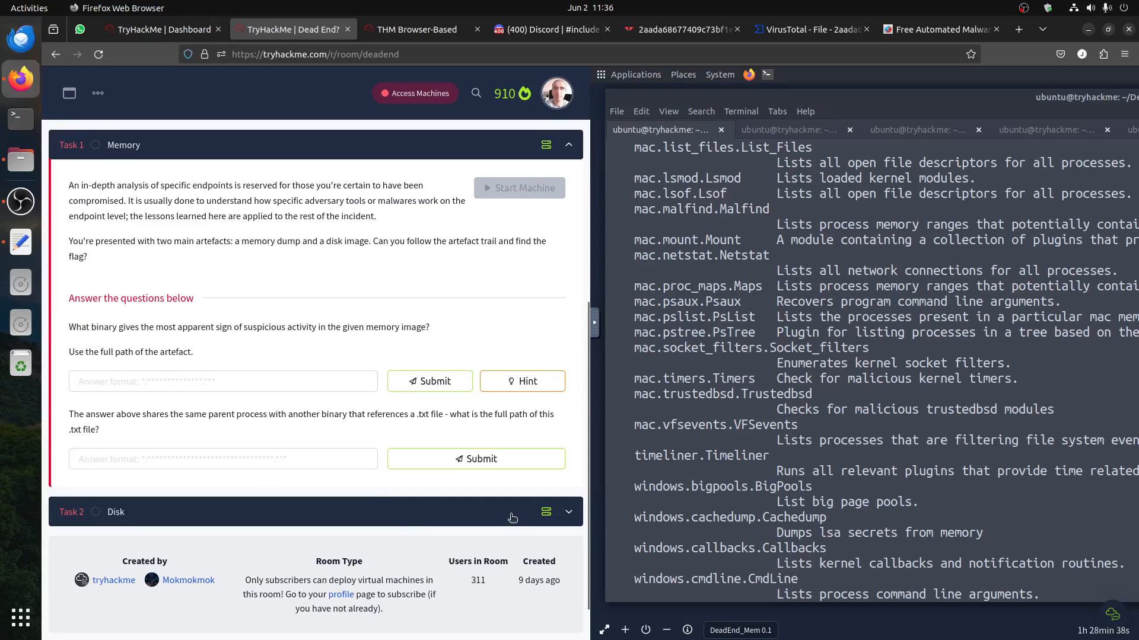
# Step: Switch to the full-size remote desktop, inspect the contents of the RobertMemdump folder, and minimize its window
pyautogui.scroll(2, 300, 344)
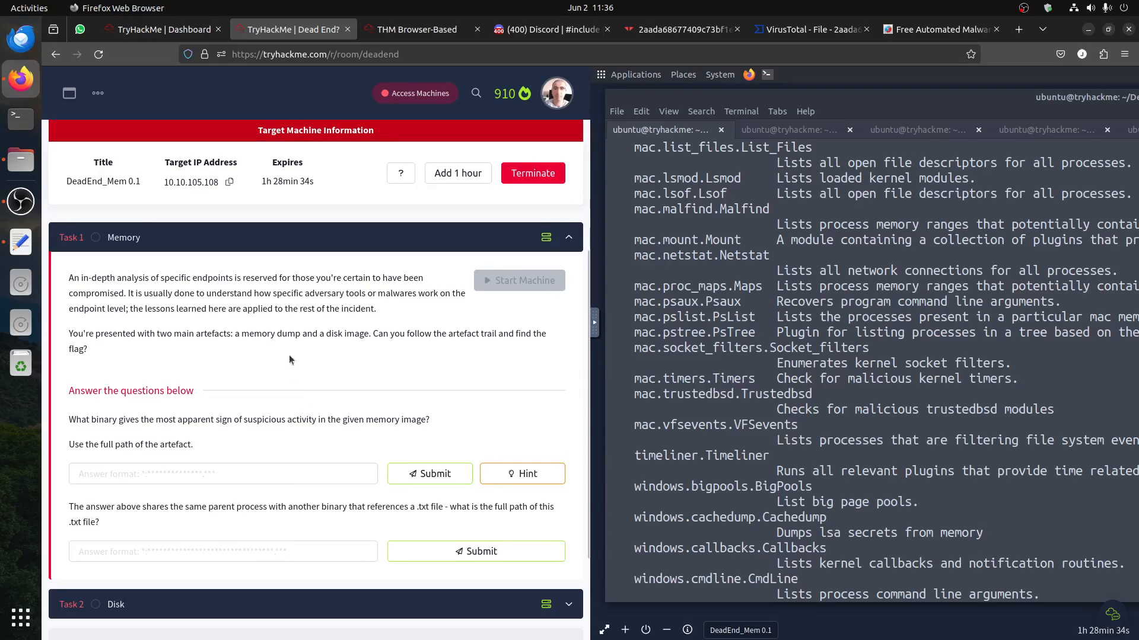
pyautogui.click(399, 34)
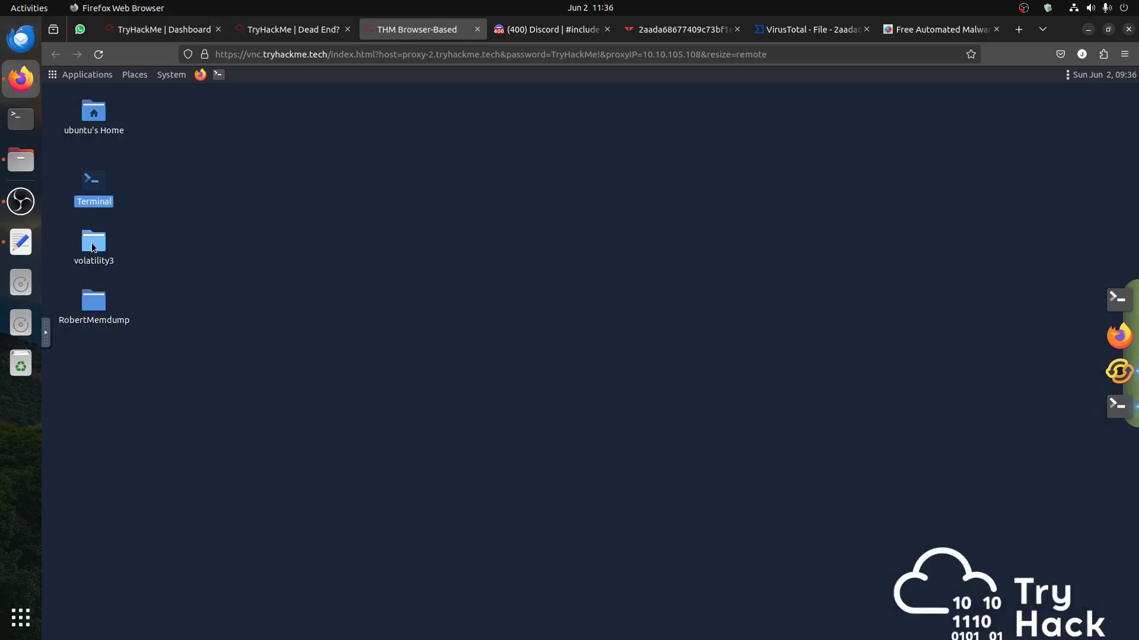
pyautogui.click(94, 320)
pyautogui.doubleClick(94, 321)
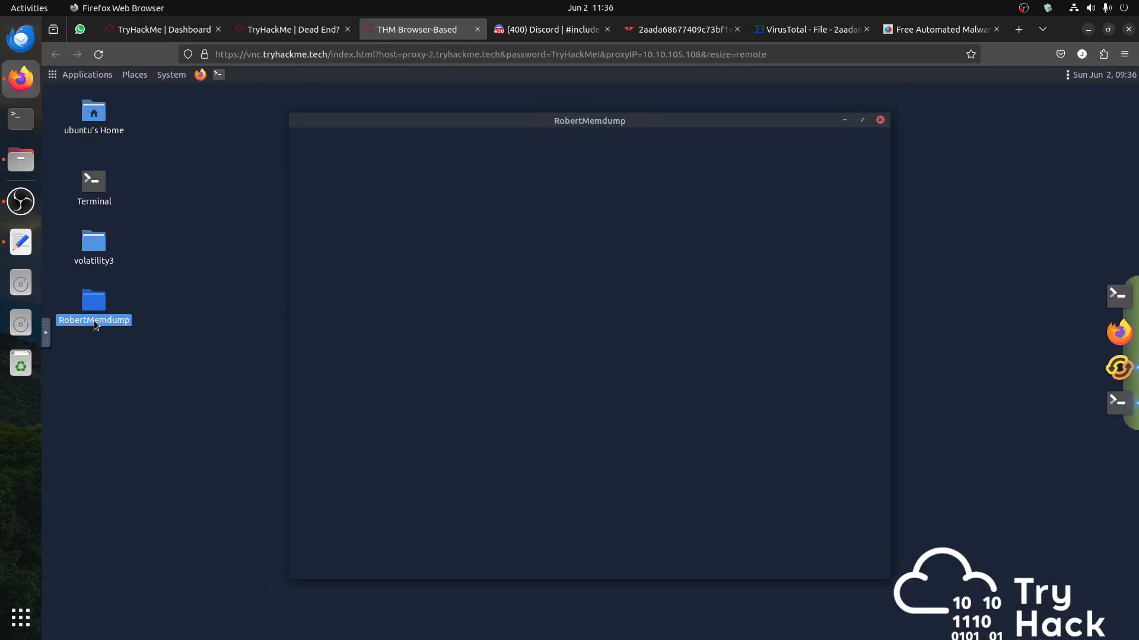
pyautogui.click(529, 226)
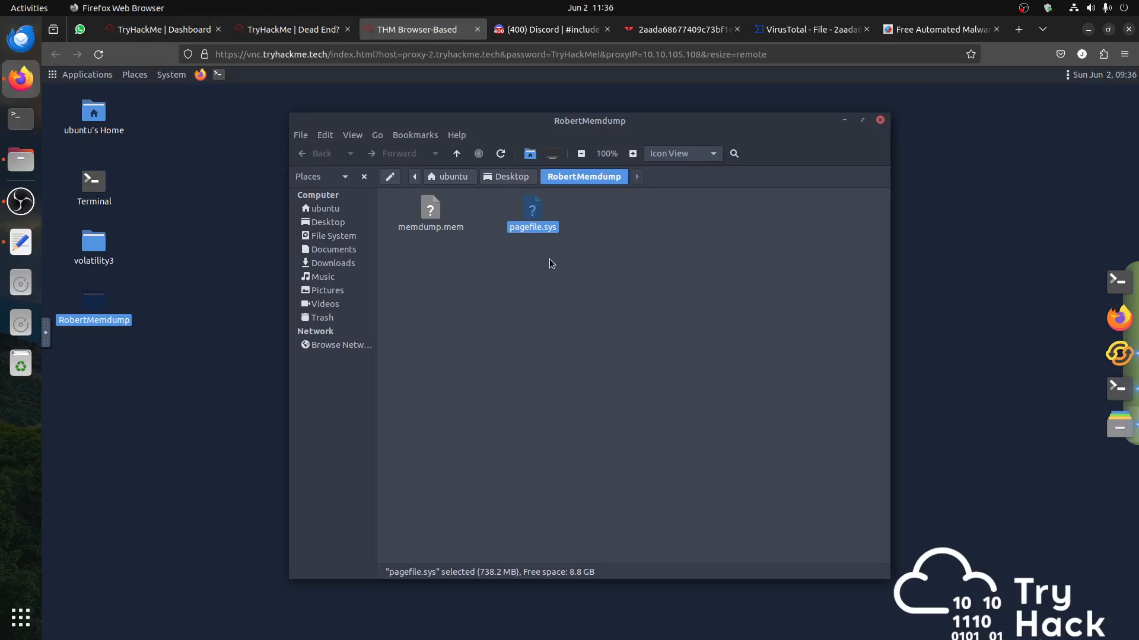
pyautogui.click(847, 120)
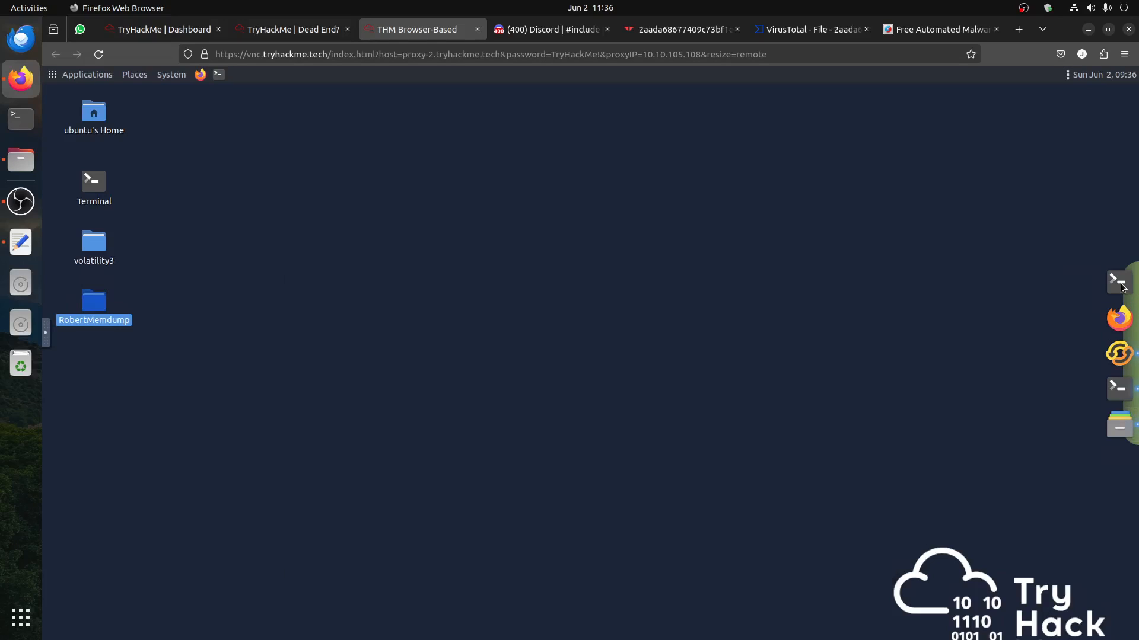
# Step: Bring up the terminal window with the Volatility sessions and review the plugin list from the timeliner plugin onward
pyautogui.click(1117, 279)
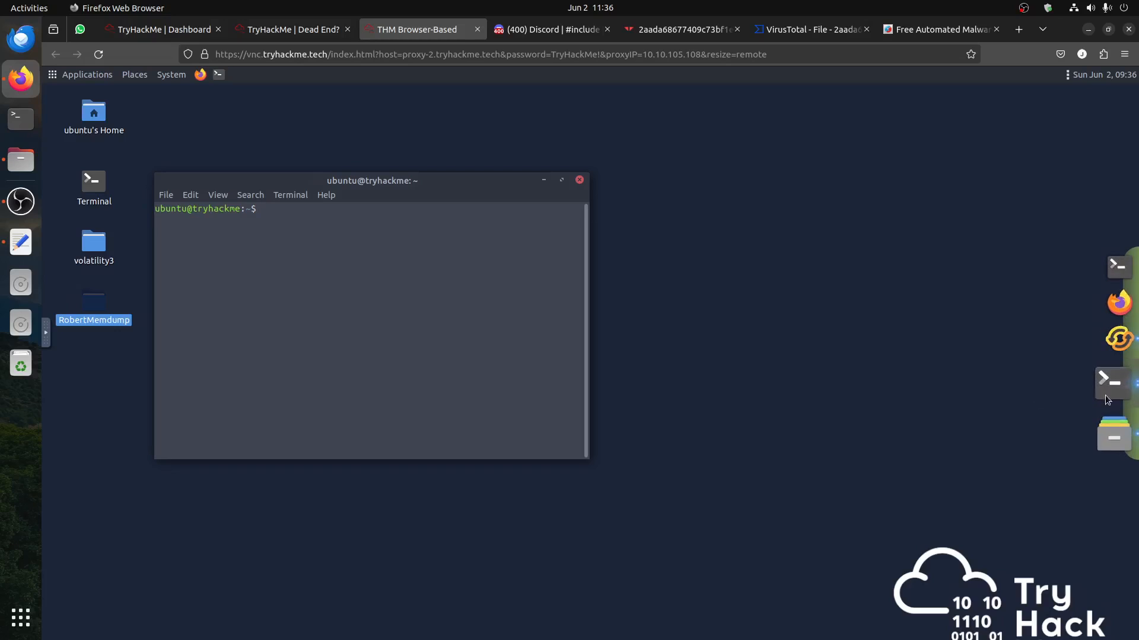
pyautogui.click(1127, 387)
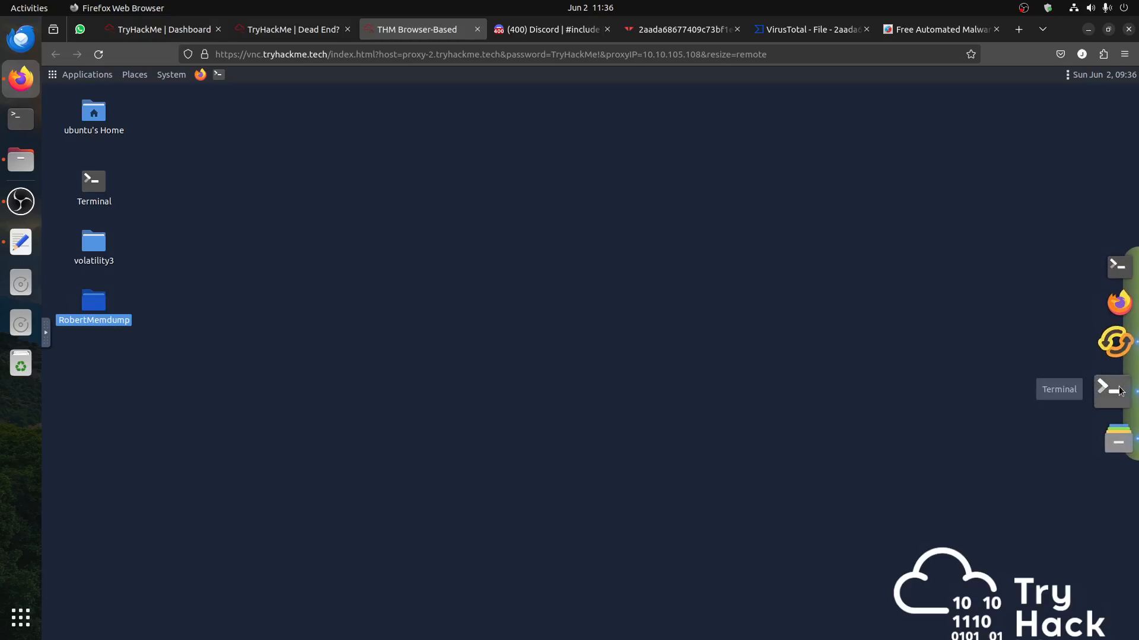
pyautogui.click(1127, 387)
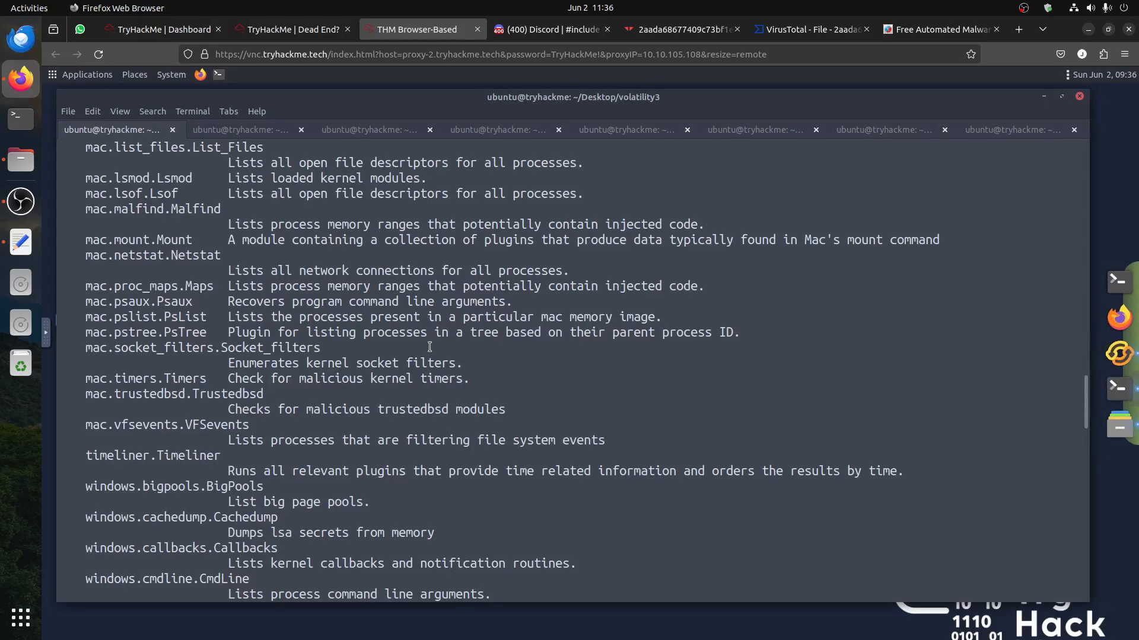
pyautogui.scroll(8, 426, 352)
pyautogui.scroll(-11, 425, 352)
pyautogui.scroll(-2, 428, 352)
pyautogui.moveTo(105, 208); pyautogui.dragTo(288, 371)
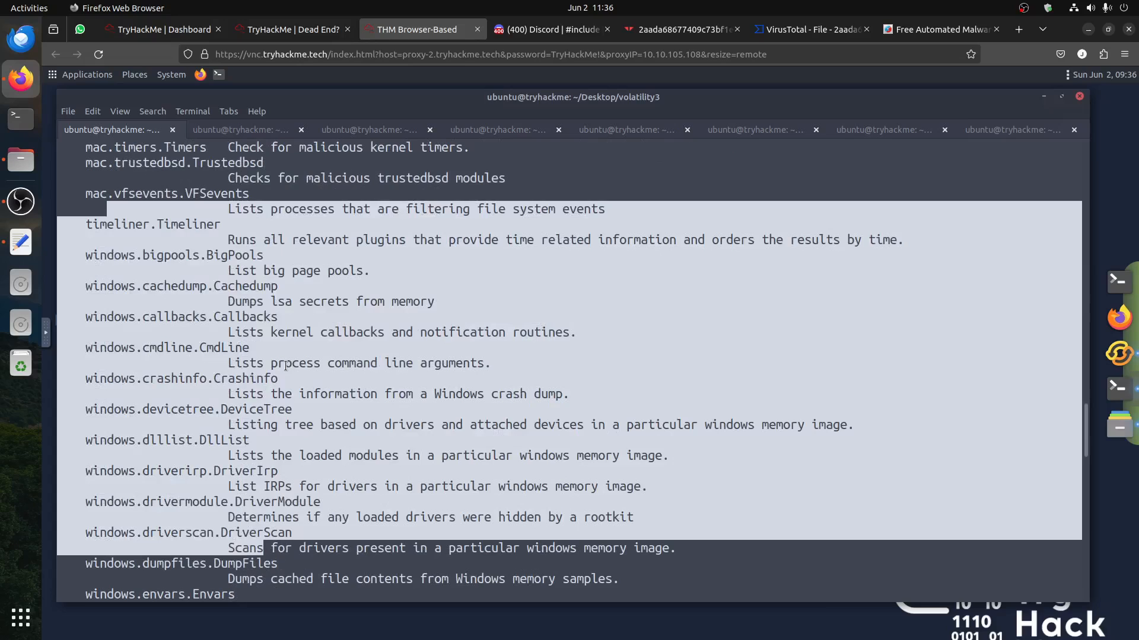
pyautogui.click(286, 366)
# Step: Go to the windows.cmdline.CmdLine session and review its output back to the command run on memdump.mem
pyautogui.click(240, 130)
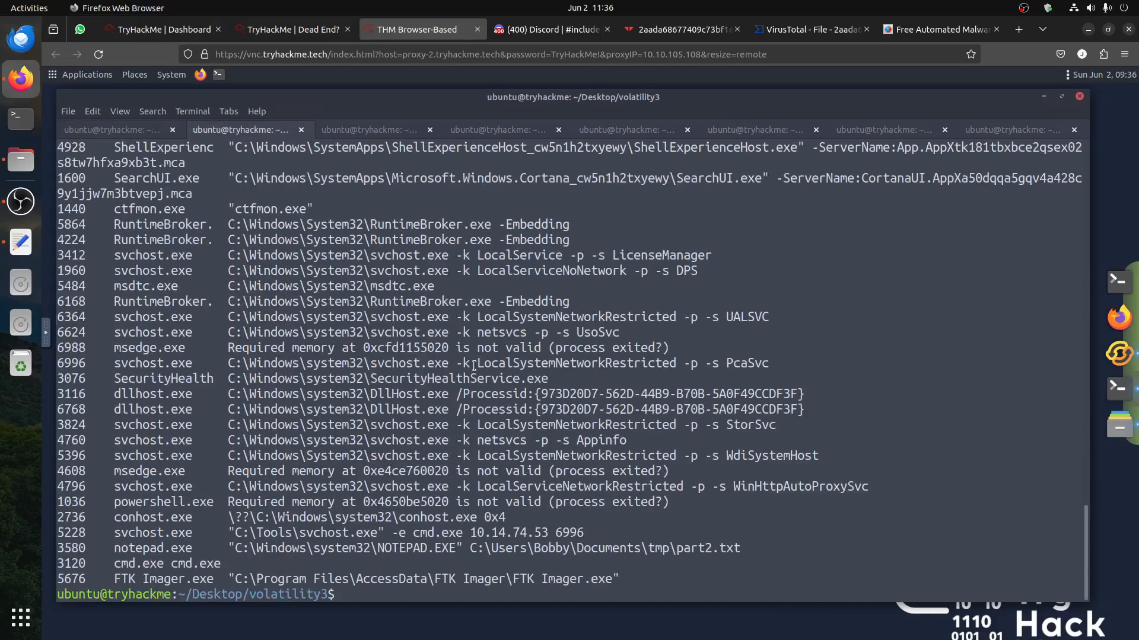
pyautogui.scroll(20, 472, 362)
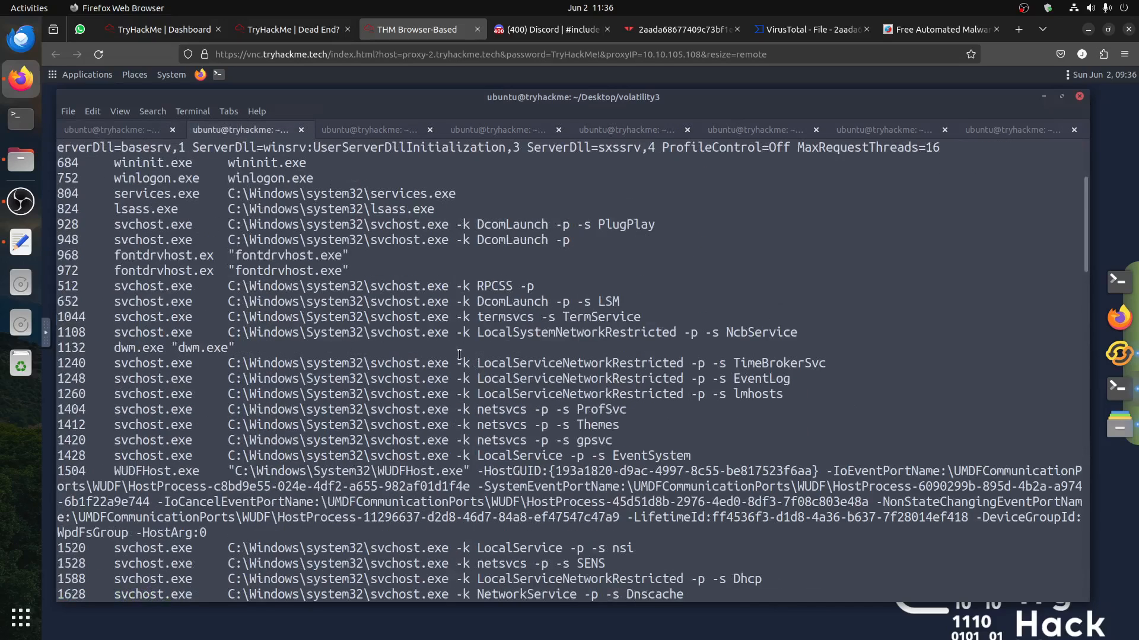
pyautogui.scroll(4, 459, 354)
pyautogui.moveTo(348, 148); pyautogui.dragTo(761, 147)
pyautogui.click(804, 148)
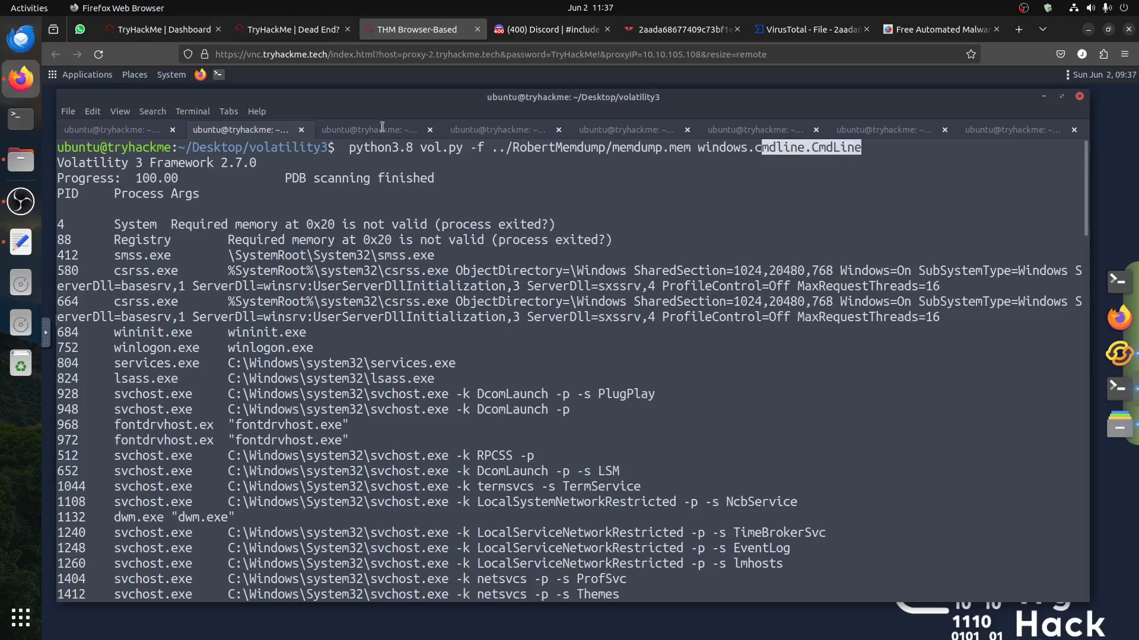
# Step: Review the windows.psscan.PsScan and windows.pstree.PsTree commands, and view the UserAssist output in the following session
pyautogui.click(382, 126)
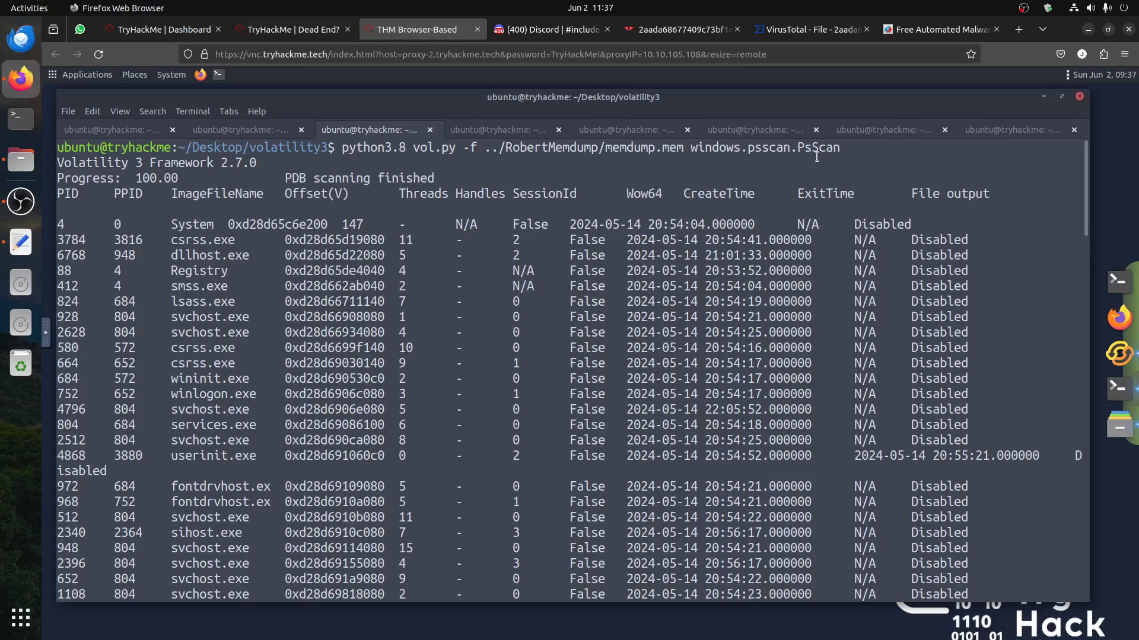
pyautogui.moveTo(848, 149); pyautogui.dragTo(686, 154)
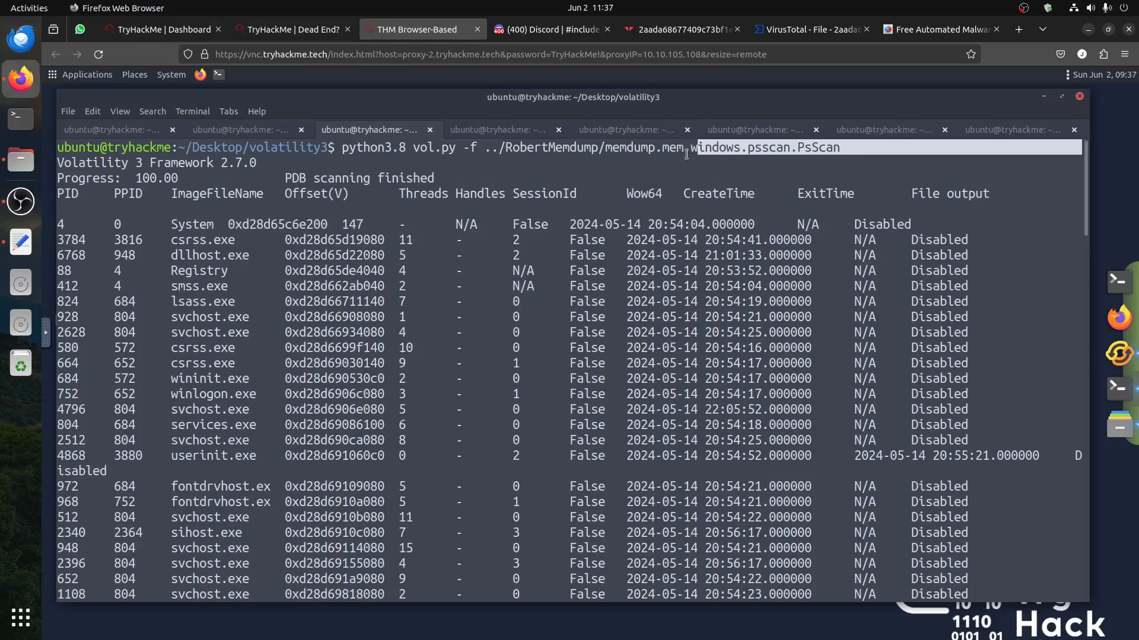
pyautogui.click(497, 130)
pyautogui.moveTo(848, 152); pyautogui.dragTo(681, 136)
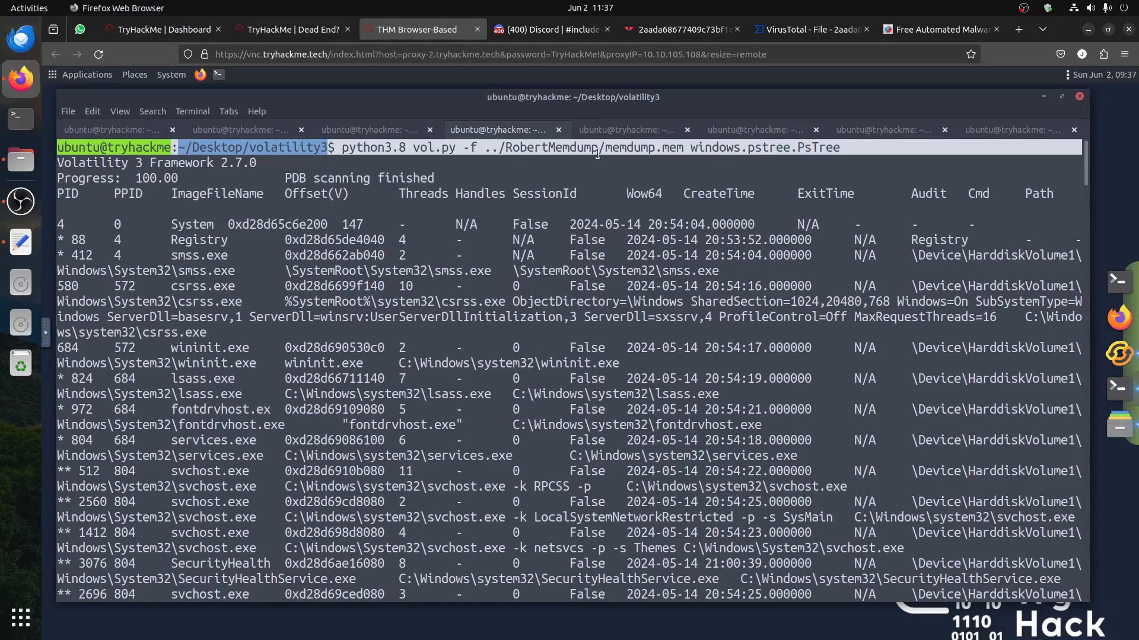
pyautogui.click(600, 132)
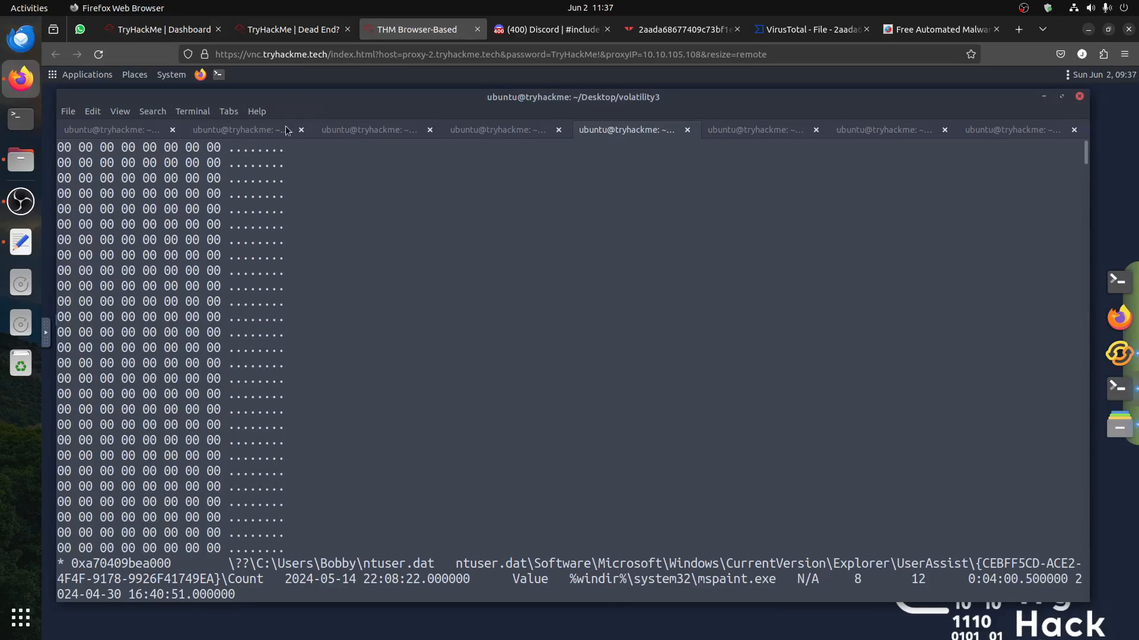
# Step: Return to the Volatility plugin list and find the windows.registry.userassist.UserAssist plugin, highlighting its entry
pyautogui.click(120, 133)
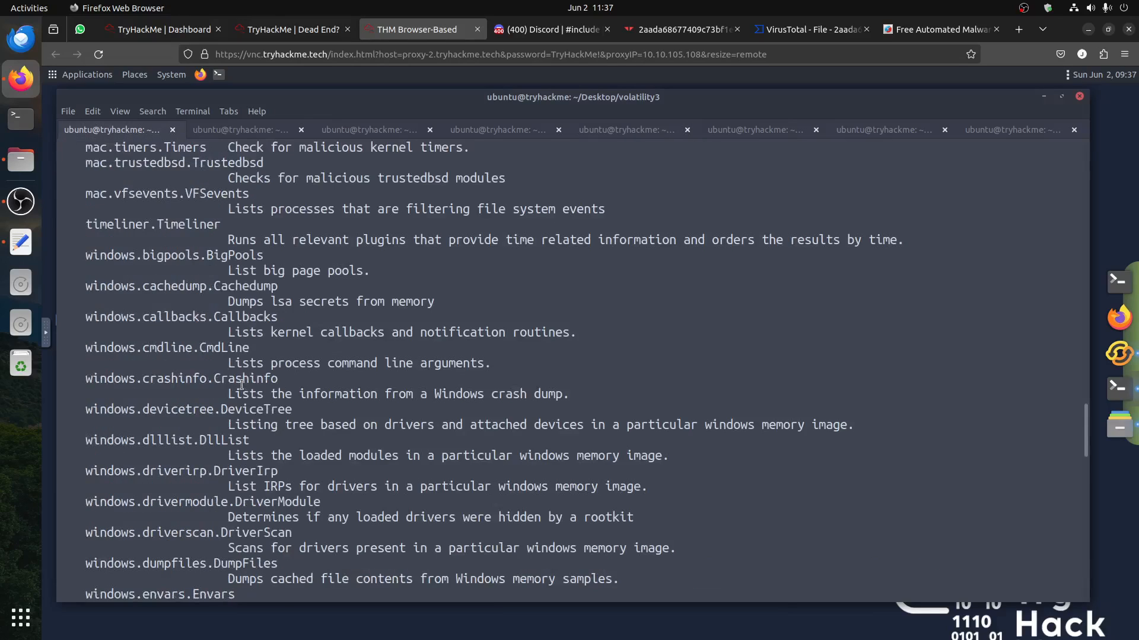
pyautogui.scroll(-6, 241, 384)
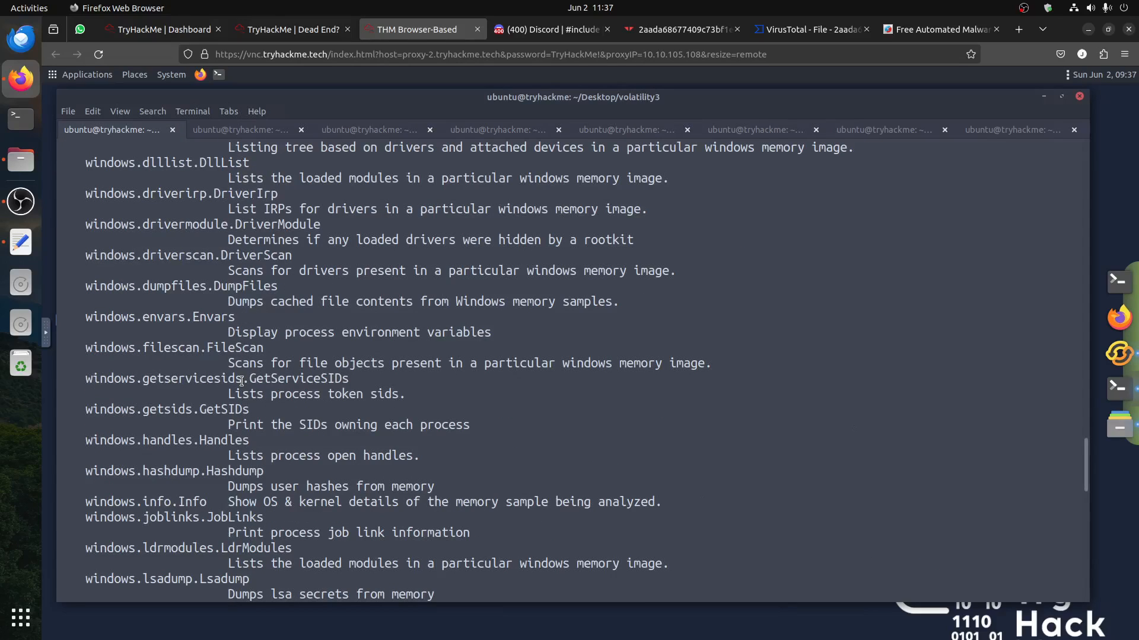
pyautogui.scroll(-3, 241, 381)
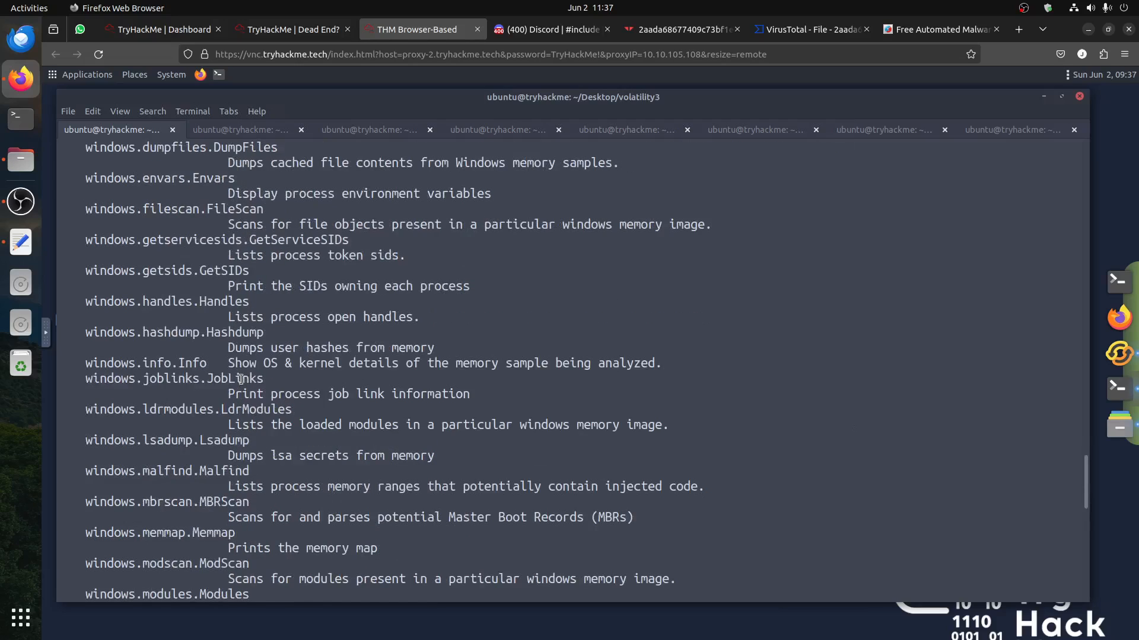
pyautogui.scroll(-5, 239, 380)
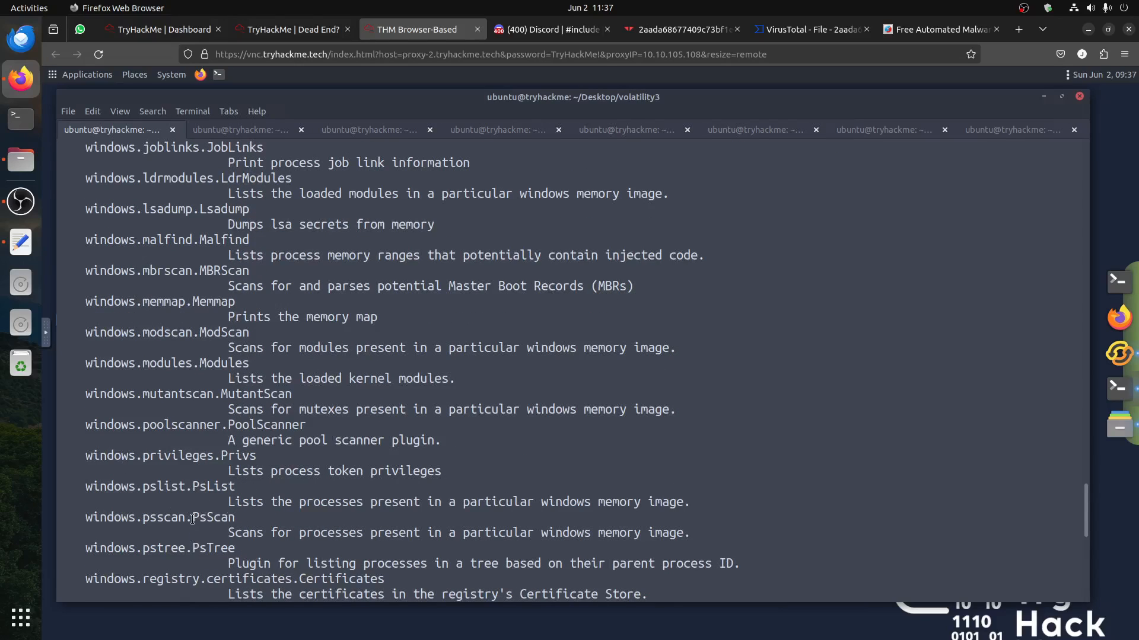
pyautogui.scroll(-3, 192, 519)
pyautogui.scroll(-2, 192, 518)
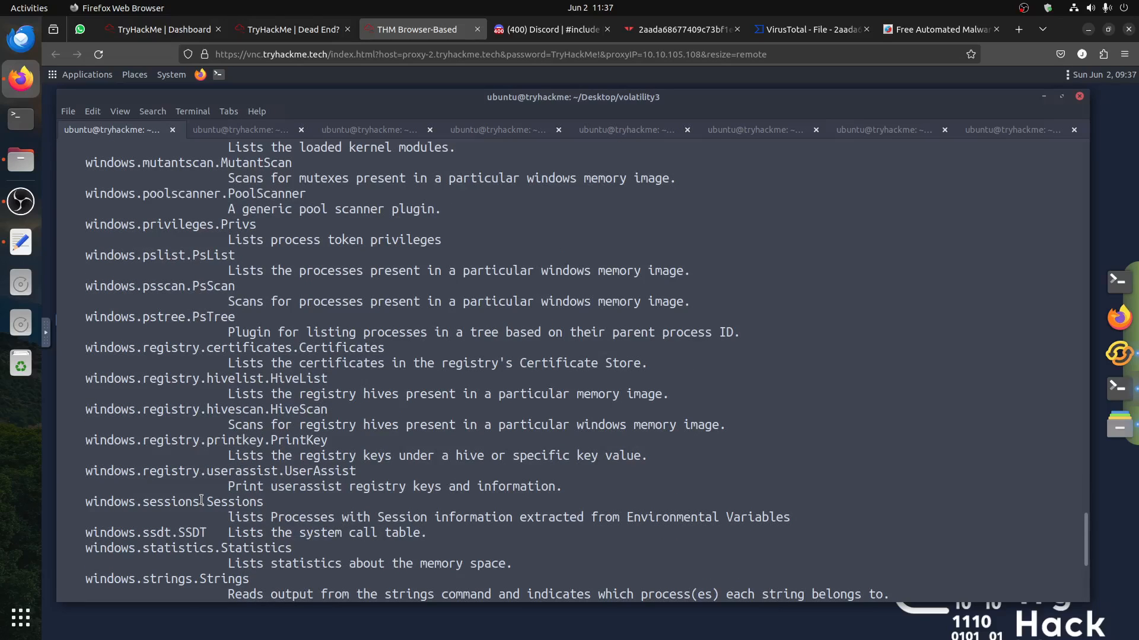
pyautogui.moveTo(362, 474); pyautogui.dragTo(74, 470)
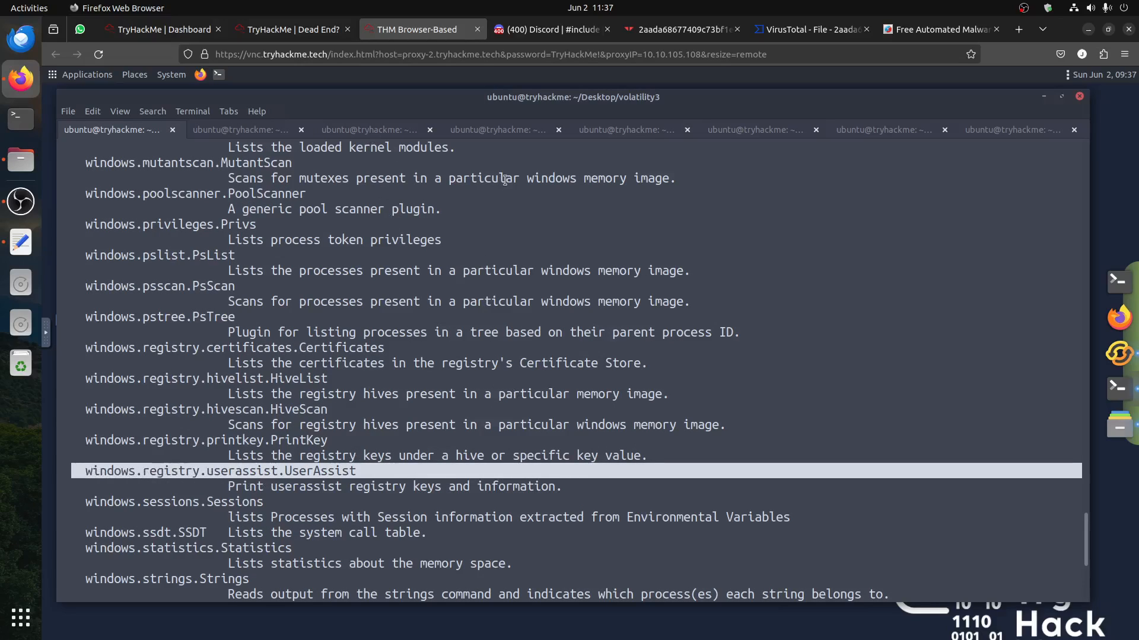
# Step: Review the windows.registry.hivelist.HiveList and windows.registry.hivescan.HiveScan sessions, highlighting the HiveList command
pyautogui.click(727, 128)
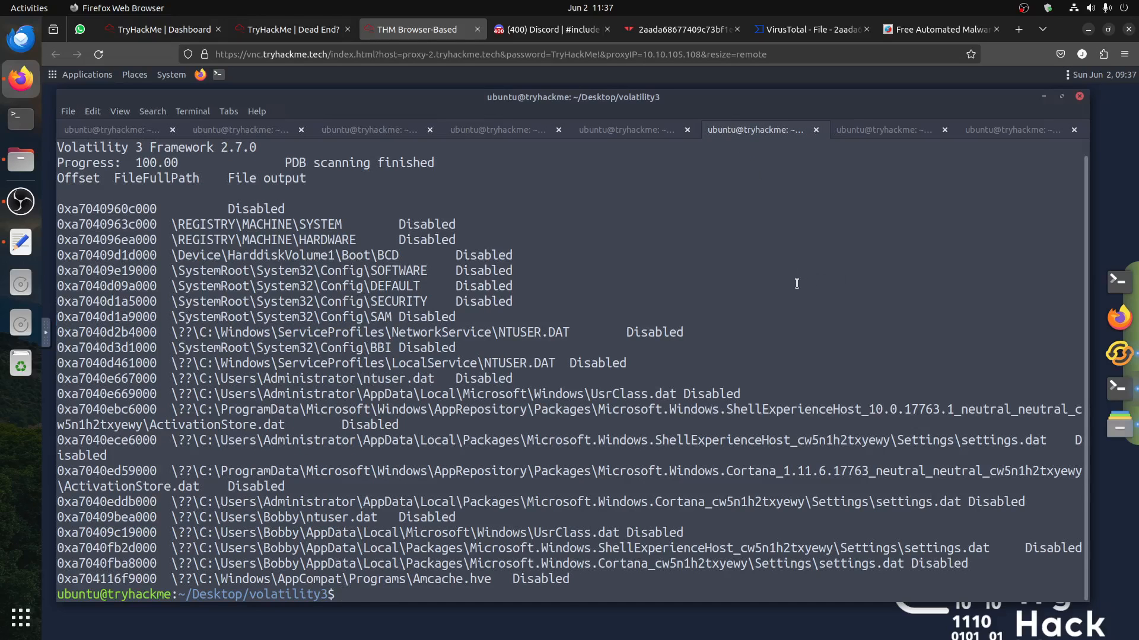
pyautogui.scroll(1, 794, 283)
pyautogui.moveTo(946, 146); pyautogui.dragTo(526, 143)
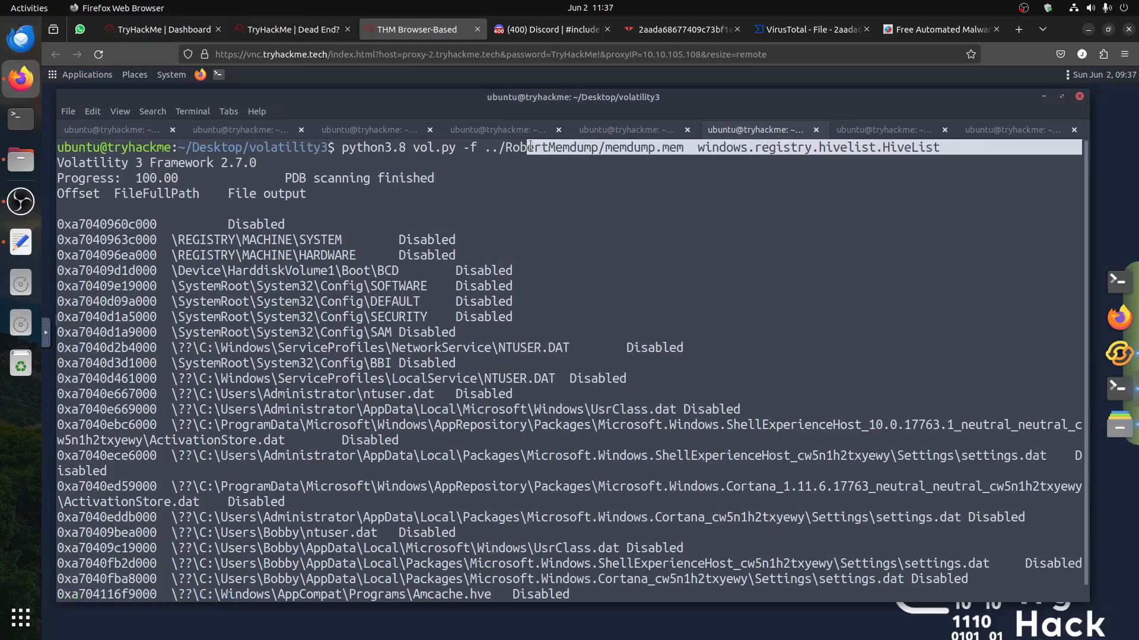
pyautogui.click(736, 186)
pyautogui.click(864, 125)
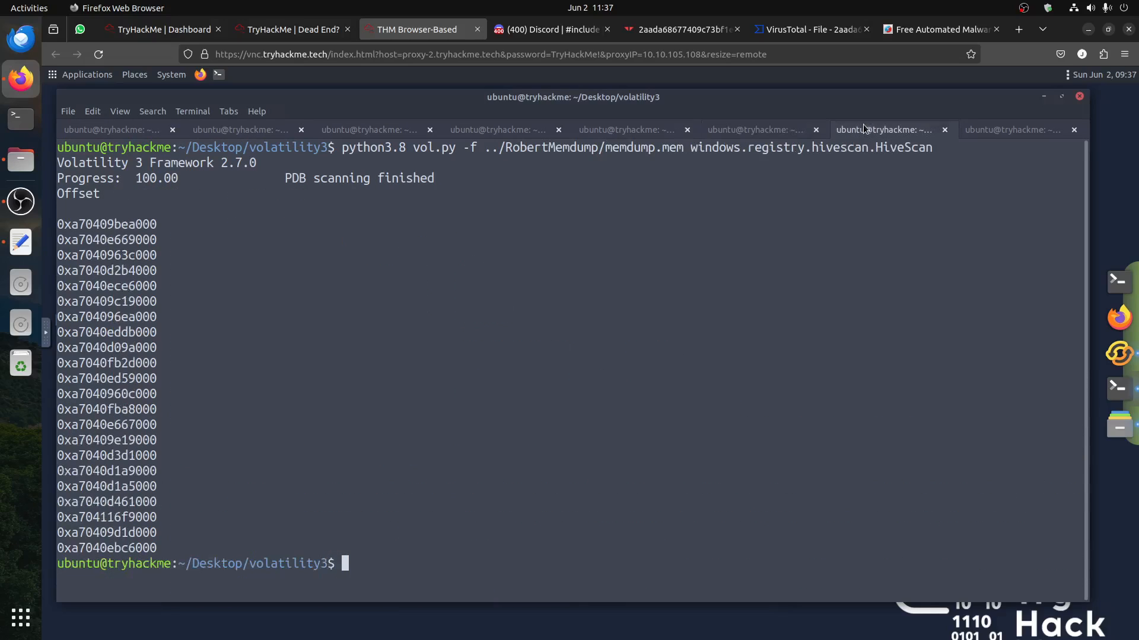
# Step: Review the registry key output in the last session back to its windows.registry.printkey.PrintKey command
pyautogui.click(980, 127)
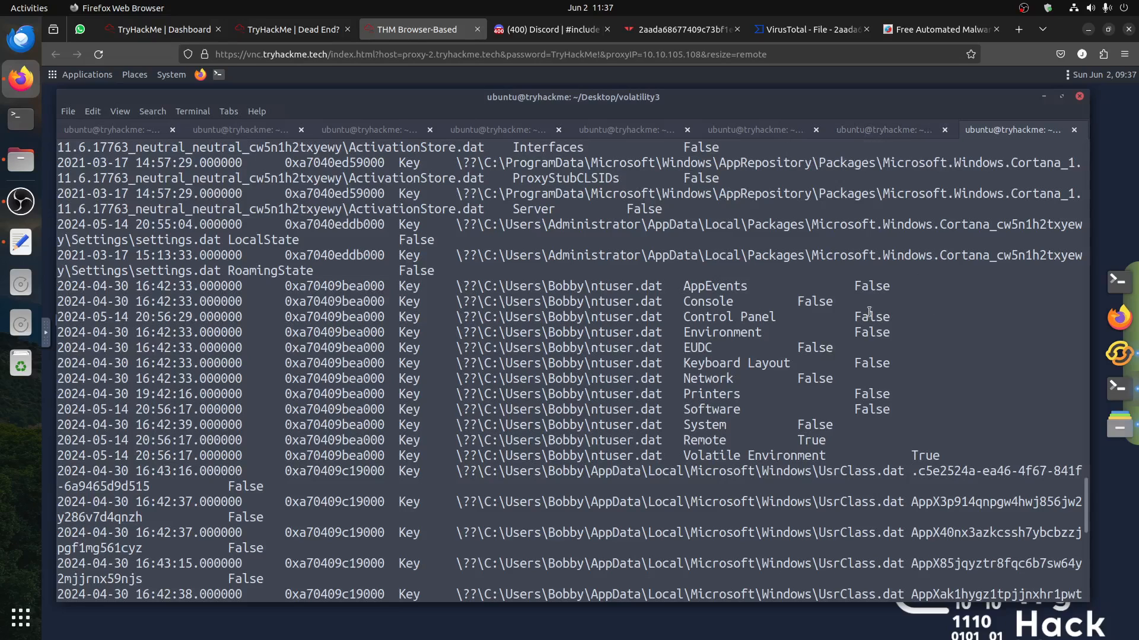
pyautogui.scroll(4, 804, 311)
pyautogui.scroll(15, 804, 311)
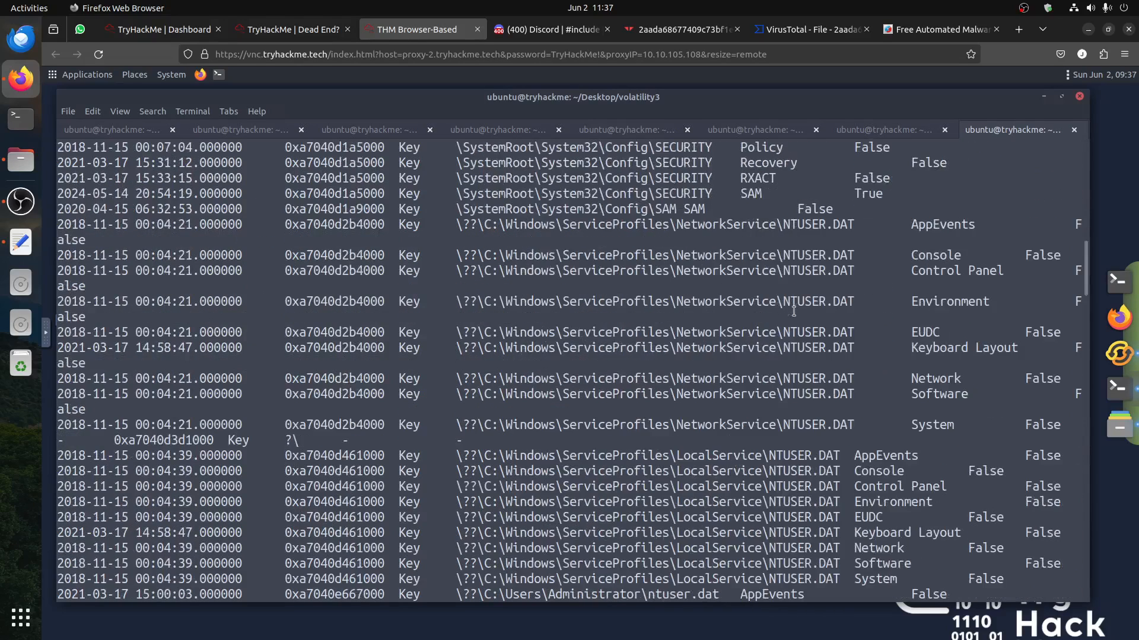
pyautogui.scroll(8, 774, 317)
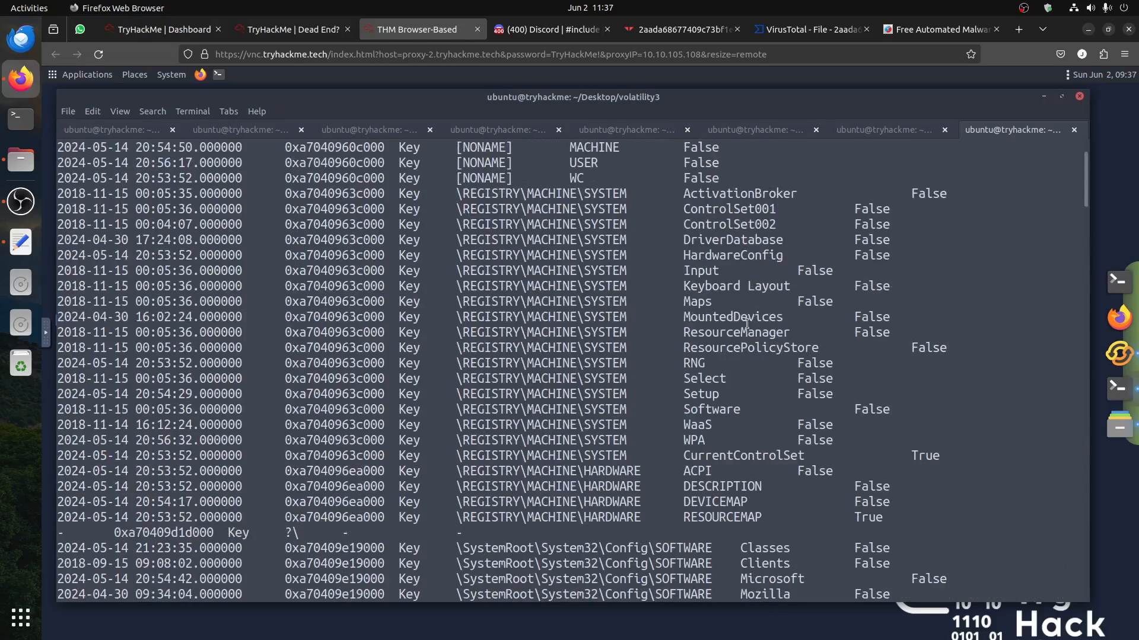
pyautogui.scroll(2, 744, 324)
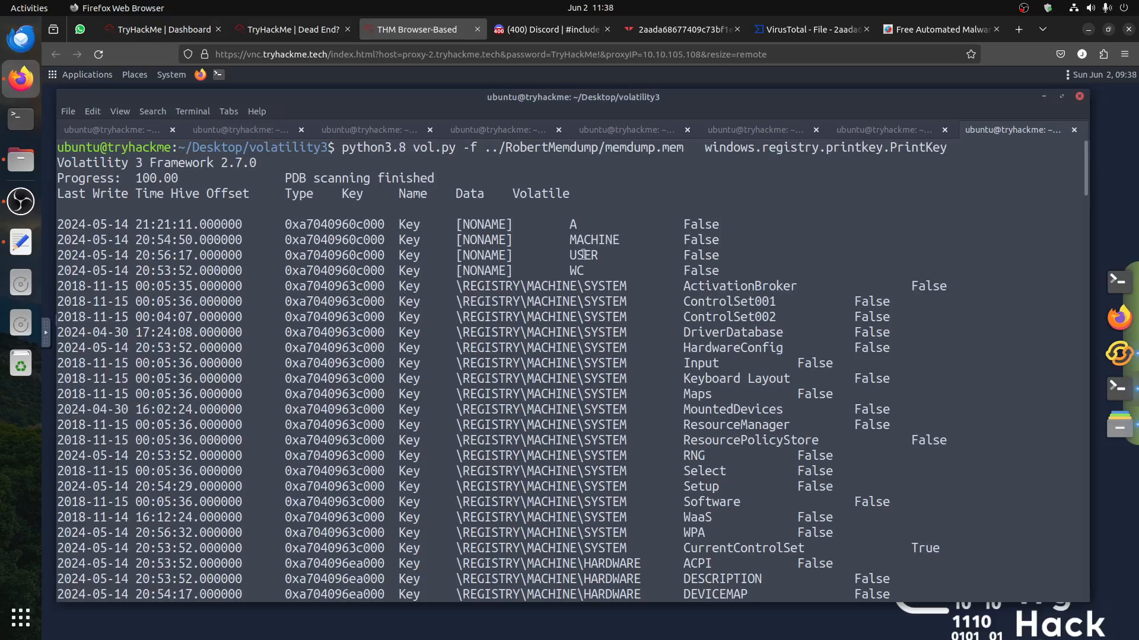
# Step: Open the windows.cmdline.CmdLine session, highlight its plugin name, and examine the first process entries and their arguments
pyautogui.click(229, 133)
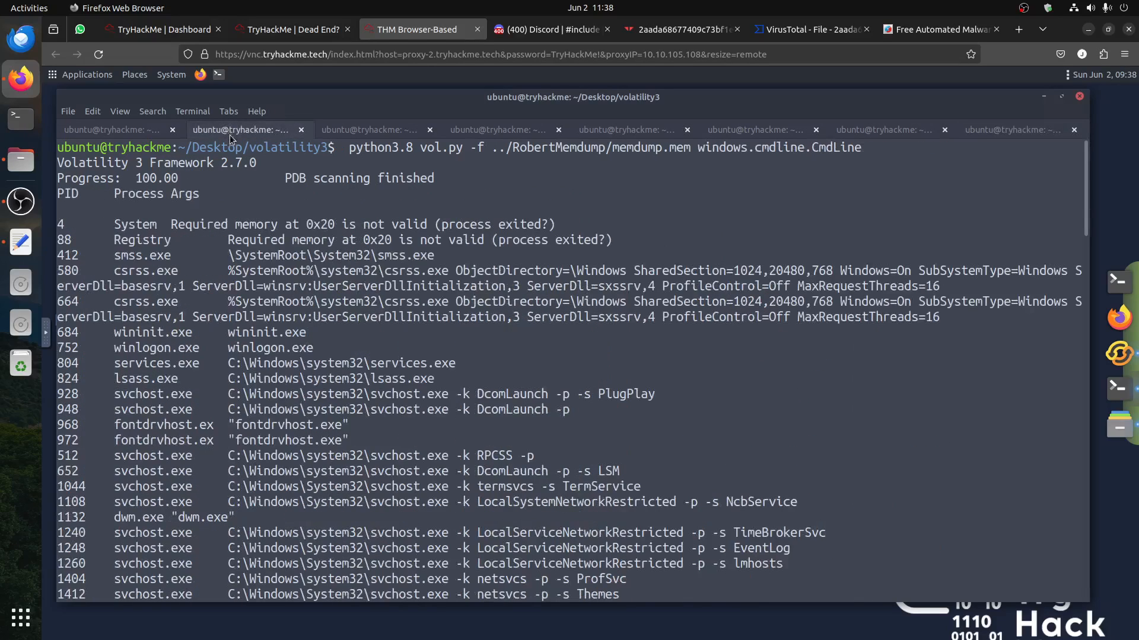
pyautogui.moveTo(864, 148); pyautogui.dragTo(706, 148)
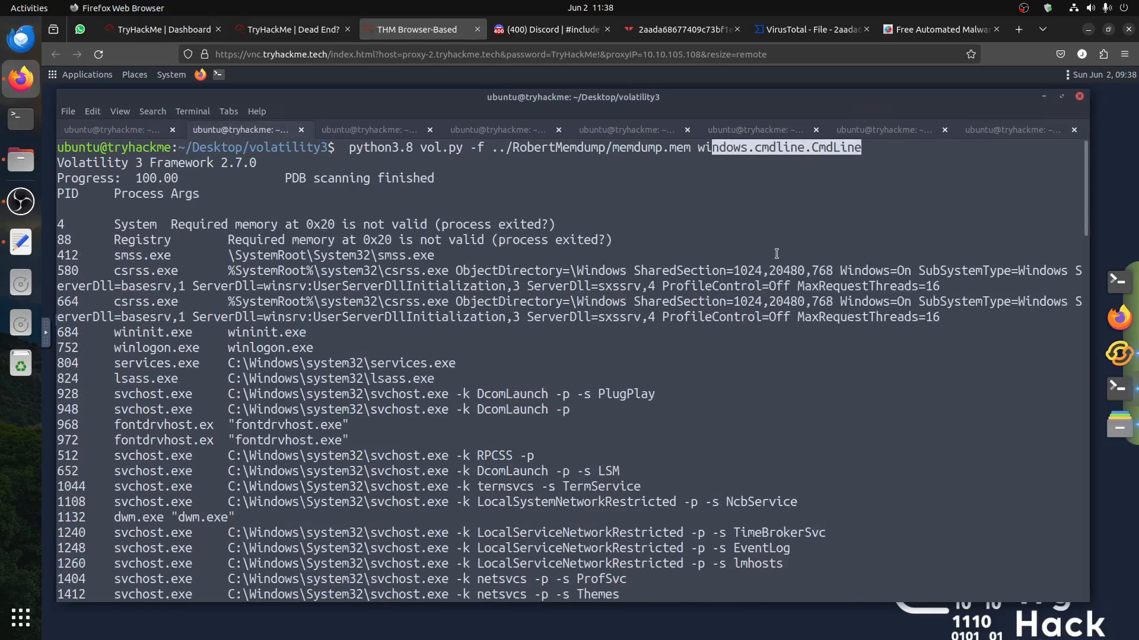
pyautogui.click(779, 252)
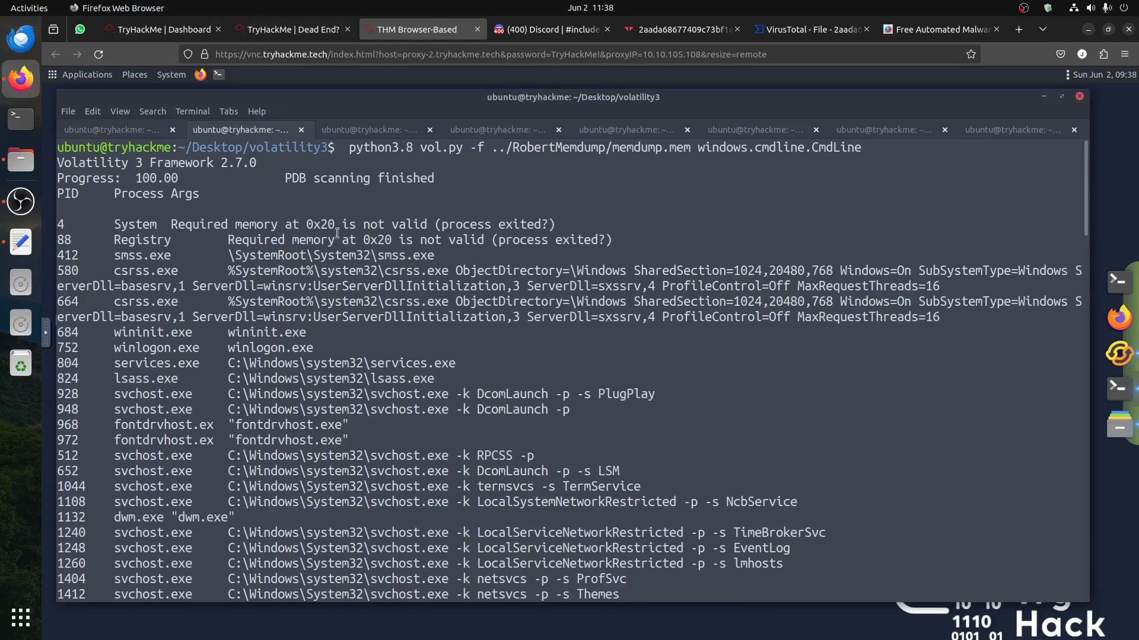
pyautogui.moveTo(304, 224); pyautogui.dragTo(515, 424)
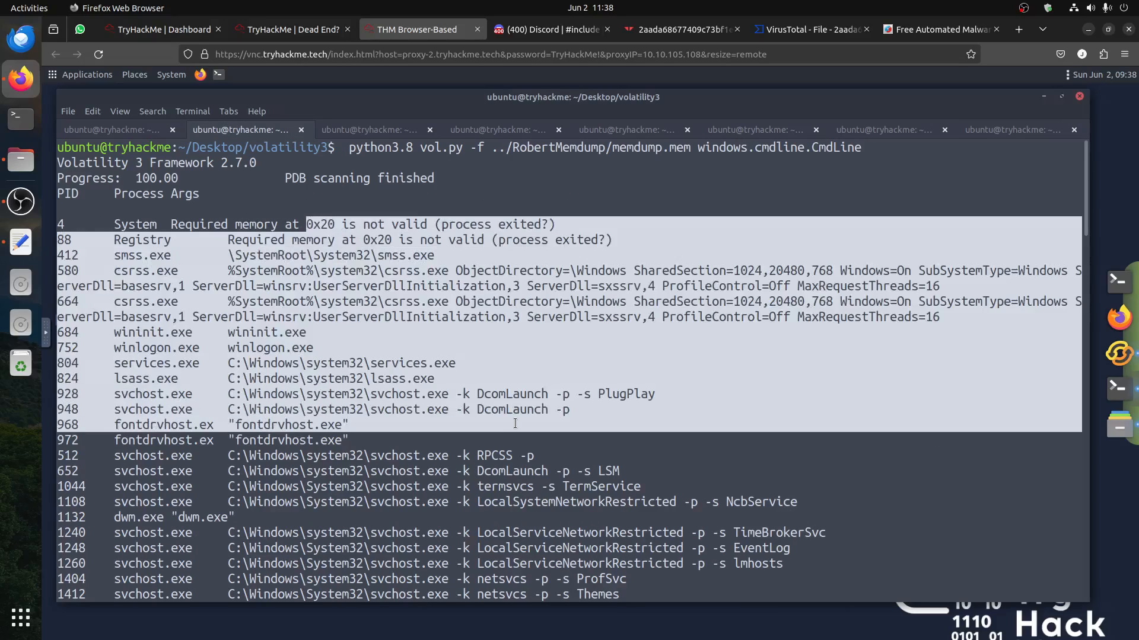
pyautogui.scroll(-7, 515, 421)
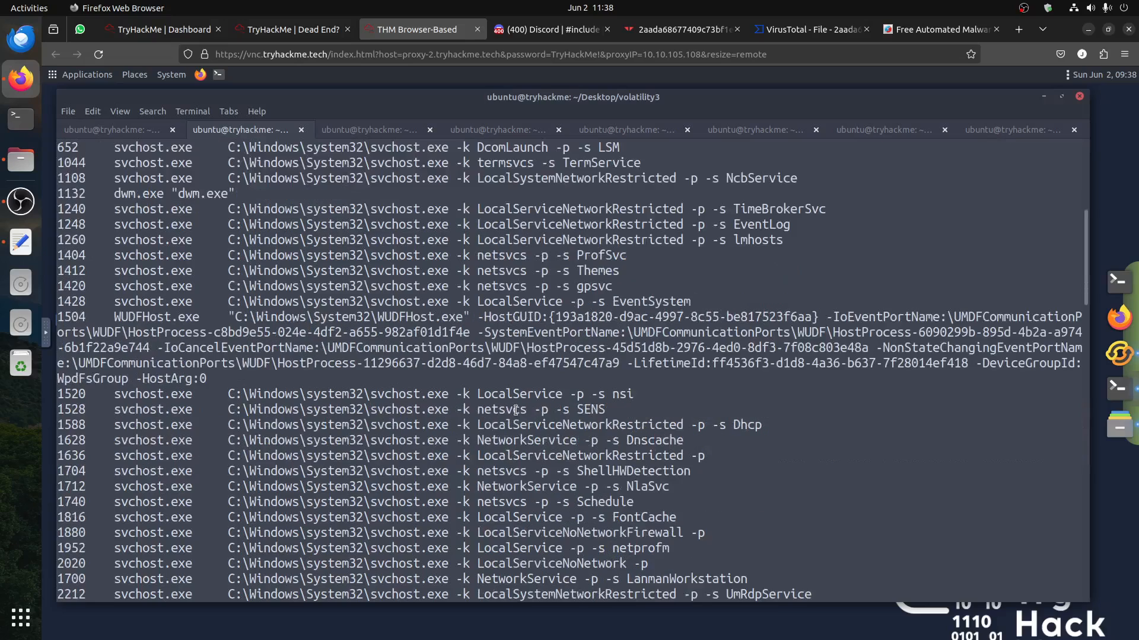
pyautogui.scroll(-3, 514, 408)
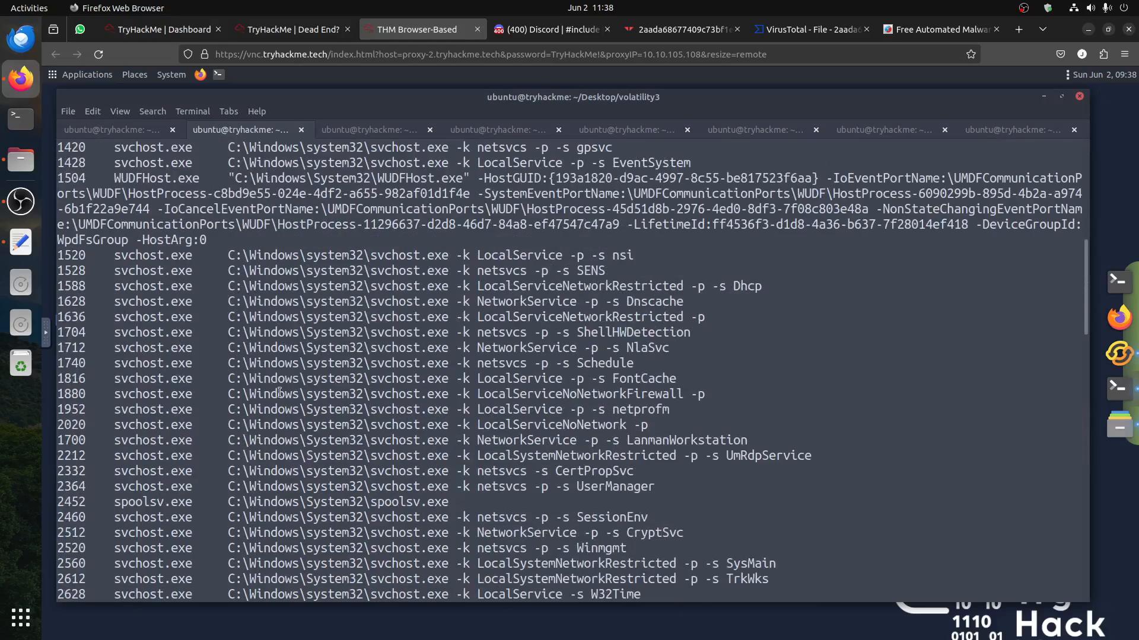
# Step: Examine the remaining CmdLine entries to the end, highlighting svchost.exe path sections under System32 and the three consecutive RuntimeBroker entries
pyautogui.moveTo(228, 363); pyautogui.dragTo(422, 363)
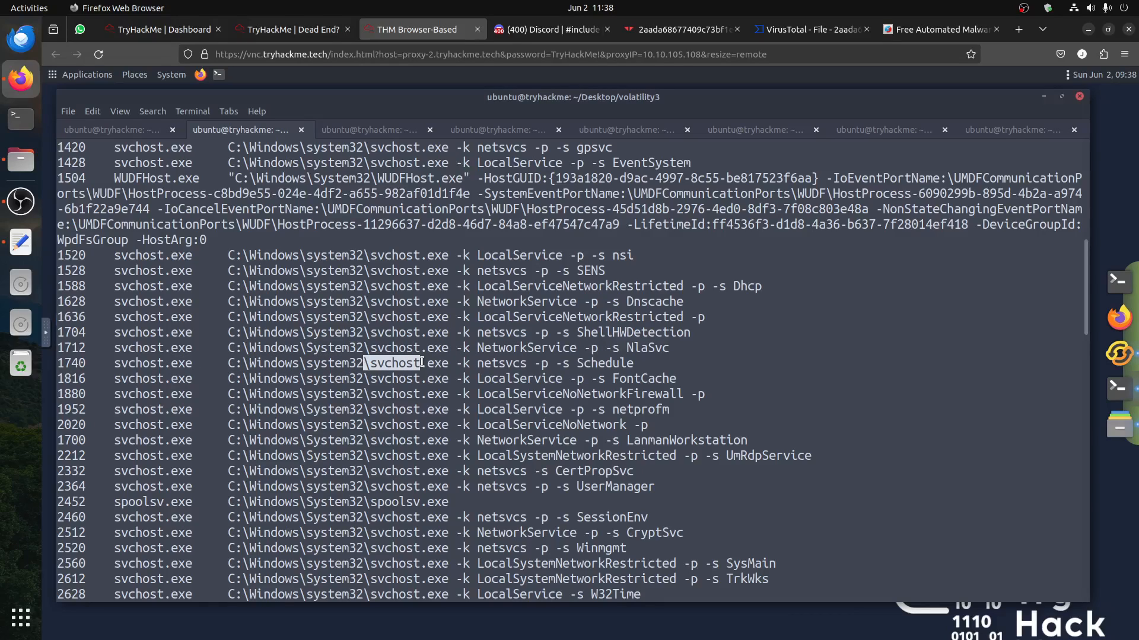
pyautogui.scroll(-9, 421, 363)
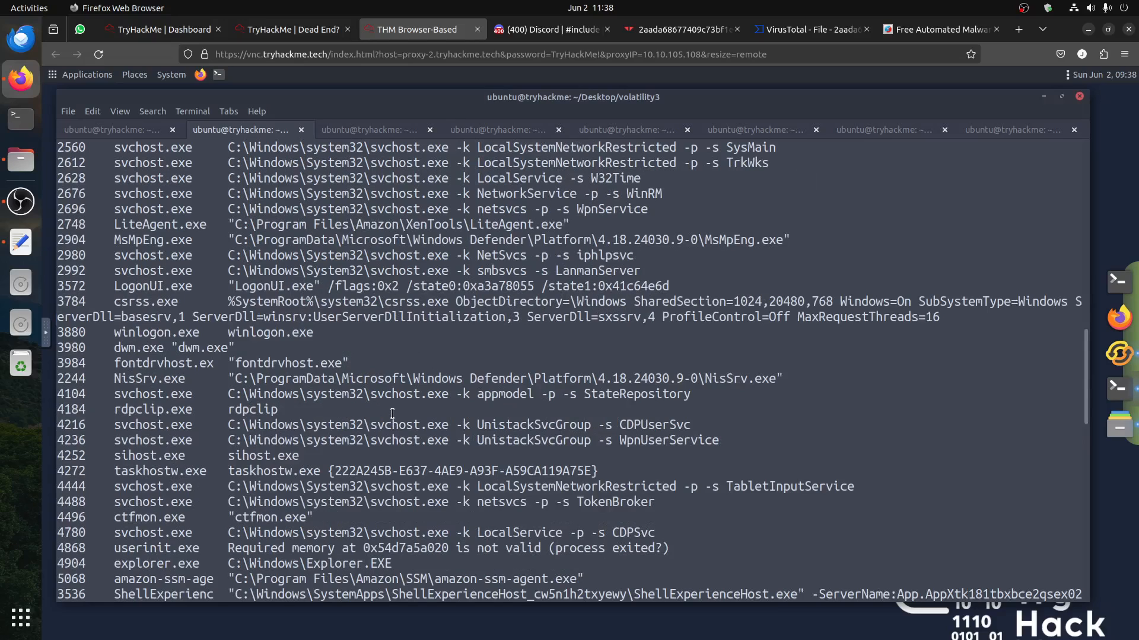
pyautogui.moveTo(246, 502); pyautogui.dragTo(363, 501)
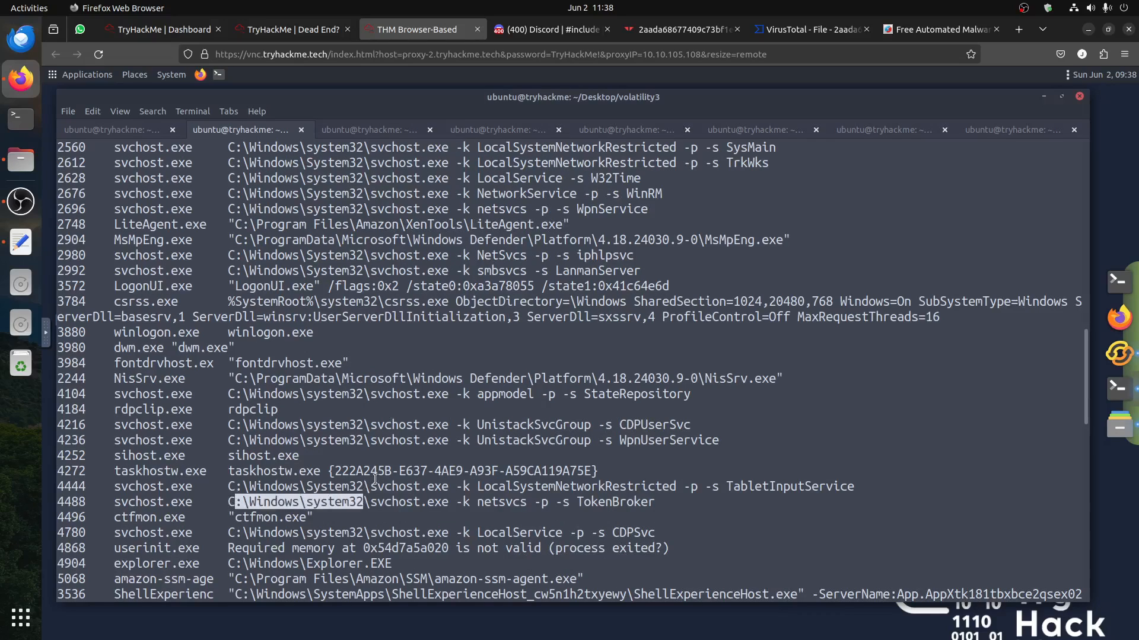
pyautogui.scroll(-6, 378, 478)
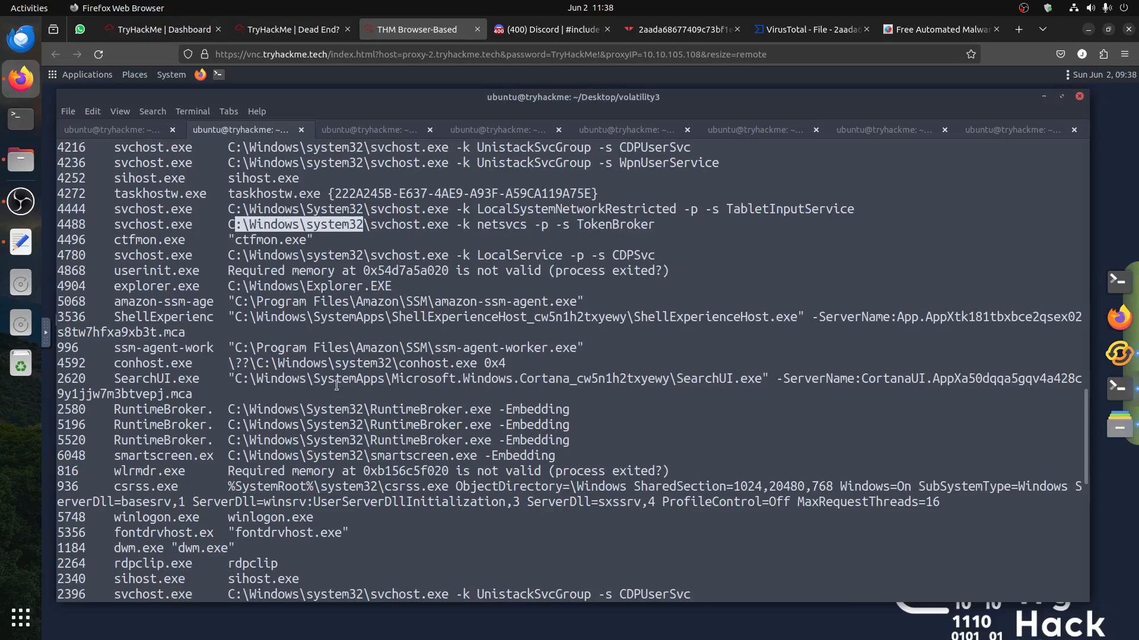
pyautogui.moveTo(58, 409); pyautogui.dragTo(525, 433)
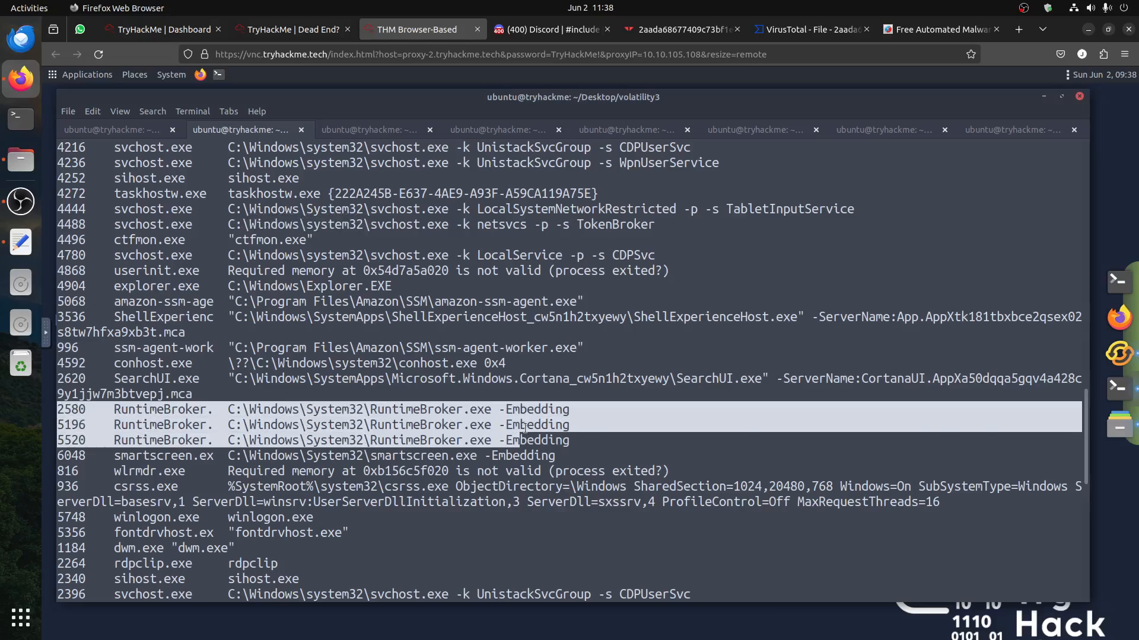
pyautogui.scroll(-2, 525, 428)
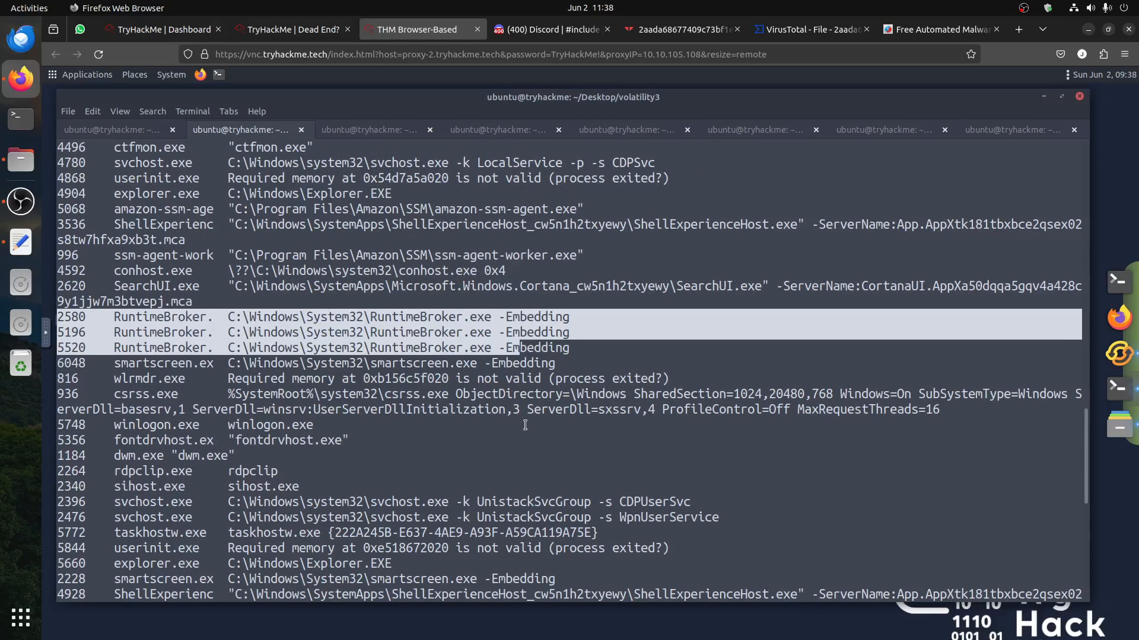
pyautogui.scroll(1, 525, 425)
pyautogui.scroll(-6, 525, 423)
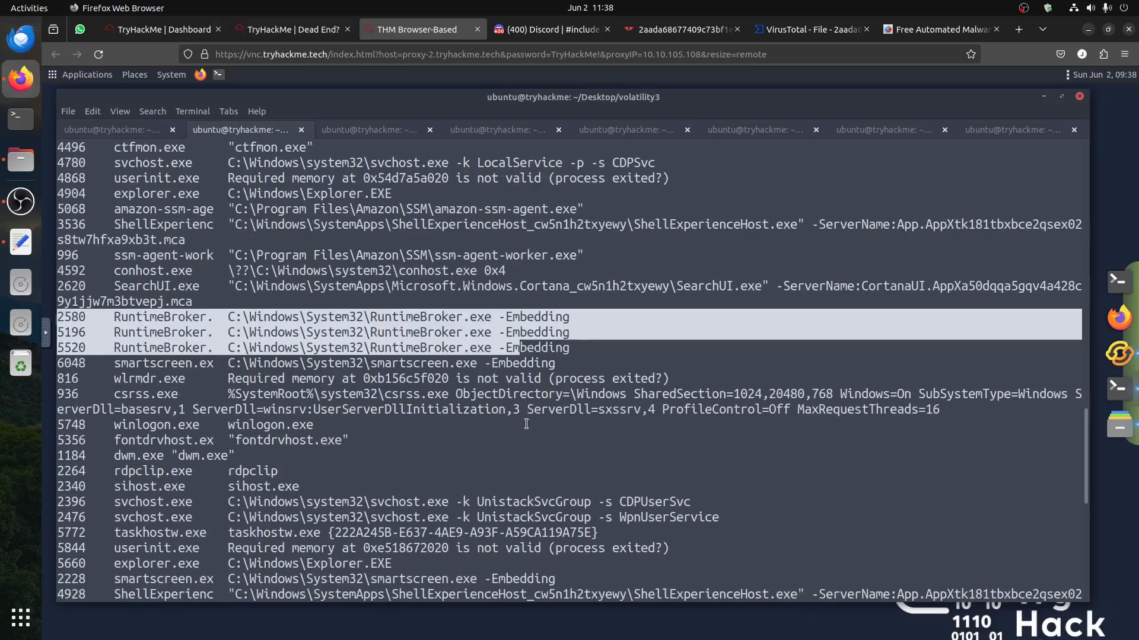
pyautogui.scroll(-5, 527, 420)
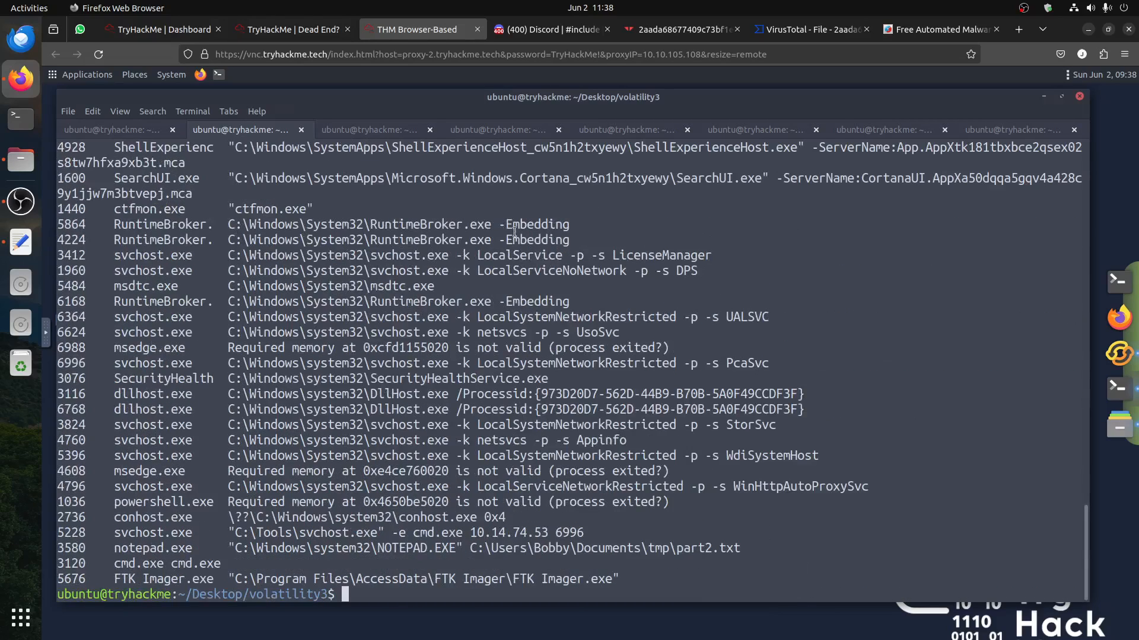
# Step: Compare the System32 executable paths with the C:\Tools\svchost.exe entry, highlighting its path and cmd.exe arguments
pyautogui.moveTo(362, 377); pyautogui.dragTo(214, 378)
pyautogui.click(248, 537)
pyautogui.moveTo(235, 529); pyautogui.dragTo(316, 542)
pyautogui.click(314, 536)
pyautogui.moveTo(454, 455); pyautogui.dragTo(230, 460)
pyautogui.click(237, 466)
pyautogui.moveTo(377, 533); pyautogui.dragTo(294, 532)
pyautogui.click(270, 533)
pyautogui.click(426, 533)
pyautogui.moveTo(470, 533); pyautogui.dragTo(438, 548)
# Step: Examine the notepad.exe entry and its part2.txt path, and highlight the FTK Imager command line
pyautogui.click(276, 559)
pyautogui.click(484, 550)
pyautogui.doubleClick(533, 548)
pyautogui.moveTo(655, 550)
pyautogui.mouseDown()
pyautogui.moveTo(669, 549)
pyautogui.moveTo(647, 549)
pyautogui.mouseUp()
pyautogui.moveTo(750, 547); pyautogui.dragTo(665, 548)
pyautogui.click(440, 541)
pyautogui.moveTo(229, 579); pyautogui.dragTo(643, 574)
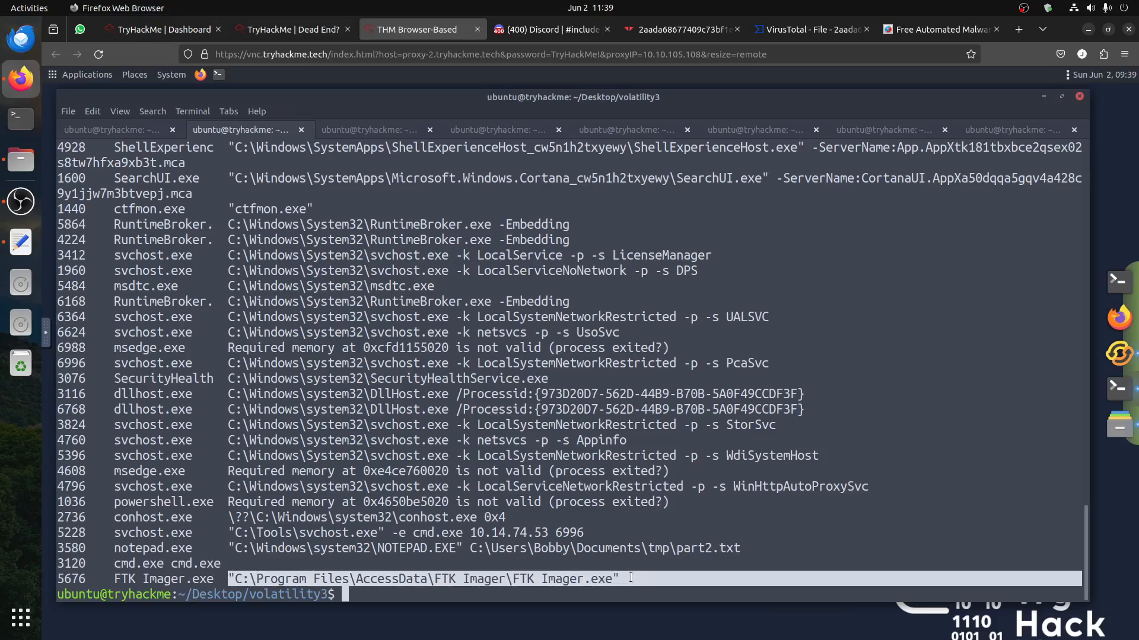
pyautogui.click(472, 397)
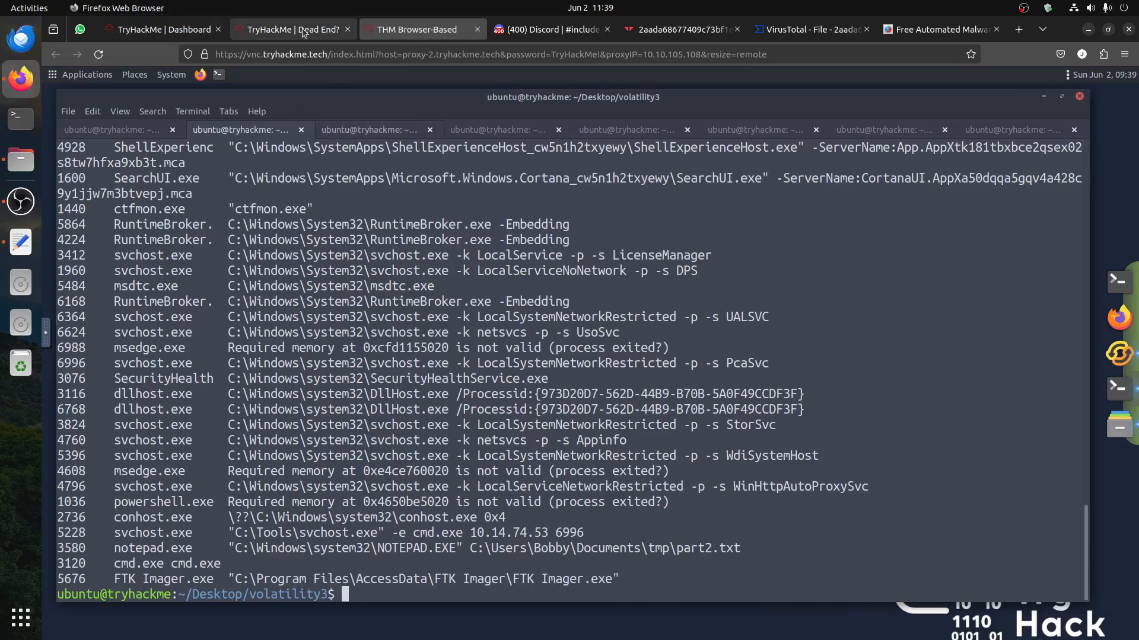
# Step: Review the Memory task questions on the Dead End? room page and read the hint for the suspicious binary question
pyautogui.click(320, 29)
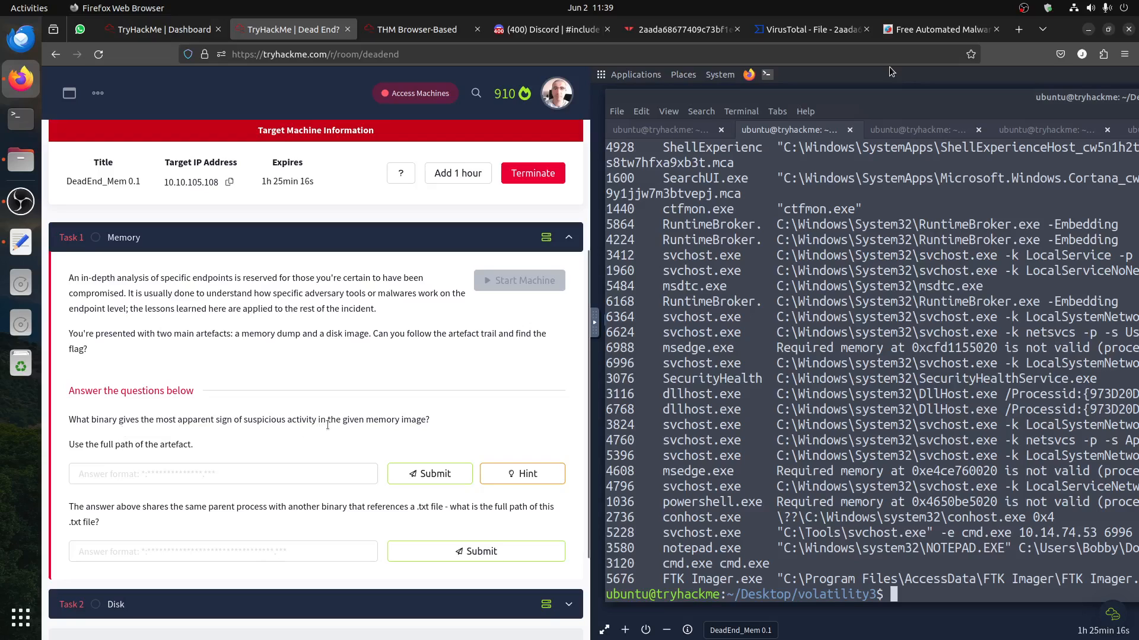
pyautogui.click(521, 473)
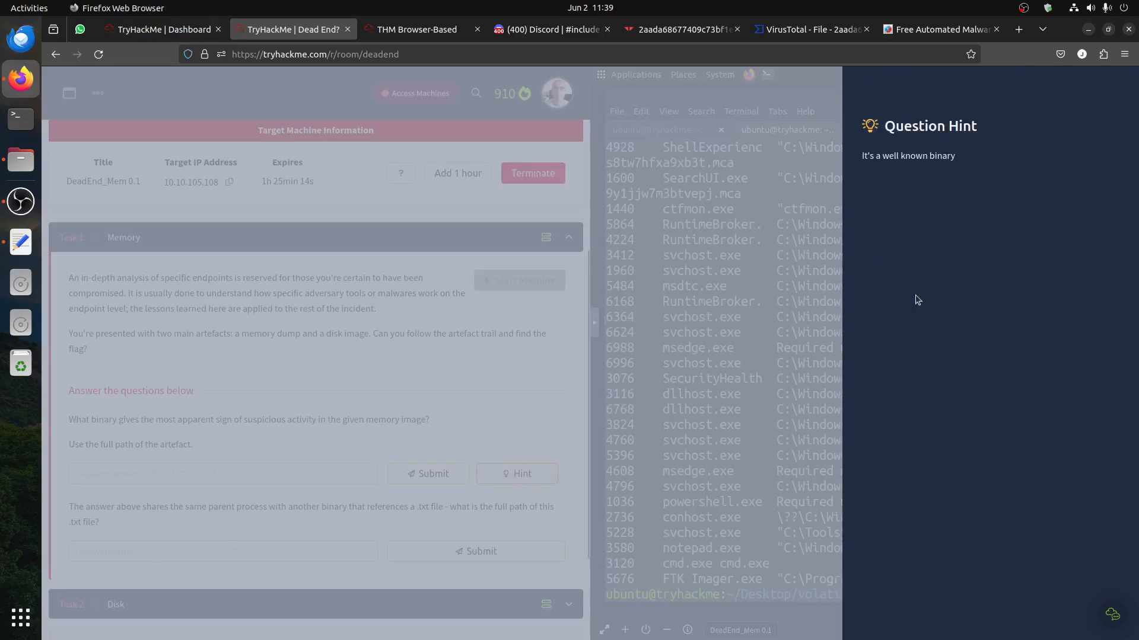
pyautogui.click(434, 374)
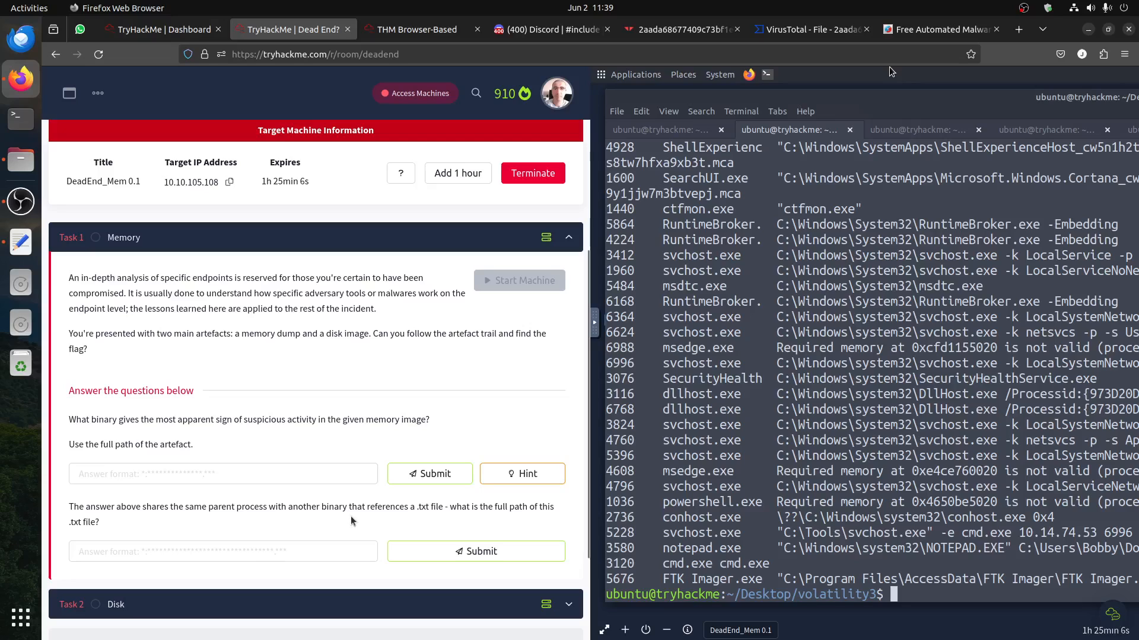
# Step: Return to the CmdLine output, highlight the svchost.exe and notepad.exe command lines, and select the C:\Tools\svchost.exe process ID
pyautogui.click(404, 36)
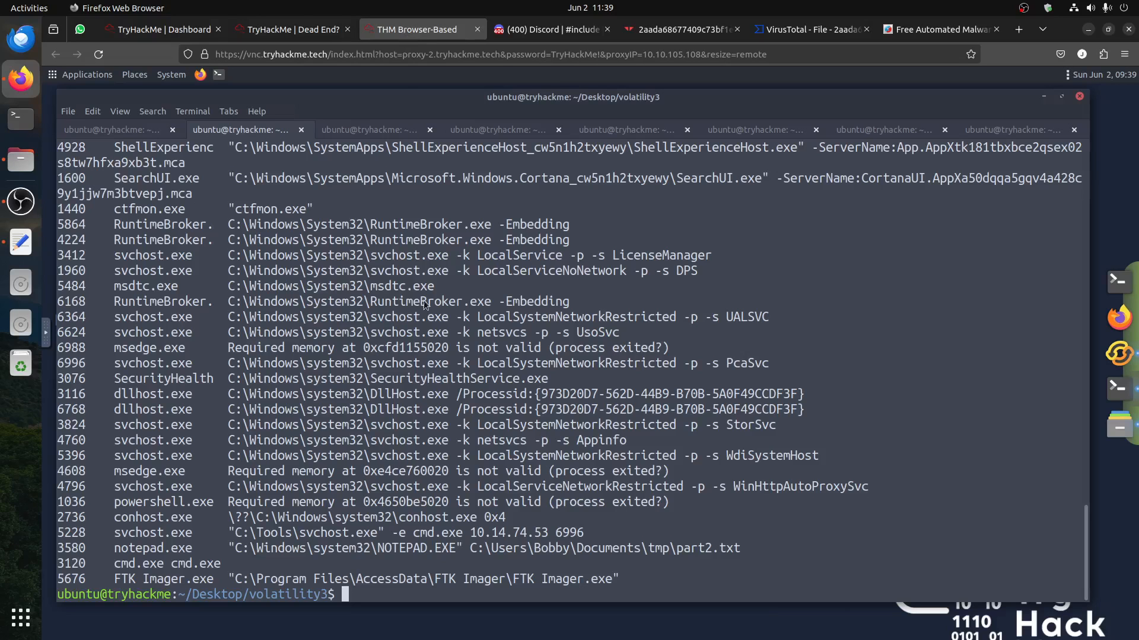
pyautogui.moveTo(96, 532); pyautogui.dragTo(722, 571)
pyautogui.moveTo(233, 548); pyautogui.dragTo(738, 548)
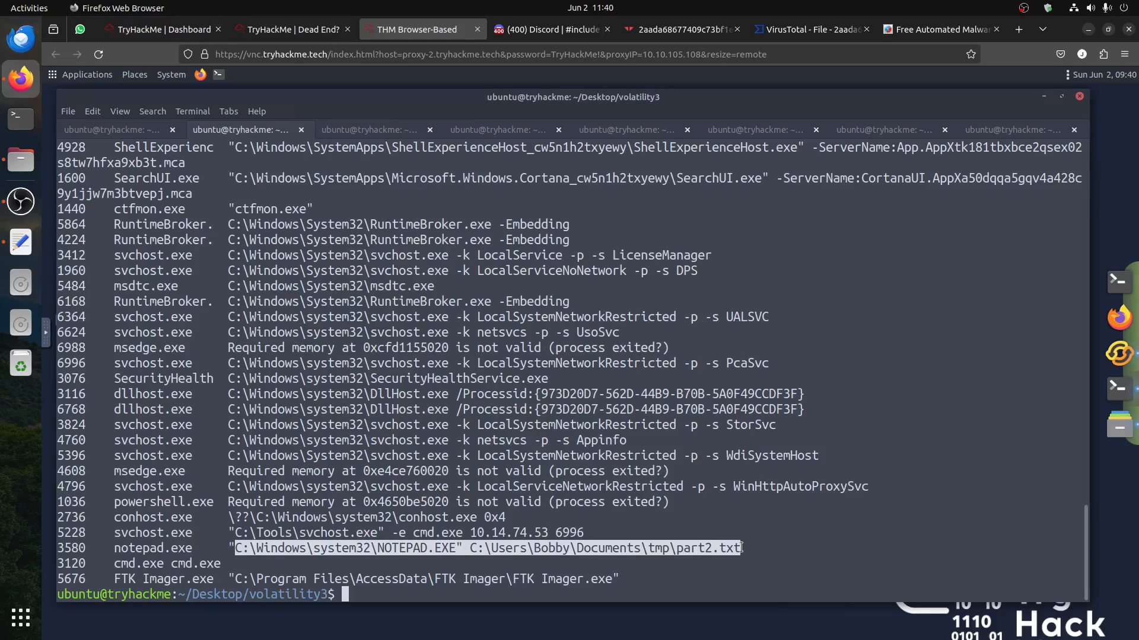
pyautogui.click(740, 548)
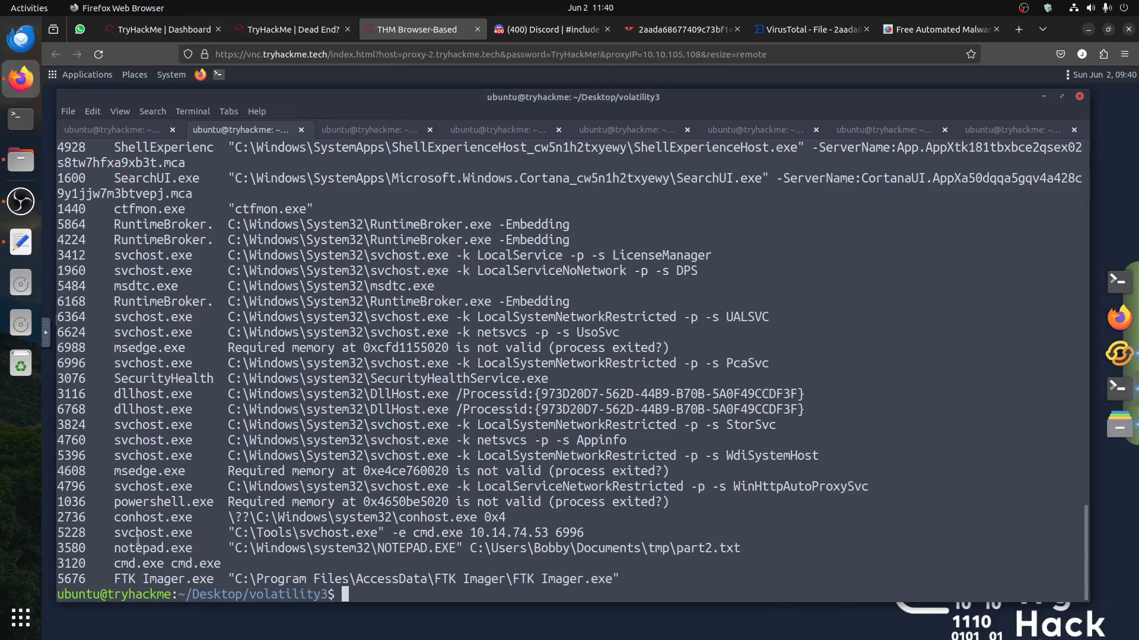
pyautogui.doubleClick(61, 533)
# Step: Examine the full windows.psscan.PsScan output for the suspicious svchost.exe and notepad.exe processes and their parent process IDs
pyautogui.click(366, 130)
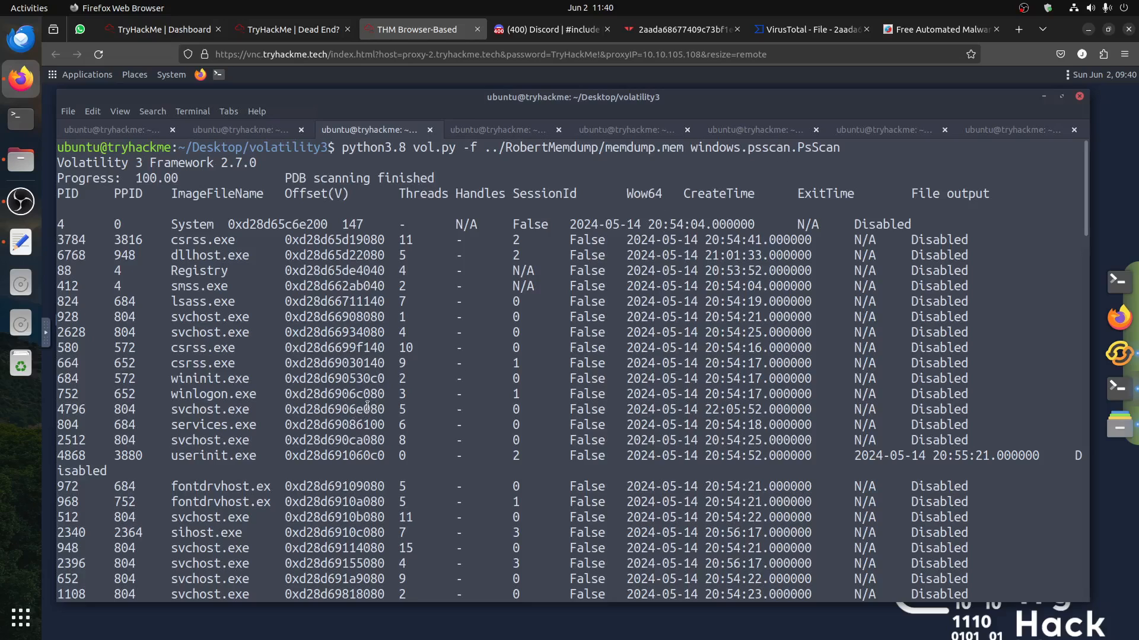
pyautogui.scroll(-12, 356, 417)
pyautogui.scroll(-10, 373, 400)
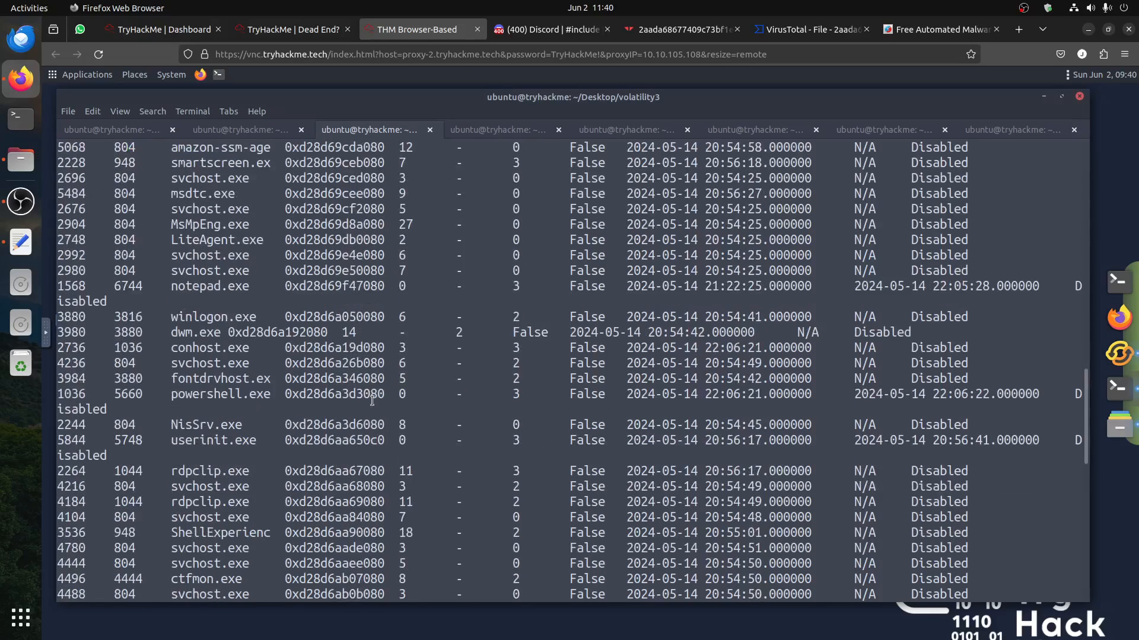
pyautogui.scroll(-8, 372, 400)
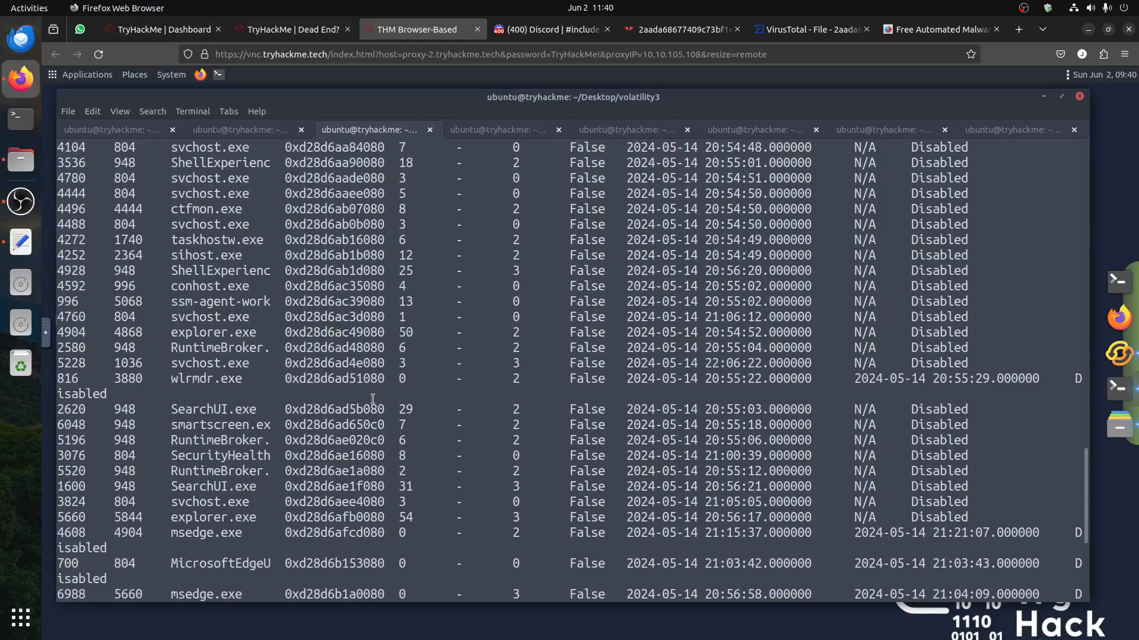
pyautogui.scroll(12, 376, 387)
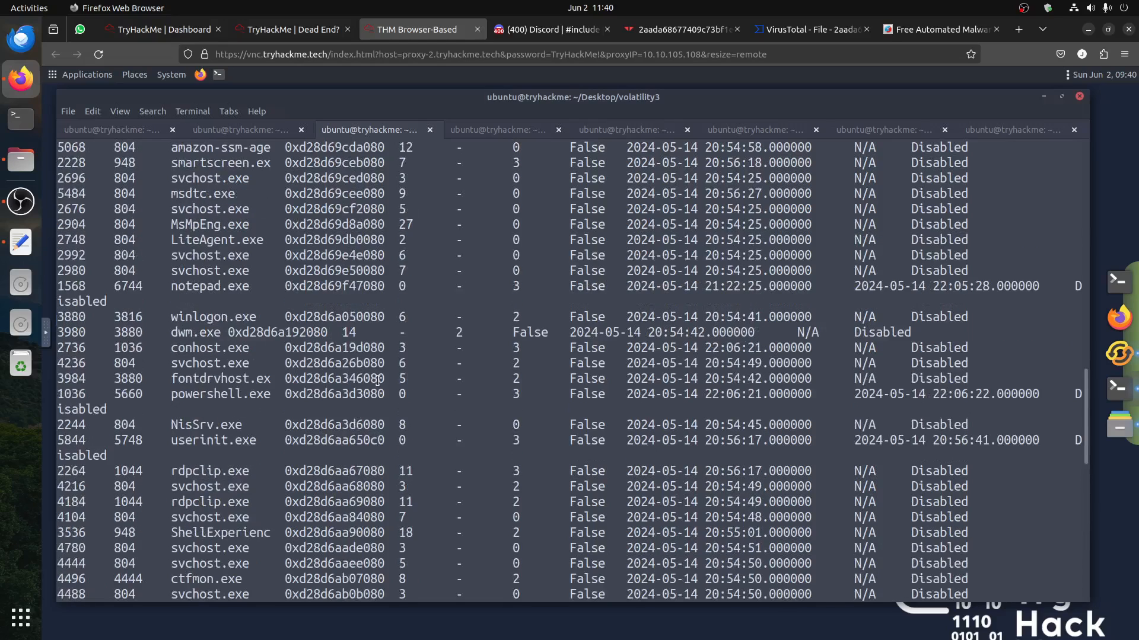
pyautogui.scroll(10, 361, 360)
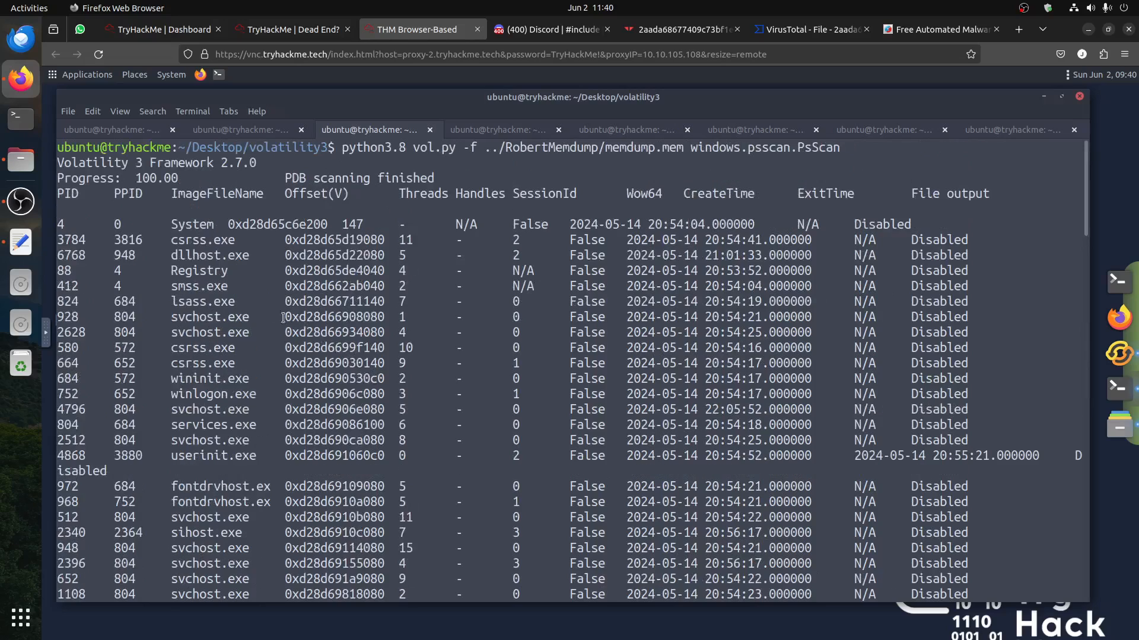
pyautogui.scroll(-7, 284, 451)
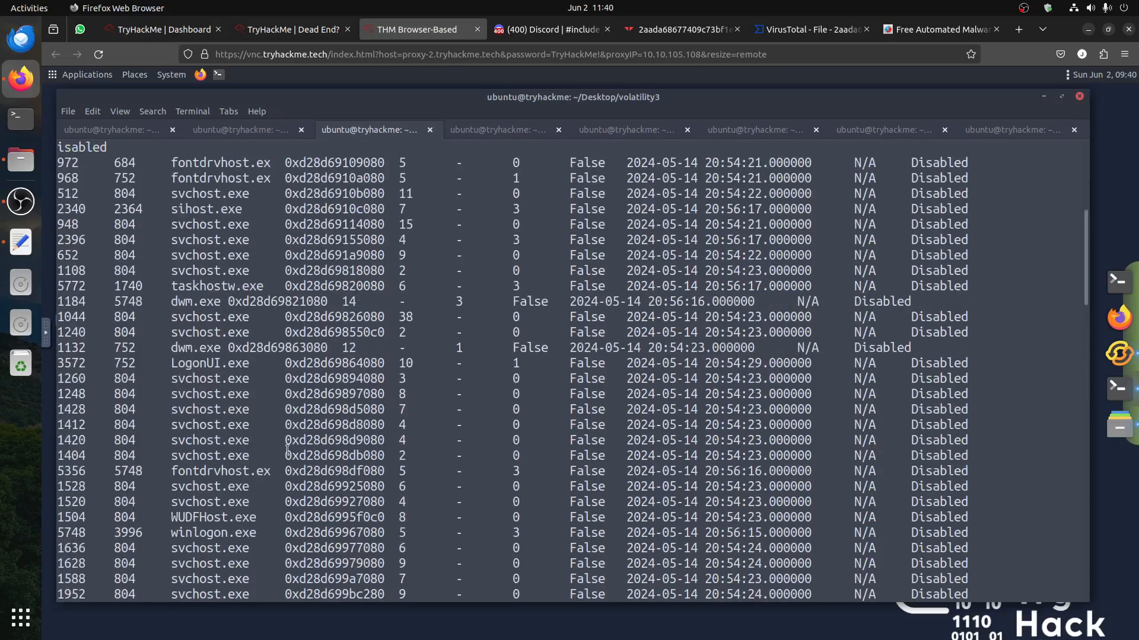
pyautogui.scroll(-20, 288, 451)
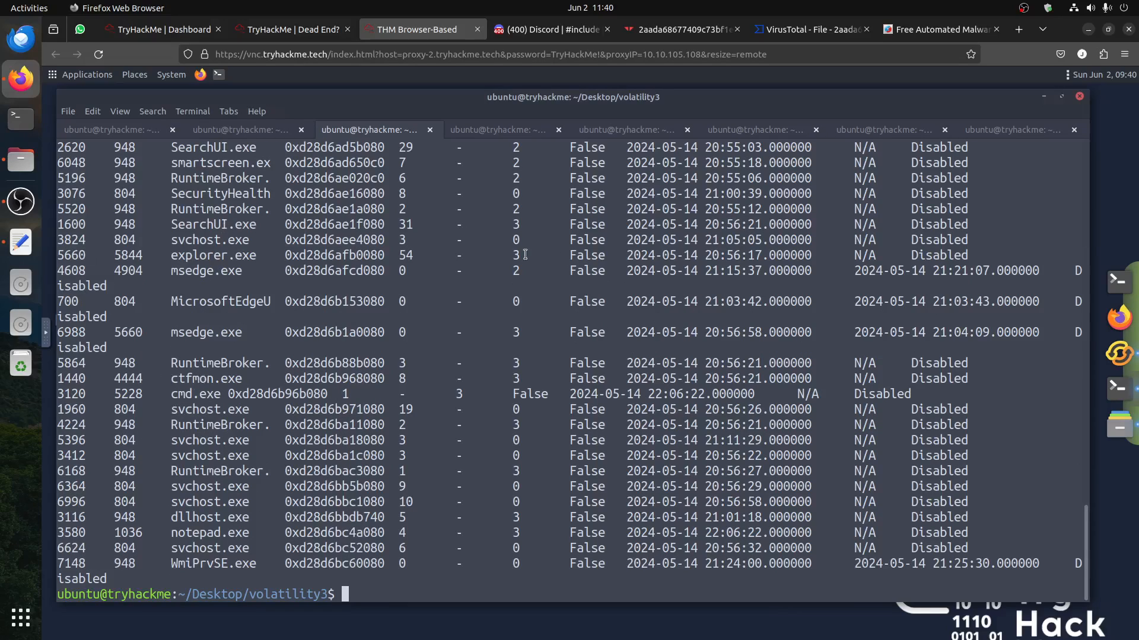
# Step: Examine the windows.pstree.PsTree output to its end and highlight the C:\Tools\svchost.exe path under the powershell.exe branch
pyautogui.click(522, 130)
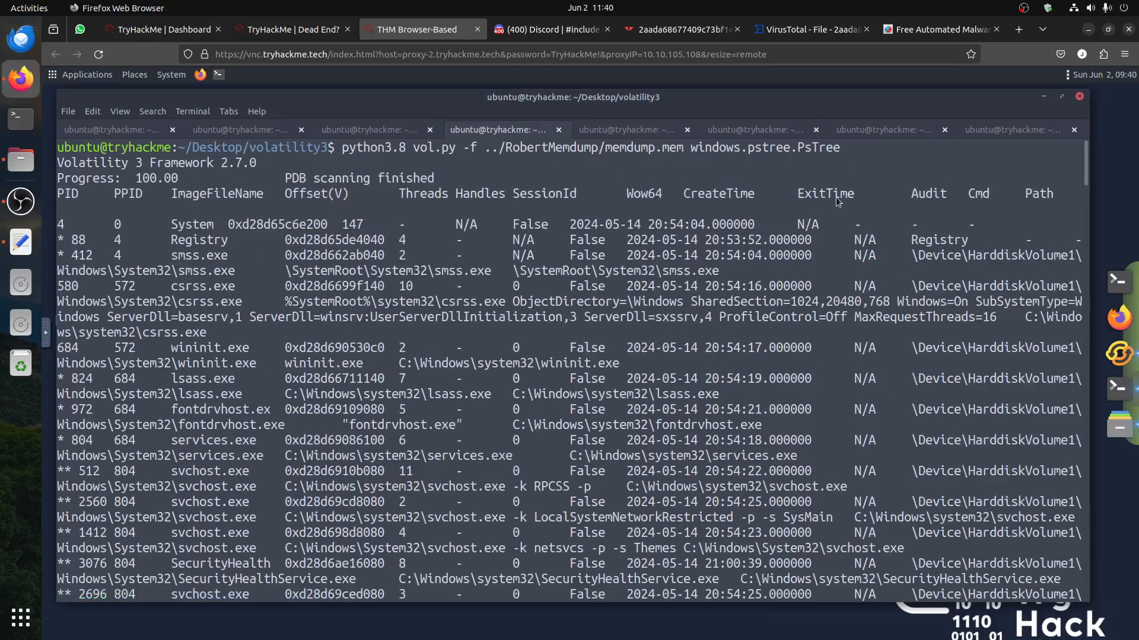
pyautogui.moveTo(670, 148); pyautogui.dragTo(838, 152)
pyautogui.click(271, 422)
pyautogui.scroll(-5, 260, 415)
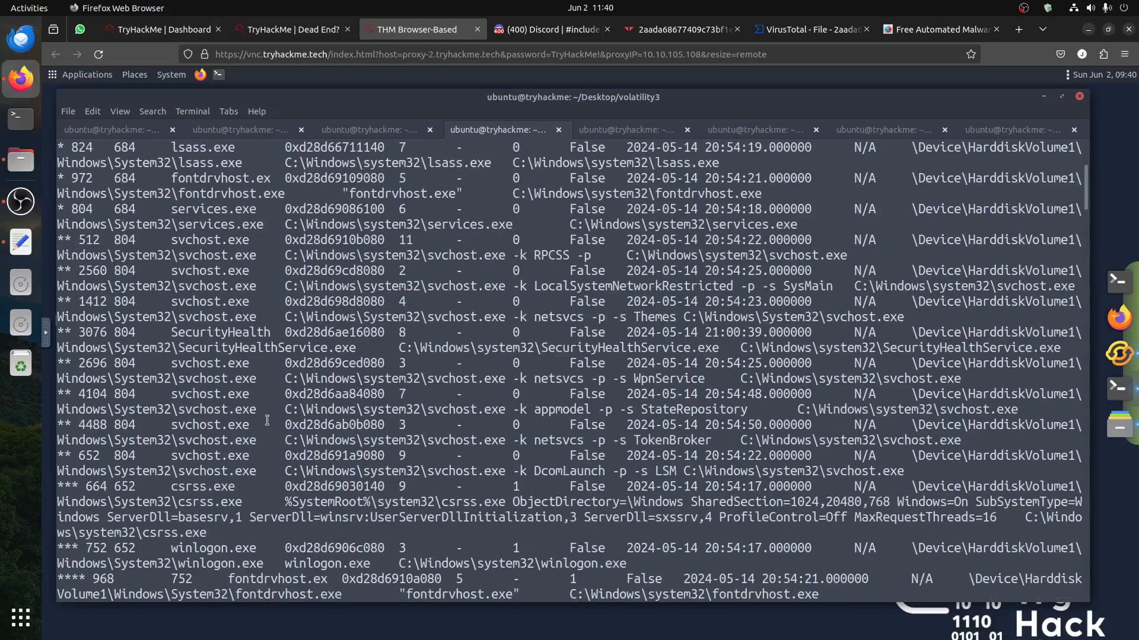
pyautogui.scroll(-10, 270, 419)
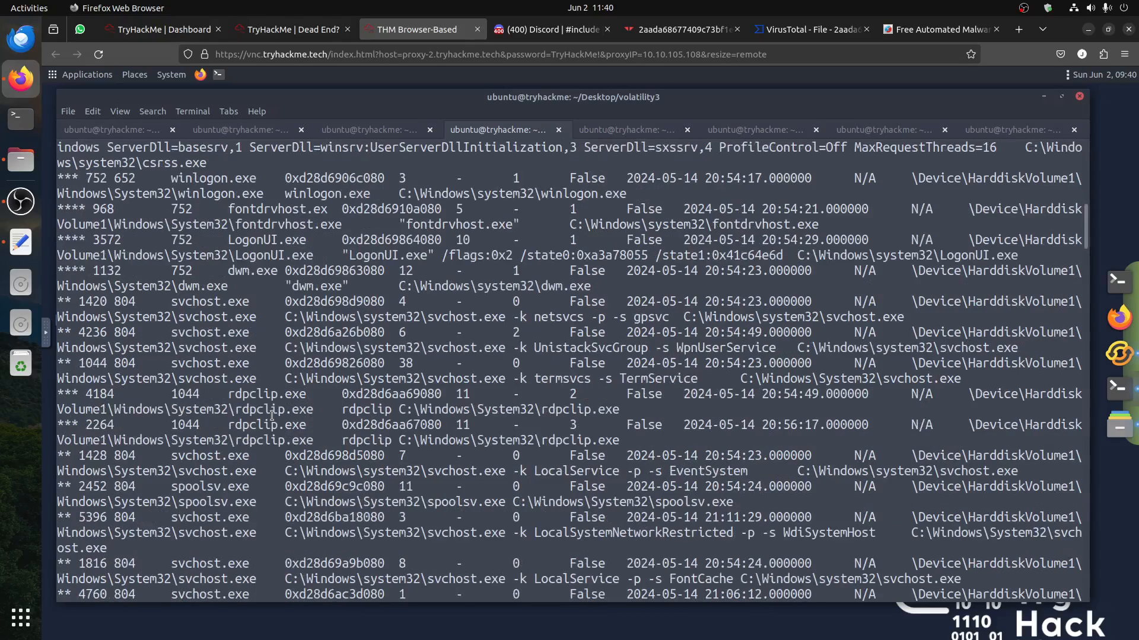
pyautogui.scroll(-10, 275, 413)
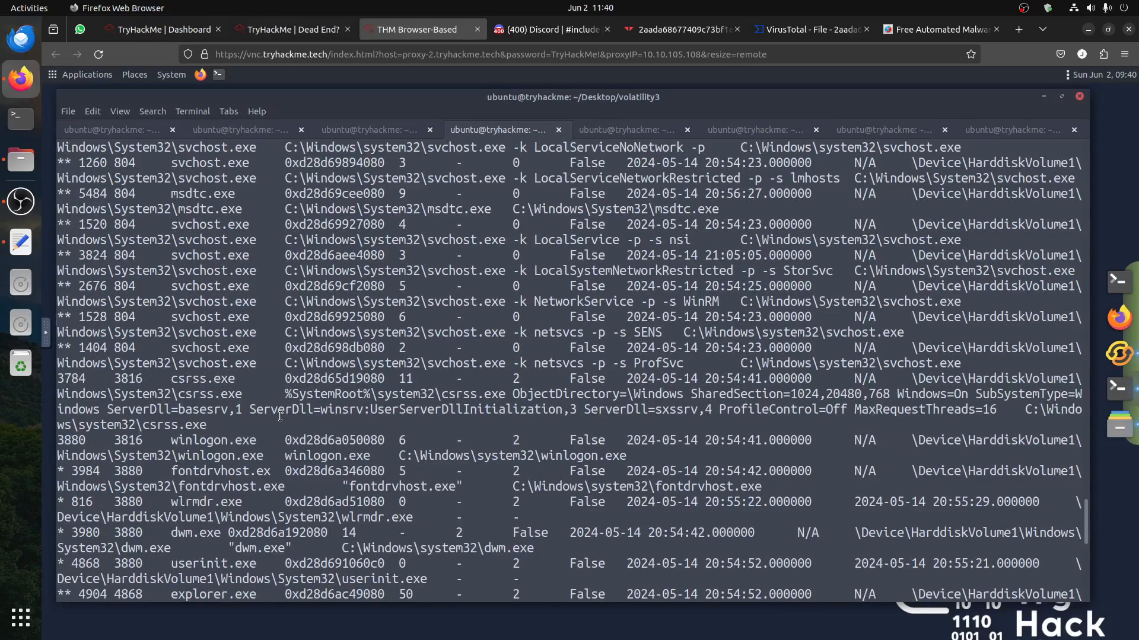
pyautogui.scroll(-10, 281, 415)
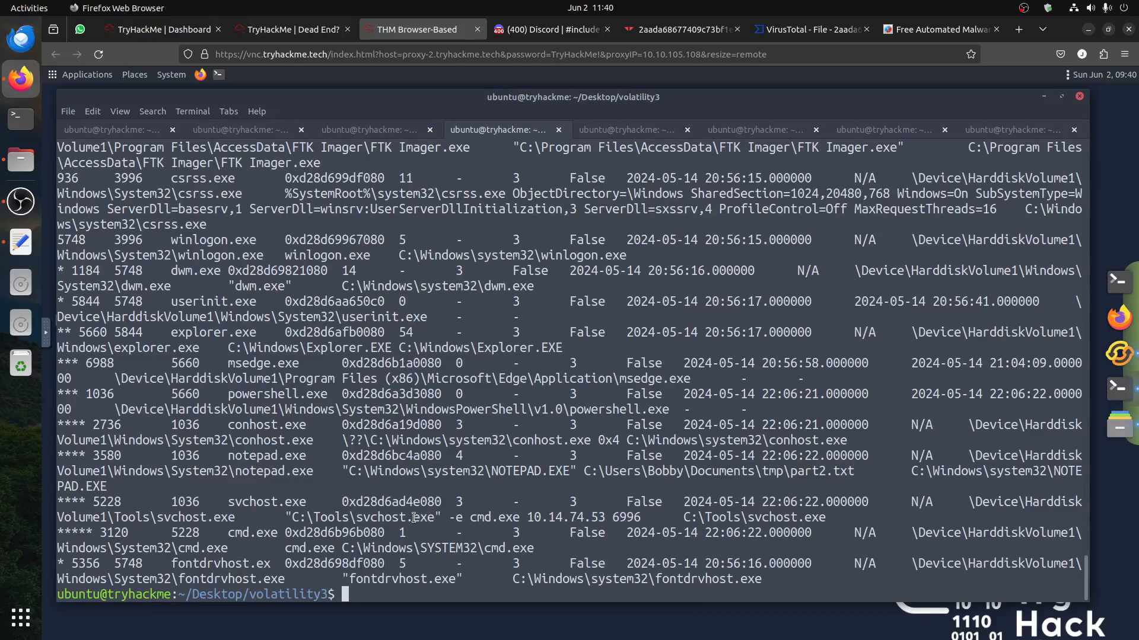
pyautogui.moveTo(435, 517); pyautogui.dragTo(301, 511)
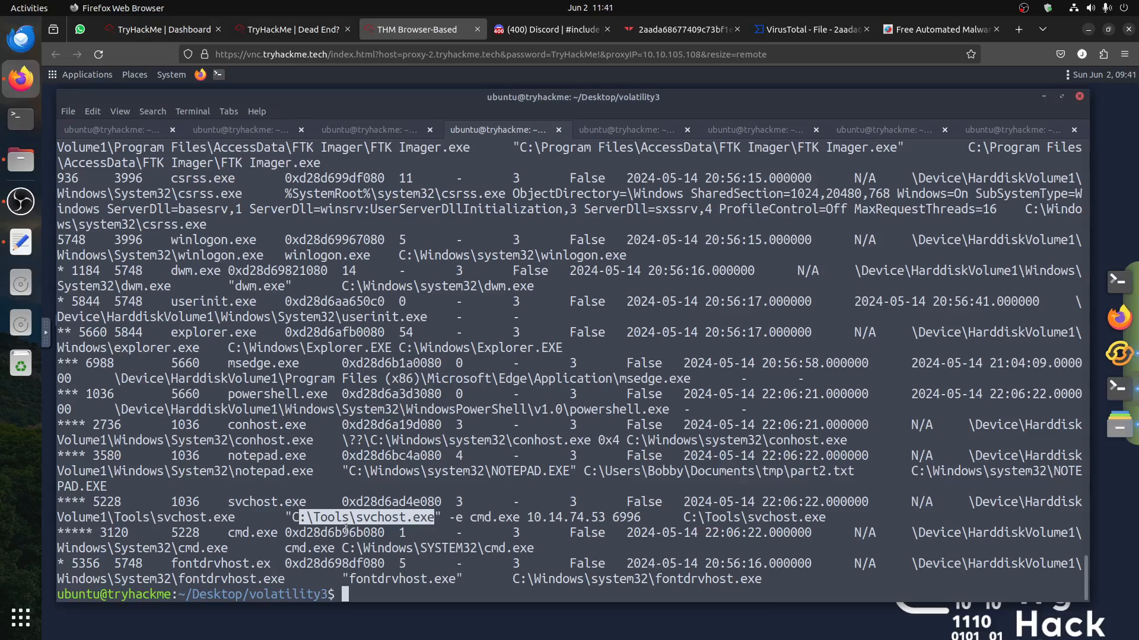
# Step: Highlight the process ID and parent process ID of C:\Tools\svchost.exe and check them against the room's question about the shared parent process
pyautogui.click(120, 501)
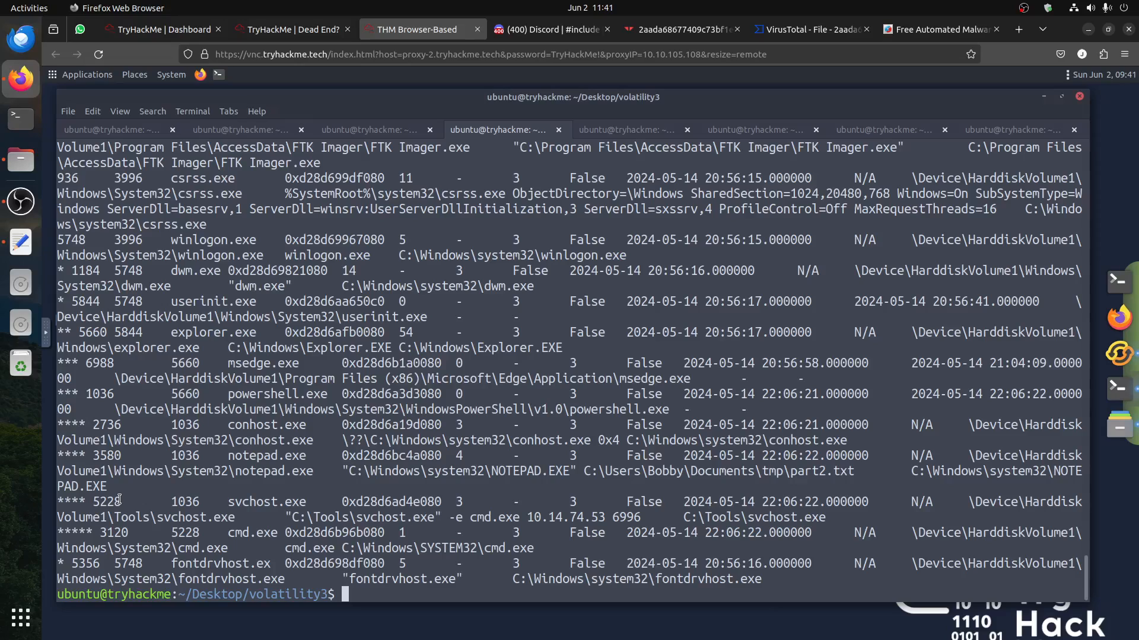
pyautogui.moveTo(121, 500); pyautogui.dragTo(93, 500)
pyautogui.click(191, 497)
pyautogui.doubleClick(178, 502)
pyautogui.click(299, 29)
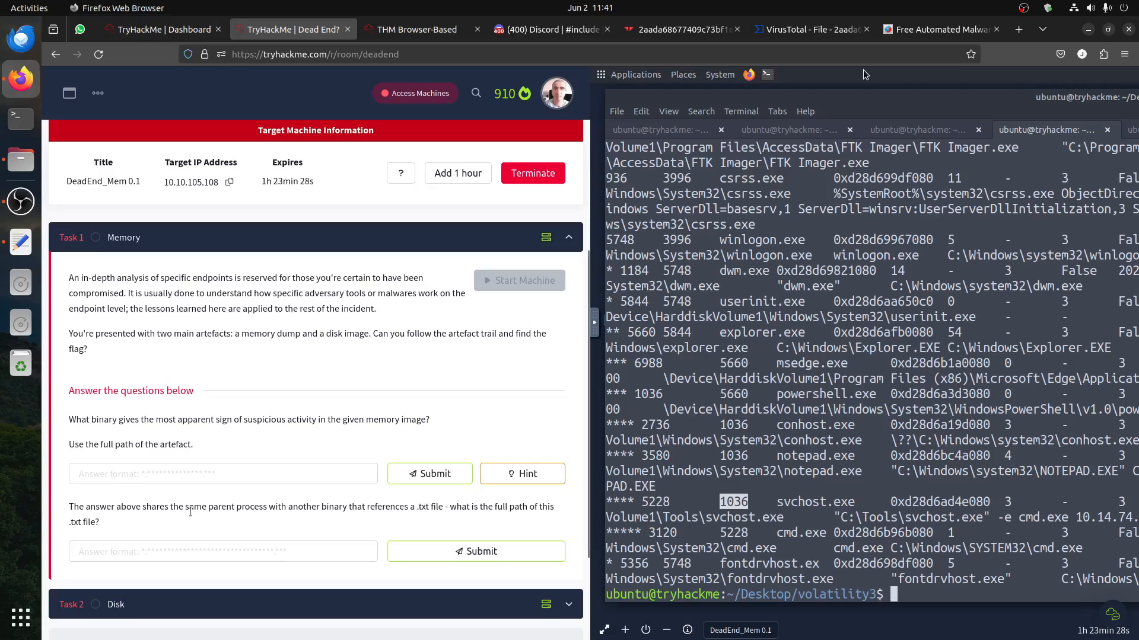
pyautogui.moveTo(189, 508); pyautogui.dragTo(319, 507)
pyautogui.click(414, 36)
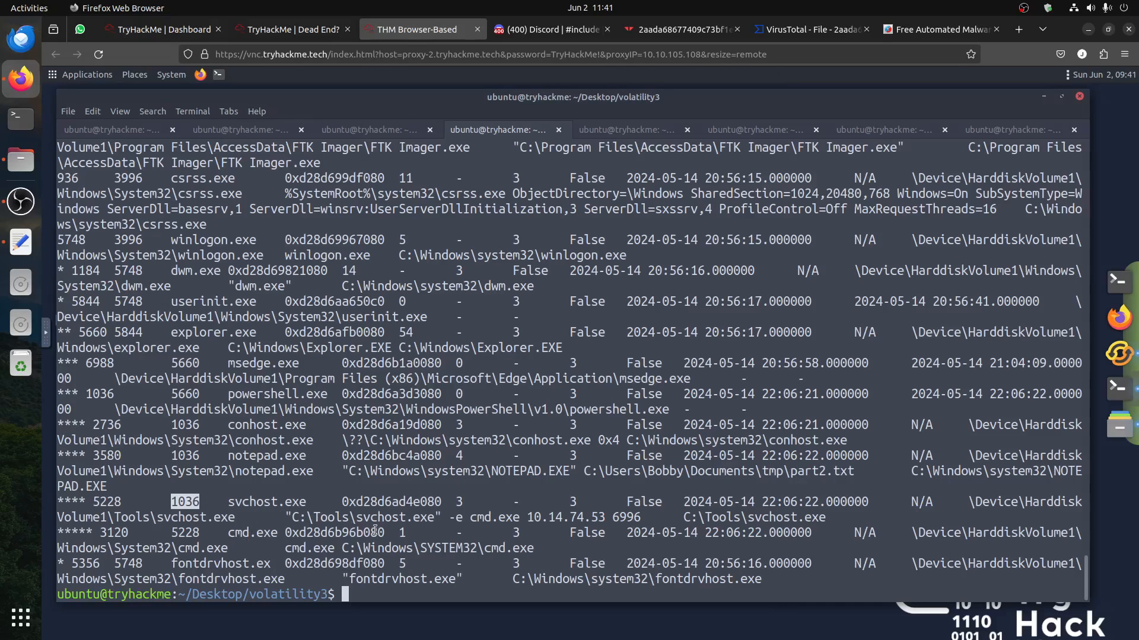
# Step: Compare the svchost.exe and notepad.exe entries in the process tree, highlighting their parent process IDs and the path ending in part2.txt
pyautogui.click(410, 520)
pyautogui.moveTo(428, 517); pyautogui.dragTo(66, 512)
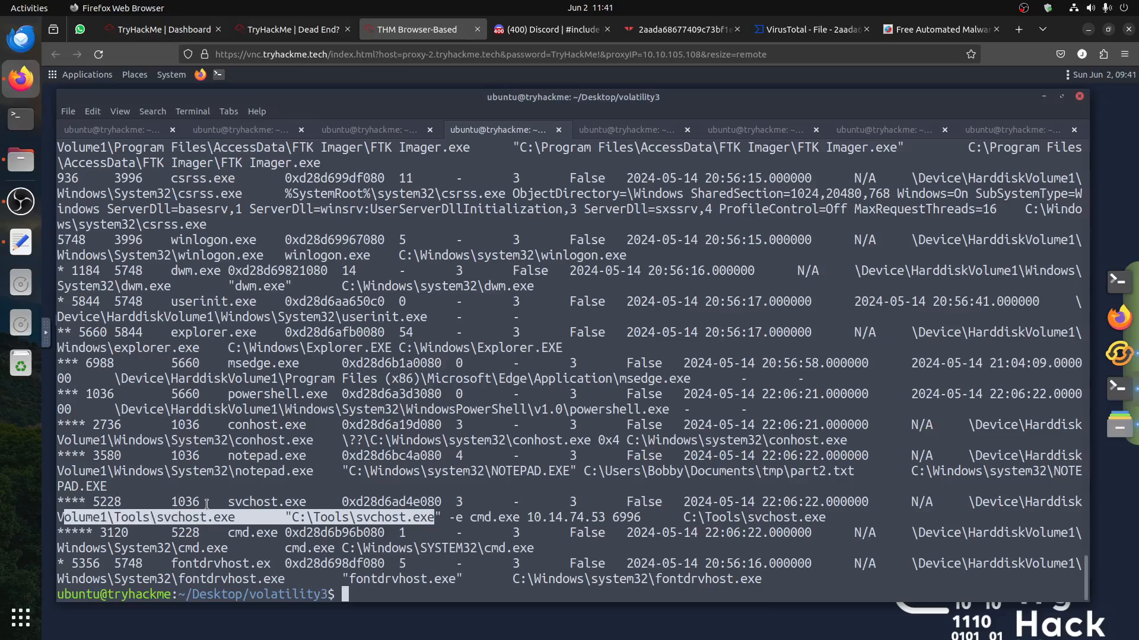
pyautogui.moveTo(199, 502); pyautogui.dragTo(168, 504)
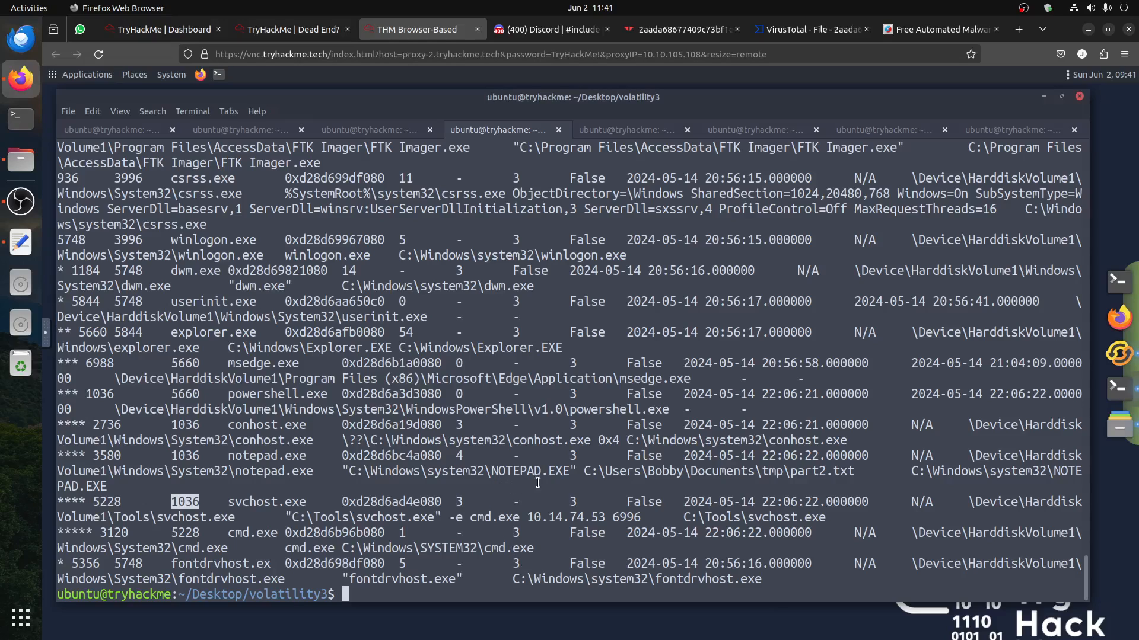
pyautogui.moveTo(857, 471); pyautogui.dragTo(576, 471)
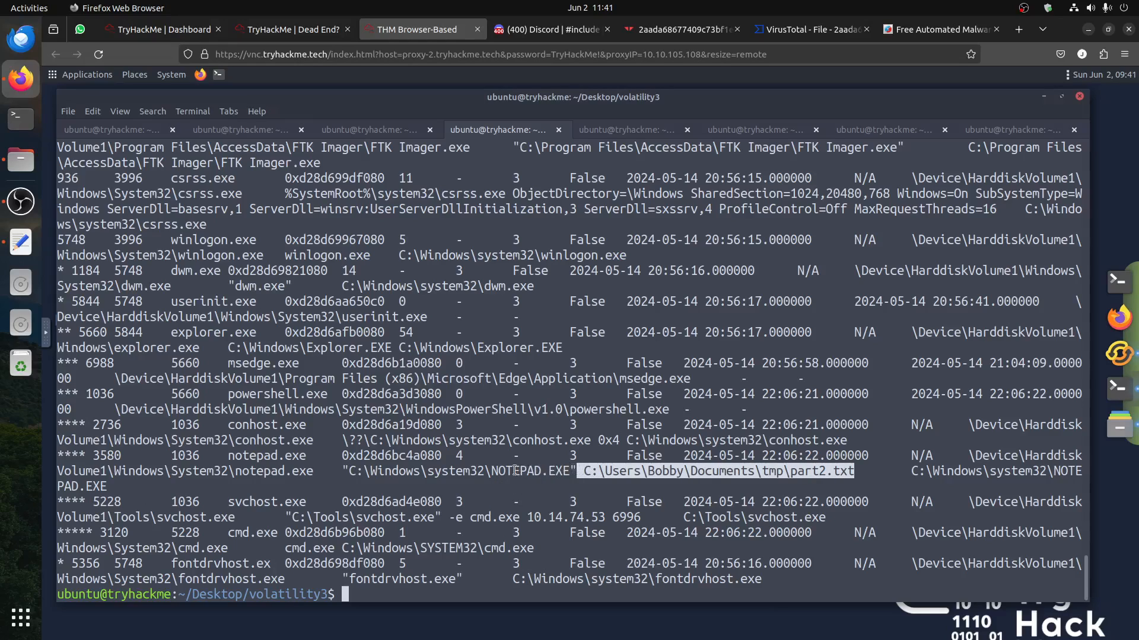
pyautogui.moveTo(201, 457); pyautogui.dragTo(175, 456)
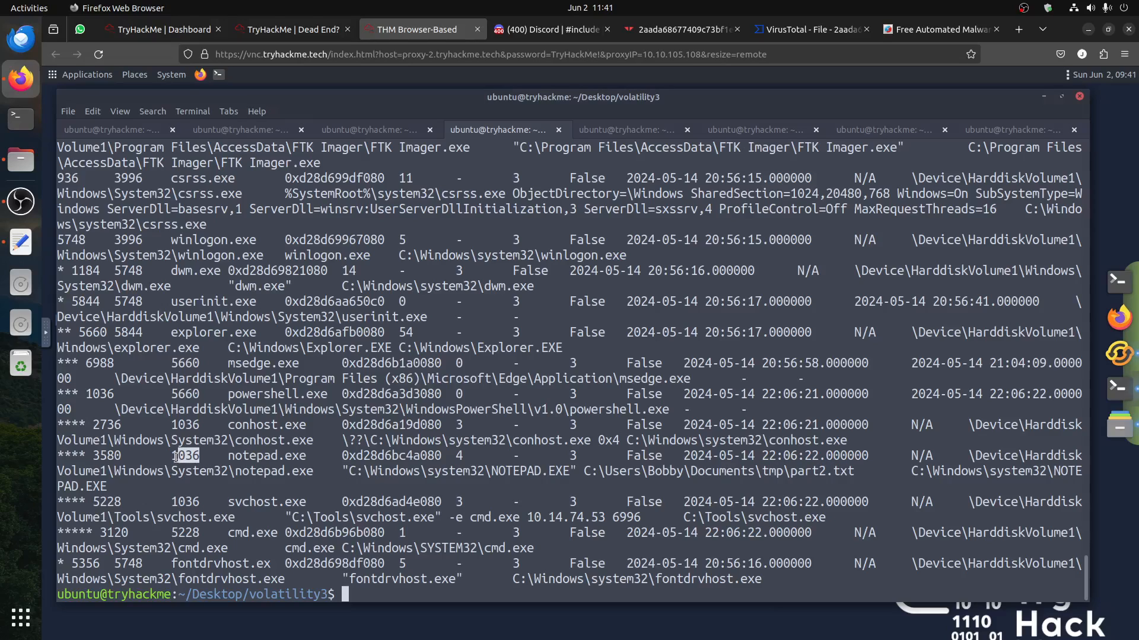
pyautogui.moveTo(174, 457); pyautogui.dragTo(170, 456)
pyautogui.moveTo(71, 455); pyautogui.dragTo(568, 509)
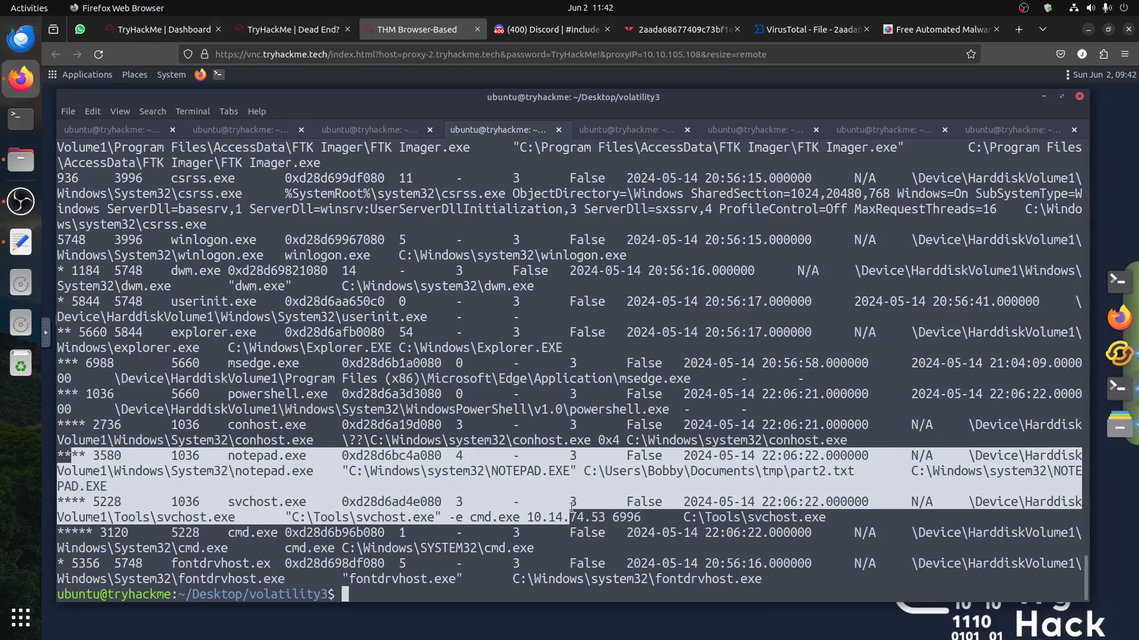
pyautogui.click(571, 508)
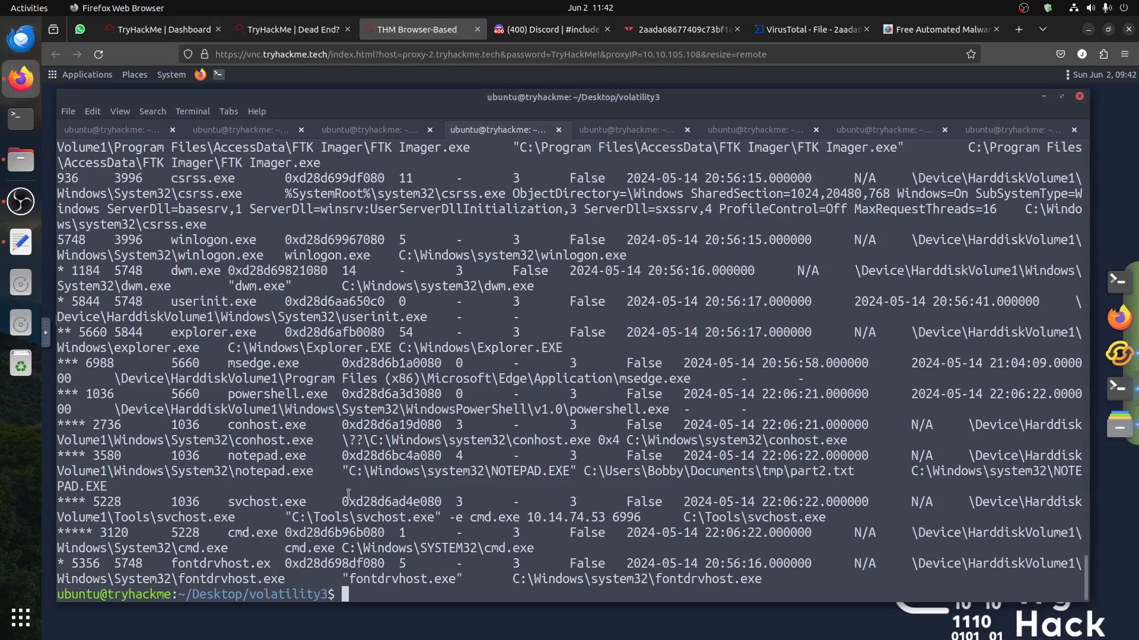
# Step: Copy C:\Tools\svchost.exe from the process tree and submit it as the answer to the suspicious binary question
pyautogui.moveTo(292, 514); pyautogui.dragTo(433, 518)
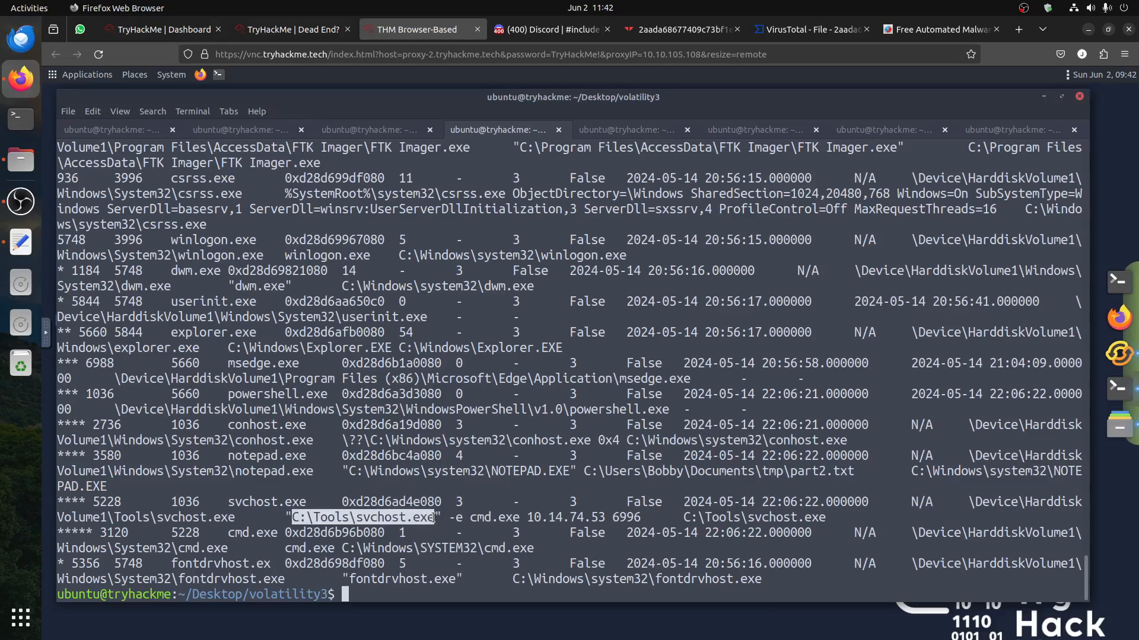
pyautogui.rightClick(423, 517)
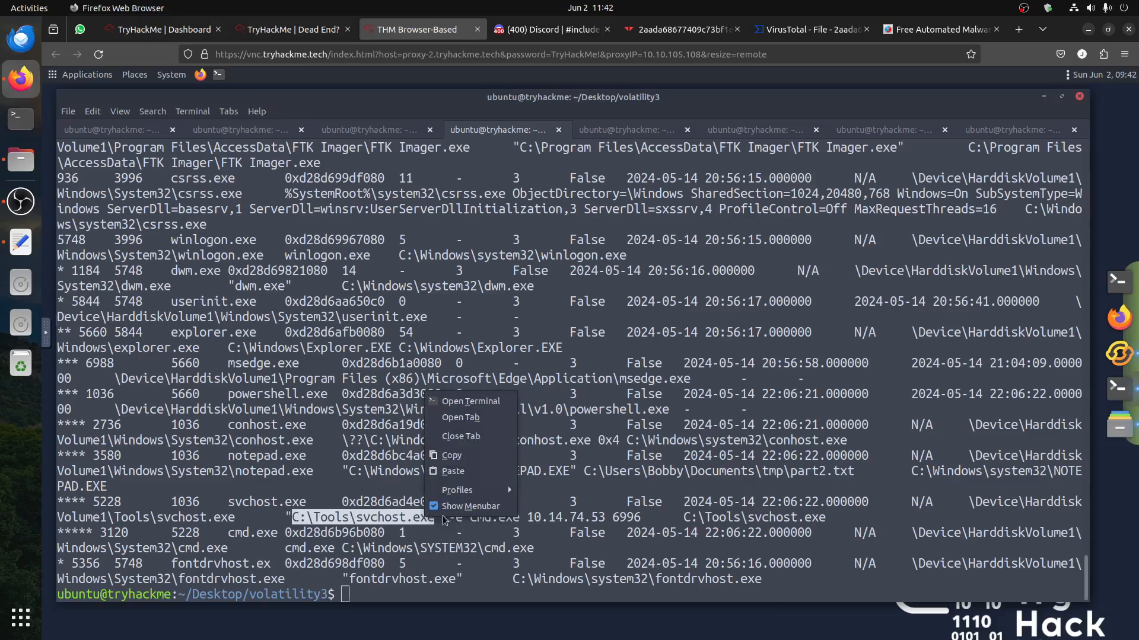
pyautogui.click(471, 457)
pyautogui.click(291, 30)
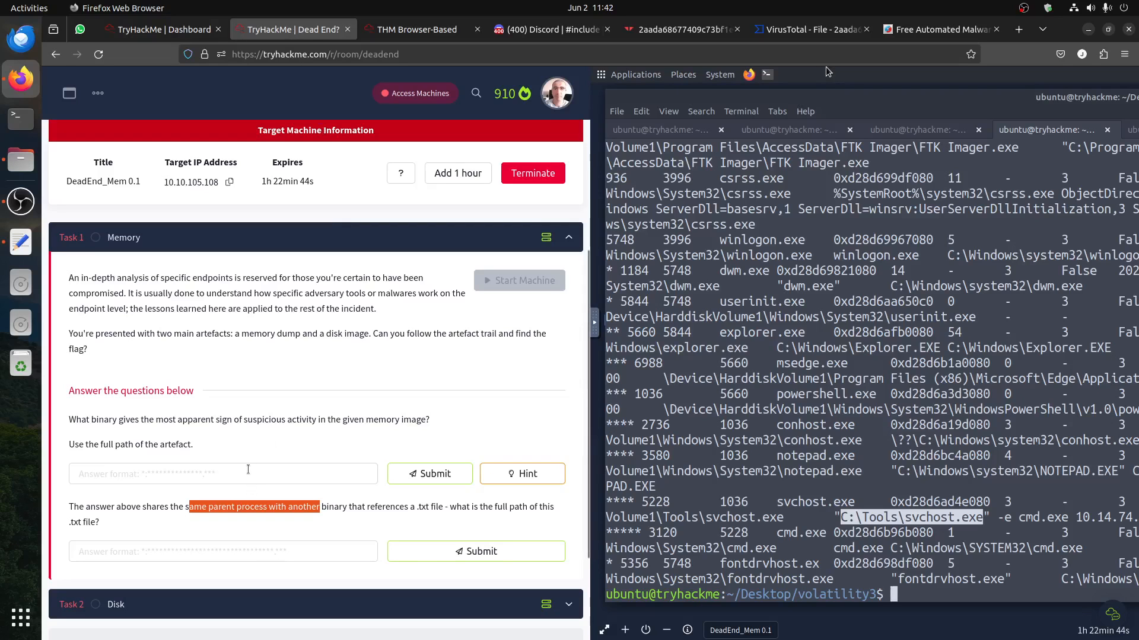
pyautogui.rightClick(248, 469)
pyautogui.click(278, 353)
pyautogui.click(429, 473)
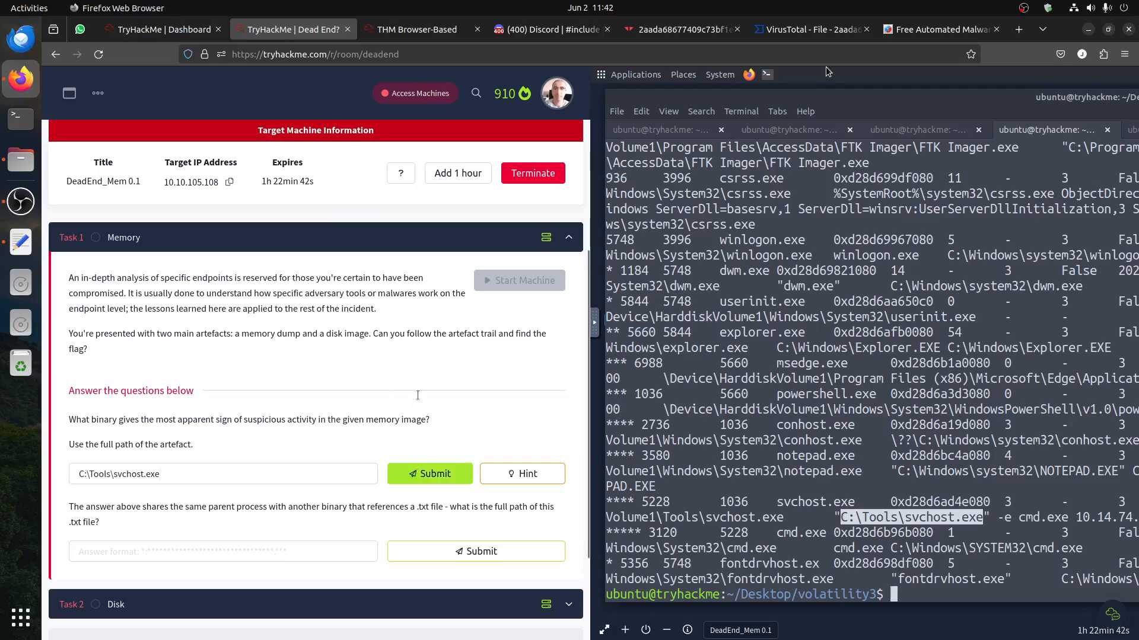
# Step: Try to copy the part2.txt path from the notepad.exe command line into the second Memory answer
pyautogui.click(379, 34)
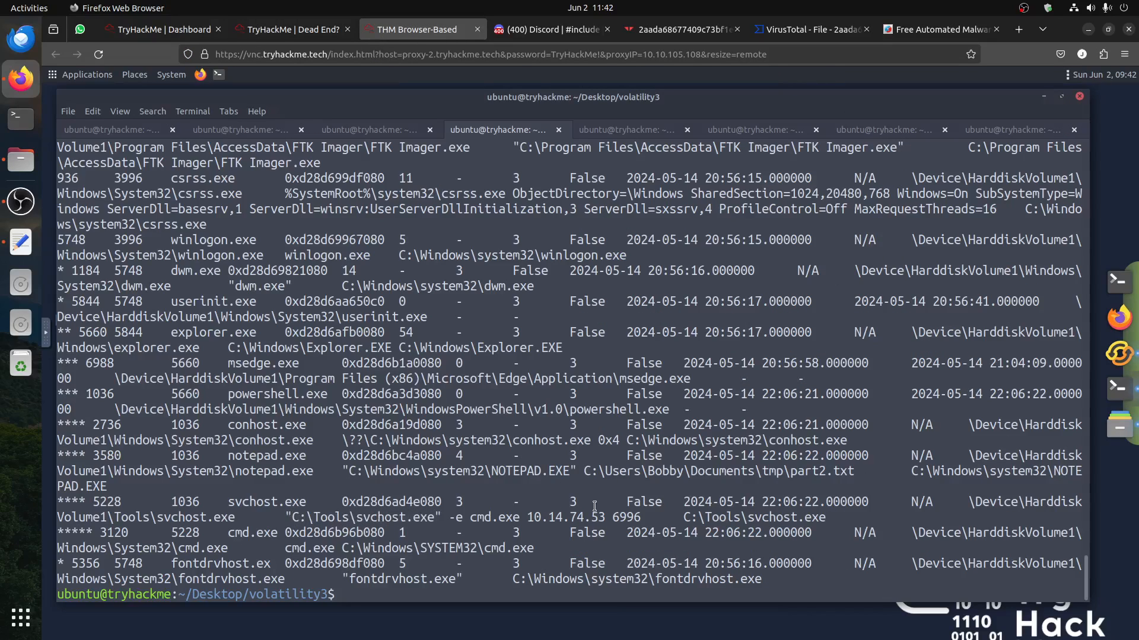
pyautogui.moveTo(854, 471); pyautogui.dragTo(584, 464)
pyautogui.rightClick(590, 469)
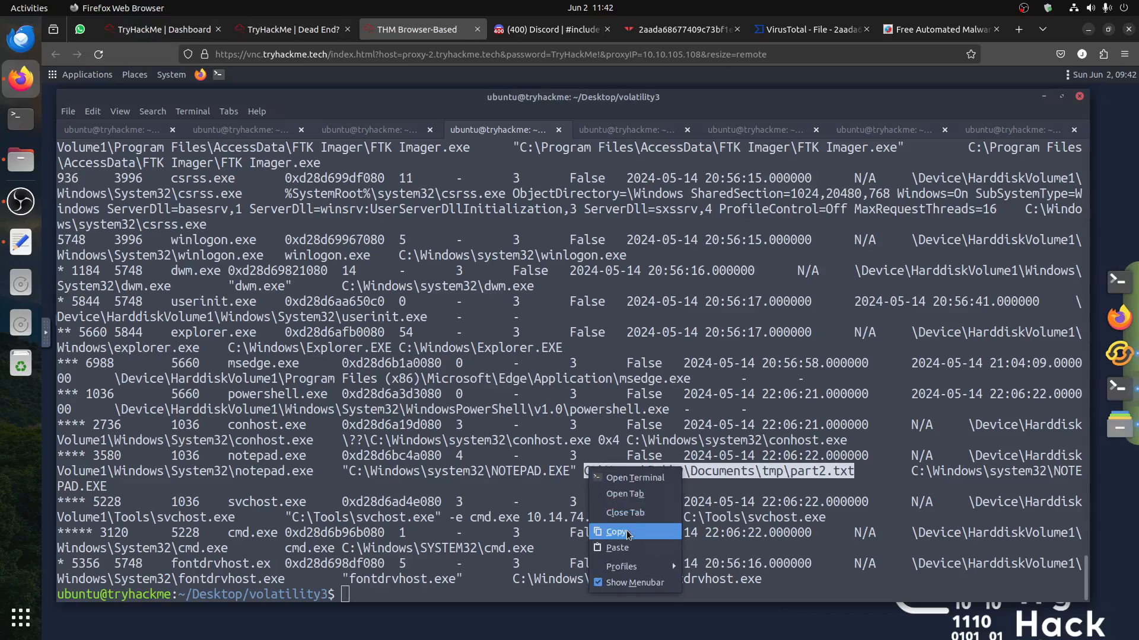
pyautogui.click(617, 532)
pyautogui.moveTo(823, 469); pyautogui.dragTo(784, 474)
pyautogui.click(290, 29)
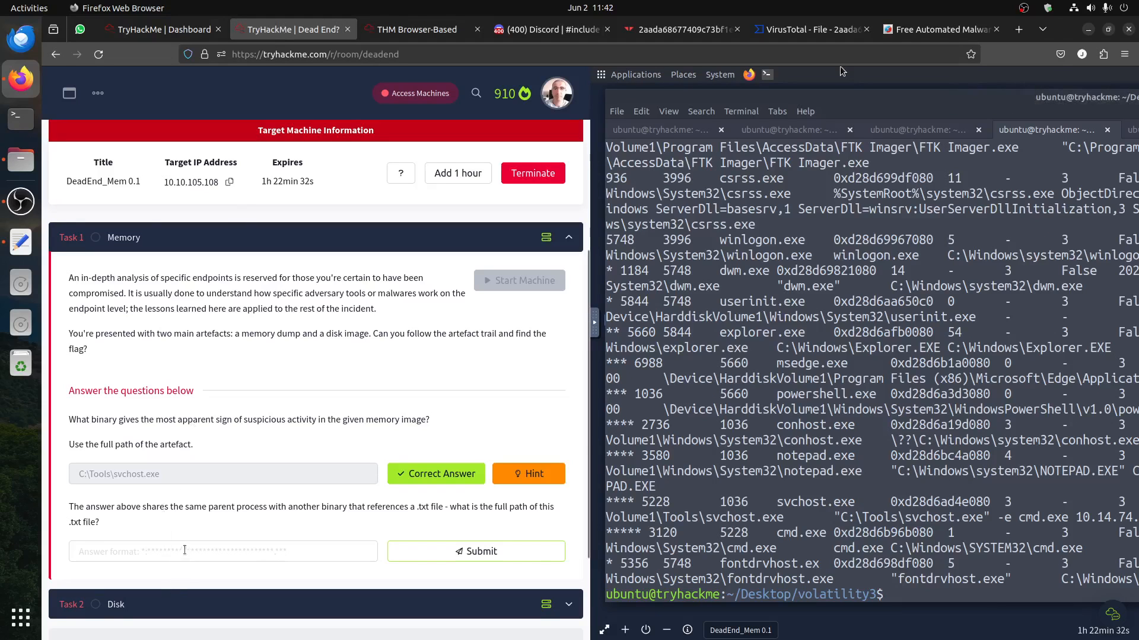
pyautogui.rightClick(186, 549)
pyautogui.click(214, 434)
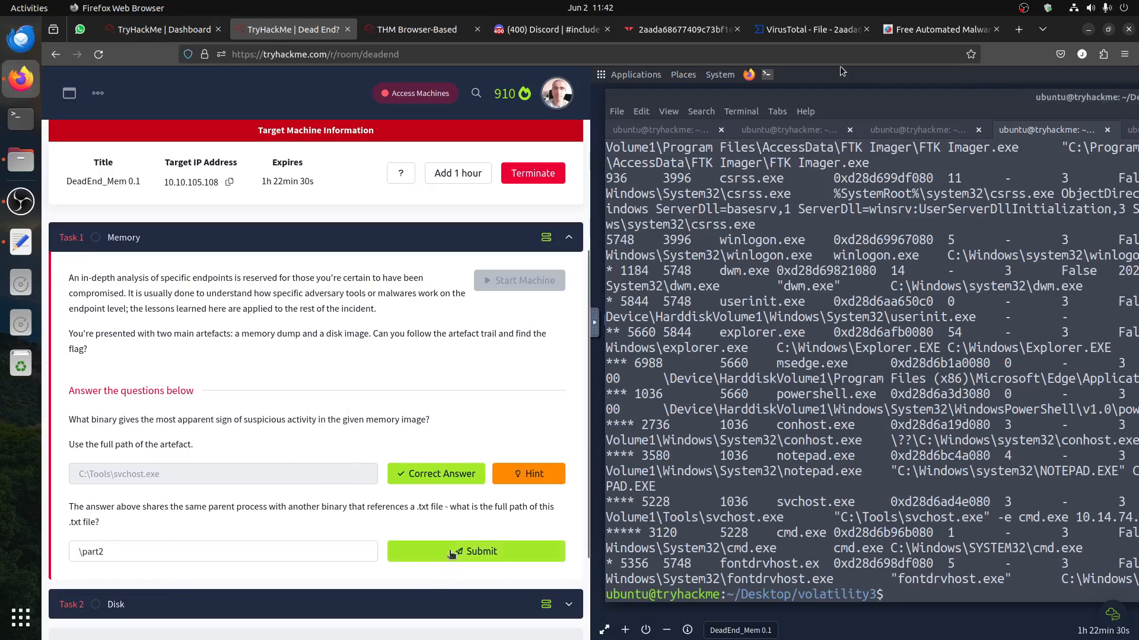
# Step: Copy the full part2.txt path from the notepad.exe entry, replace the second Memory answer with it, and submit
pyautogui.hotkey('ctrl', 'Tab')
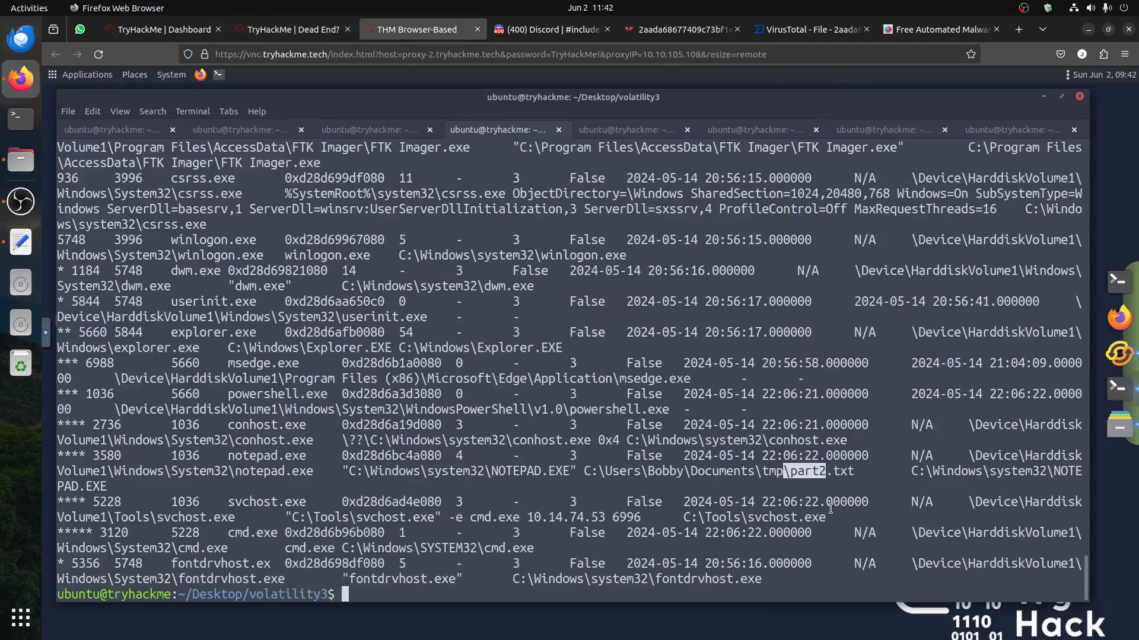
pyautogui.moveTo(854, 471); pyautogui.dragTo(586, 465)
pyautogui.rightClick(586, 465)
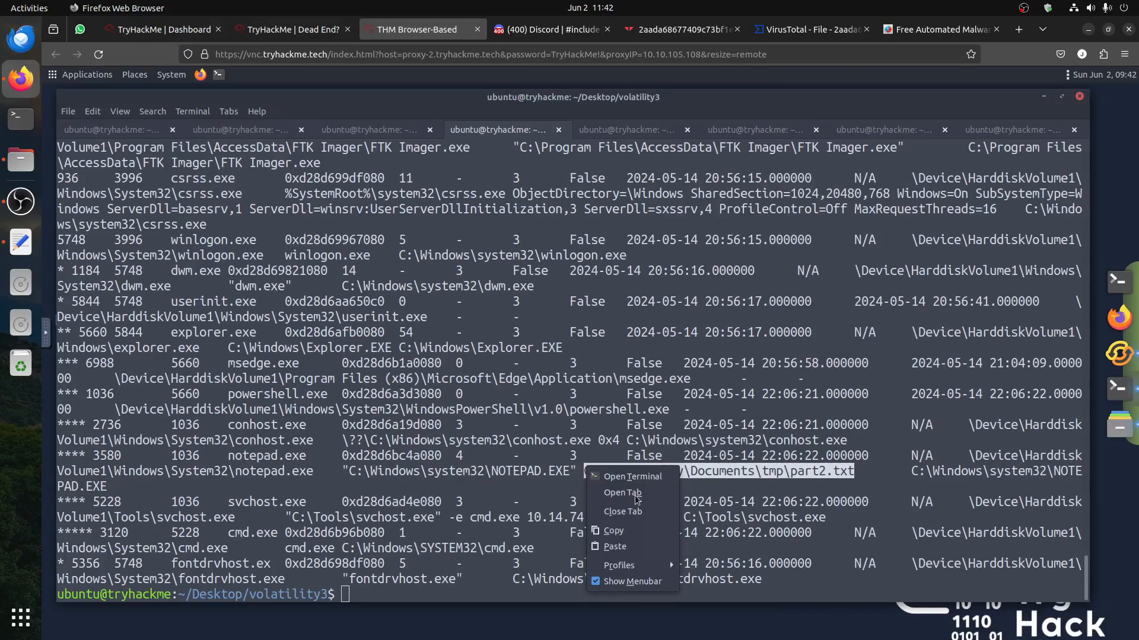
pyautogui.click(652, 534)
pyautogui.click(300, 29)
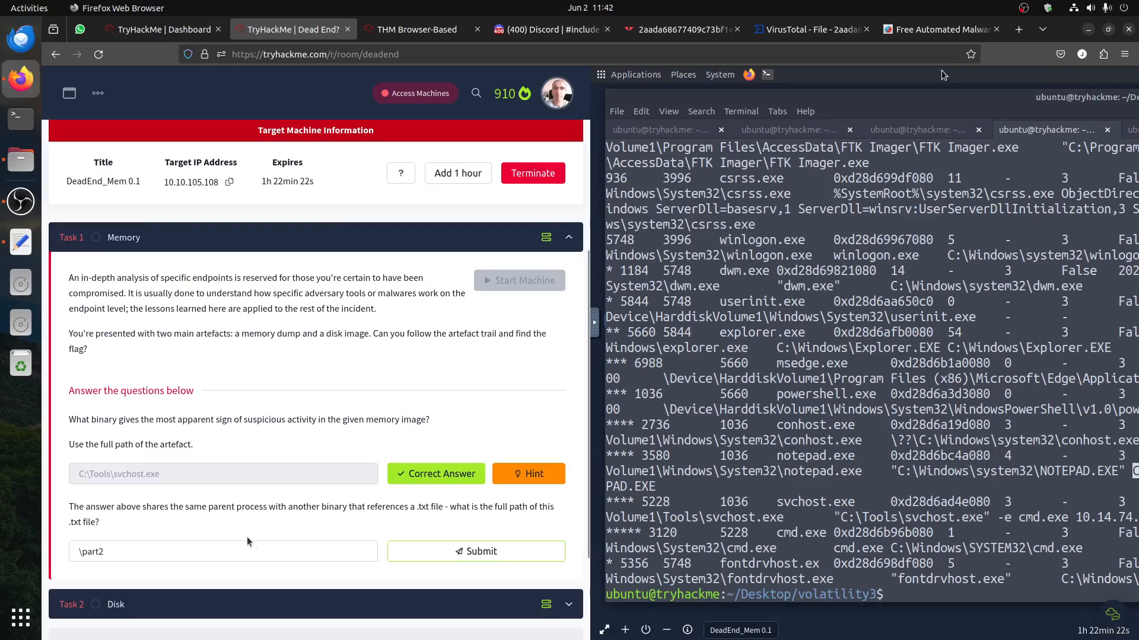
pyautogui.click(234, 551)
pyautogui.hotkey('ctrl', 'a')
pyautogui.rightClick(234, 552)
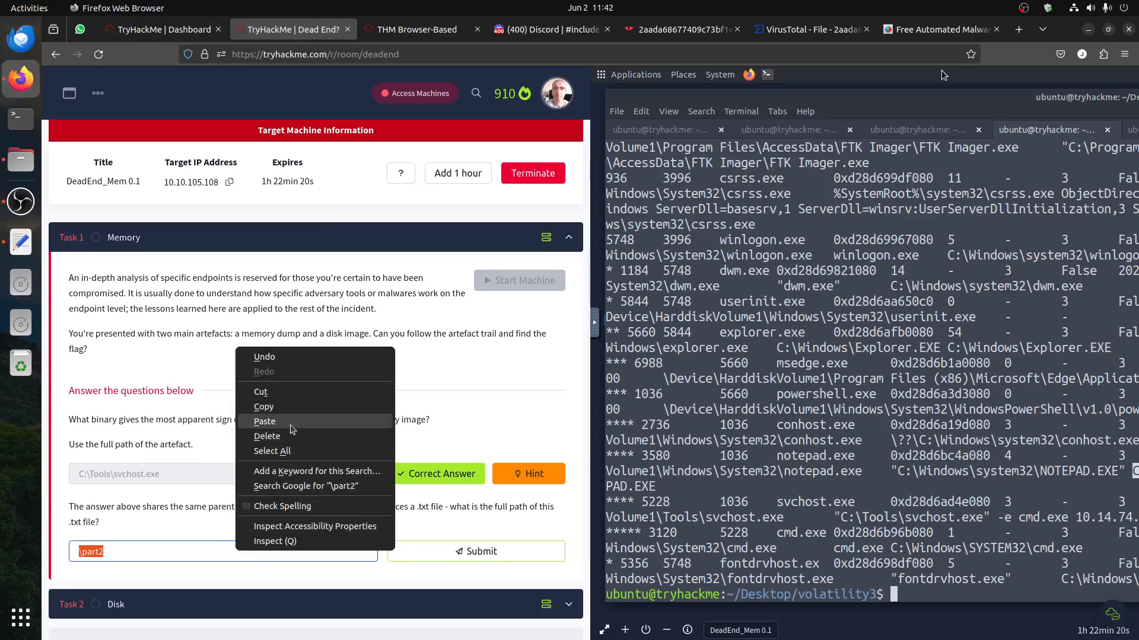
pyautogui.click(249, 426)
pyautogui.click(456, 552)
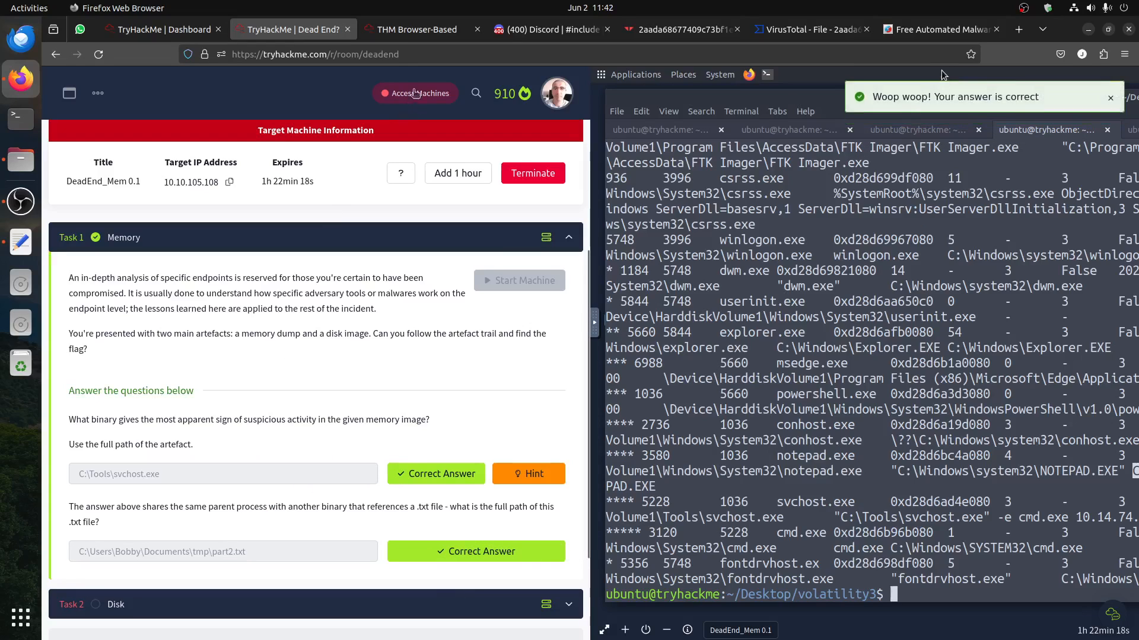
# Step: Switch to the terminal session with the UserAssist output and examine the mspaint.exe and notepad.exe entries and their ntuser.dat path
pyautogui.click(401, 29)
pyautogui.click(707, 412)
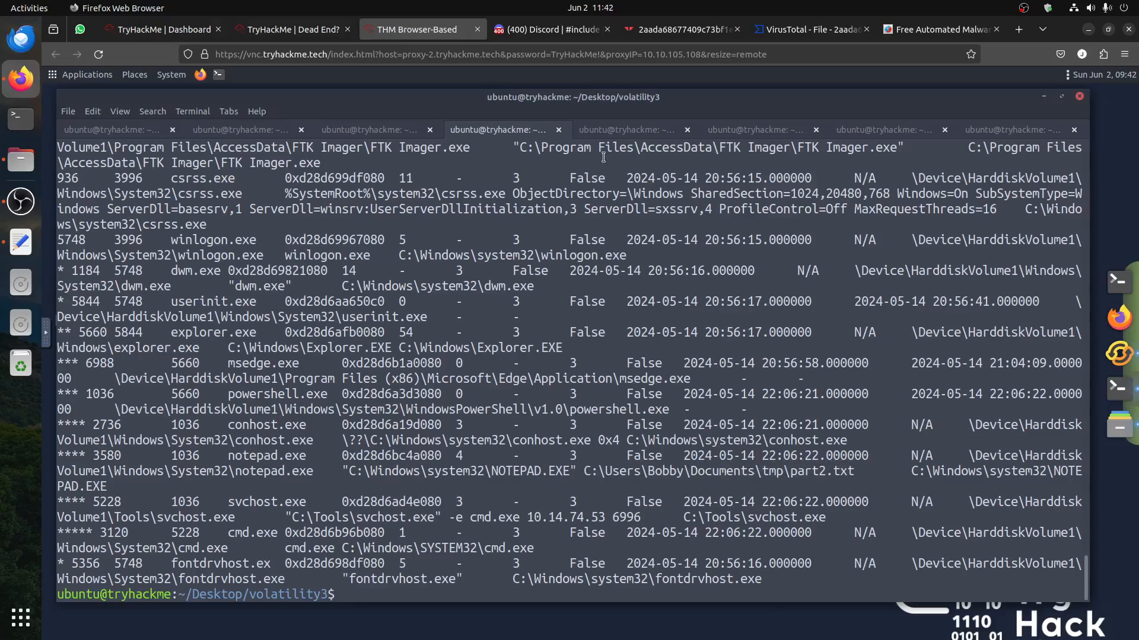
pyautogui.click(622, 131)
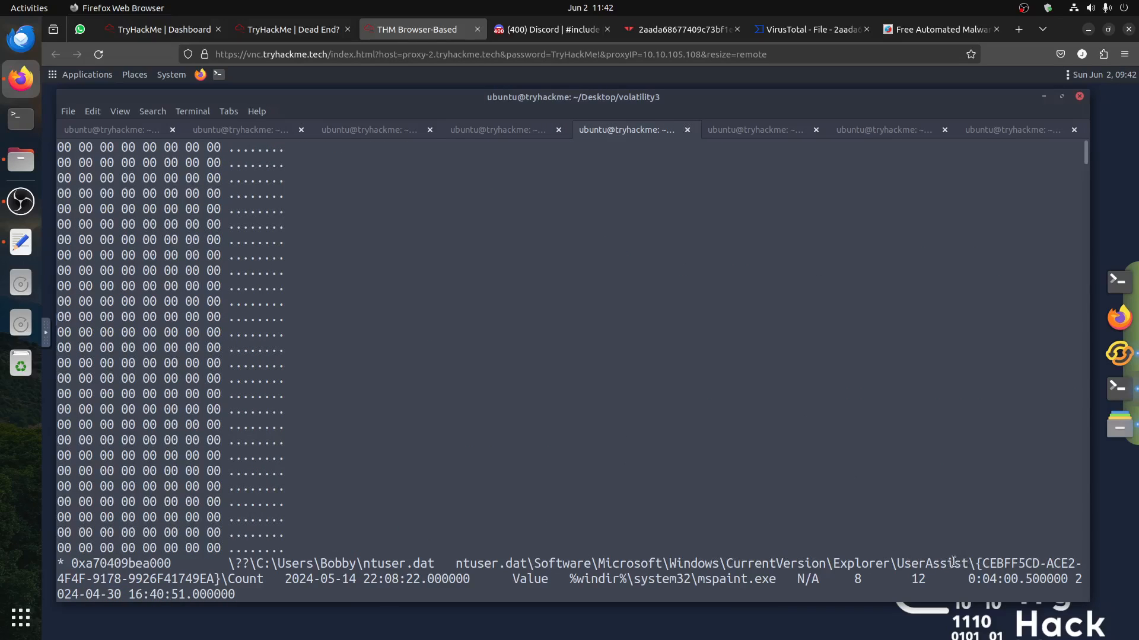
pyautogui.moveTo(961, 562); pyautogui.dragTo(899, 561)
pyautogui.scroll(-3, 712, 399)
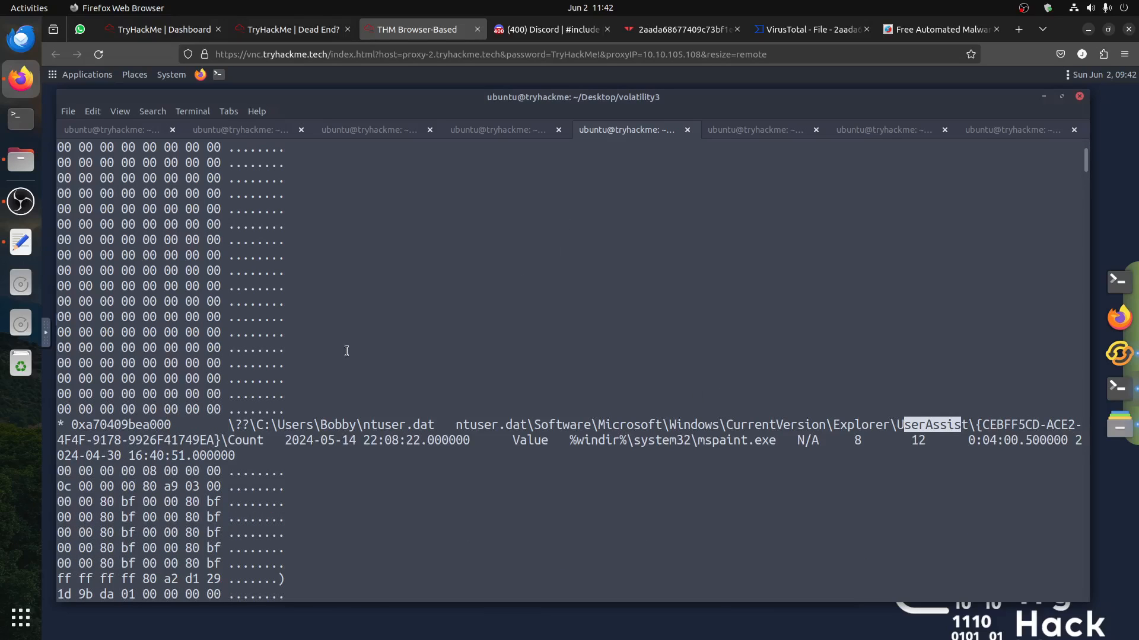
pyautogui.scroll(-5, 518, 398)
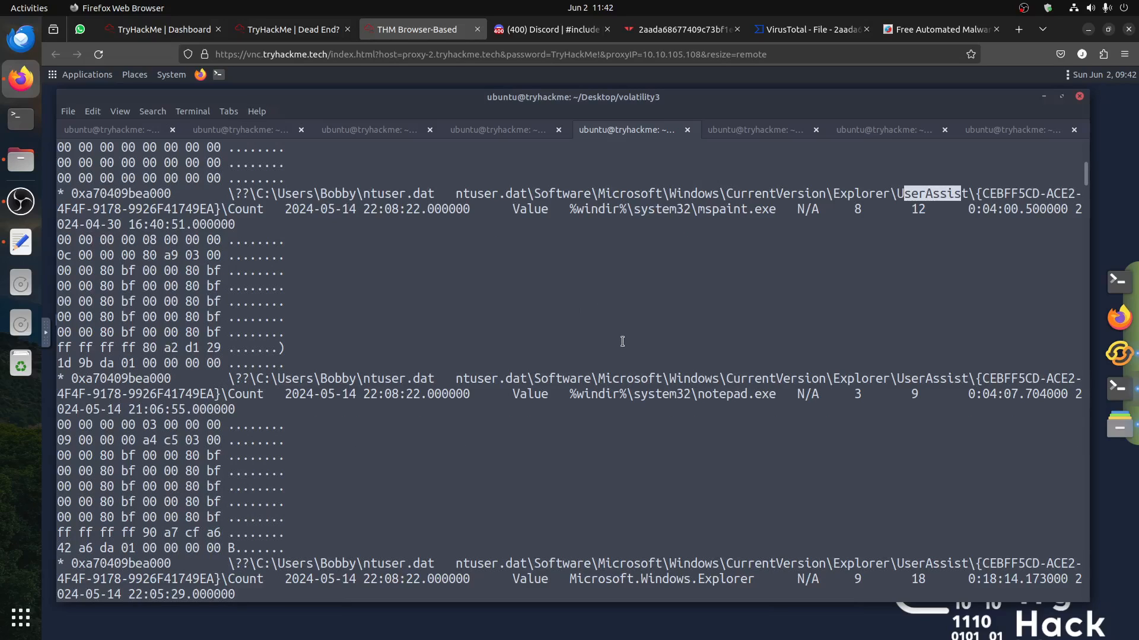
pyautogui.scroll(-2, 622, 341)
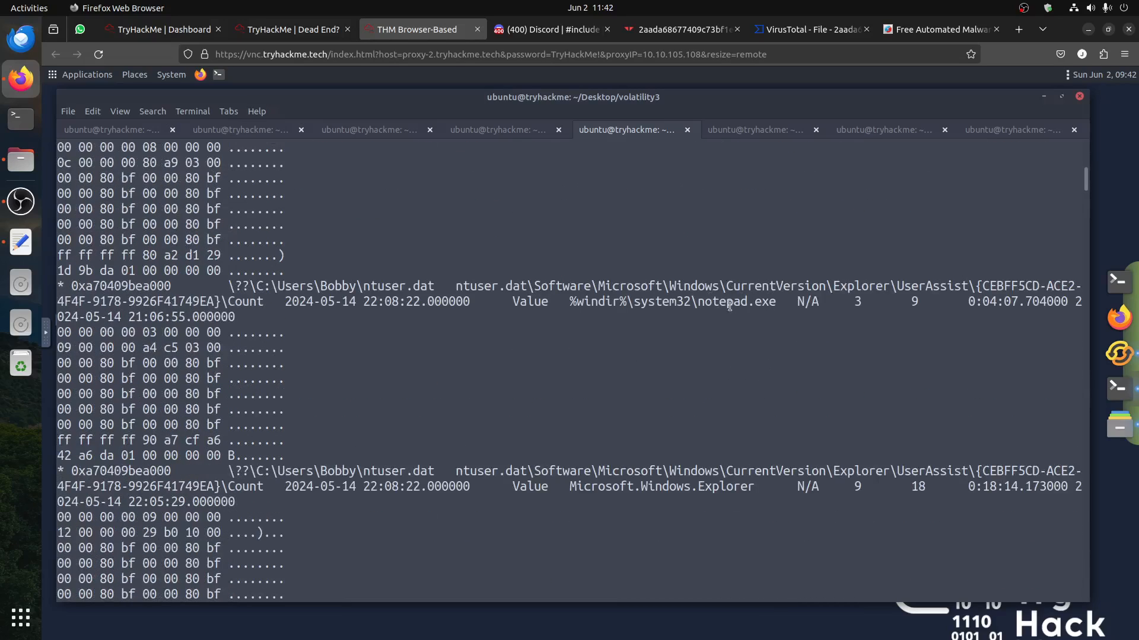
pyautogui.moveTo(433, 284); pyautogui.dragTo(267, 290)
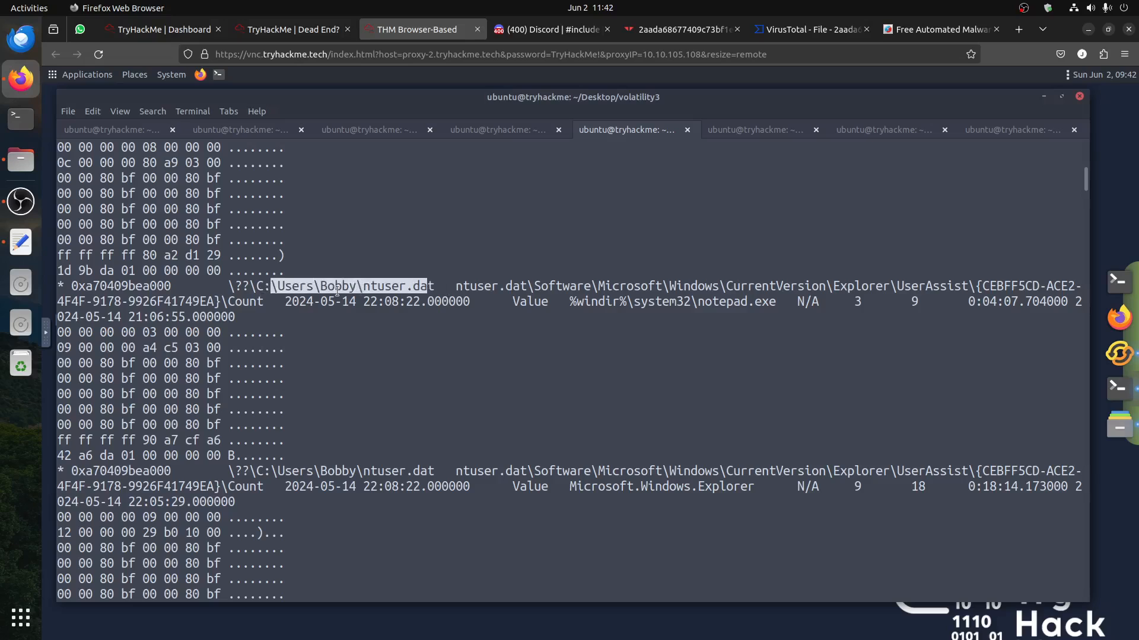
pyautogui.click(447, 397)
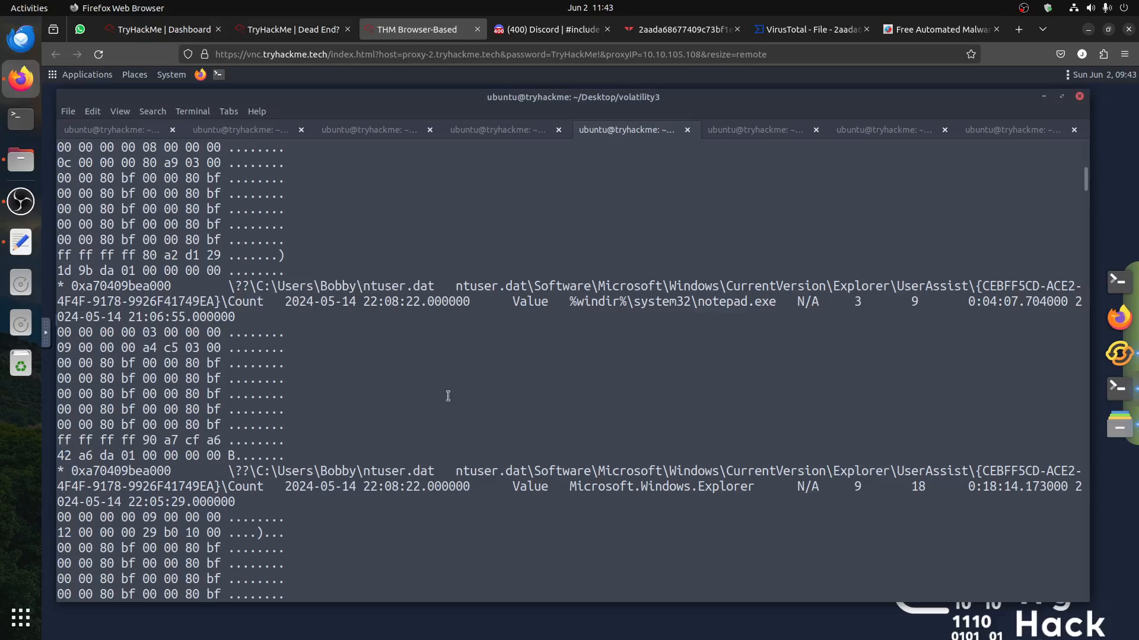
# Step: Examine the UserAssist entries past notepad.exe, including MicrosoftEdgeSetup.exe in the Downloads folder, down to the Autoconnector.exe entry
pyautogui.scroll(-10, 448, 396)
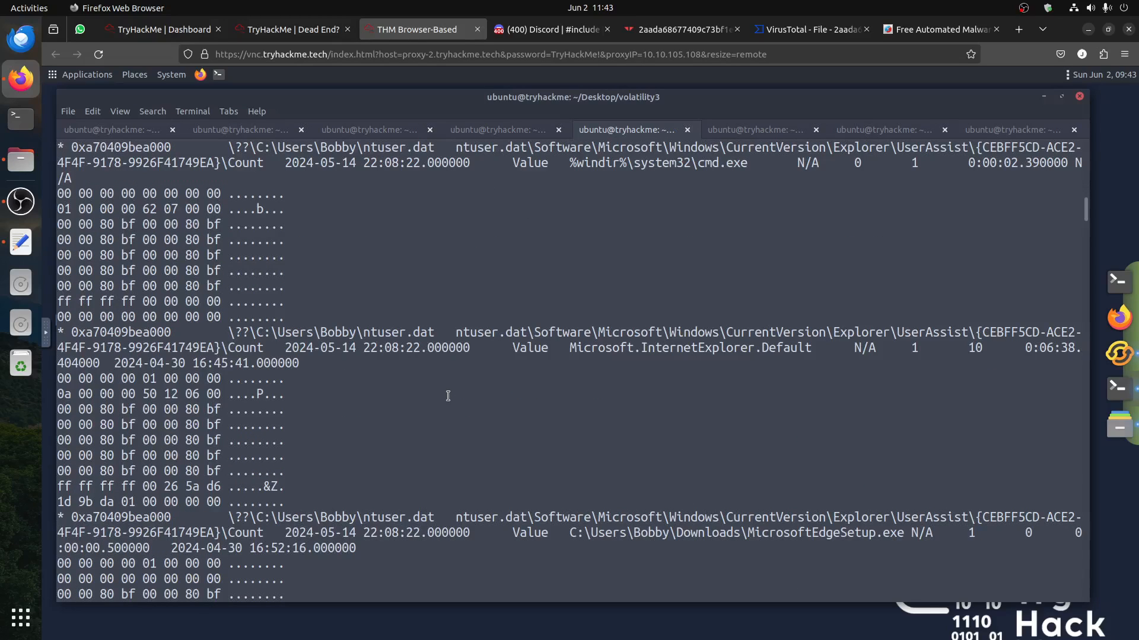
pyautogui.scroll(-3, 447, 395)
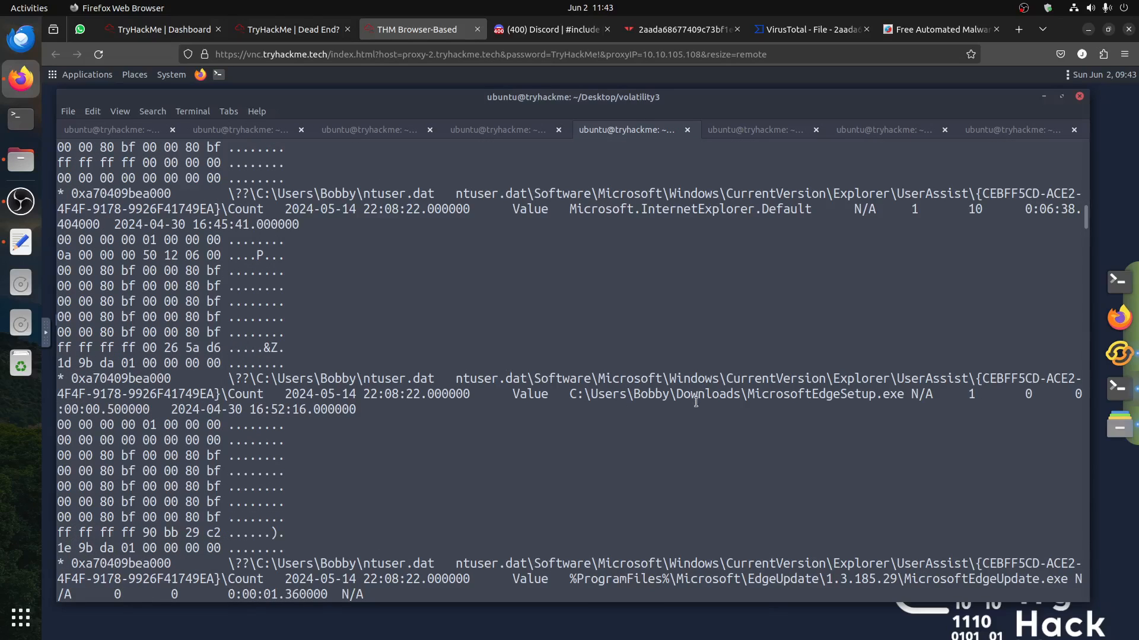
pyautogui.moveTo(660, 390); pyautogui.dragTo(658, 391)
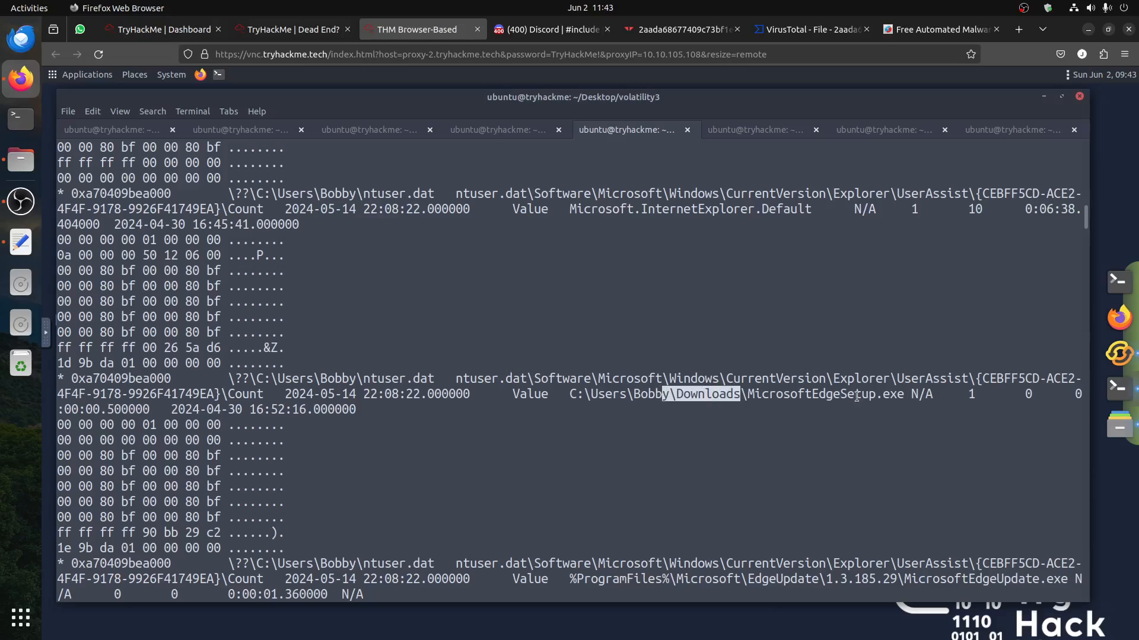
pyautogui.moveTo(757, 349); pyautogui.dragTo(758, 432)
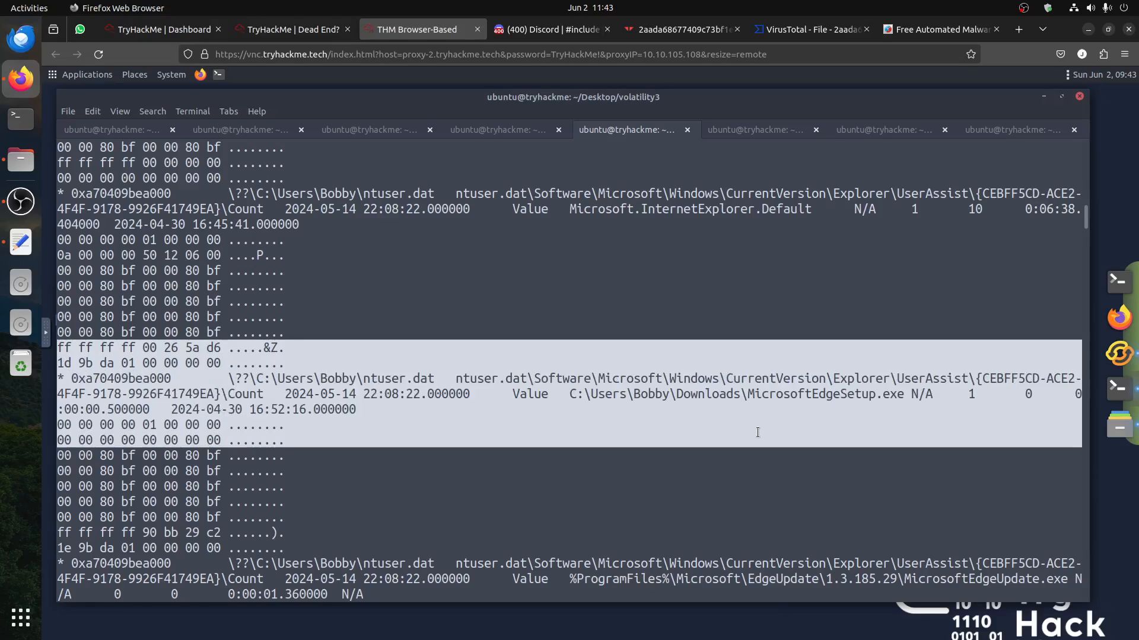
pyautogui.scroll(-3, 758, 433)
pyautogui.scroll(-7, 758, 433)
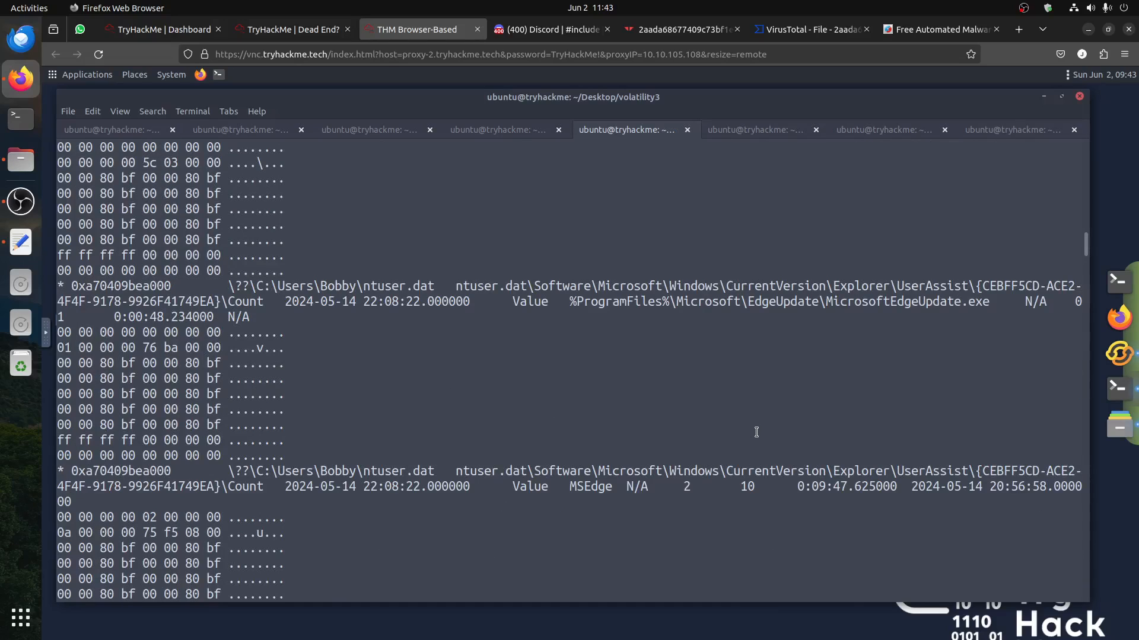
pyautogui.scroll(-8, 757, 432)
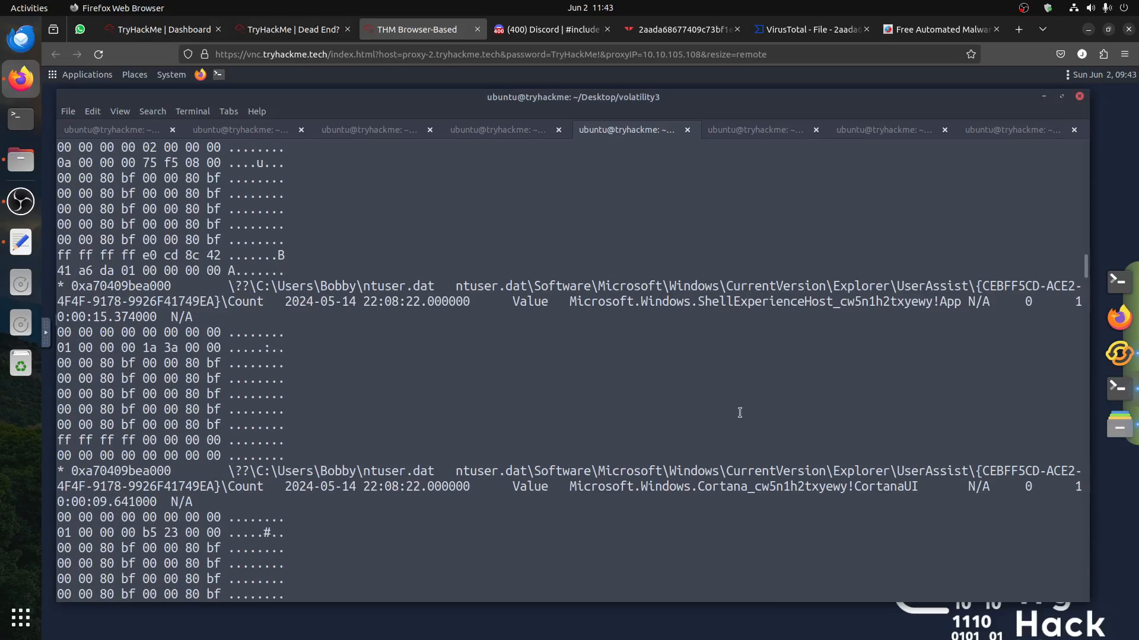
pyautogui.scroll(-7, 739, 412)
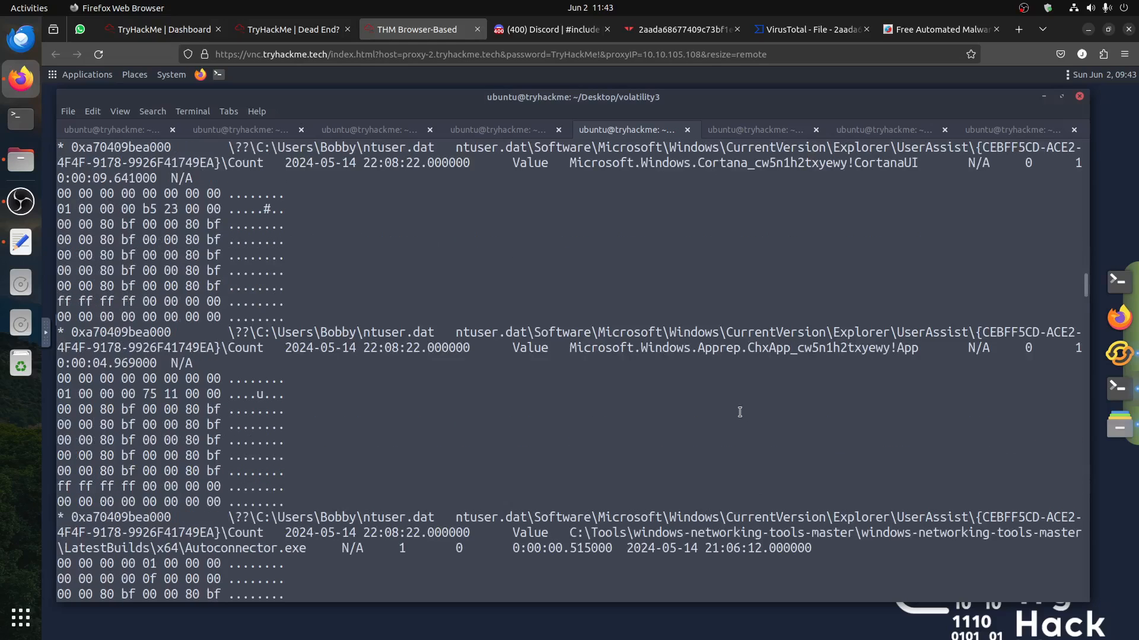
pyautogui.scroll(-2, 739, 411)
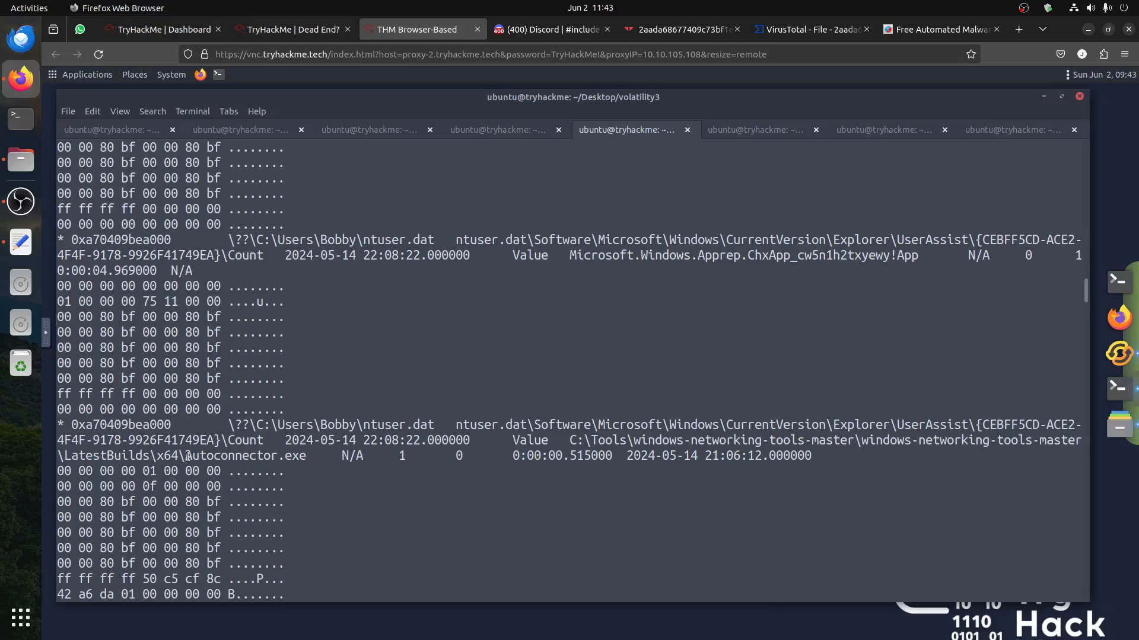
# Step: Examine the full path of Autoconnector.exe under C:\Tools\windows-networking-tools-master in its UserAssist entry
pyautogui.moveTo(188, 456); pyautogui.dragTo(303, 456)
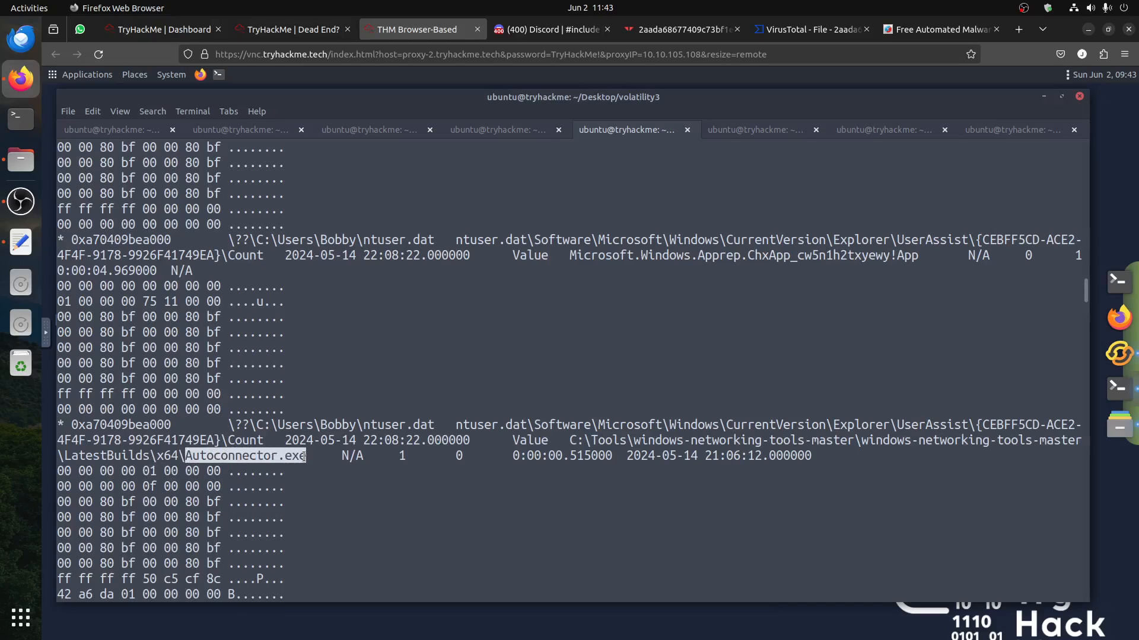
pyautogui.moveTo(579, 439); pyautogui.dragTo(311, 456)
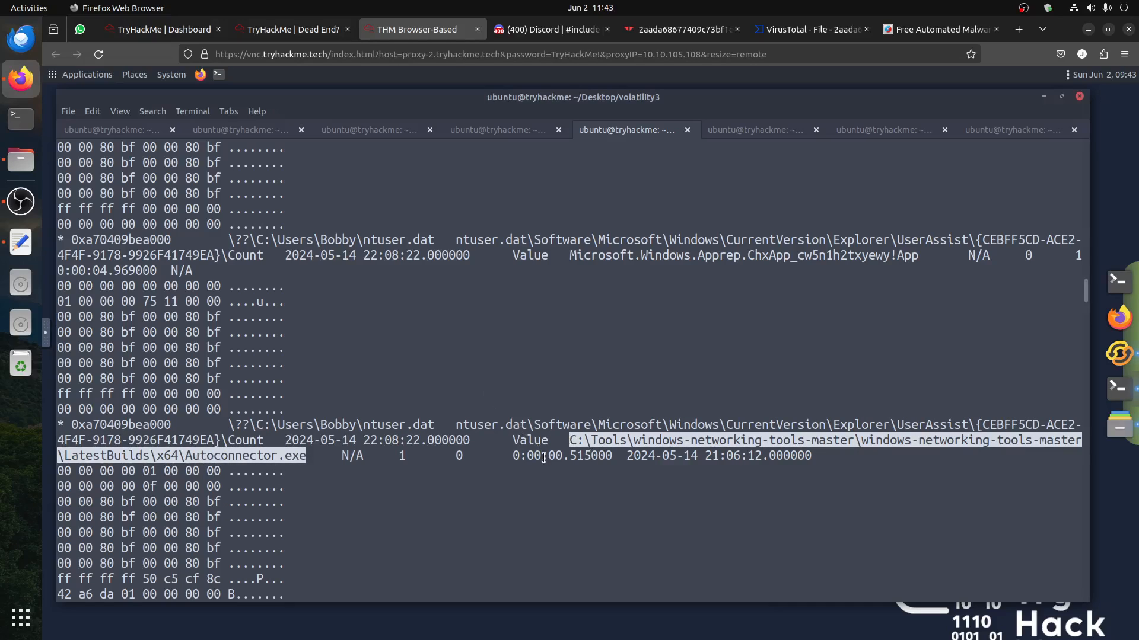
pyautogui.tripleClick(552, 479)
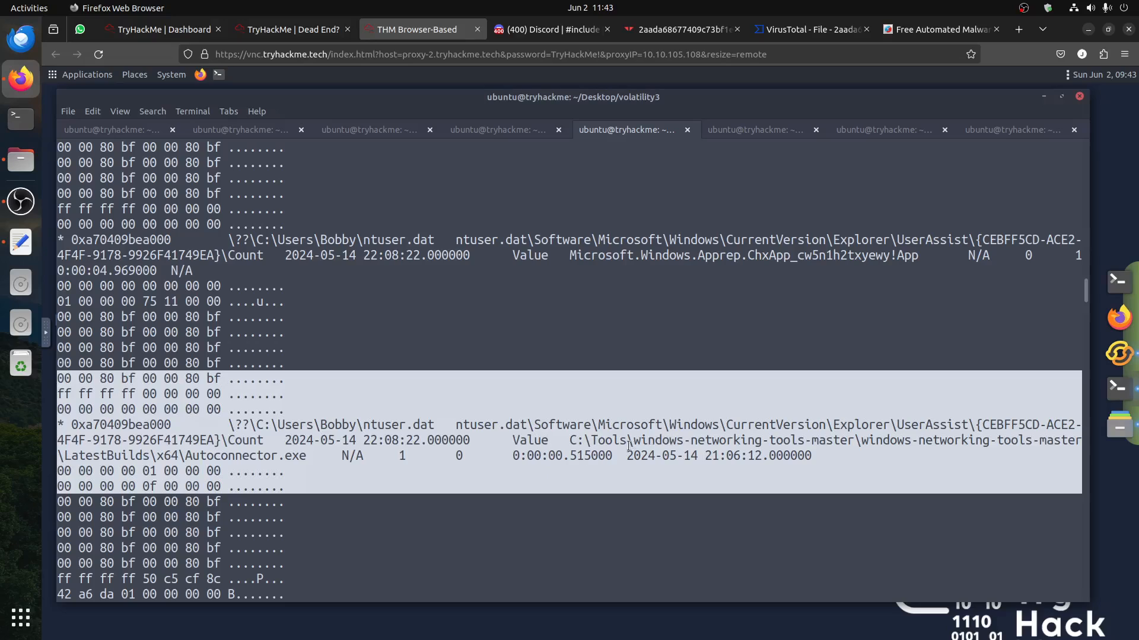
pyautogui.click(592, 453)
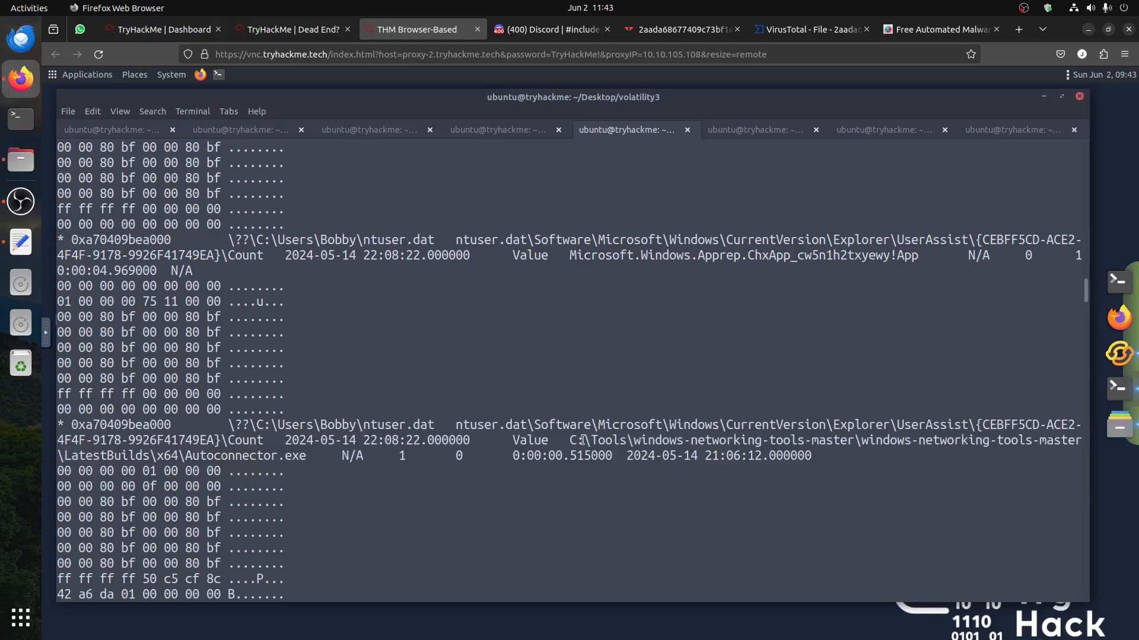
pyautogui.moveTo(570, 440); pyautogui.dragTo(310, 457)
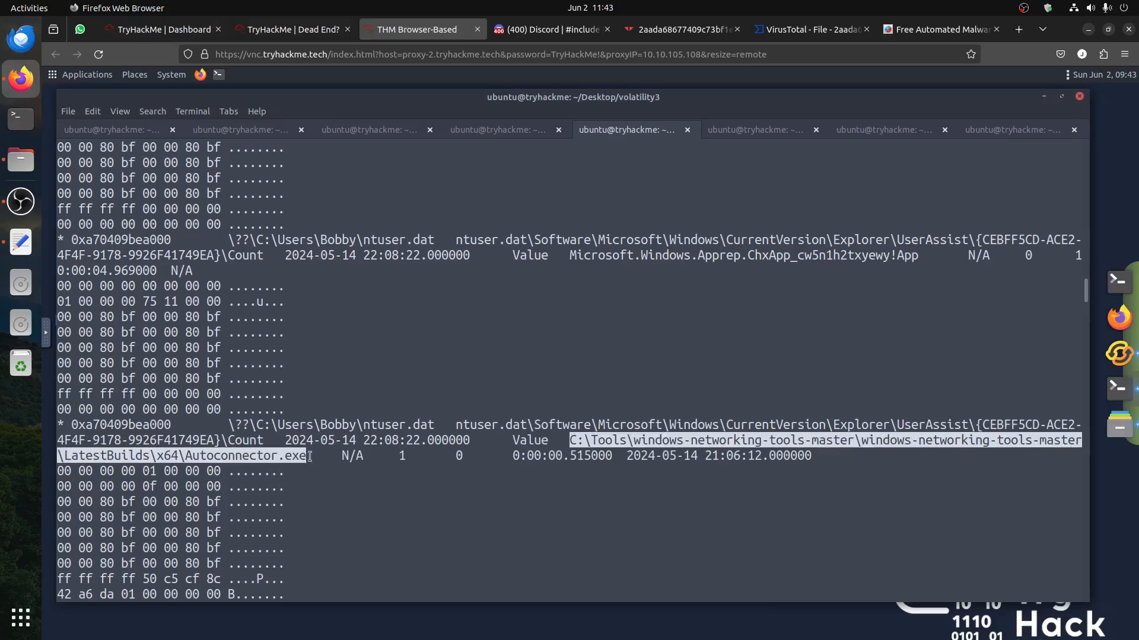
pyautogui.click(631, 440)
pyautogui.moveTo(628, 440); pyautogui.dragTo(598, 440)
pyautogui.moveTo(311, 455); pyautogui.dragTo(138, 456)
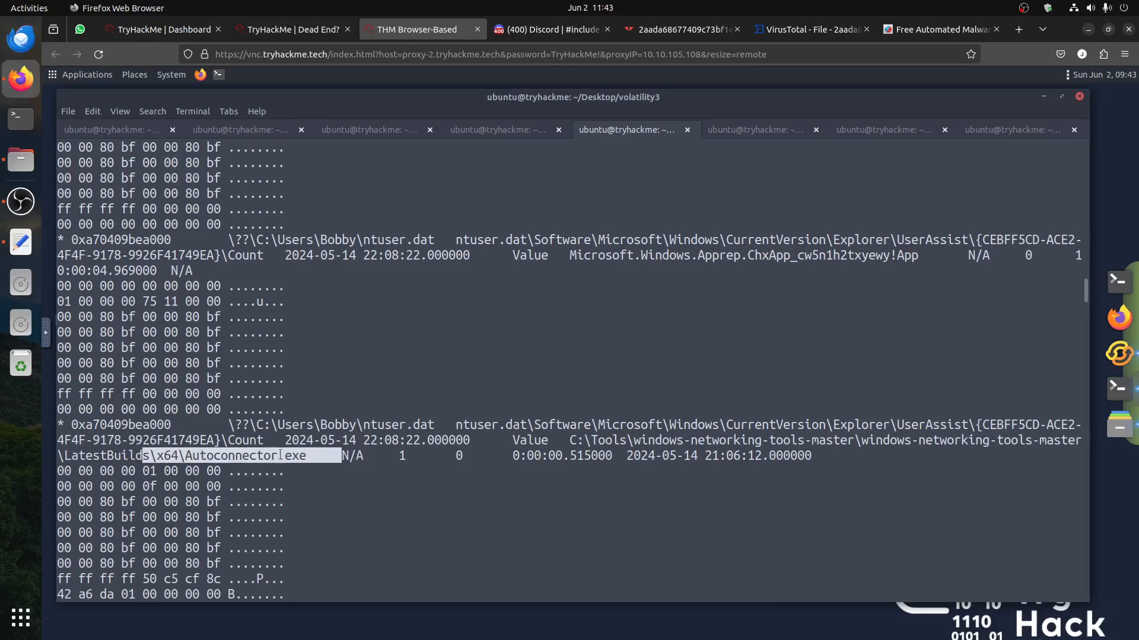
pyautogui.moveTo(348, 368); pyautogui.dragTo(429, 510)
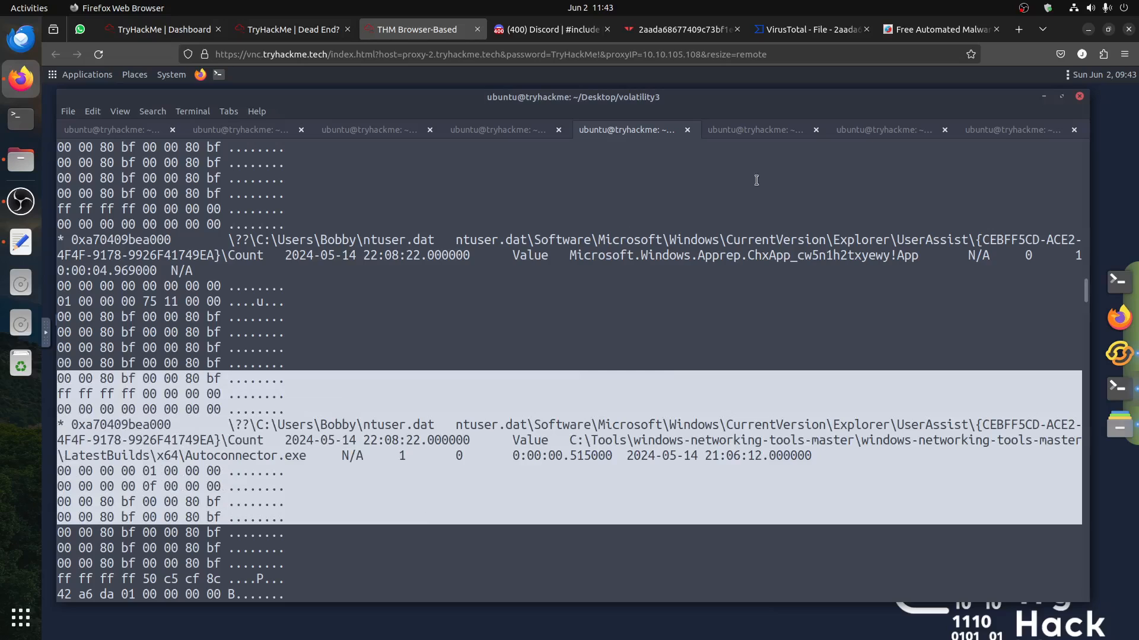
# Step: Review the windows.registry HiveList, HiveScan and PrintKey outputs in the remaining terminal sessions
pyautogui.click(764, 131)
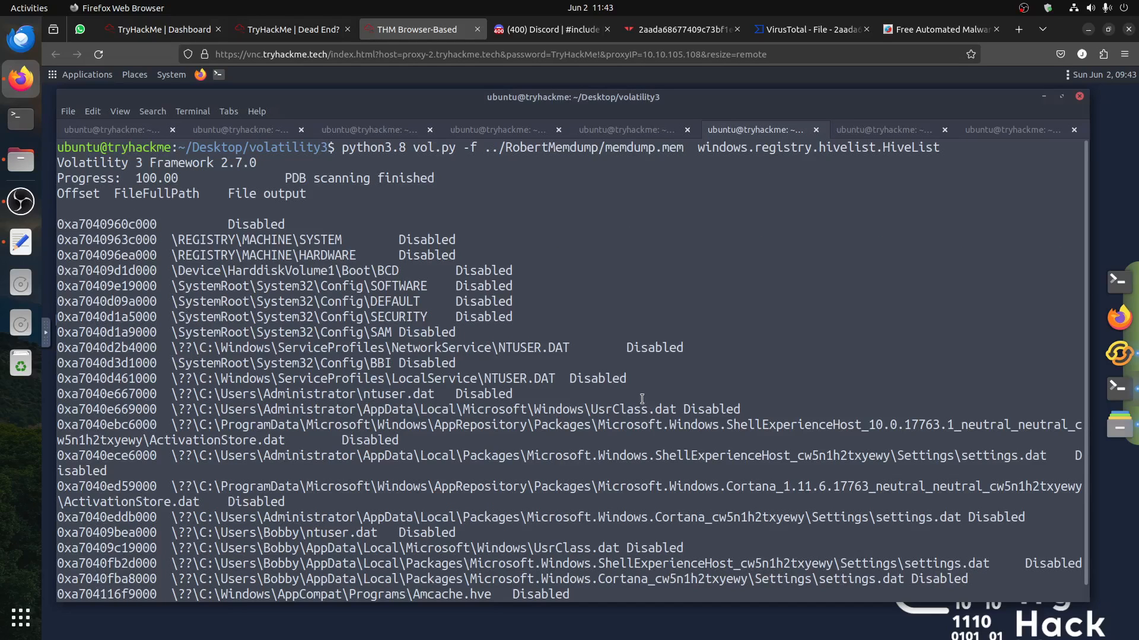
pyautogui.scroll(-1, 642, 399)
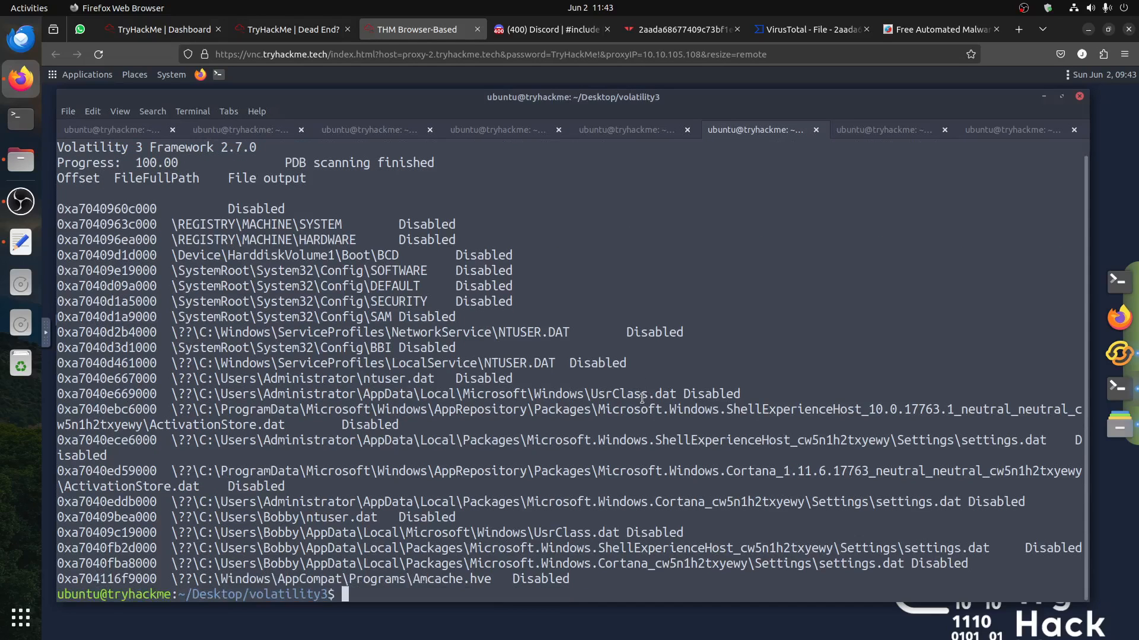
pyautogui.click(861, 125)
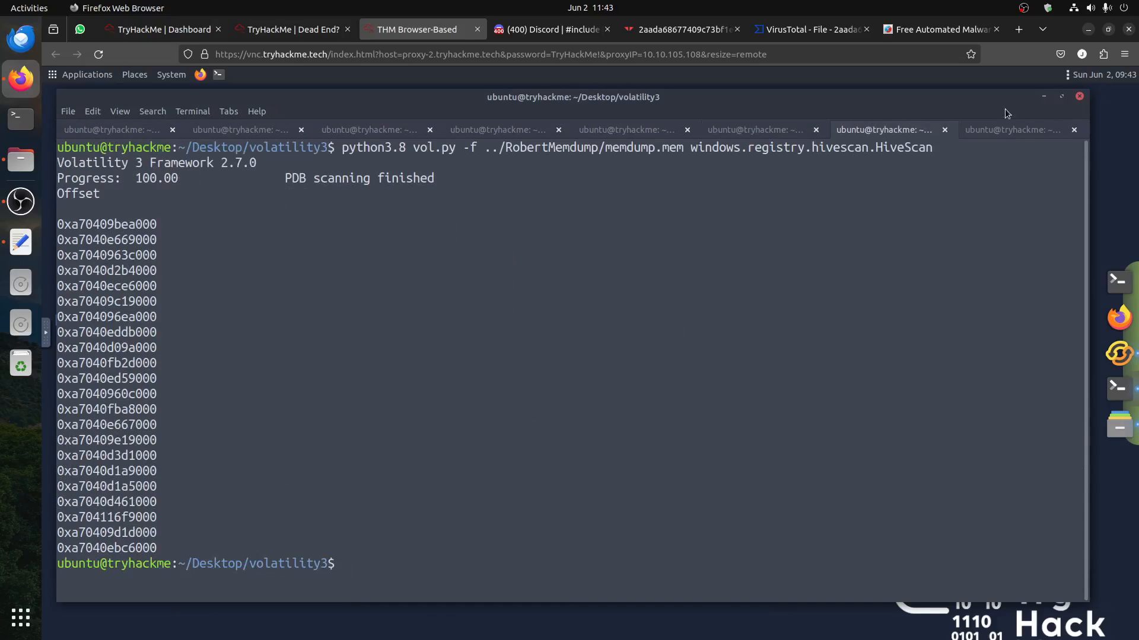
pyautogui.click(985, 132)
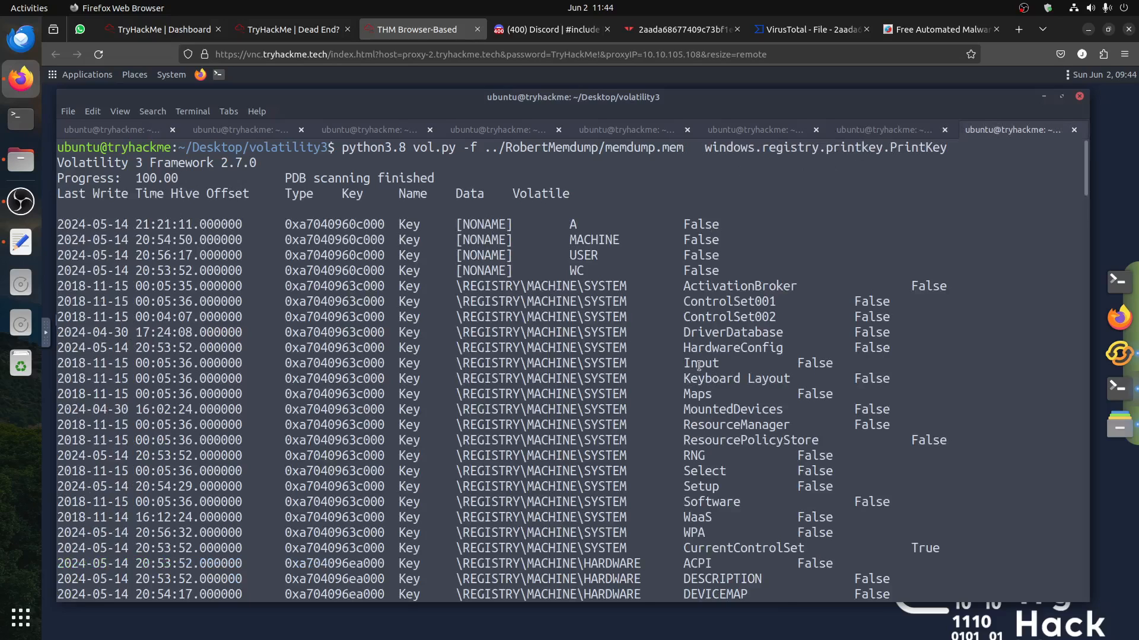
pyautogui.scroll(-20, 700, 368)
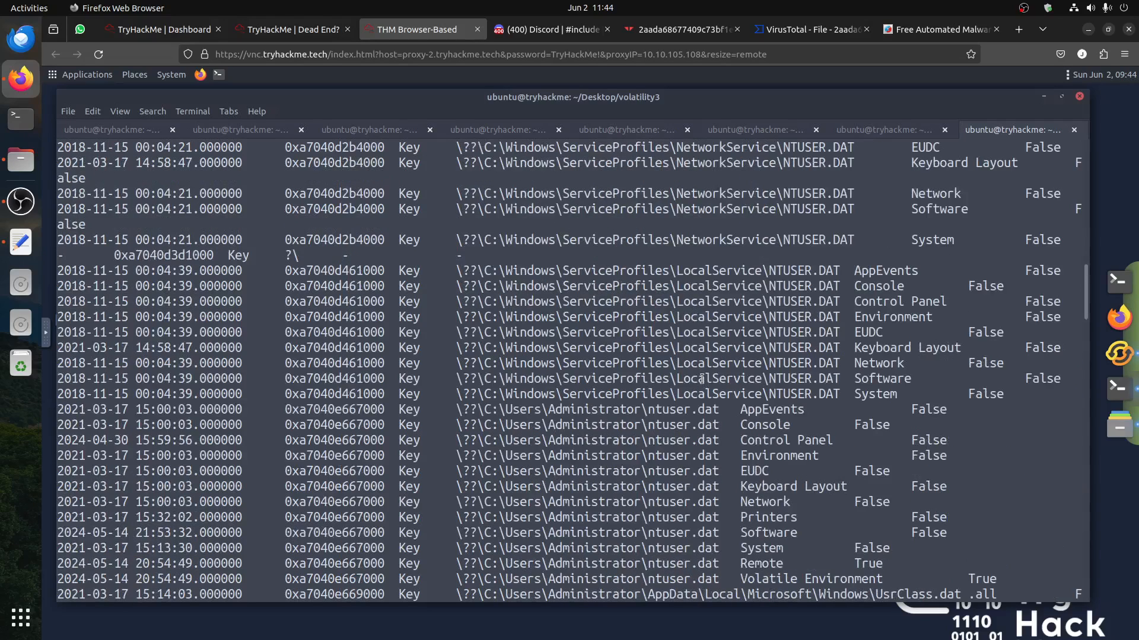
pyautogui.scroll(-12, 702, 380)
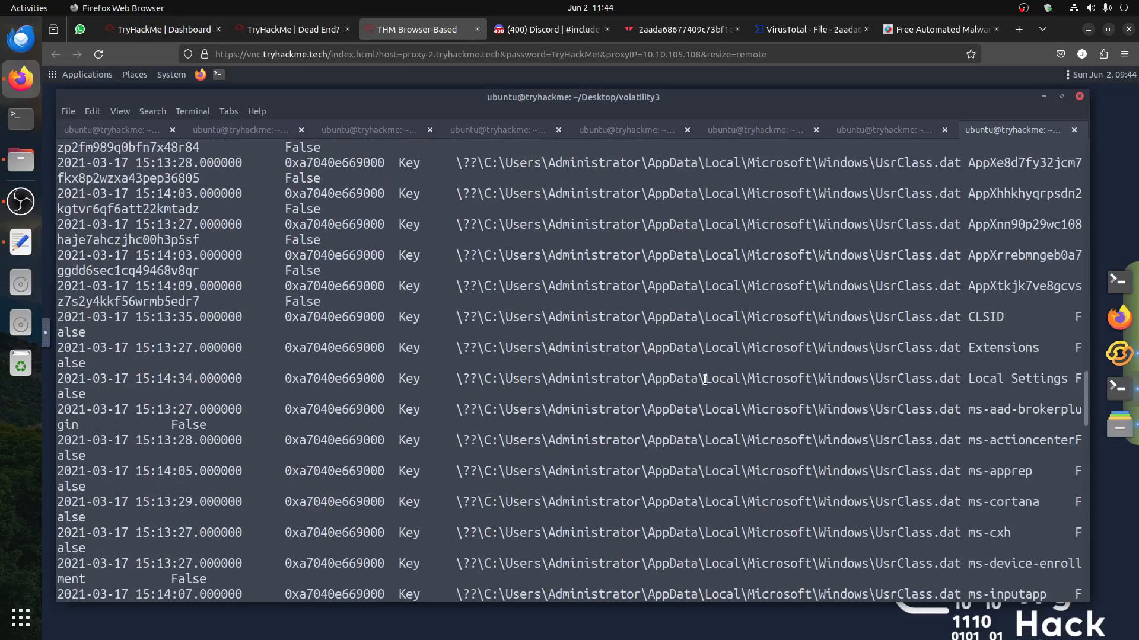
pyautogui.scroll(-15, 704, 380)
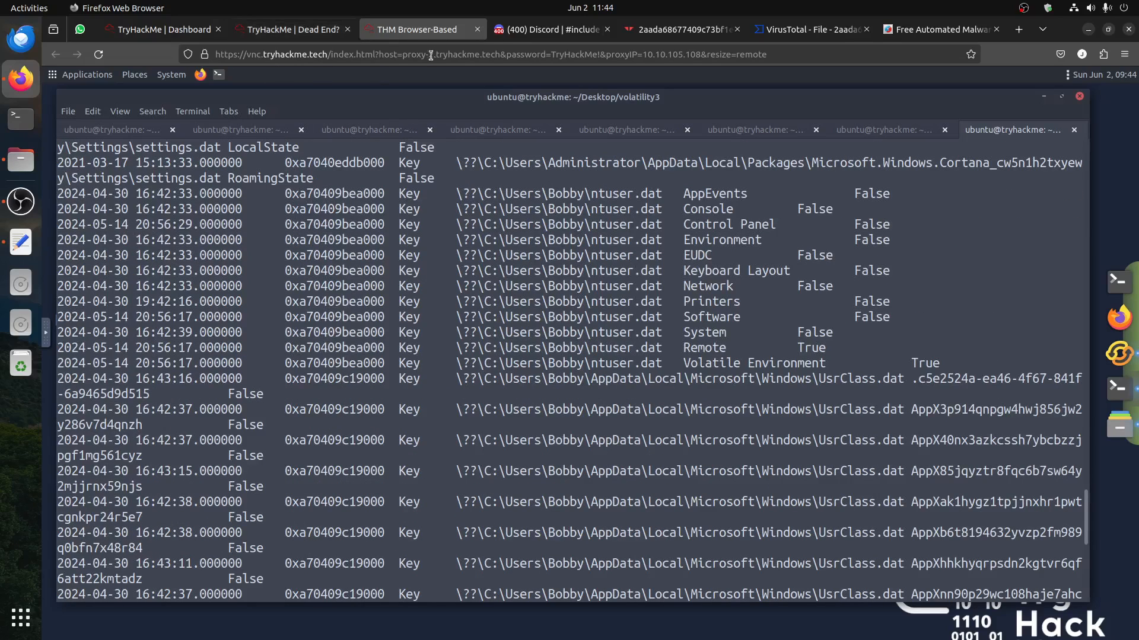
# Step: Return to the Dead End? room page and terminate the DeadEnd_Mem 0.1 machine
pyautogui.click(273, 33)
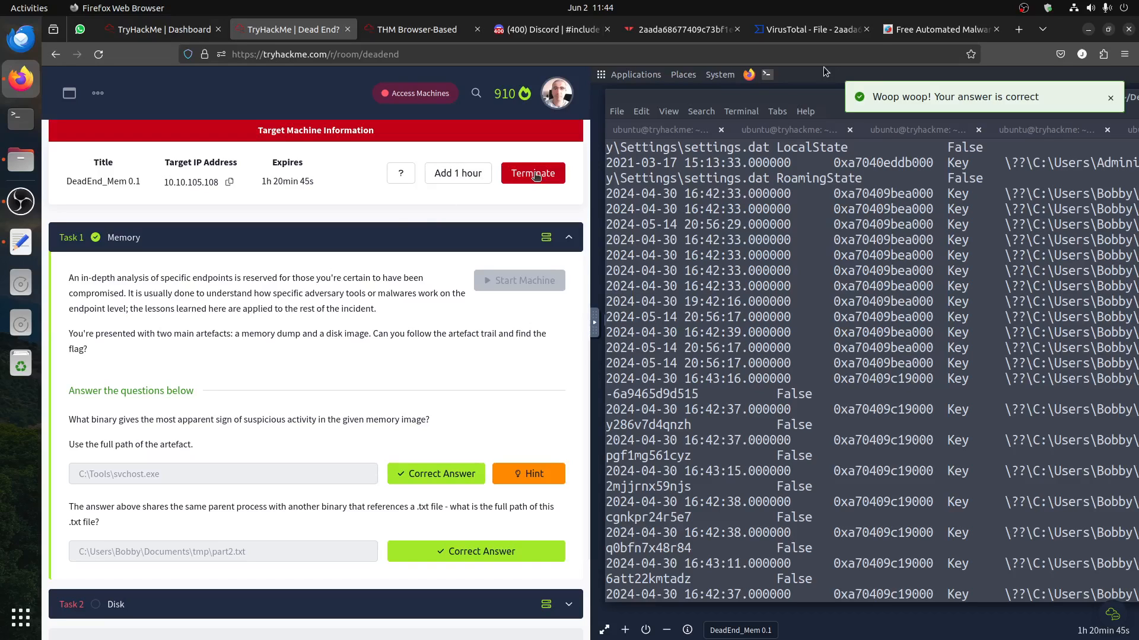
pyautogui.click(533, 173)
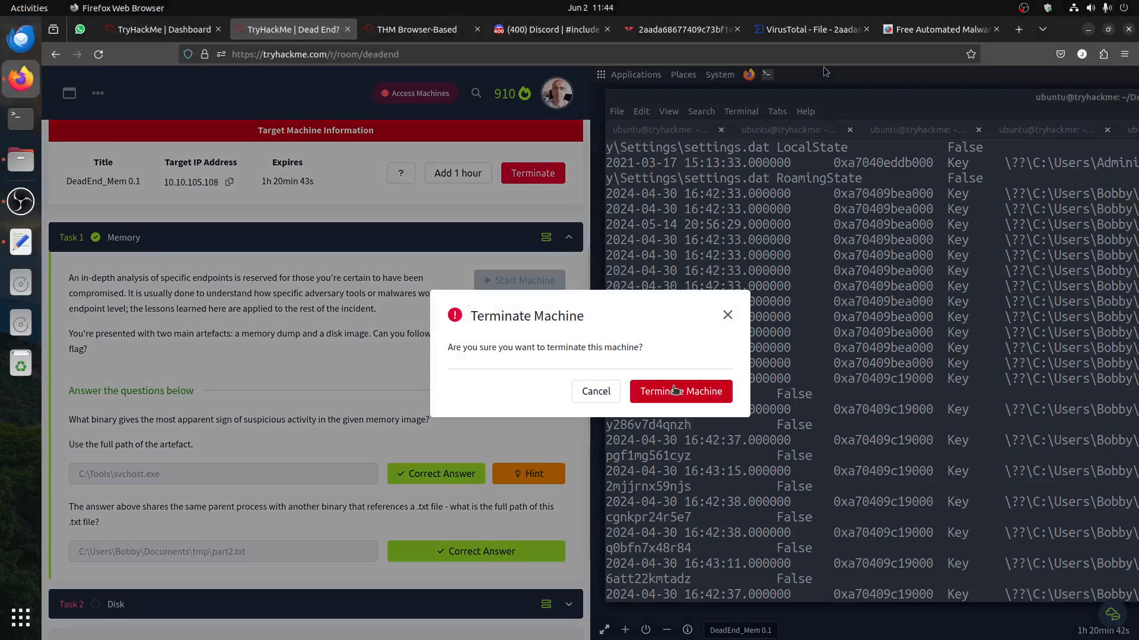
pyautogui.click(675, 391)
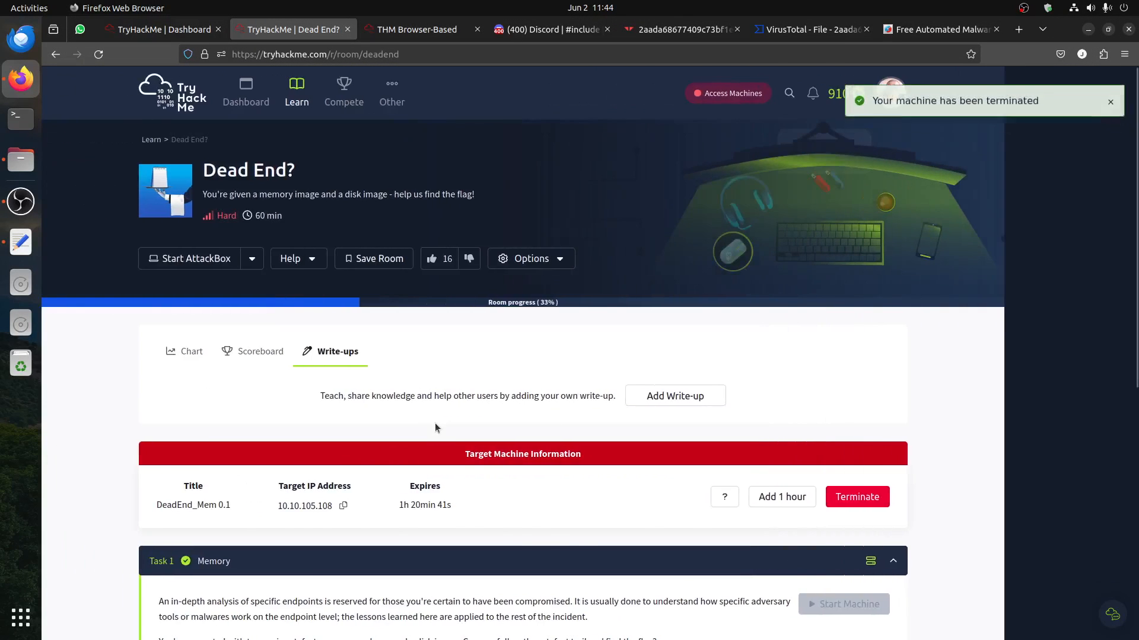
pyautogui.click(18, 203)
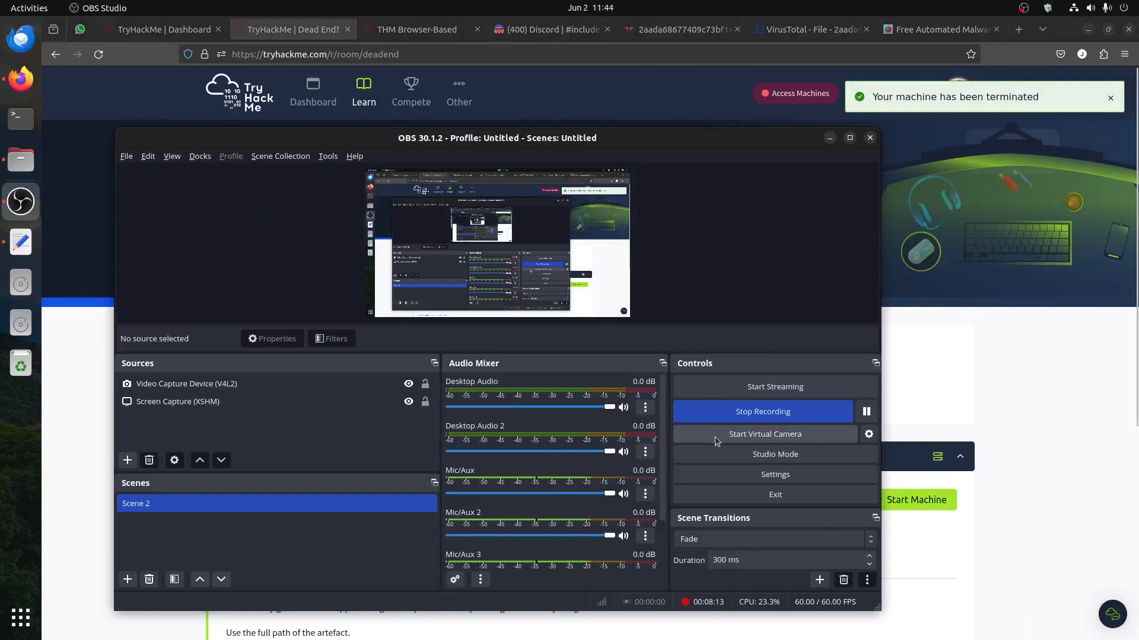
pyautogui.click(866, 412)
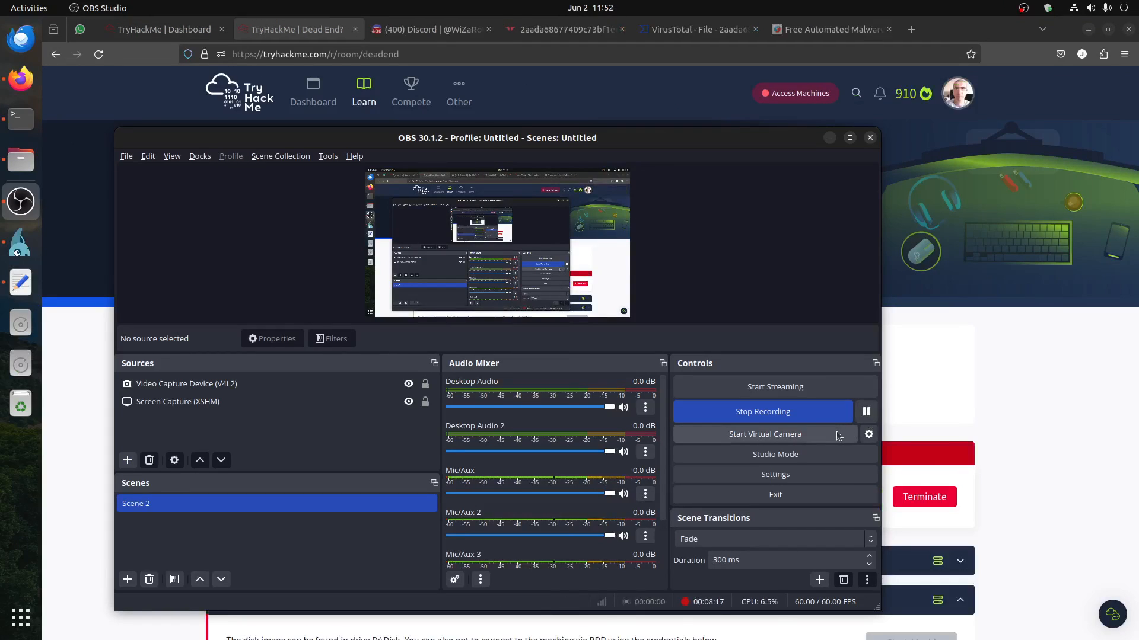
# Step: Return to the Dead End? room page and read the Disk task's description, RDP credentials and questions
pyautogui.click(1039, 388)
pyautogui.scroll(-5, 888, 397)
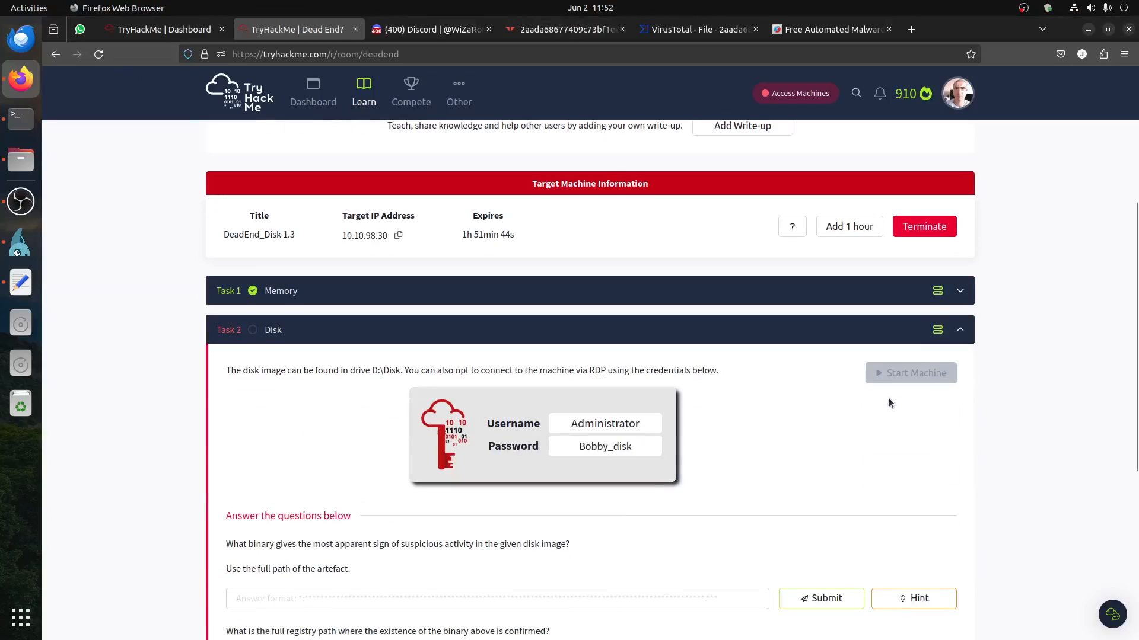
pyautogui.scroll(-3, 401, 364)
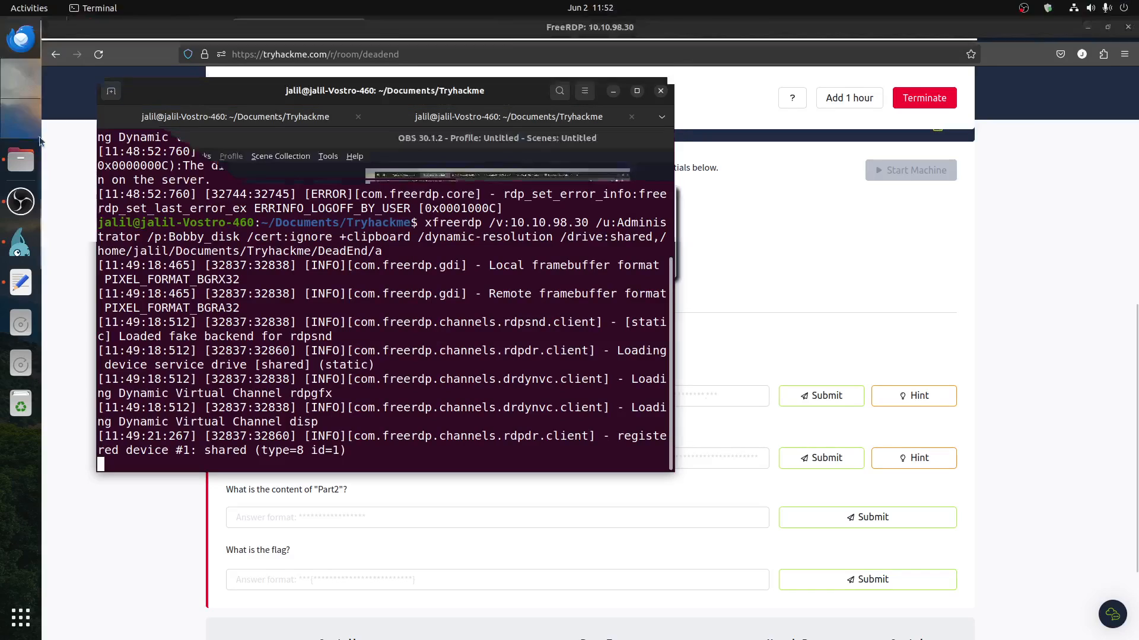
# Step: Examine the xfreerdp command in the local terminal, and open the shared DeadEnd/a folder in Files to select Autoconnector.exe
pyautogui.click(20, 118)
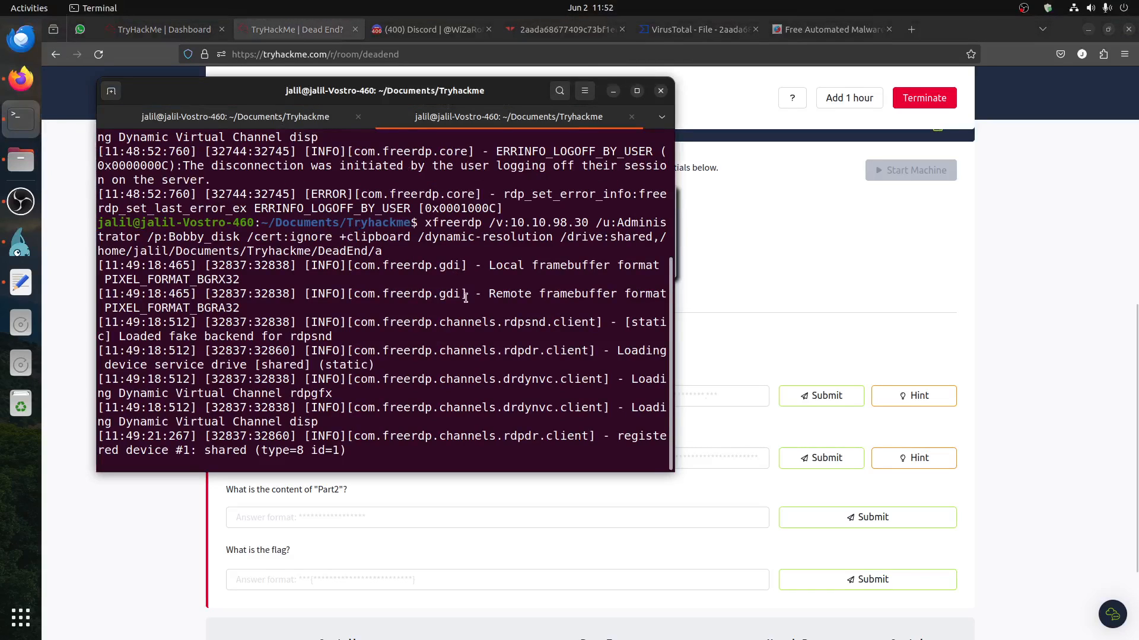
pyautogui.moveTo(425, 222); pyautogui.dragTo(482, 224)
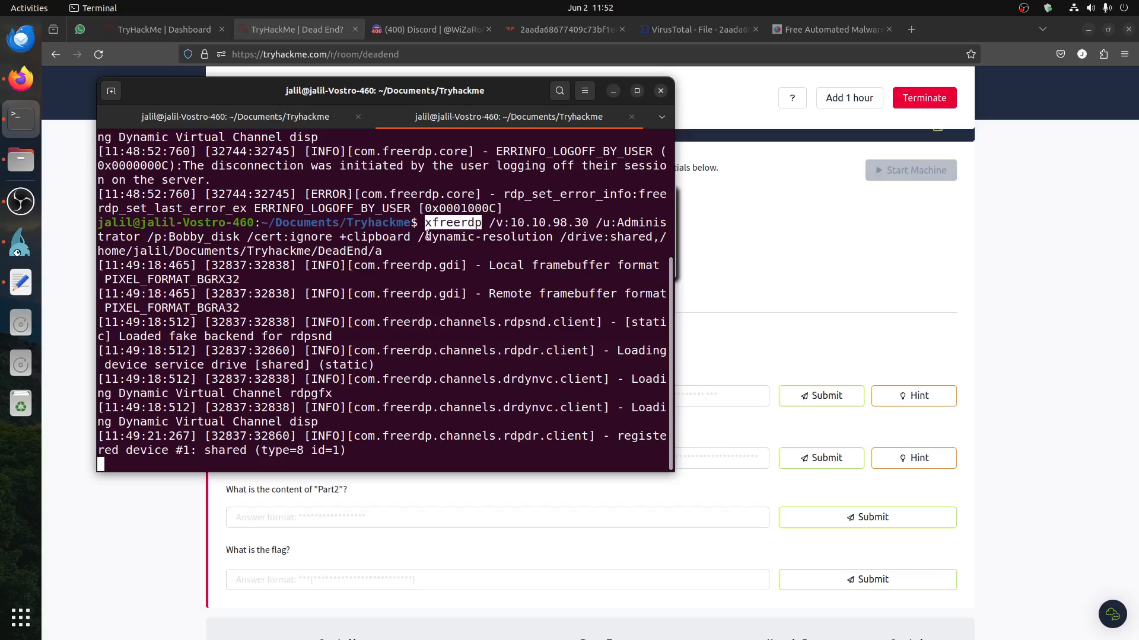
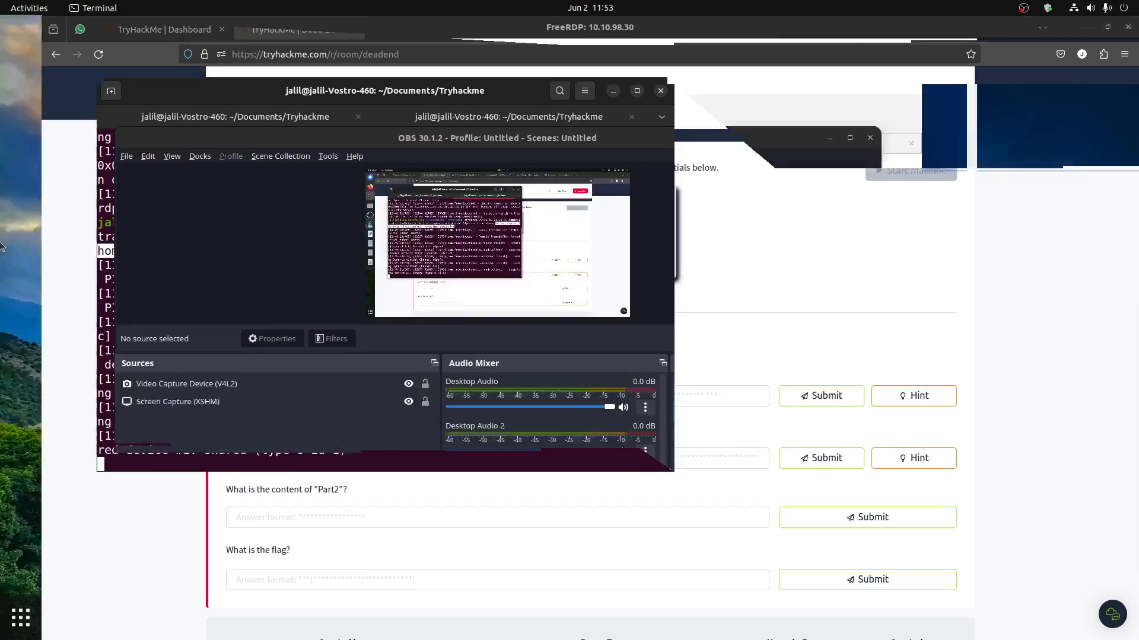
pyautogui.press('super')
pyautogui.click(22, 160)
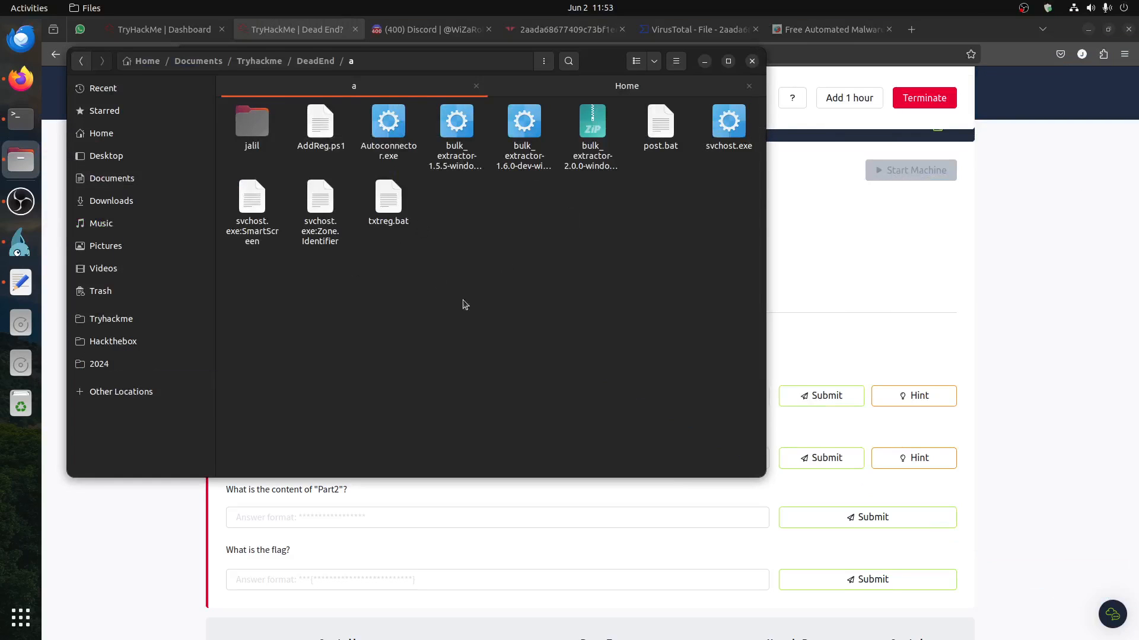
pyautogui.click(389, 154)
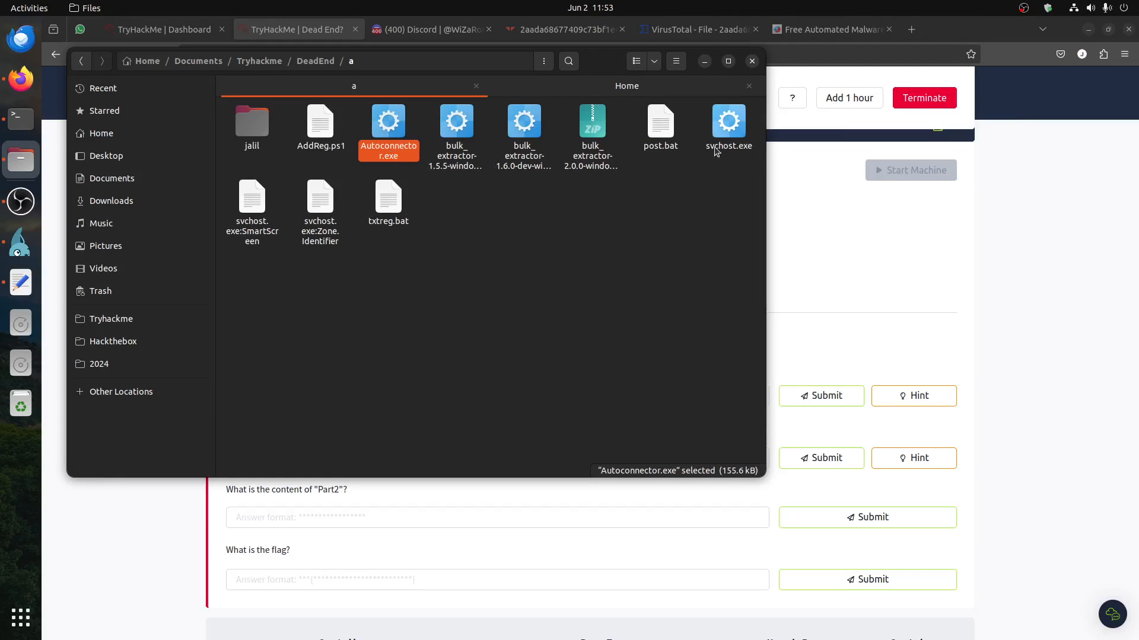
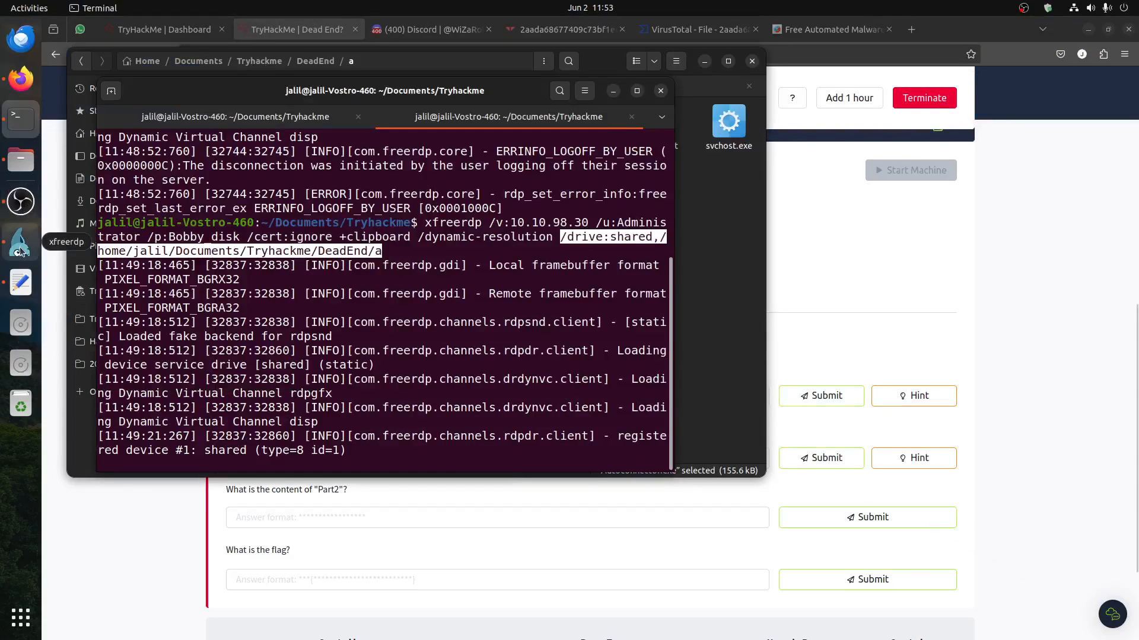
# Step: Switch to the FreeRDP session and open the redirected shared drive from This PC in File Explorer
pyautogui.click(19, 249)
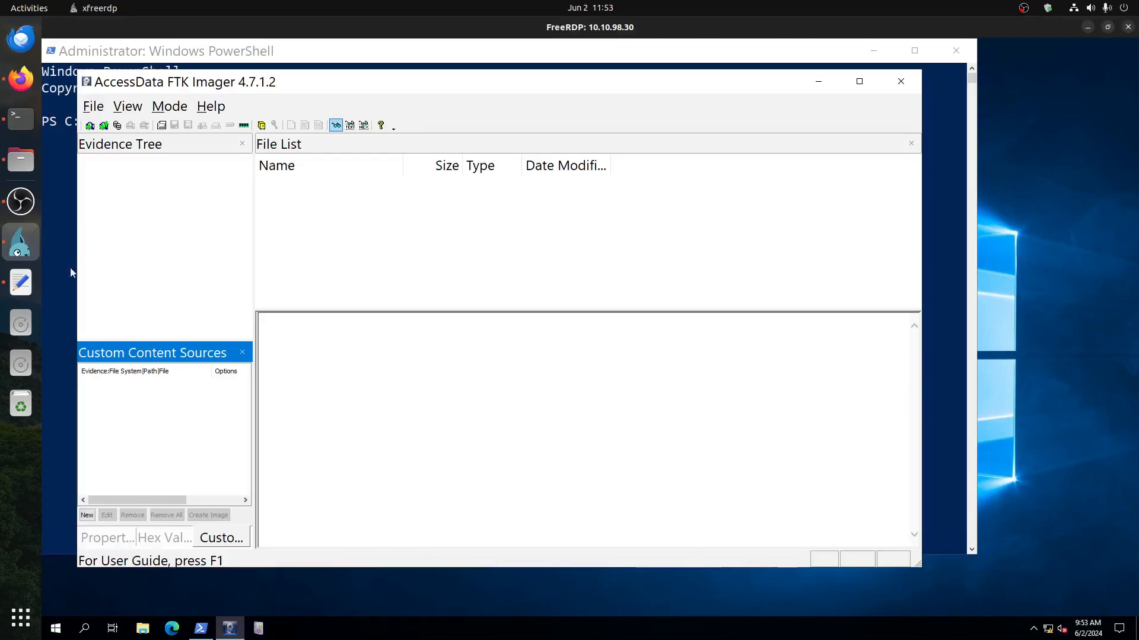
pyautogui.click(143, 629)
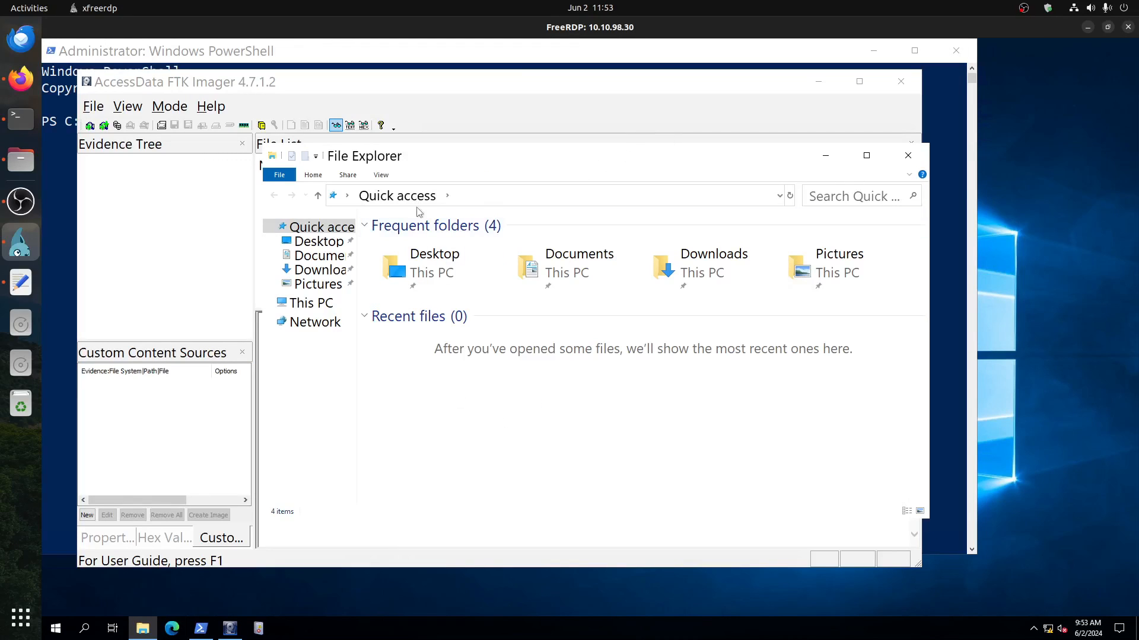
pyautogui.click(381, 175)
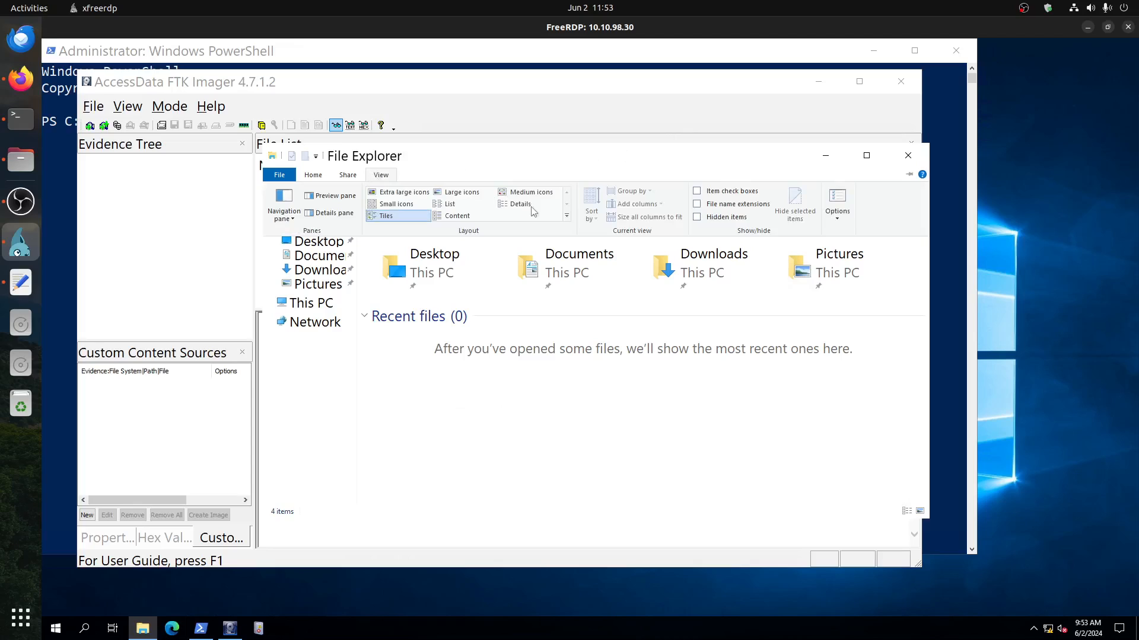
pyautogui.click(732, 217)
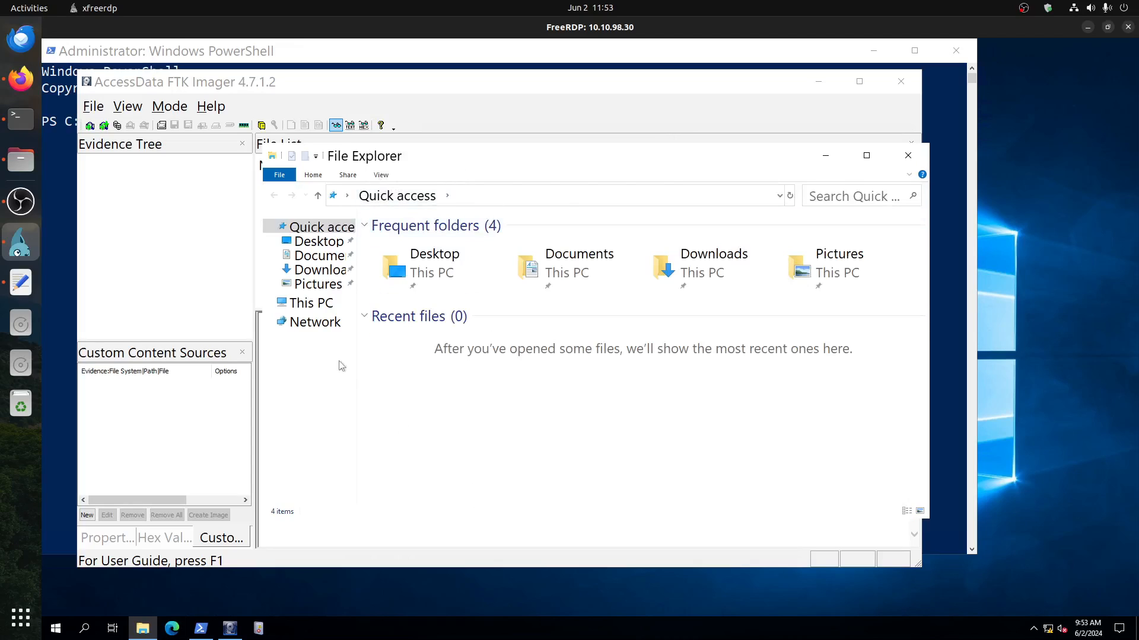
pyautogui.click(316, 305)
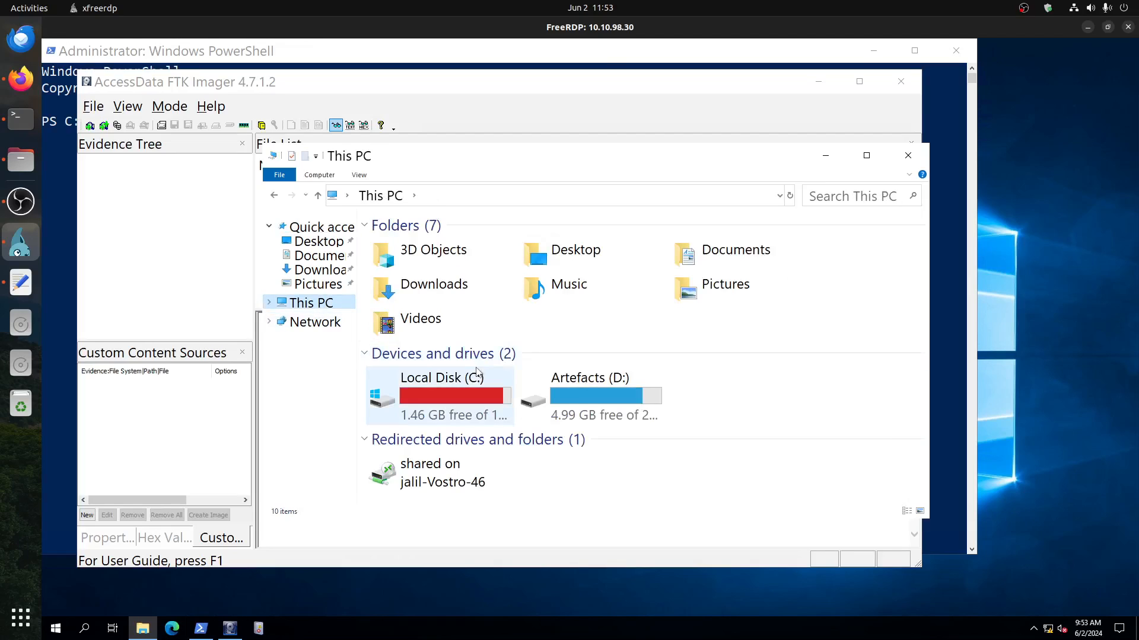
pyautogui.click(417, 473)
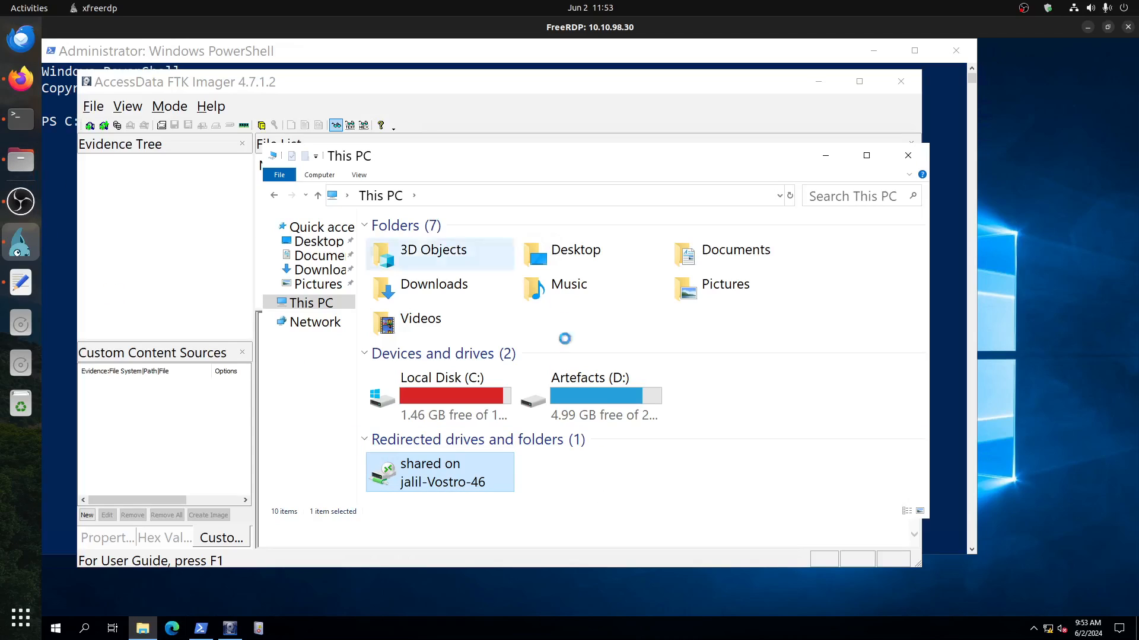
pyautogui.press('Return')
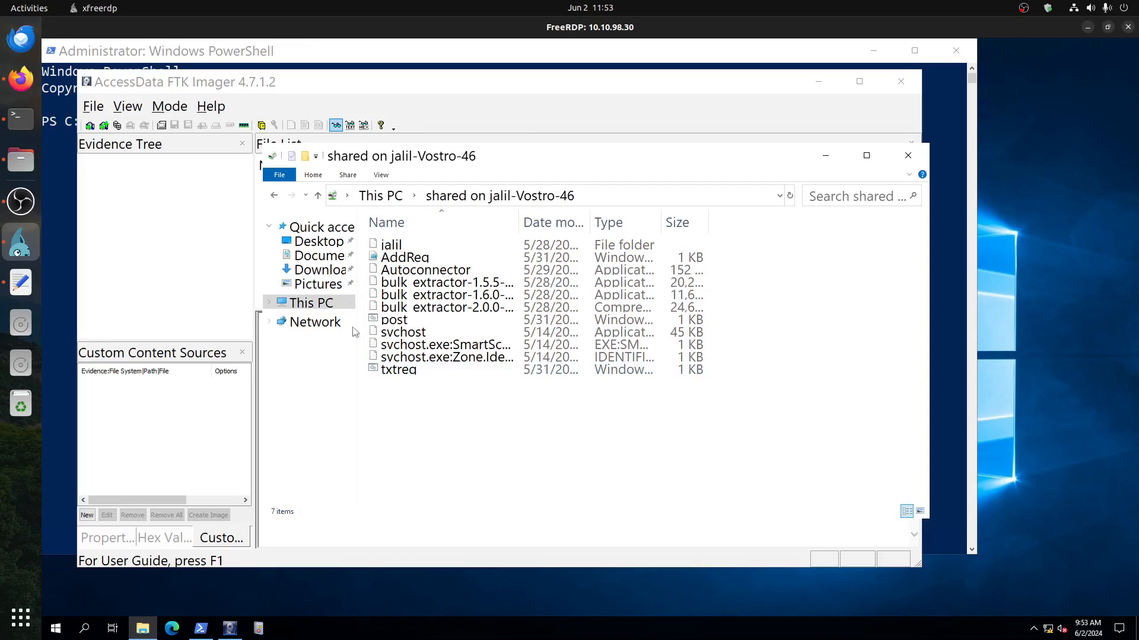
# Step: Check the xfreerdp session output in the local terminal, minimize the shared-drive window, and open a new File Explorer window on the remote desktop
pyautogui.click(26, 125)
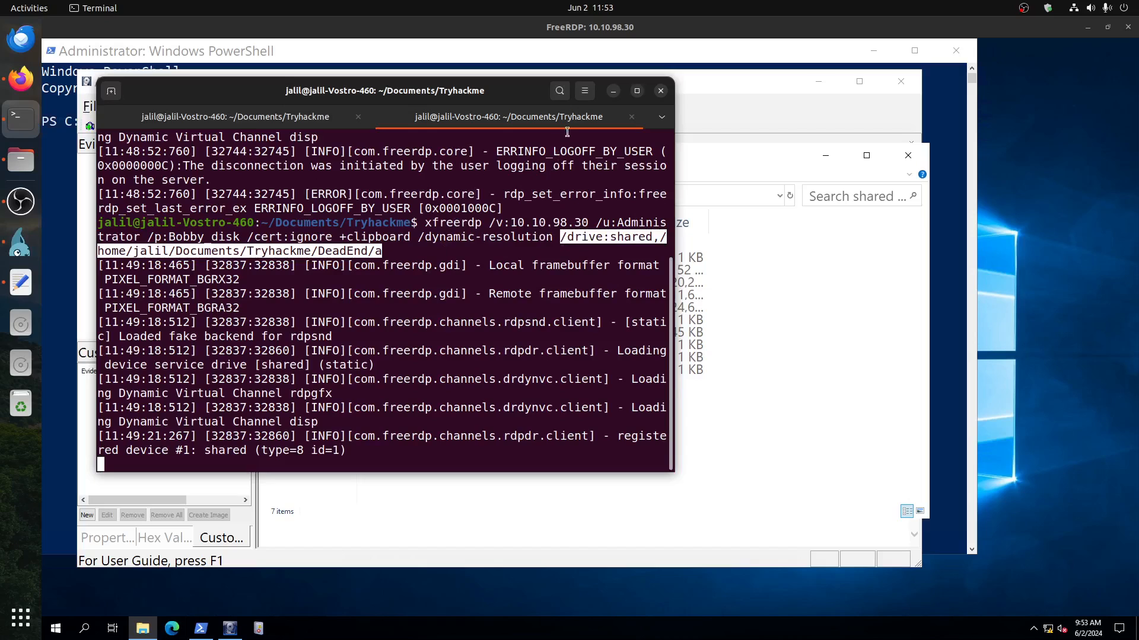
pyautogui.click(612, 94)
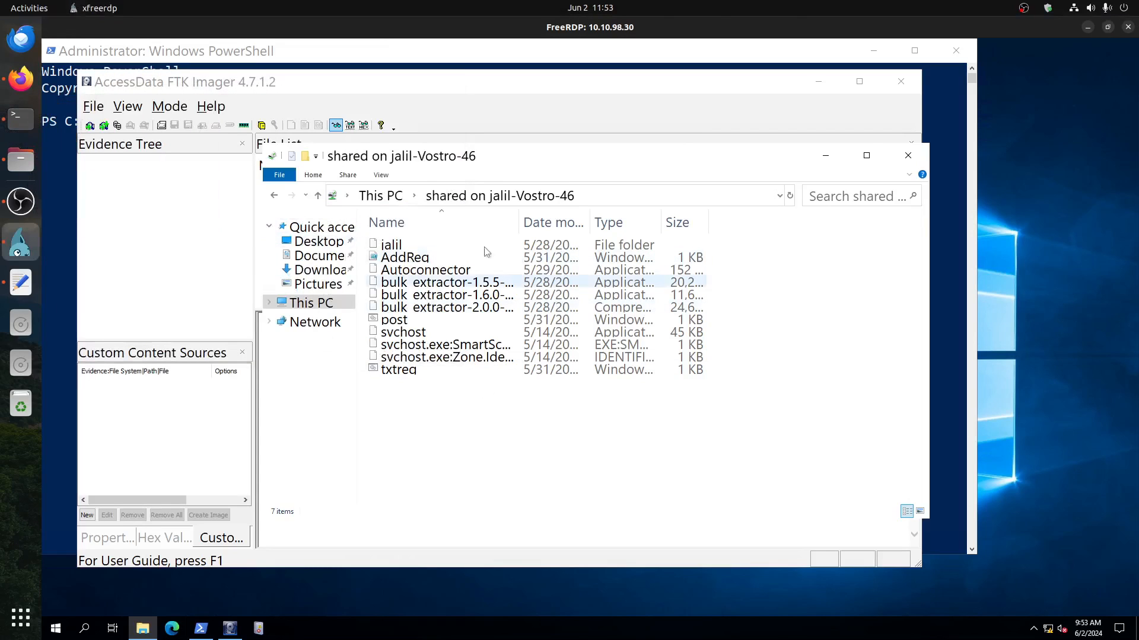
pyautogui.click(825, 156)
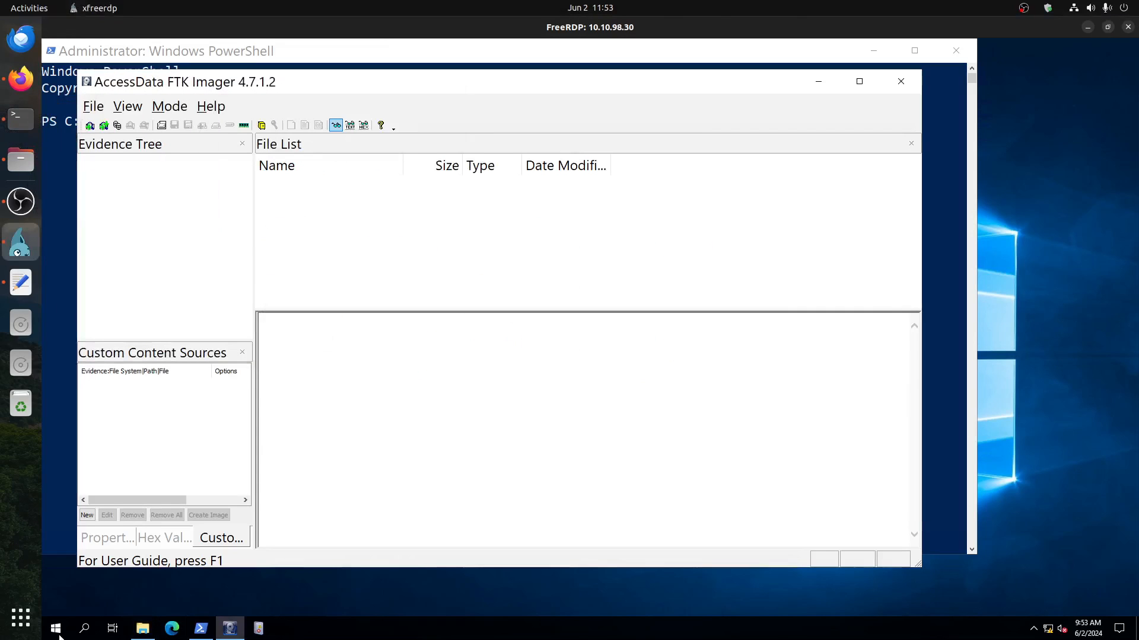
pyautogui.click(47, 635)
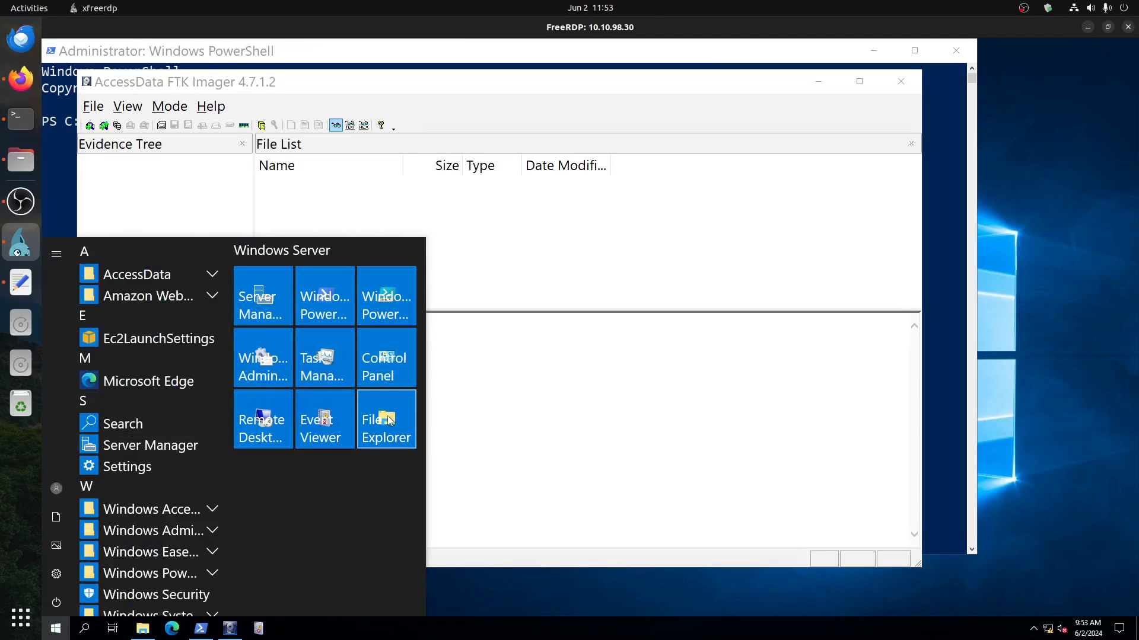
pyautogui.click(586, 324)
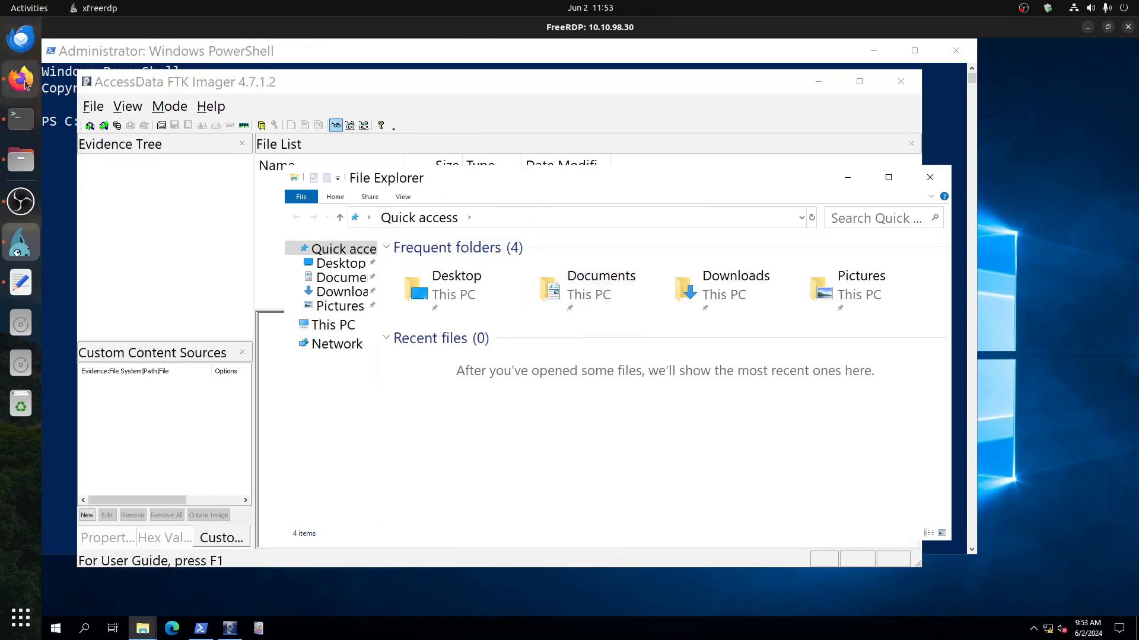
# Step: Return to the Dead End? room page and read the hint for the first Disk question
pyautogui.click(21, 79)
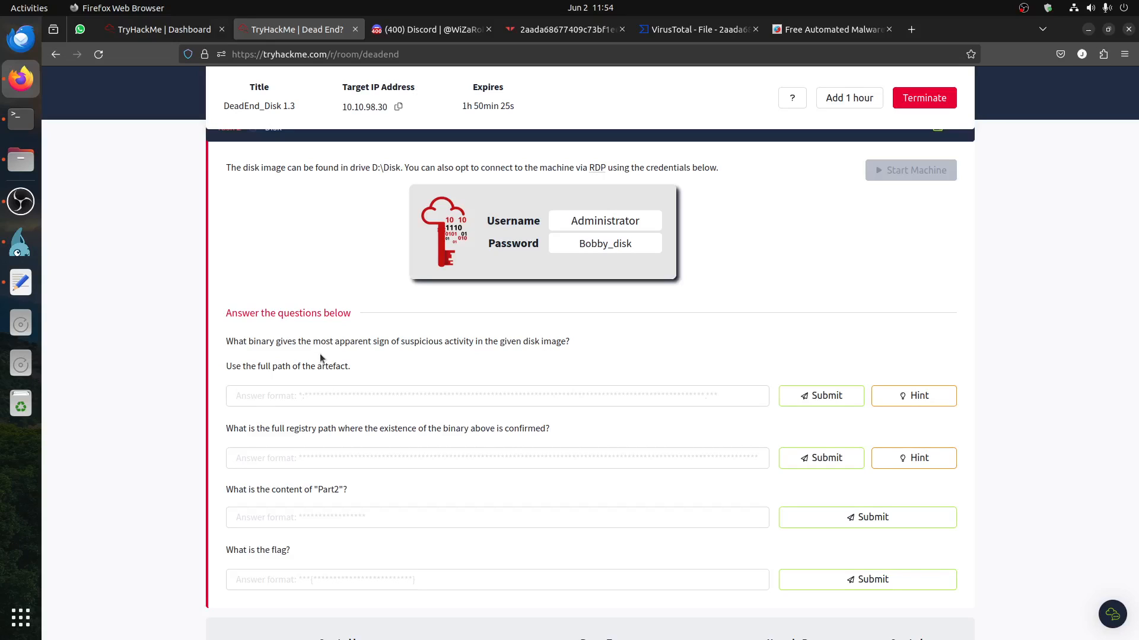
pyautogui.click(915, 397)
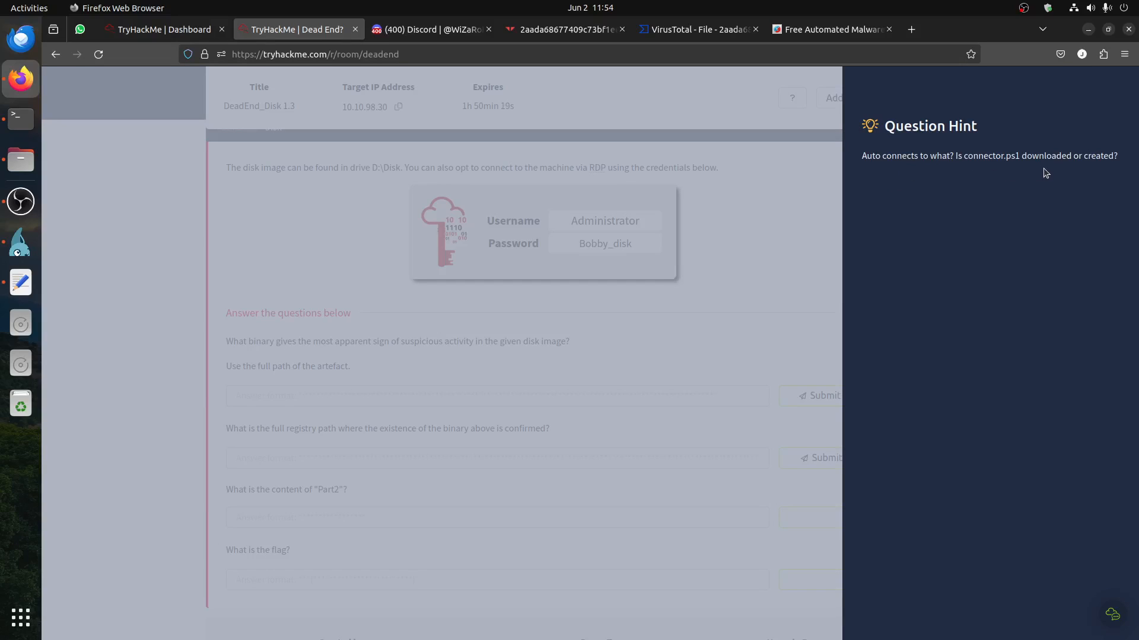
pyautogui.click(644, 375)
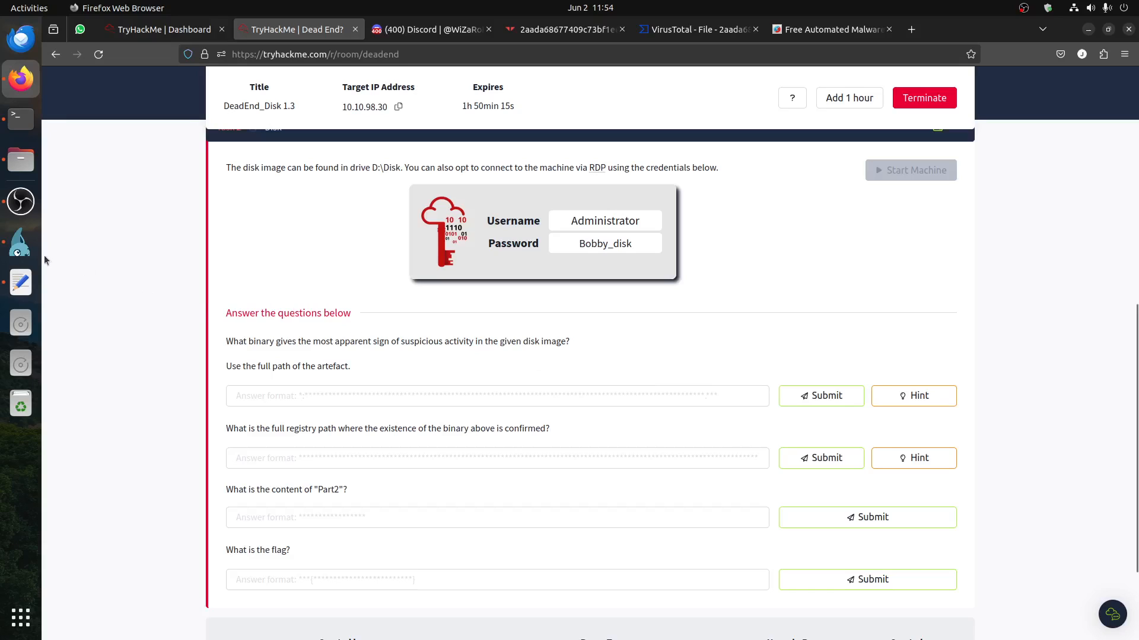
# Step: Switch back to FTK Imager in the remote session and open its image mounting dialog to browse for an image file
pyautogui.click(17, 254)
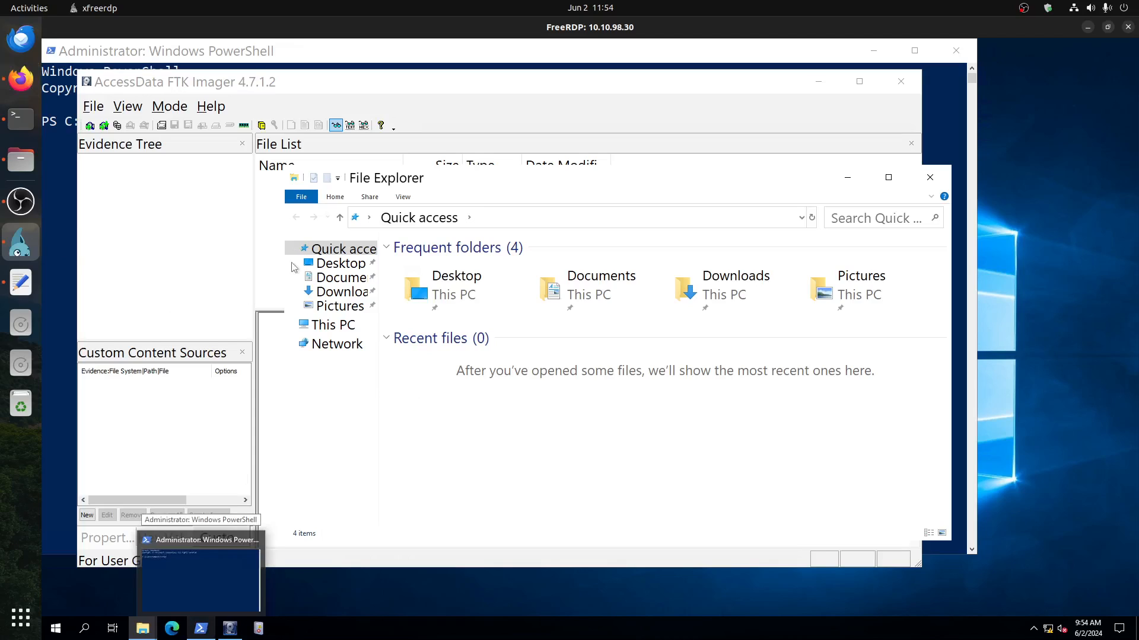
pyautogui.click(228, 633)
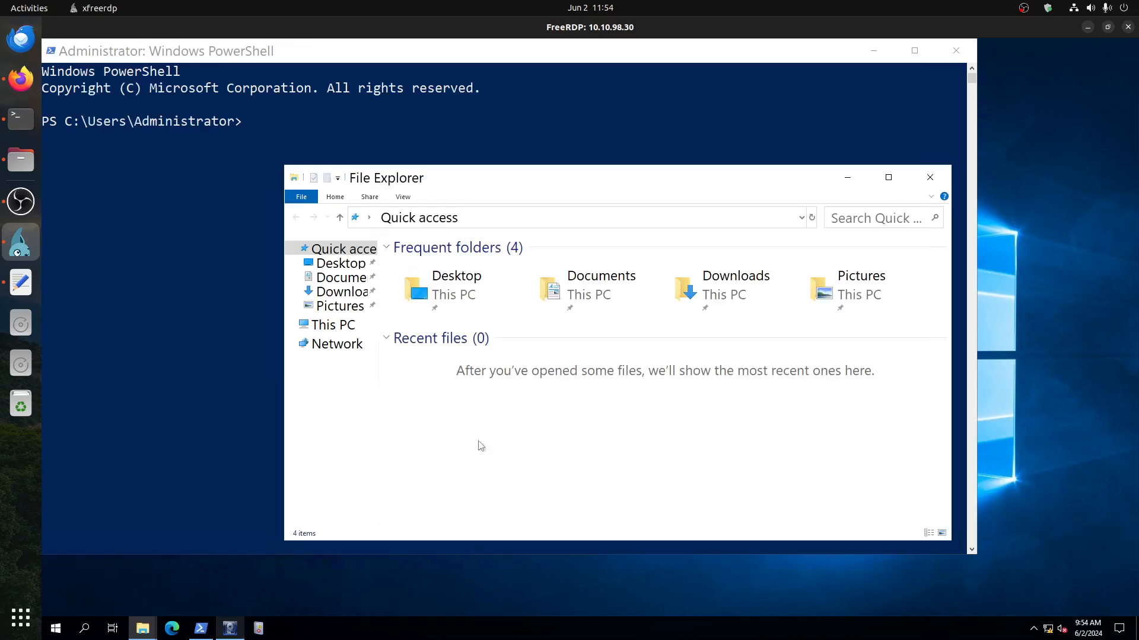
pyautogui.click(227, 632)
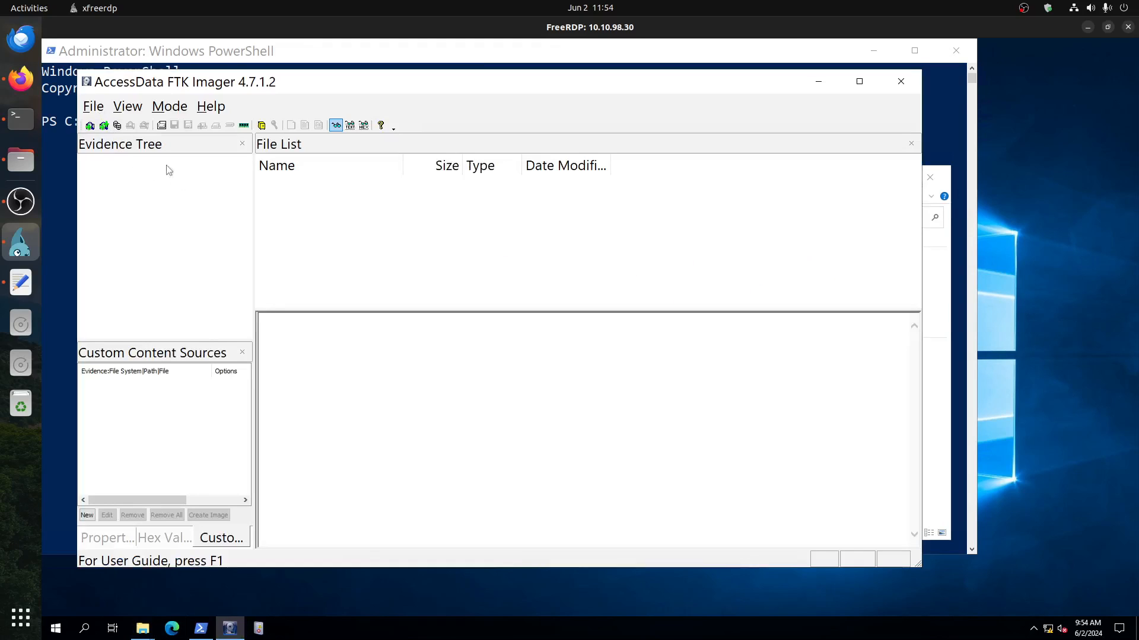
pyautogui.hotkey('alt', 'f')
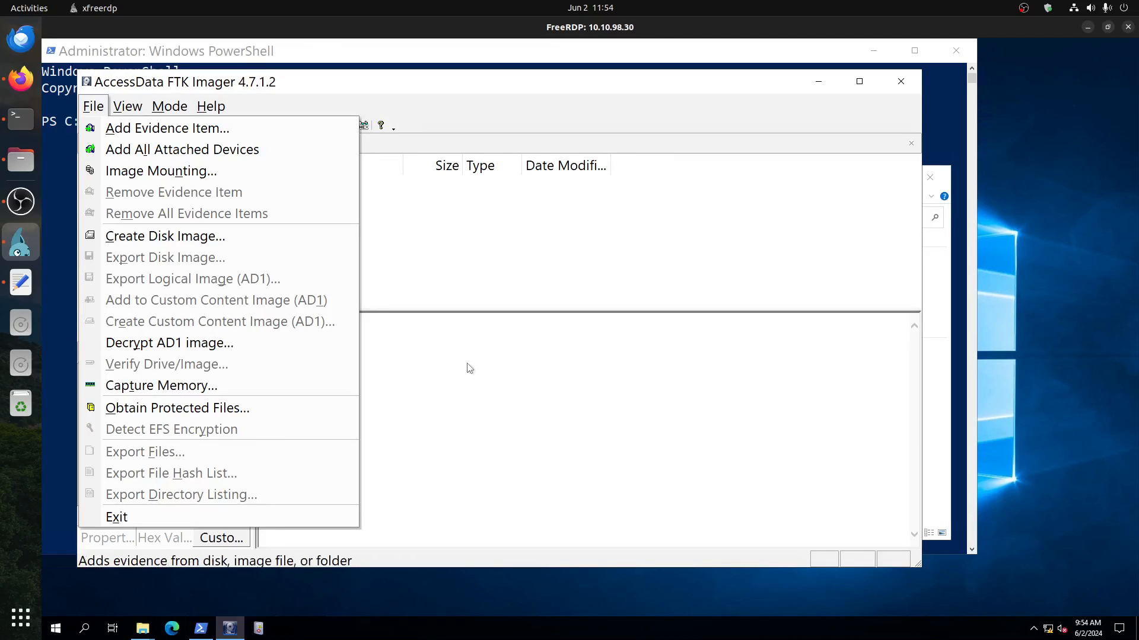
pyautogui.click(686, 348)
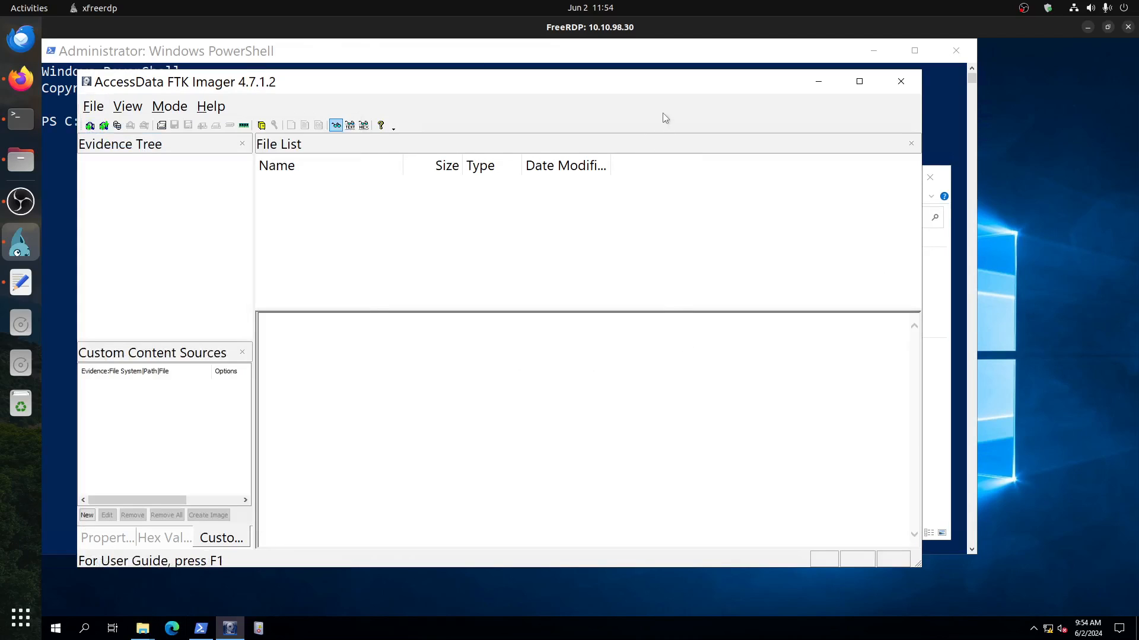
pyautogui.click(116, 125)
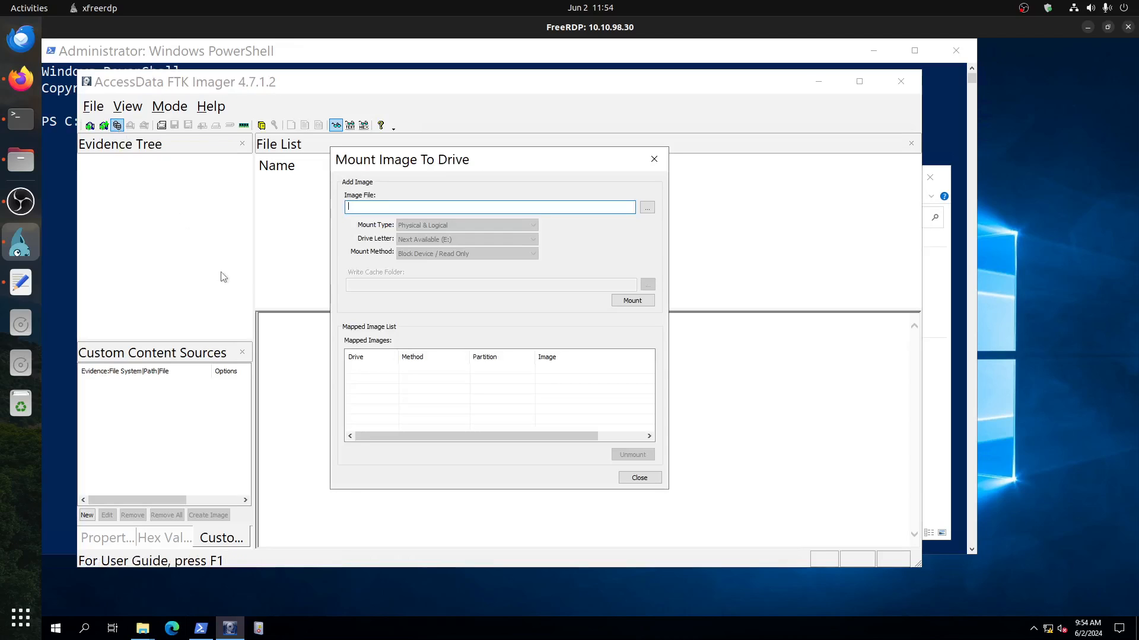
pyautogui.click(647, 208)
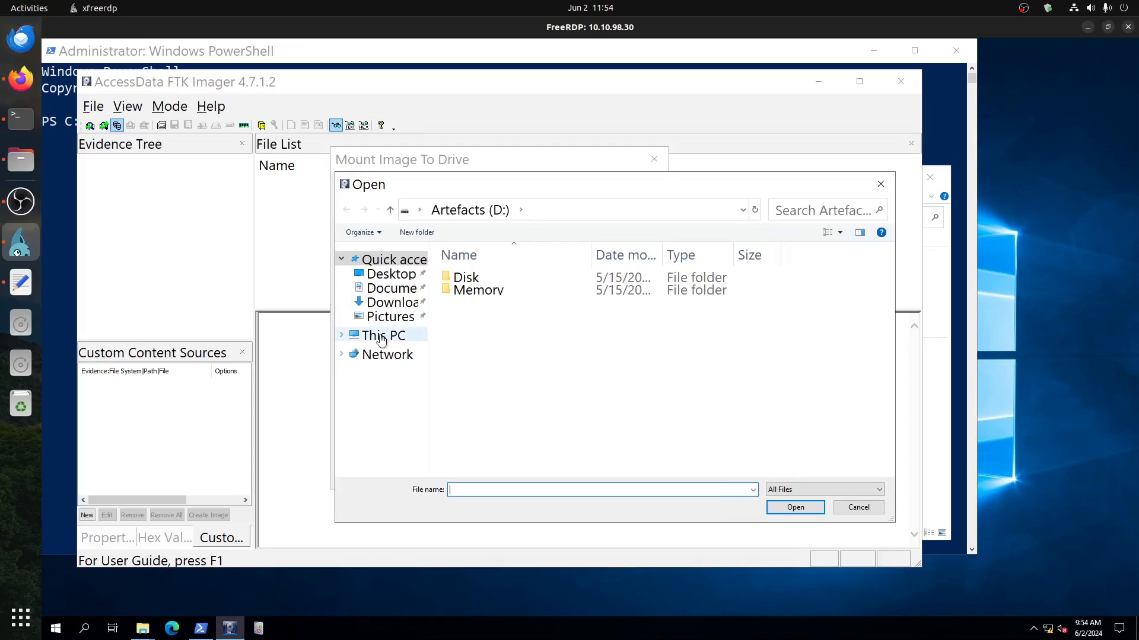
# Step: Bring up the File Explorer window showing the shared drive and close it
pyautogui.click(142, 634)
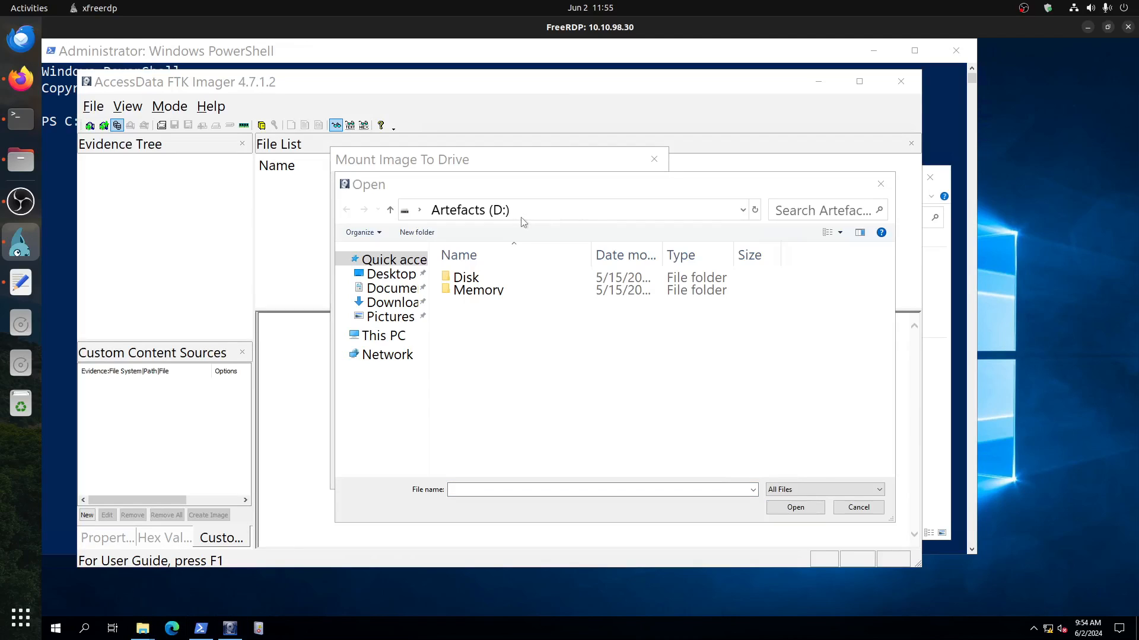
pyautogui.click(145, 633)
pyautogui.click(97, 581)
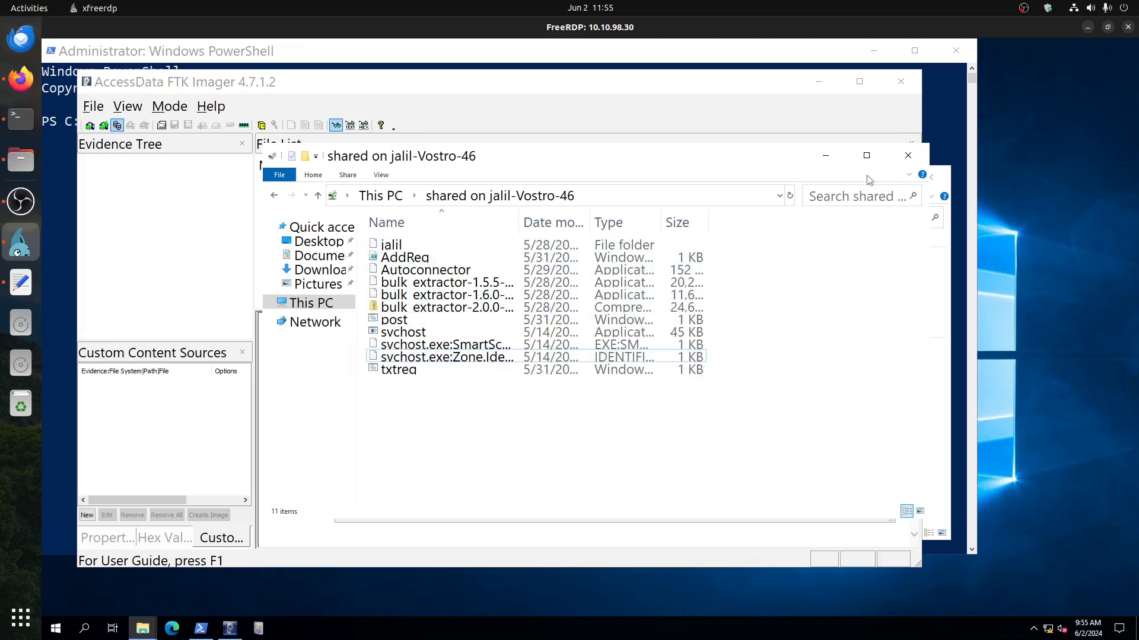
pyautogui.click(907, 155)
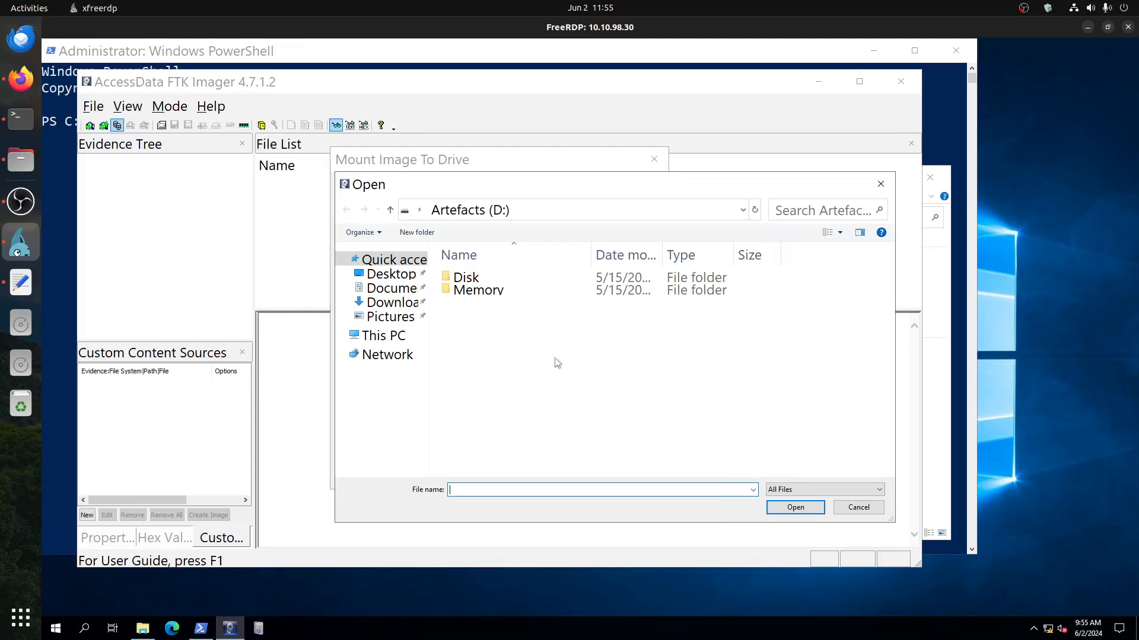
# Step: Choose D:\Disk\Robert.dd as the image file and mount it with the default type, drive letter and method
pyautogui.doubleClick(469, 278)
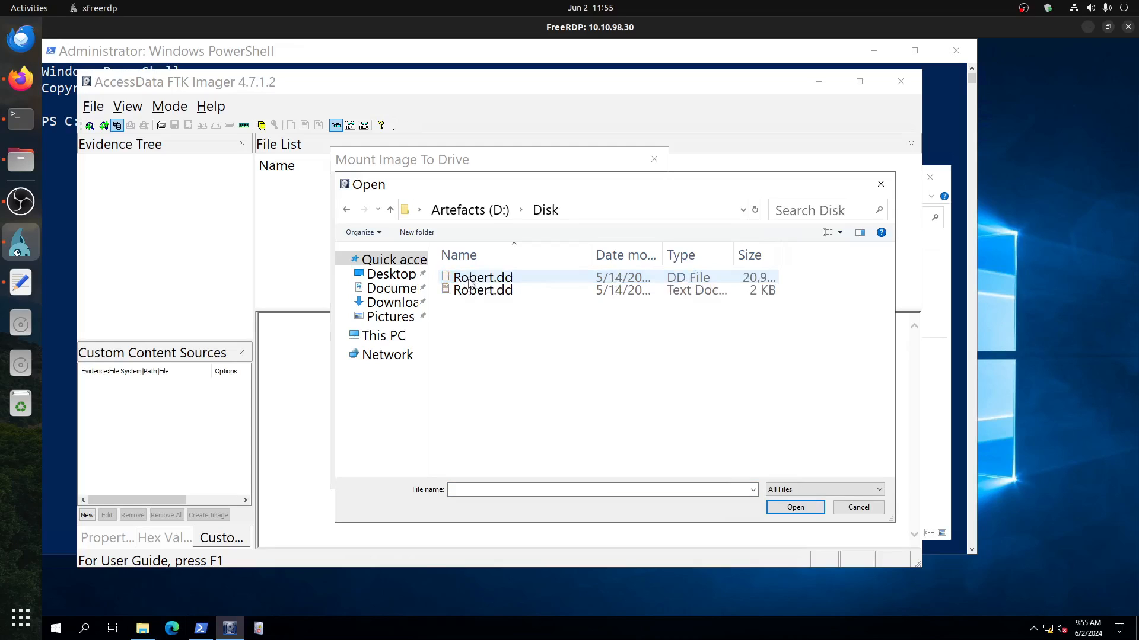
pyautogui.doubleClick(482, 278)
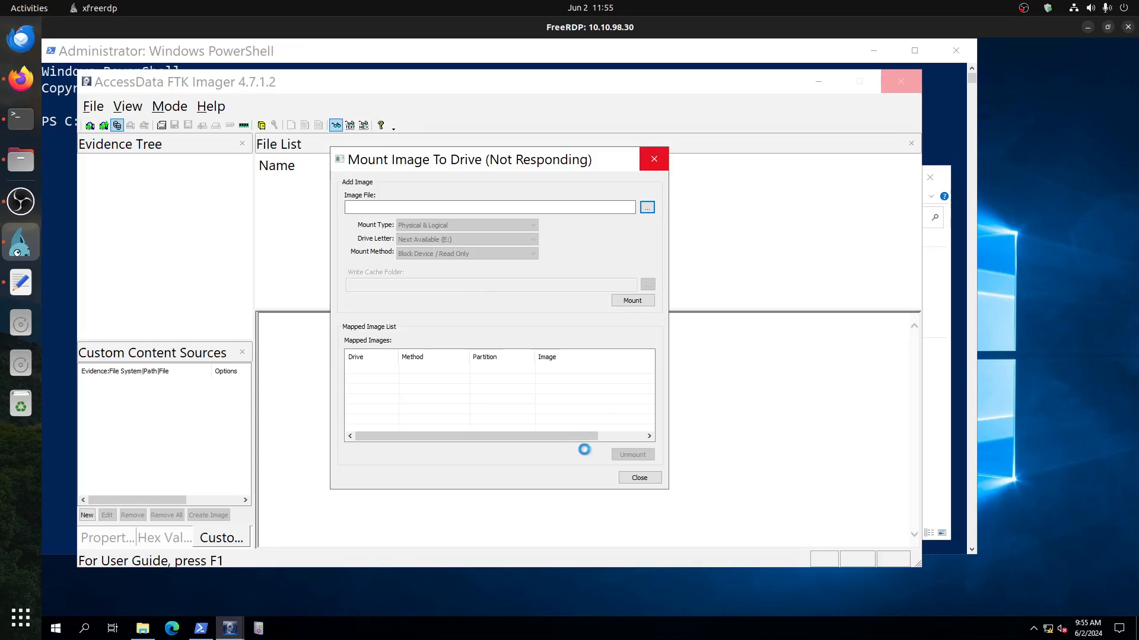
pyautogui.click(639, 301)
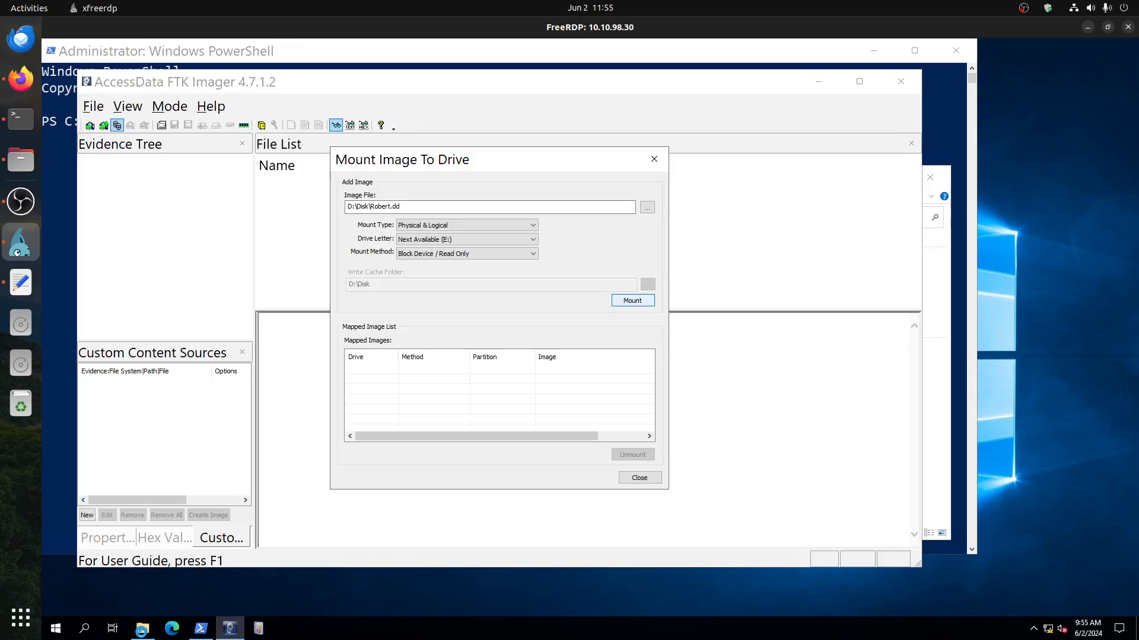
pyautogui.click(56, 629)
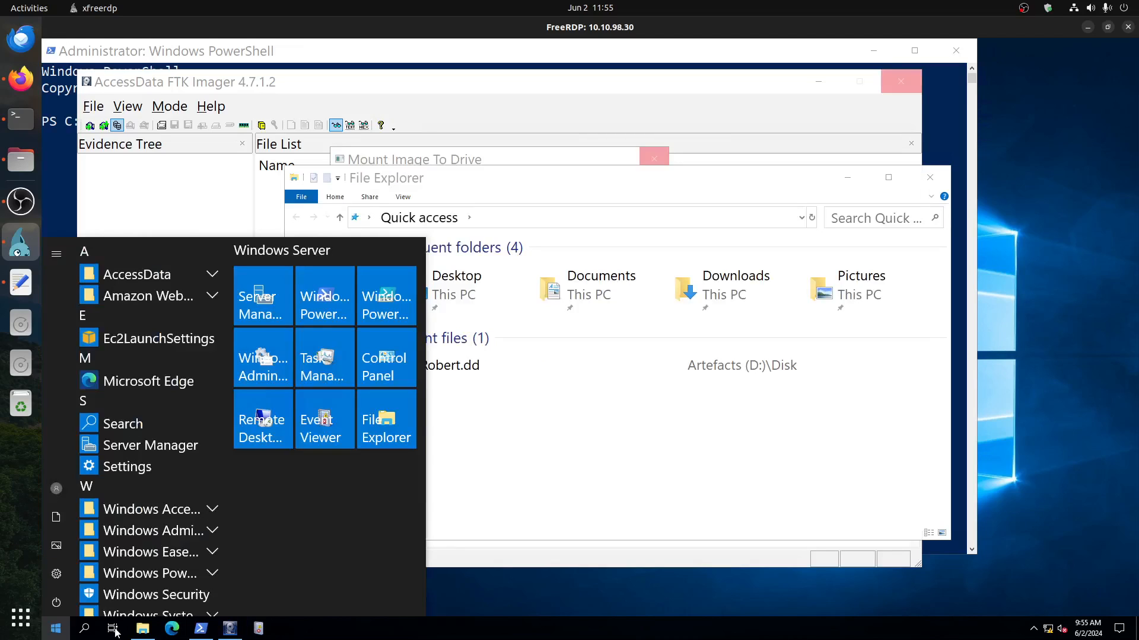
pyautogui.click(382, 418)
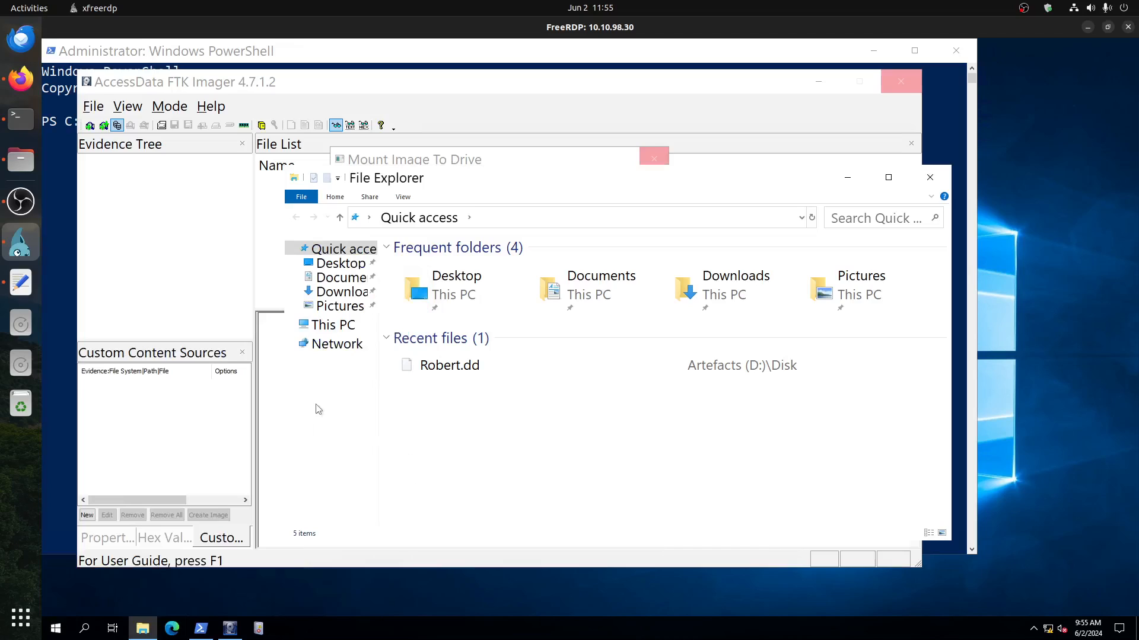
pyautogui.click(332, 90)
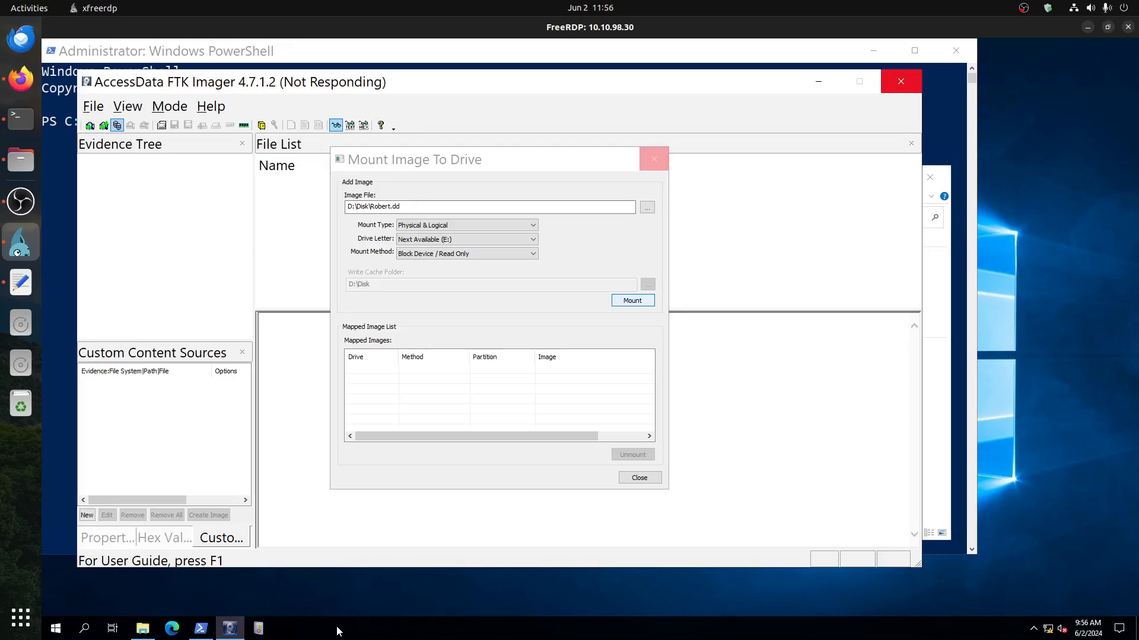
# Step: Review the Disk questions on the Dead End? room page and open the Triage report for Autoconnector.exe
pyautogui.click(20, 78)
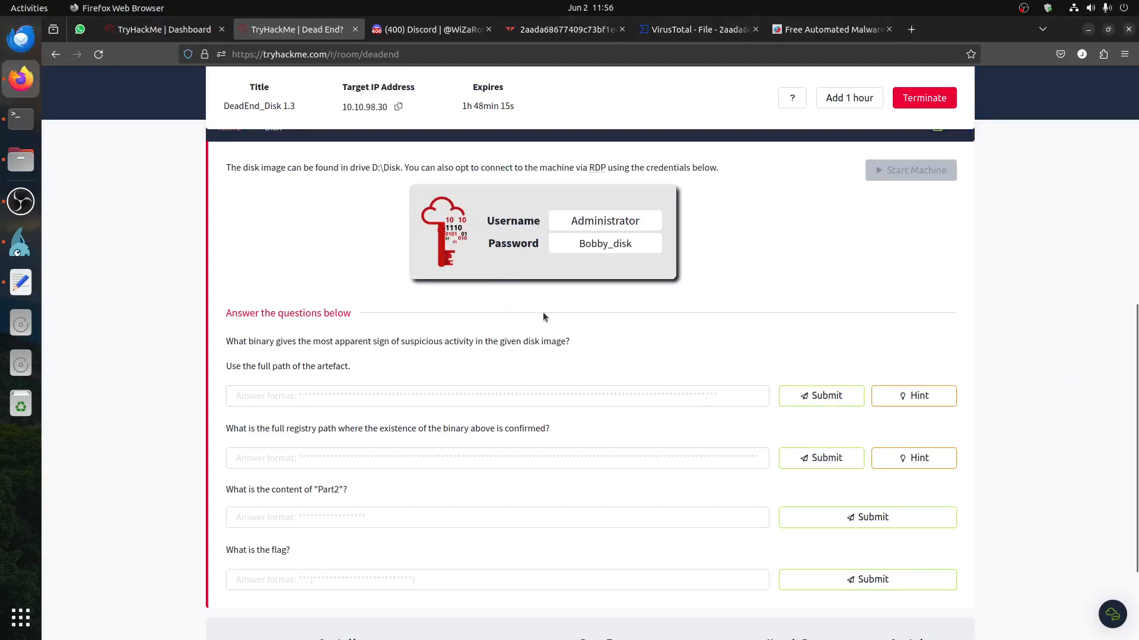
pyautogui.click(320, 580)
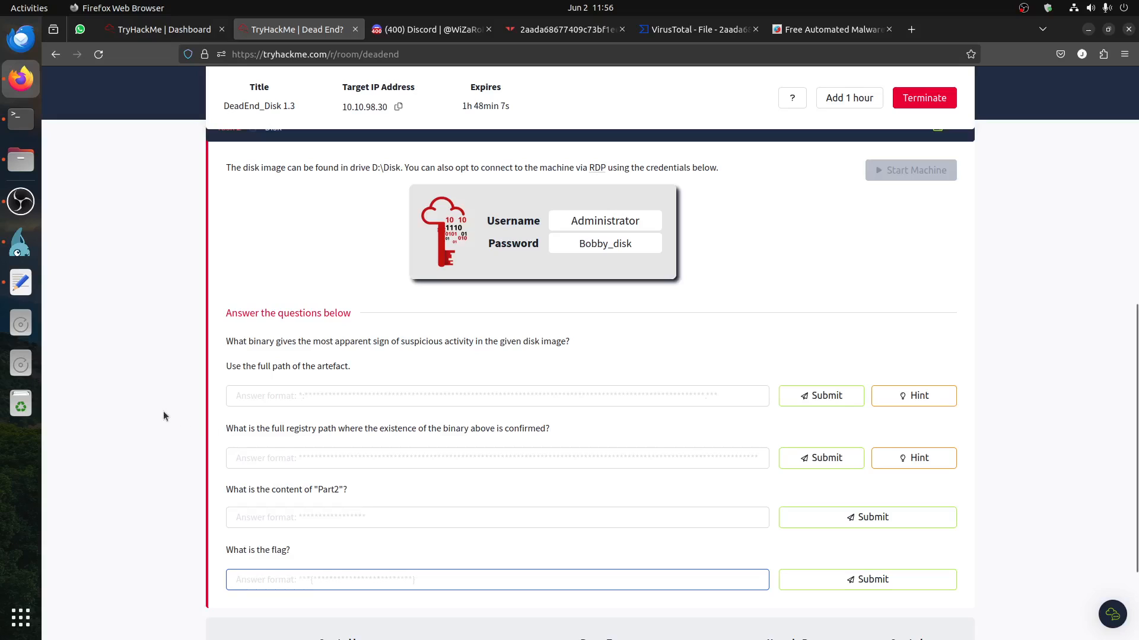
pyautogui.click(555, 35)
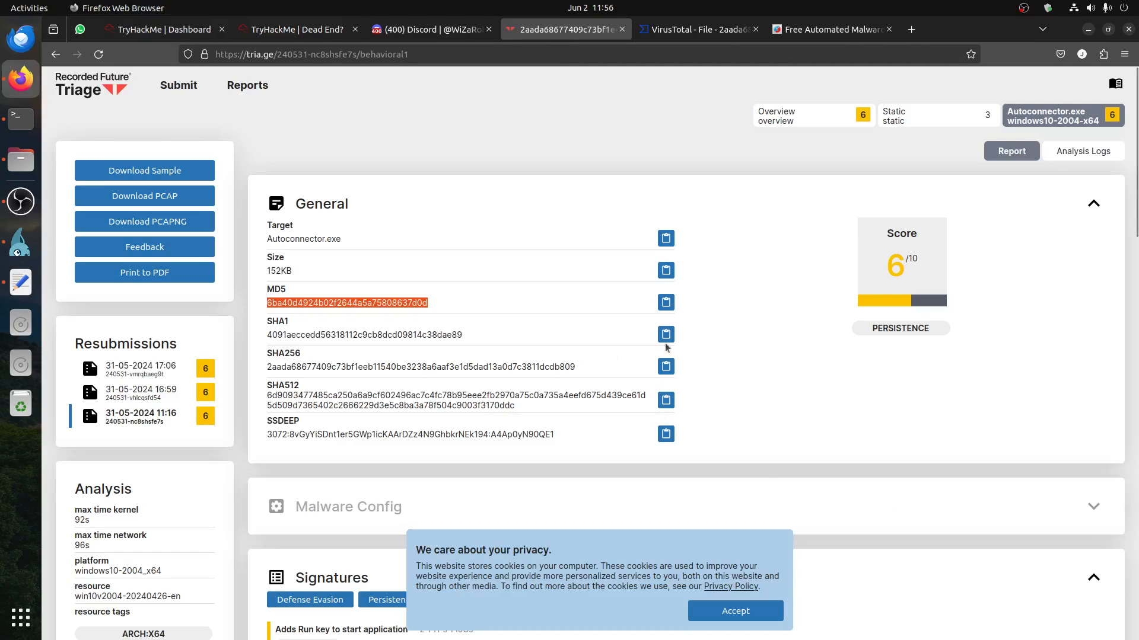
pyautogui.click(393, 150)
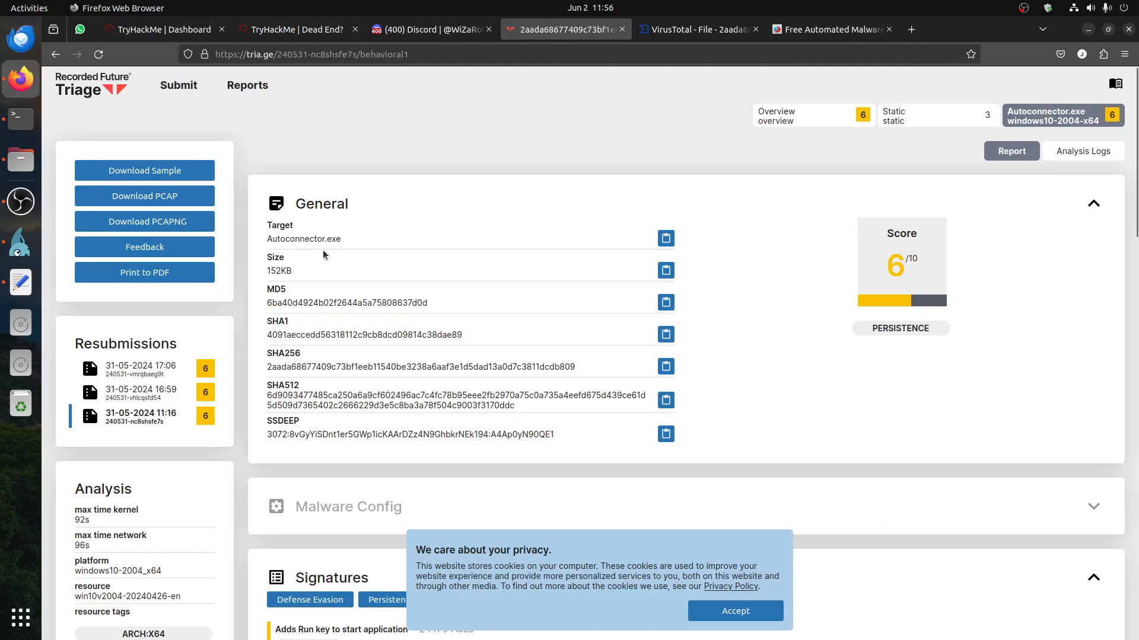
# Step: Compare the Triage, VirusTotal and Hybrid Analysis reports for Autoconnector.exe, checking the target name and the SHA-256 hash
pyautogui.moveTo(350, 240); pyautogui.dragTo(261, 243)
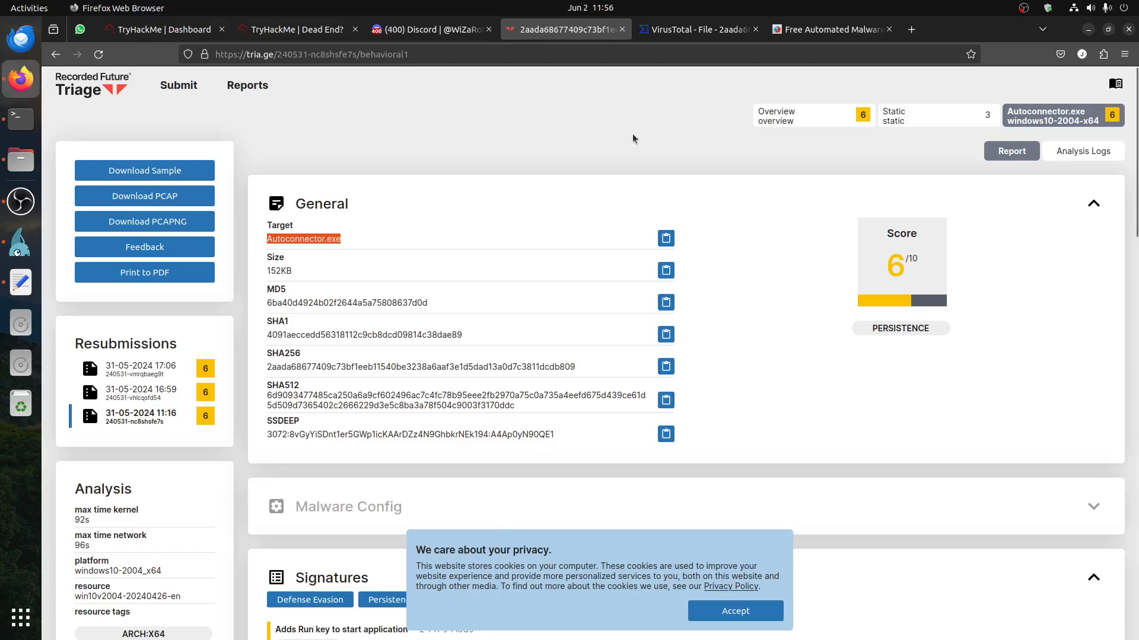
pyautogui.click(667, 35)
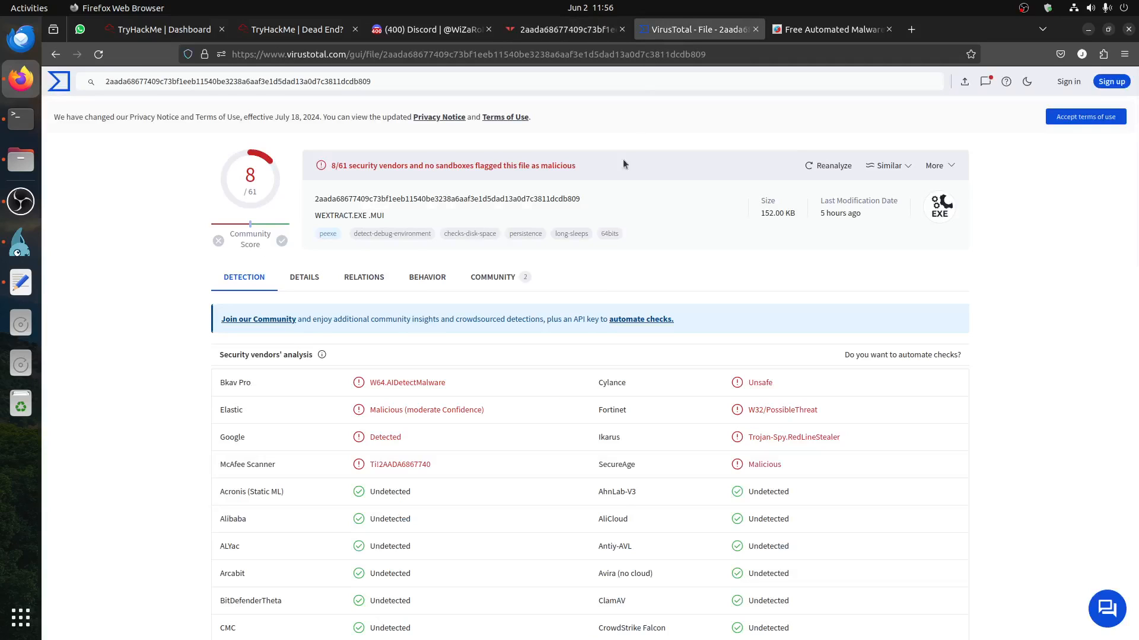
pyautogui.click(808, 34)
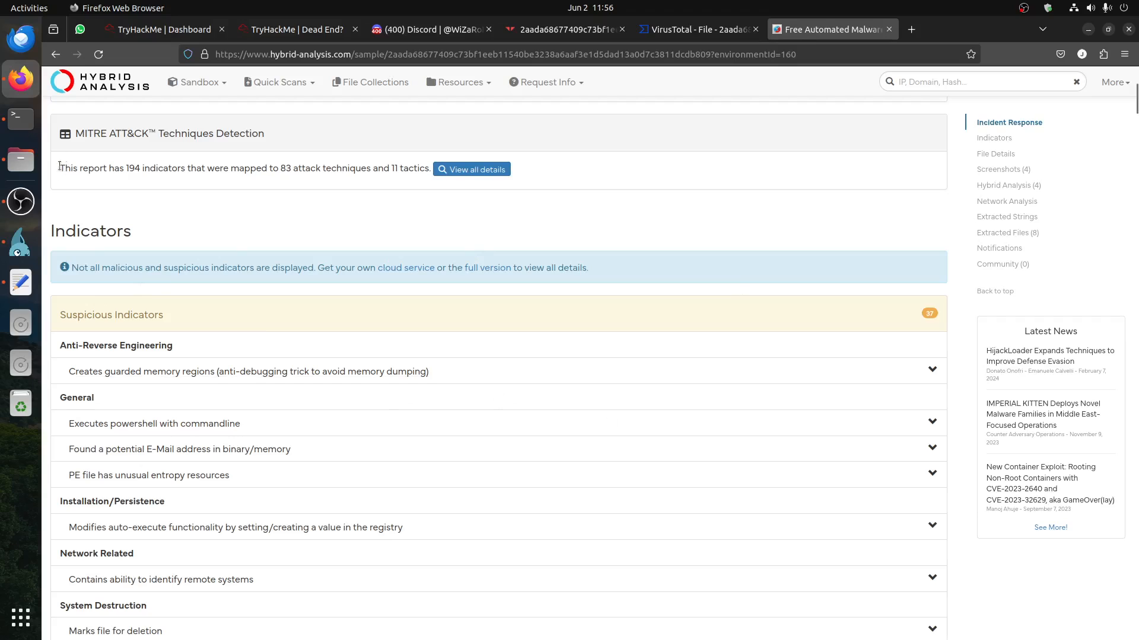
pyautogui.click(21, 160)
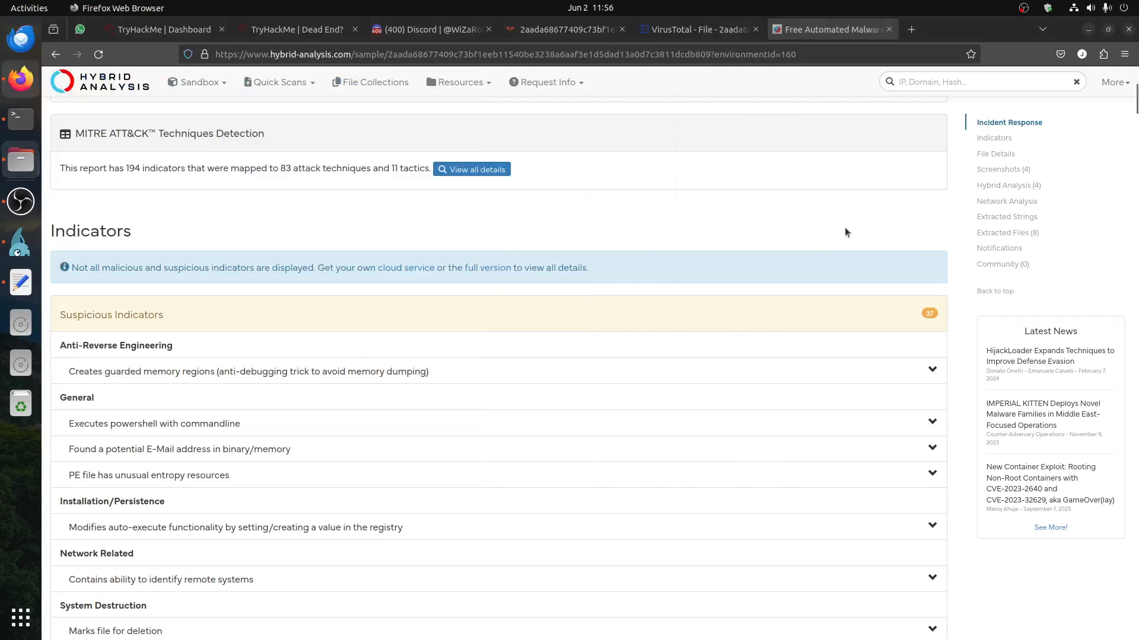
pyautogui.click(928, 235)
pyautogui.click(699, 29)
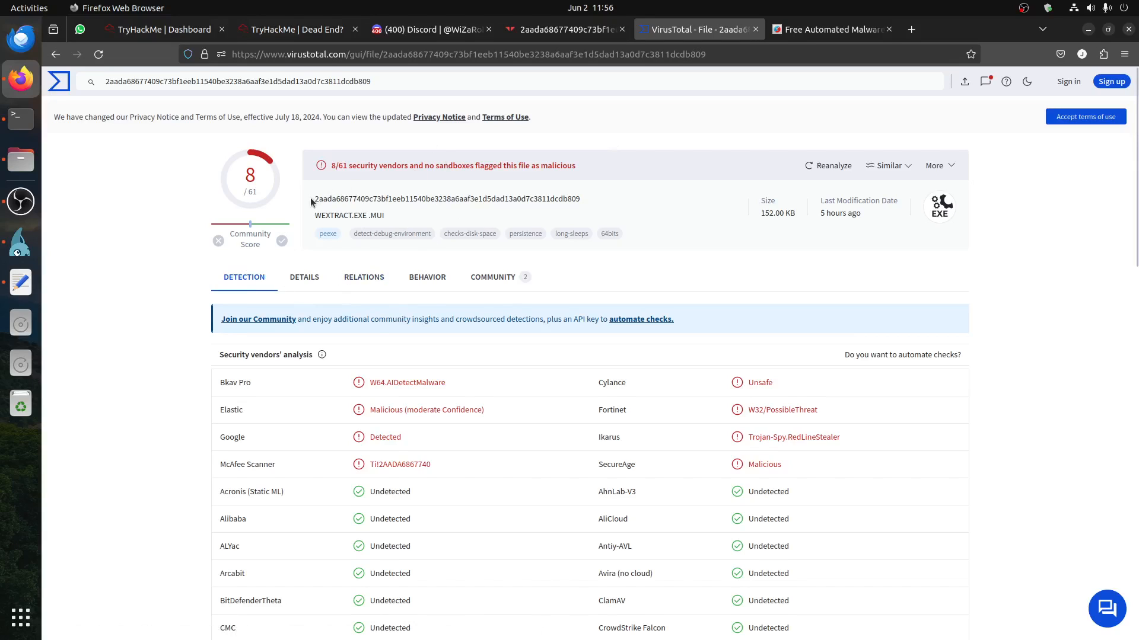
pyautogui.moveTo(310, 198); pyautogui.dragTo(371, 206)
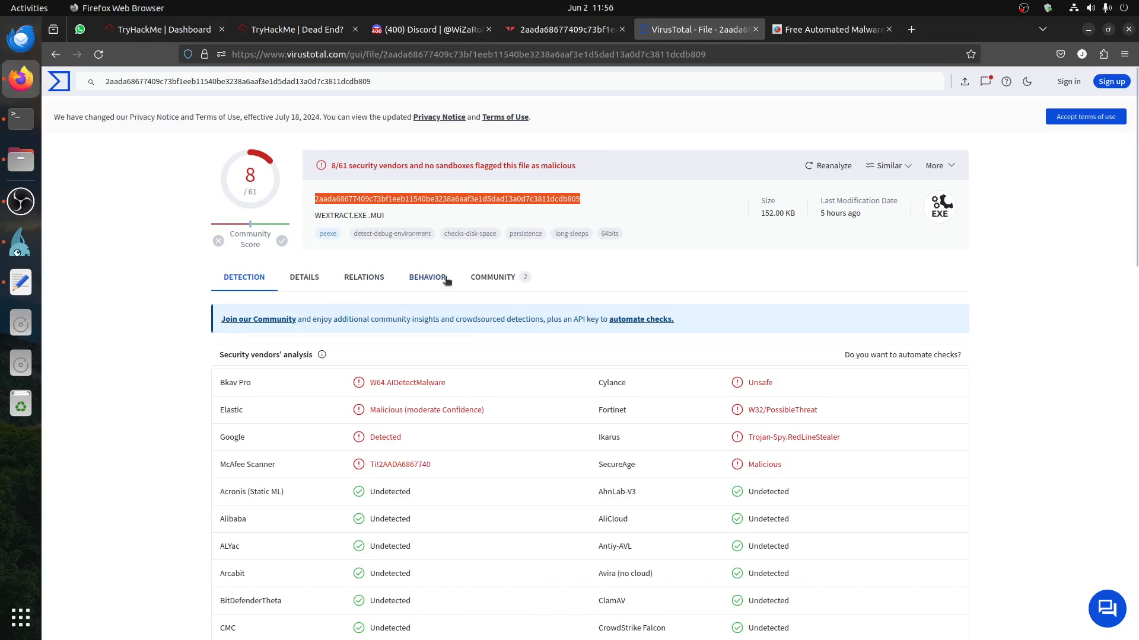
# Step: Return to the remote session, close the image mounting dialog and open the mounted Local Disk (E:) in File Explorer
pyautogui.click(21, 242)
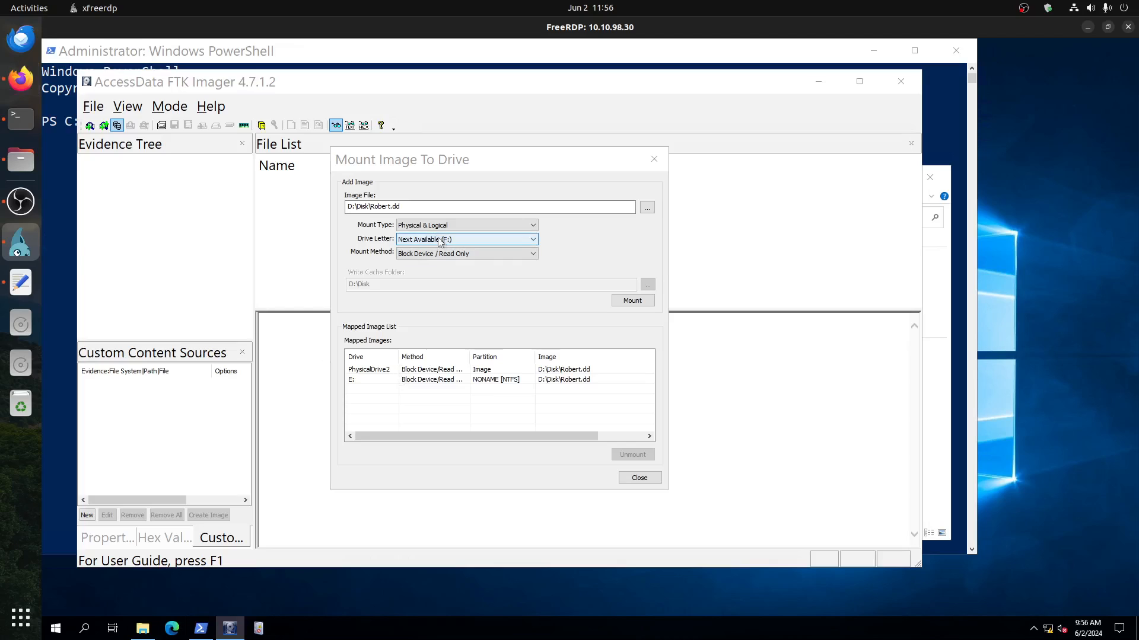
pyautogui.click(640, 478)
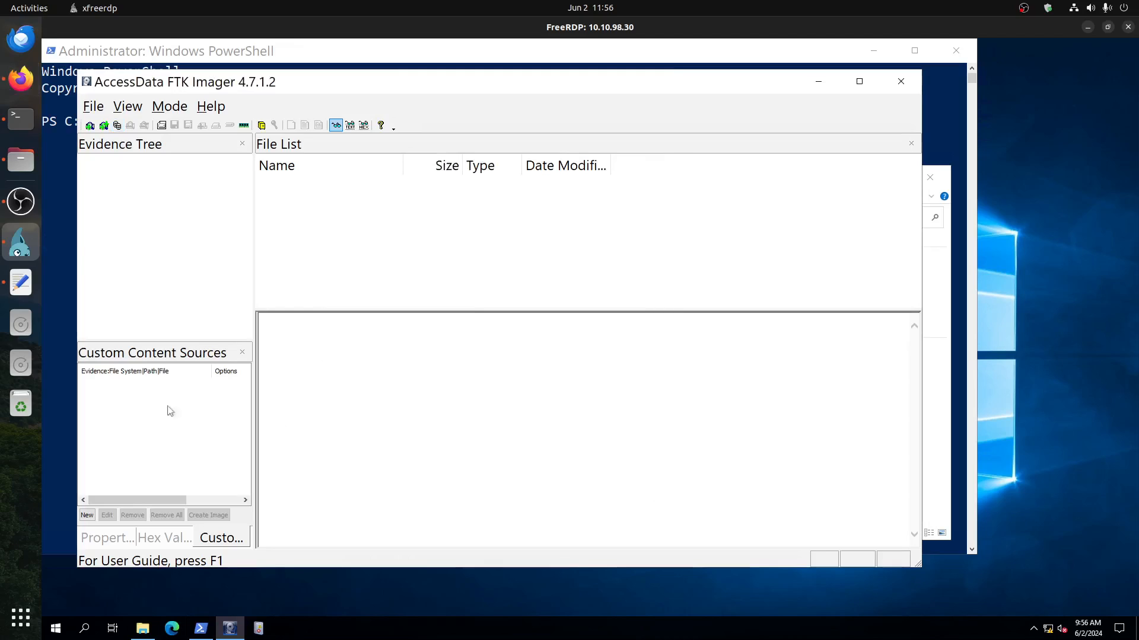
pyautogui.click(143, 628)
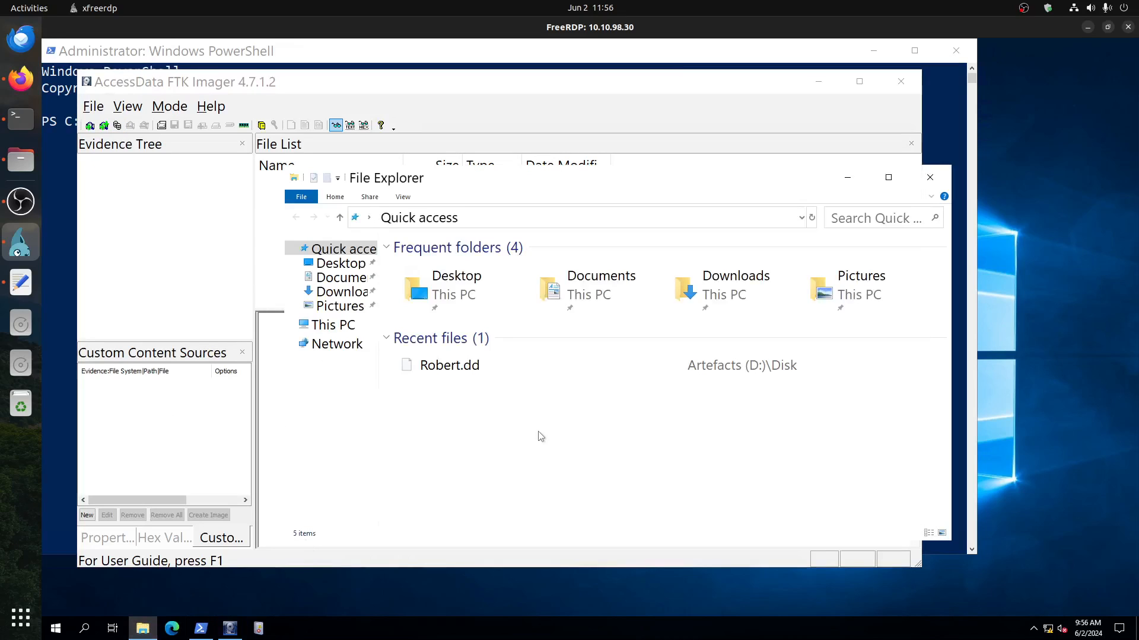
pyautogui.click(335, 325)
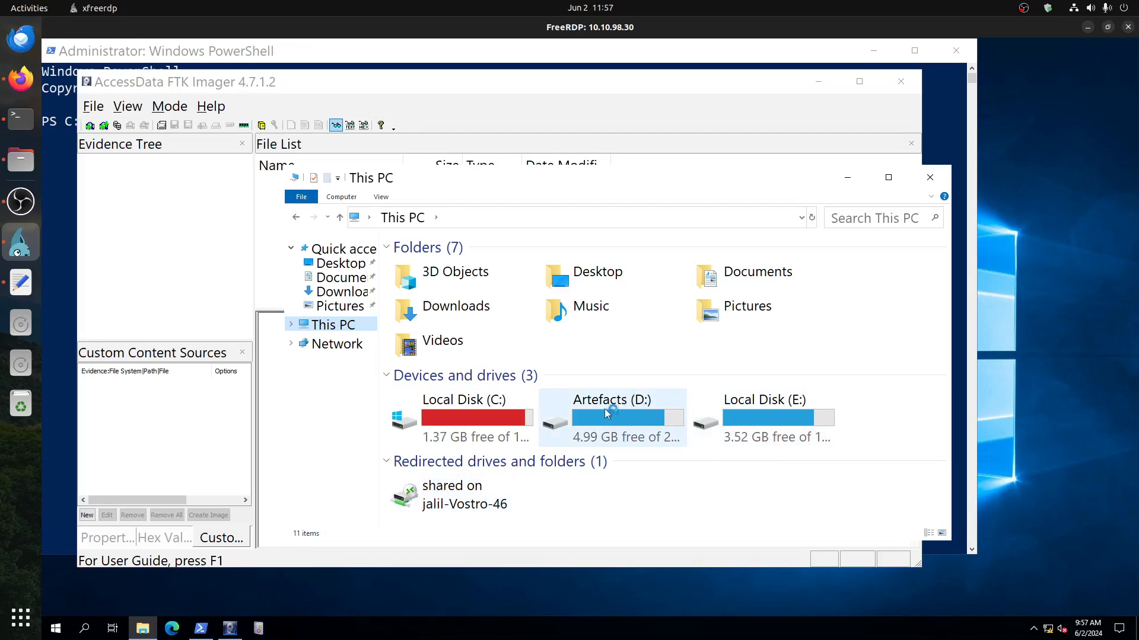
pyautogui.doubleClick(785, 408)
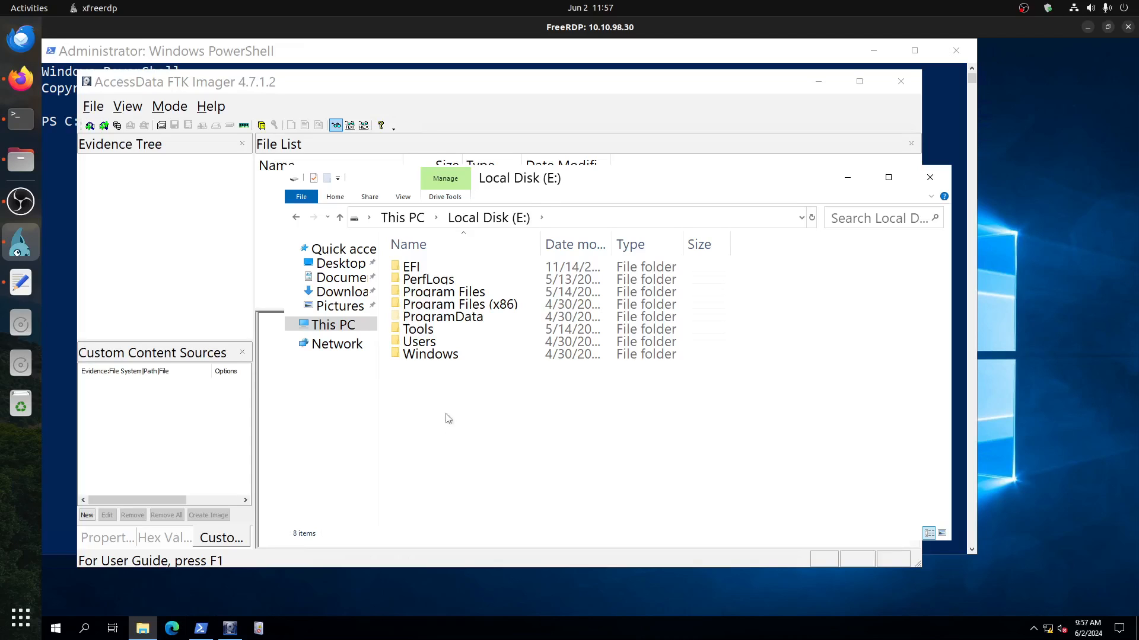
# Step: Browse to E:\Users\Bobby\Downloads on the mounted image and check its contents
pyautogui.click(436, 340)
pyautogui.doubleClick(440, 338)
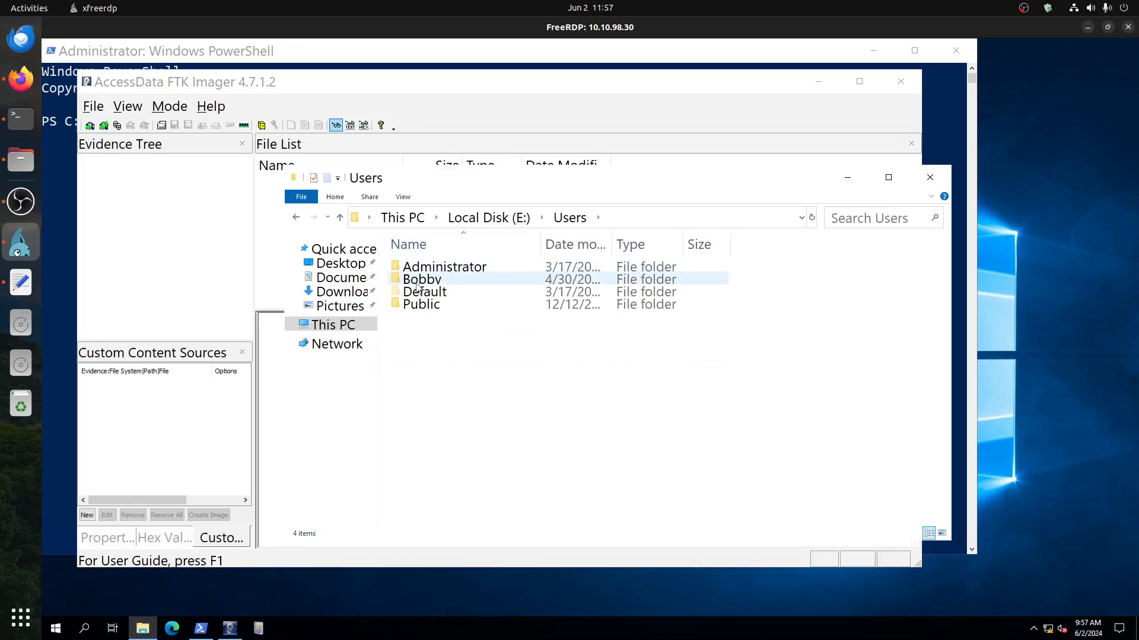
pyautogui.doubleClick(419, 283)
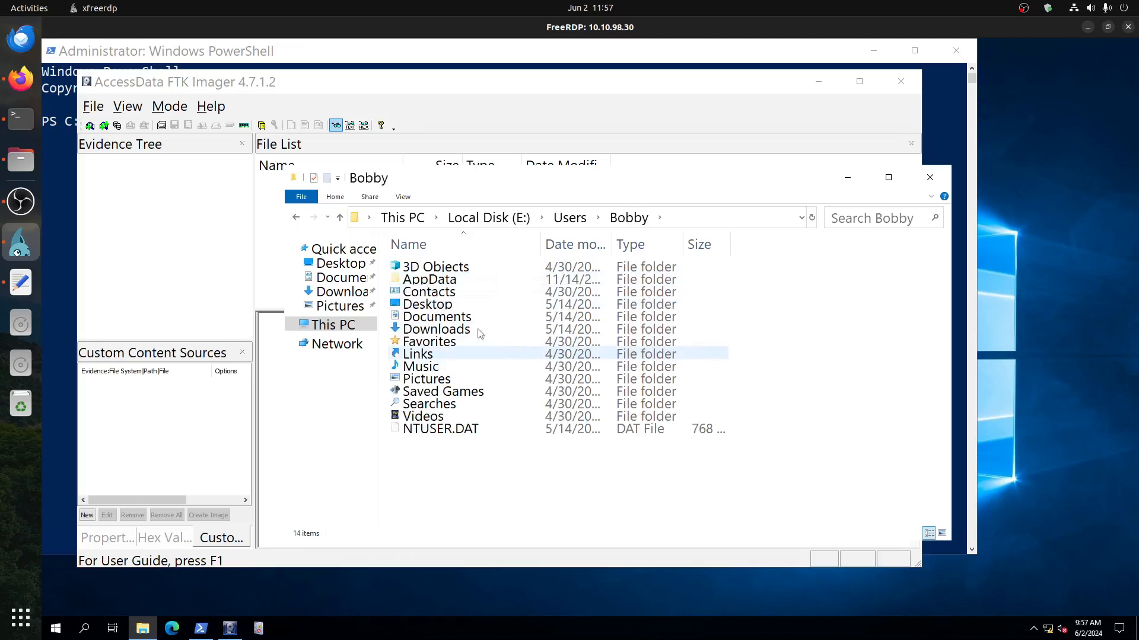
pyautogui.doubleClick(429, 329)
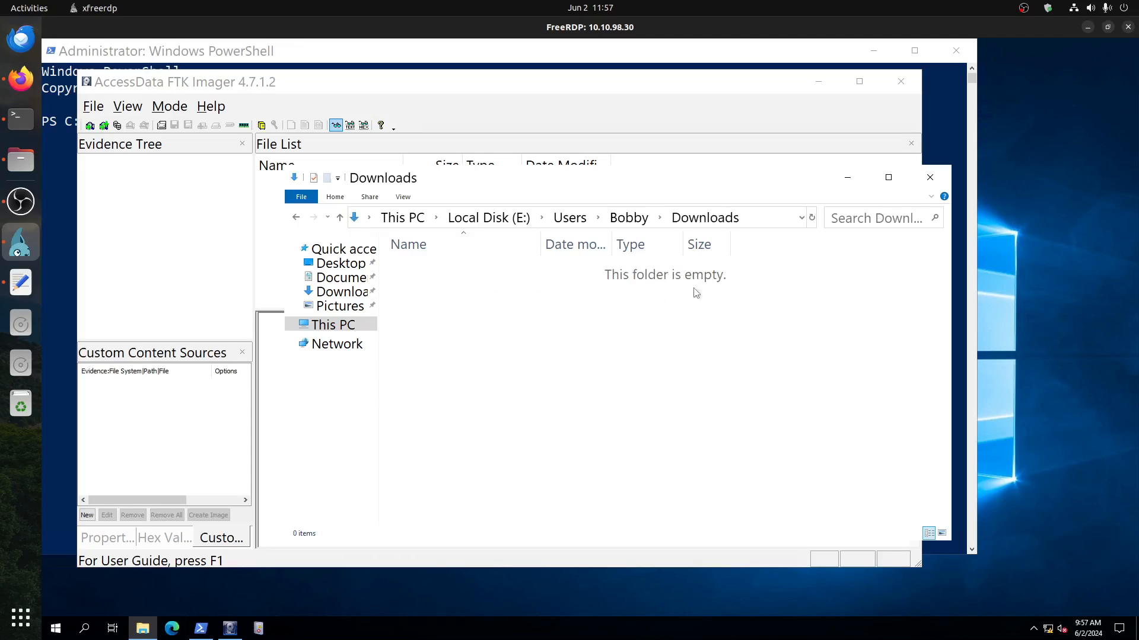
# Step: Go to Bobby's Documents\tmp folder, open the part2 text file and select its content
pyautogui.click(630, 219)
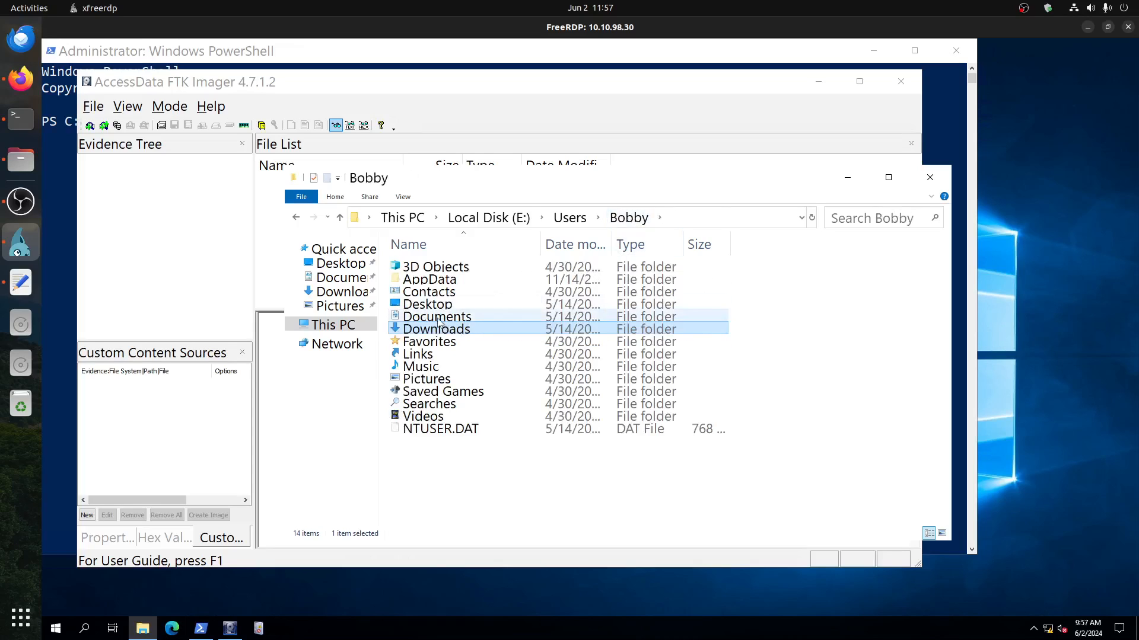
pyautogui.doubleClick(439, 317)
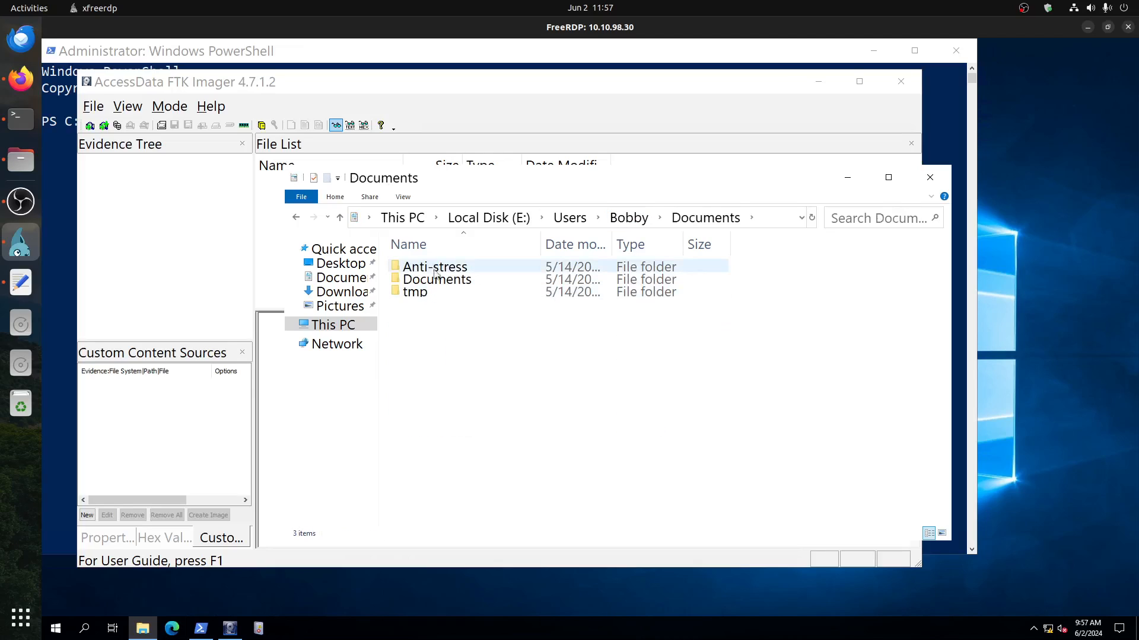
pyautogui.doubleClick(432, 292)
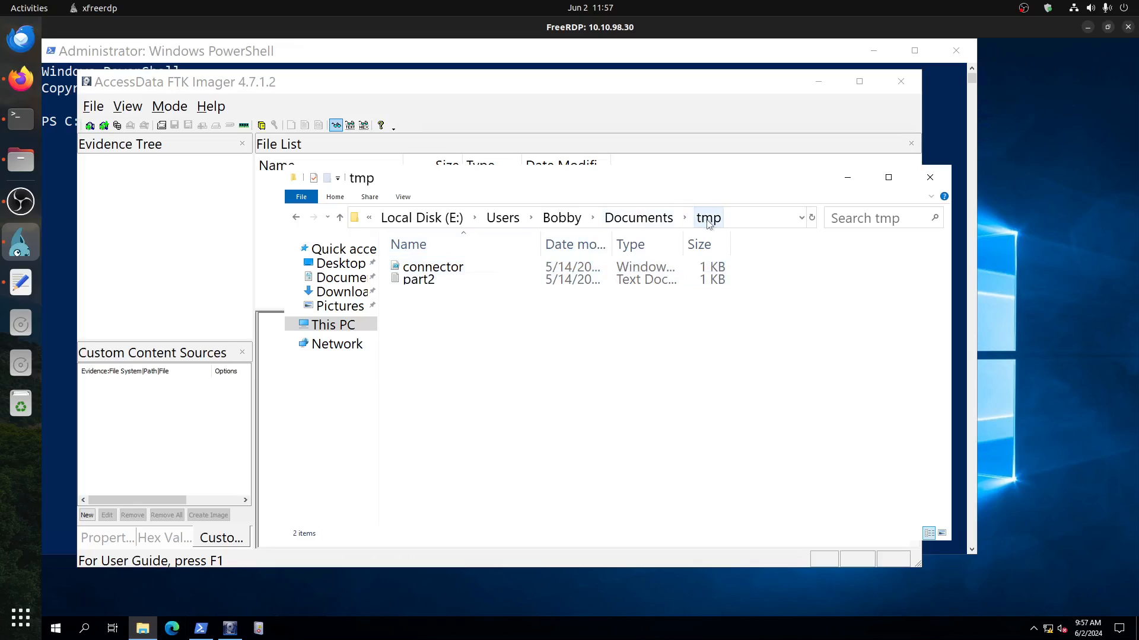
pyautogui.click(421, 284)
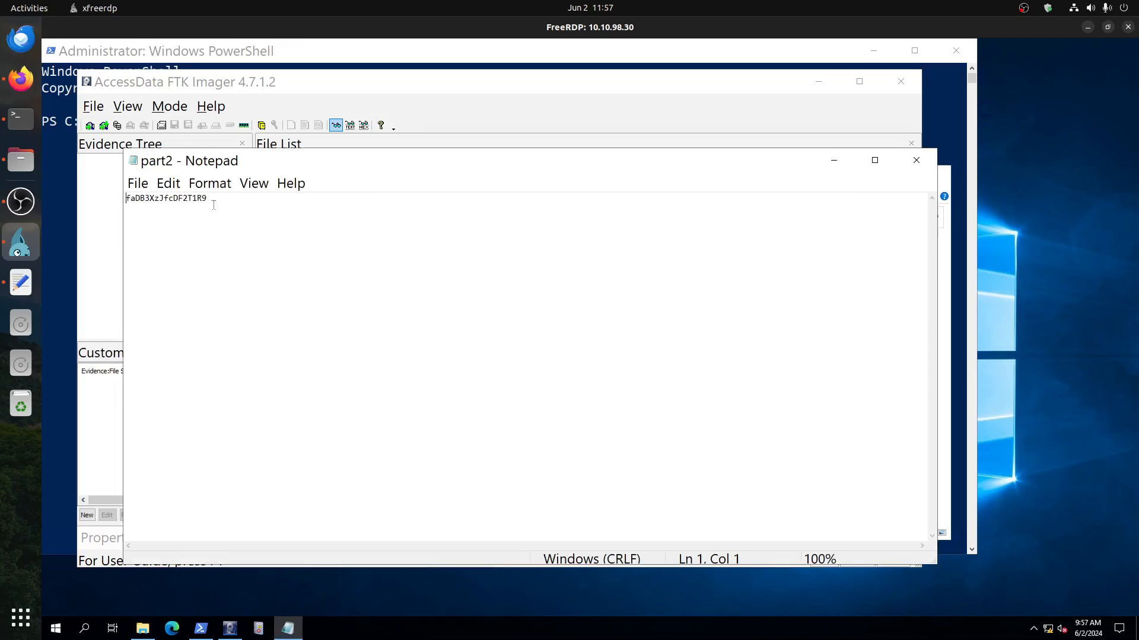
pyautogui.moveTo(213, 205); pyautogui.dragTo(98, 195)
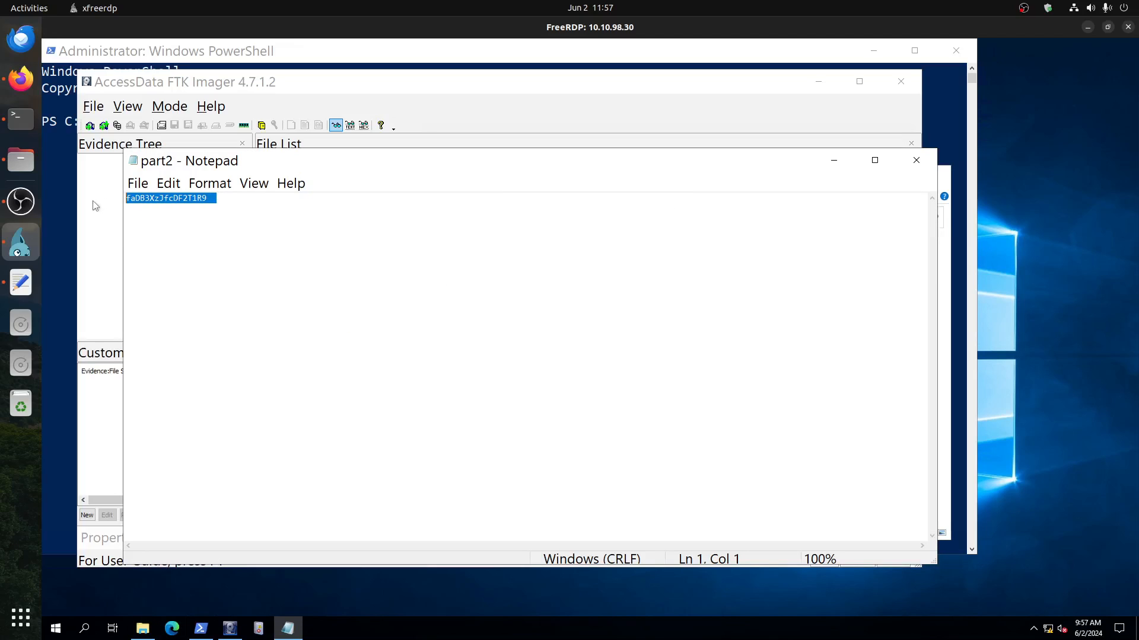
# Step: Check the question about the content of "Part2" on the Dead End? room page in Firefox
pyautogui.click(21, 78)
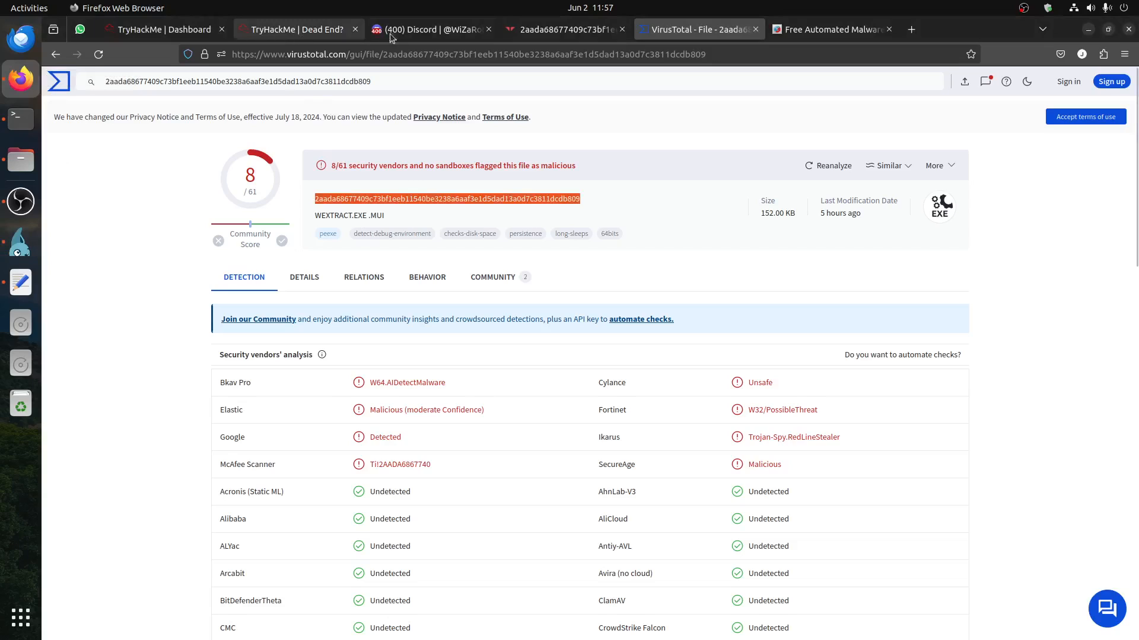
pyautogui.click(333, 33)
pyautogui.moveTo(356, 491); pyautogui.dragTo(217, 490)
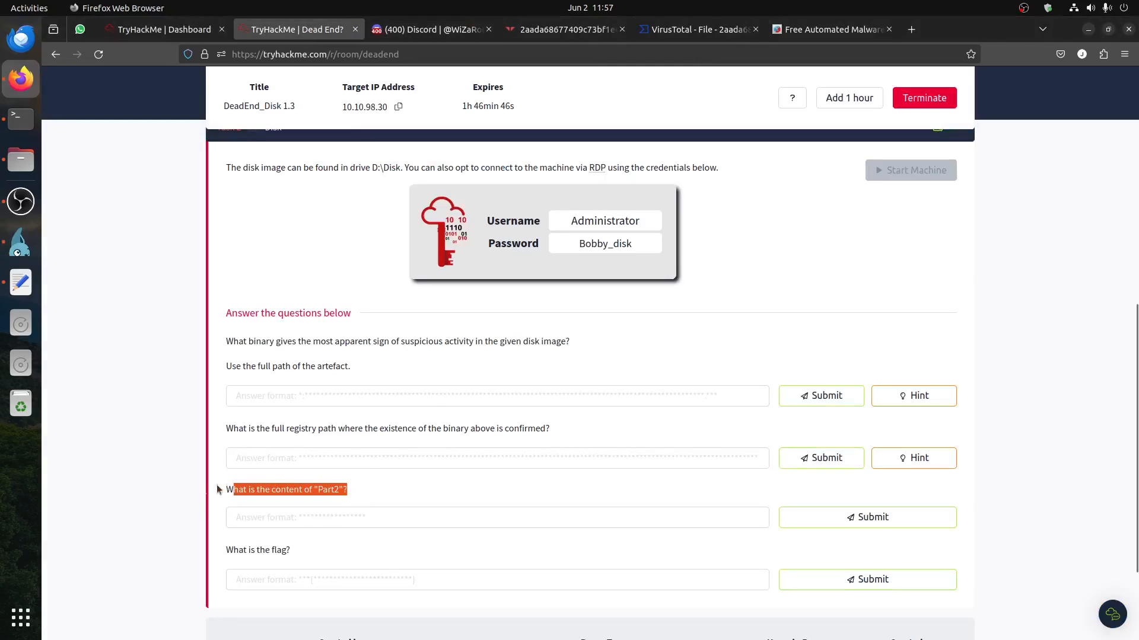
# Step: Return to the remote session, minimize the part2 file and choose to open the connector script with another program
pyautogui.click(18, 248)
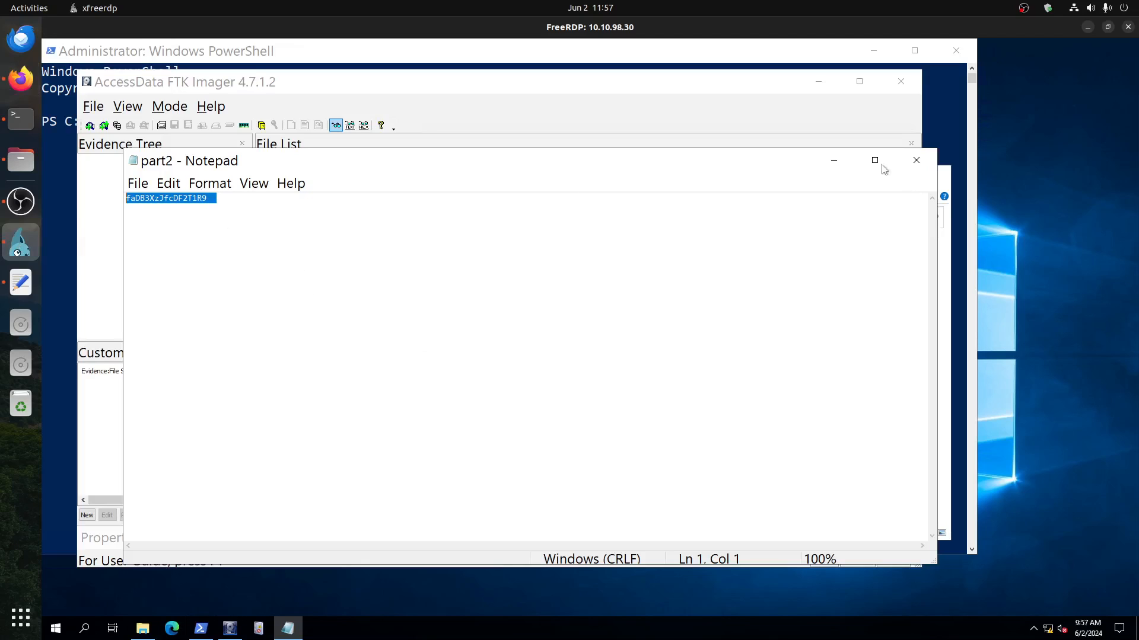
pyautogui.click(833, 162)
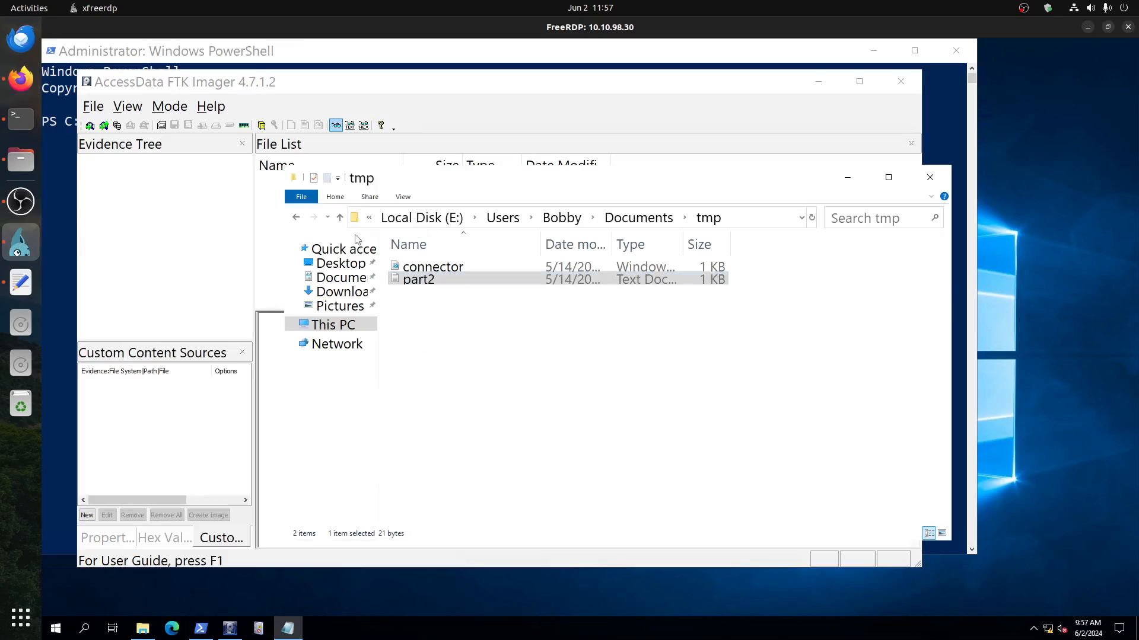
pyautogui.rightClick(441, 268)
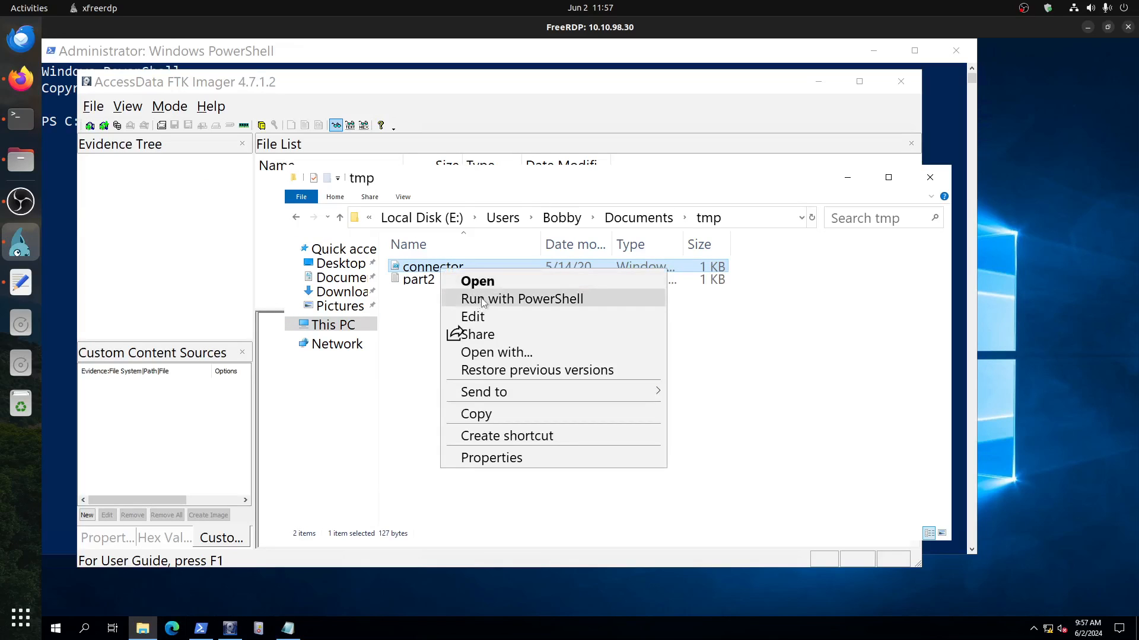
pyautogui.click(507, 353)
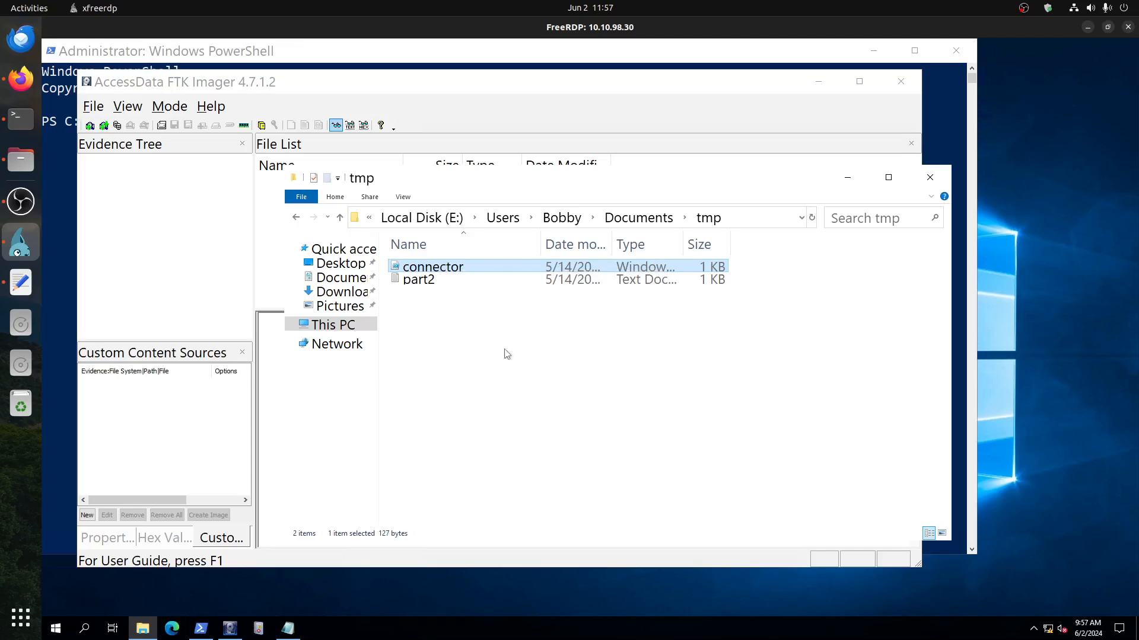
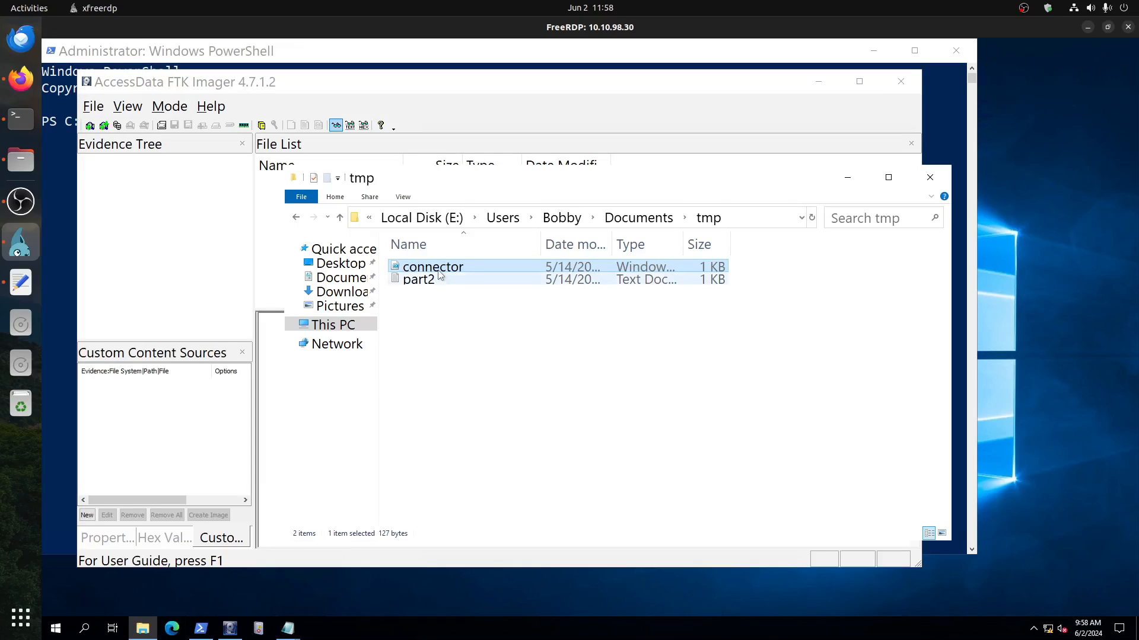
# Step: Read the hint for the suspicious binary question on the Dead End? room page and close it
pyautogui.click(21, 78)
pyautogui.click(915, 396)
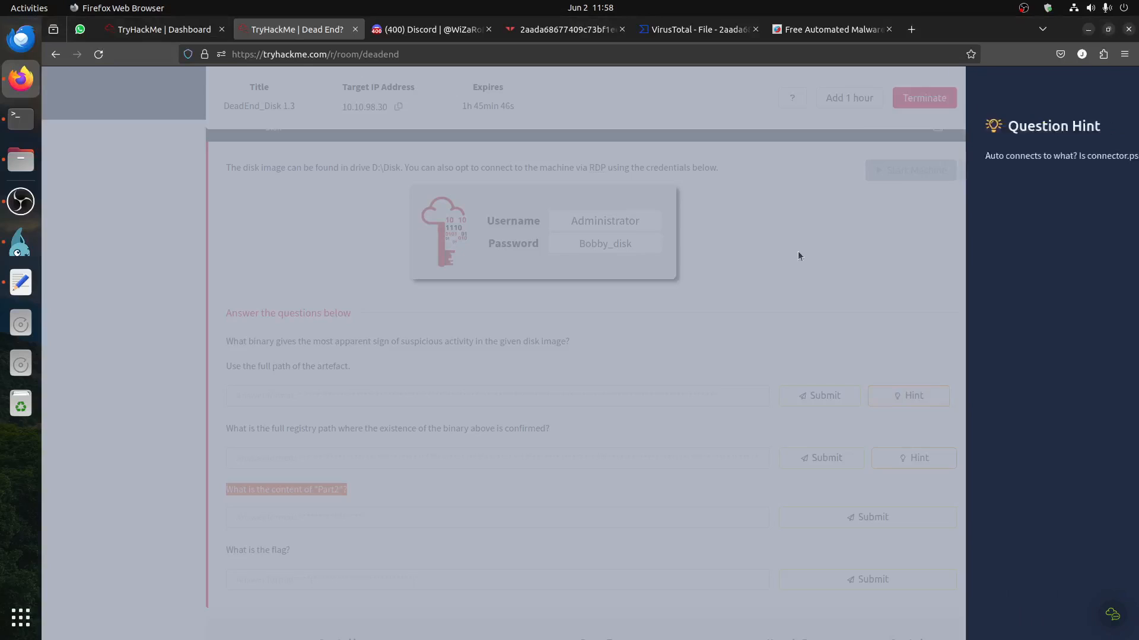
pyautogui.click(555, 289)
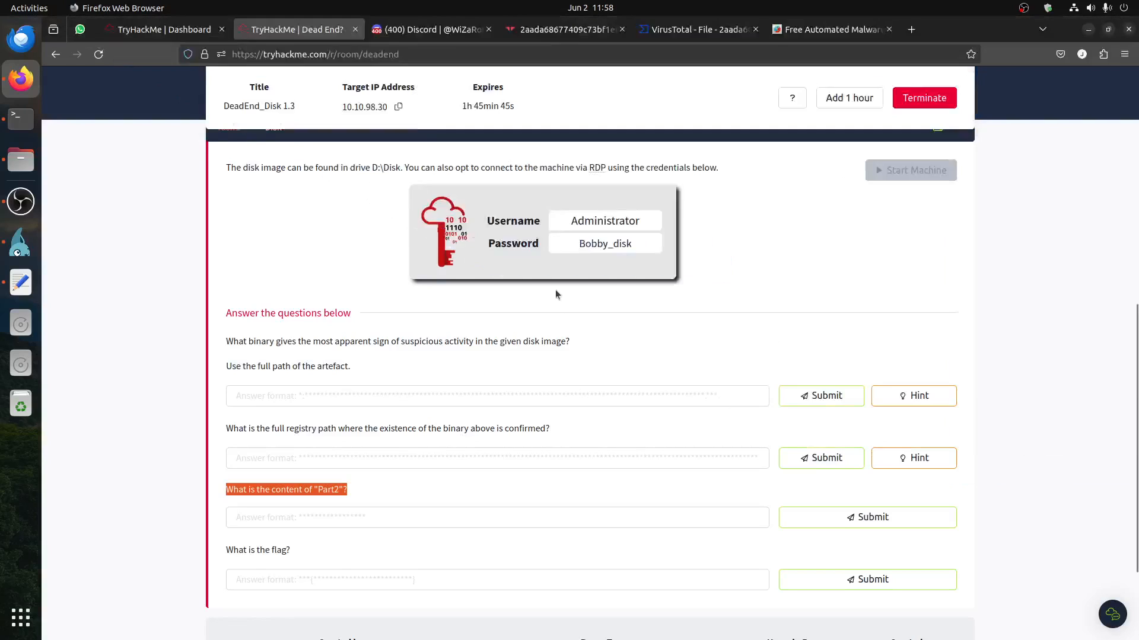
# Step: Back in the remote session, browse Documents\Anti-stress, view the 15 KB image starting with ff17f06c538dbf8773 and close it
pyautogui.click(20, 243)
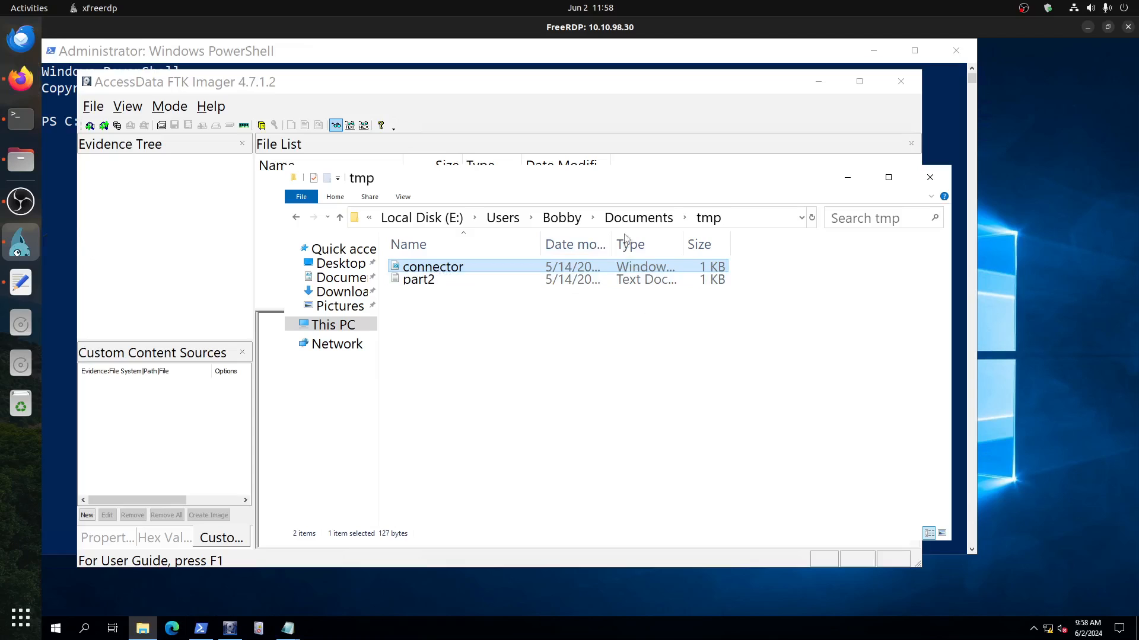
pyautogui.click(638, 221)
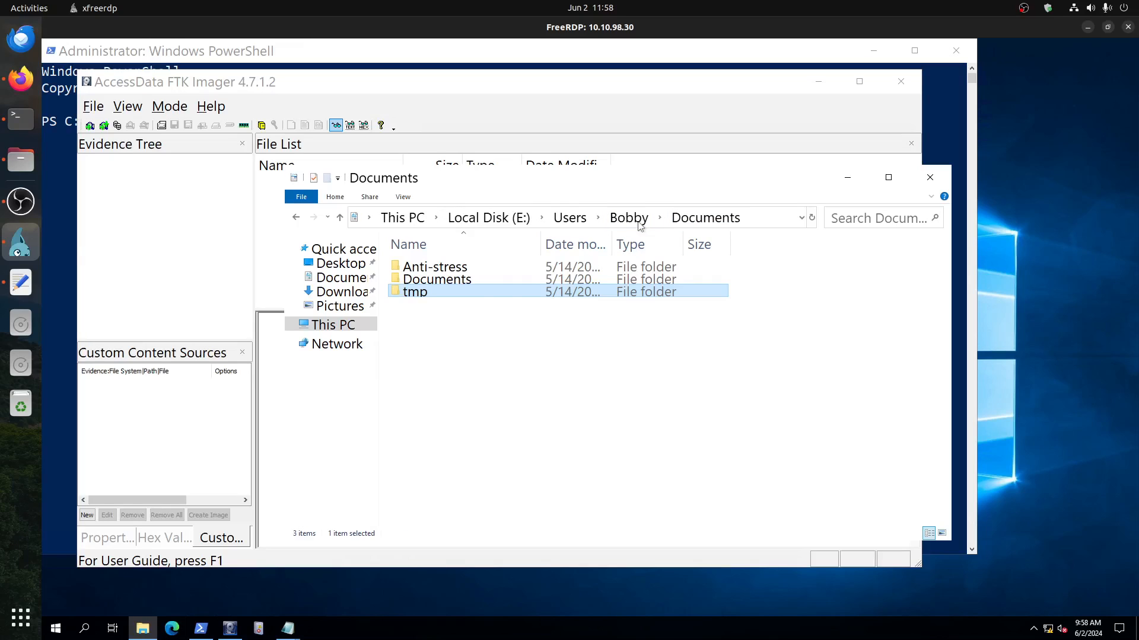
pyautogui.doubleClick(456, 273)
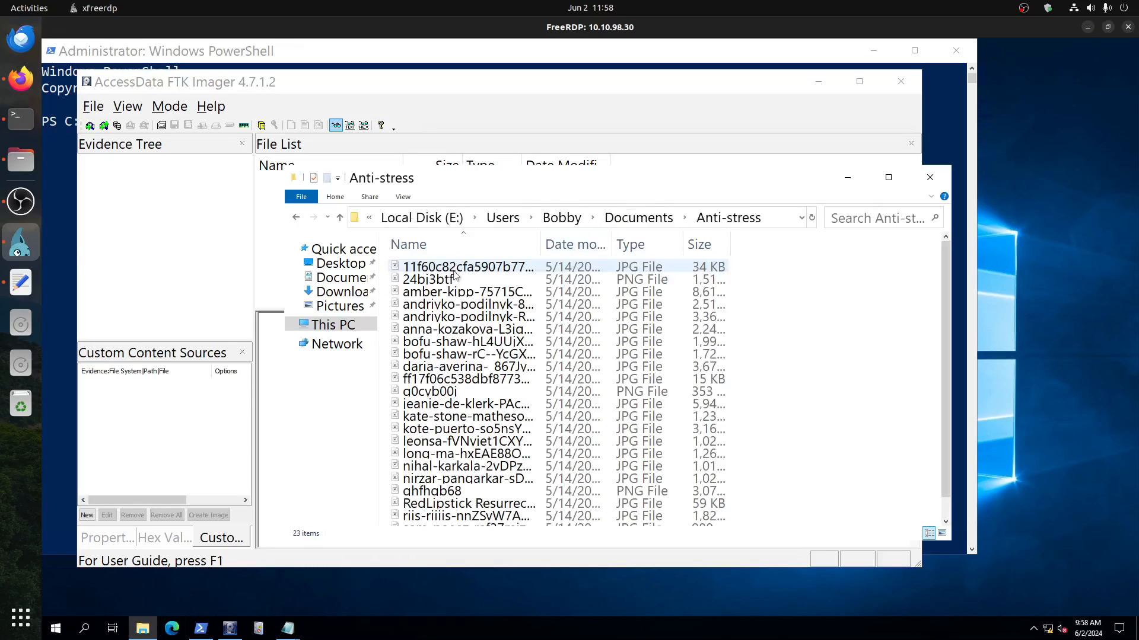
pyautogui.moveTo(491, 394)
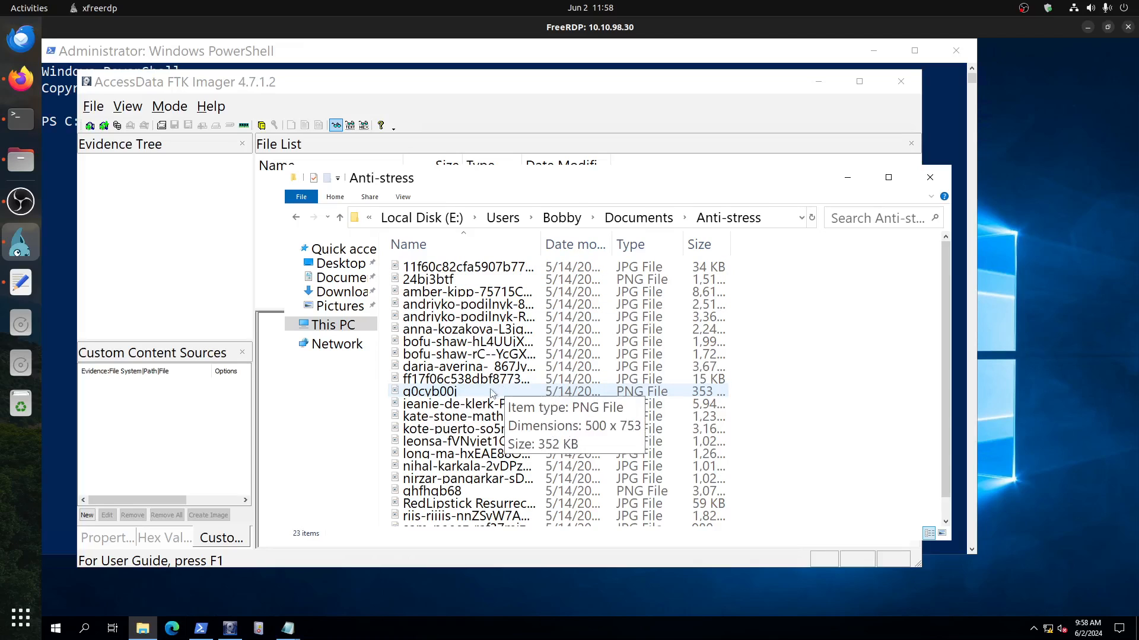
pyautogui.click(436, 380)
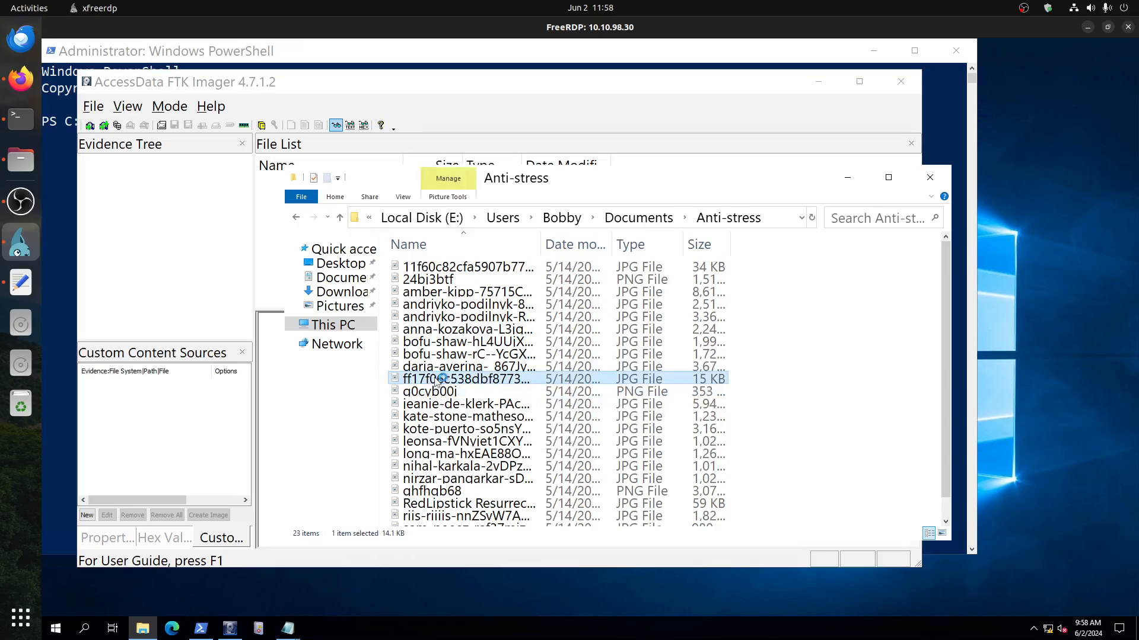
pyautogui.doubleClick(436, 379)
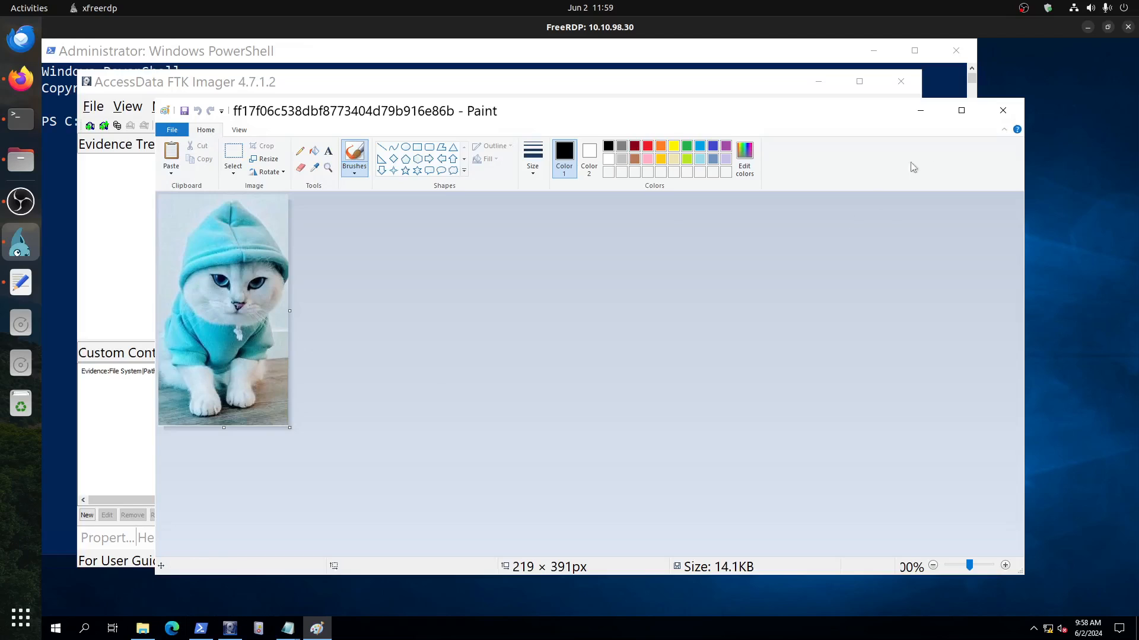
pyautogui.click(1003, 111)
pyautogui.scroll(-1, 468, 415)
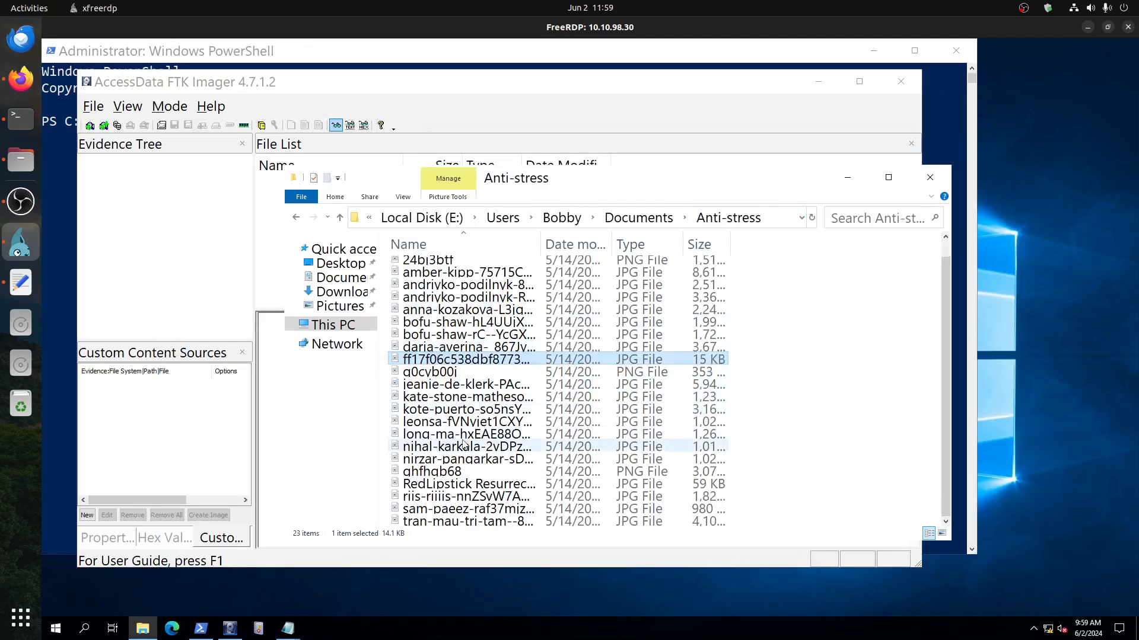
# Step: View the Anti-stress image ending in 2vDPzxAK2Lk-unsplash at 25% zoom, view RedLipstick Resurrected, and close both
pyautogui.click(465, 445)
pyautogui.doubleClick(465, 446)
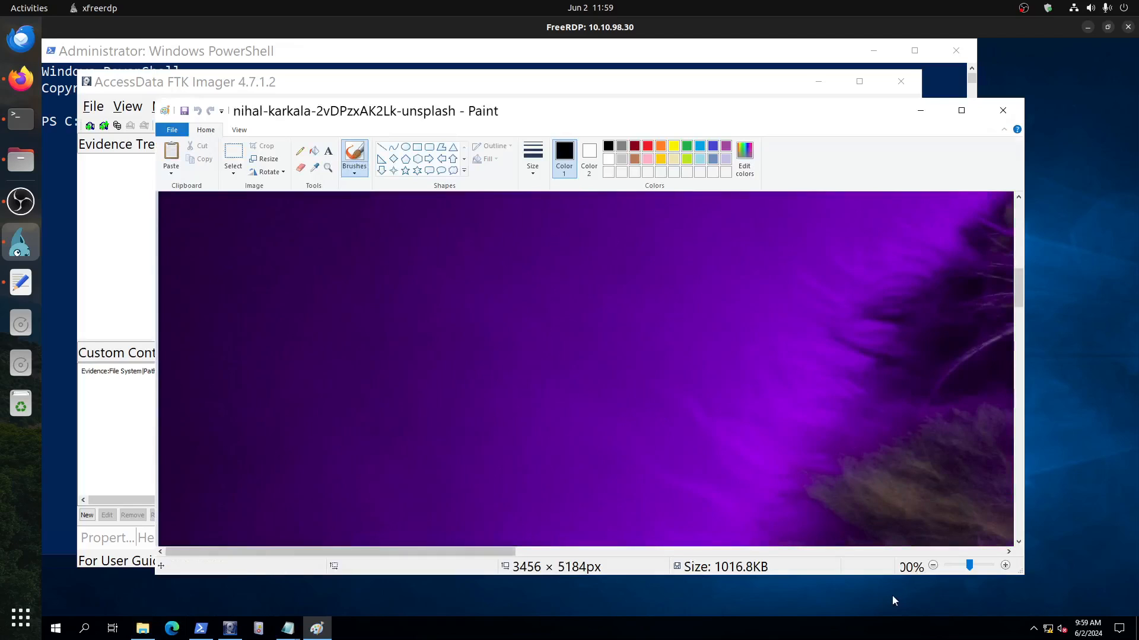
pyautogui.moveTo(969, 565); pyautogui.dragTo(950, 566)
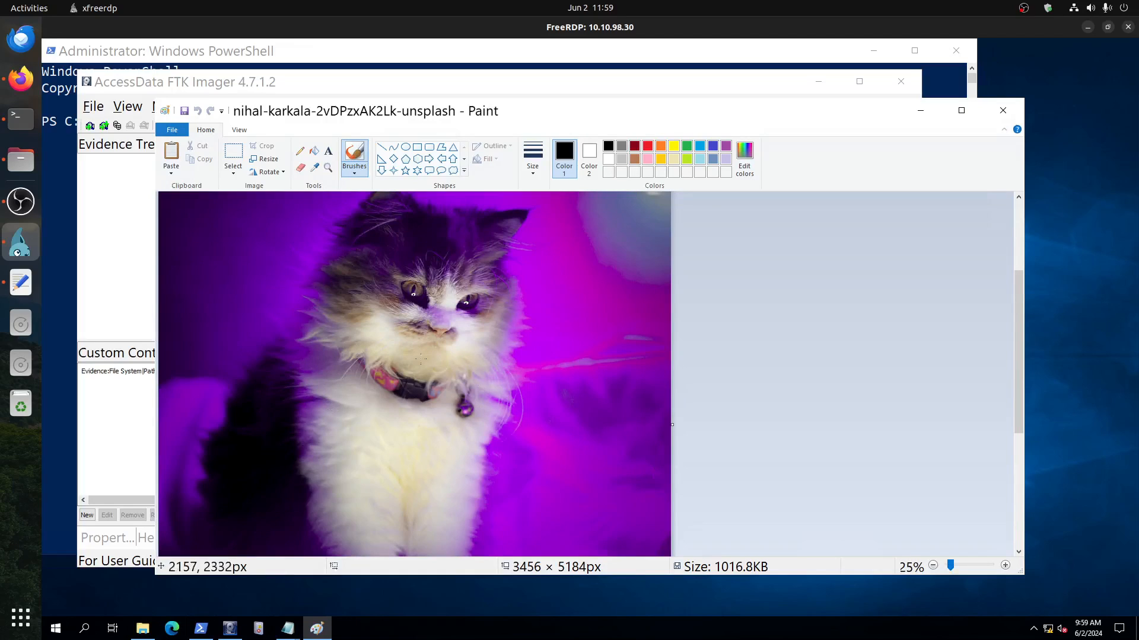
pyautogui.click(1003, 111)
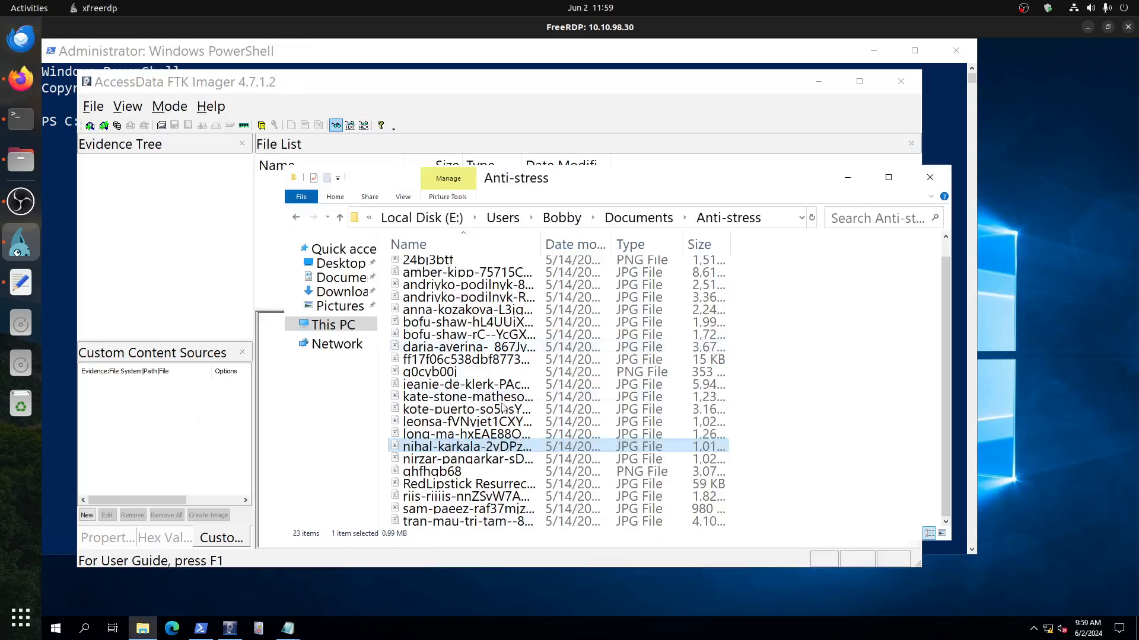
pyautogui.click(452, 483)
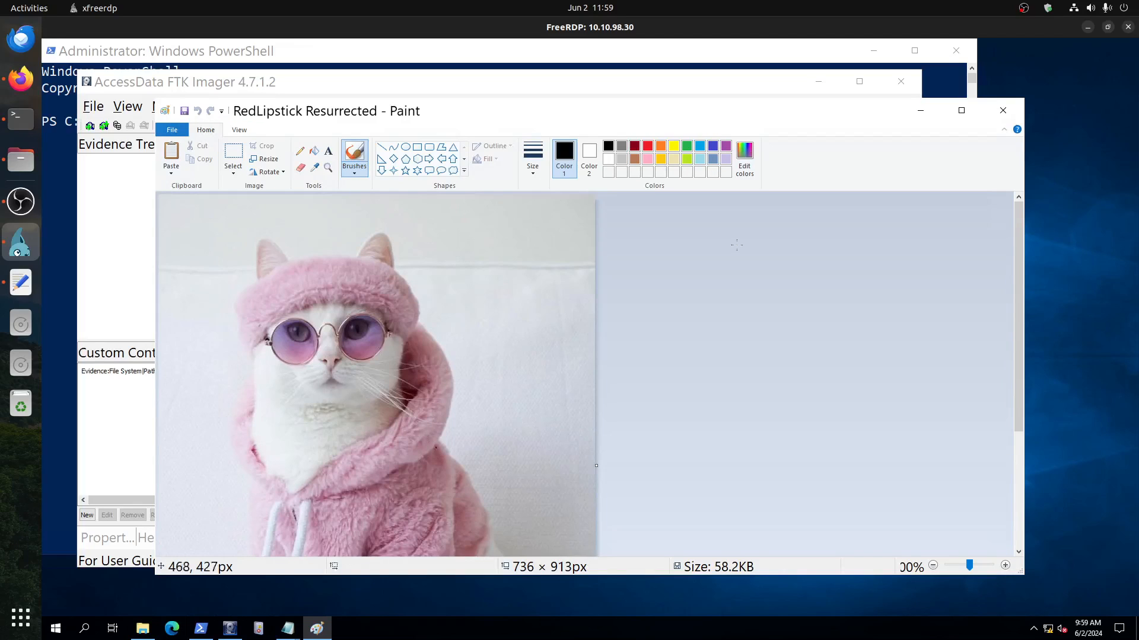
pyautogui.click(1000, 112)
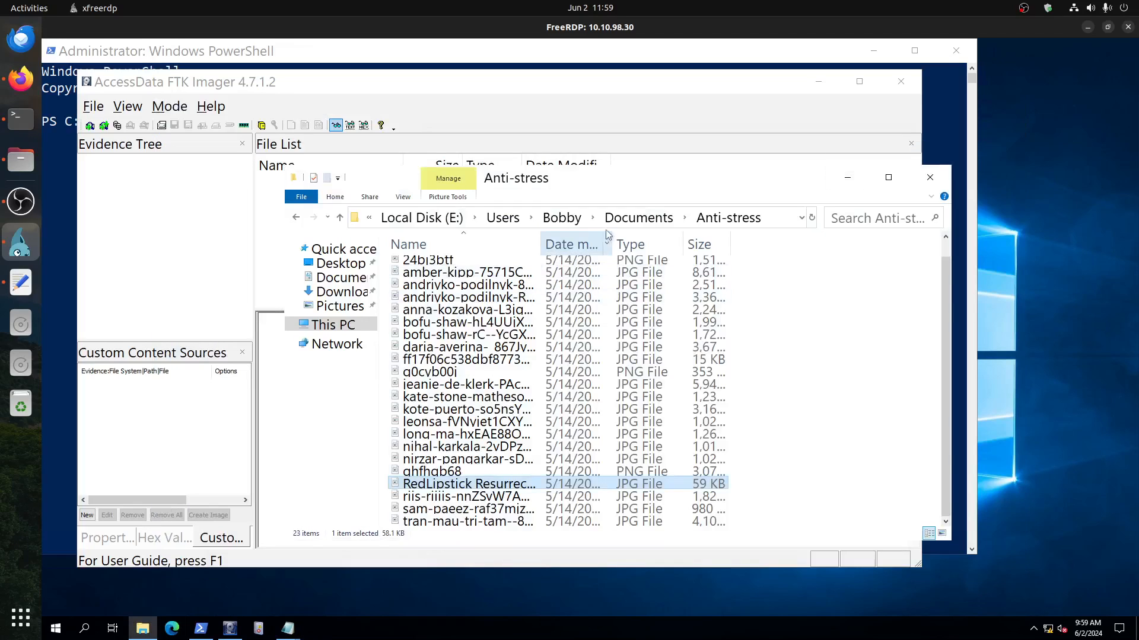
# Step: Go back up to the user's profile folder and browse AppData\Local\Temp\3 for suspicious files
pyautogui.click(562, 221)
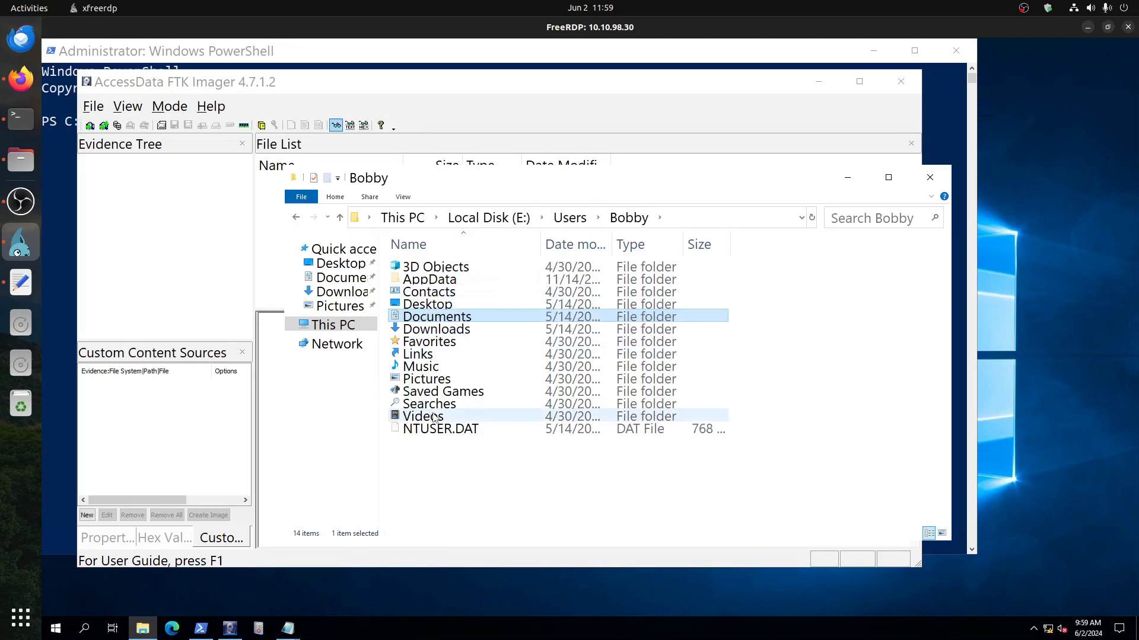
pyautogui.doubleClick(432, 278)
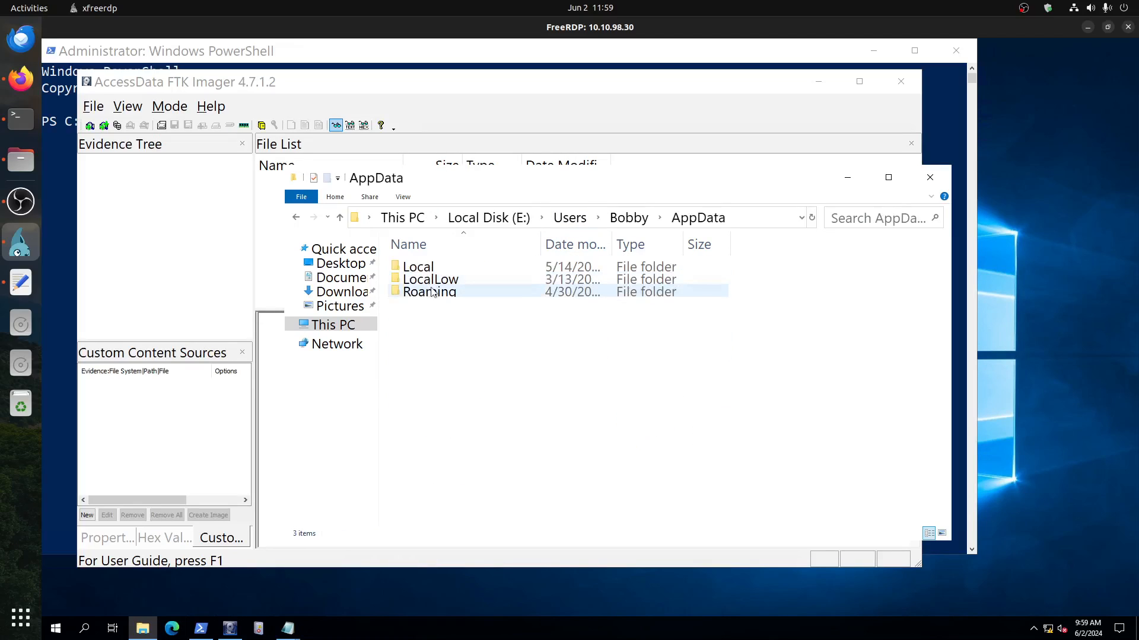
pyautogui.doubleClick(431, 268)
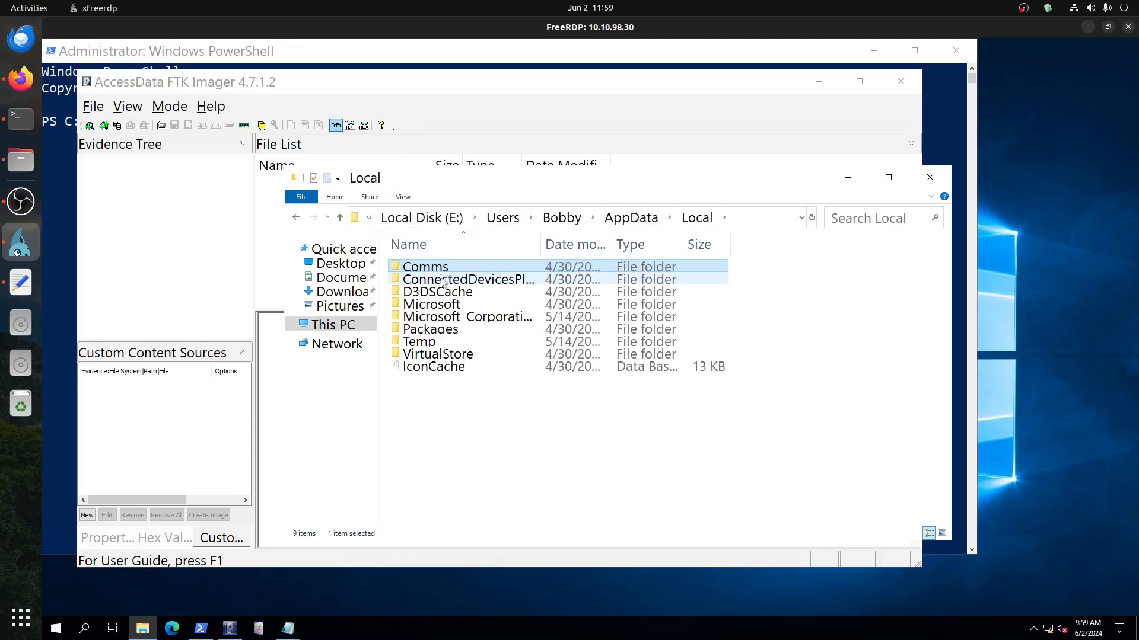
pyautogui.doubleClick(430, 341)
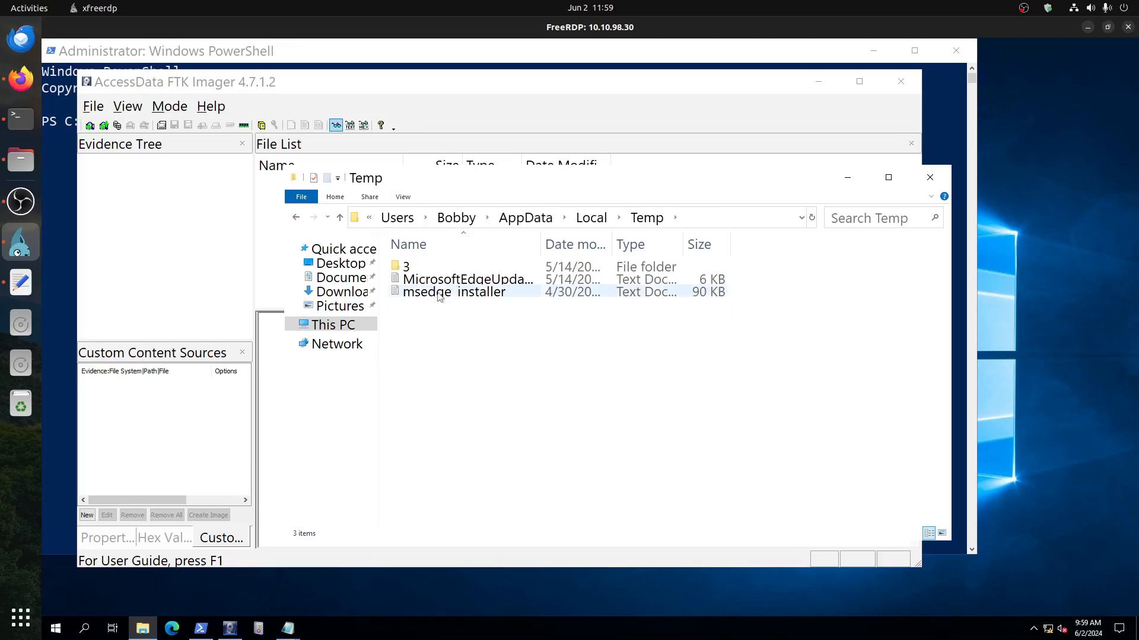
pyautogui.doubleClick(433, 267)
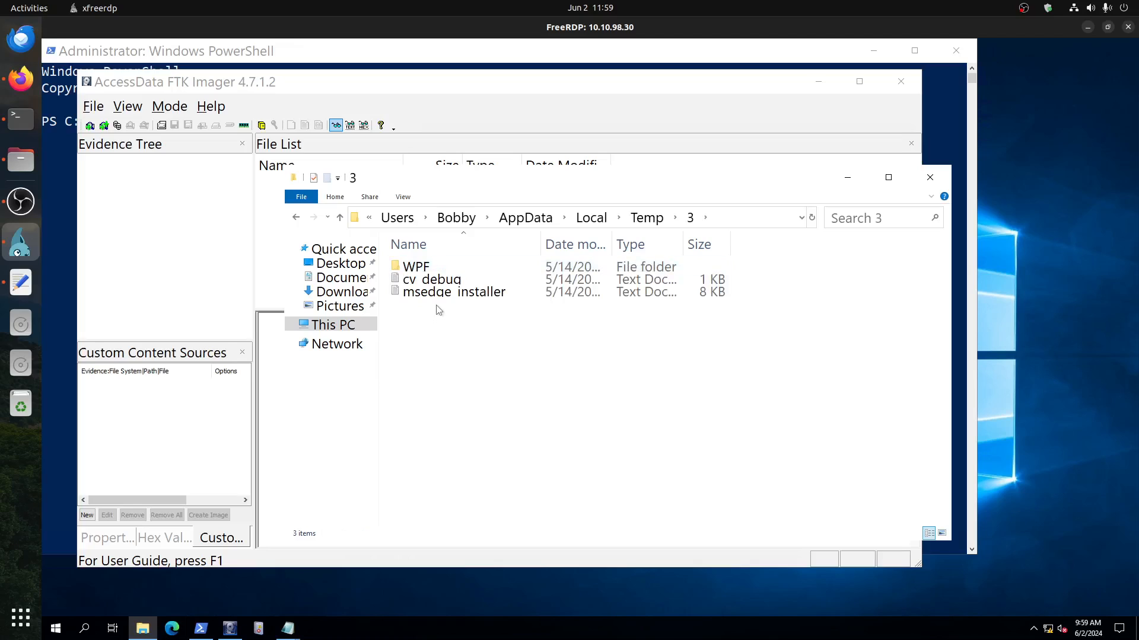
# Step: Return to E:\Users, open the Administrator profile and check its Desktop and Documents folders
pyautogui.click(526, 218)
pyautogui.click(489, 218)
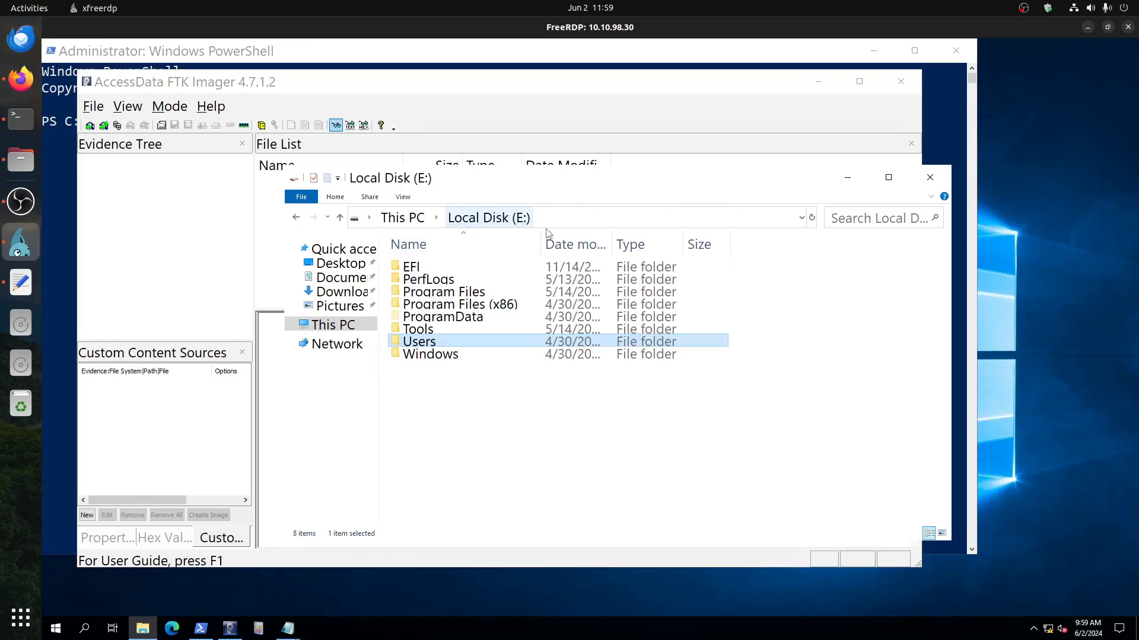
pyautogui.doubleClick(415, 341)
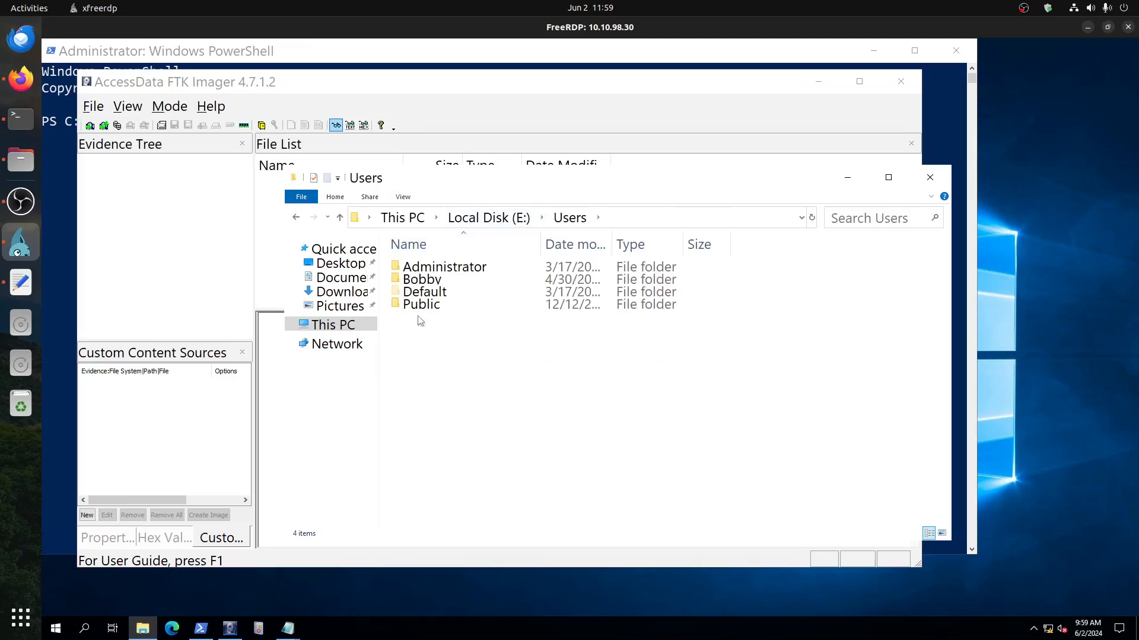
pyautogui.click(441, 271)
pyautogui.press('Return')
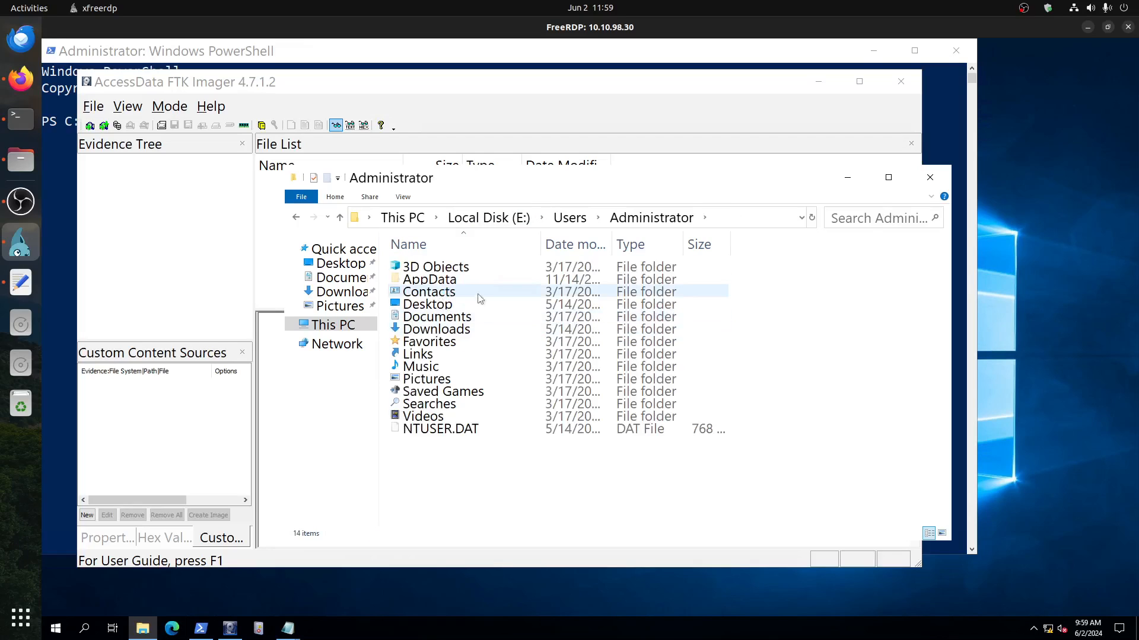
pyautogui.doubleClick(444, 306)
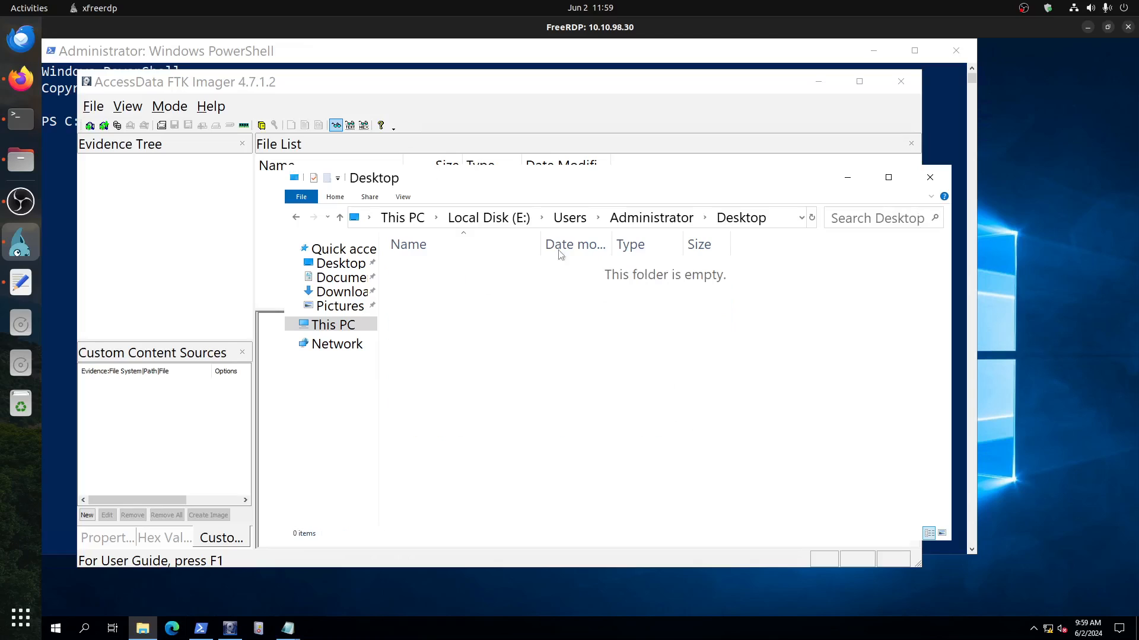
pyautogui.click(636, 223)
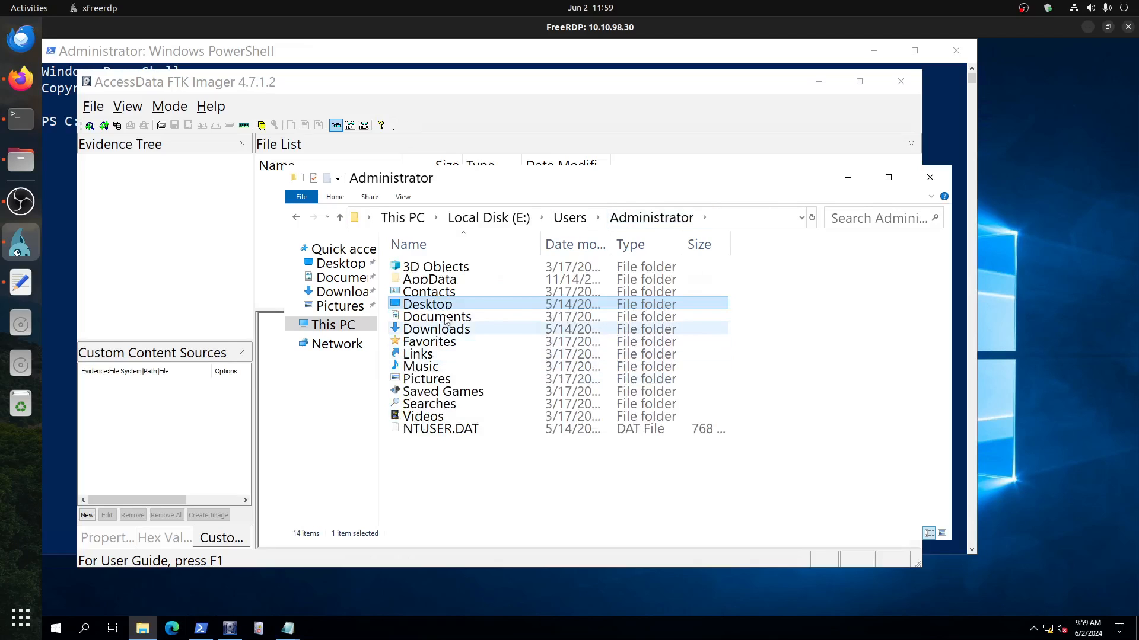
pyautogui.click(483, 320)
pyautogui.doubleClick(486, 322)
pyautogui.click(589, 220)
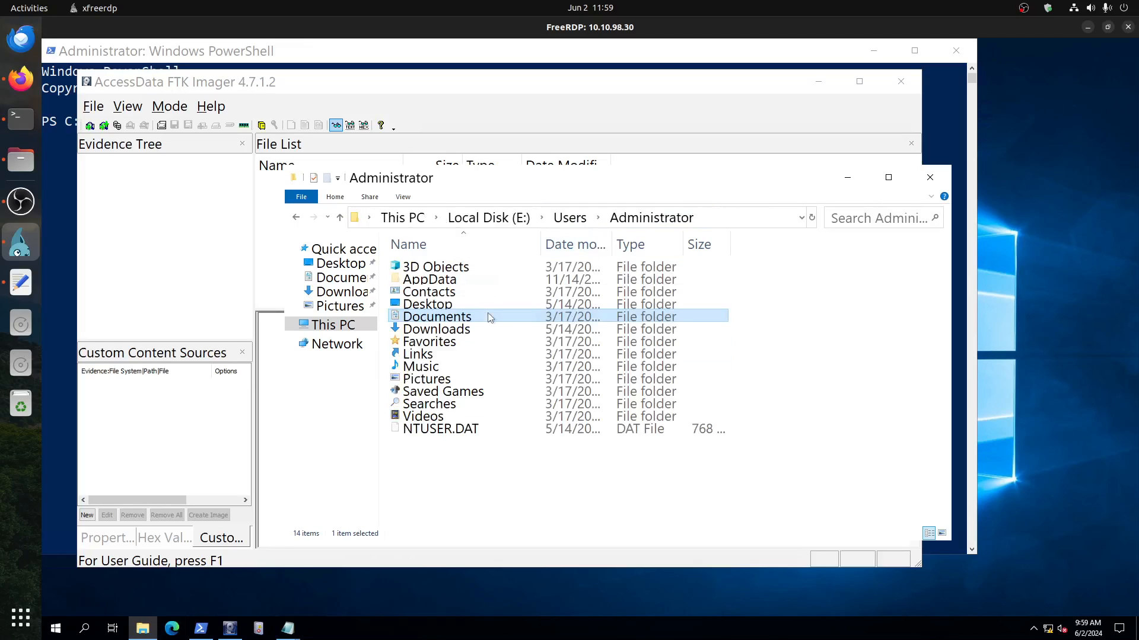
# Step: Browse the Administrator profile's AppData\Local\Temp\2 folder for suspicious files
pyautogui.doubleClick(430, 280)
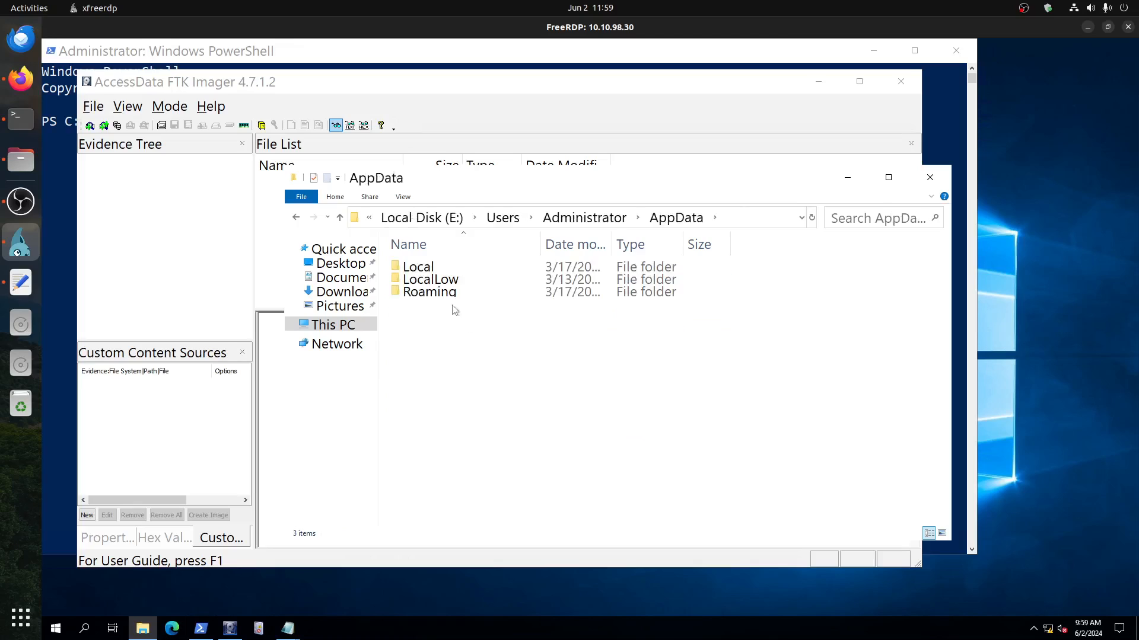
pyautogui.doubleClick(425, 270)
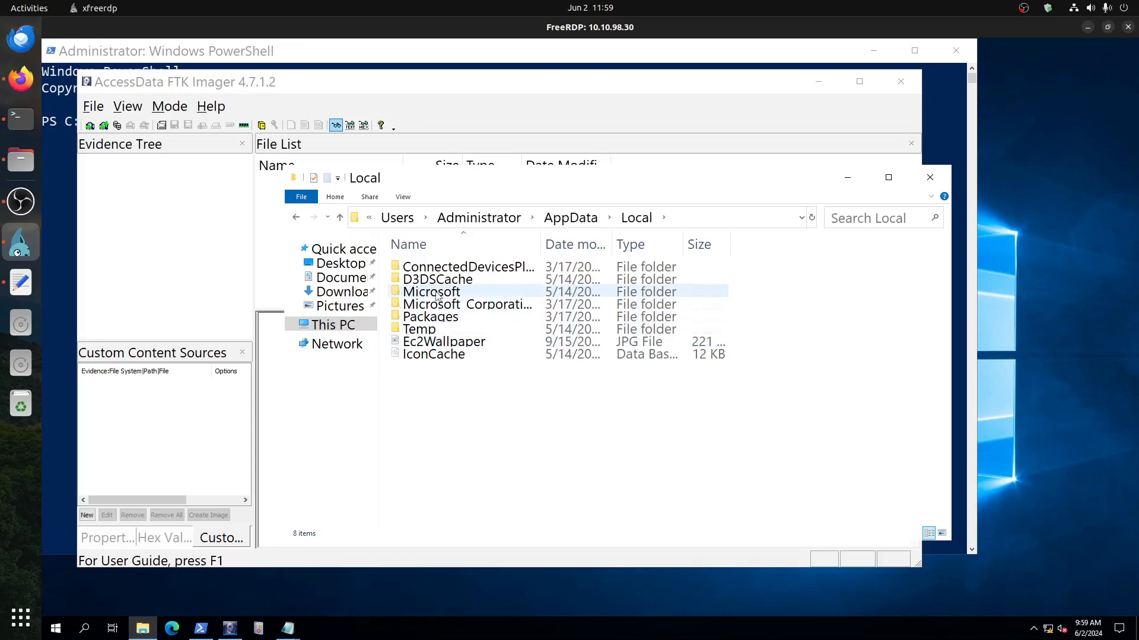
pyautogui.doubleClick(421, 329)
pyautogui.doubleClick(406, 268)
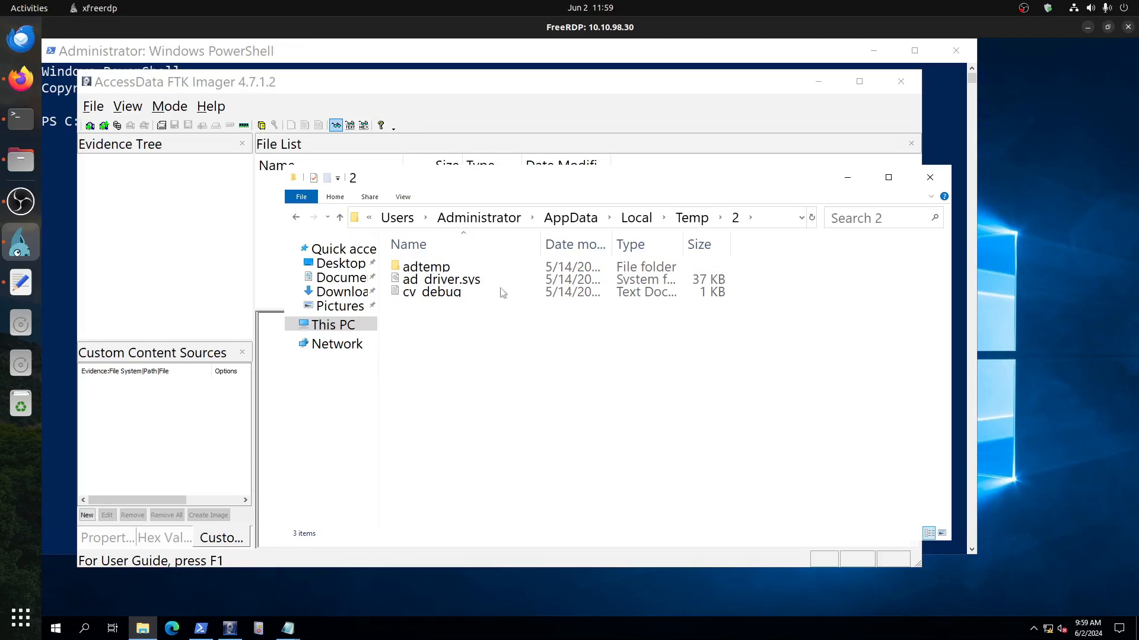
# Step: Navigate back to Local Disk (E:) and open the Windows\System32\config folder
pyautogui.click(398, 218)
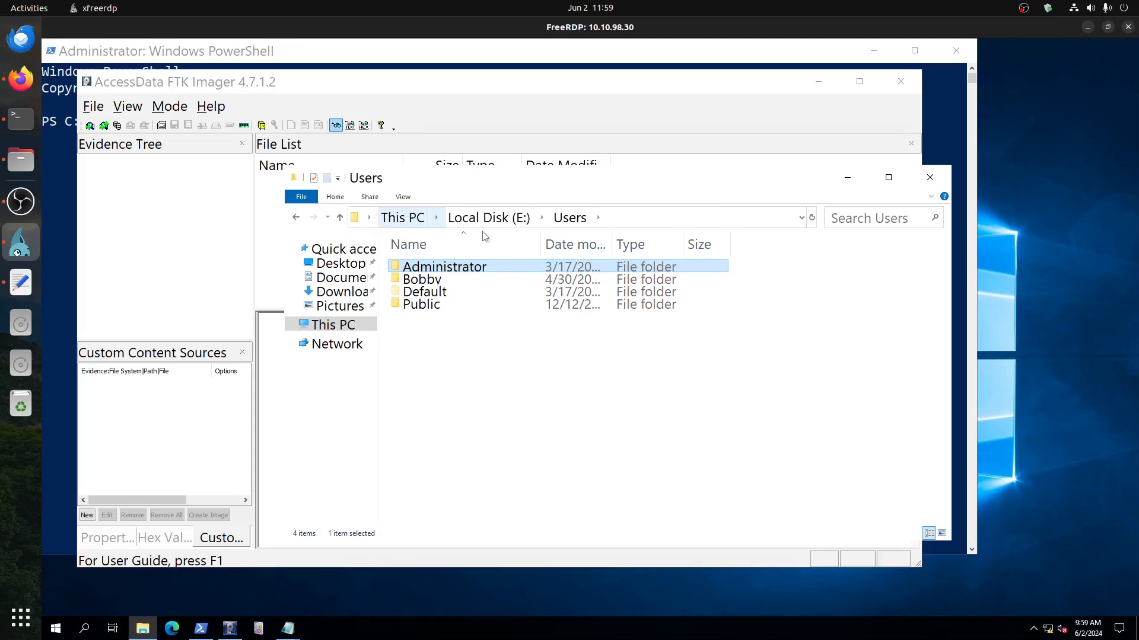
pyautogui.click(413, 219)
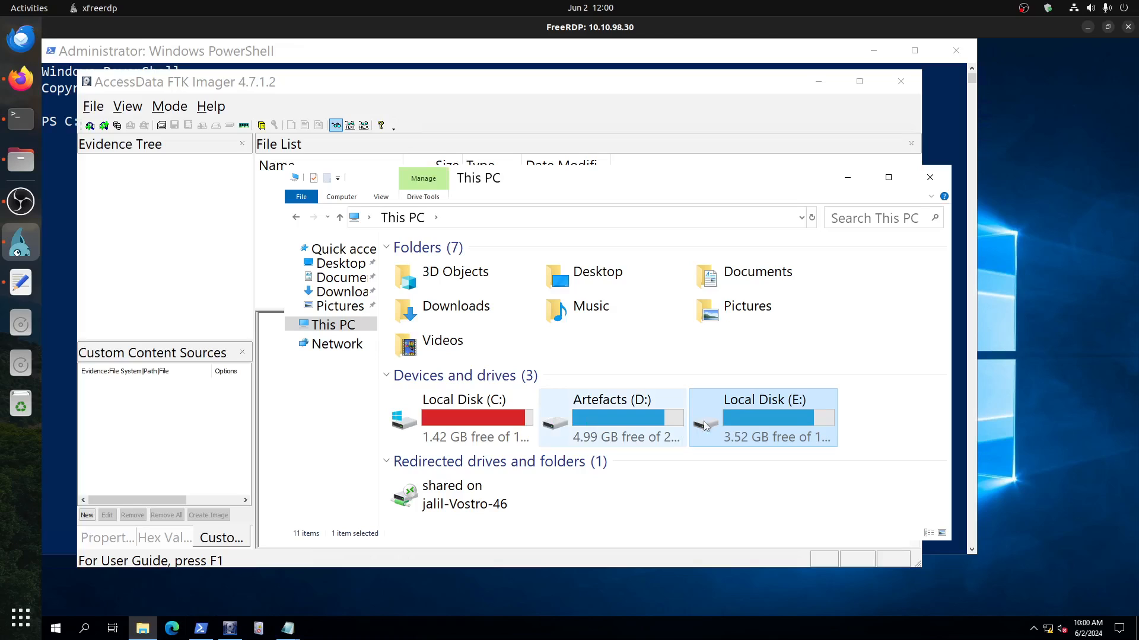
pyautogui.doubleClick(729, 412)
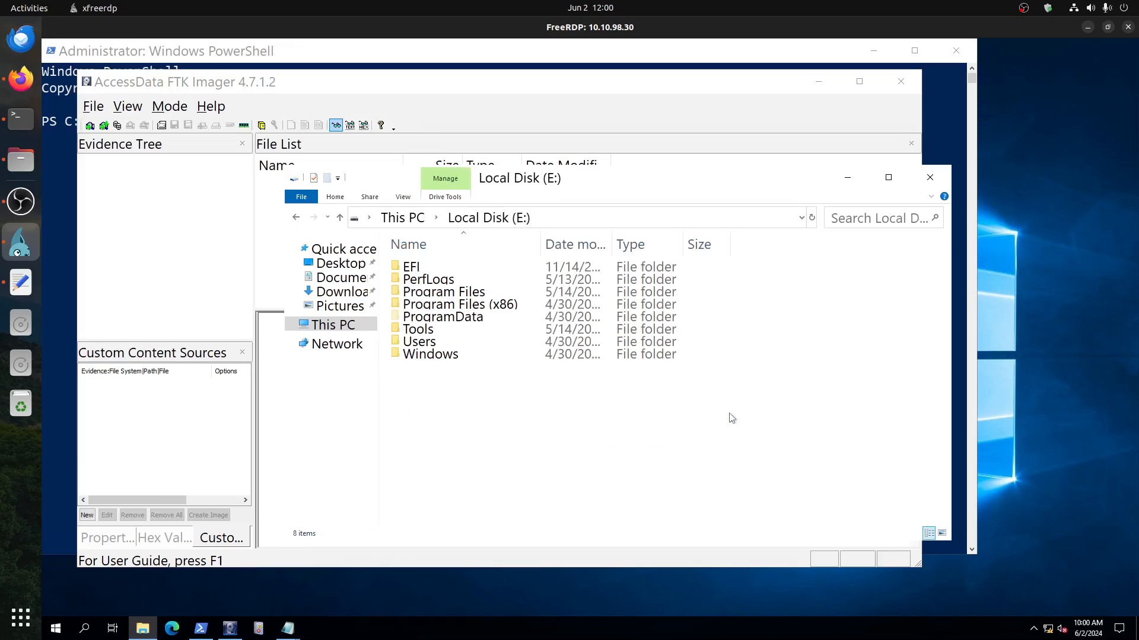
pyautogui.doubleClick(432, 356)
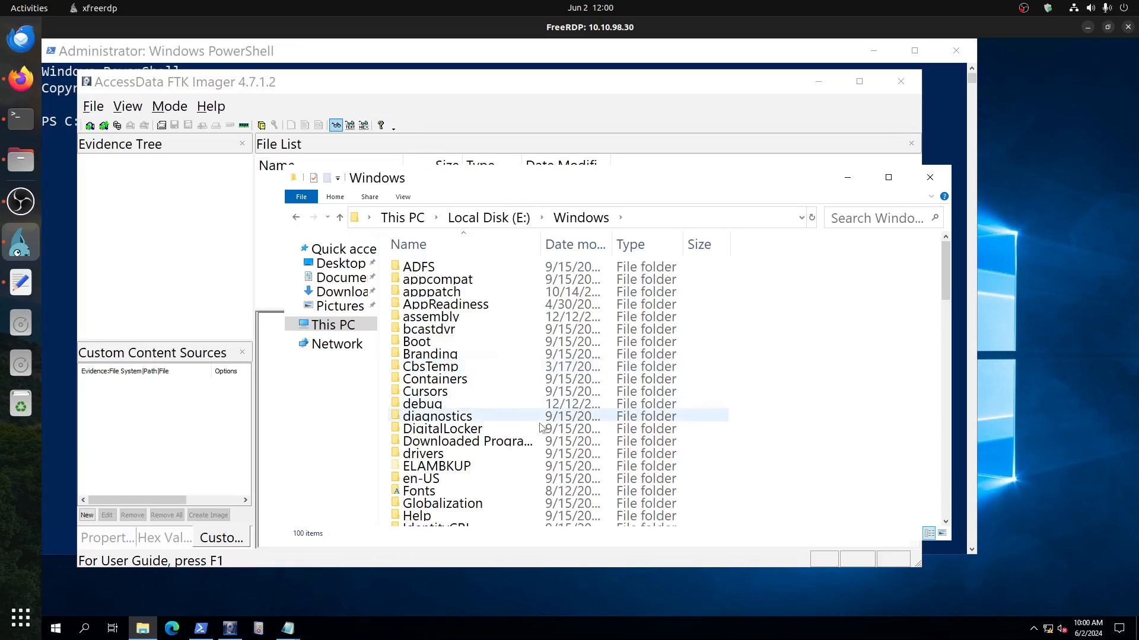
pyautogui.scroll(-8, 541, 427)
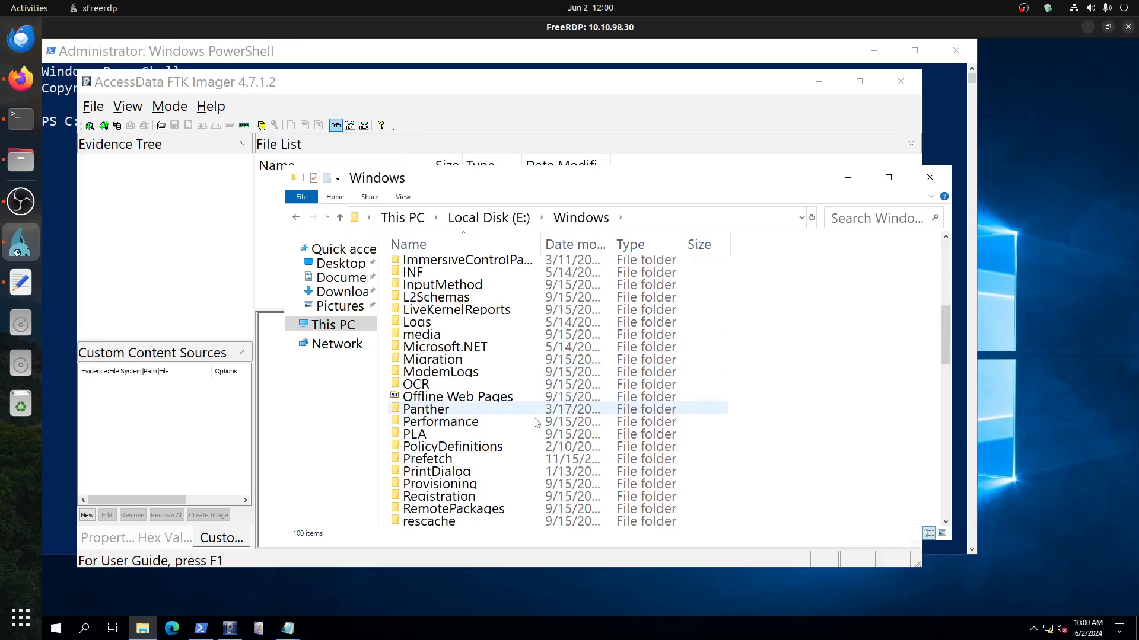
pyautogui.scroll(-6, 538, 418)
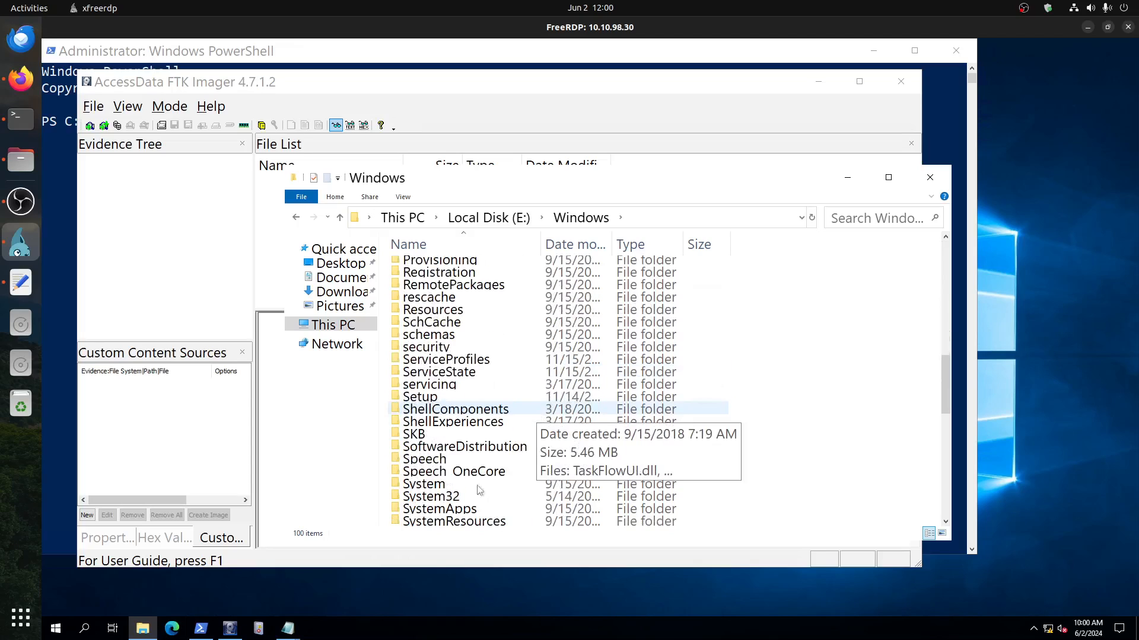
pyautogui.doubleClick(430, 498)
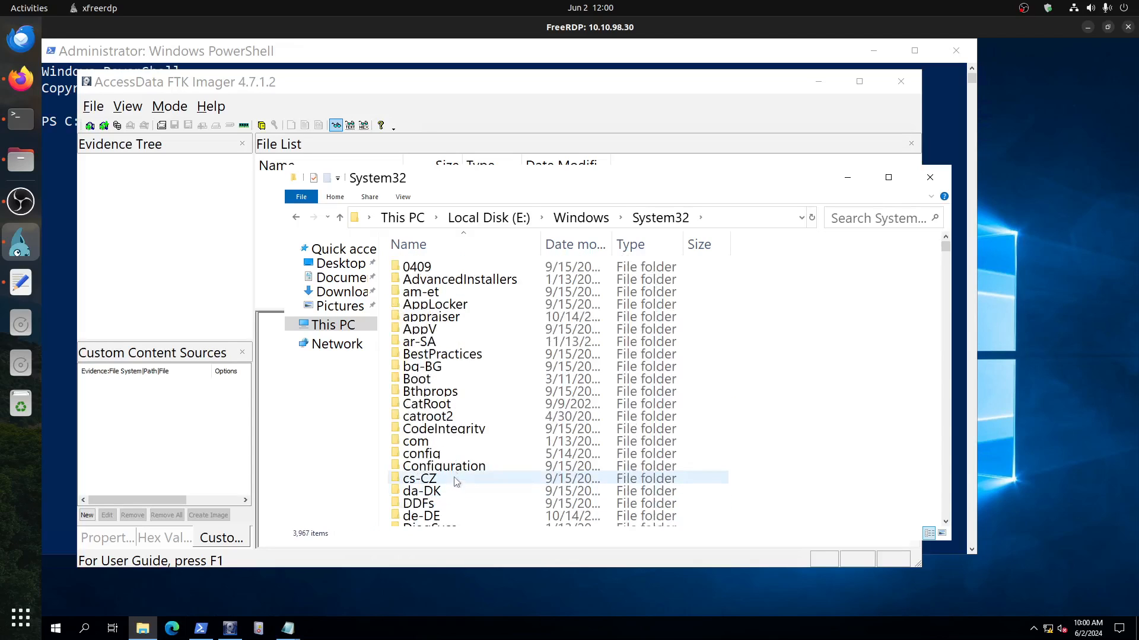
pyautogui.doubleClick(449, 455)
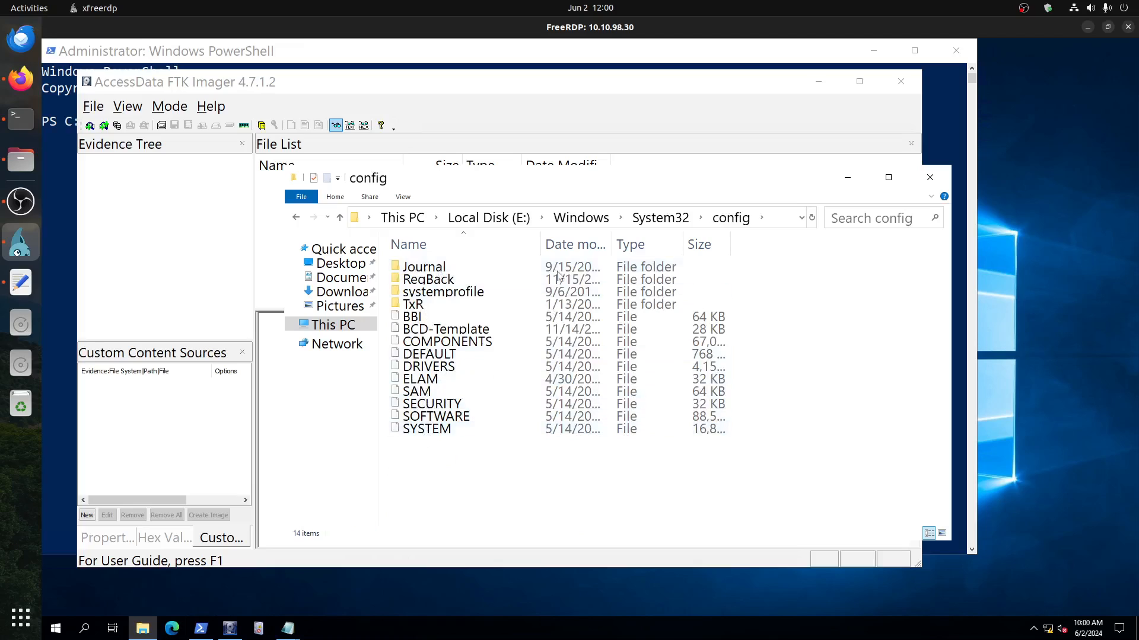
# Step: Copy the SOFTWARE file from E:\Windows\System32\config to the remote desktop
pyautogui.rightClick(448, 418)
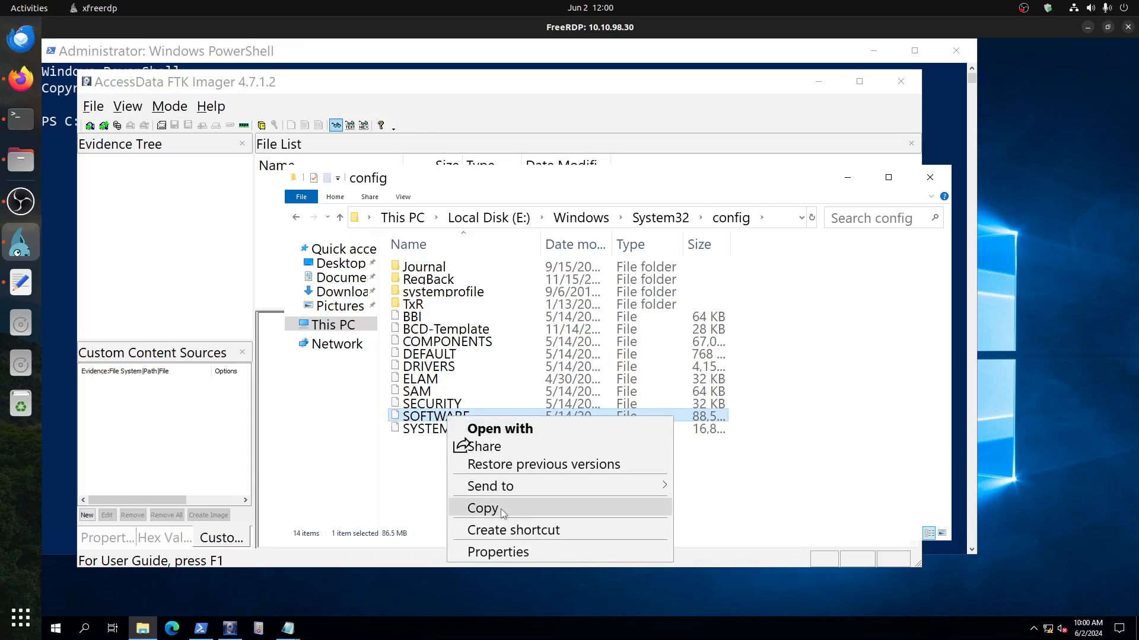
pyautogui.click(501, 509)
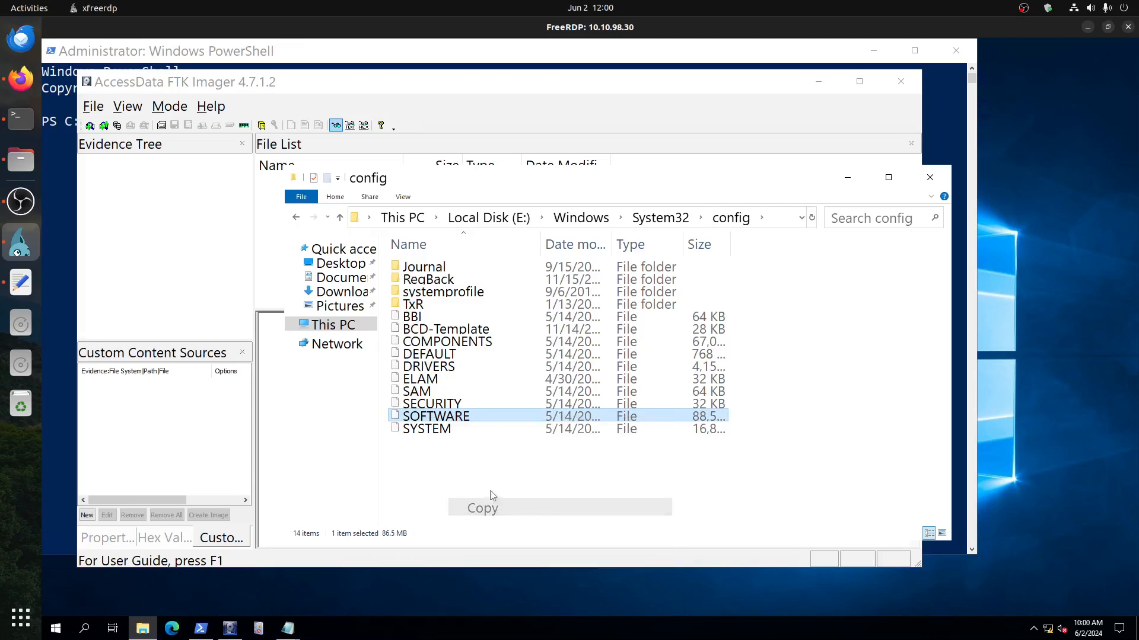
pyautogui.rightClick(1034, 229)
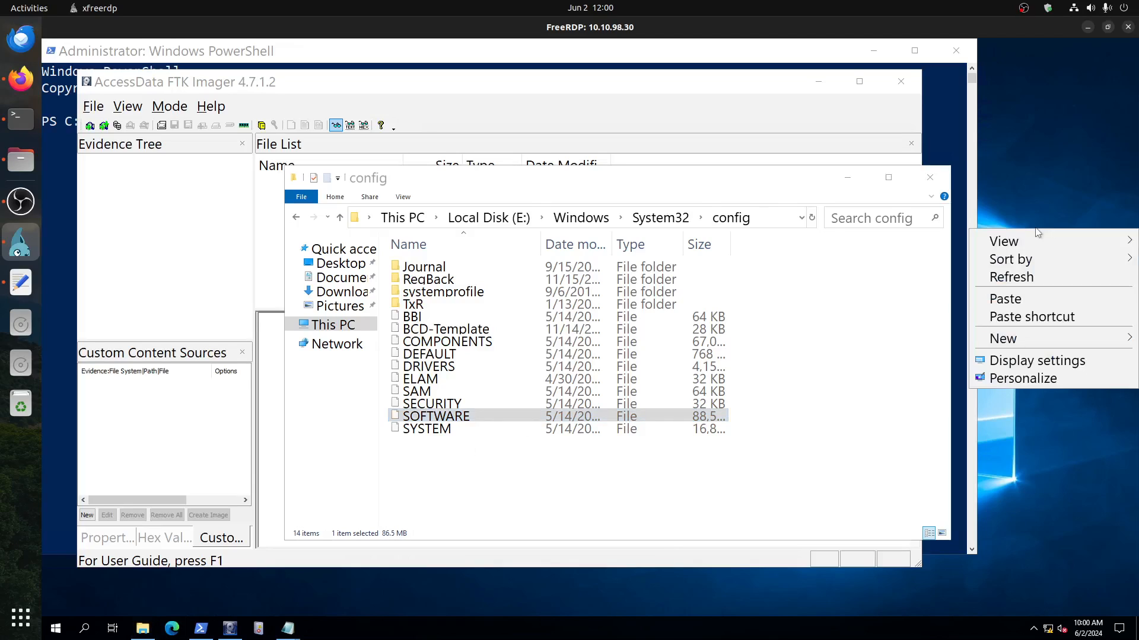
pyautogui.click(1031, 301)
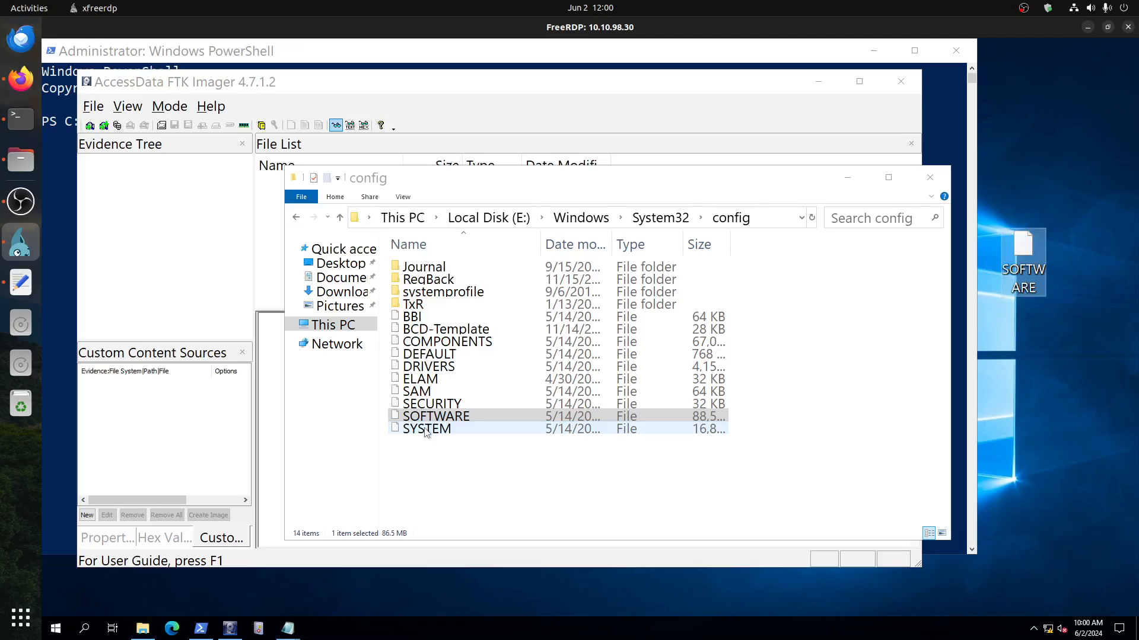
# Step: Copy the SECURITY file from the config folder to the remote desktop
pyautogui.click(426, 404)
pyautogui.rightClick(426, 404)
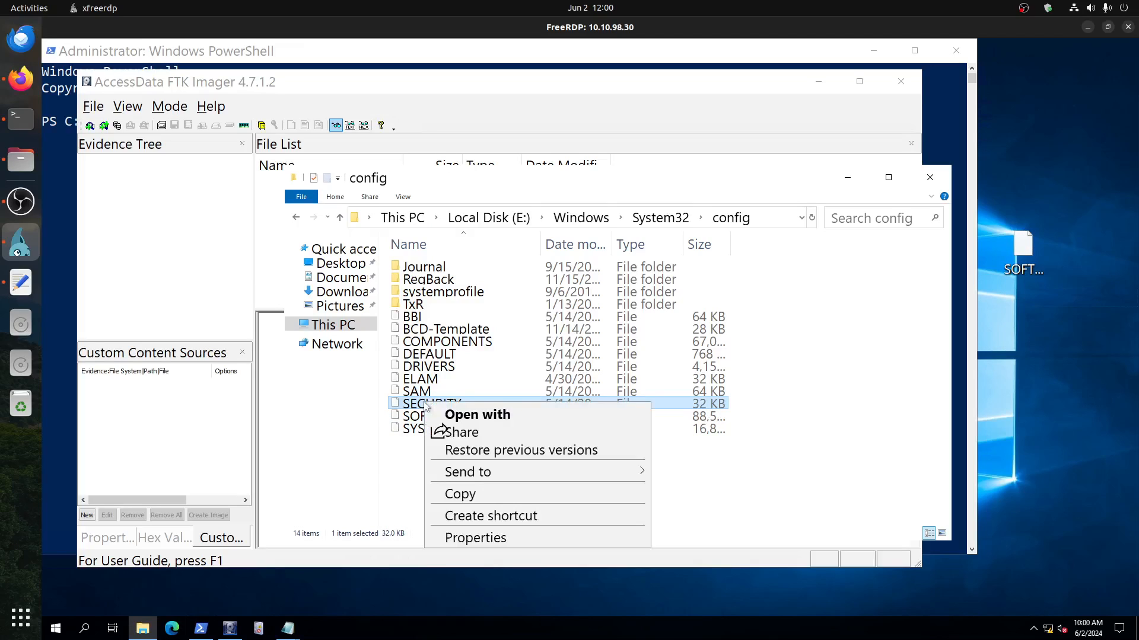
pyautogui.click(481, 492)
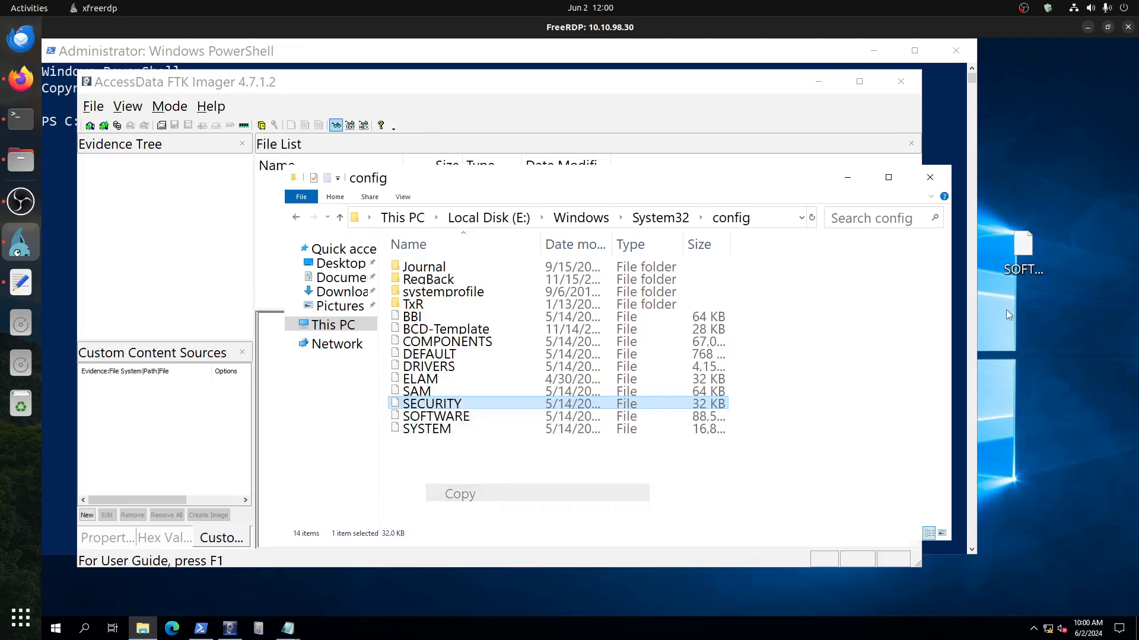
pyautogui.rightClick(1065, 320)
pyautogui.click(1028, 389)
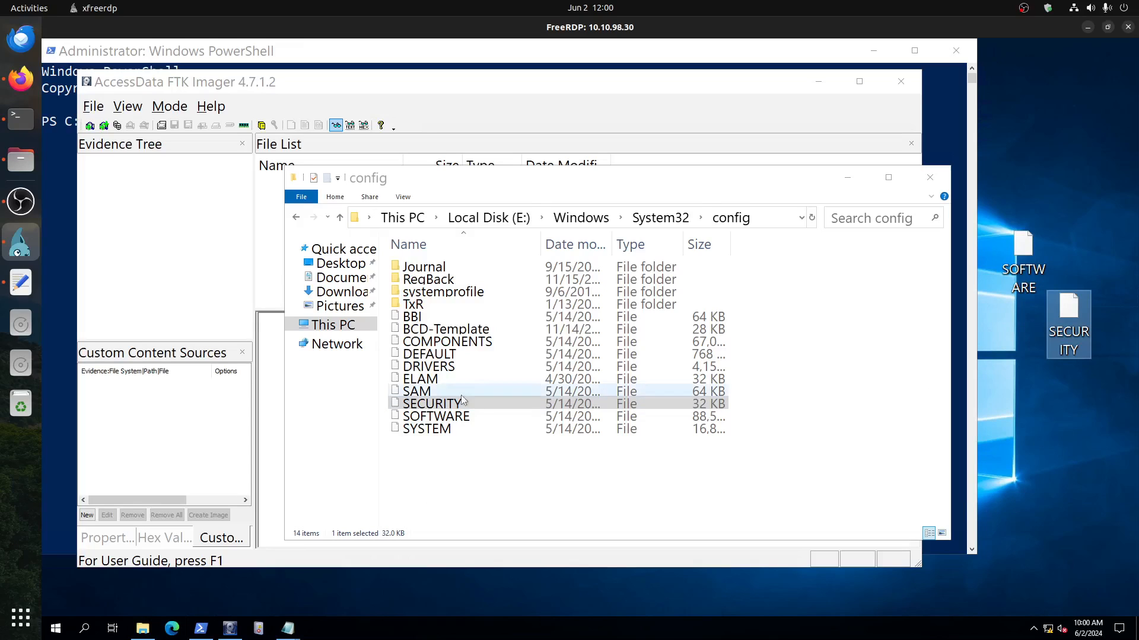
pyautogui.click(421, 397)
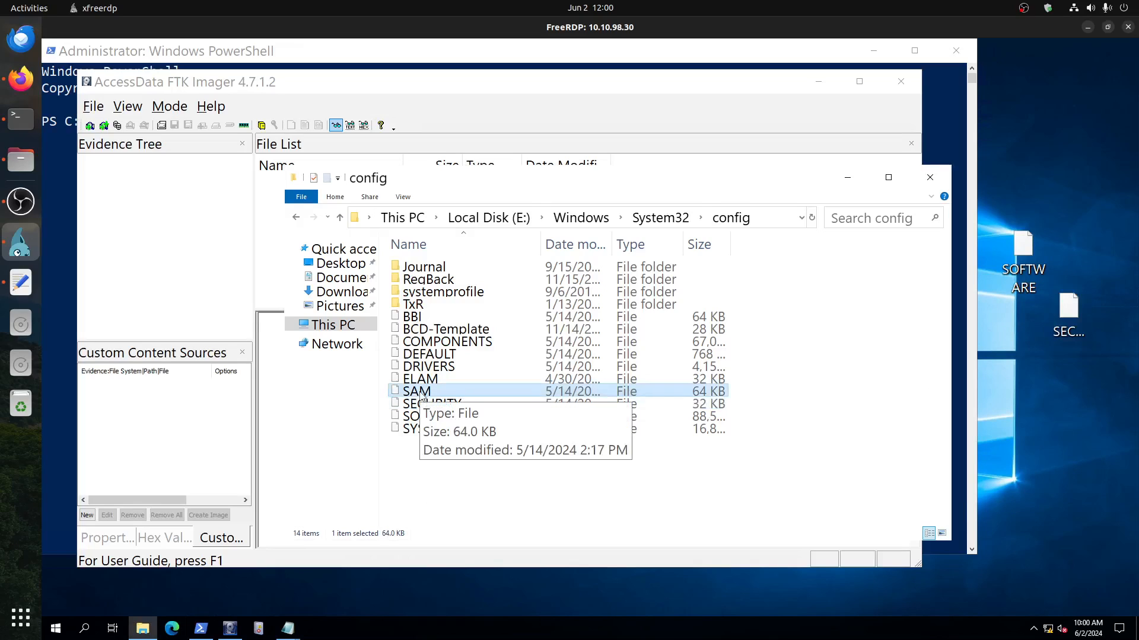
pyautogui.rightClick(408, 430)
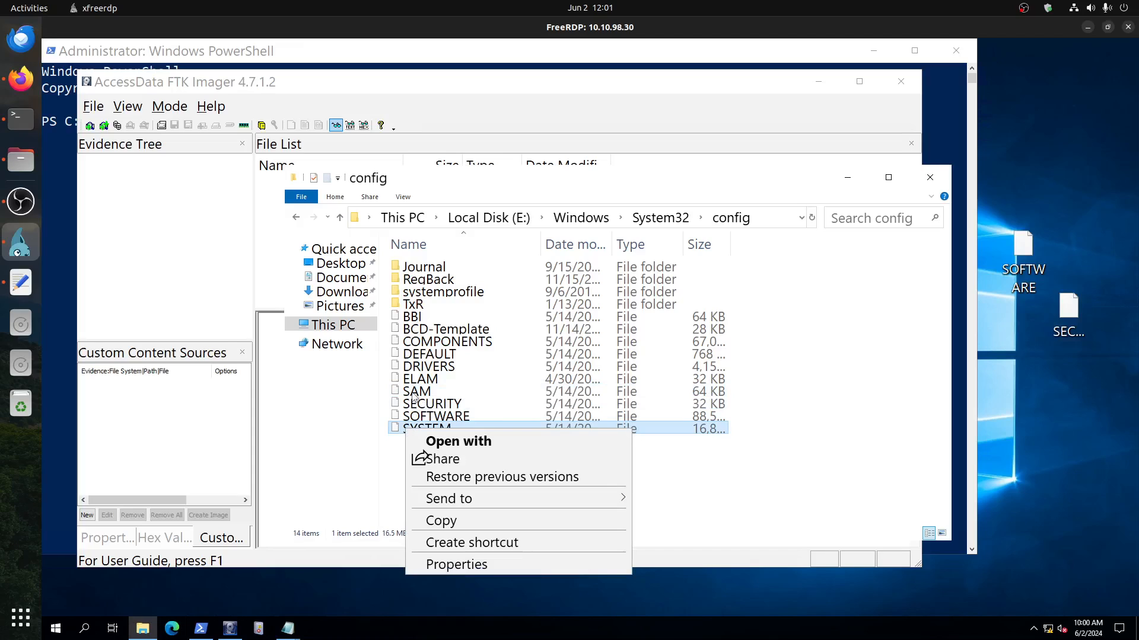
pyautogui.click(415, 396)
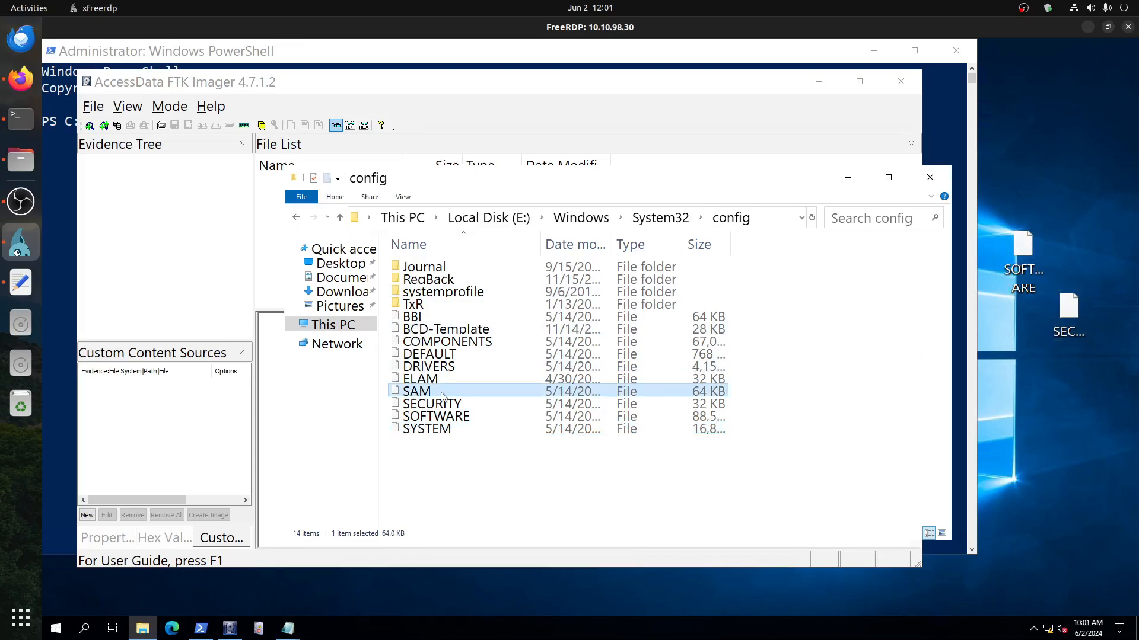
# Step: Go up to the E:\Windows\System32 folder and look through its subfolders for the event logs
pyautogui.click(661, 218)
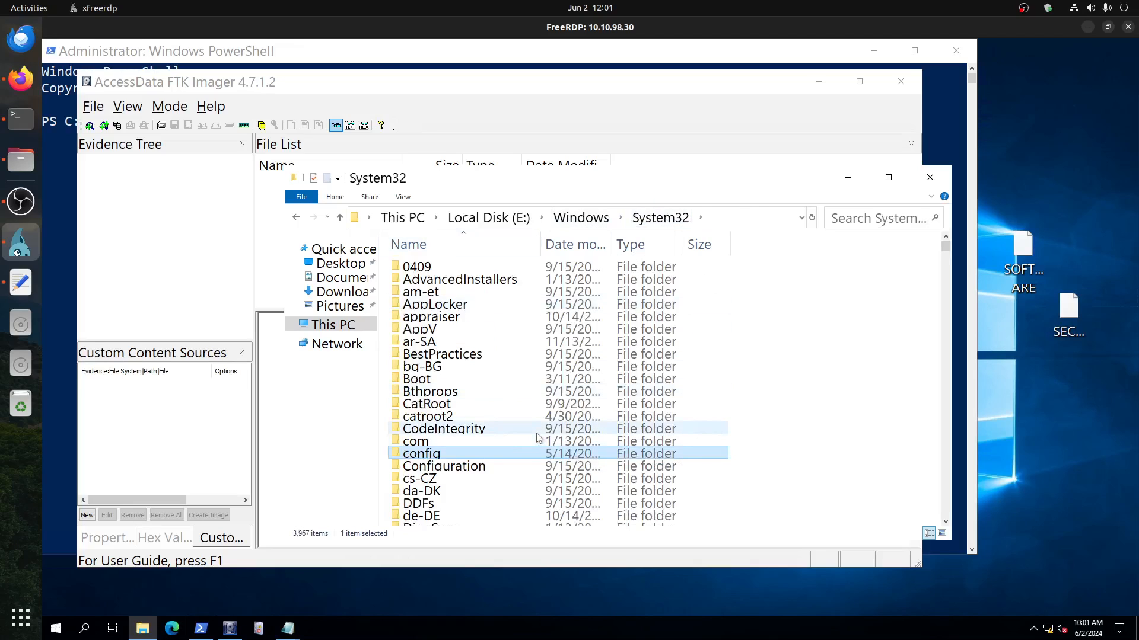
pyautogui.scroll(-8, 537, 436)
pyautogui.scroll(-6, 532, 434)
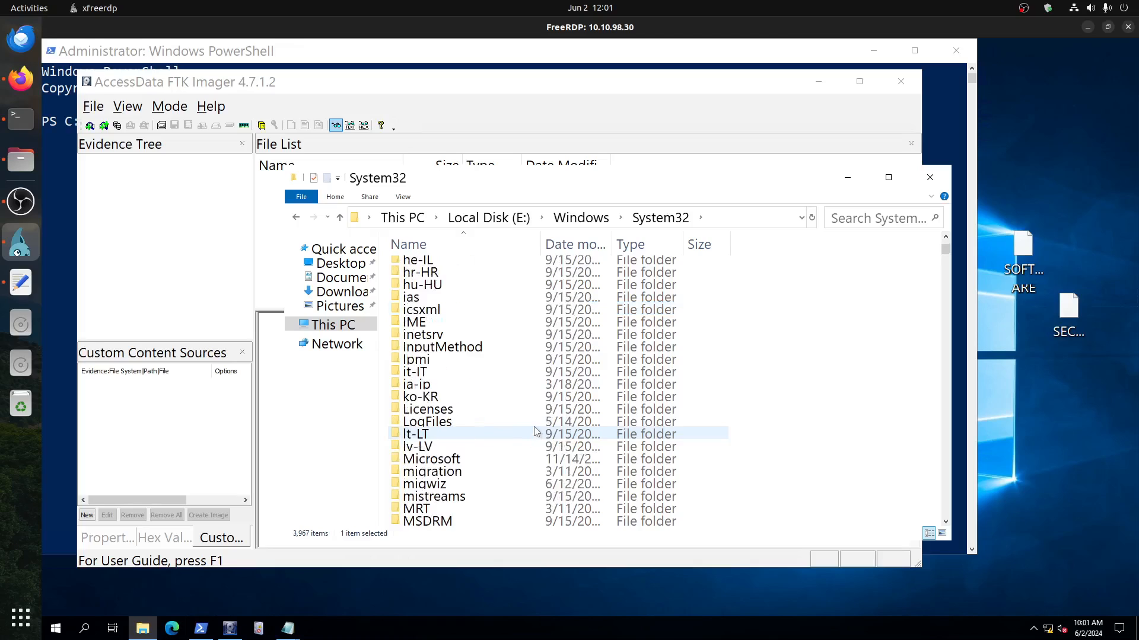
pyautogui.scroll(7, 535, 427)
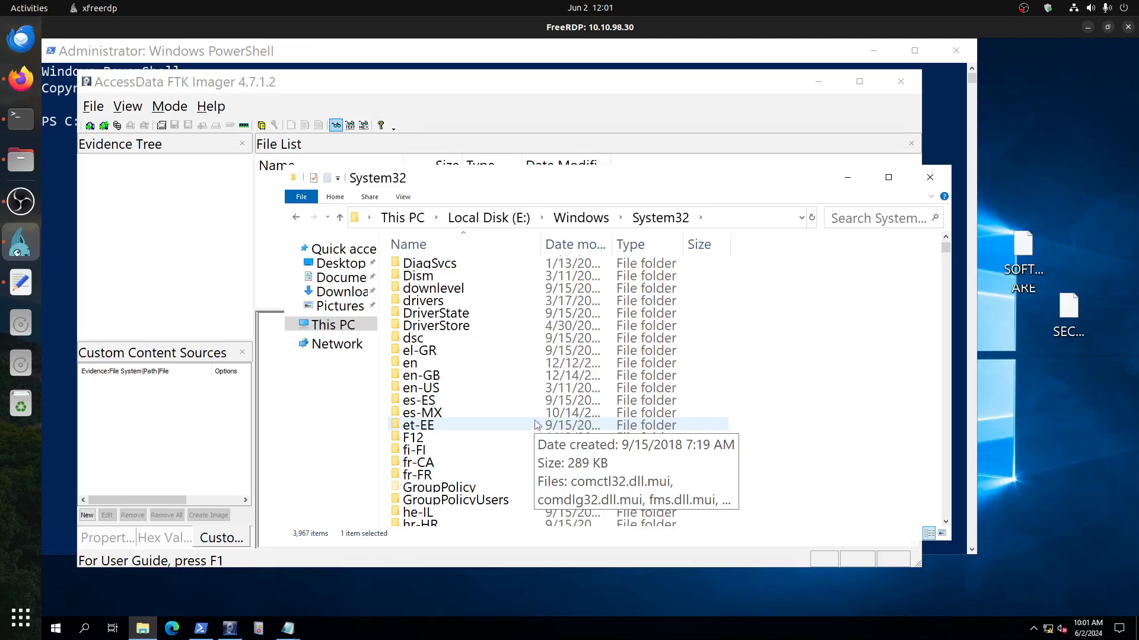
pyautogui.scroll(-10, 535, 424)
pyautogui.scroll(-8, 535, 422)
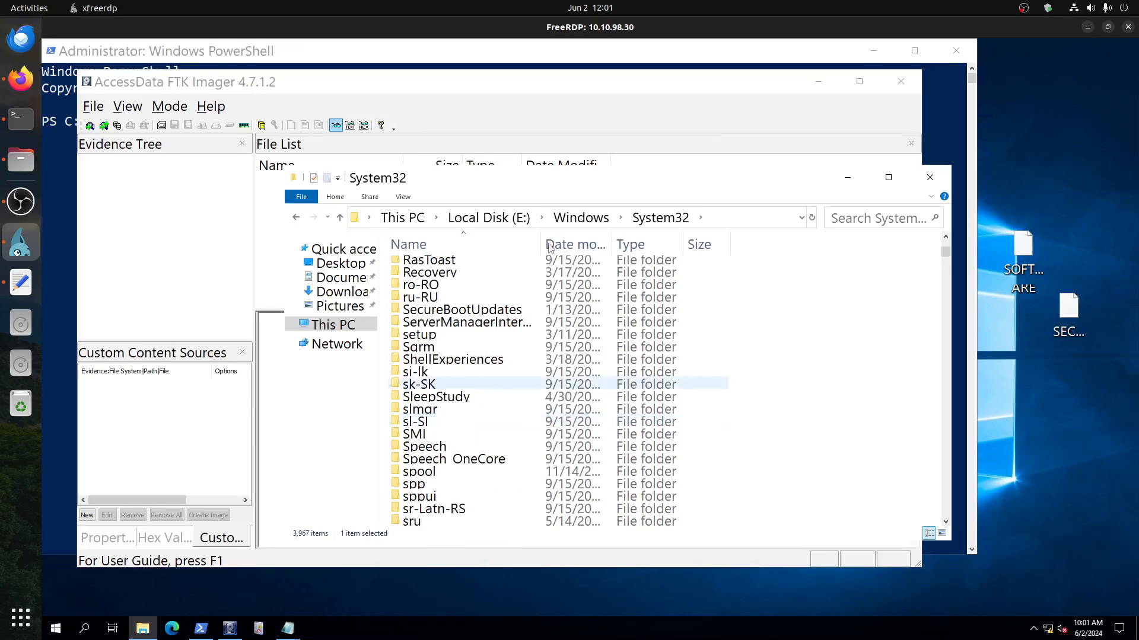
# Step: Go up to the E:\Windows folder, look through its contents and search it for .evtx
pyautogui.click(587, 225)
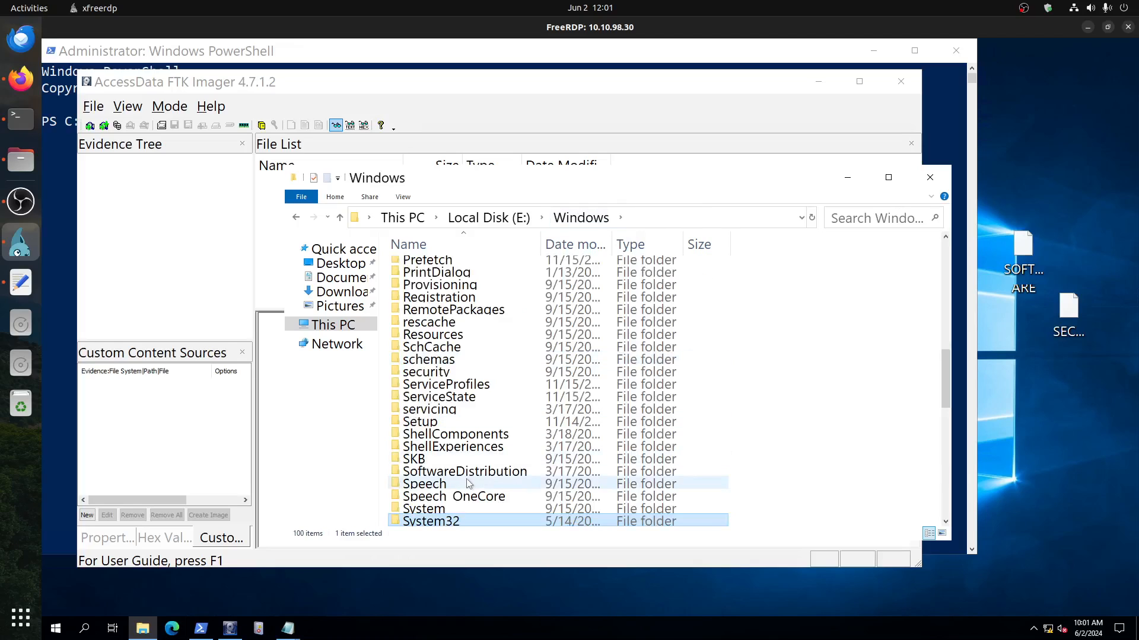
pyautogui.scroll(-8, 468, 474)
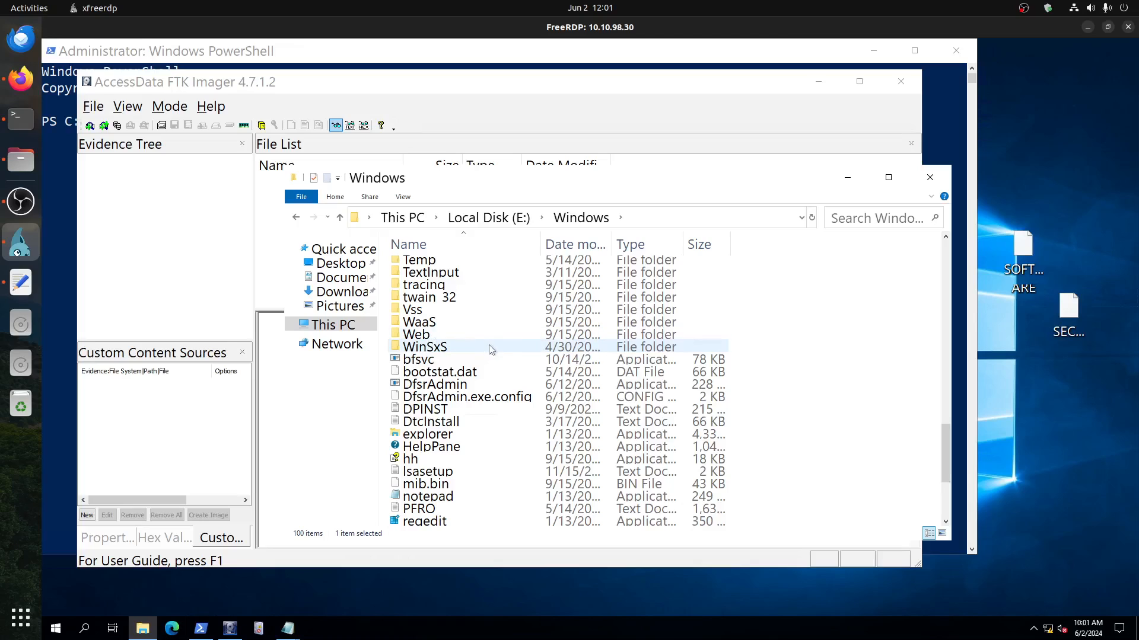
pyautogui.scroll(2, 490, 350)
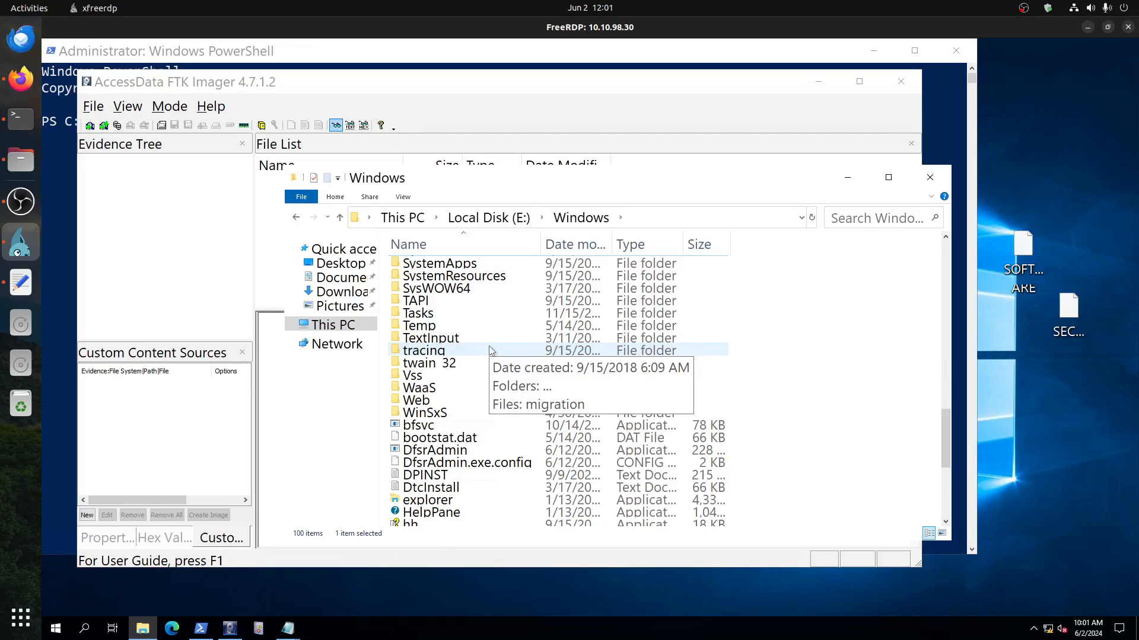
pyautogui.scroll(13, 493, 355)
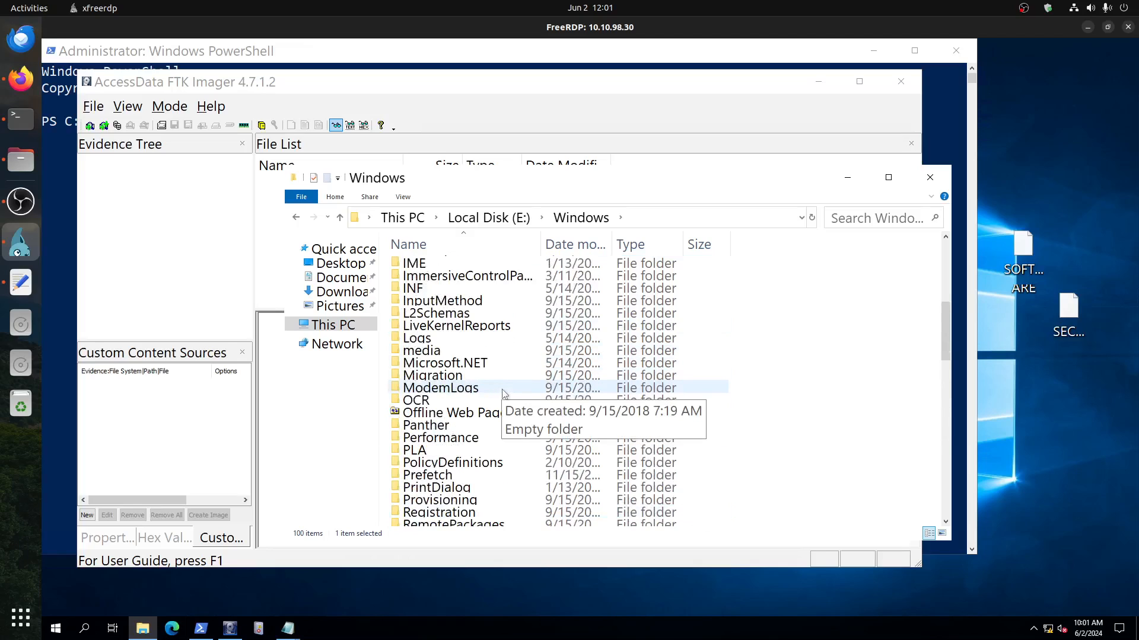
pyautogui.scroll(1, 506, 393)
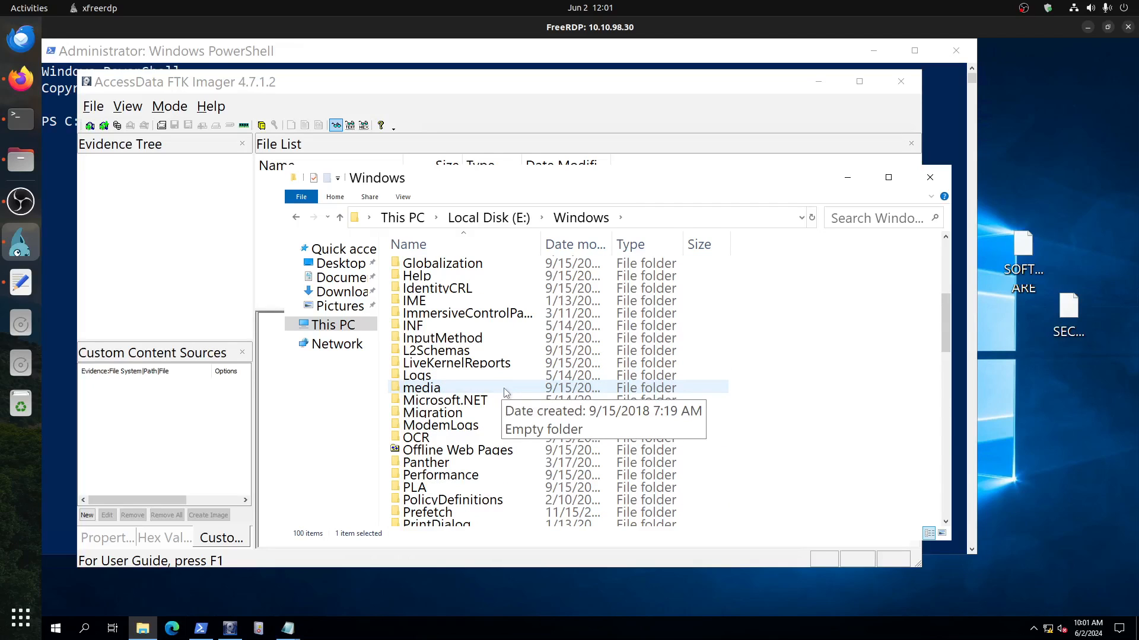
pyautogui.scroll(6, 505, 393)
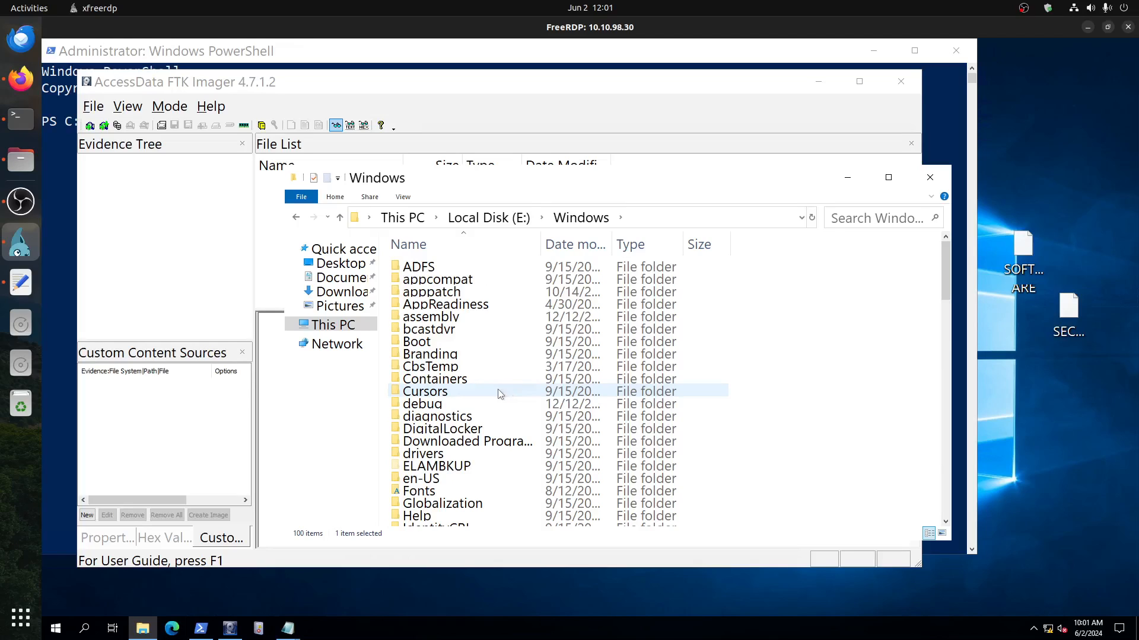
pyautogui.click(860, 226)
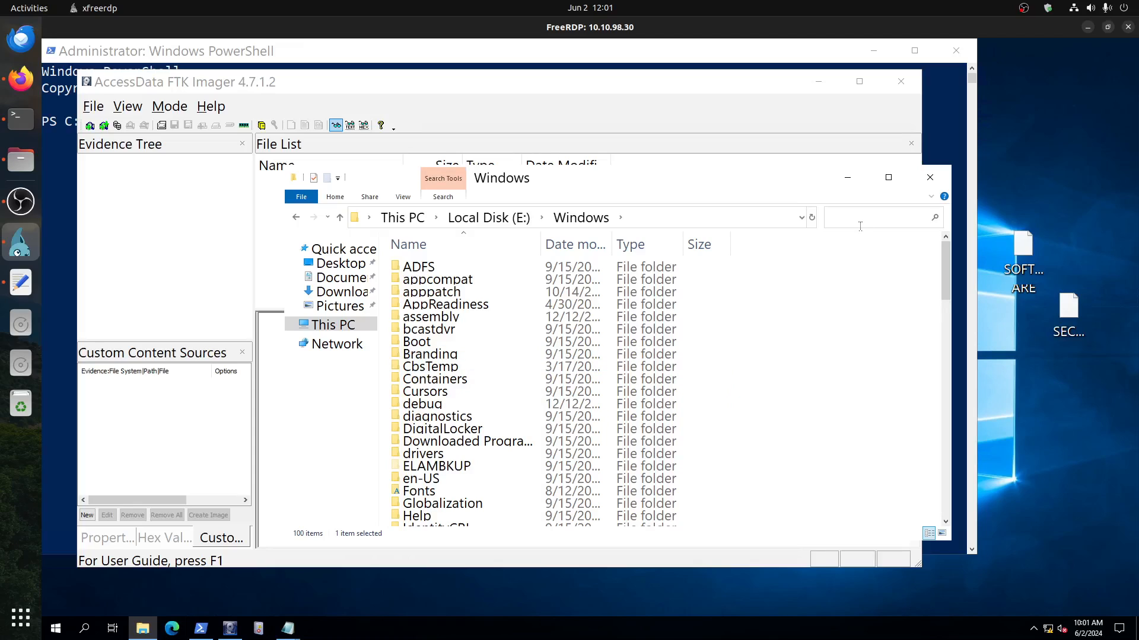
pyautogui.write('.evtx')
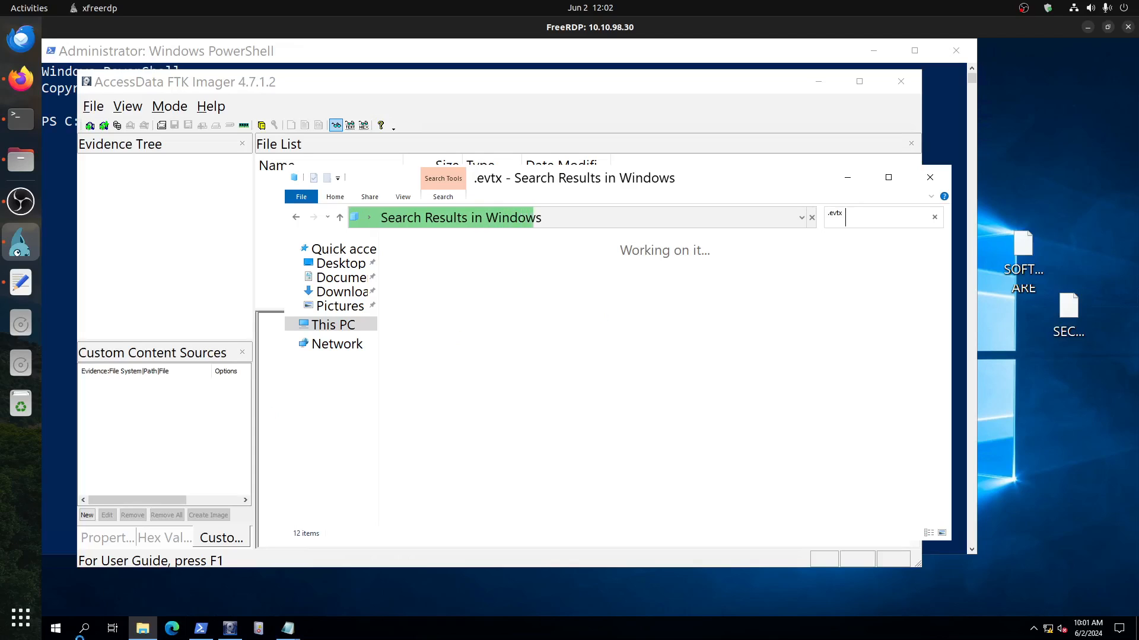
# Step: Launch RegistryExplorer from the Desktop\eztools\RegistryExplorer folder in a new File Explorer window
pyautogui.click(143, 630)
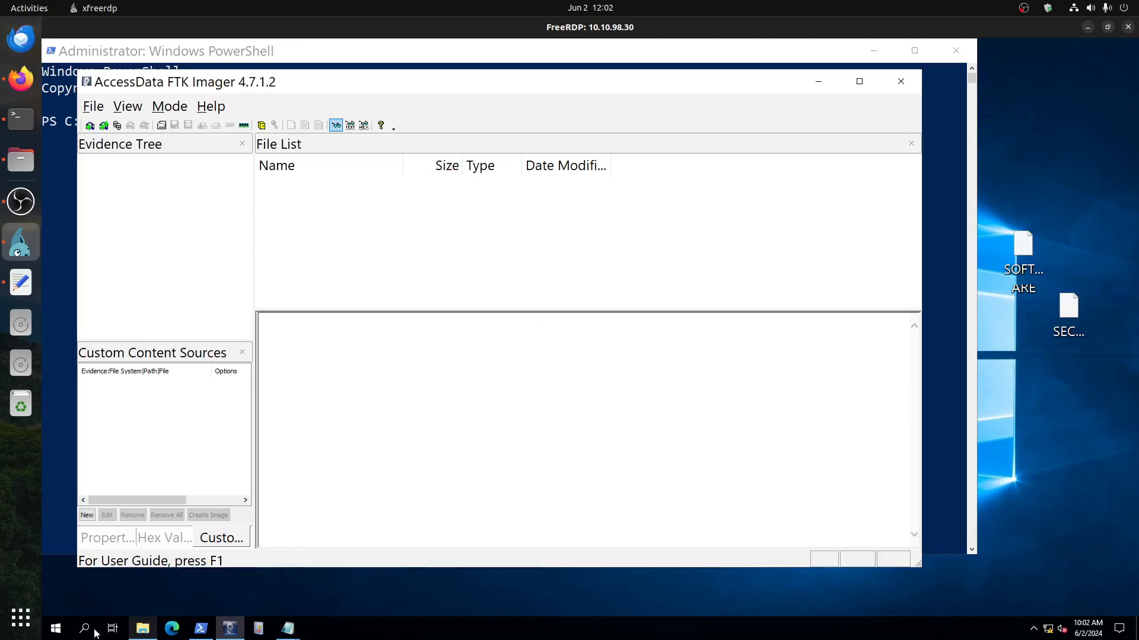
pyautogui.click(56, 629)
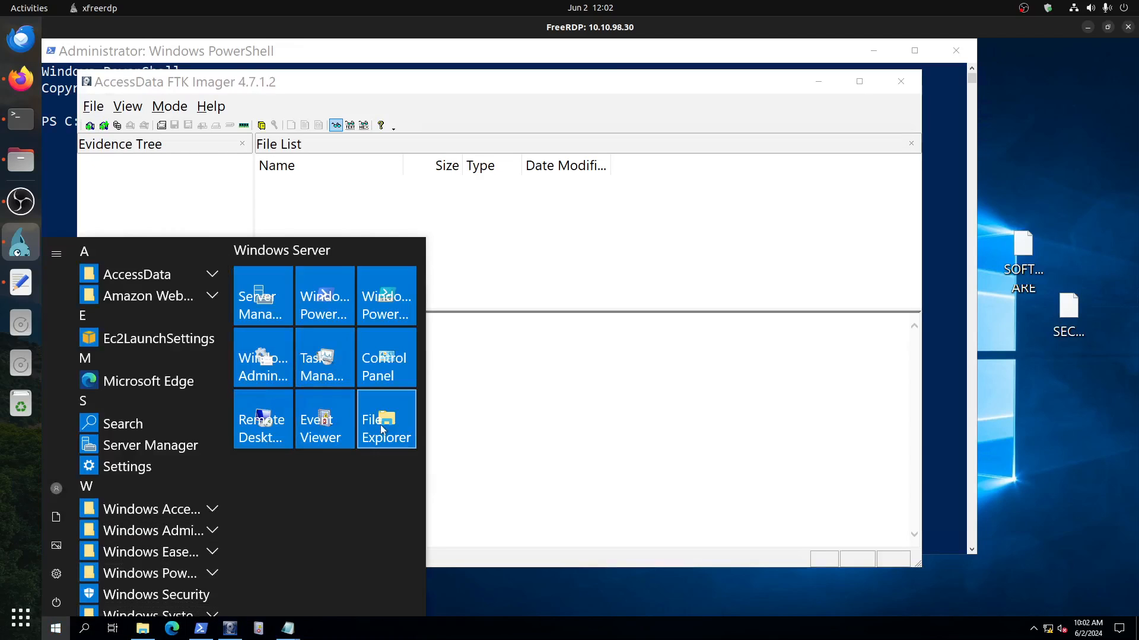
pyautogui.click(383, 429)
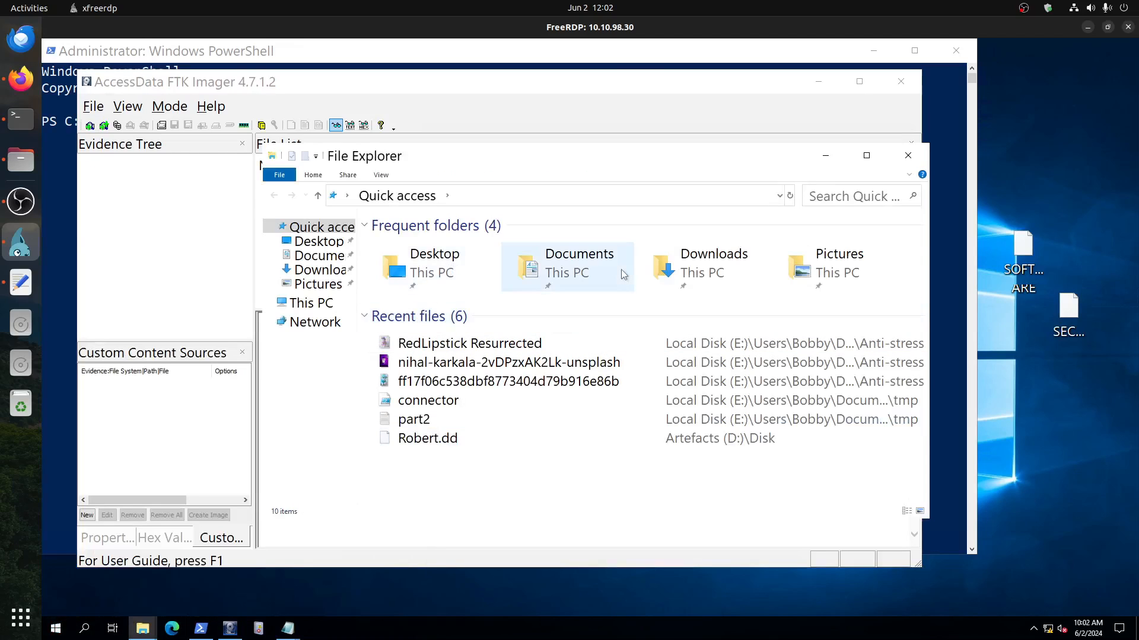
pyautogui.doubleClick(462, 269)
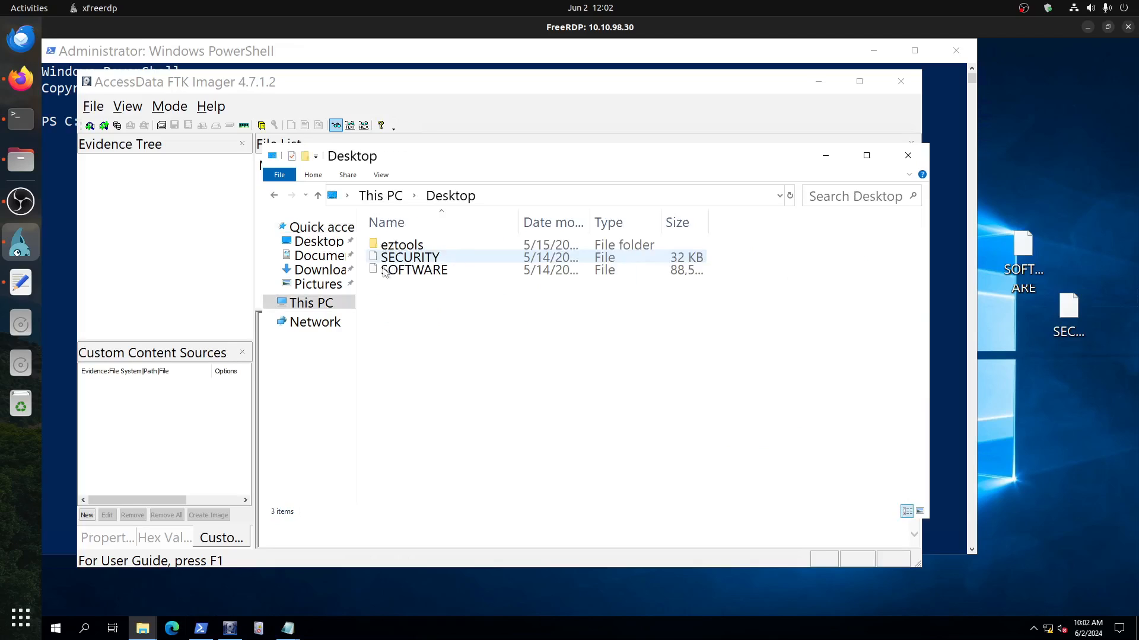
pyautogui.press('Down')
pyautogui.press('Return')
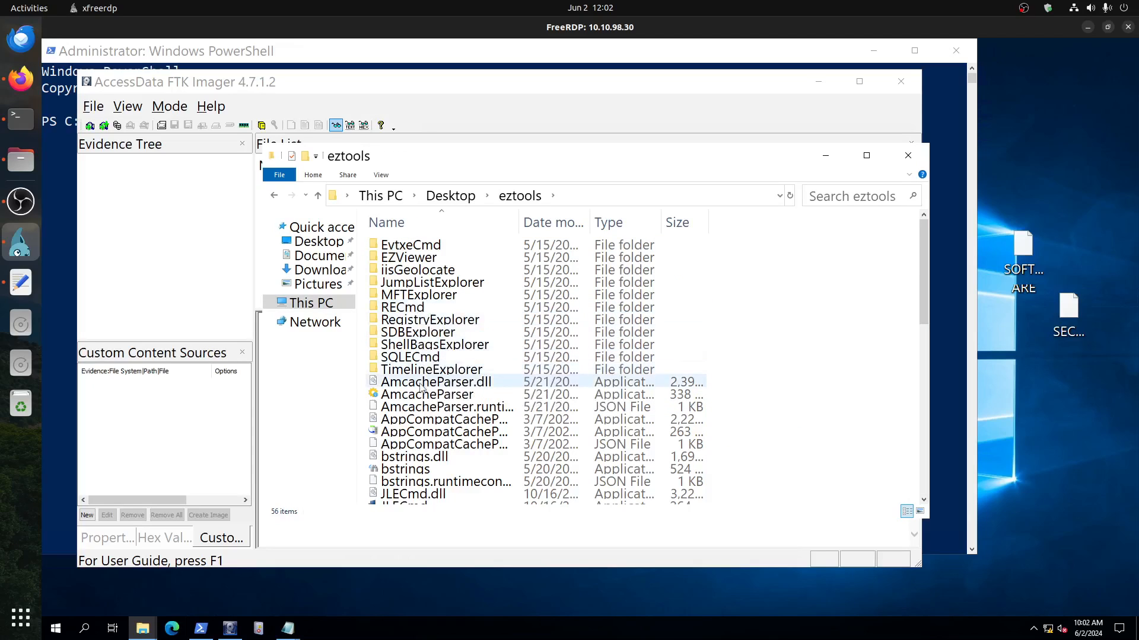
pyautogui.doubleClick(445, 321)
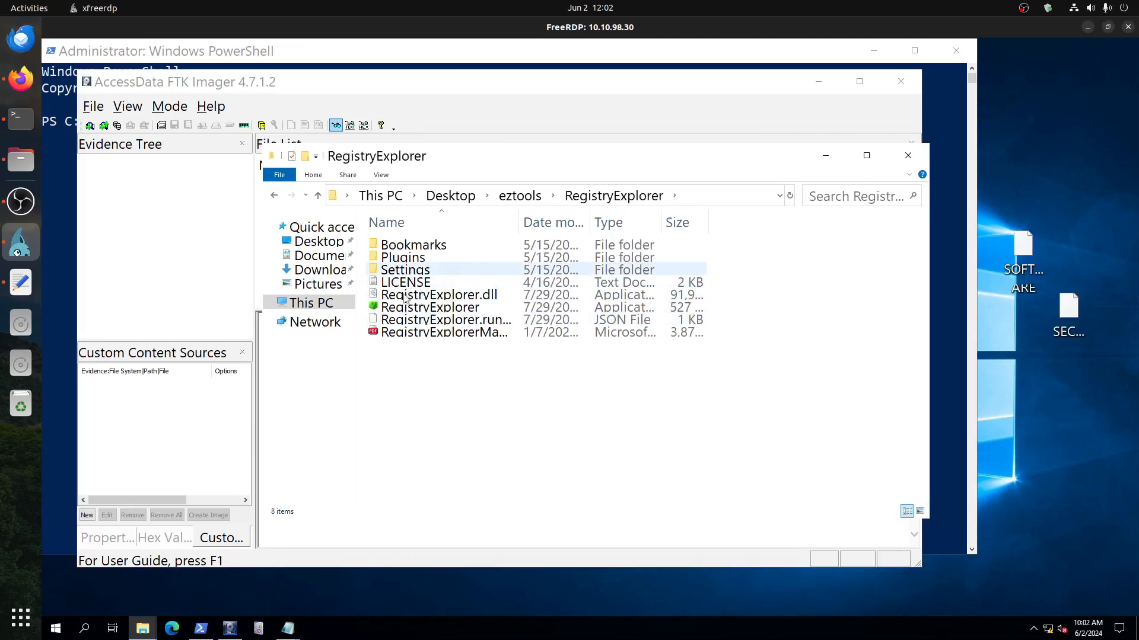
pyautogui.click(405, 309)
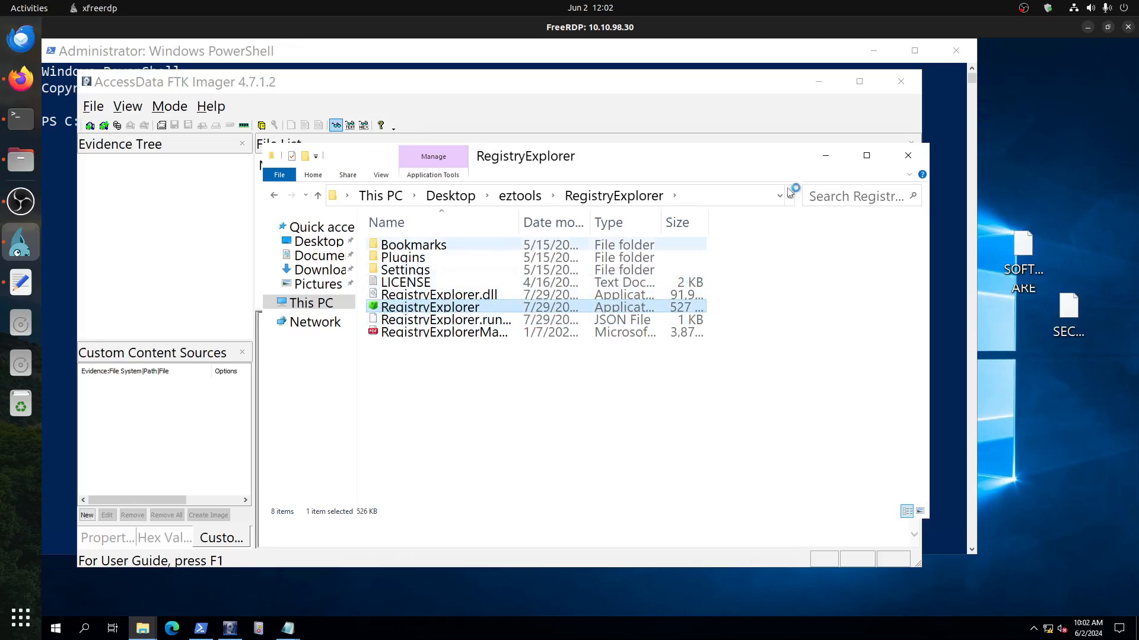
# Step: Minimize the RegistryExplorer folder window and bring back the .evtx search window to check its progress
pyautogui.click(825, 156)
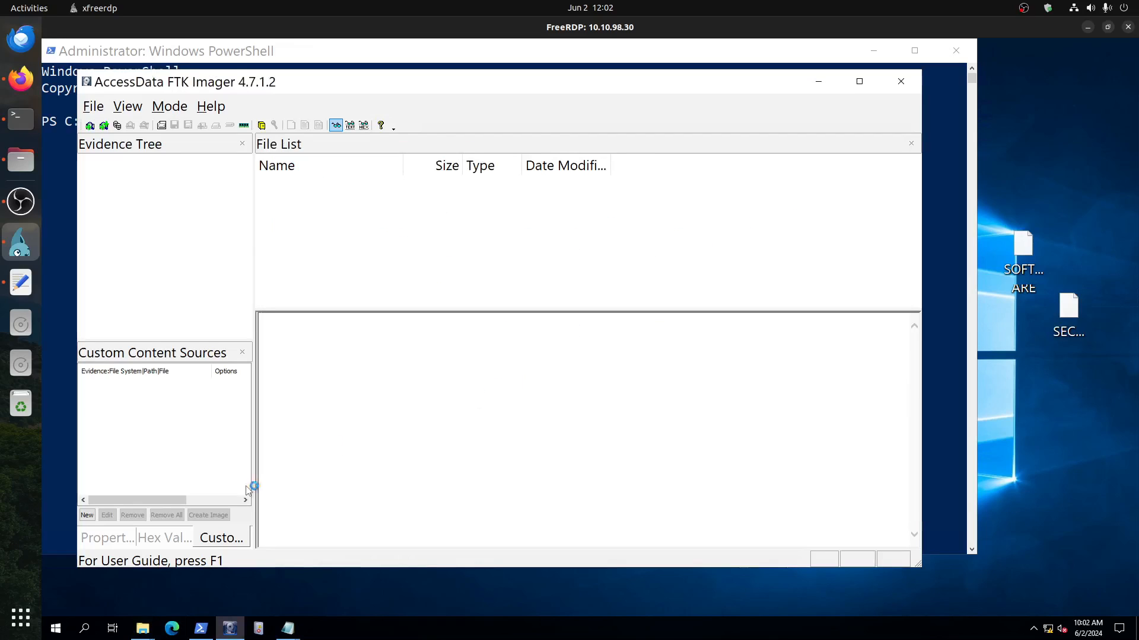
pyautogui.click(143, 629)
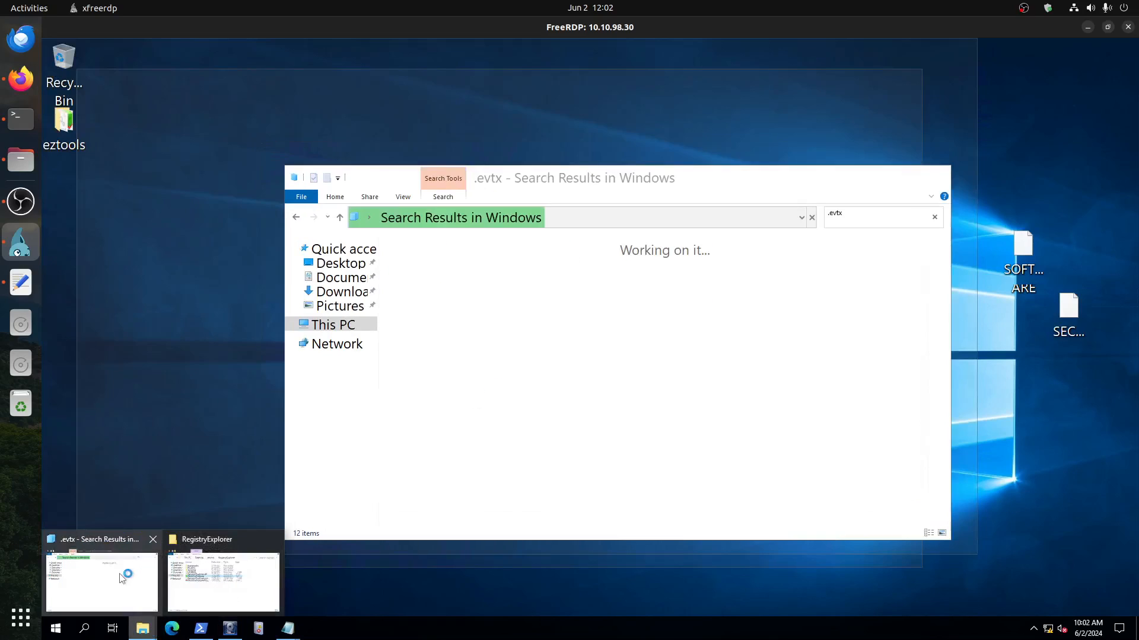
pyautogui.click(102, 582)
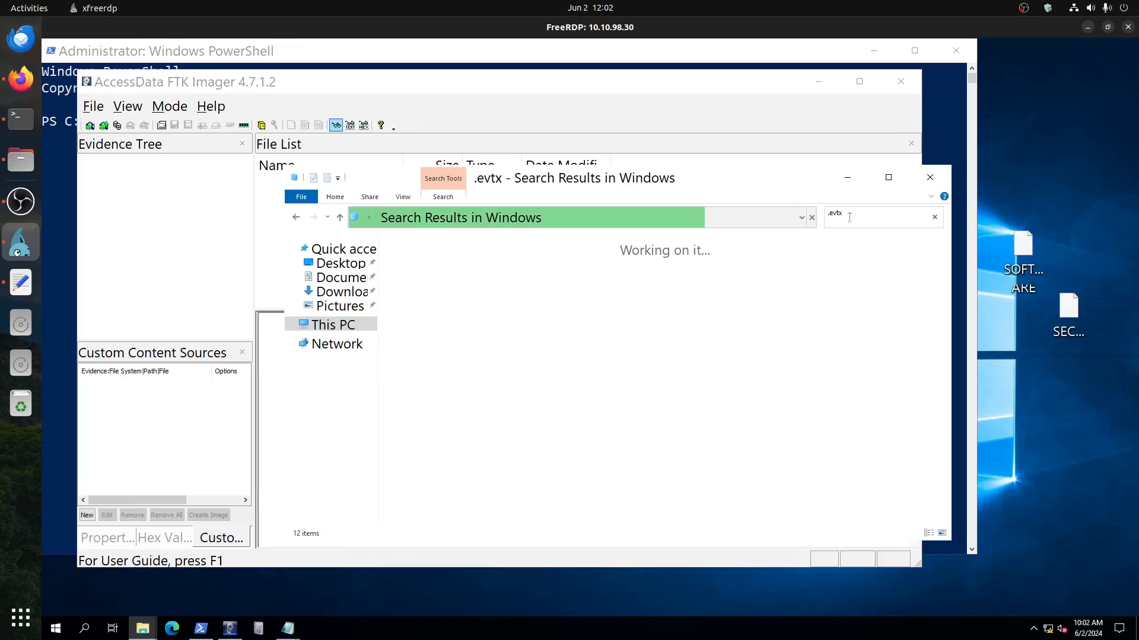
# Step: Switch to Event Viewer, check its Options dialog, cancel it and minimize Event Viewer
pyautogui.click(258, 628)
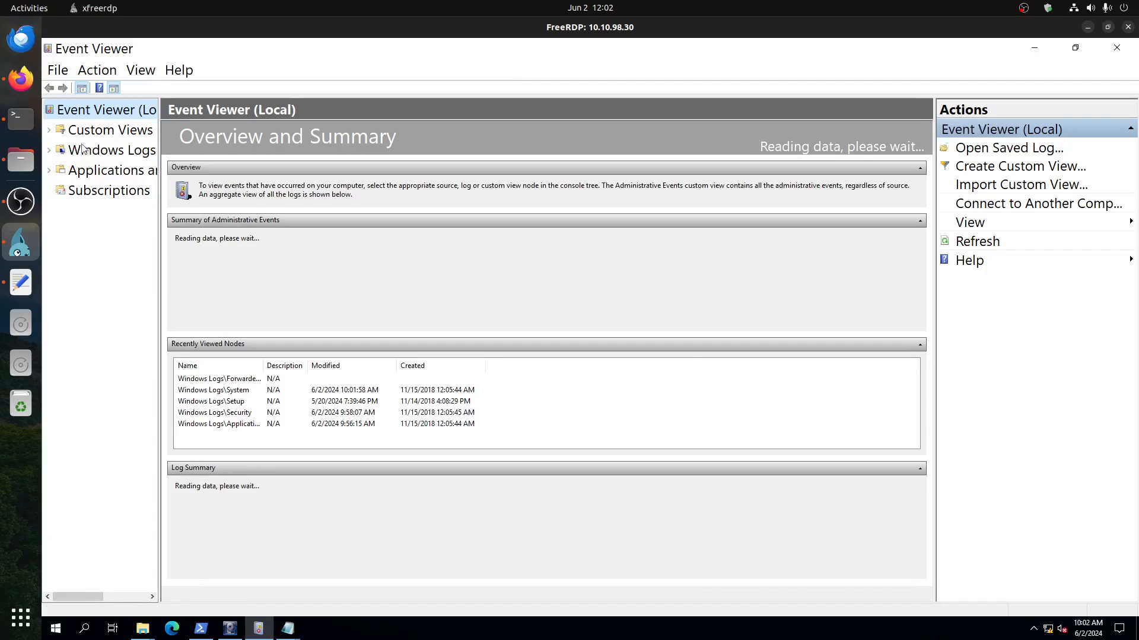
pyautogui.click(59, 70)
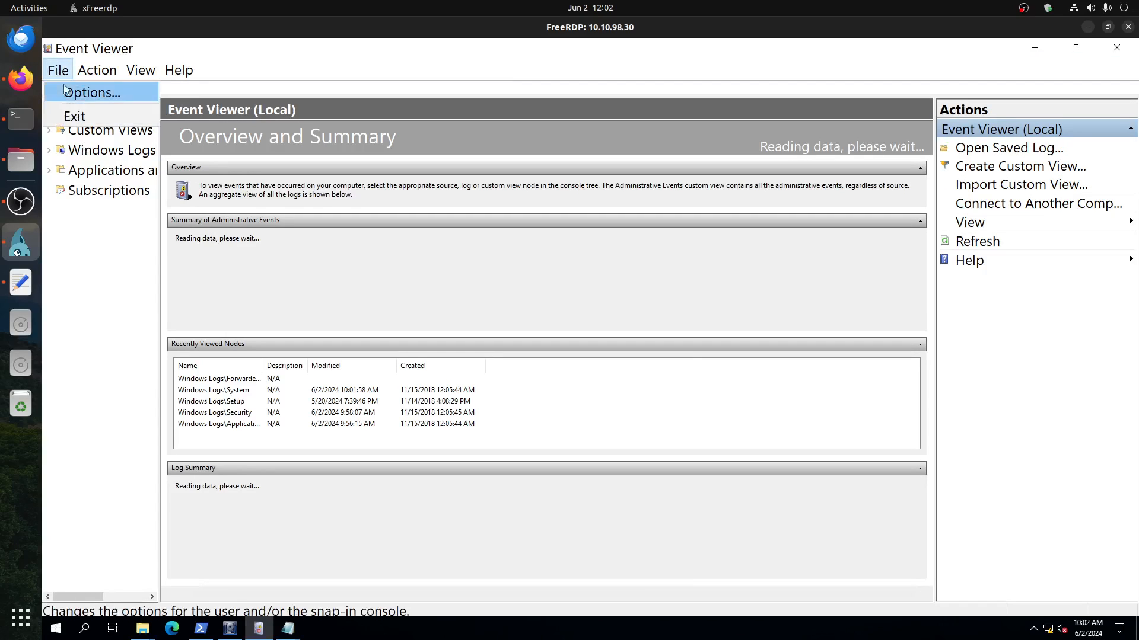
pyautogui.click(83, 94)
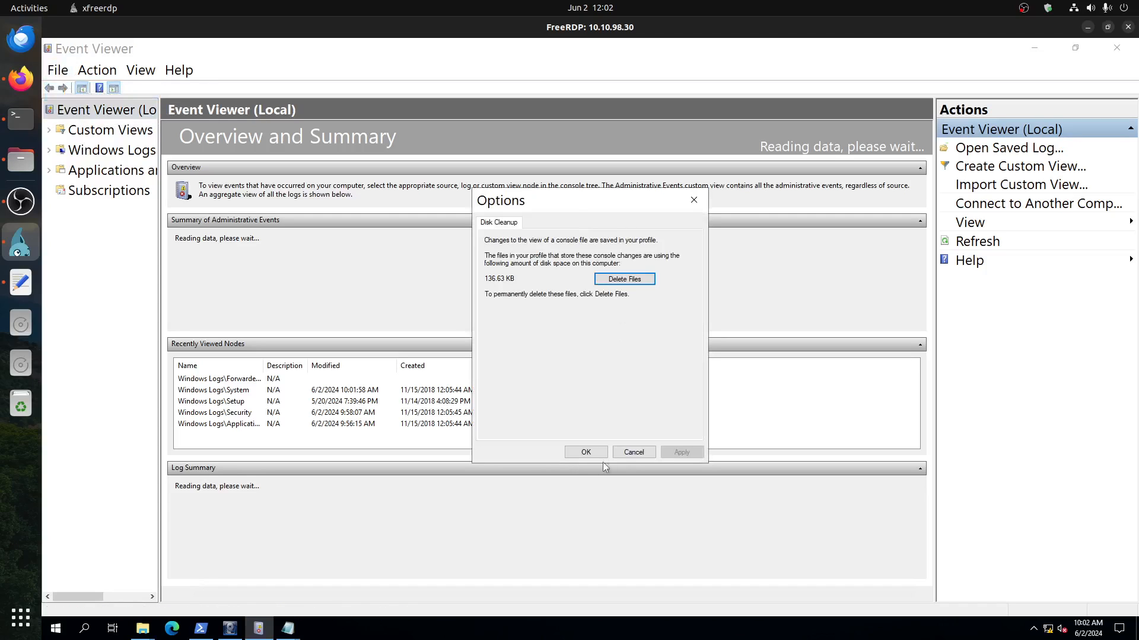
pyautogui.click(634, 452)
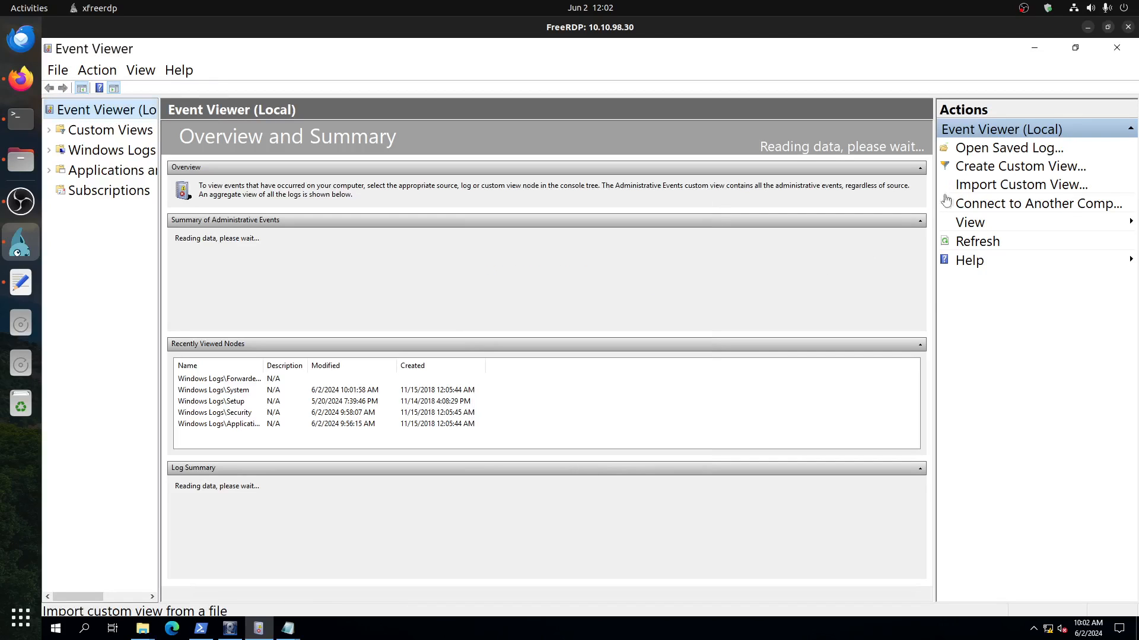
pyautogui.click(1034, 48)
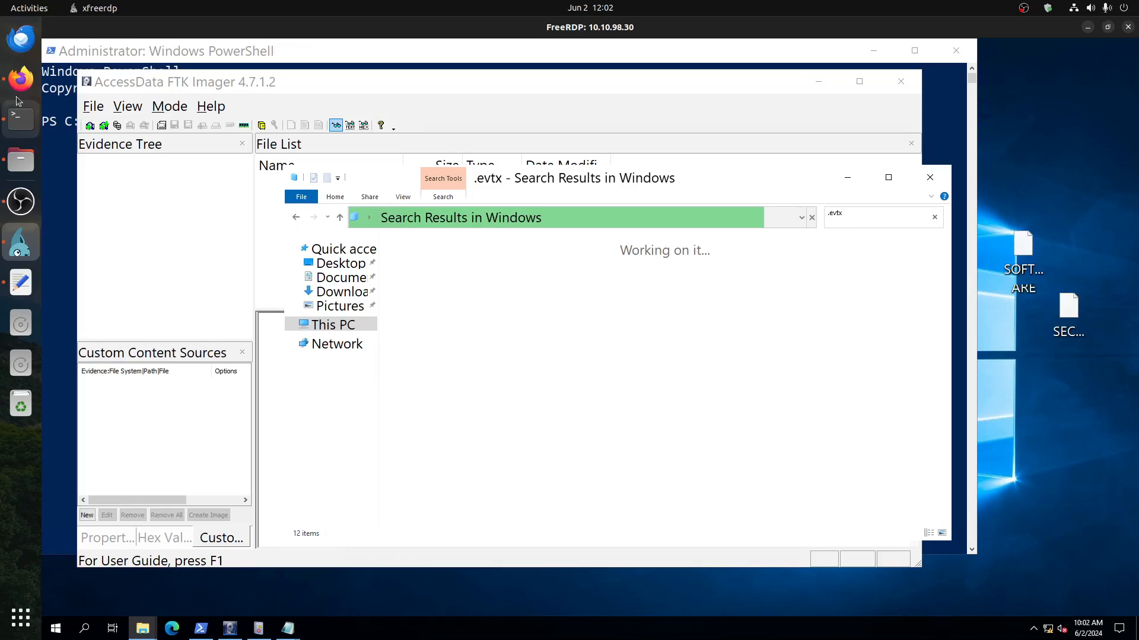
# Step: Switch to Firefox and search Google for "windows log file direcoty" from the VirusTotal tab
pyautogui.click(21, 78)
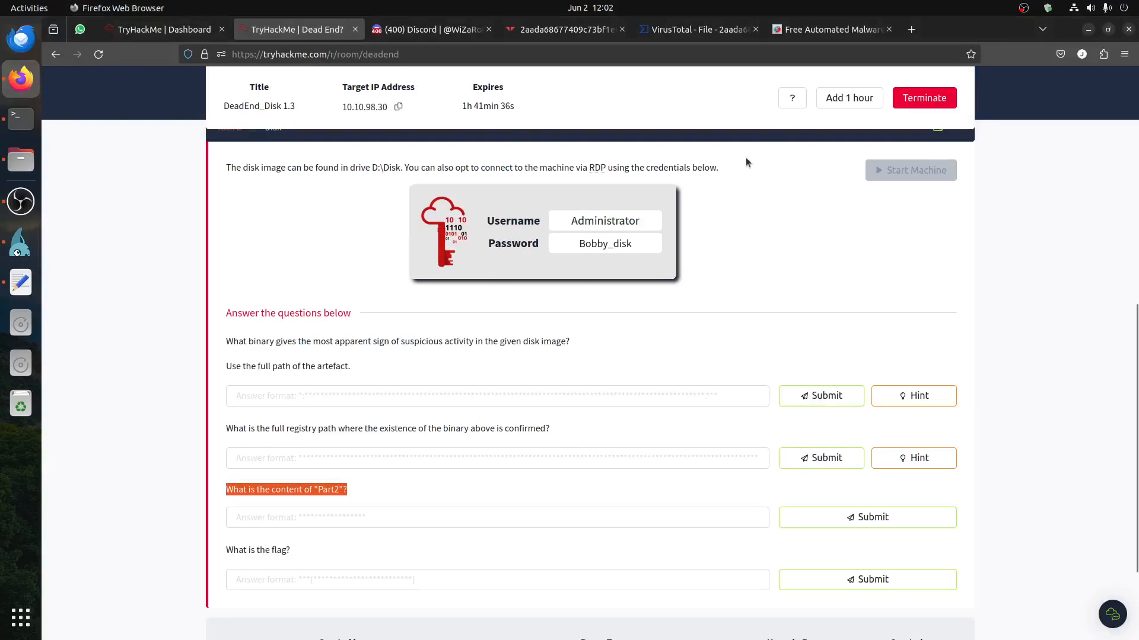
pyautogui.click(698, 29)
pyautogui.click(476, 54)
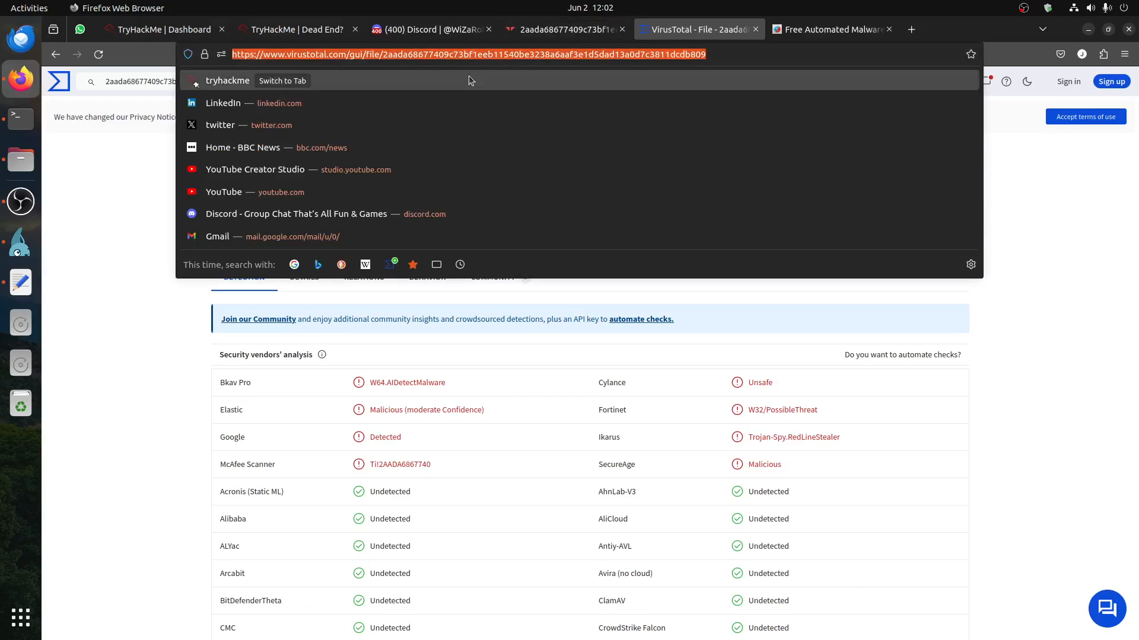
pyautogui.write('windows log ')
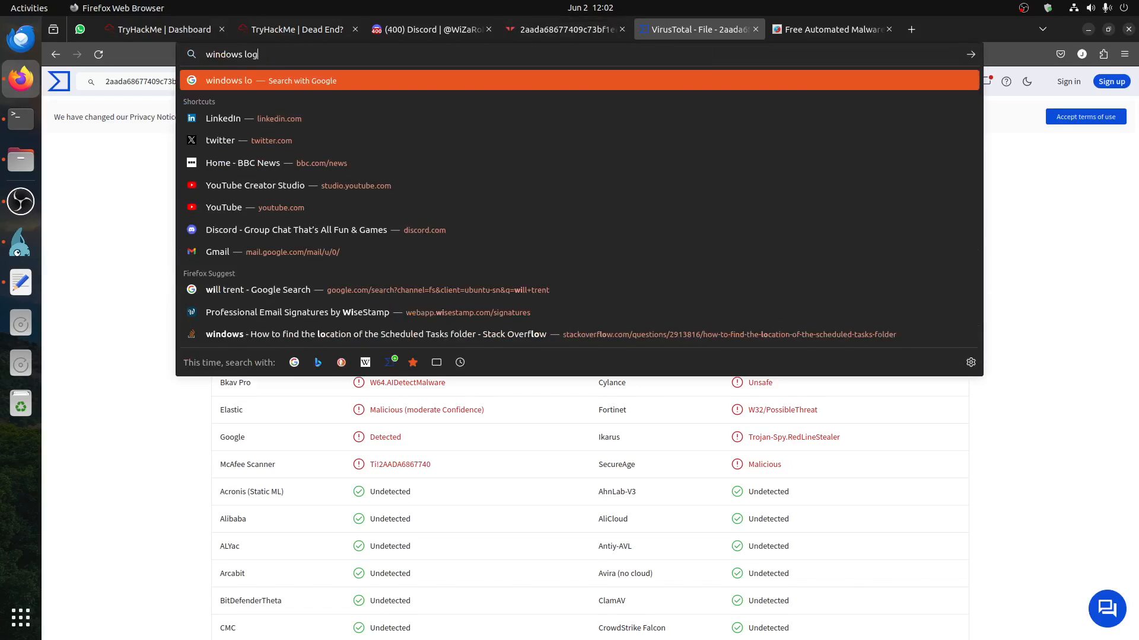
pyautogui.write('file ')
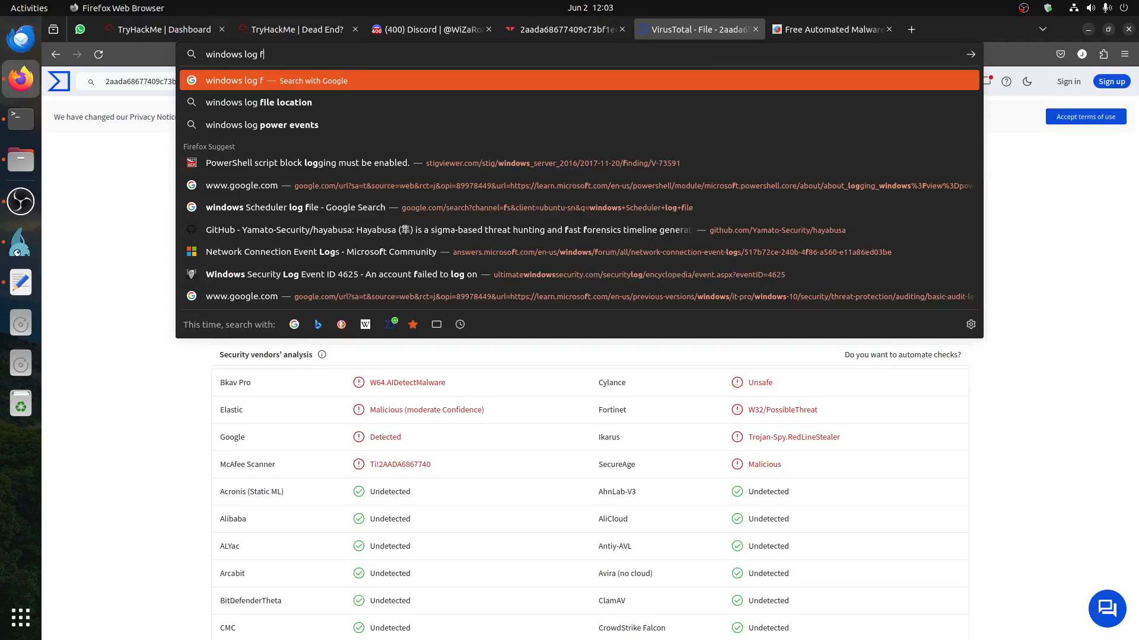
pyautogui.write('direcoty')
pyautogui.press('Return')
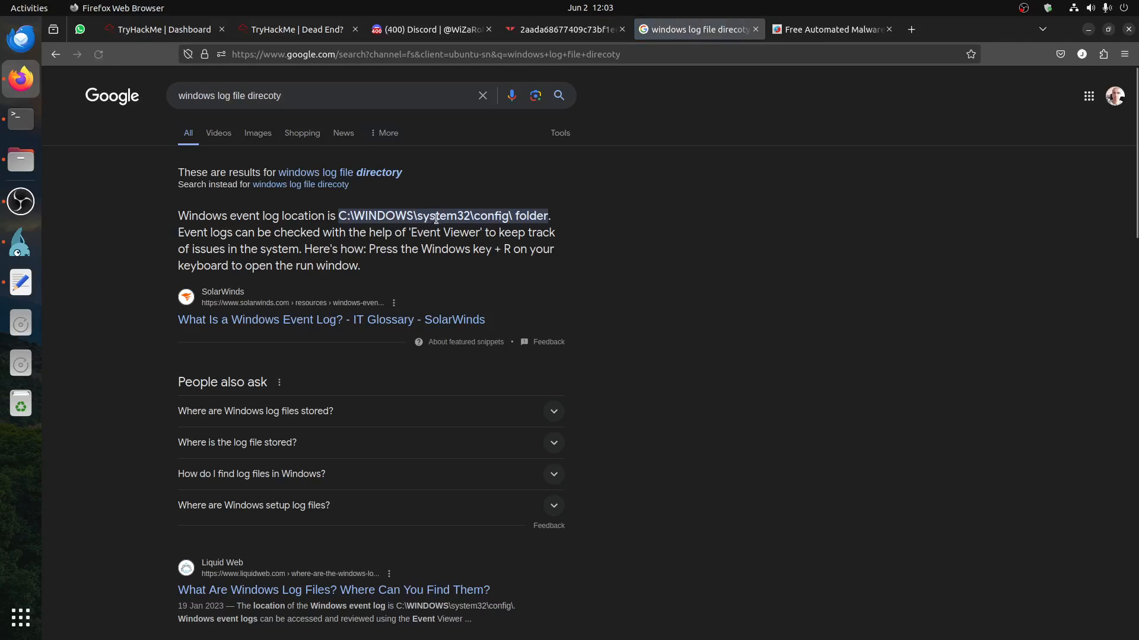
# Step: Return Firefox to the VirusTotal page, switch to the remote session, clear the .evtx search and open E:\Windows\System32\config
pyautogui.click(55, 54)
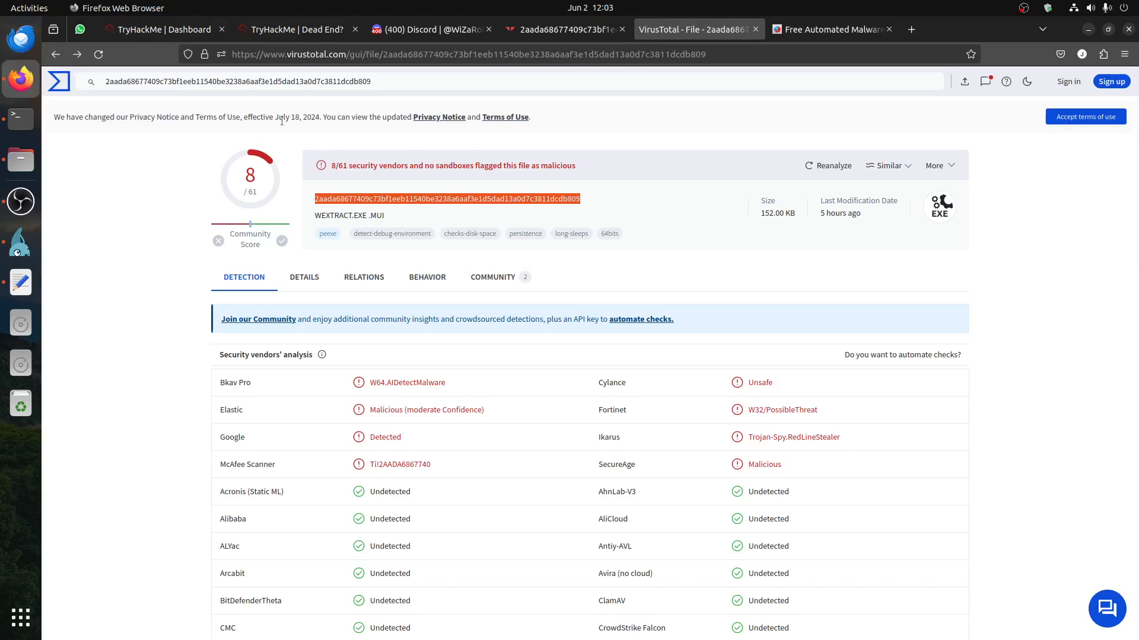
pyautogui.click(29, 234)
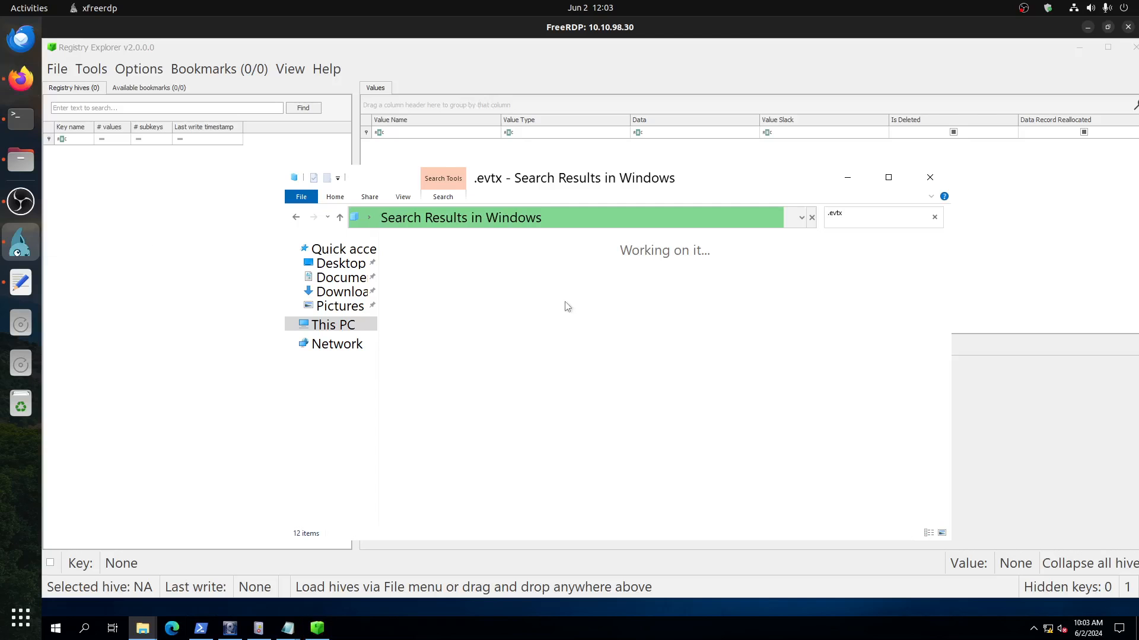
pyautogui.click(934, 218)
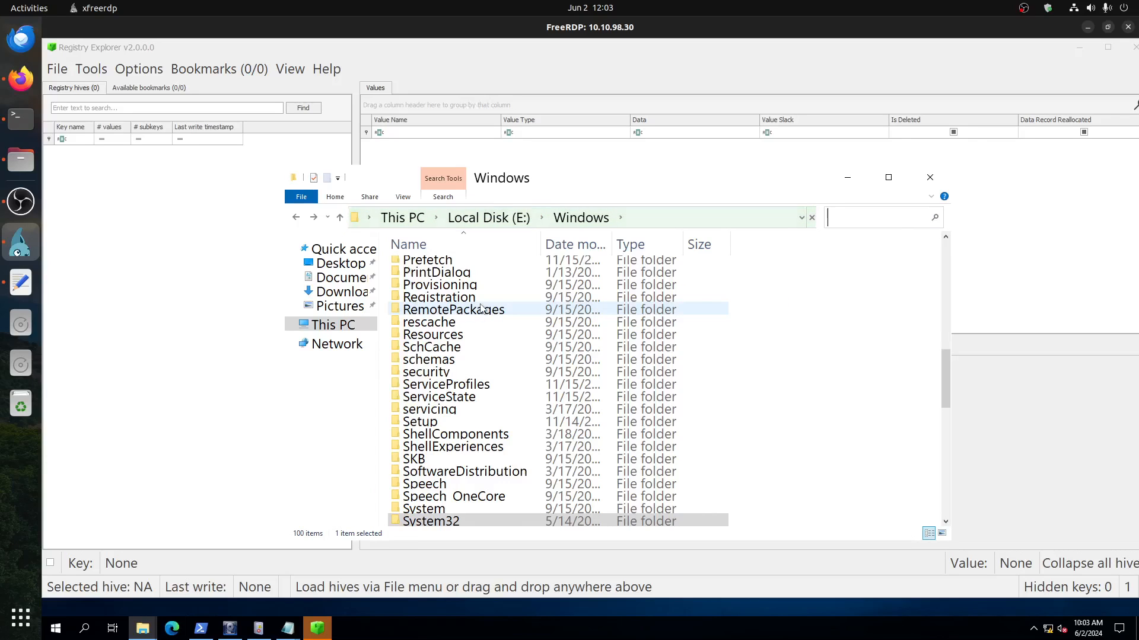
pyautogui.scroll(-3, 463, 487)
pyautogui.doubleClick(442, 409)
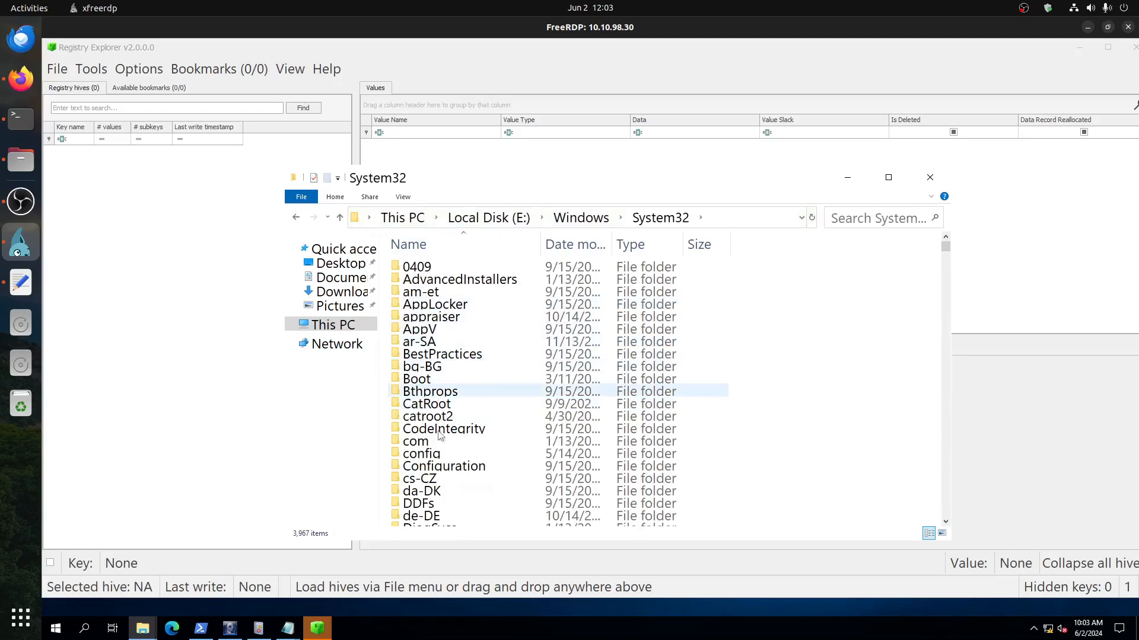
pyautogui.click(440, 454)
pyautogui.doubleClick(439, 454)
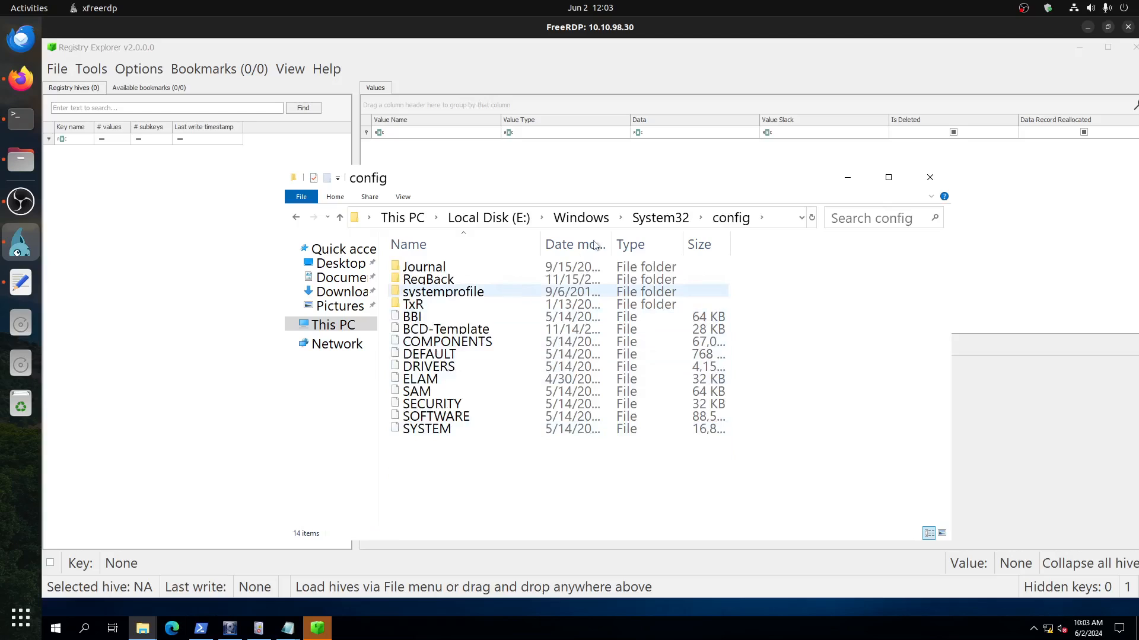
# Step: Go back up to System32 and open its LogFiles folder to look for event logs
pyautogui.click(660, 220)
pyautogui.scroll(-5, 451, 438)
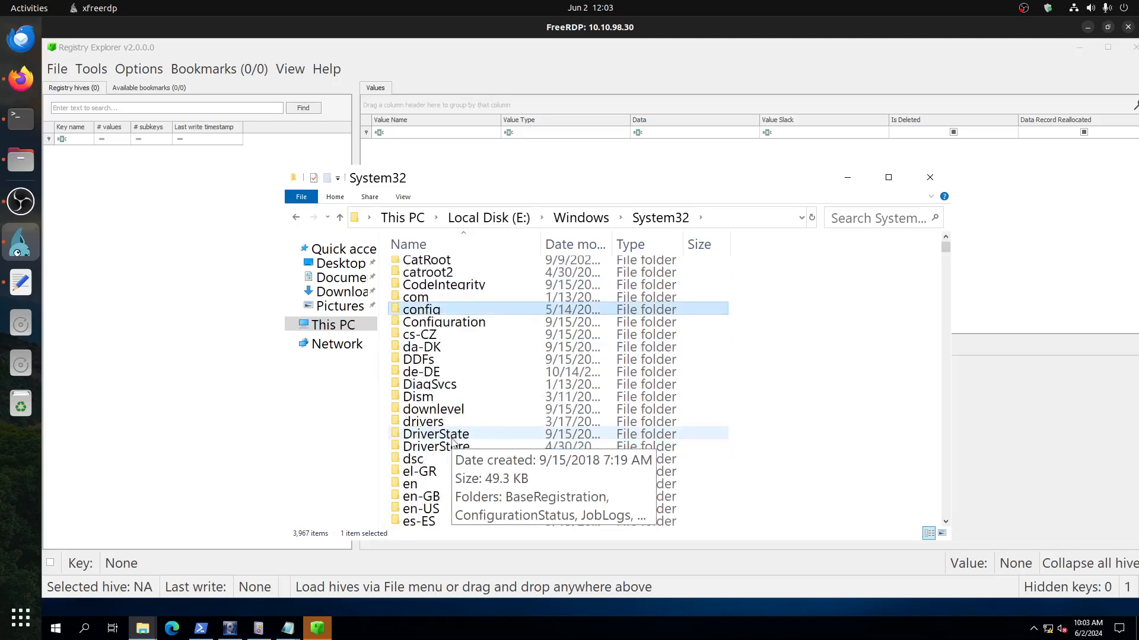
pyautogui.scroll(-7, 446, 437)
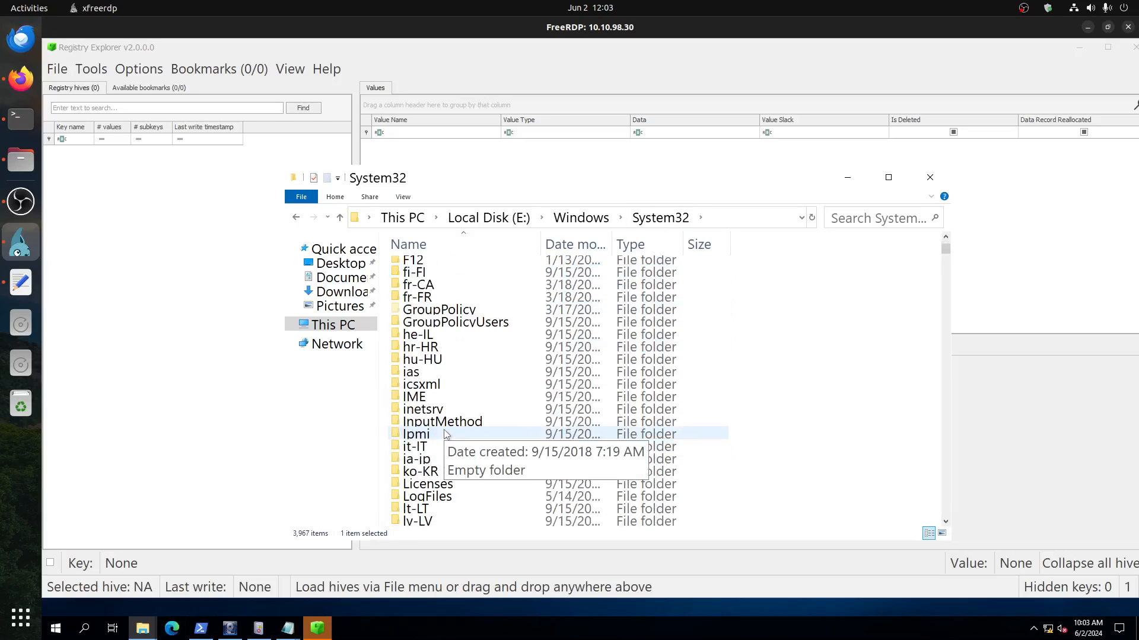
pyautogui.scroll(-1, 446, 433)
pyautogui.scroll(-4, 442, 429)
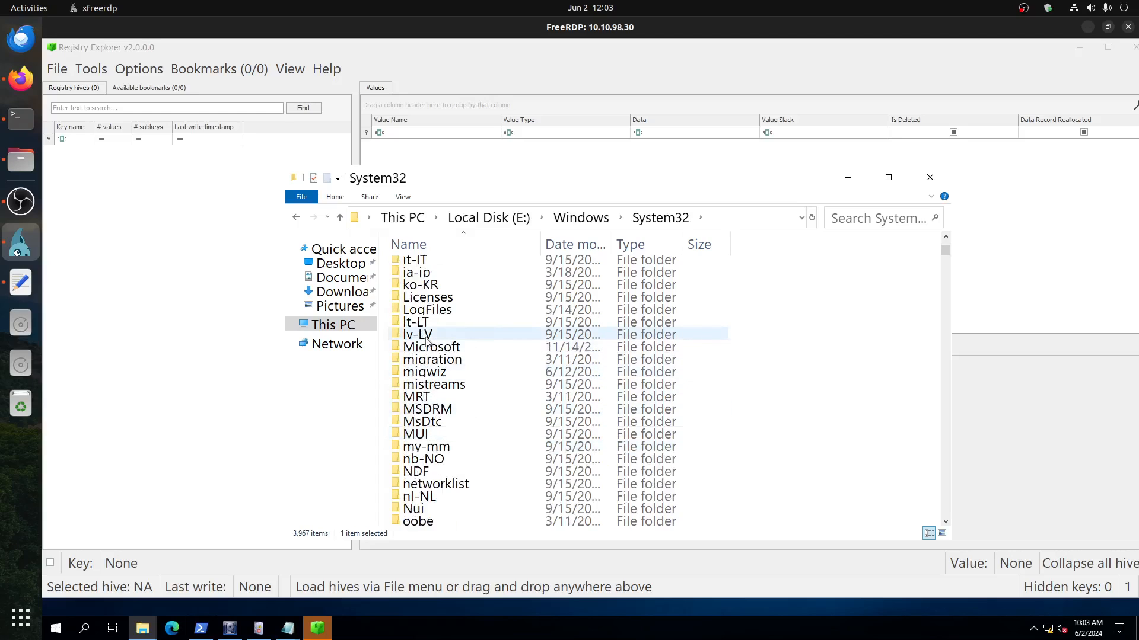
pyautogui.doubleClick(428, 310)
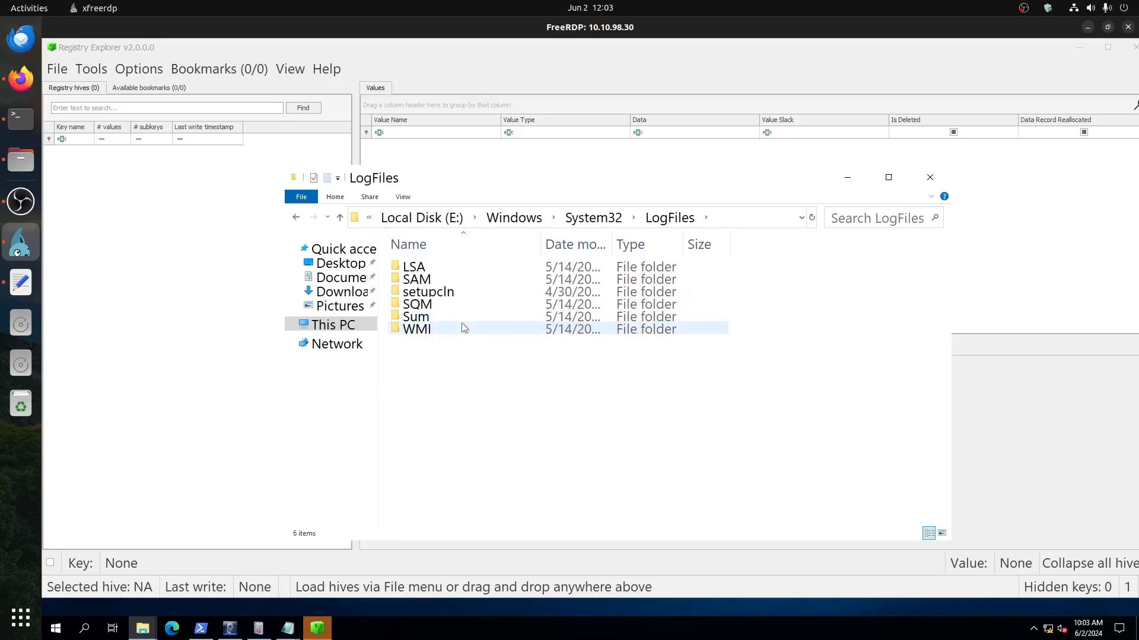
# Step: Recheck the Google result for the log location in Firefox, then reopen System32\config on drive E: in the remote session
pyautogui.click(20, 78)
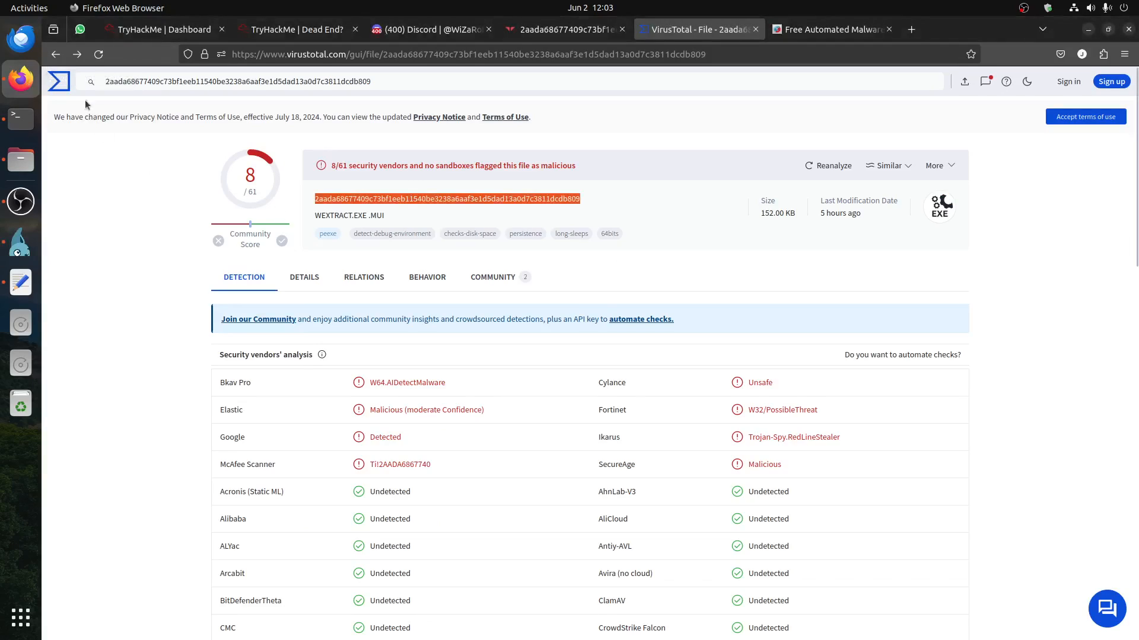
pyautogui.click(76, 54)
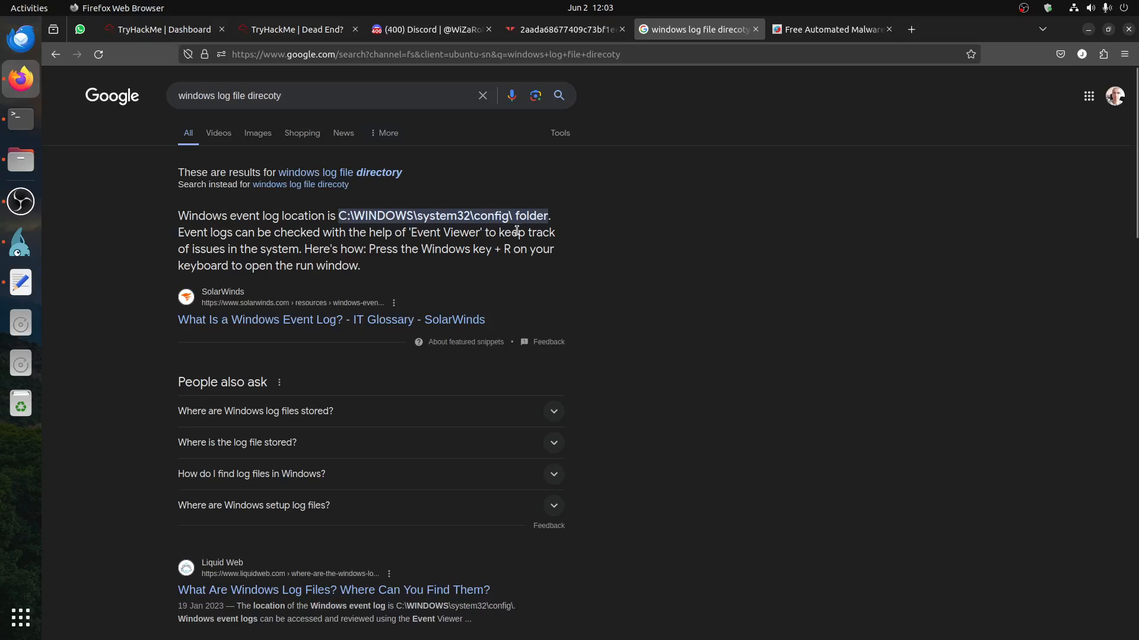
pyautogui.click(20, 243)
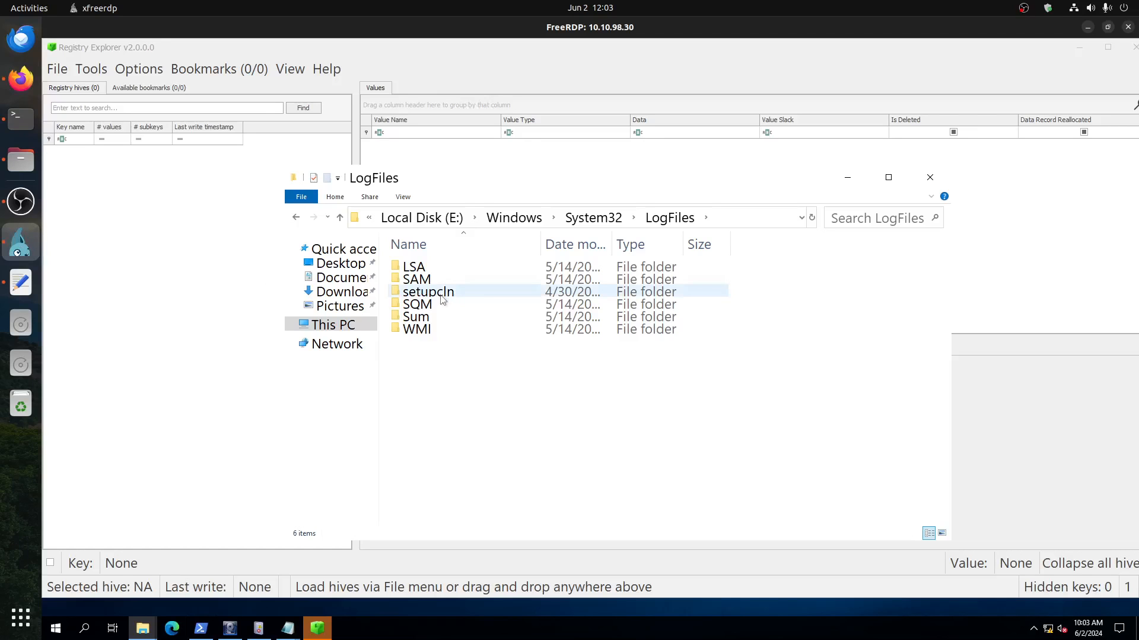
pyautogui.click(600, 223)
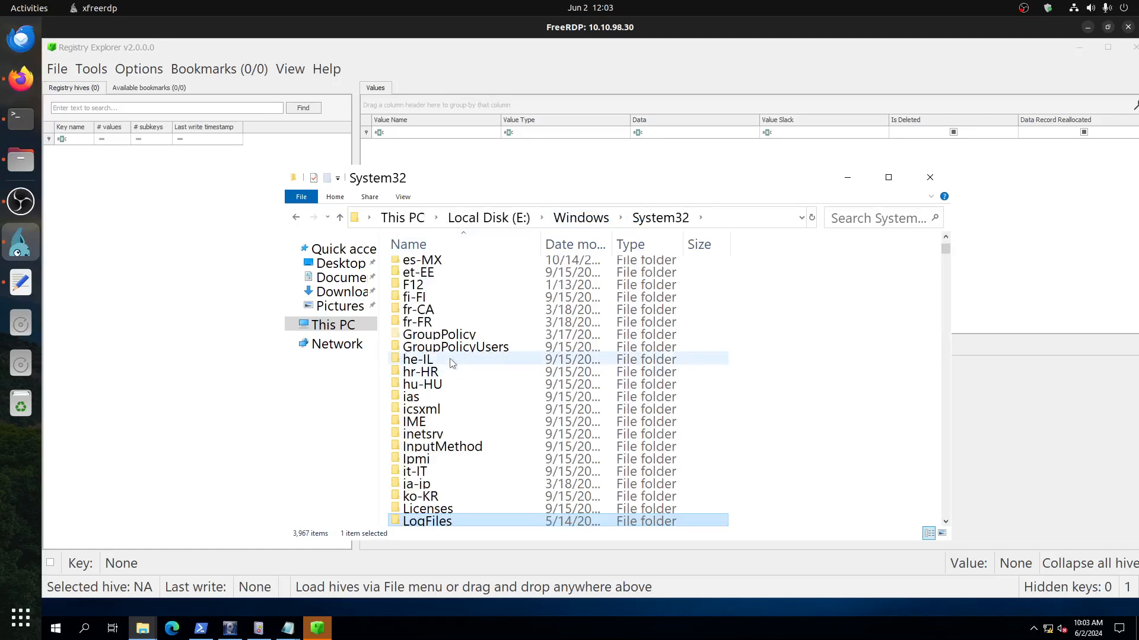
pyautogui.scroll(4, 449, 363)
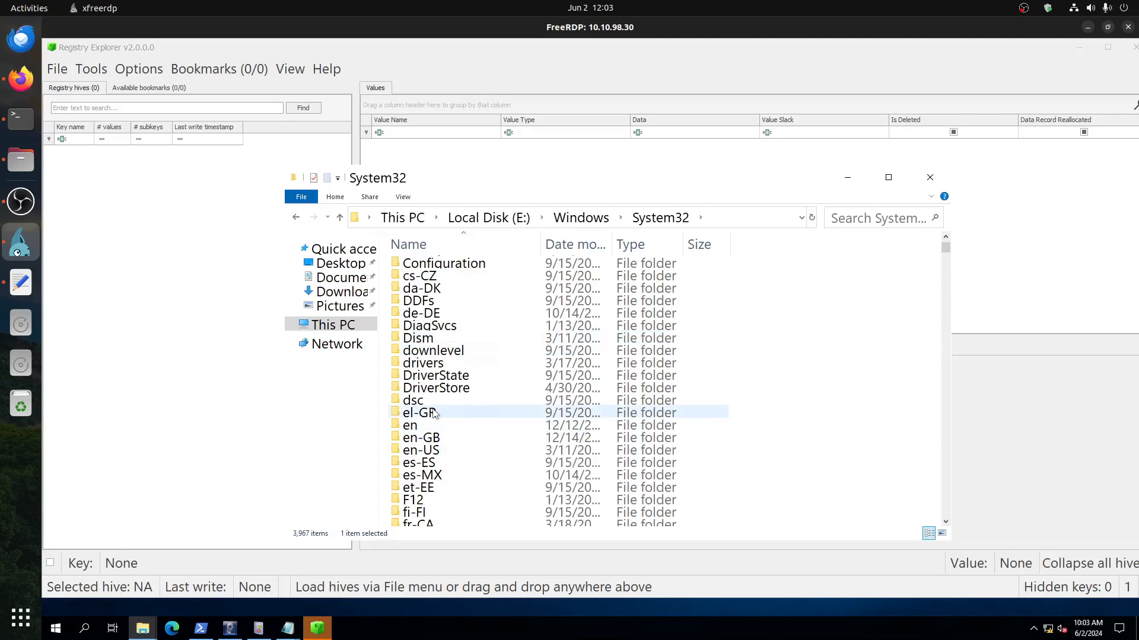
pyautogui.scroll(5, 431, 364)
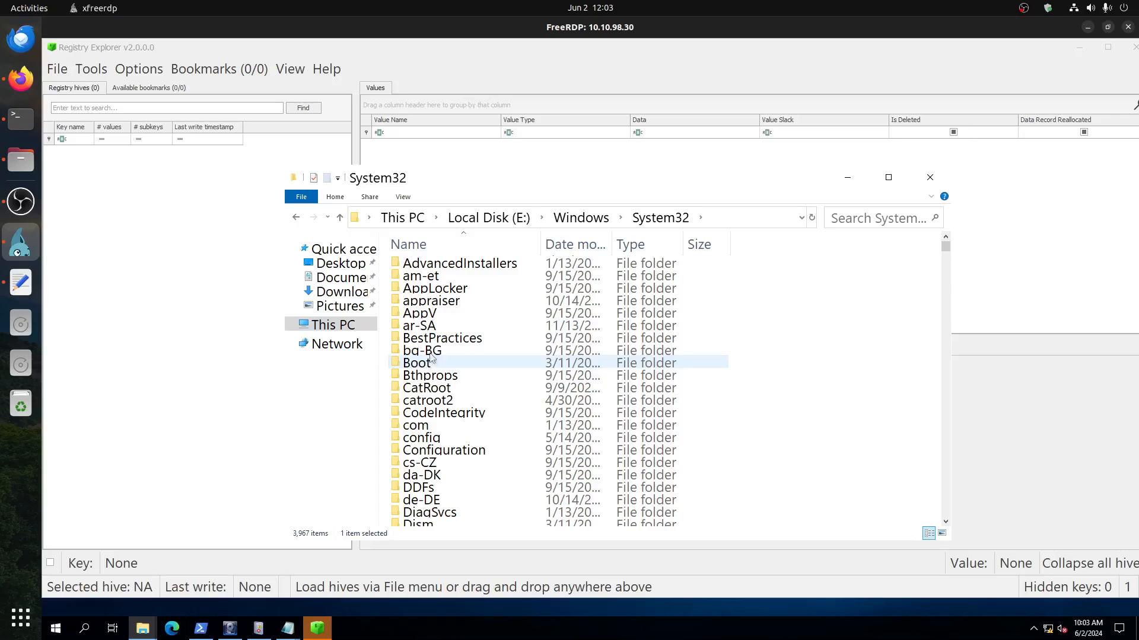
pyautogui.scroll(1, 451, 343)
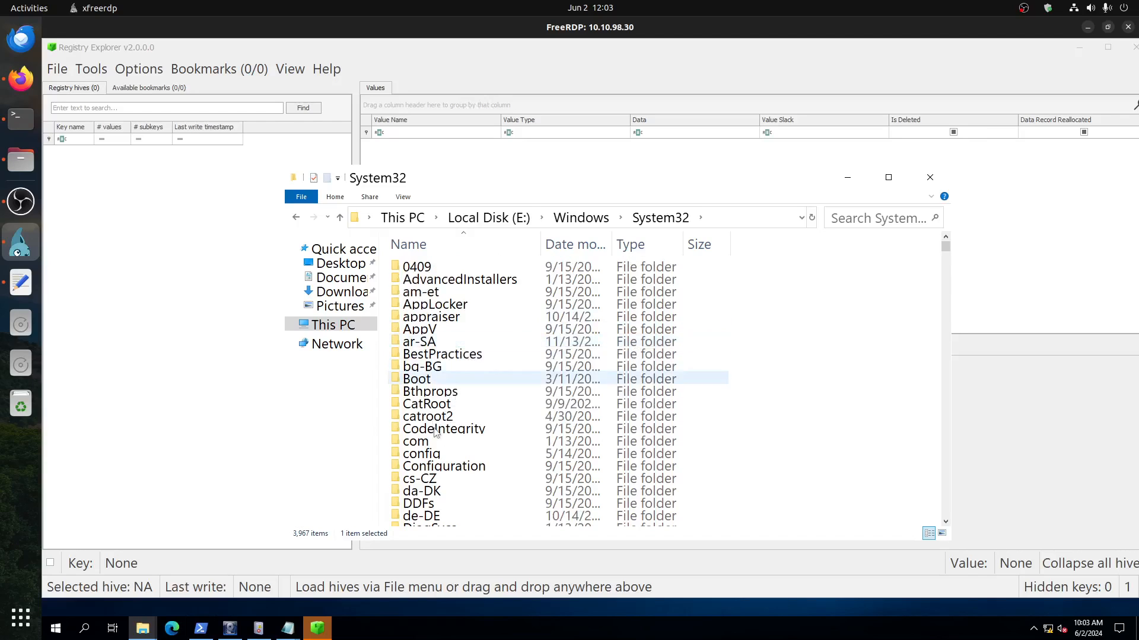
pyautogui.doubleClick(443, 455)
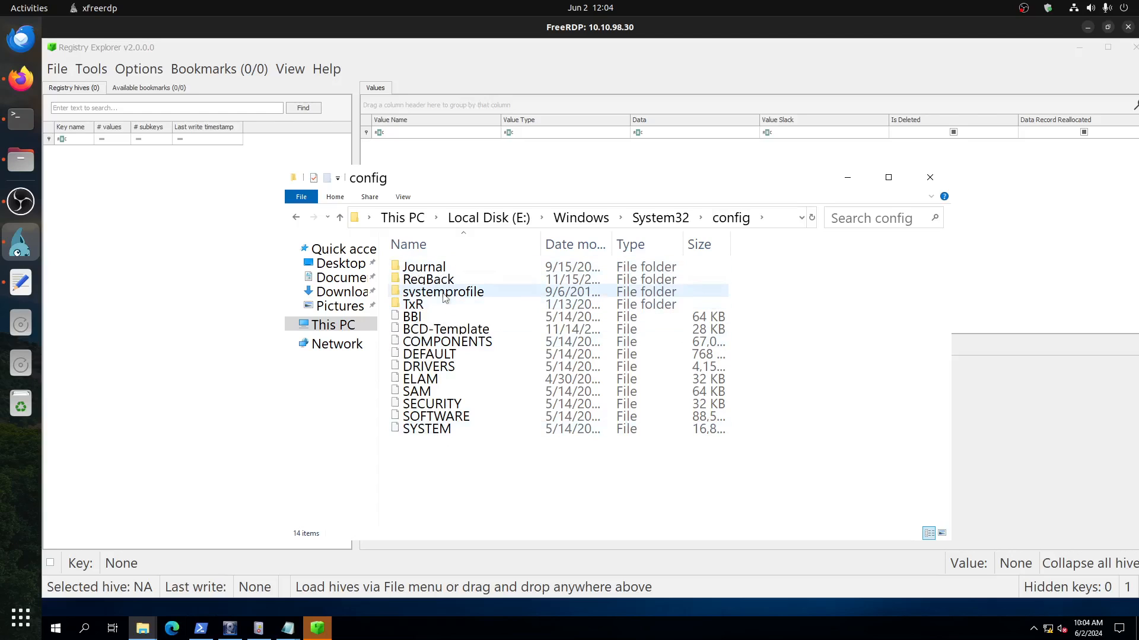
# Step: Search Google in Firefox for "windows evtx log file direcoty", go back to the previous results and switch back to the remote session
pyautogui.click(20, 79)
pyautogui.click(214, 94)
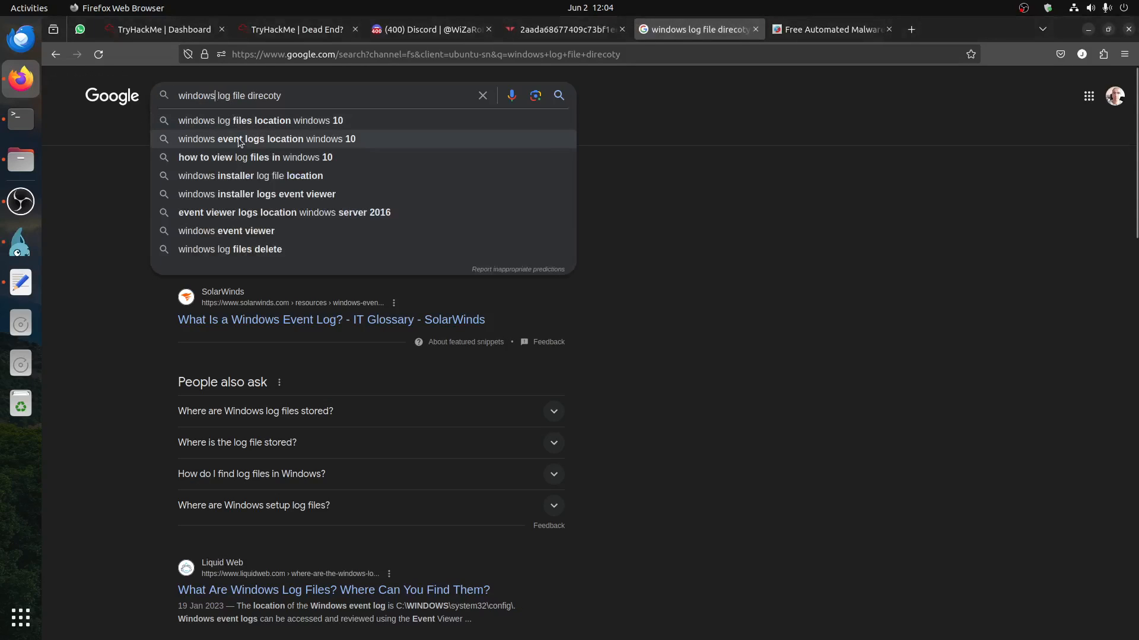
pyautogui.write('evtx')
pyautogui.press('Return')
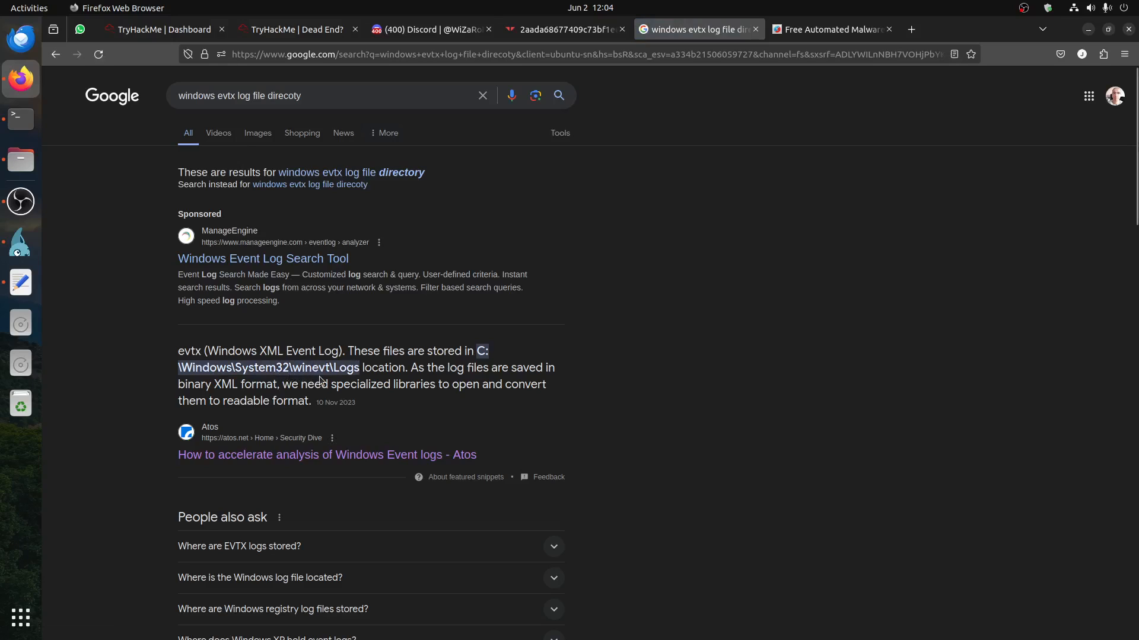
pyautogui.click(56, 55)
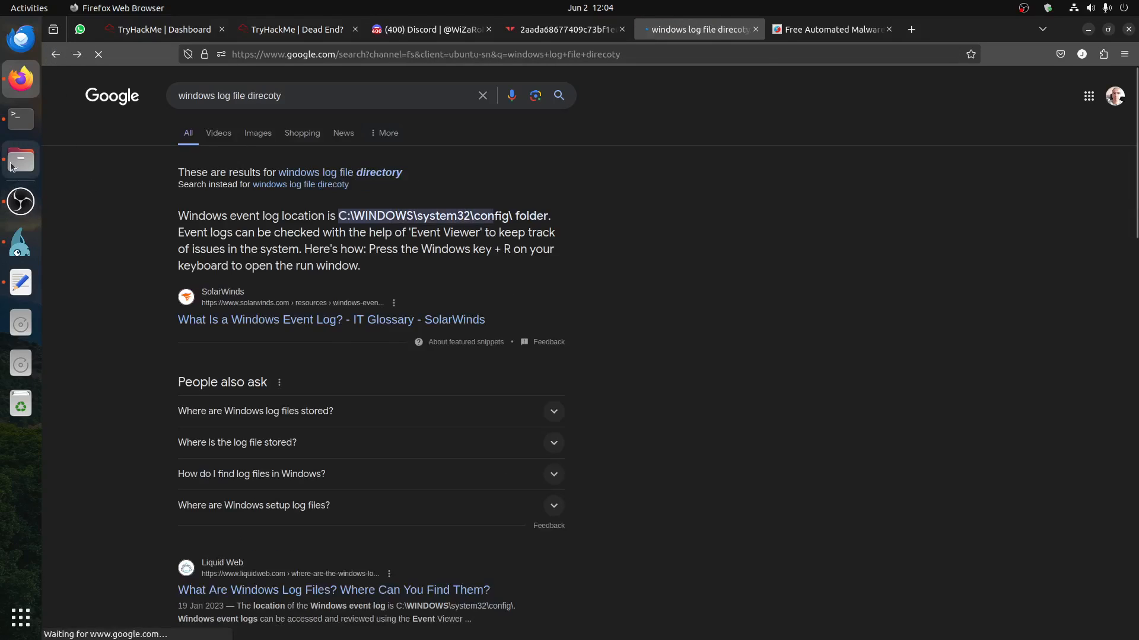
pyautogui.click(20, 159)
pyautogui.click(830, 310)
pyautogui.click(21, 243)
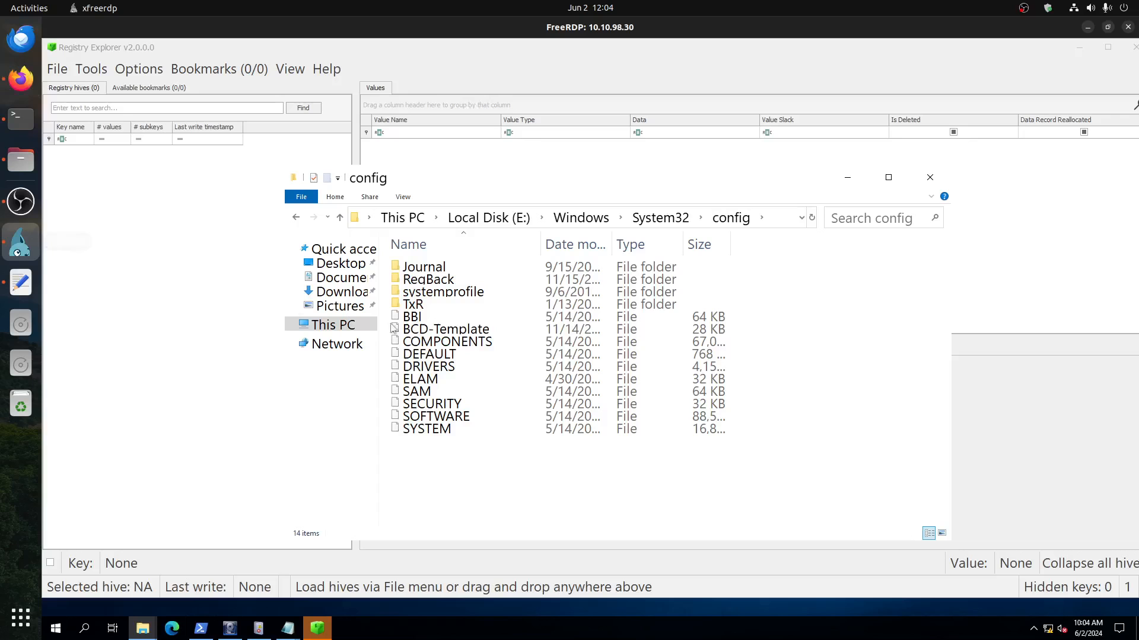
# Step: Open the E:\Windows\System32\winevt\Logs folder from the config folder
pyautogui.click(660, 218)
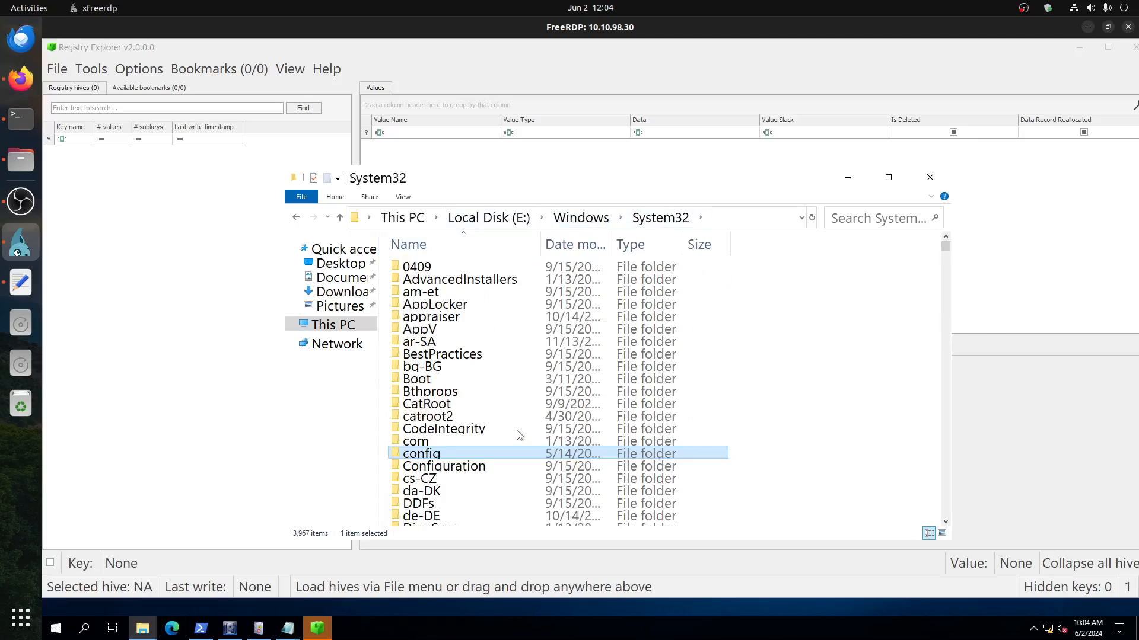
pyautogui.scroll(-20, 508, 481)
pyautogui.scroll(-15, 508, 480)
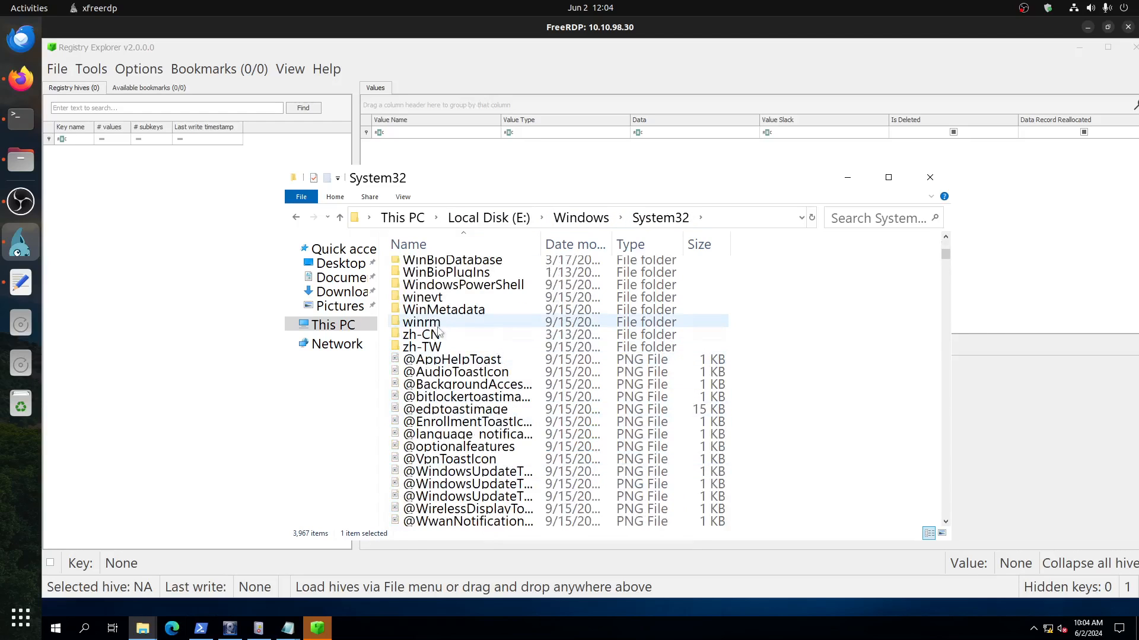
pyautogui.doubleClick(442, 297)
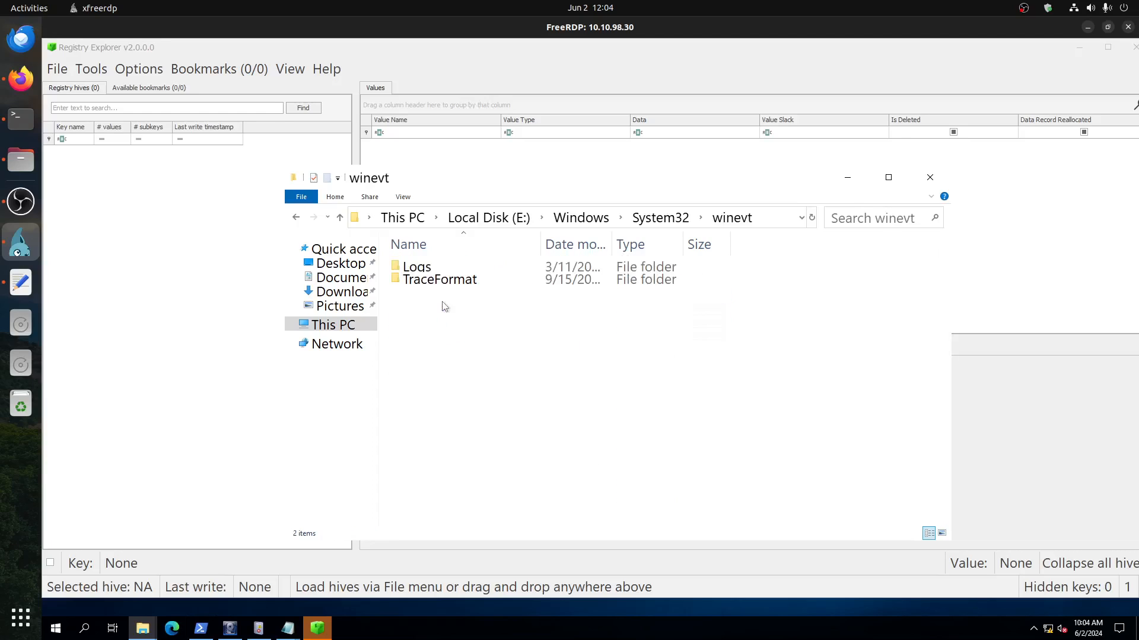
pyautogui.click(438, 271)
pyautogui.doubleClick(438, 272)
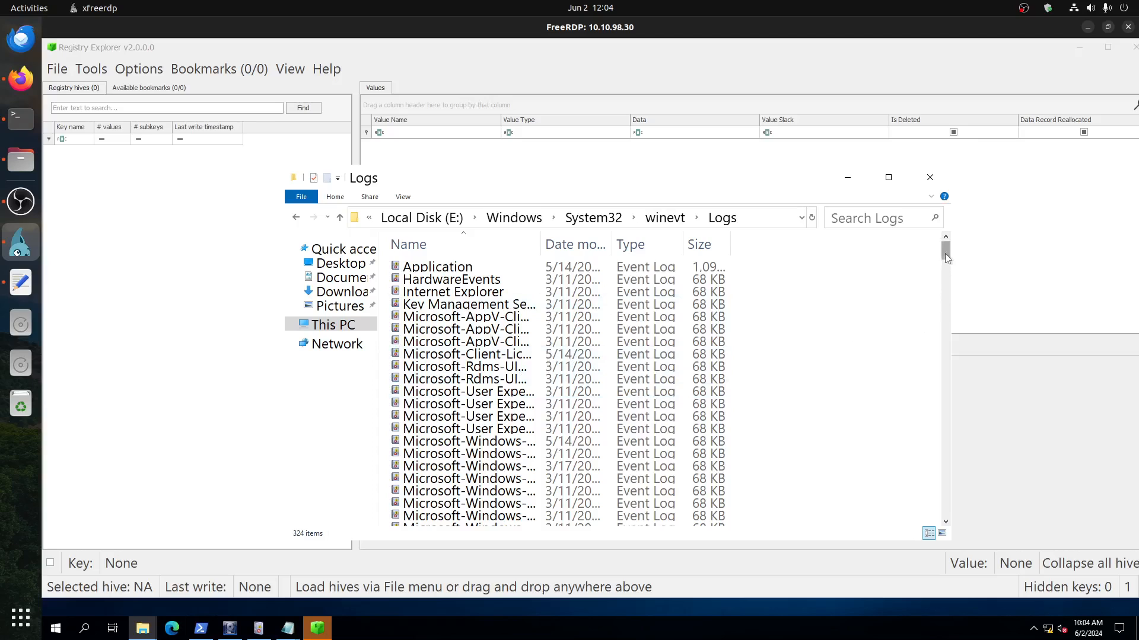
# Step: Find the Windows PowerShell event log at the end of the Logs folder and copy it
pyautogui.moveTo(944, 254); pyautogui.dragTo(945, 369)
pyautogui.moveTo(937, 591); pyautogui.dragTo(932, 596)
pyautogui.moveTo(945, 252); pyautogui.dragTo(471, 279)
pyautogui.scroll(-10, 557, 408)
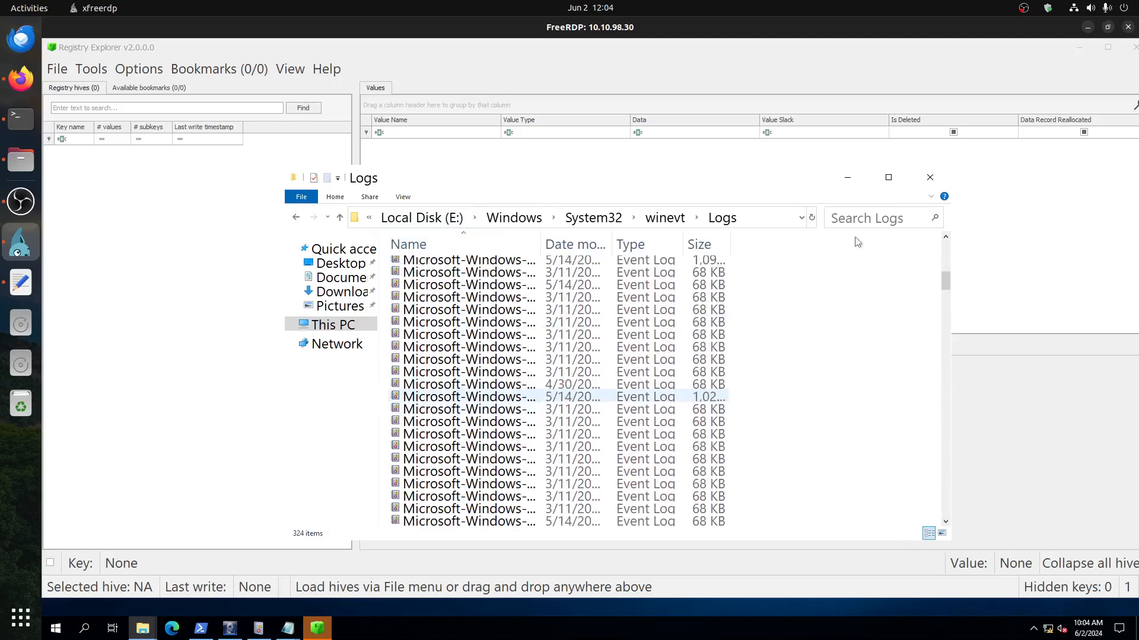
pyautogui.moveTo(944, 300); pyautogui.dragTo(938, 519)
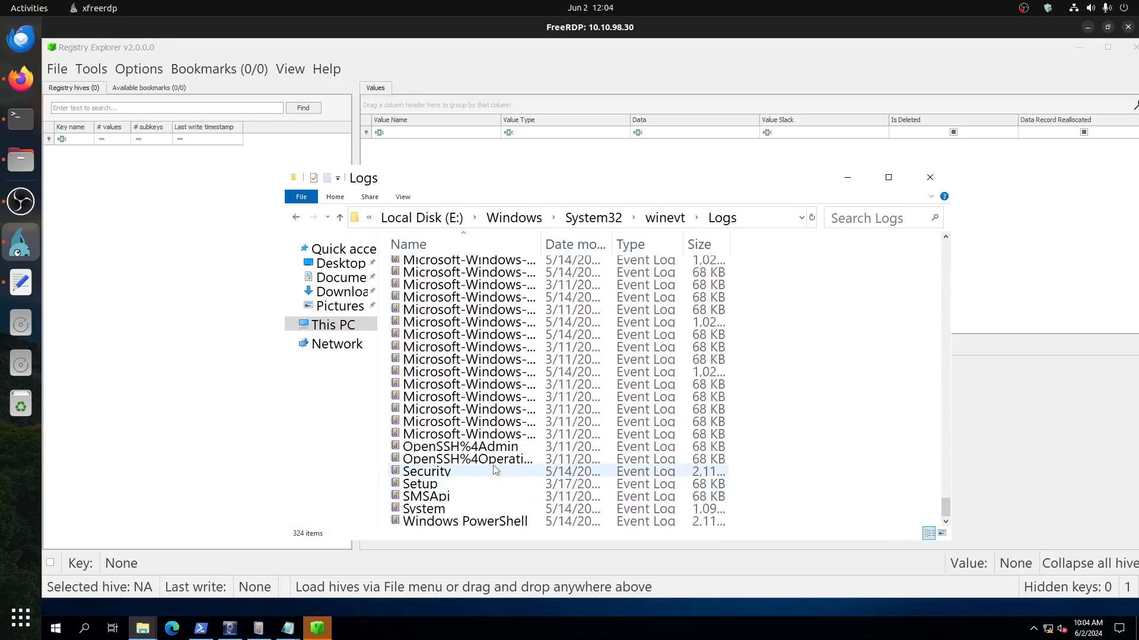
pyautogui.rightClick(489, 525)
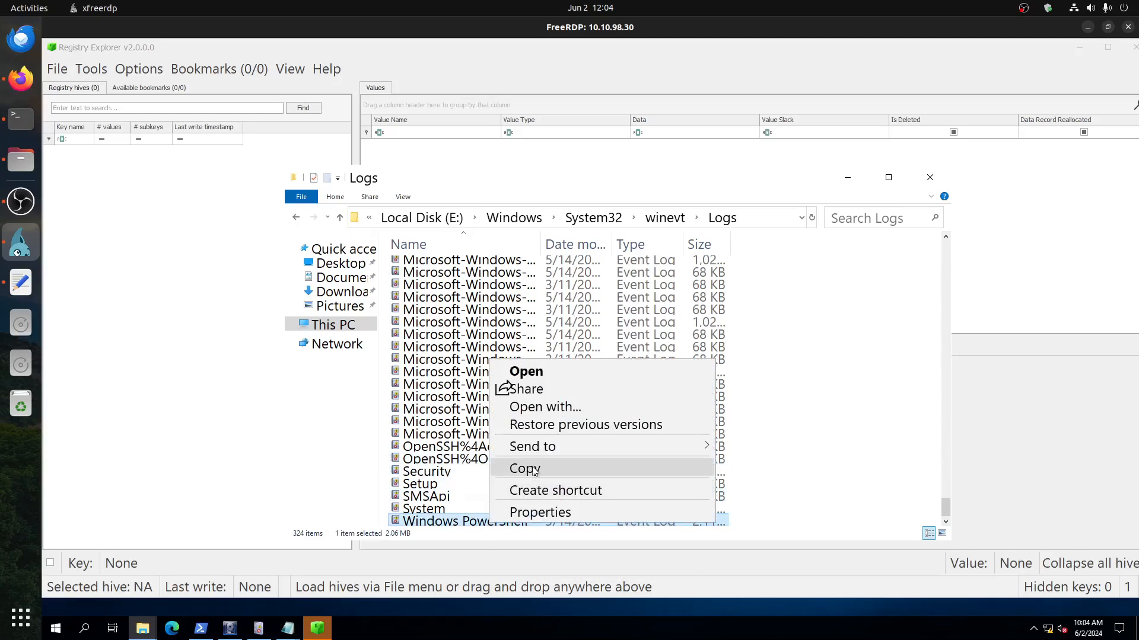
pyautogui.click(525, 469)
# Step: Minimize the Logs folder, Registry Explorer and PowerShell windows to expose the remote desktop
pyautogui.click(847, 178)
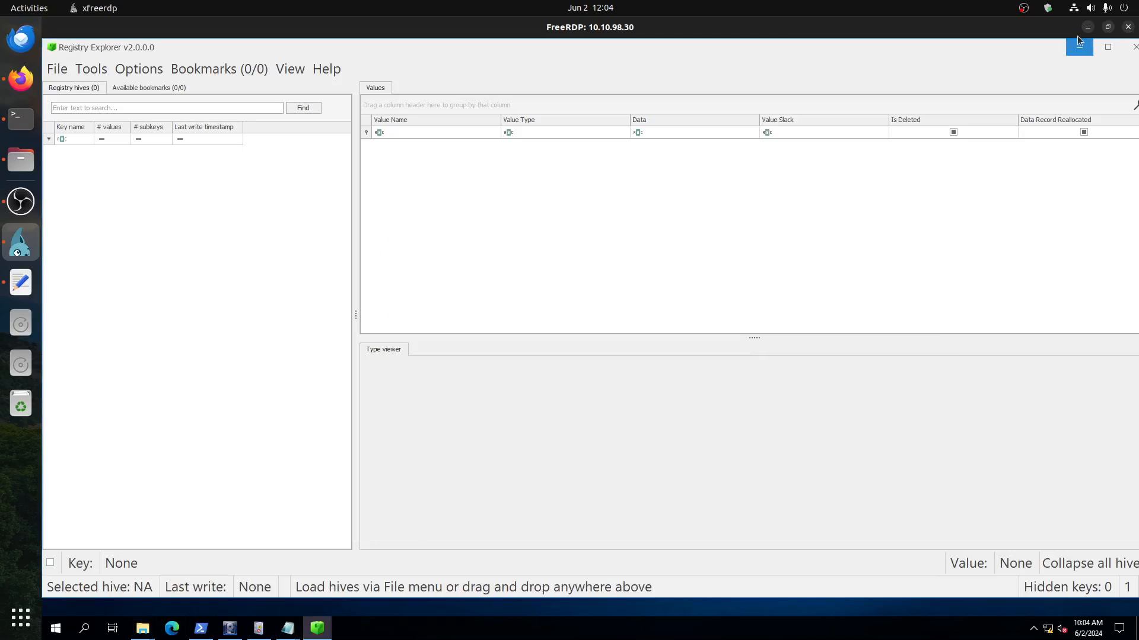
pyautogui.click(1087, 27)
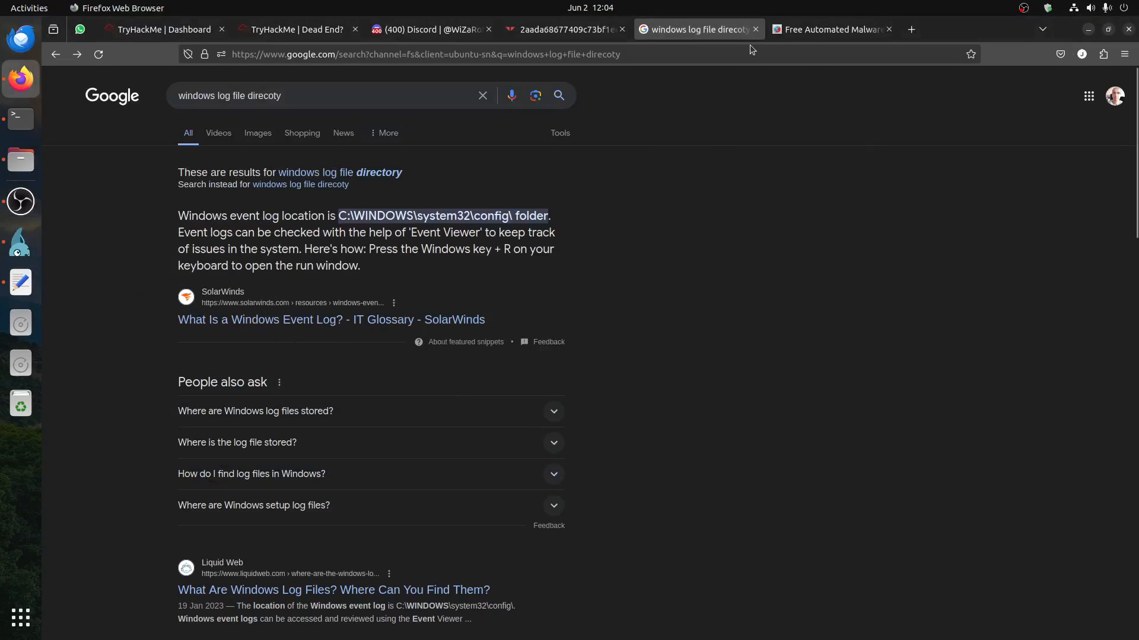
pyautogui.click(57, 54)
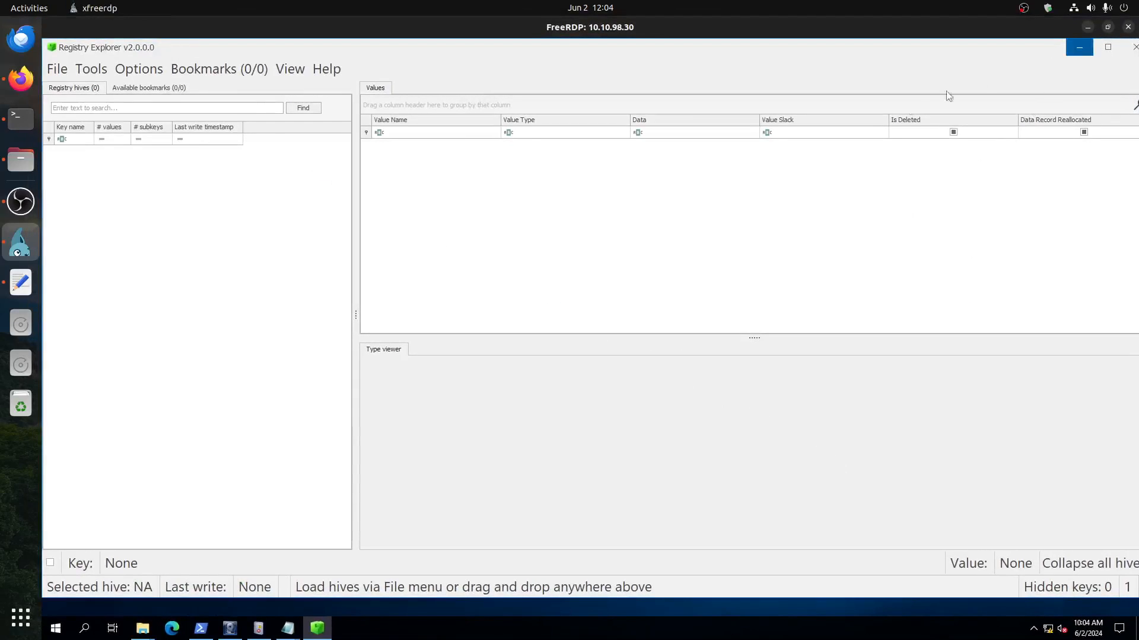
pyautogui.click(1080, 48)
pyautogui.click(819, 86)
pyautogui.click(873, 50)
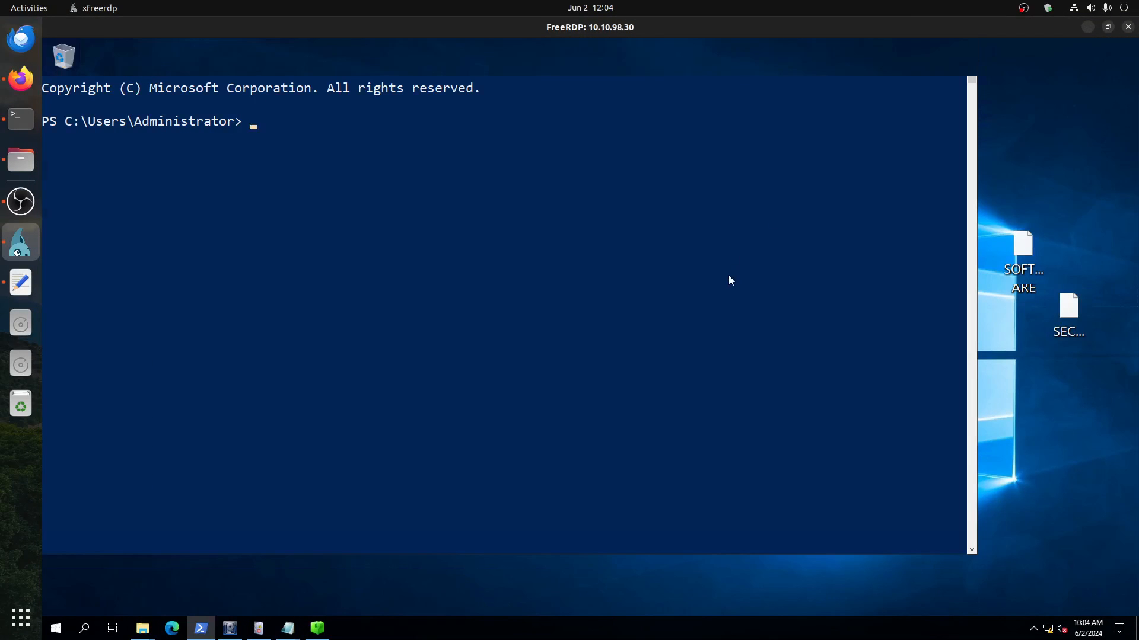
# Step: Paste the copied Windows PowerShell event log onto the remote desktop
pyautogui.rightClick(562, 220)
pyautogui.click(617, 292)
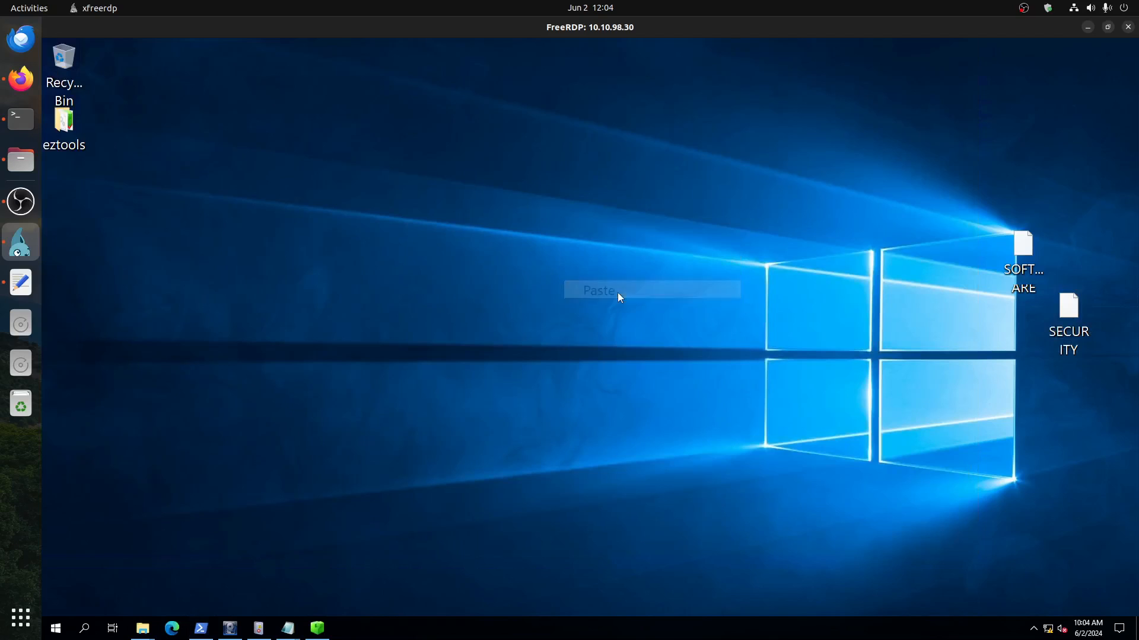
pyautogui.click(565, 274)
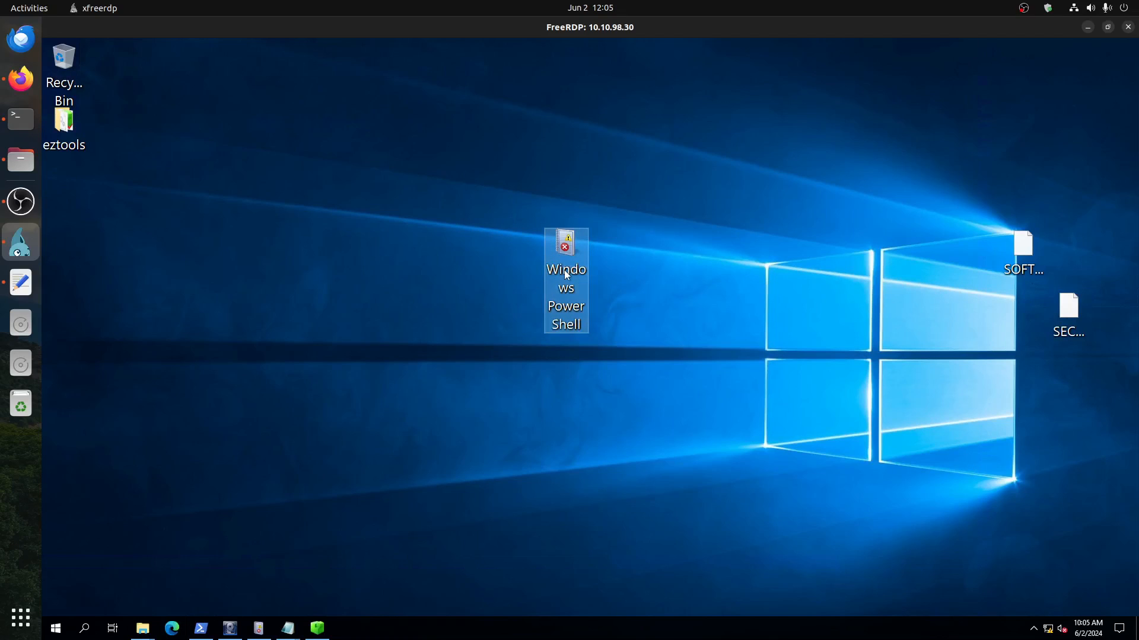
pyautogui.click(691, 255)
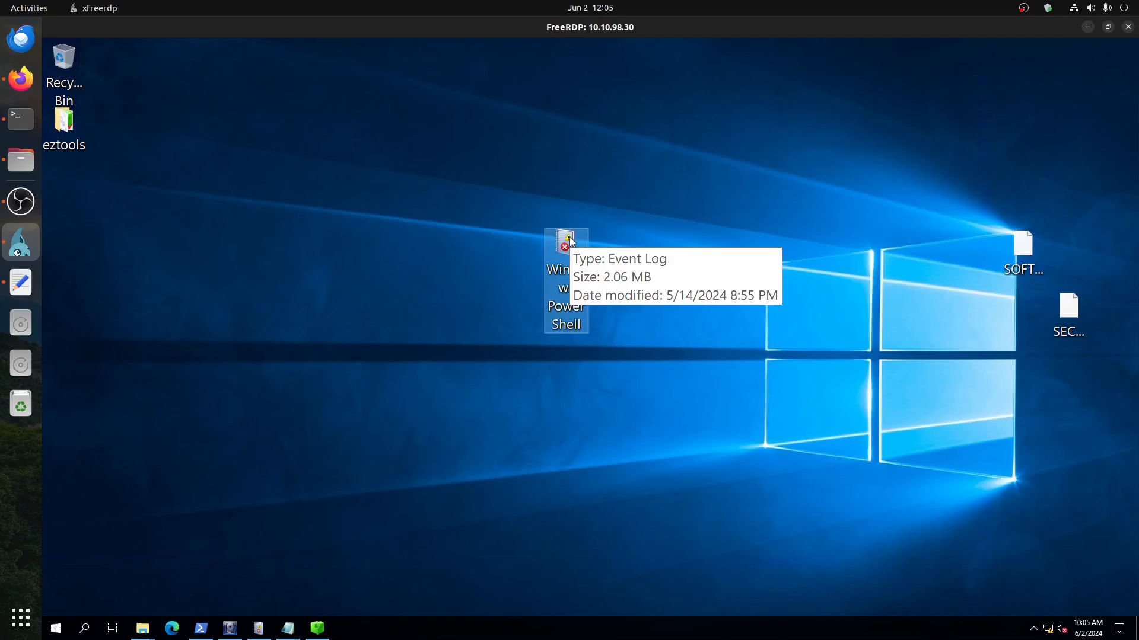
# Step: Open the Windows PowerShell event log copied to the remote desktop in Event Viewer
pyautogui.doubleClick(571, 240)
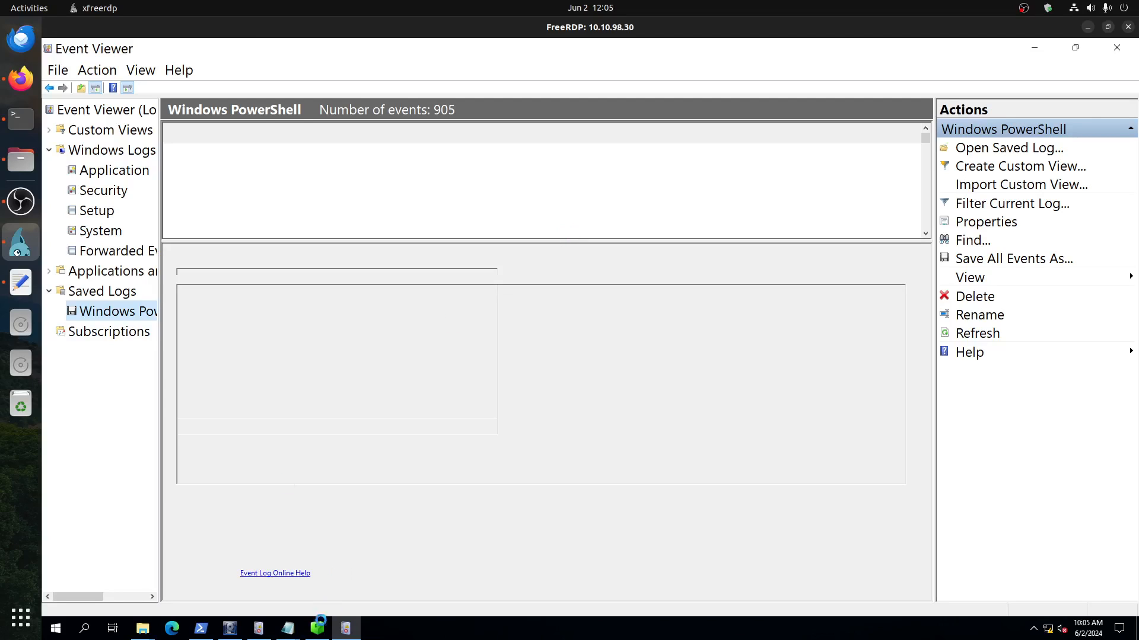
# Step: Load the desktop's SOFTWARE hive into Registry Explorer as a dirty hive, declining to replay its transaction logs
pyautogui.click(317, 630)
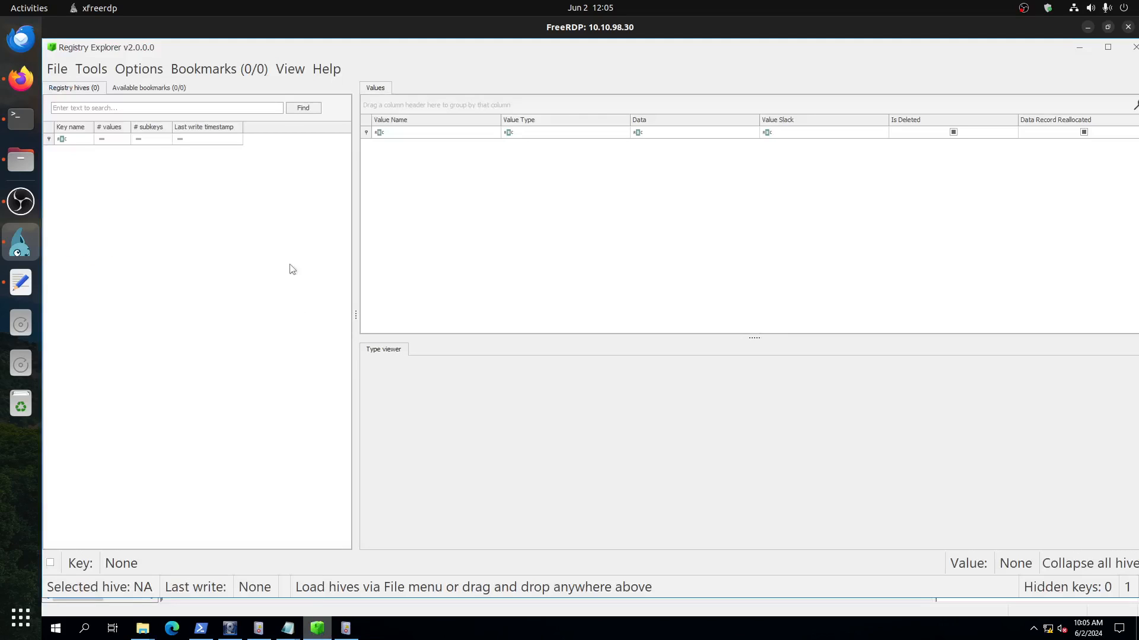
pyautogui.click(57, 70)
pyautogui.click(82, 88)
pyautogui.click(98, 164)
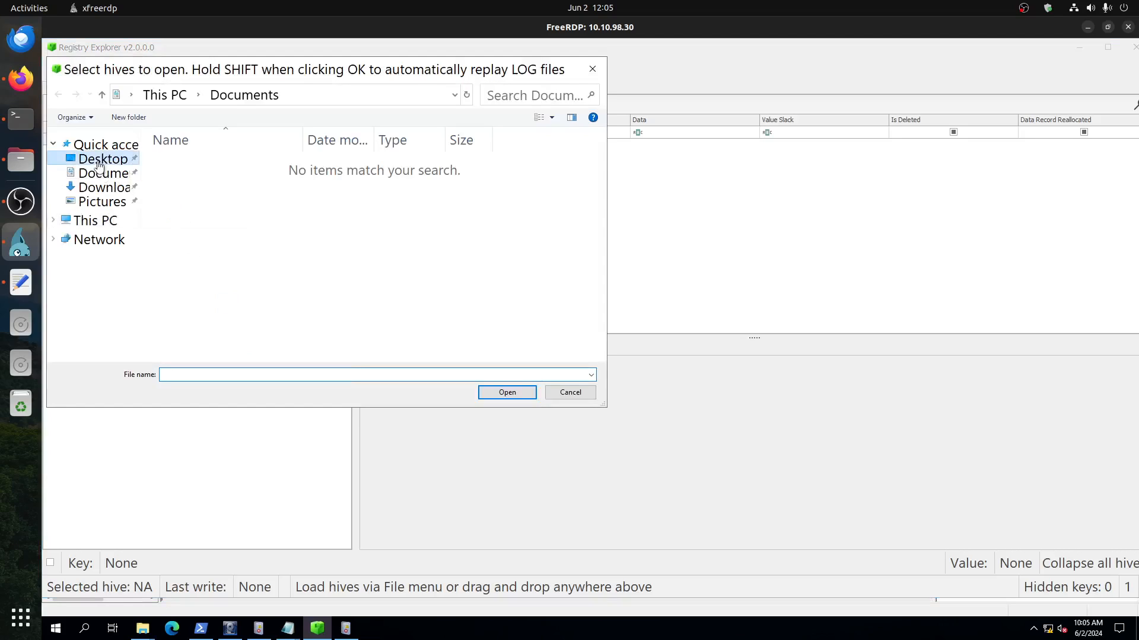
pyautogui.doubleClick(205, 186)
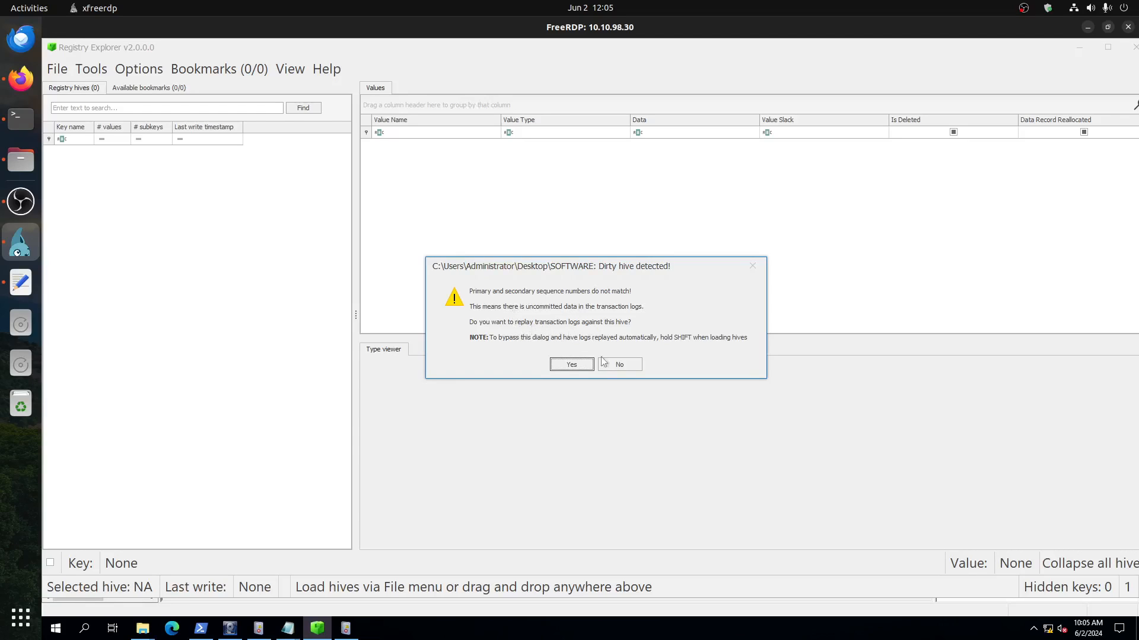
pyautogui.click(630, 365)
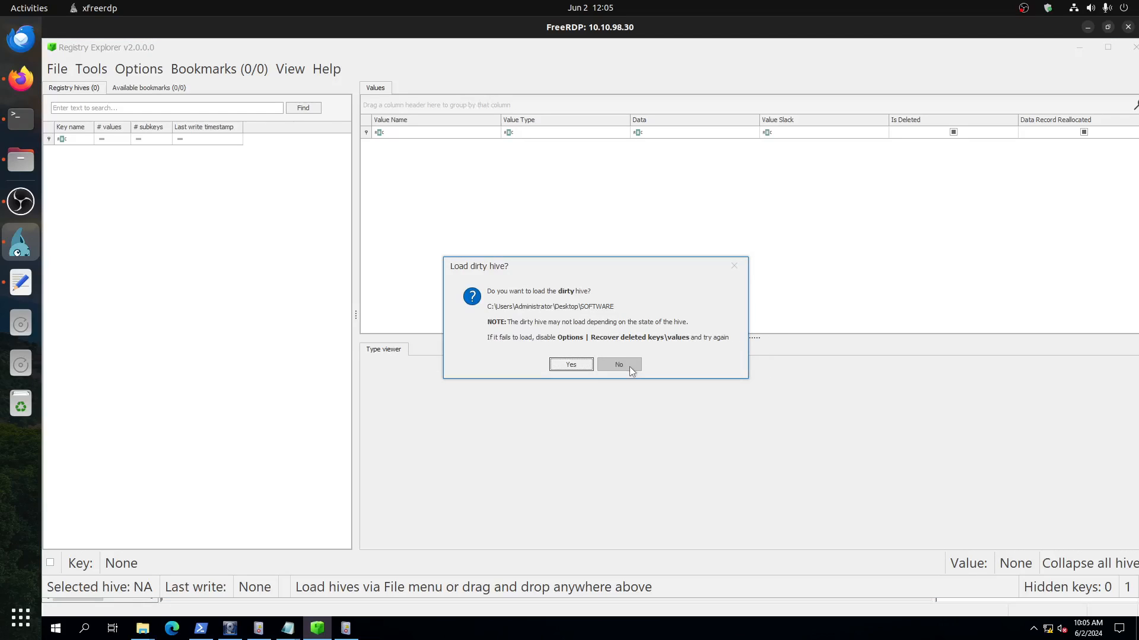
pyautogui.click(562, 364)
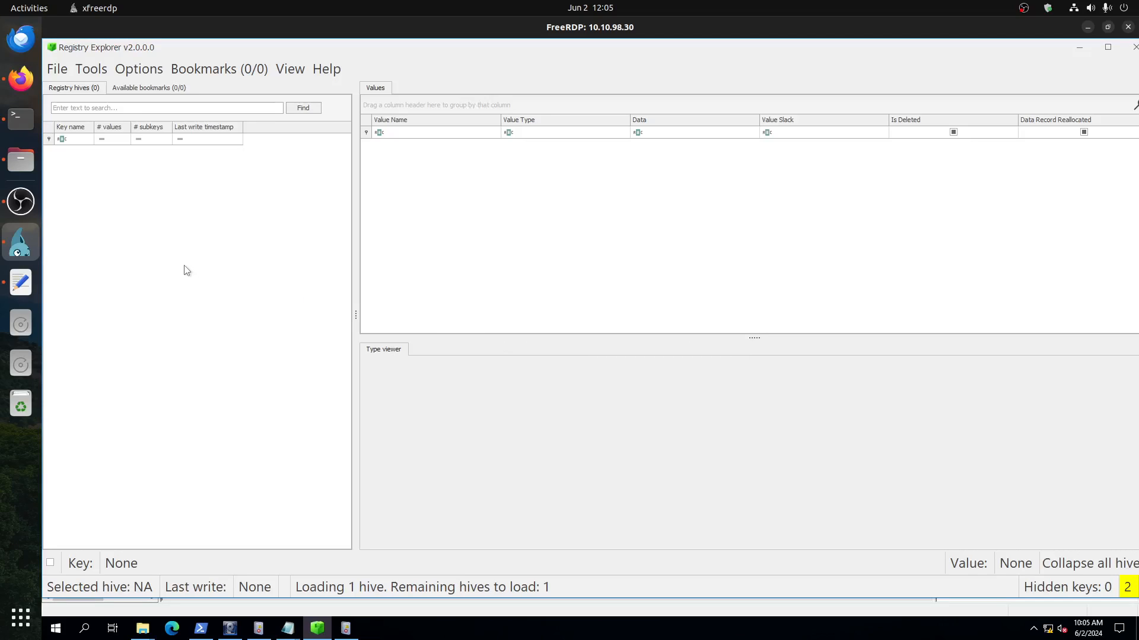
# Step: Switch to Event Viewer, enlarge the event list and step through the first five events of the saved Windows PowerShell log
pyautogui.click(346, 628)
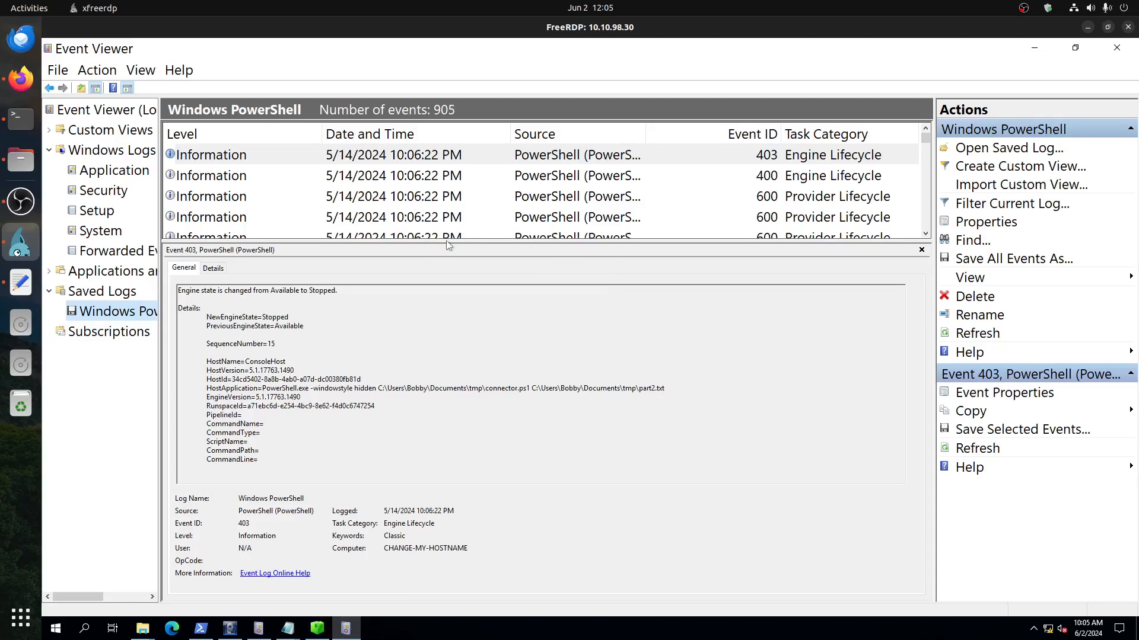
pyautogui.moveTo(447, 240); pyautogui.dragTo(478, 369)
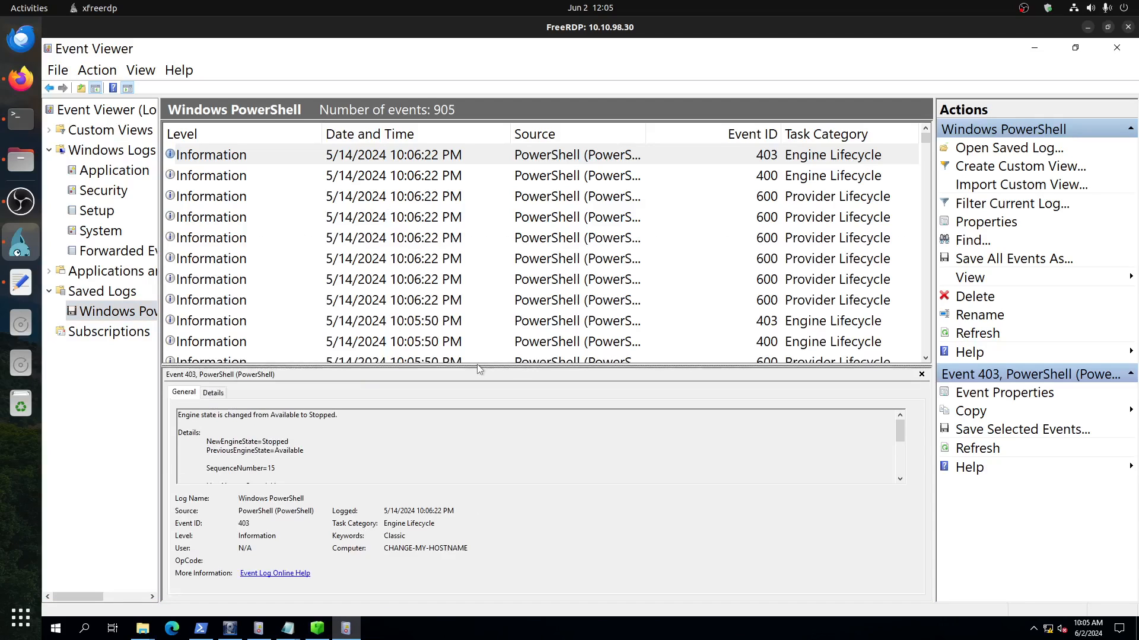
pyautogui.click(451, 160)
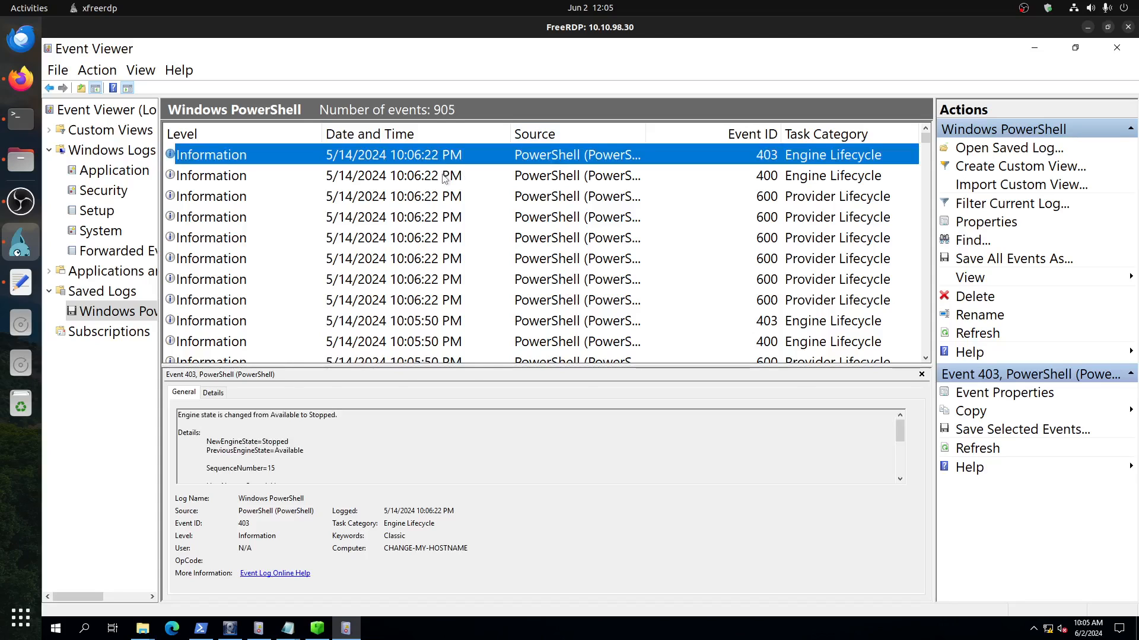
pyautogui.click(445, 178)
pyautogui.click(448, 204)
pyautogui.click(443, 231)
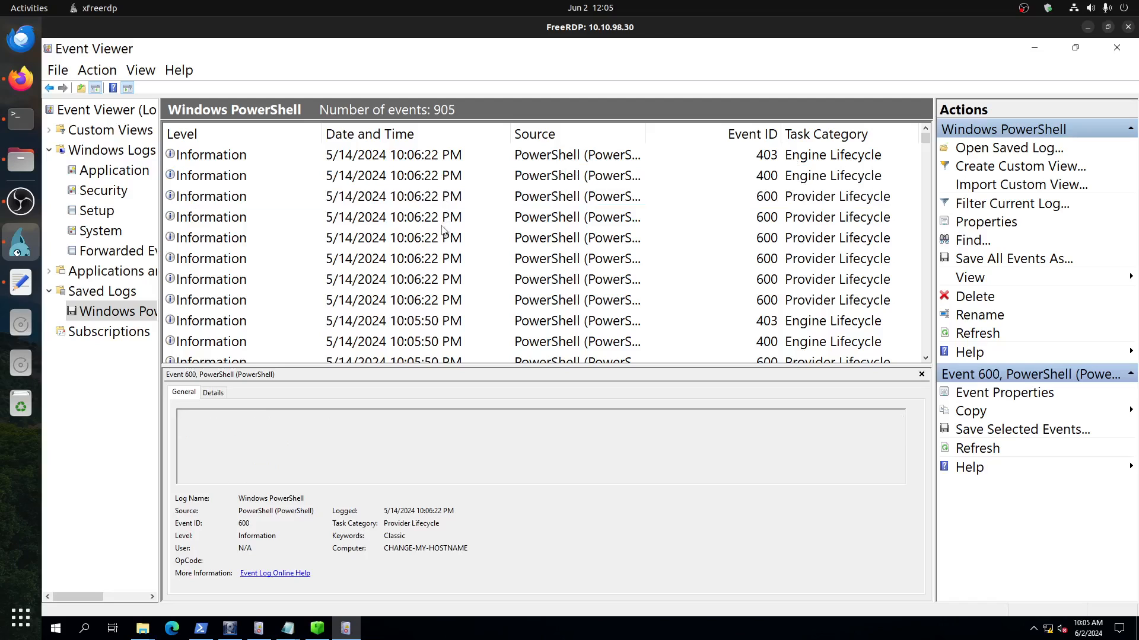
pyautogui.click(446, 238)
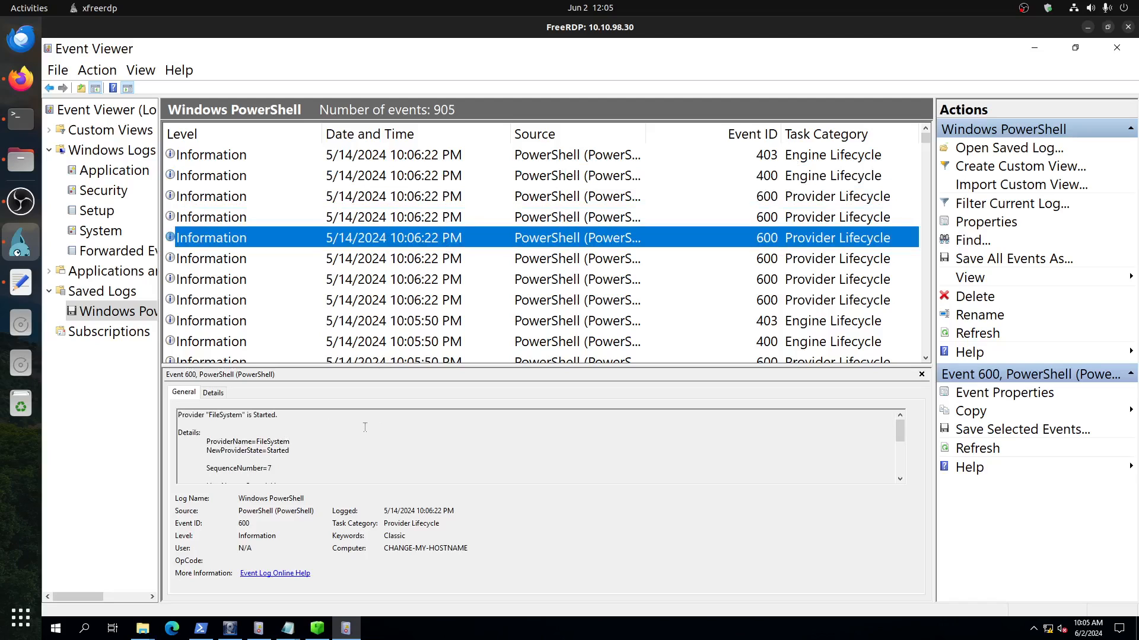
# Step: Examine the HostApplication command line in the details of the FileSystem provider's event 600
pyautogui.scroll(-3, 365, 427)
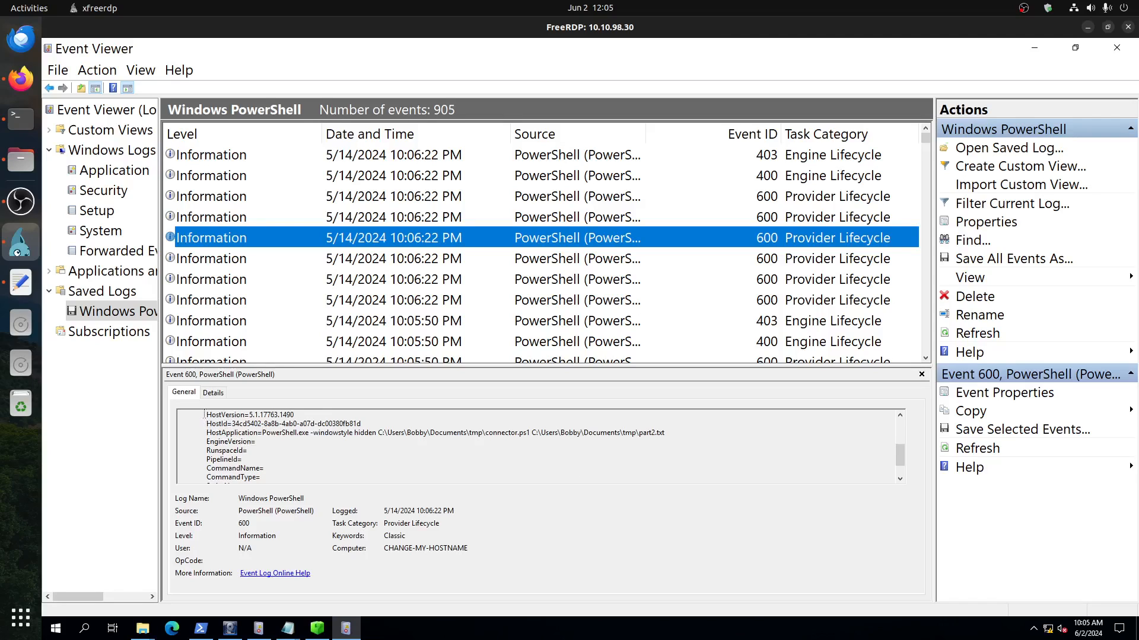
pyautogui.moveTo(204, 413); pyautogui.dragTo(297, 472)
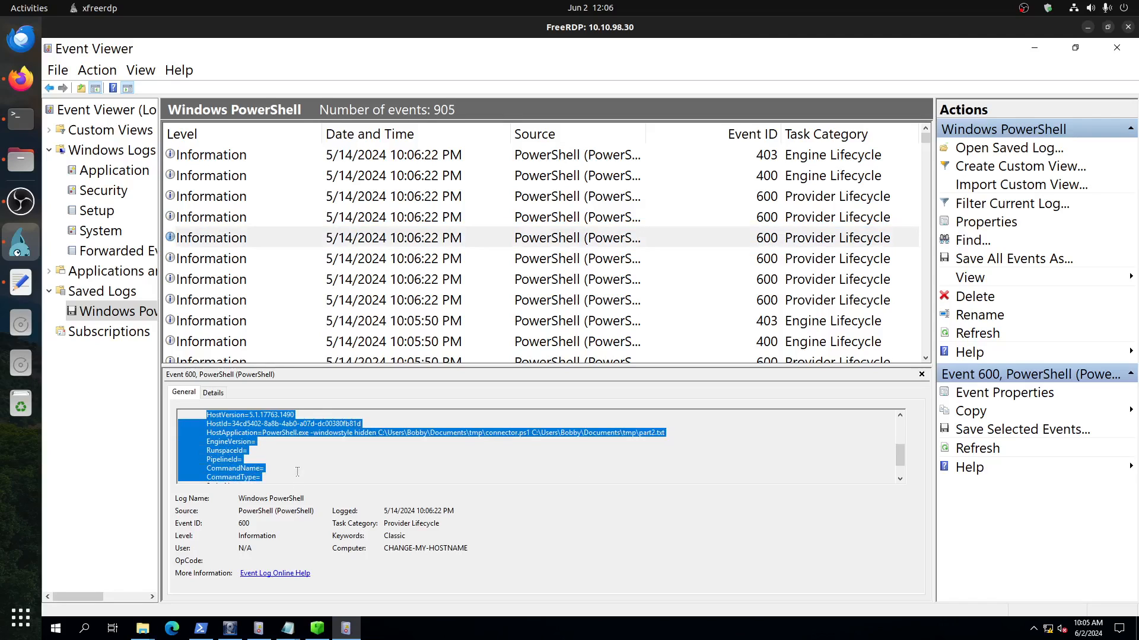
pyautogui.click(328, 444)
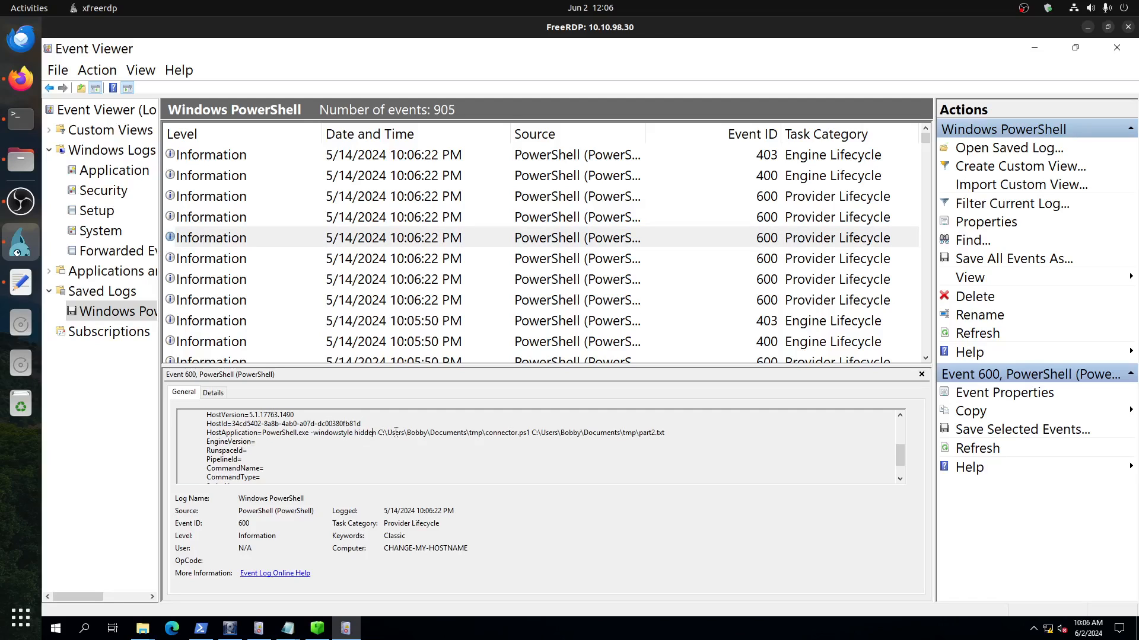
pyautogui.moveTo(354, 432); pyautogui.dragTo(675, 431)
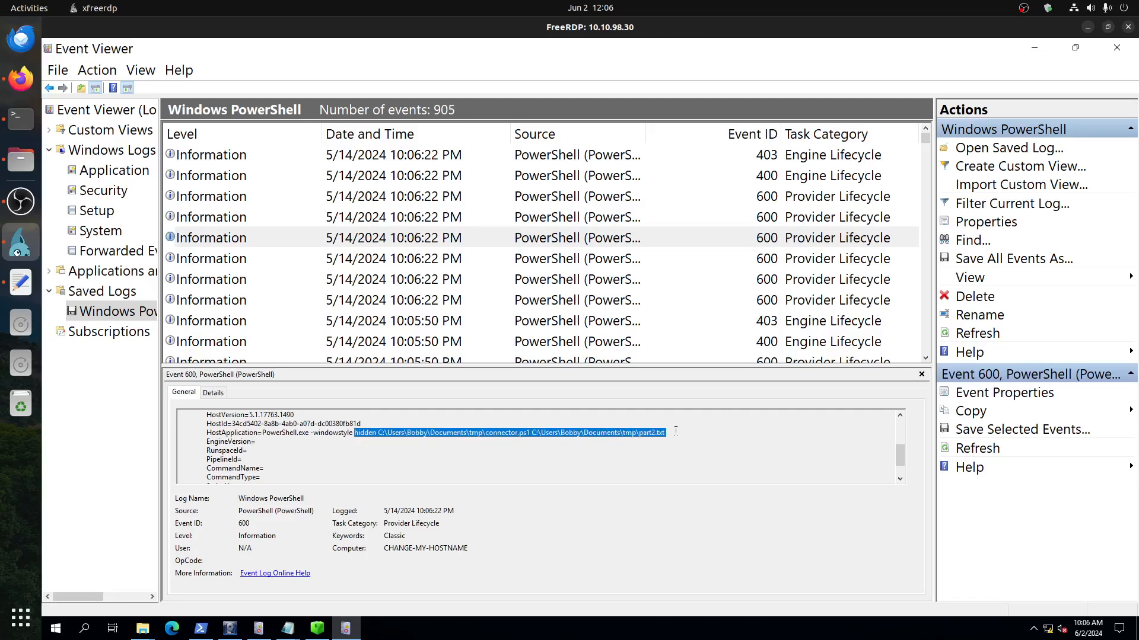
pyautogui.click(487, 440)
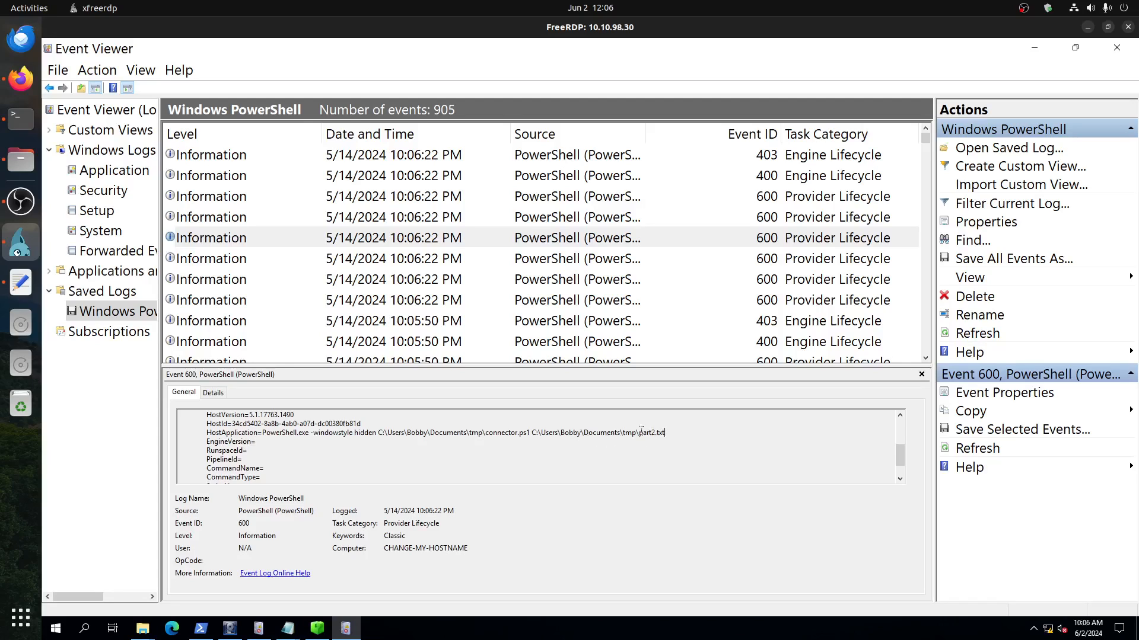
pyautogui.moveTo(641, 430); pyautogui.dragTo(520, 432)
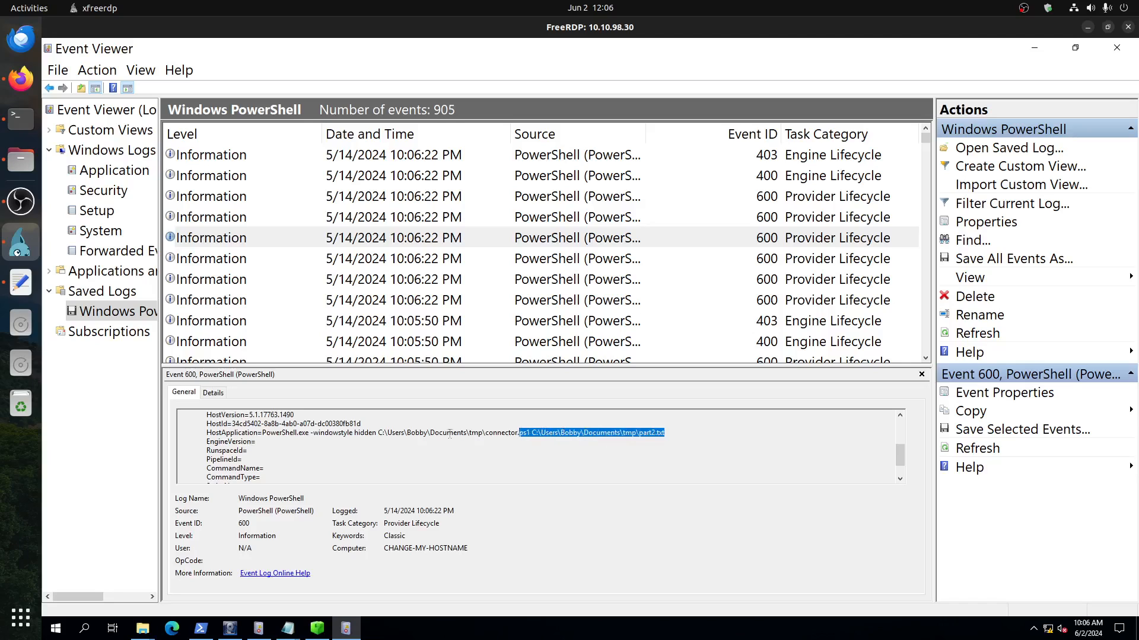
pyautogui.moveTo(449, 433); pyautogui.dragTo(264, 423)
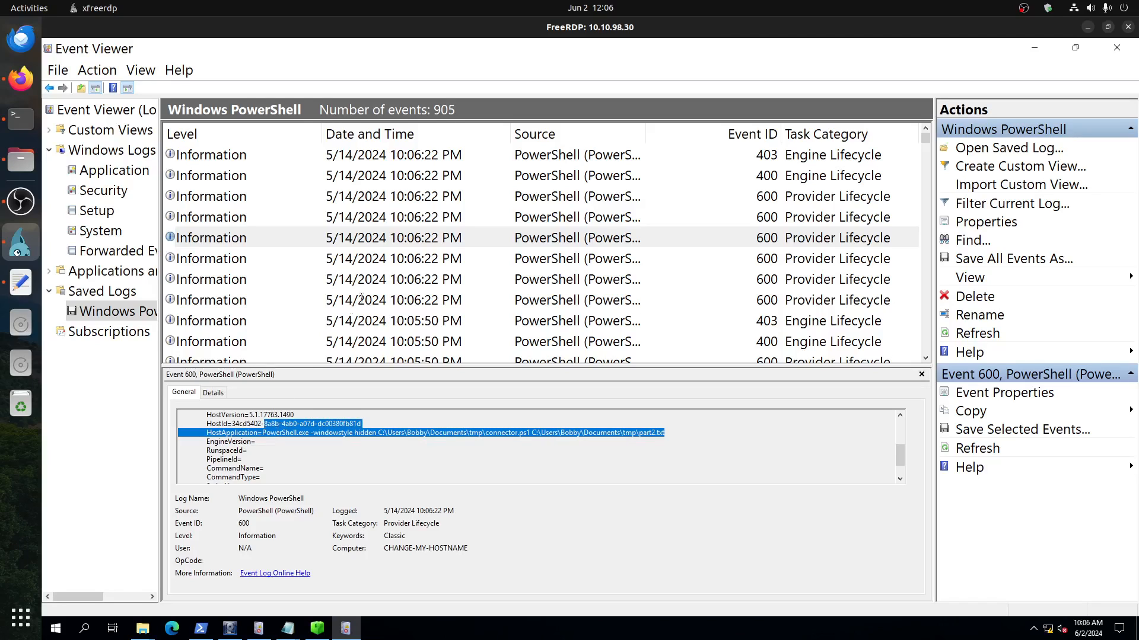
# Step: Look through the neighbouring event 600 entries and recheck the script and text file paths in the FileSystem event's HostApplication line
pyautogui.click(413, 262)
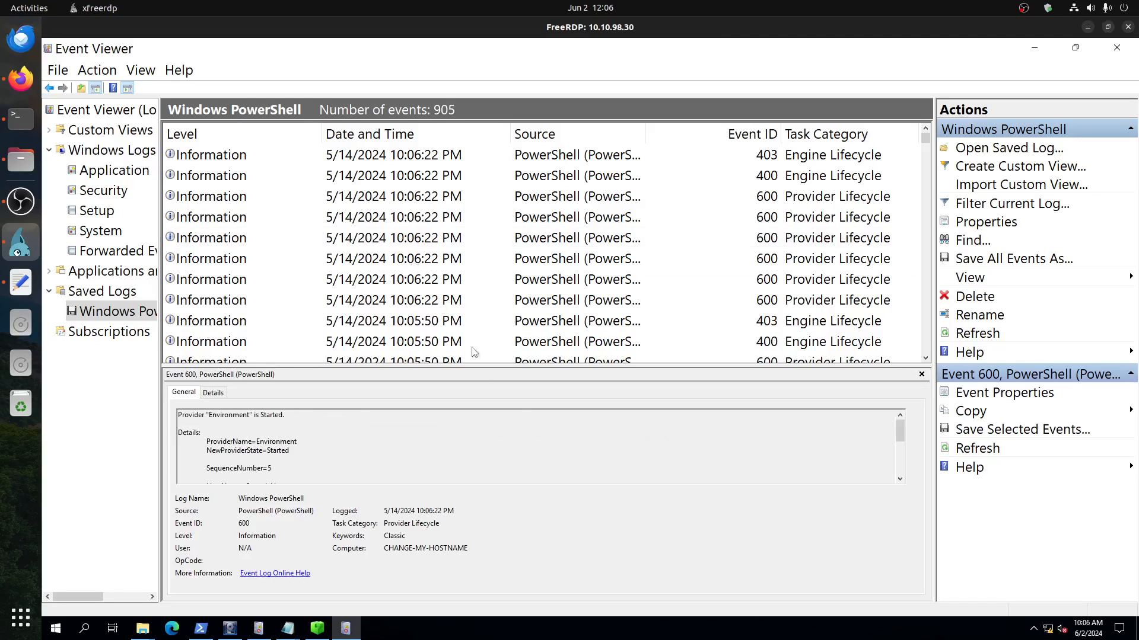
pyautogui.click(436, 283)
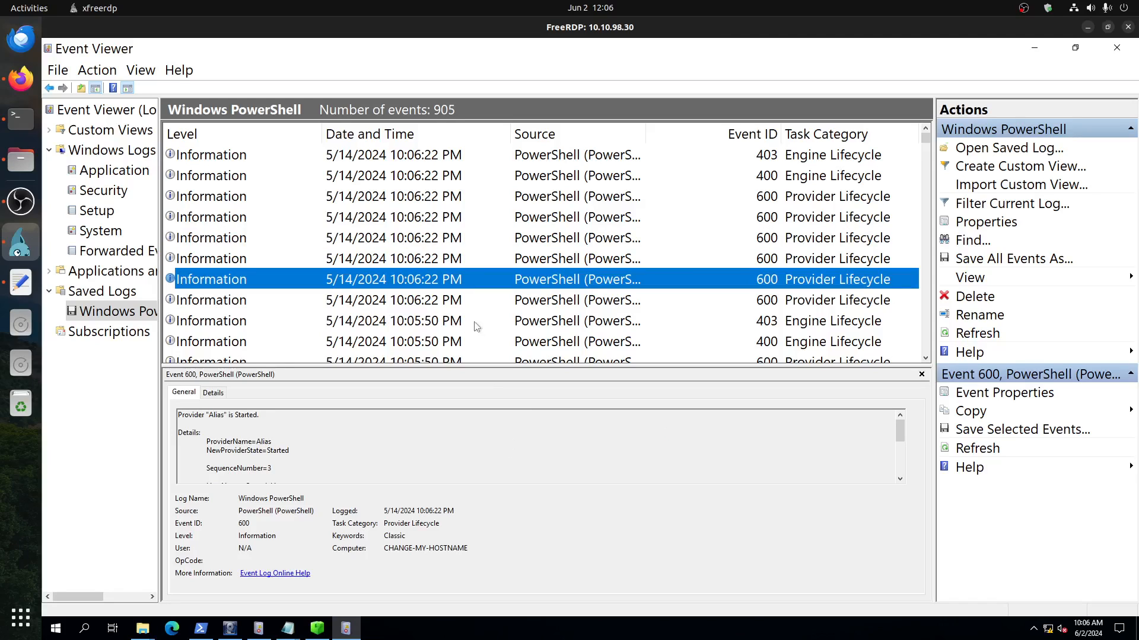
pyautogui.click(436, 257)
pyautogui.click(437, 231)
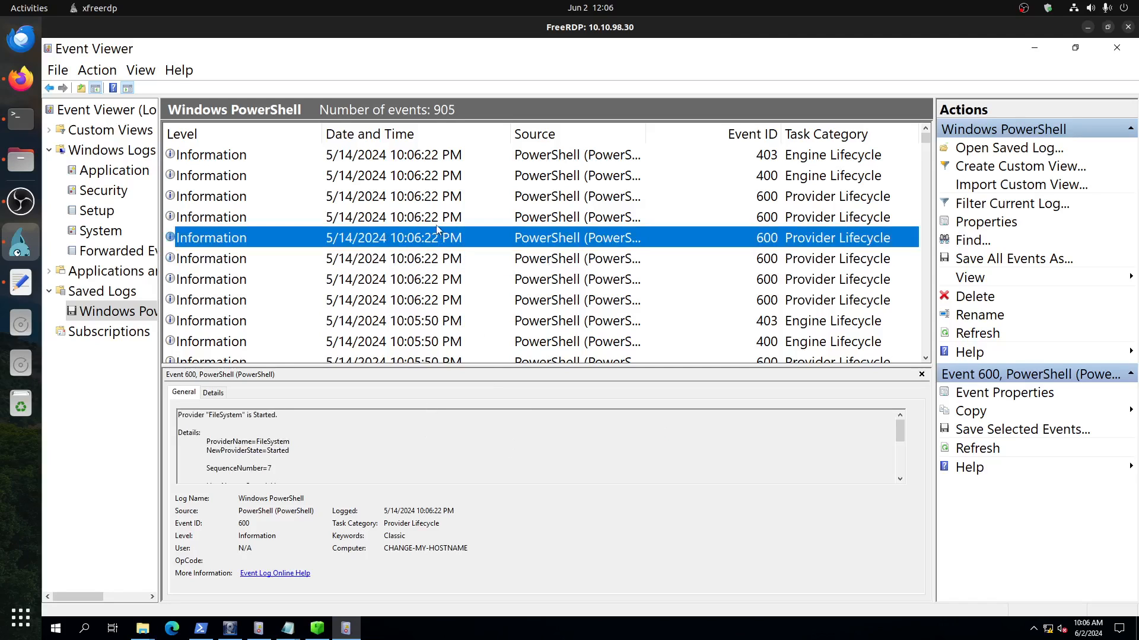
pyautogui.scroll(-2, 486, 432)
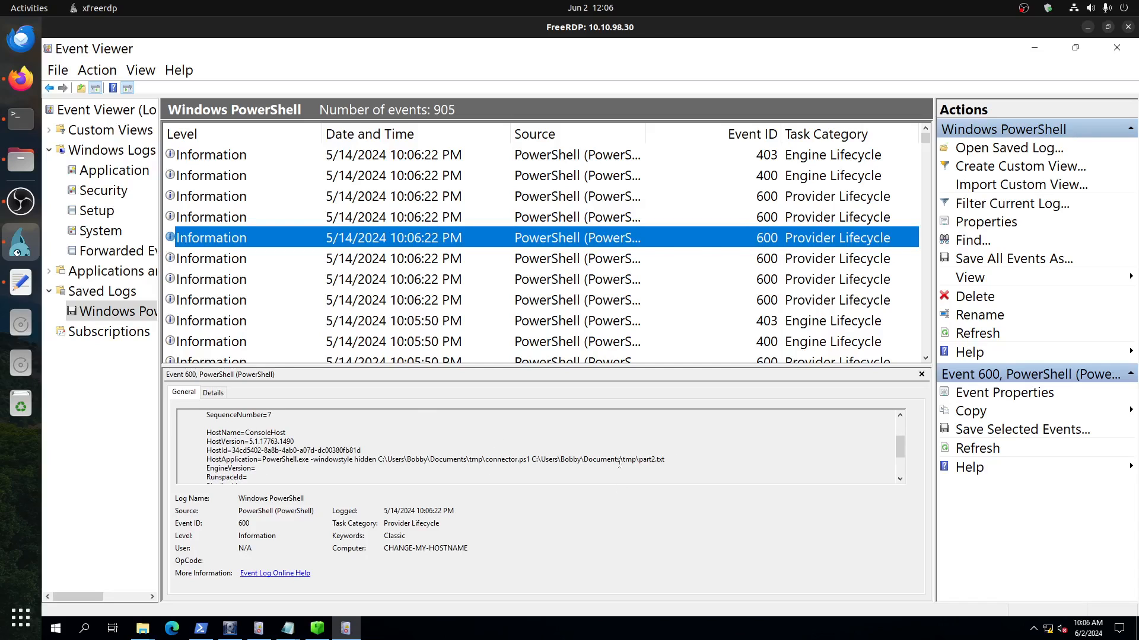
pyautogui.moveTo(619, 463); pyautogui.dragTo(339, 462)
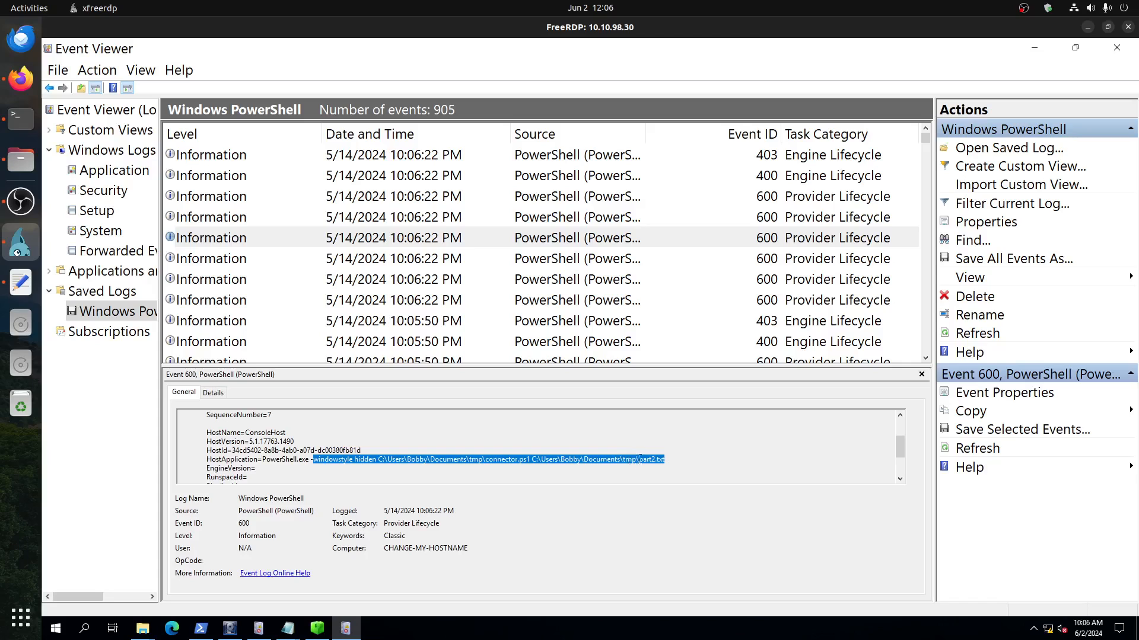
pyautogui.moveTo(668, 459); pyautogui.dragTo(625, 456)
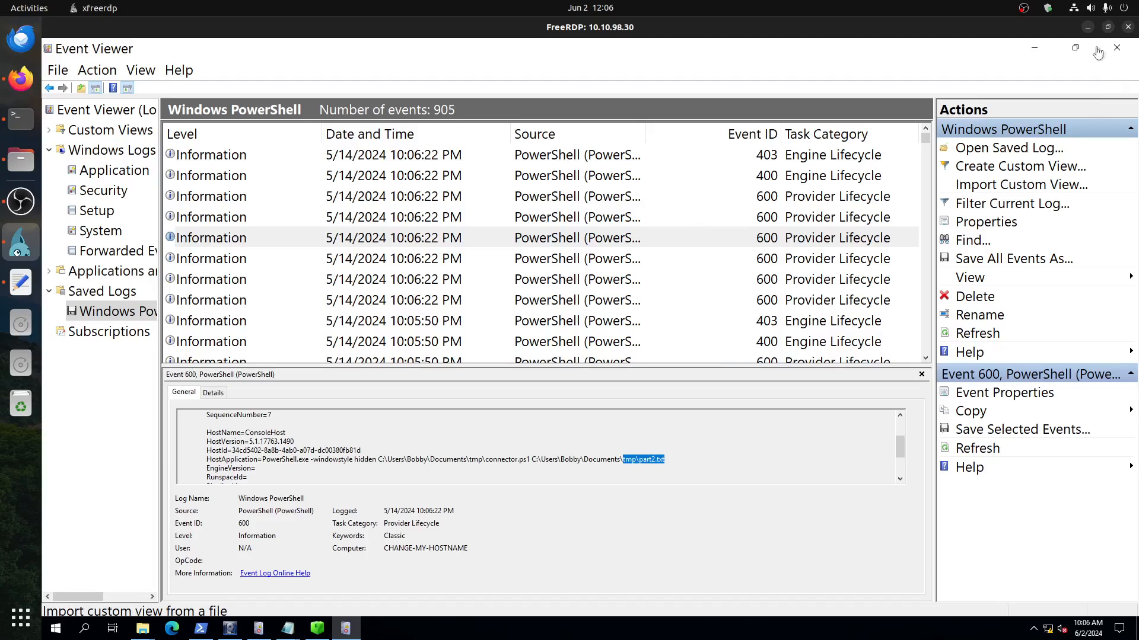
# Step: Bring back the File Explorer window showing the Logs folder and open the Tools folder on Local Disk (E:)
pyautogui.hotkey('alt', 'Tab')
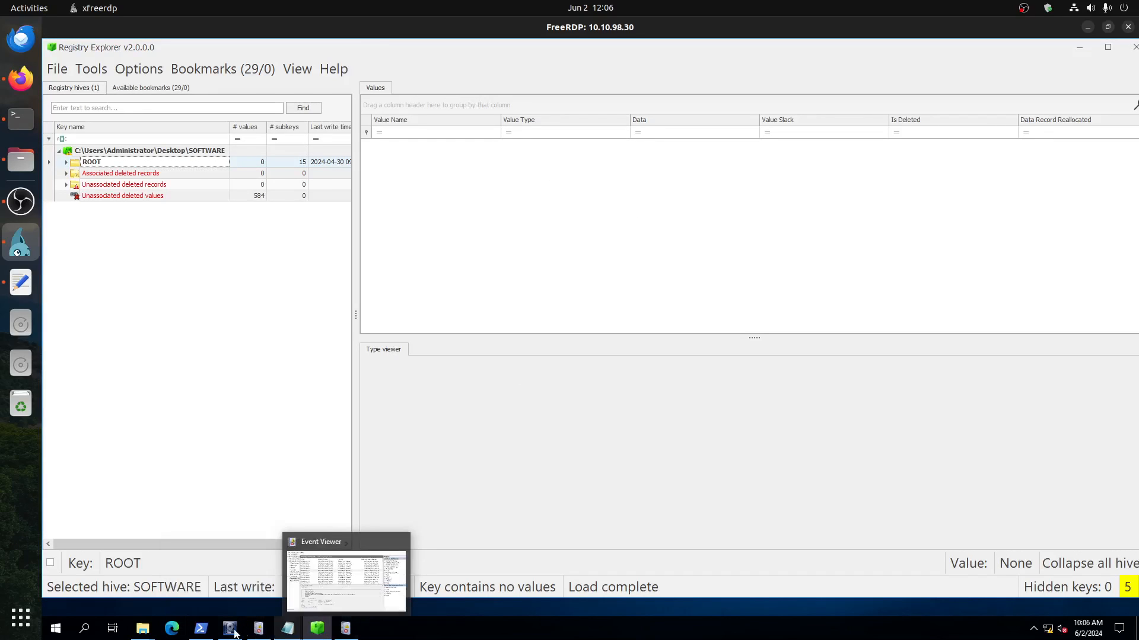
pyautogui.click(143, 628)
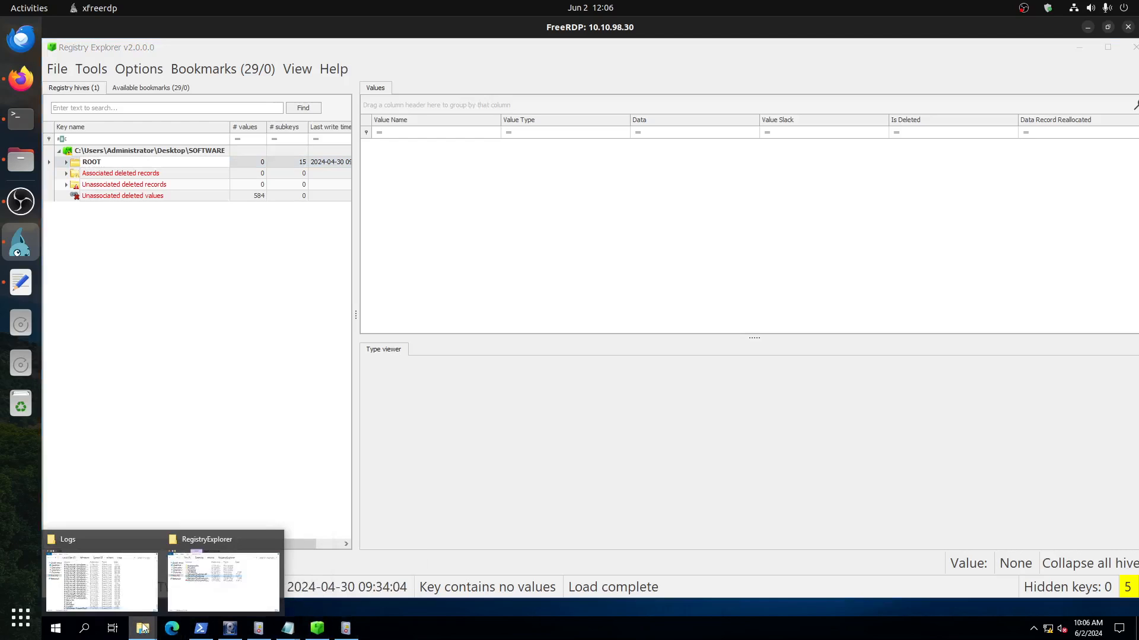
pyautogui.click(204, 601)
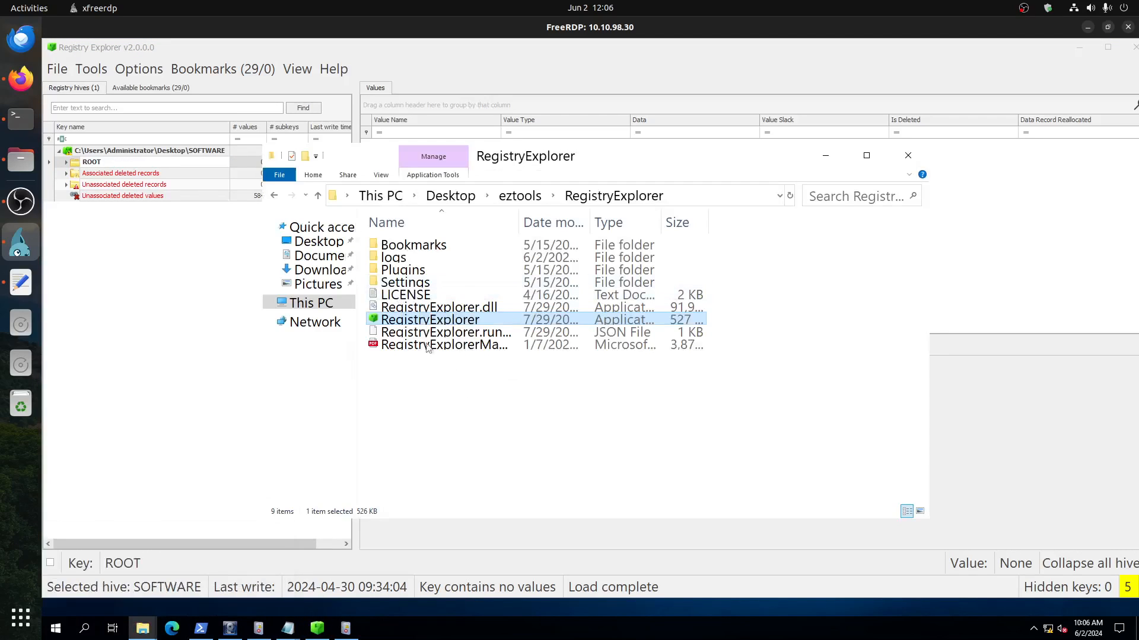
pyautogui.click(143, 628)
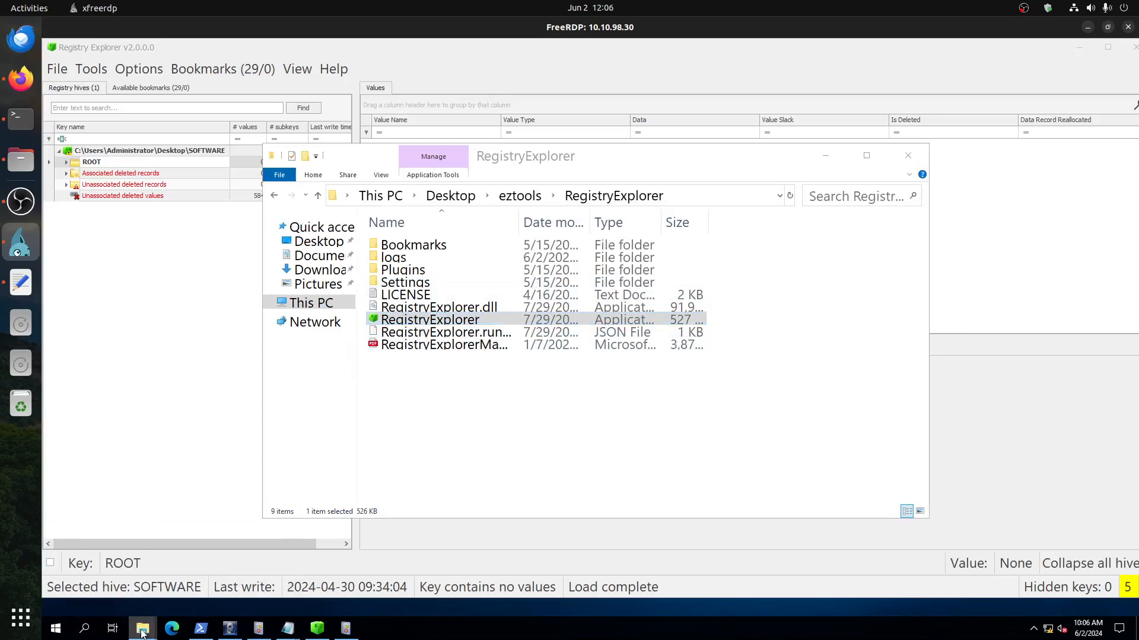
pyautogui.click(116, 603)
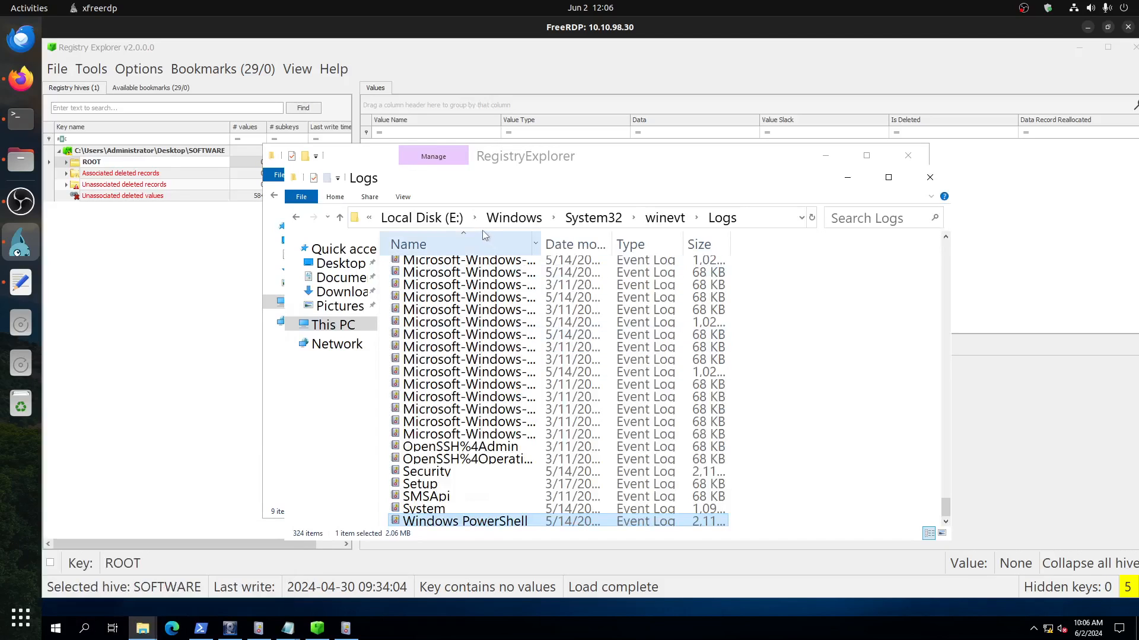
pyautogui.click(415, 221)
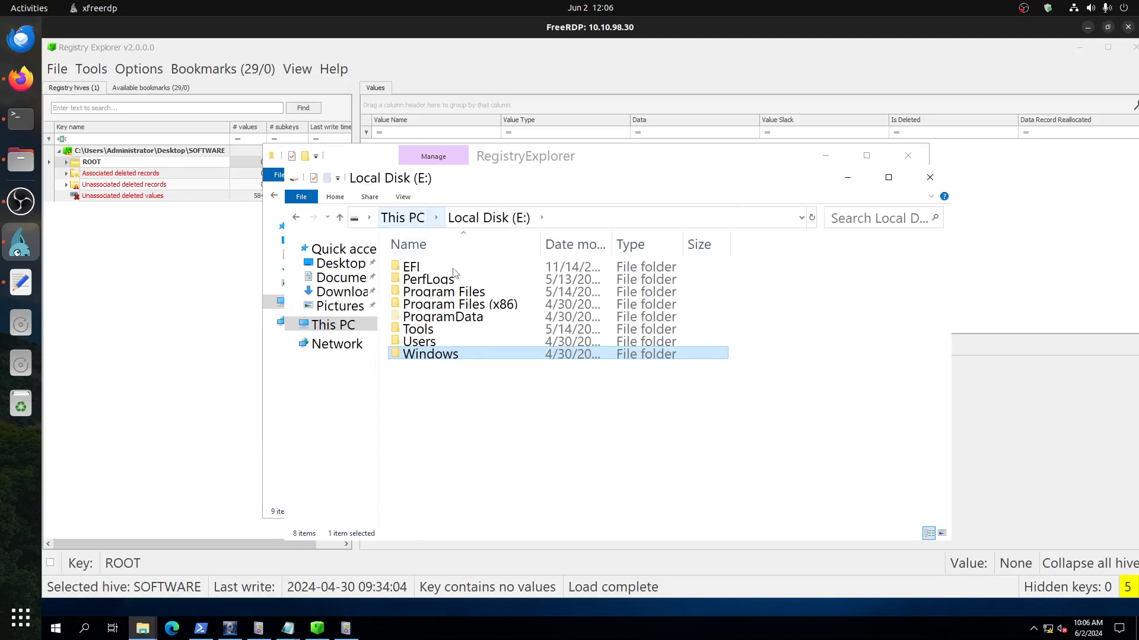
pyautogui.doubleClick(409, 330)
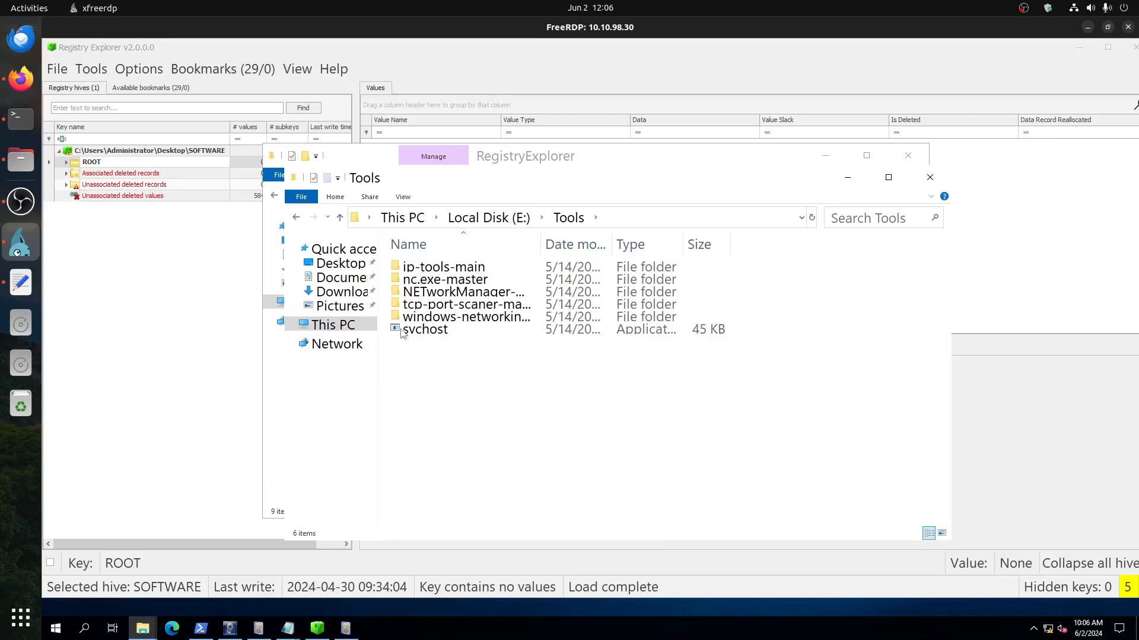
# Step: Inspect the contents of E:\Tools and open the LatestBuilds folder inside windows-networking-tools-master
pyautogui.click(402, 331)
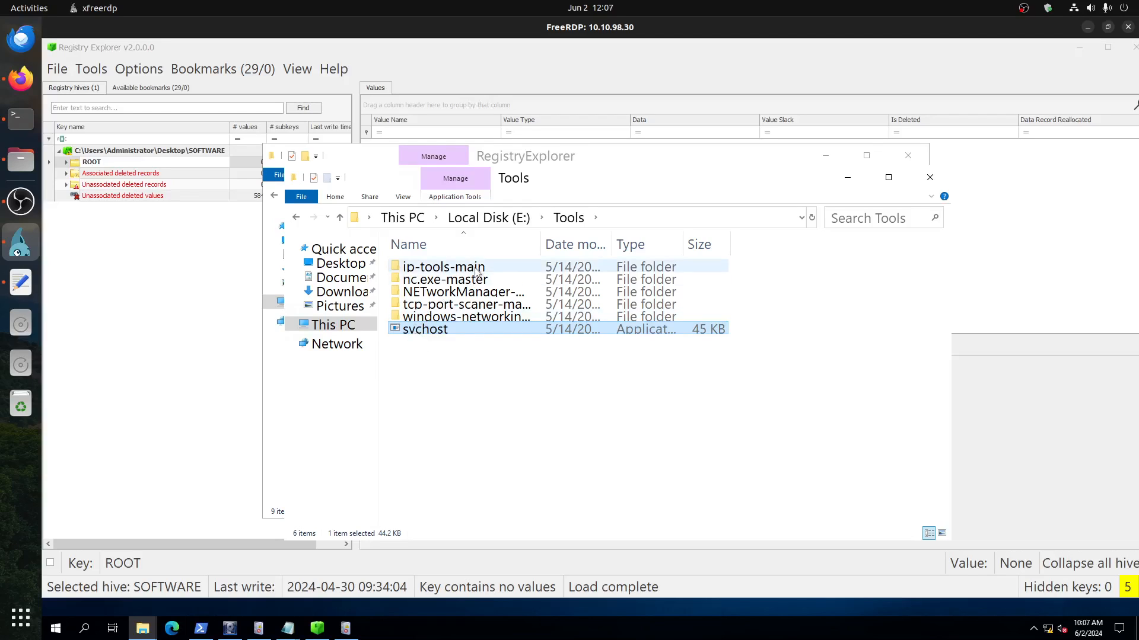
pyautogui.click(450, 269)
pyautogui.click(479, 280)
pyautogui.doubleClick(476, 320)
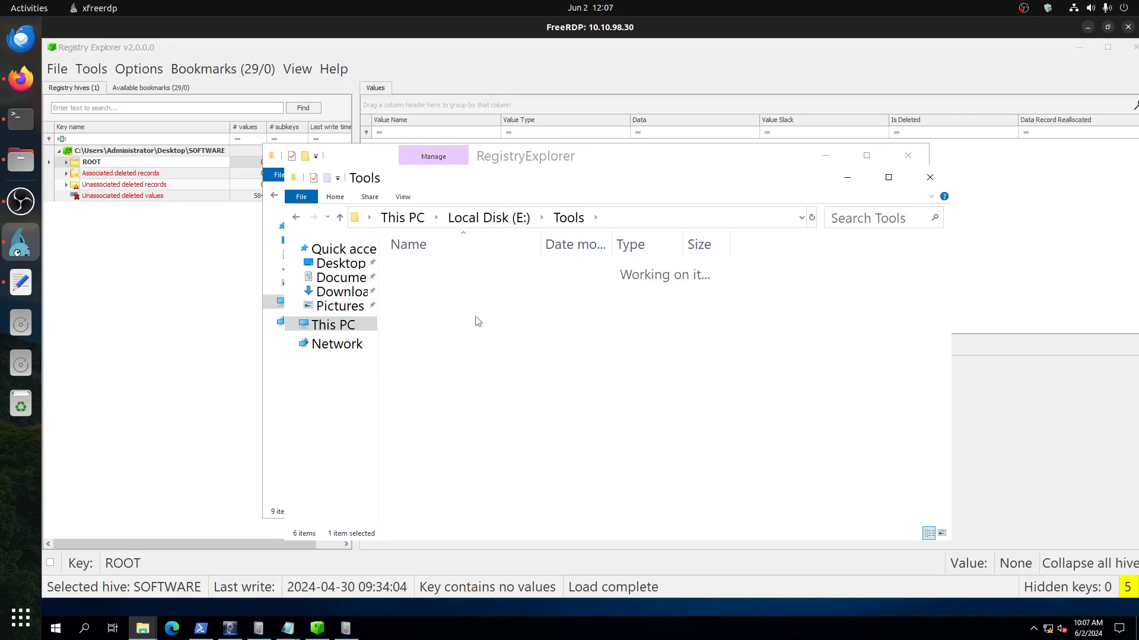
pyautogui.doubleClick(514, 268)
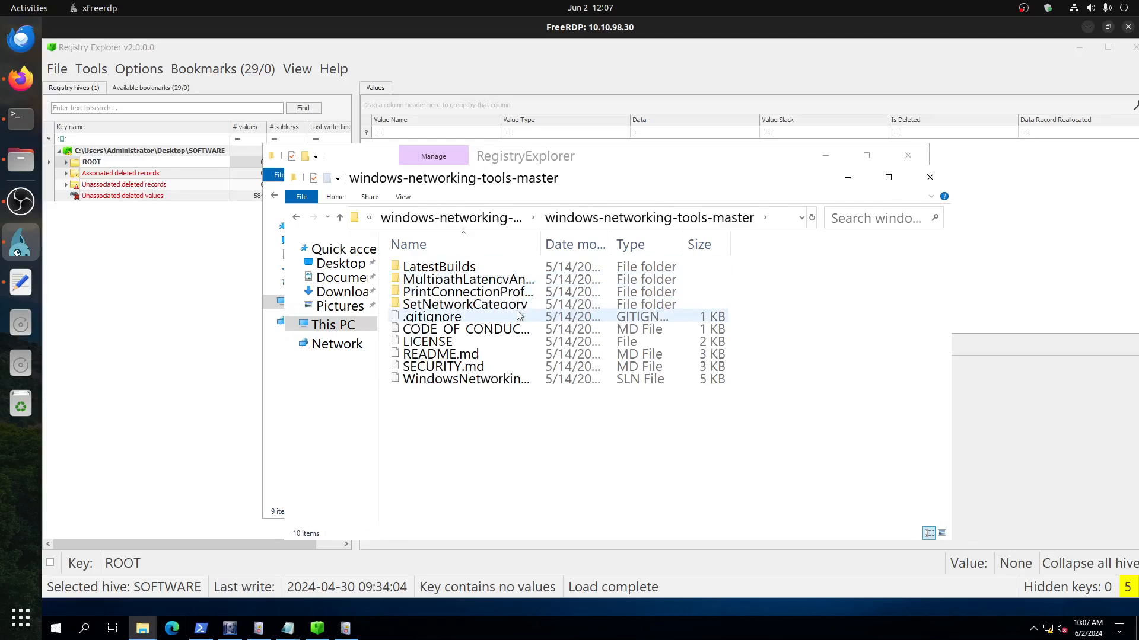
pyautogui.doubleClick(458, 268)
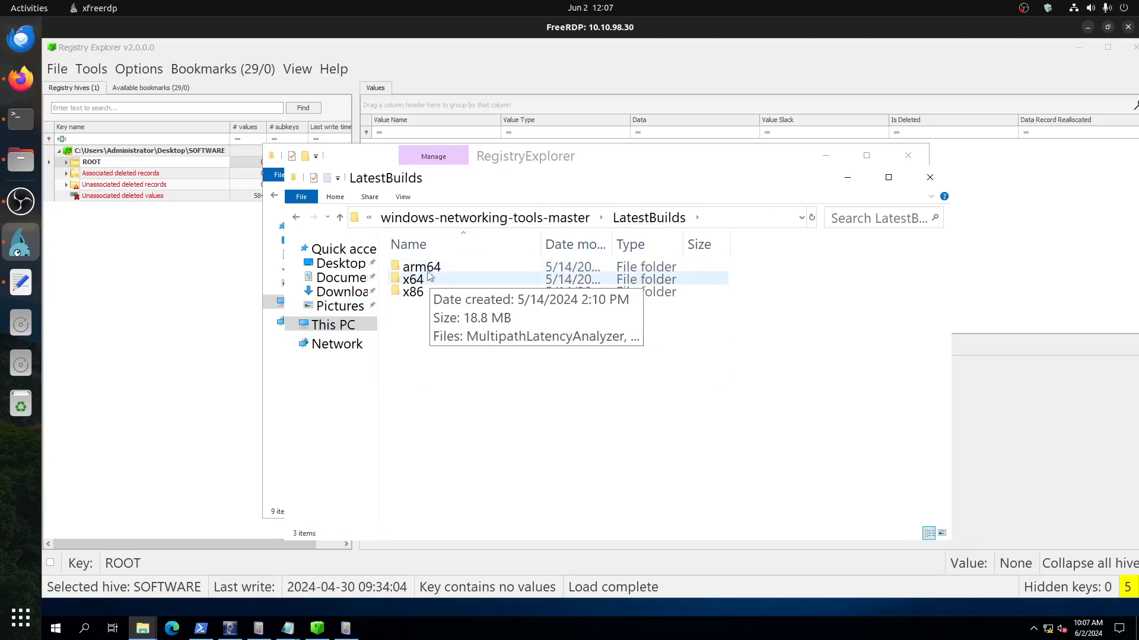
# Step: Open the x64 folder inside LatestBuilds and inspect the application and PDB files it contains
pyautogui.click(427, 283)
pyautogui.doubleClick(427, 284)
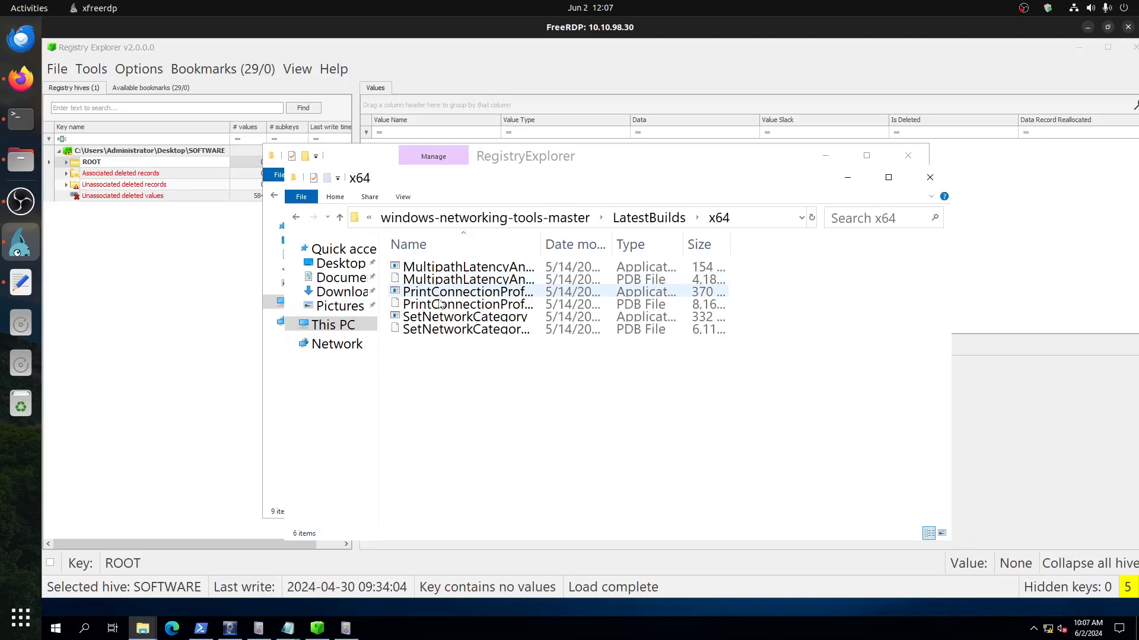
pyautogui.click(460, 269)
pyautogui.click(460, 304)
pyautogui.click(463, 329)
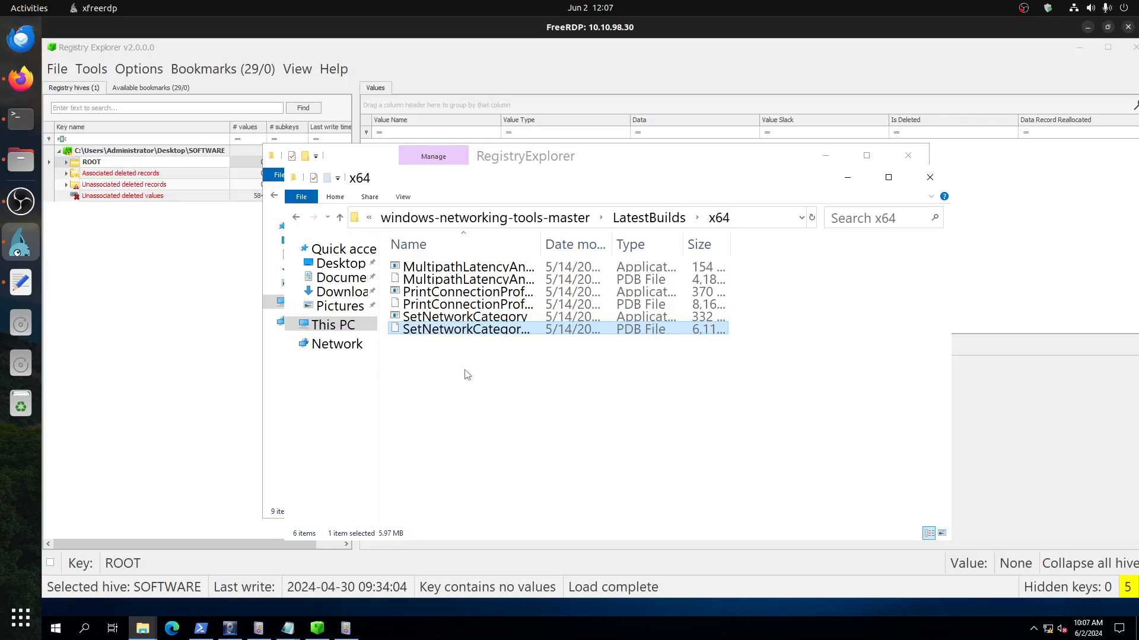
pyautogui.moveTo(700, 449); pyautogui.dragTo(437, 255)
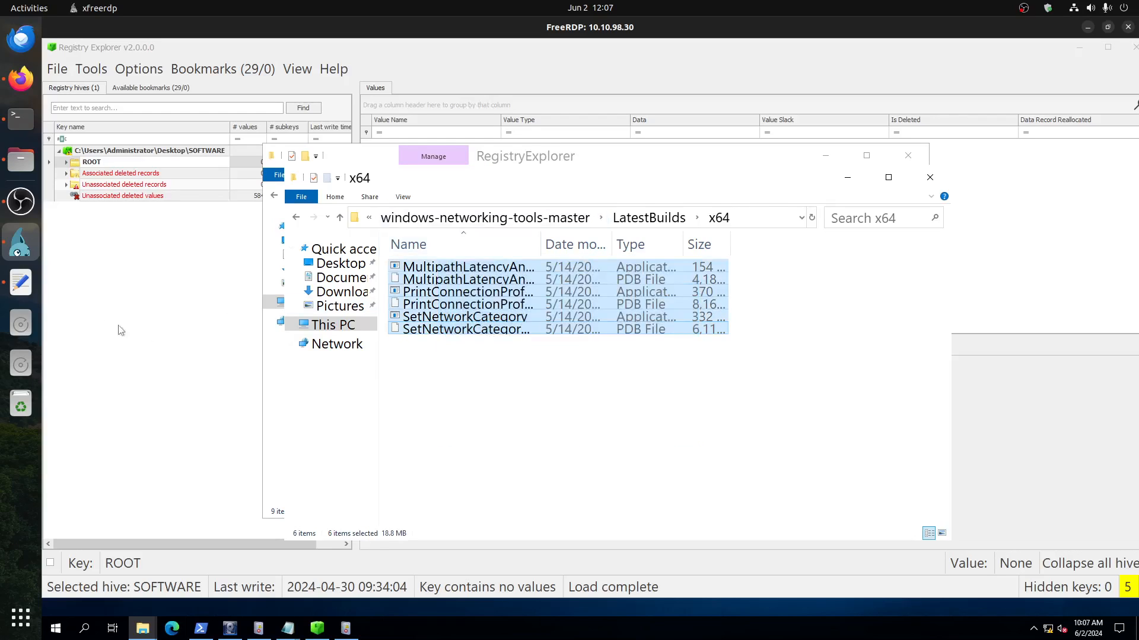
# Step: Switch to FTK Imager and add the image file Robert.dd from the Disk folder on Artefacts (D:) as an evidence item
pyautogui.click(230, 629)
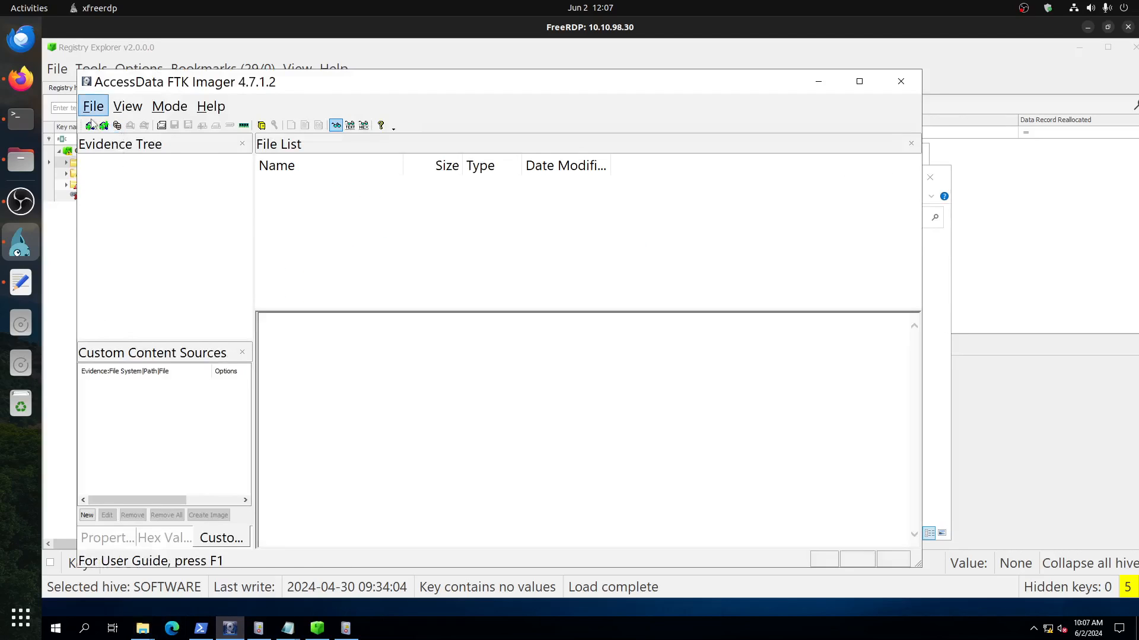
pyautogui.click(90, 126)
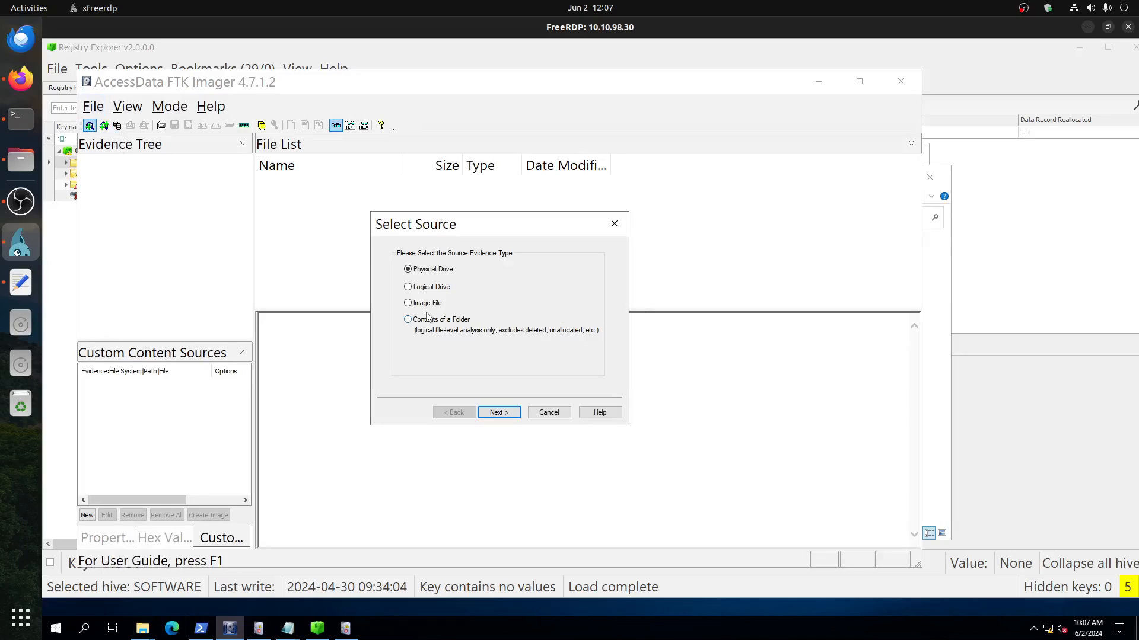
pyautogui.click(497, 413)
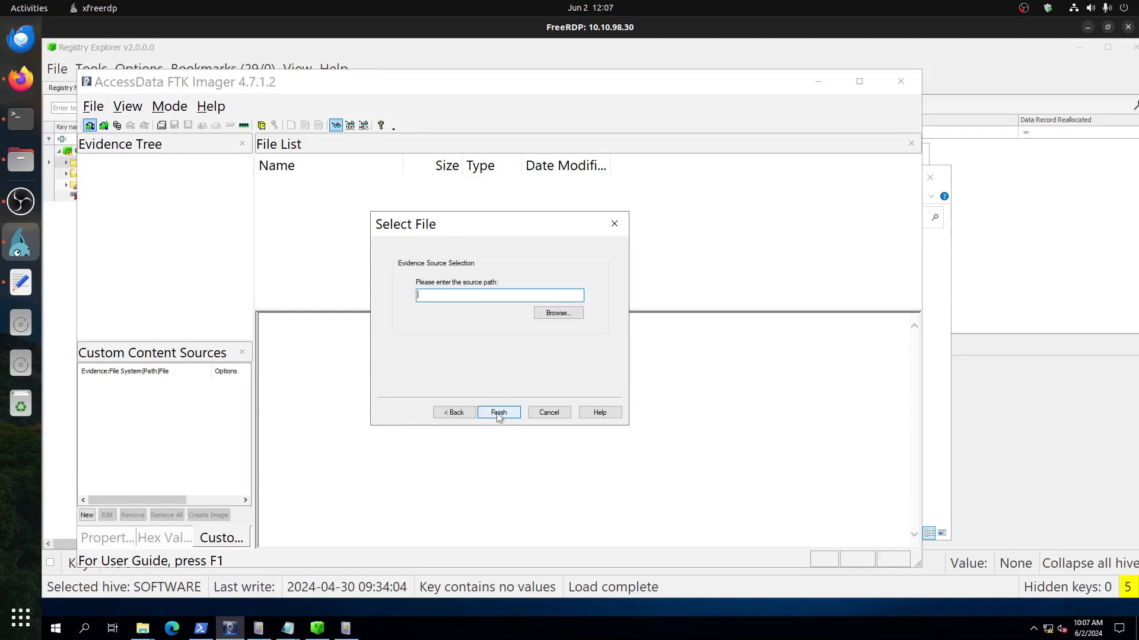
pyautogui.click(571, 313)
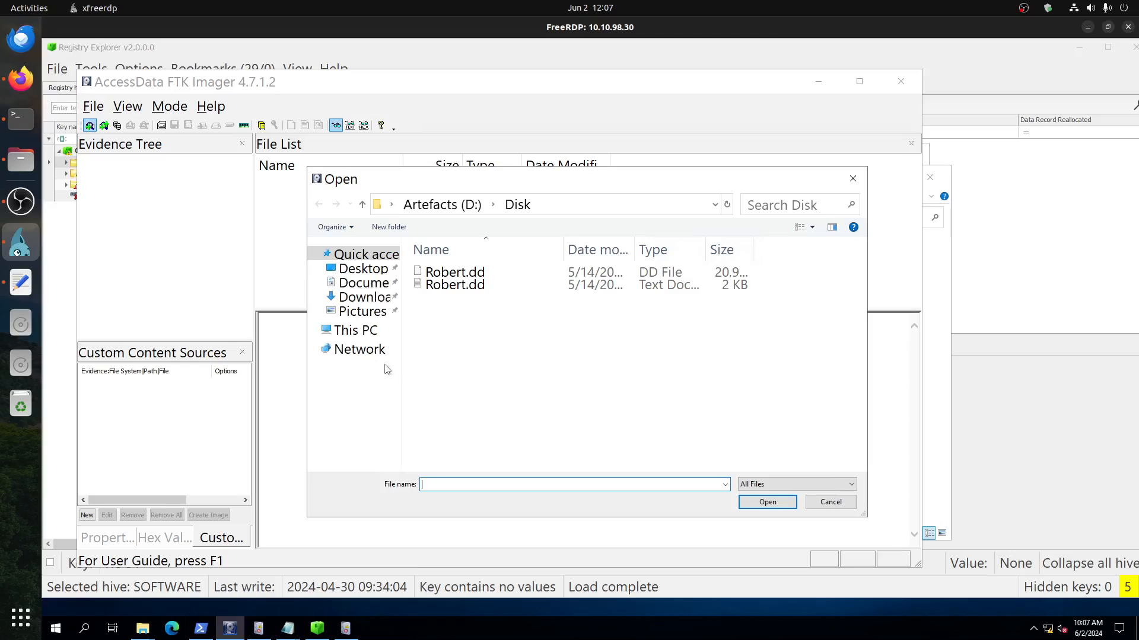
pyautogui.doubleClick(462, 273)
pyautogui.click(498, 413)
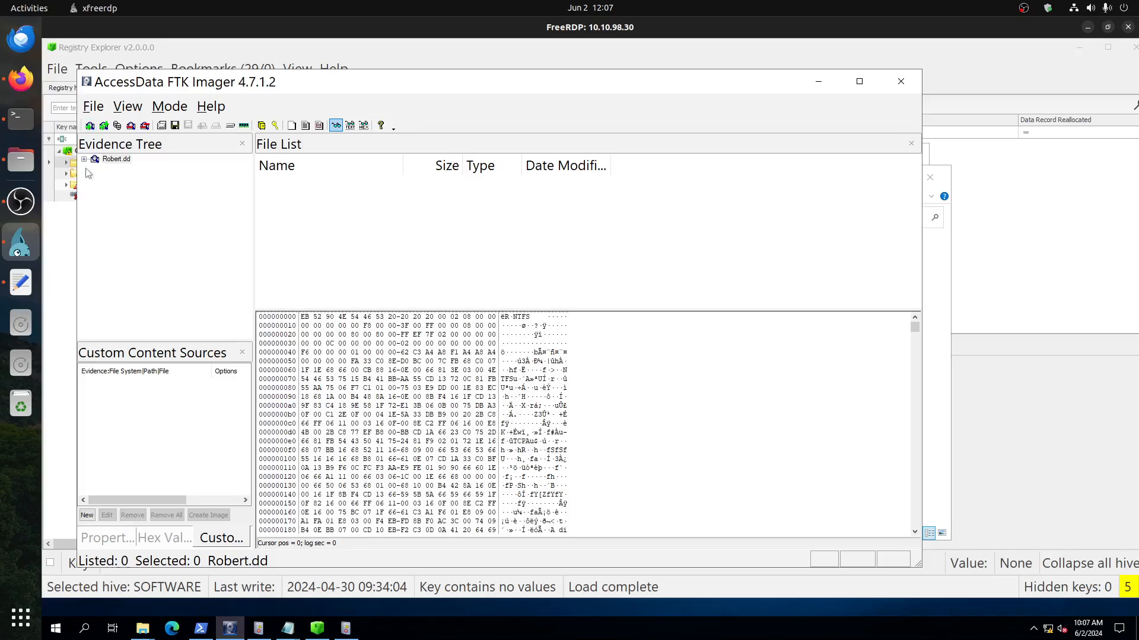
# Step: Expand Robert.dd's NONAME [NTFS] volume and its [root] folder in the evidence tree, and minimize the File Explorer x64 window
pyautogui.click(85, 160)
pyautogui.click(95, 169)
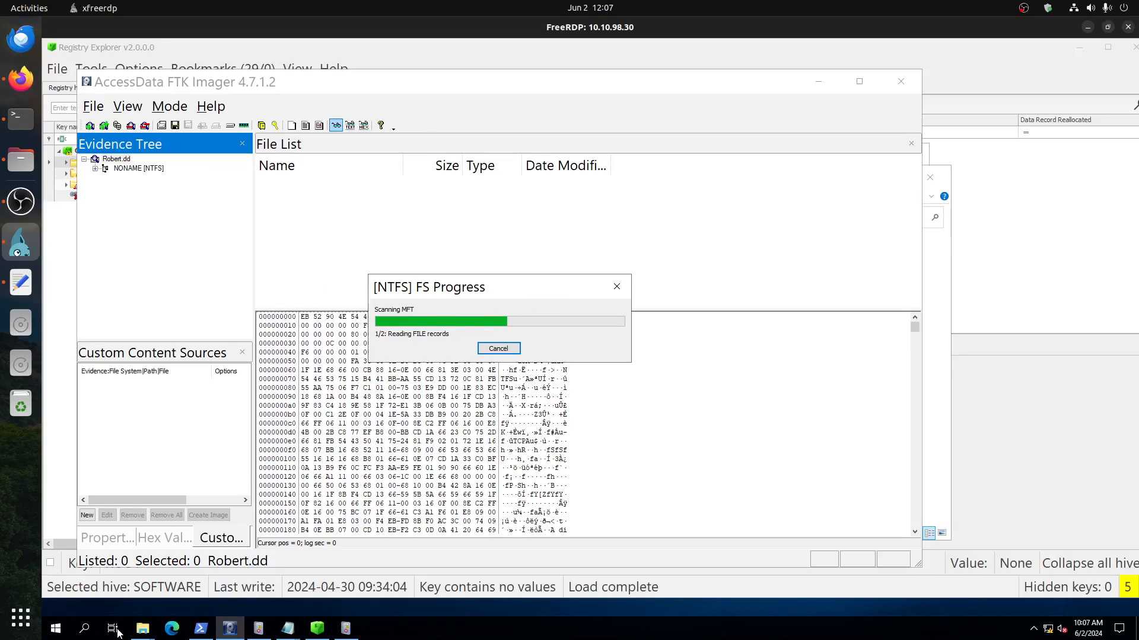
pyautogui.click(142, 628)
pyautogui.click(109, 587)
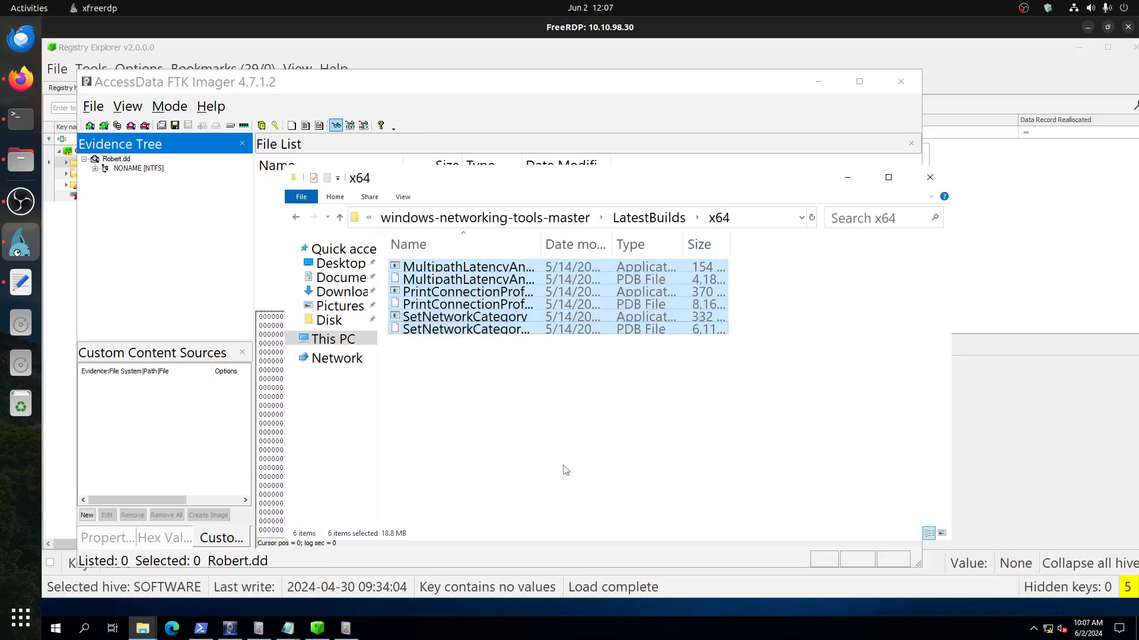
pyautogui.click(448, 385)
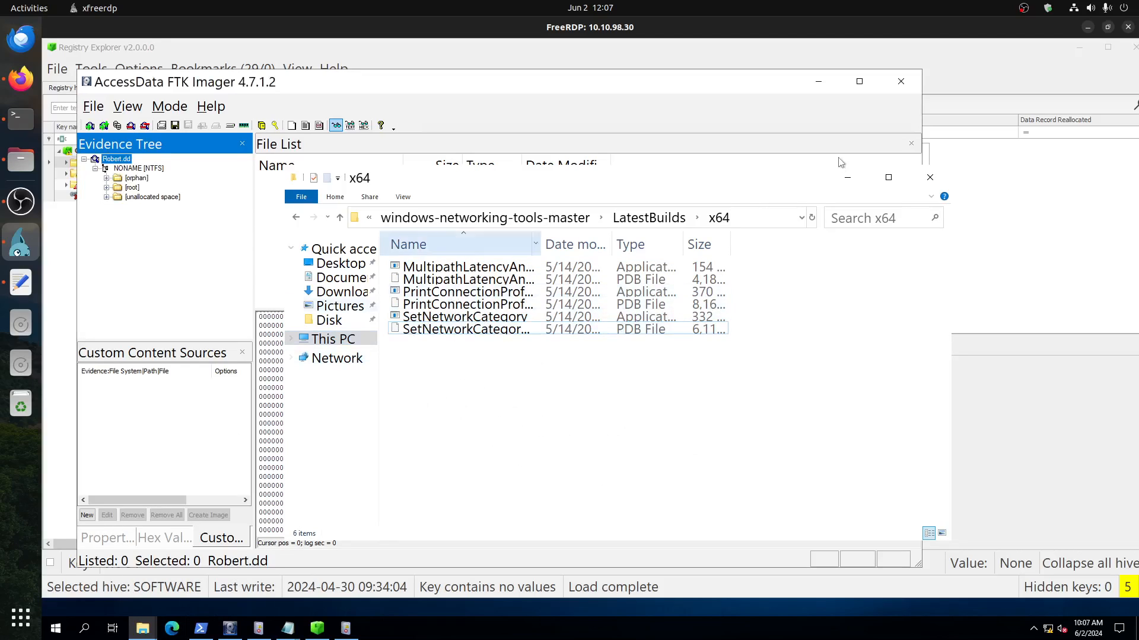
pyautogui.click(849, 178)
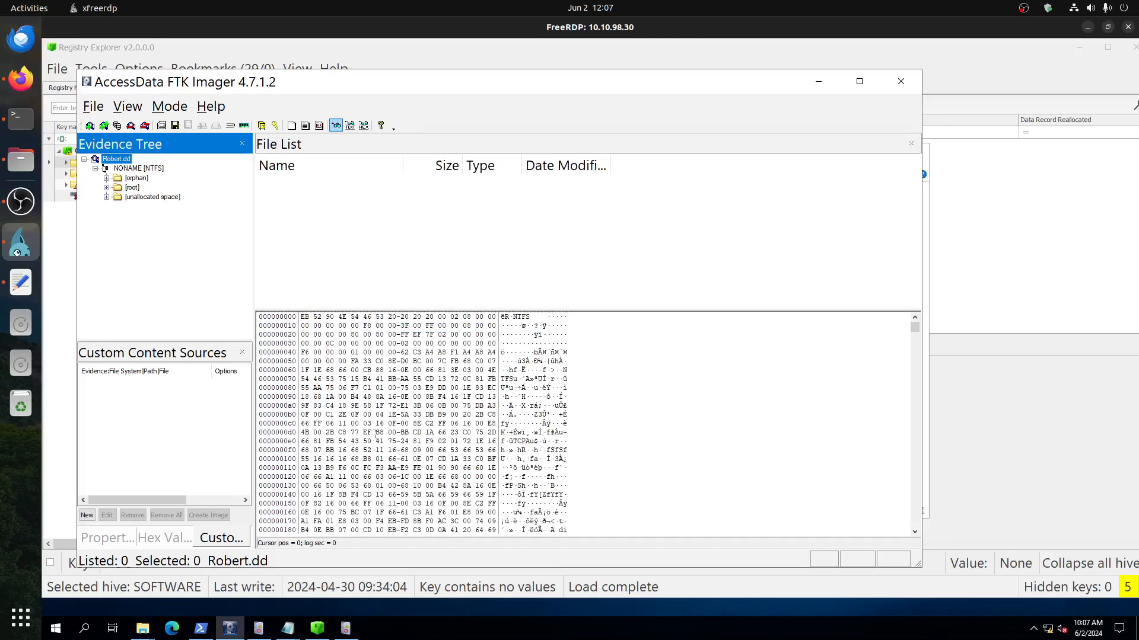
pyautogui.click(106, 188)
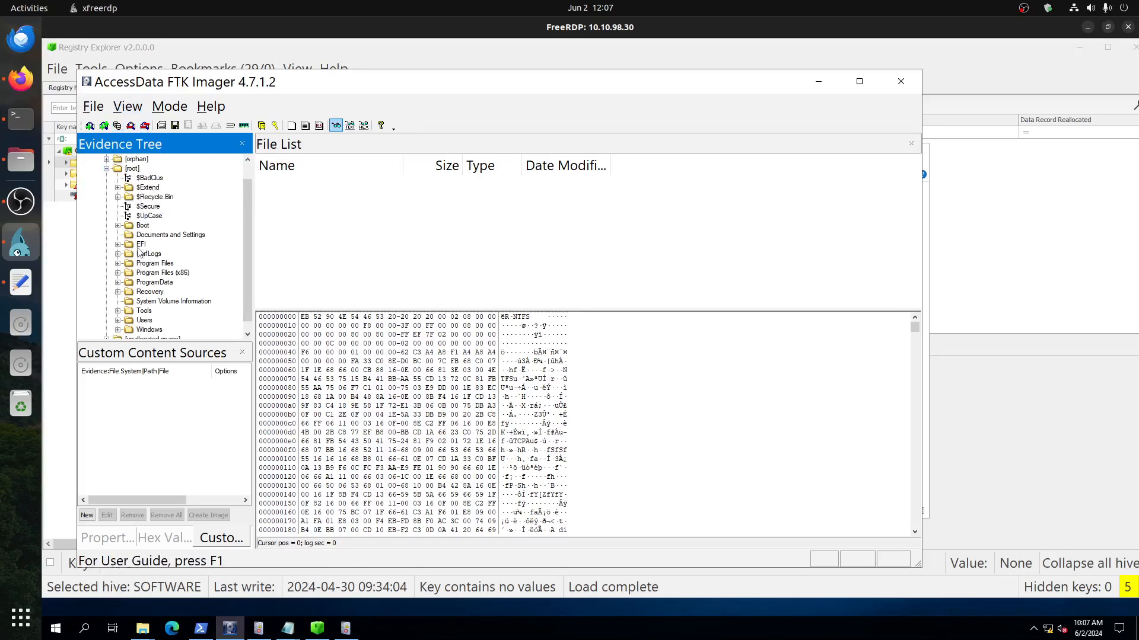
pyautogui.click(126, 108)
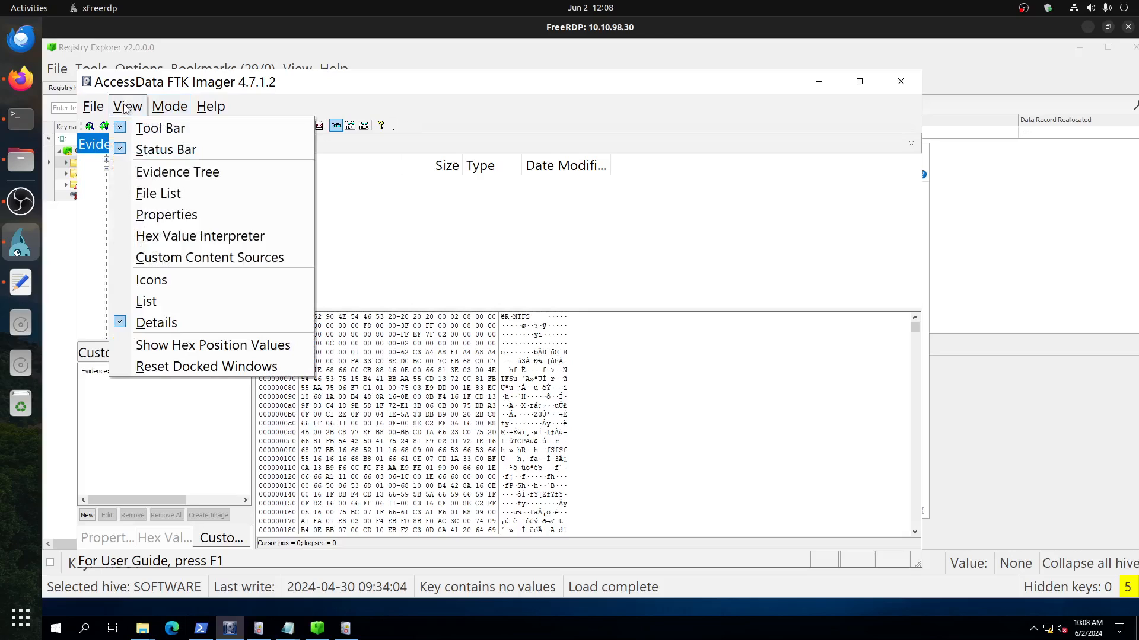
pyautogui.click(126, 109)
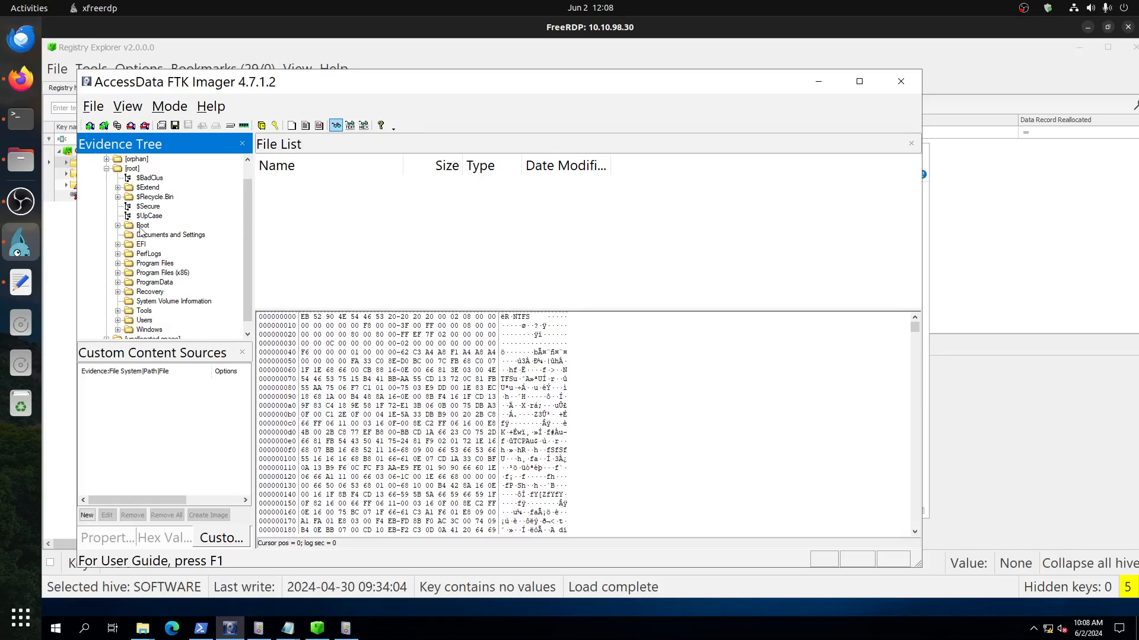
# Step: List the image's Tools folder and preview the contents of svchost.exe
pyautogui.click(144, 312)
pyautogui.scroll(-1, 433, 251)
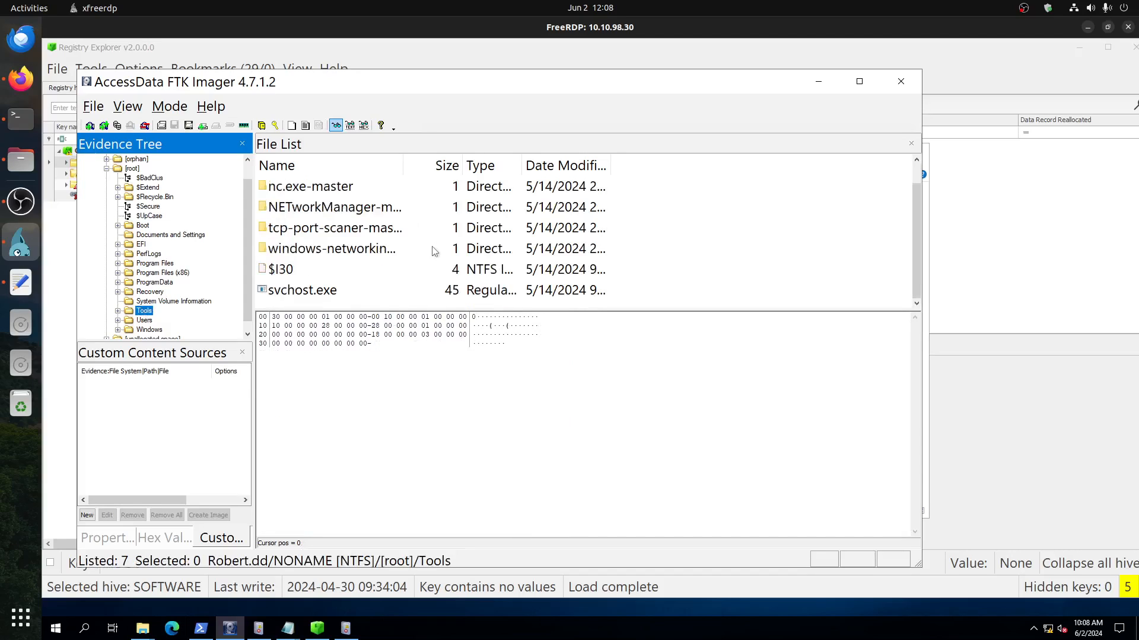
pyautogui.scroll(1, 434, 250)
pyautogui.scroll(-1, 437, 260)
pyautogui.click(324, 293)
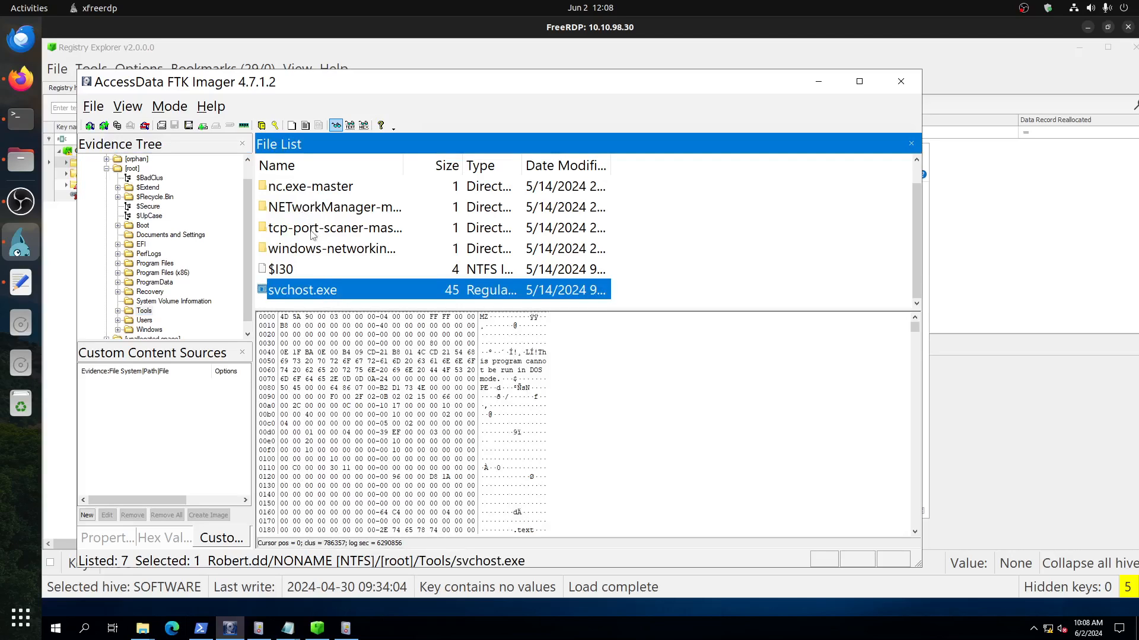
# Step: Navigate within the image's Tools folder through both windows-networking-tools-master levels and LatestBuilds to the x64 folder
pyautogui.doubleClick(318, 249)
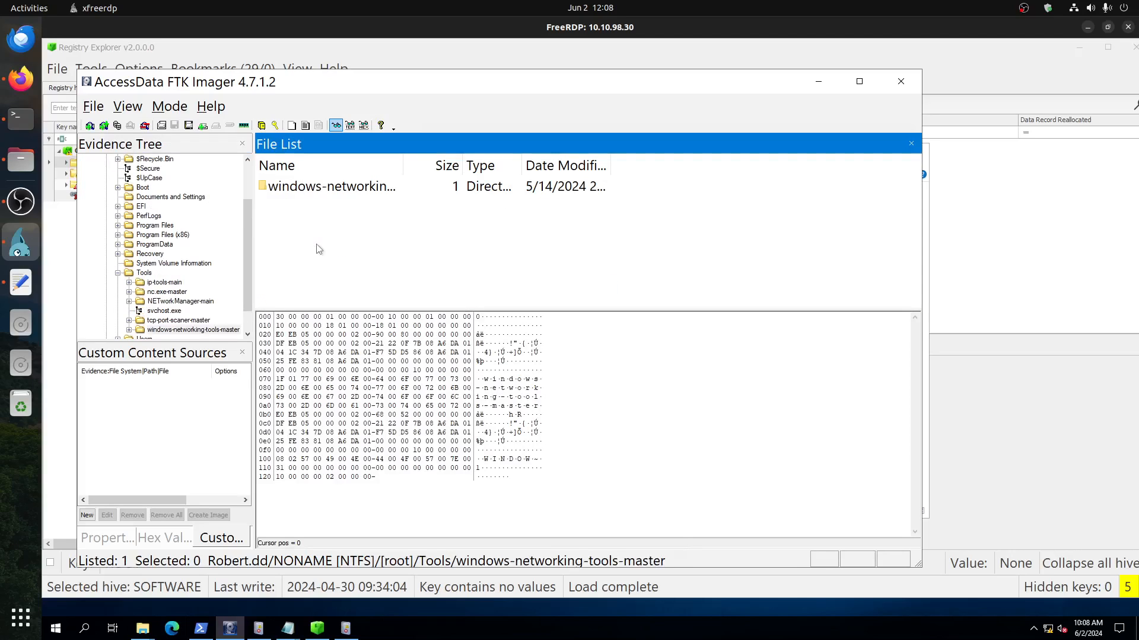
pyautogui.doubleClick(298, 186)
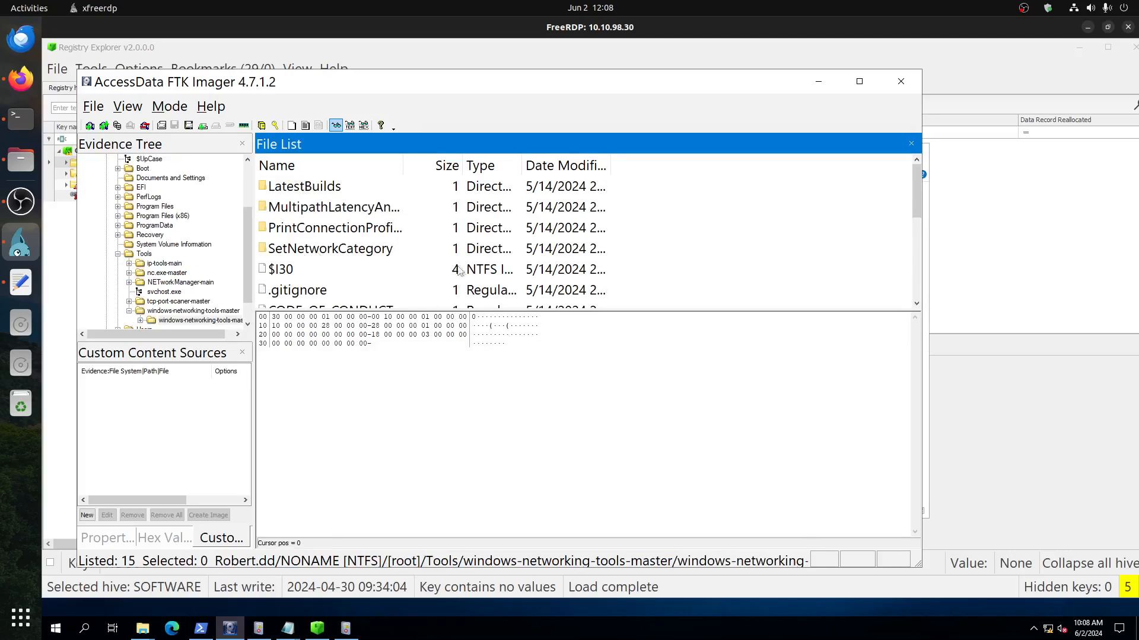
pyautogui.scroll(-3, 467, 269)
pyautogui.scroll(3, 466, 268)
pyautogui.click(322, 191)
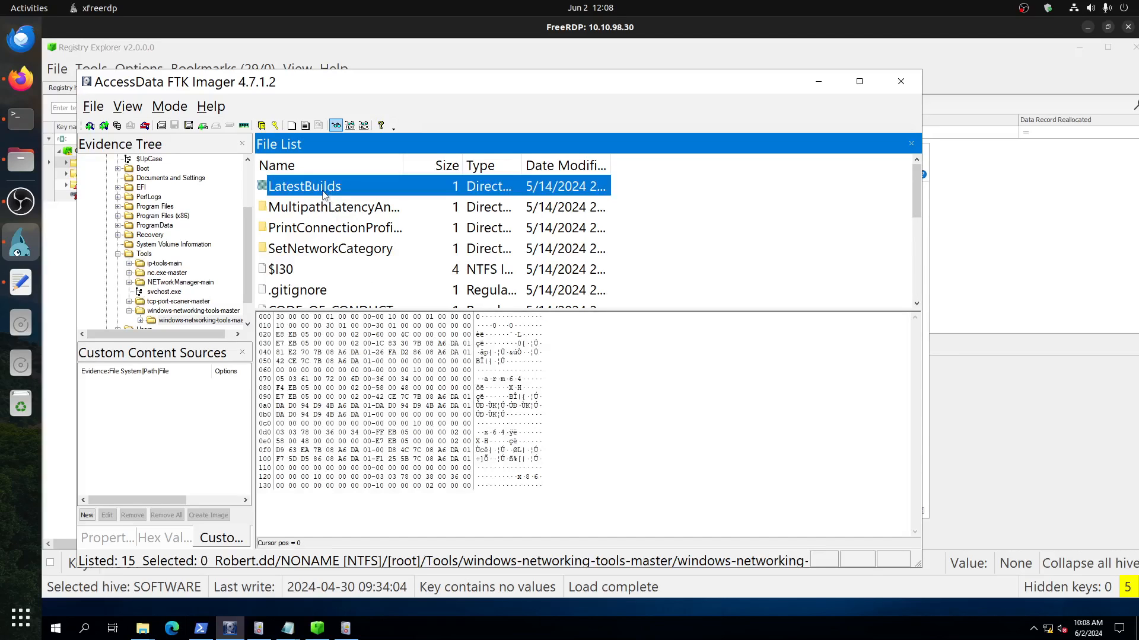
pyautogui.doubleClick(318, 190)
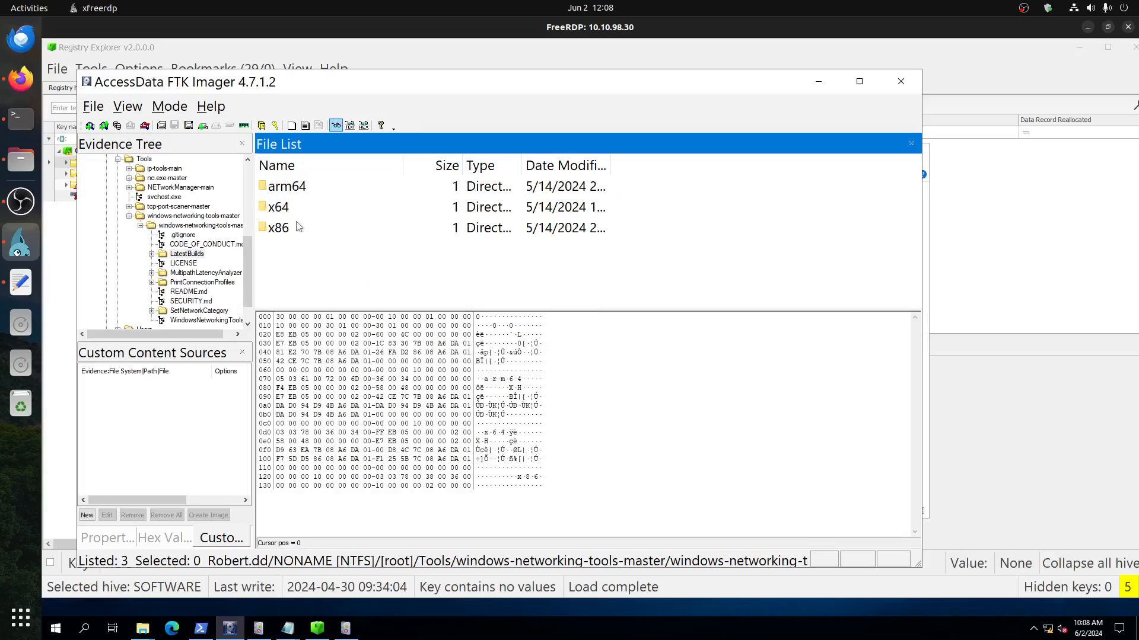
pyautogui.doubleClick(279, 208)
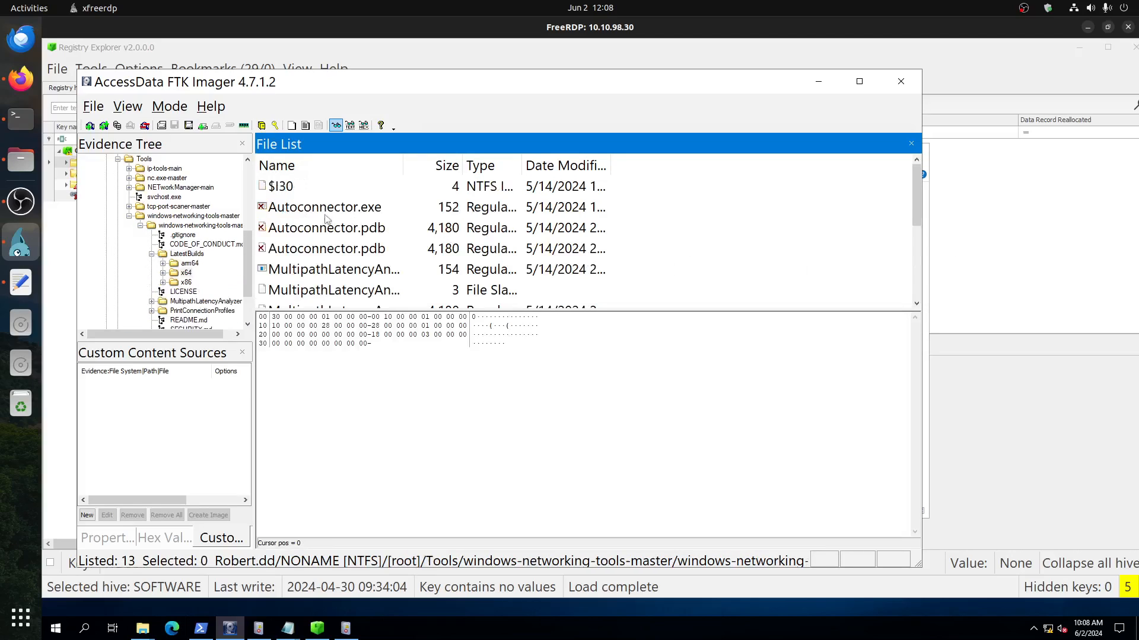
# Step: Preview Autoconnector.exe and place the File Explorer x64 window beside FTK Imager's file list to compare the two listings
pyautogui.click(291, 211)
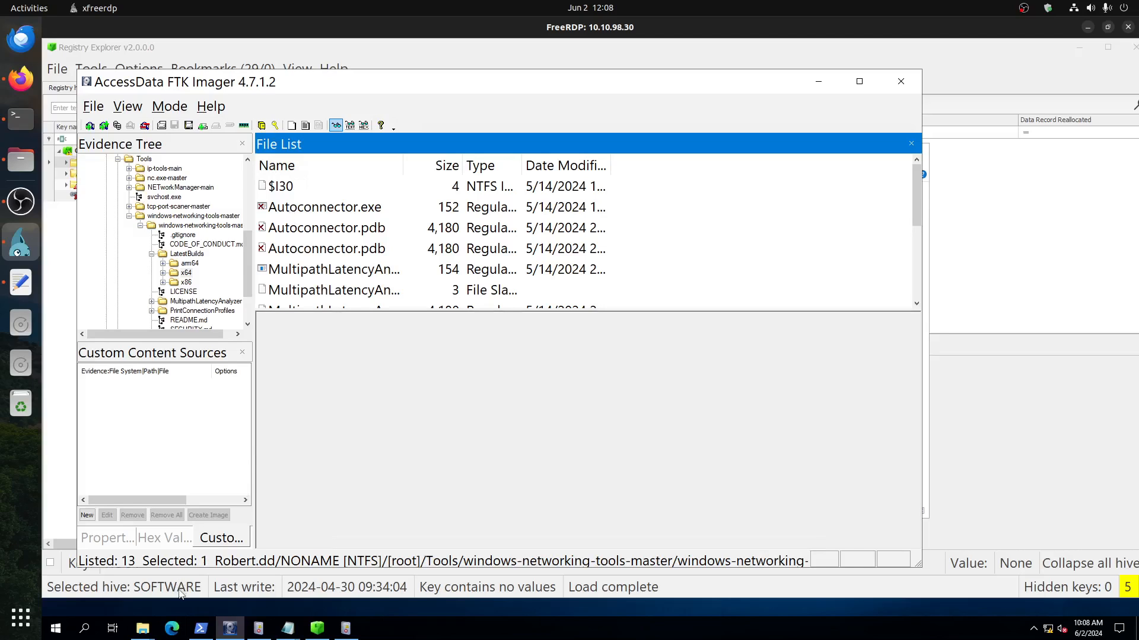
pyautogui.moveTo(147, 630)
pyautogui.click(90, 588)
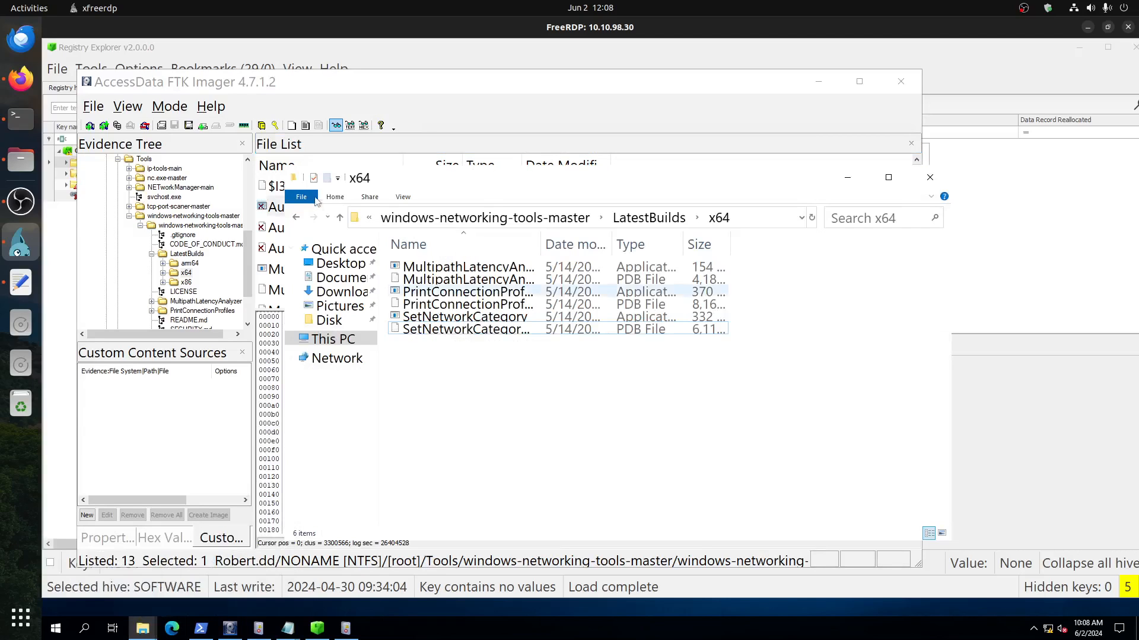
pyautogui.moveTo(464, 194); pyautogui.dragTo(772, 115)
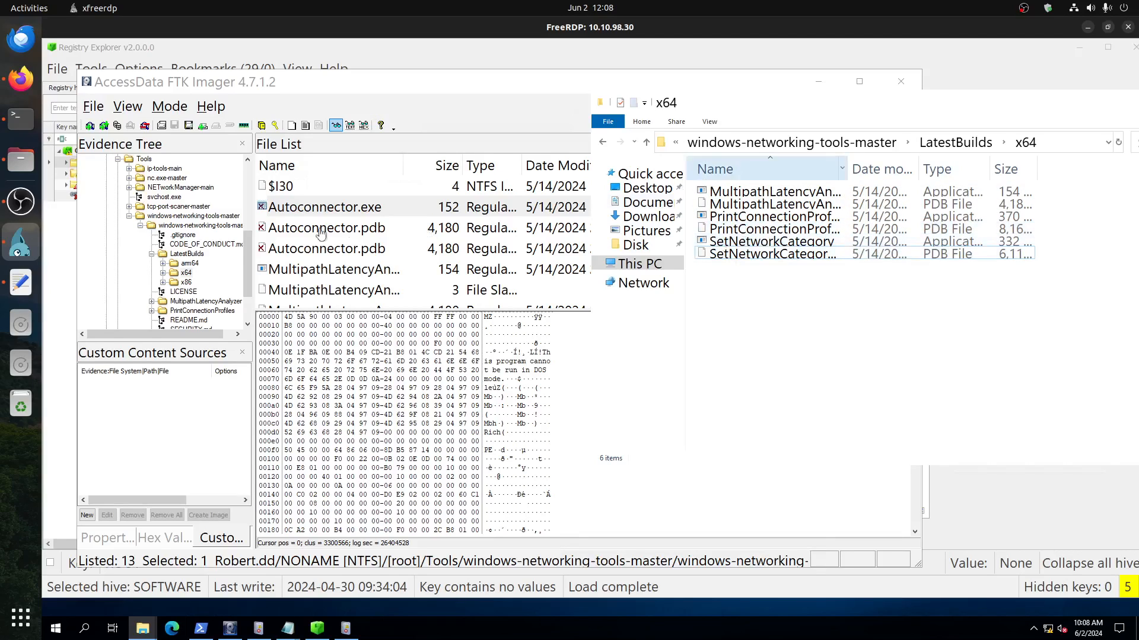
pyautogui.click(363, 211)
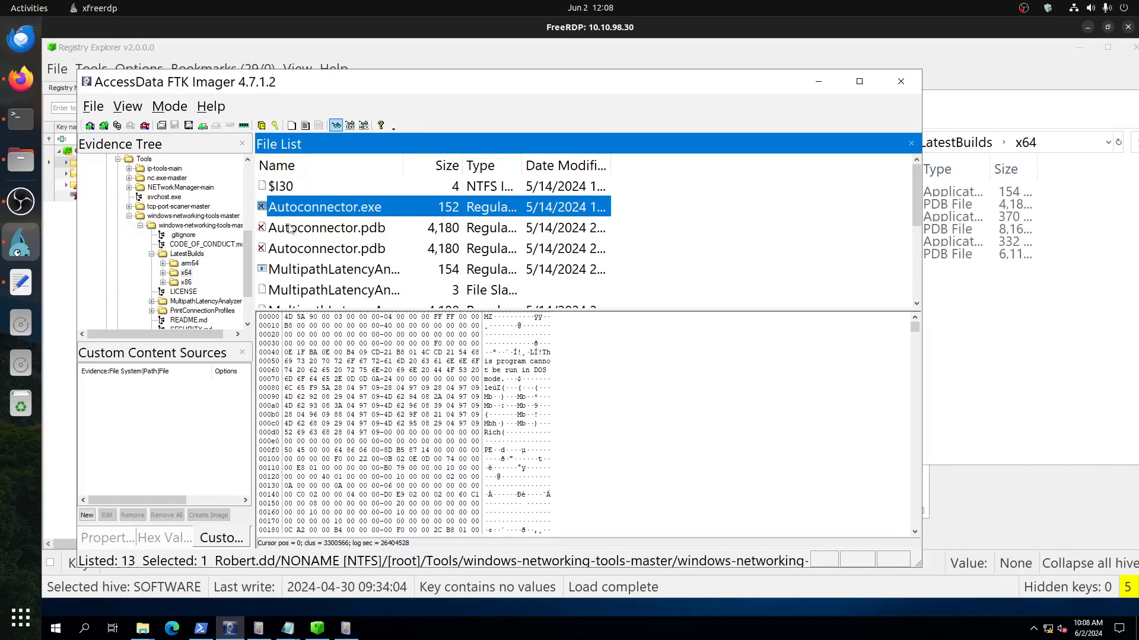
# Step: Preview the MultipathLatencyAnalyzer application and the PrintConnectionProfiles PDB file in the image's x64 folder, and return to Autoconnector.exe
pyautogui.click(314, 272)
pyautogui.scroll(-3, 314, 270)
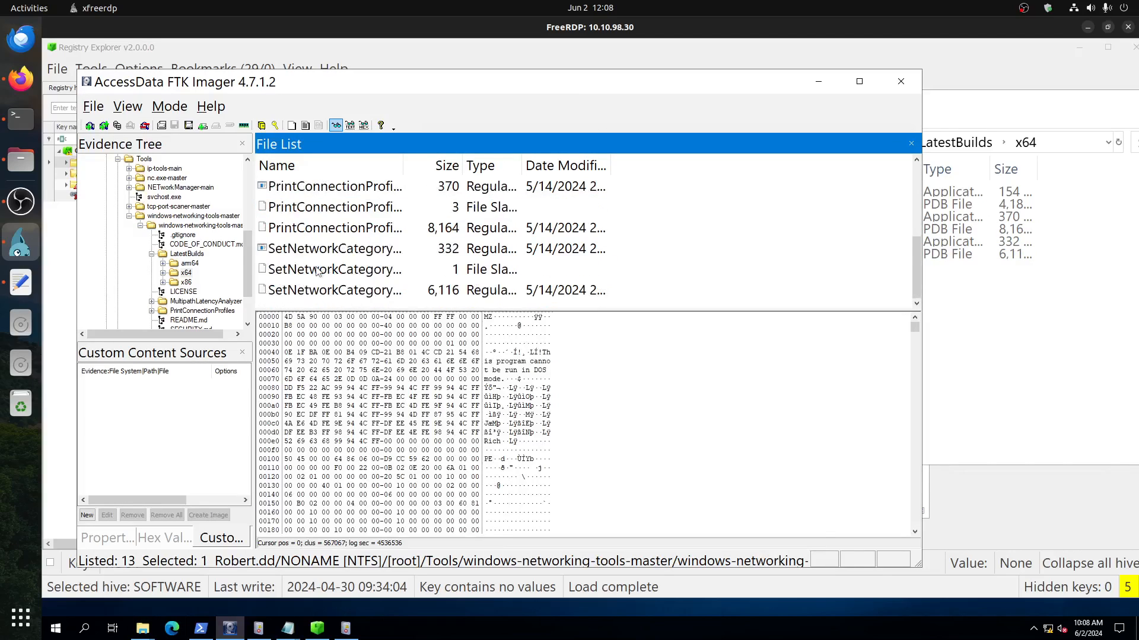
pyautogui.click(311, 227)
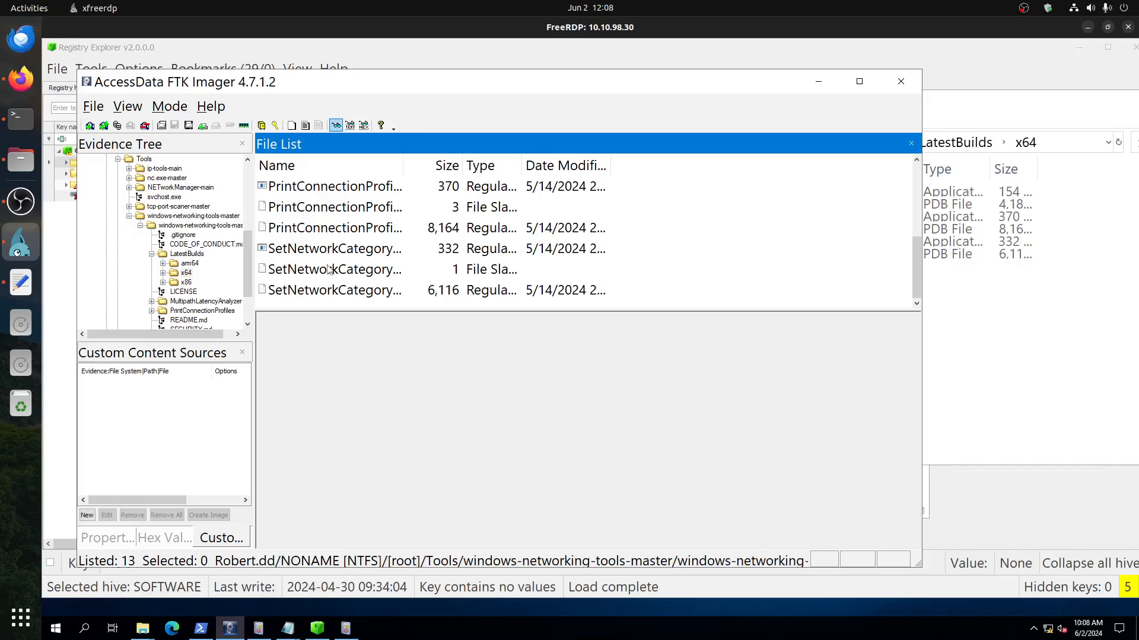
pyautogui.scroll(1, 321, 267)
pyautogui.scroll(2, 320, 263)
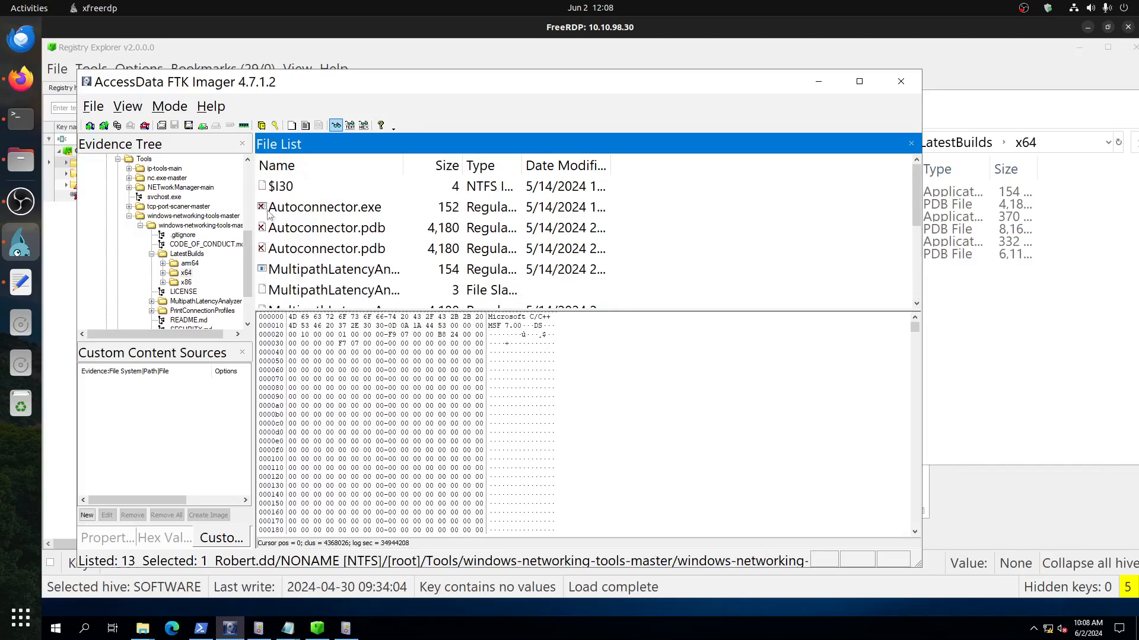
pyautogui.click(324, 208)
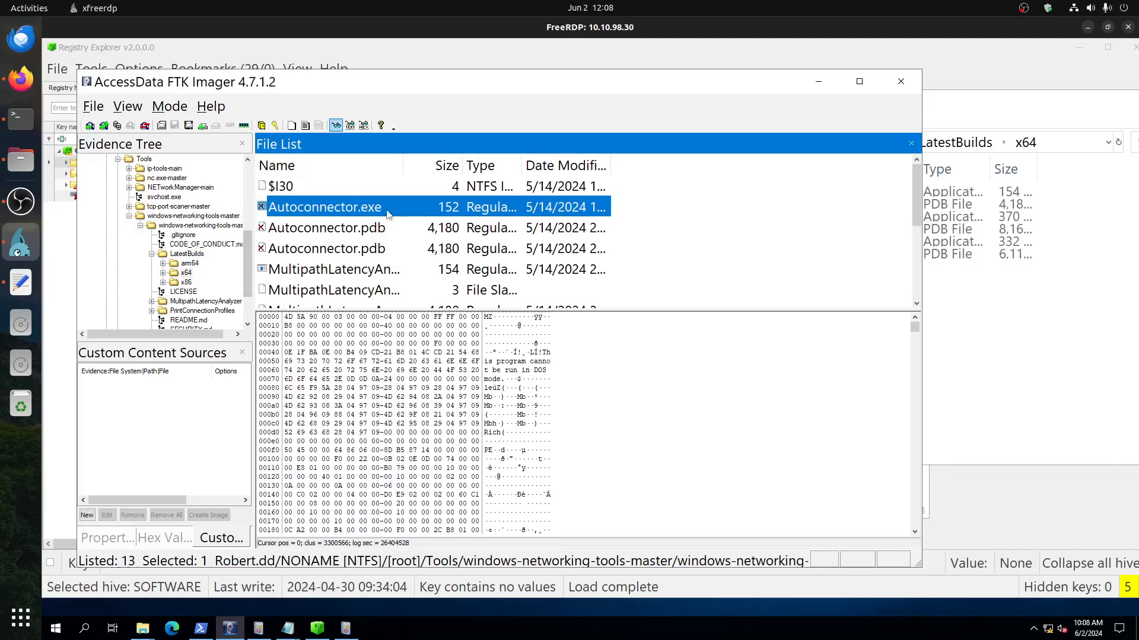
# Step: Switch to Firefox and reread the first Disk question about the suspicious binary on the TryHackMe Dead End? page
pyautogui.click(21, 78)
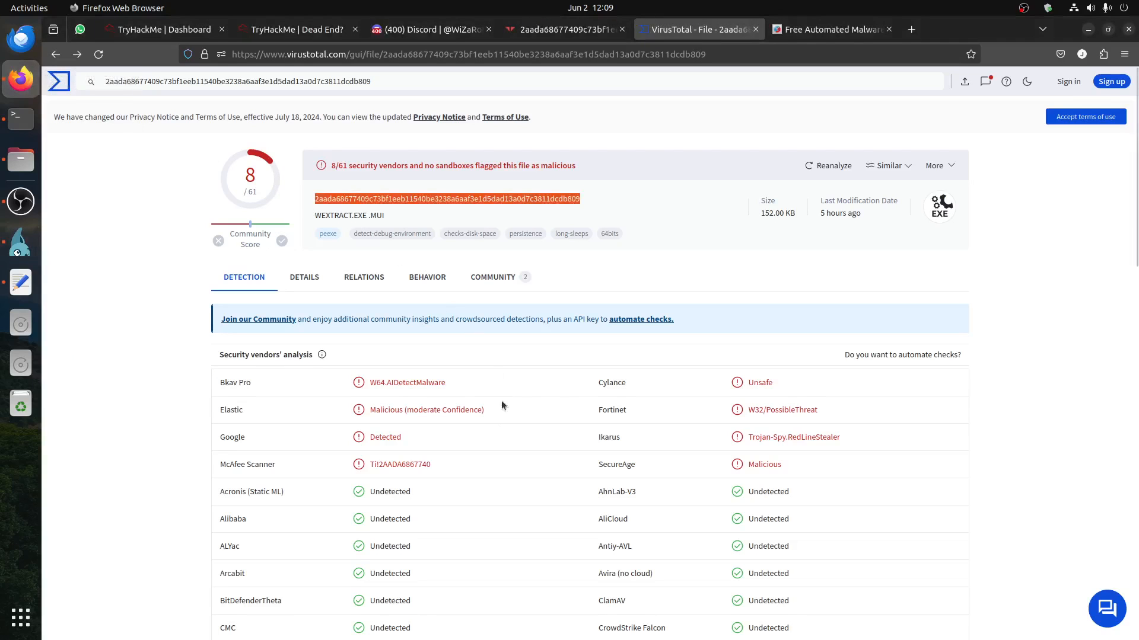
pyautogui.click(289, 31)
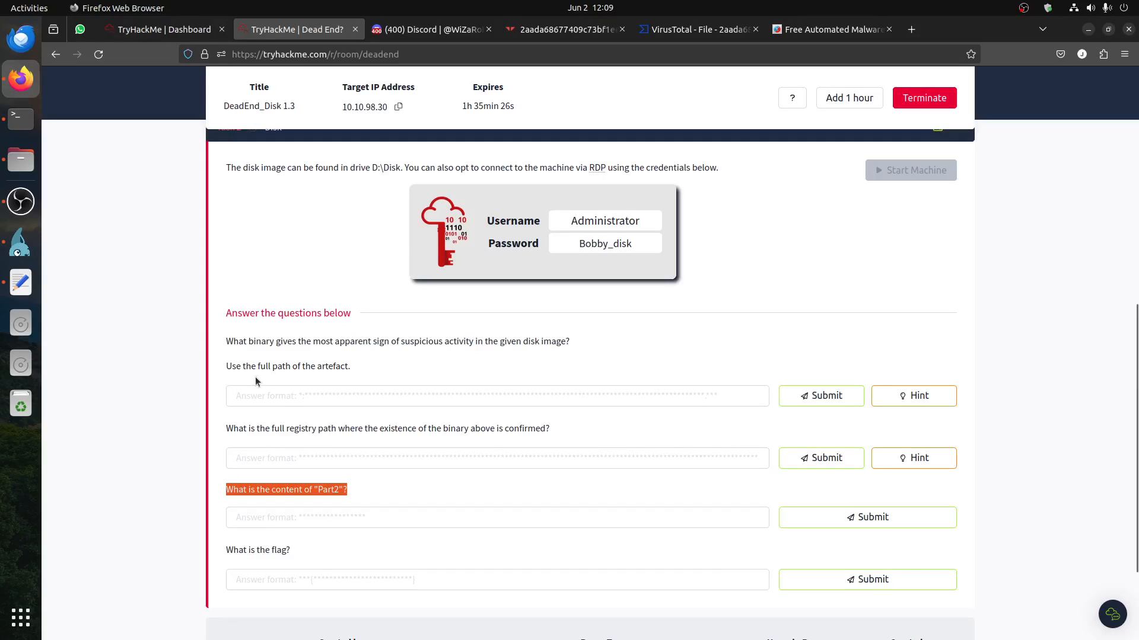
pyautogui.moveTo(276, 368); pyautogui.dragTo(614, 345)
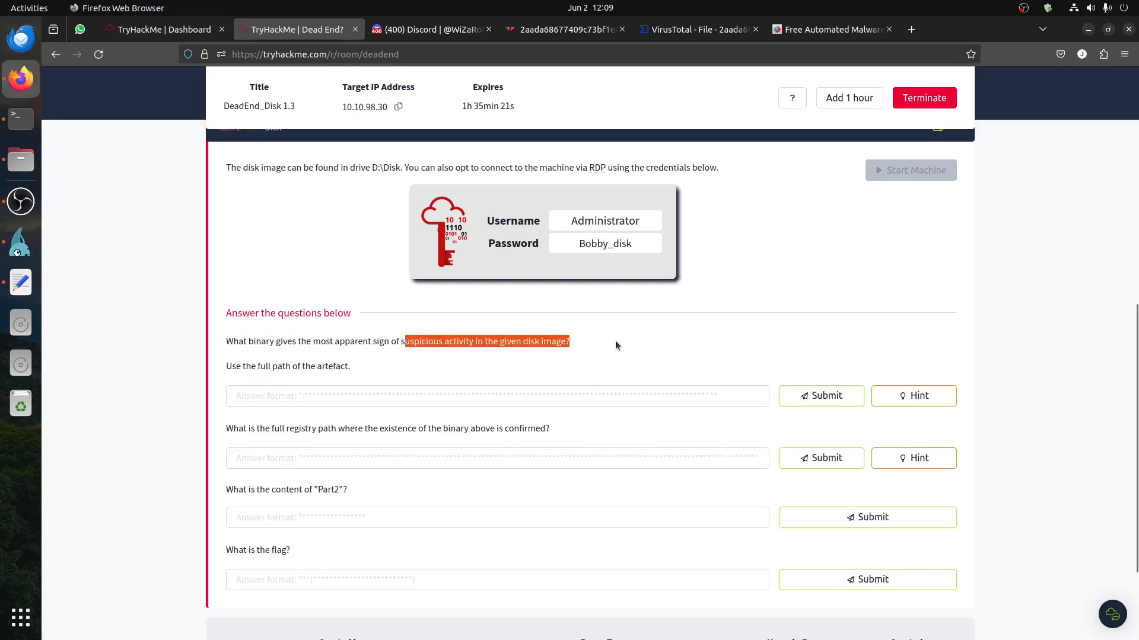
# Step: Switch back to the FreeRDP session and export Autoconnector.exe from the image's x64 folder to the Administrator's Desktop
pyautogui.click(16, 254)
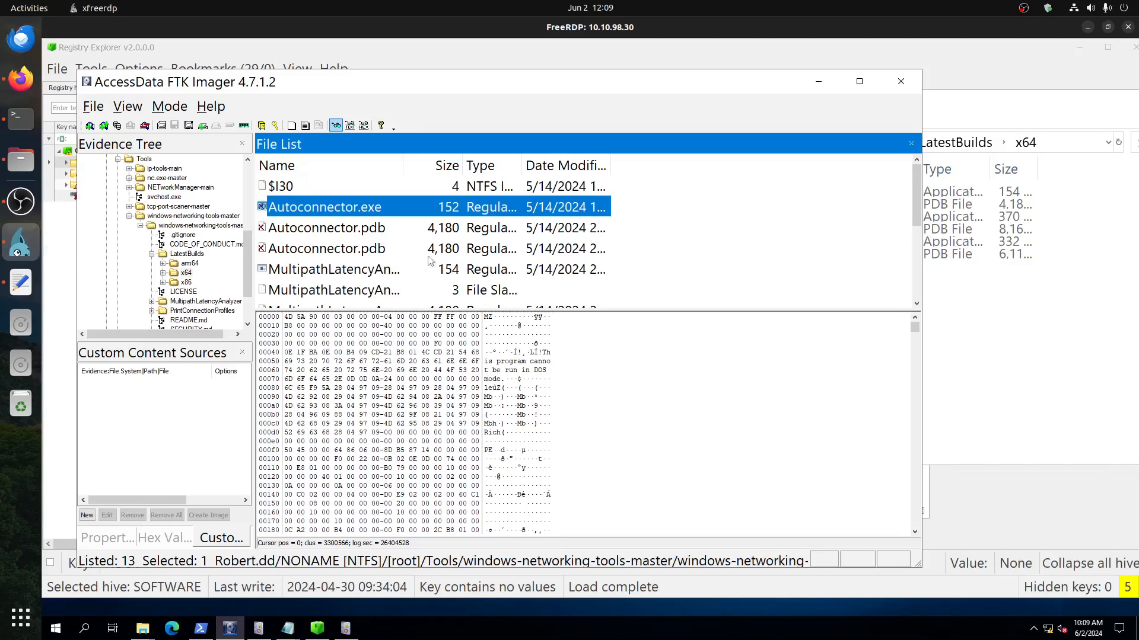
pyautogui.rightClick(325, 210)
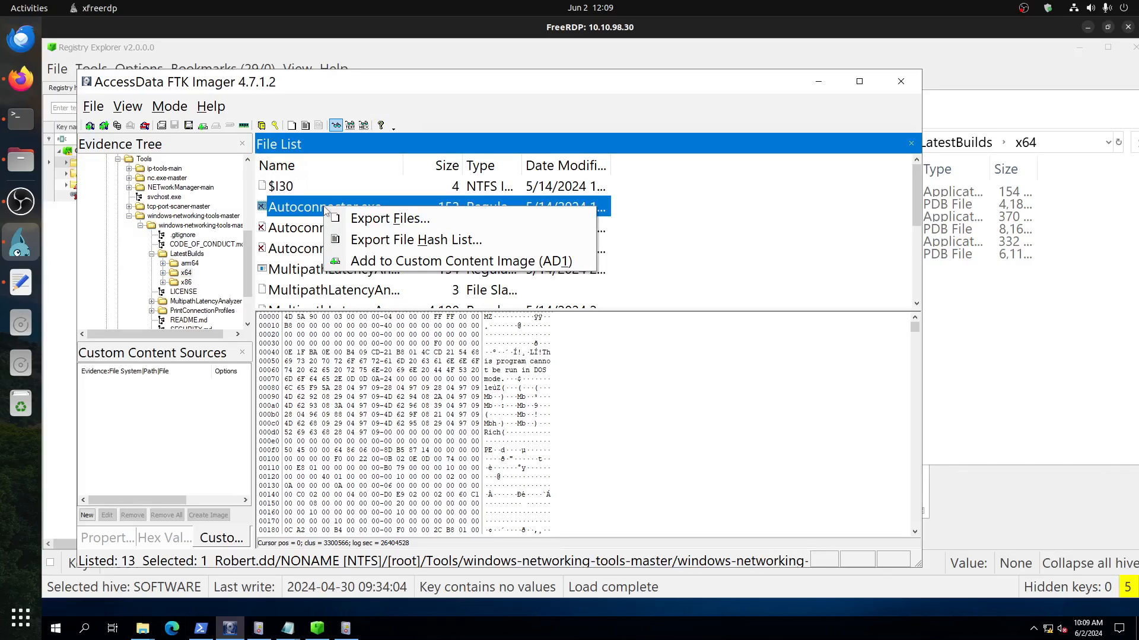
pyautogui.click(379, 219)
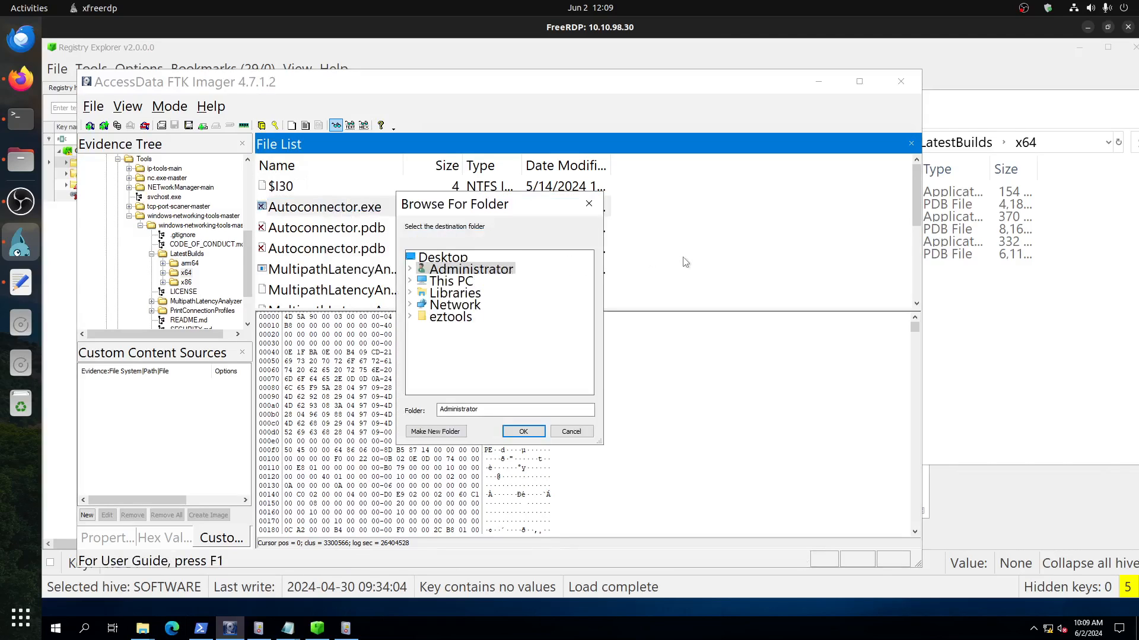
pyautogui.click(410, 271)
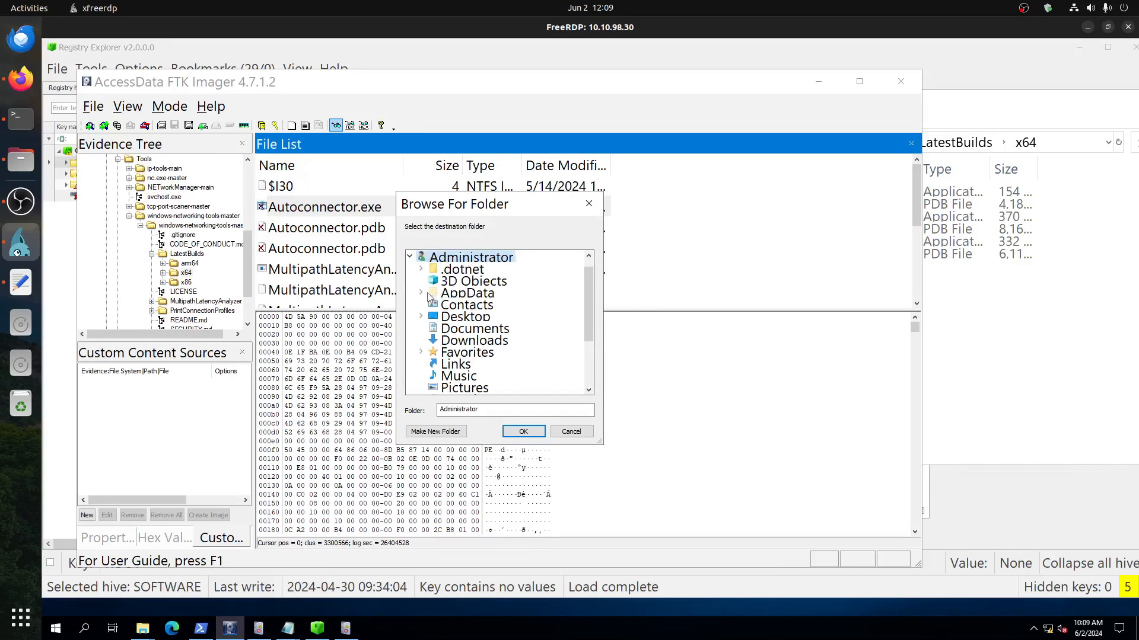
pyautogui.click(462, 320)
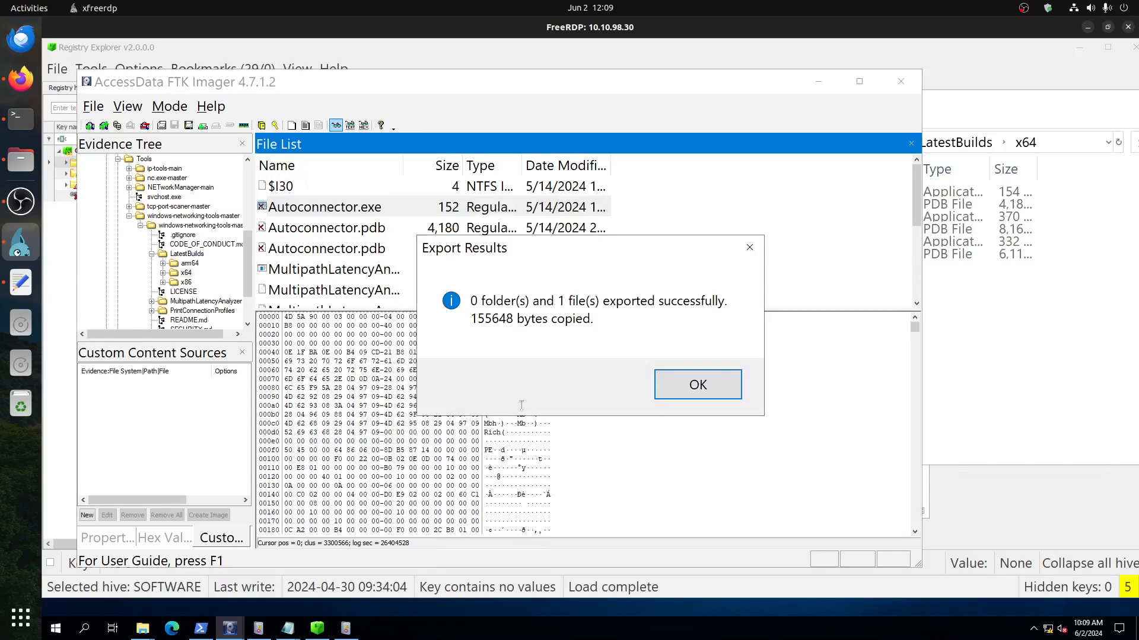
pyautogui.click(715, 377)
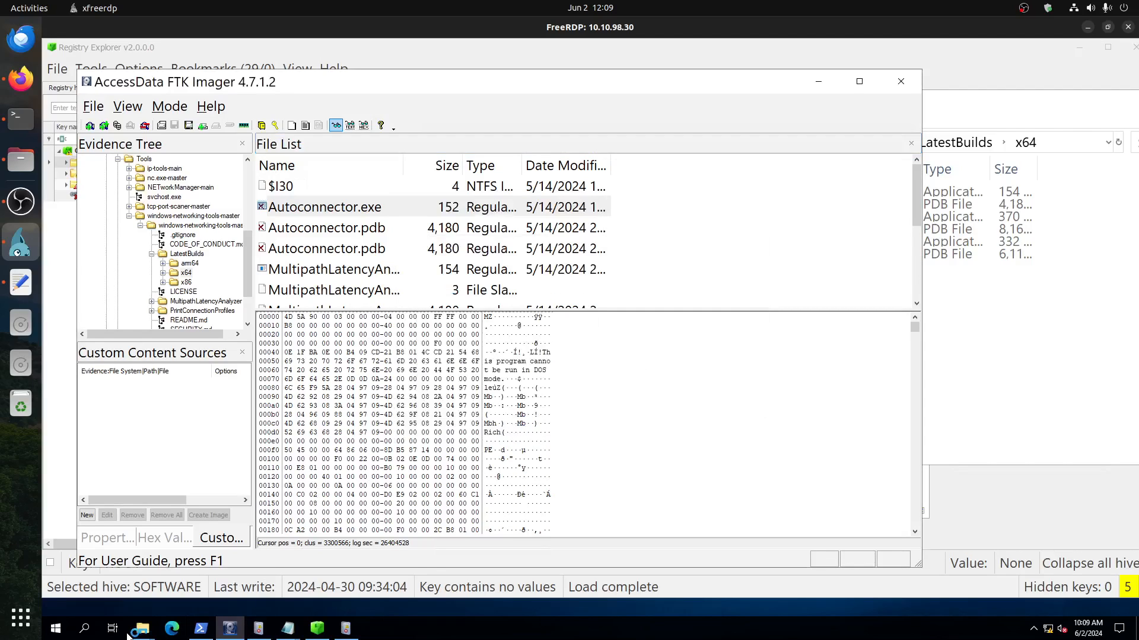
# Step: Minimize FTK Imager and Registry Explorer, and view the file properties of the exported Autoconnector on the desktop
pyautogui.click(820, 84)
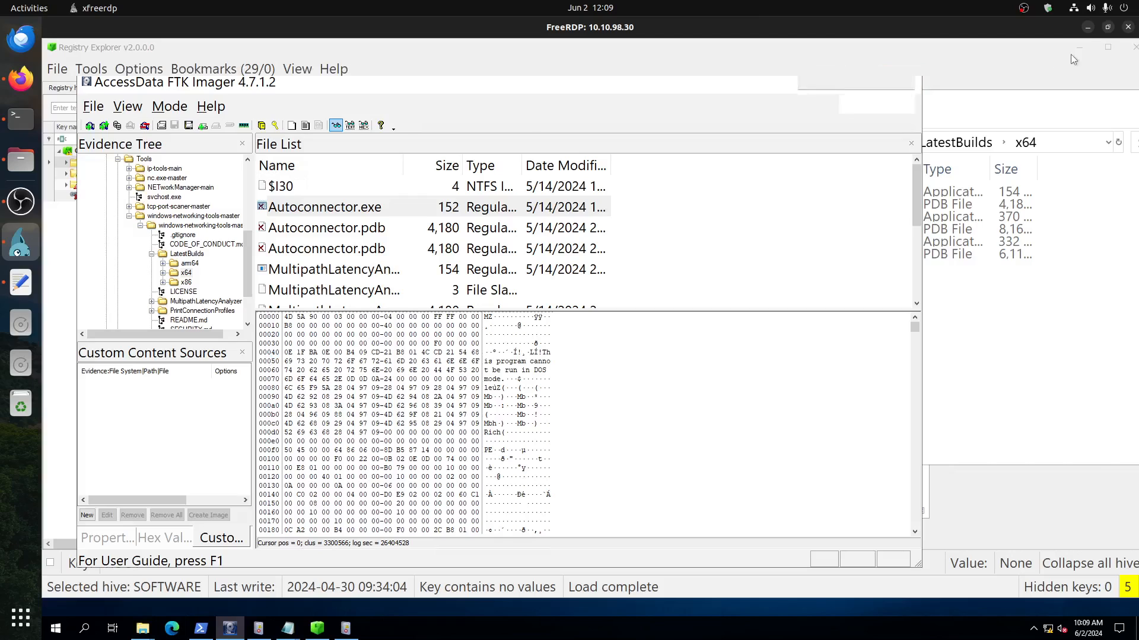
pyautogui.click(1079, 48)
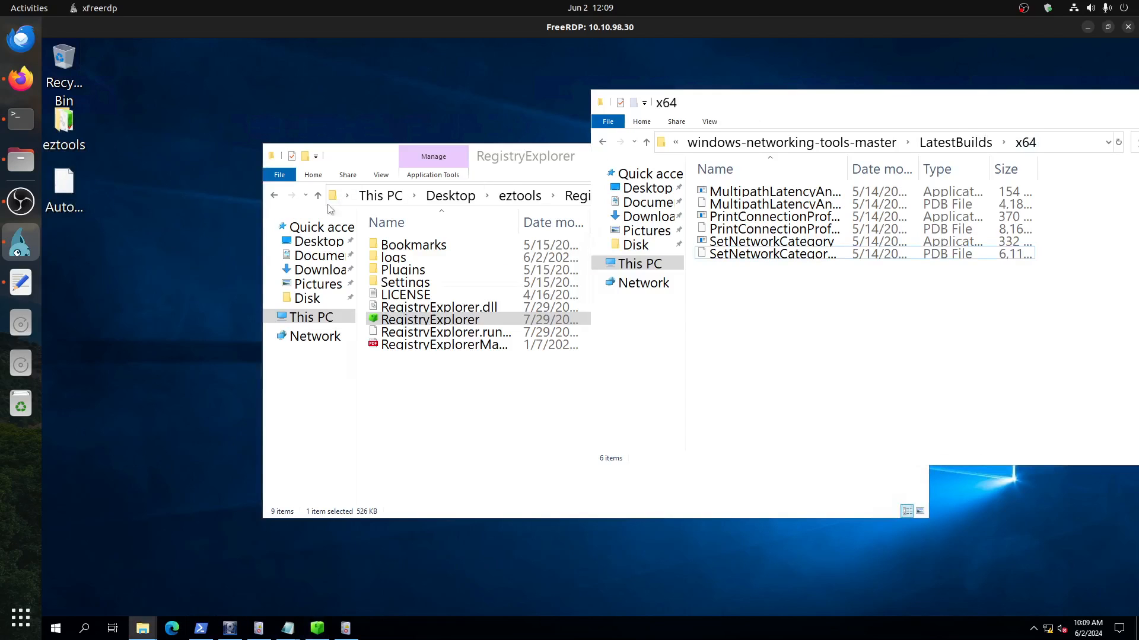
pyautogui.click(65, 189)
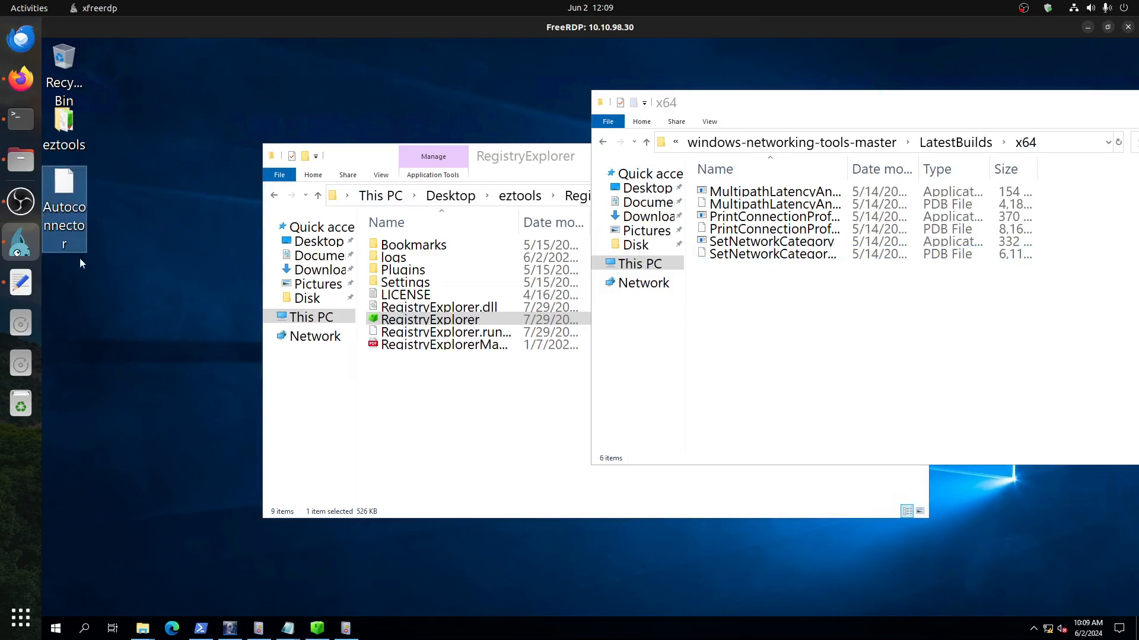
pyautogui.hotkey('shift', 'F10')
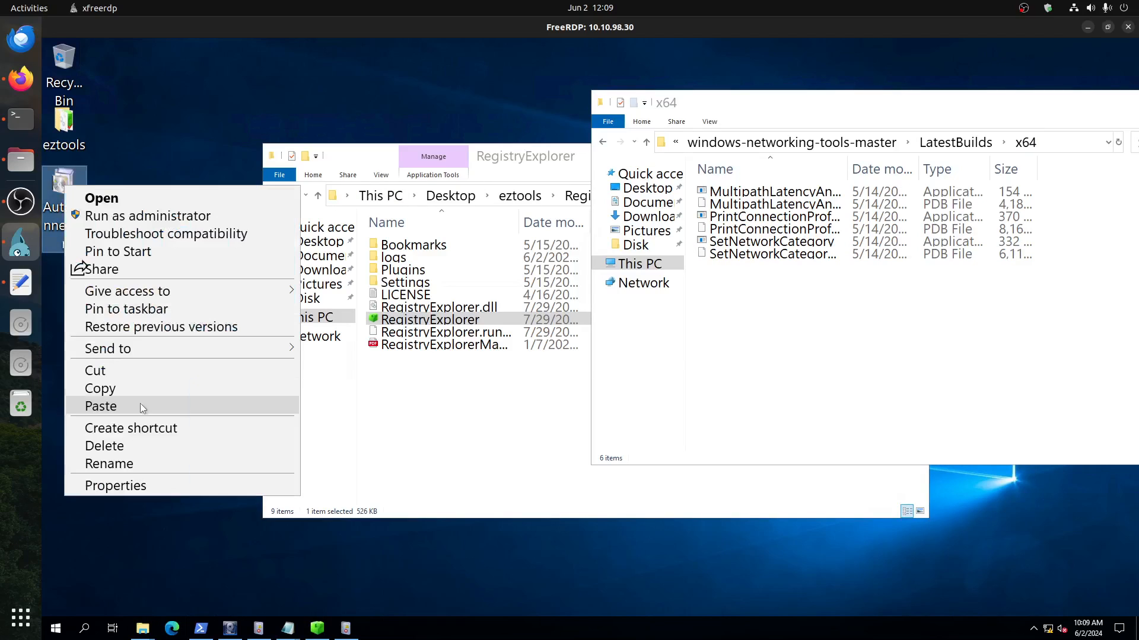
pyautogui.click(130, 488)
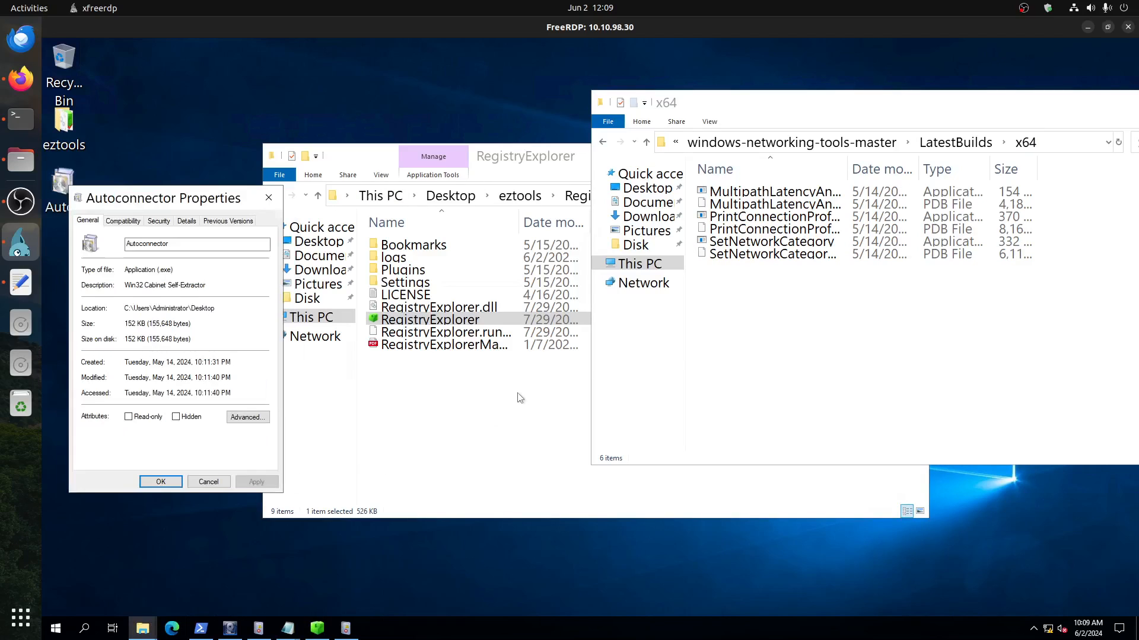
pyautogui.click(210, 479)
# Step: Check the shared drive path in the Terminal's xfreerdp command and view Autoconnector.exe in the local DeadEnd/a folder
pyautogui.moveTo(140, 629)
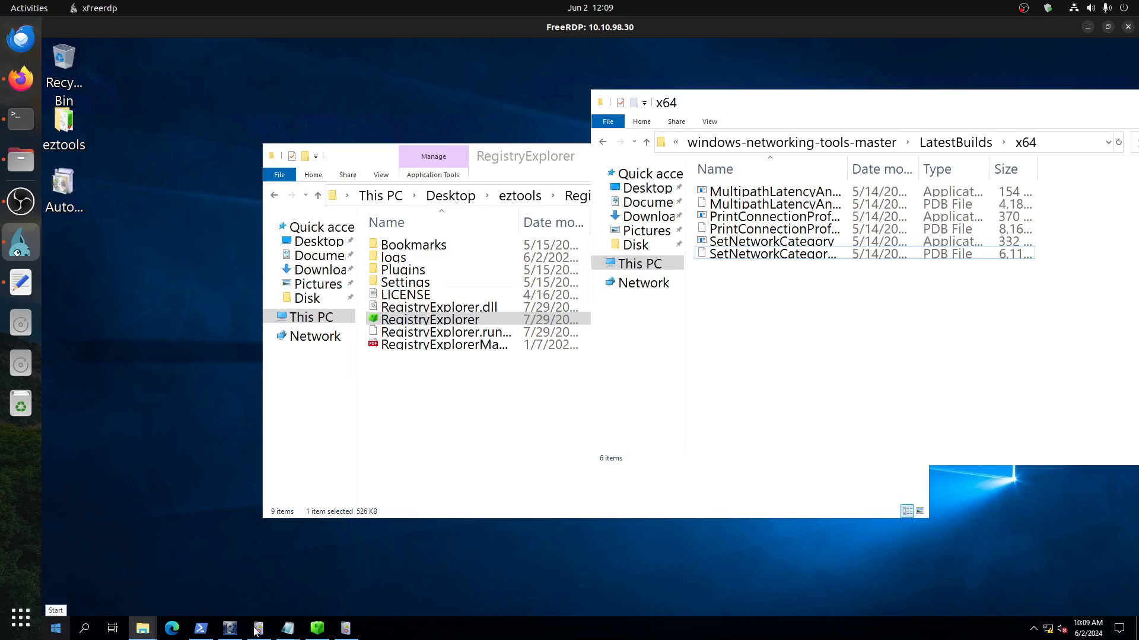
pyautogui.click(20, 118)
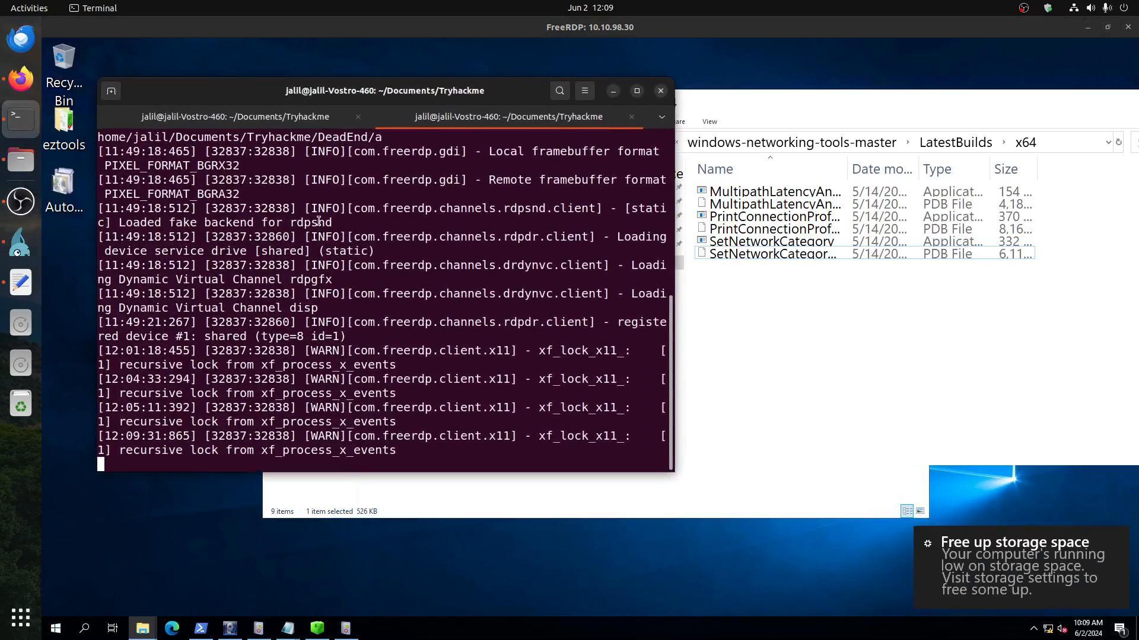
pyautogui.scroll(-6, 382, 286)
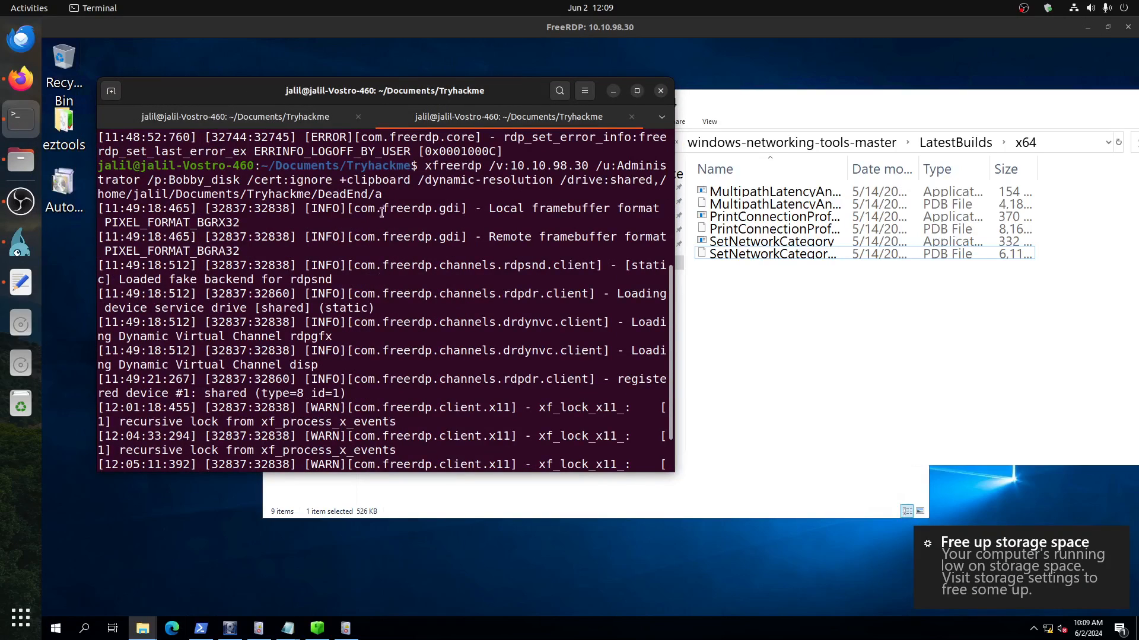
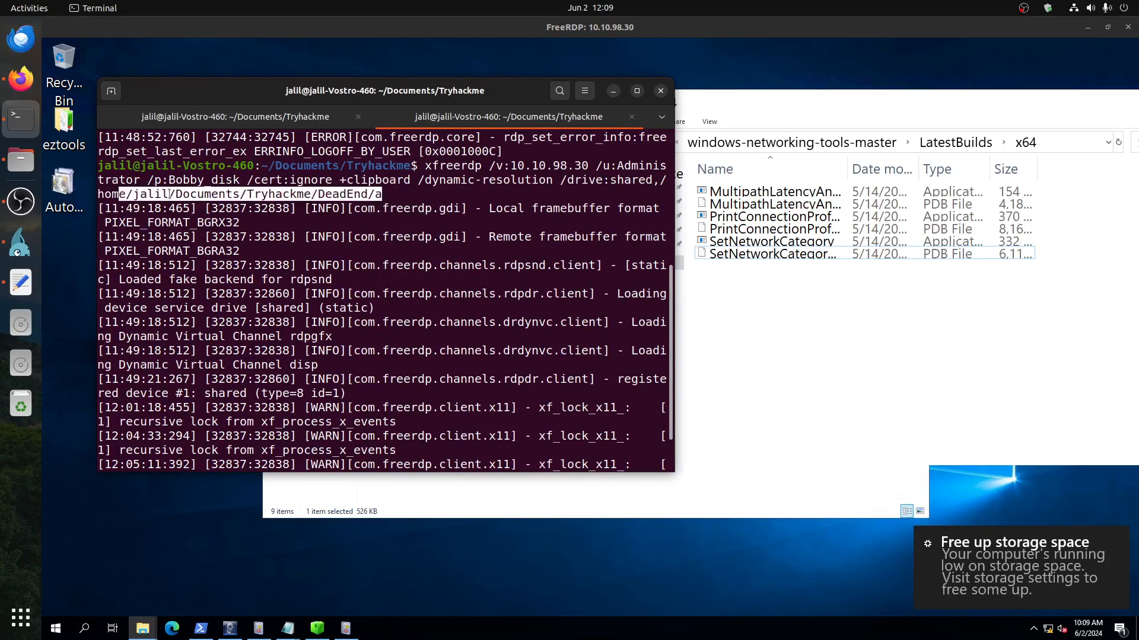
pyautogui.click(21, 159)
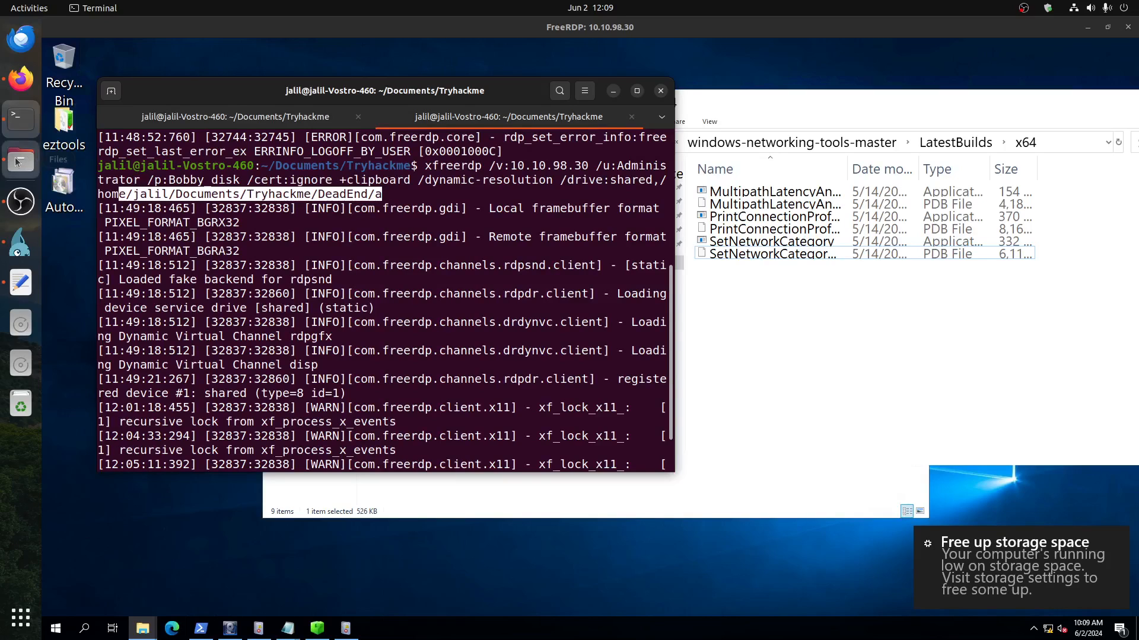
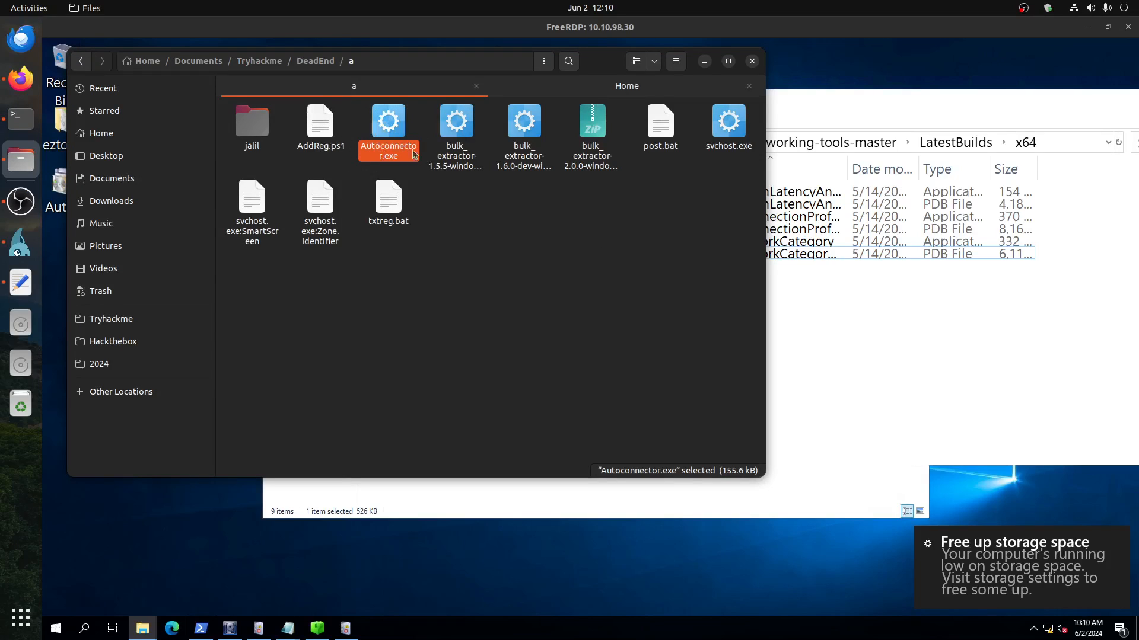
pyautogui.click(20, 78)
# Step: Return to FTK Imager in the FreeRDP session and export Autoconnector.exe's file hash list to the Desktop as a CSV named hack
pyautogui.click(21, 242)
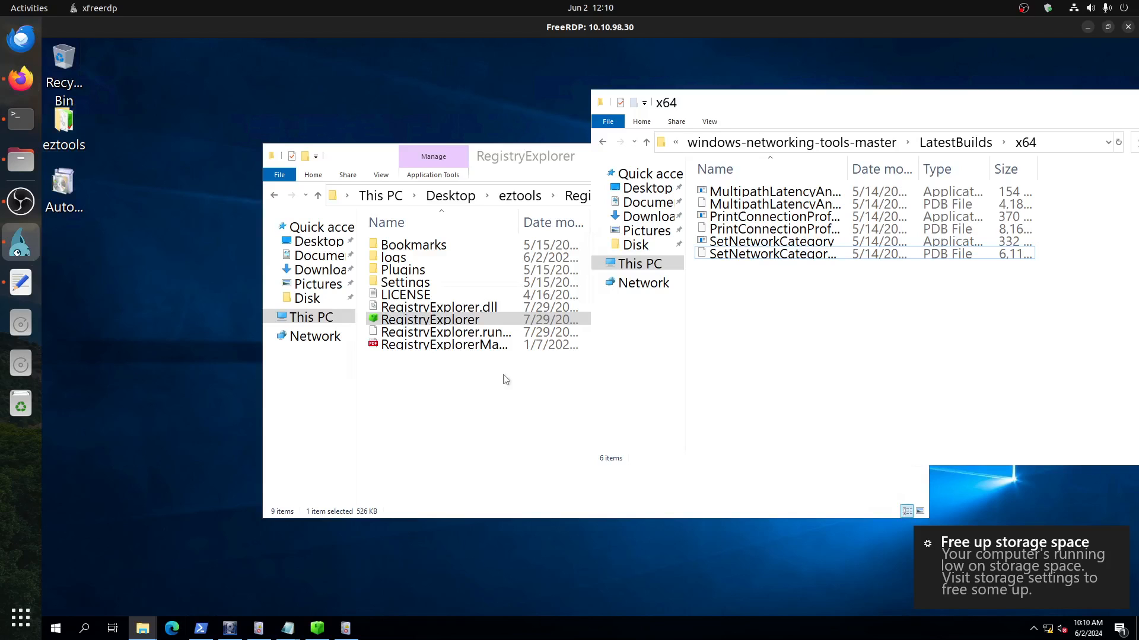
pyautogui.click(229, 628)
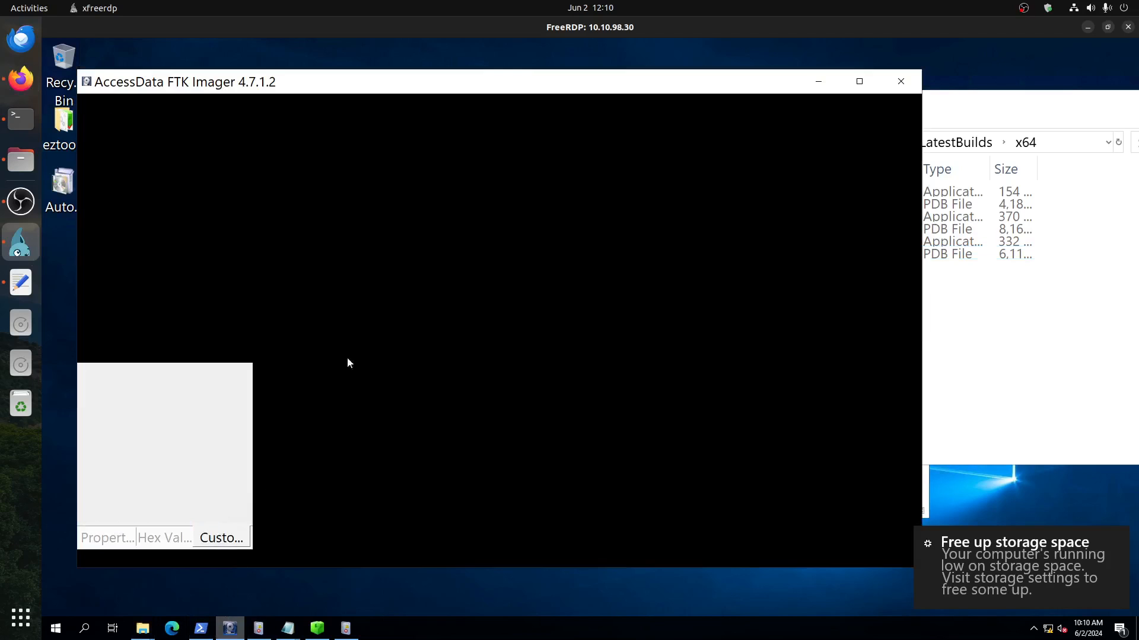
pyautogui.rightClick(344, 207)
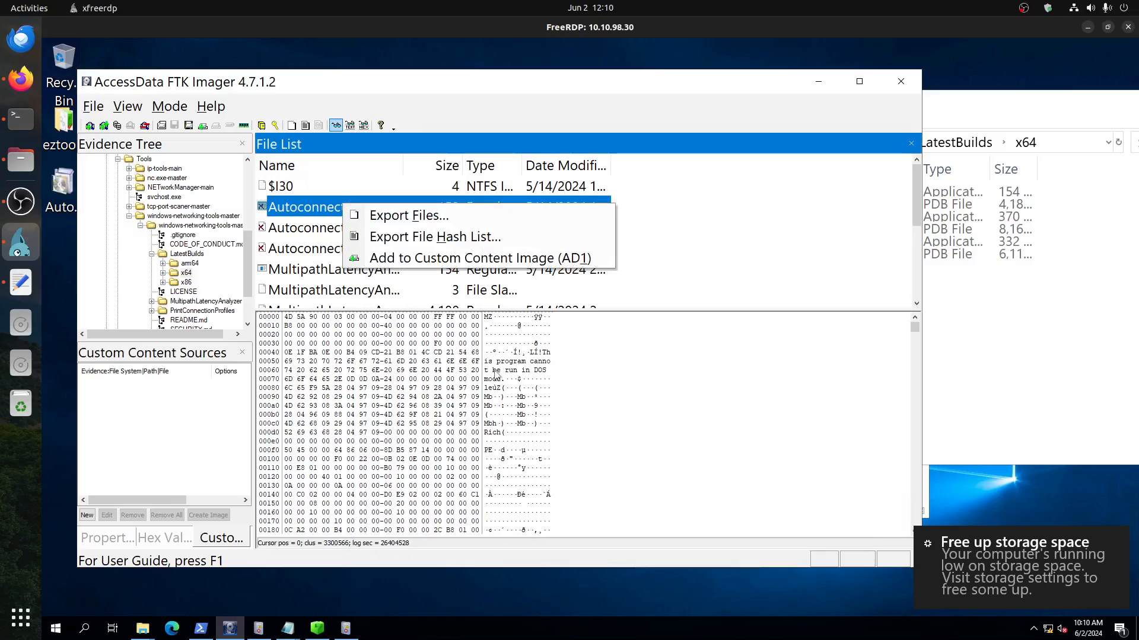
pyautogui.click(417, 237)
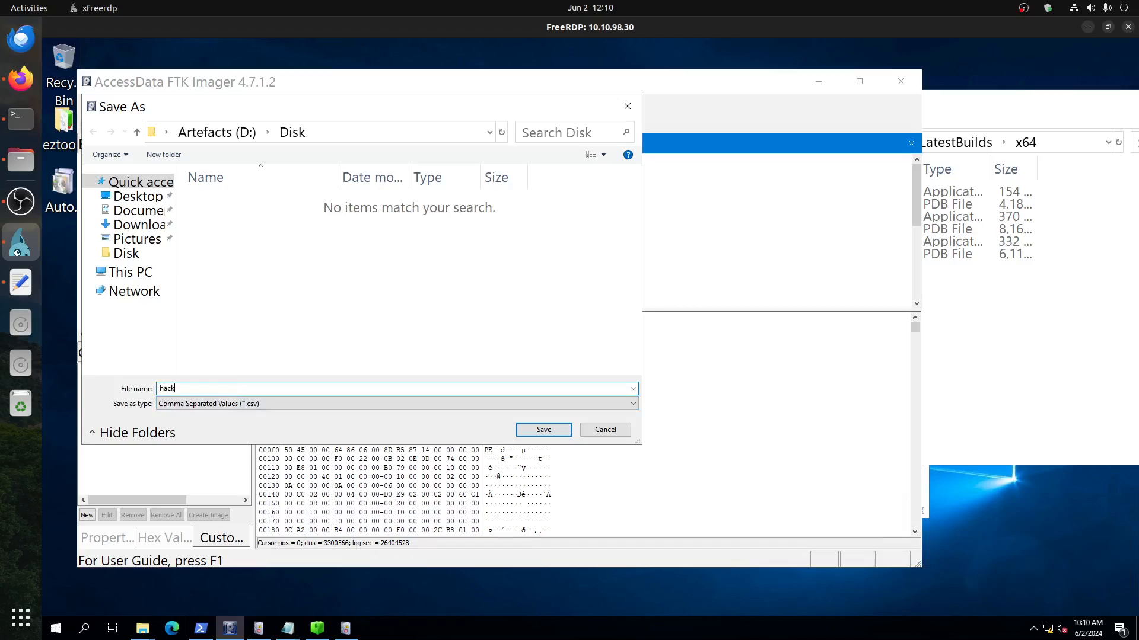
pyautogui.click(137, 196)
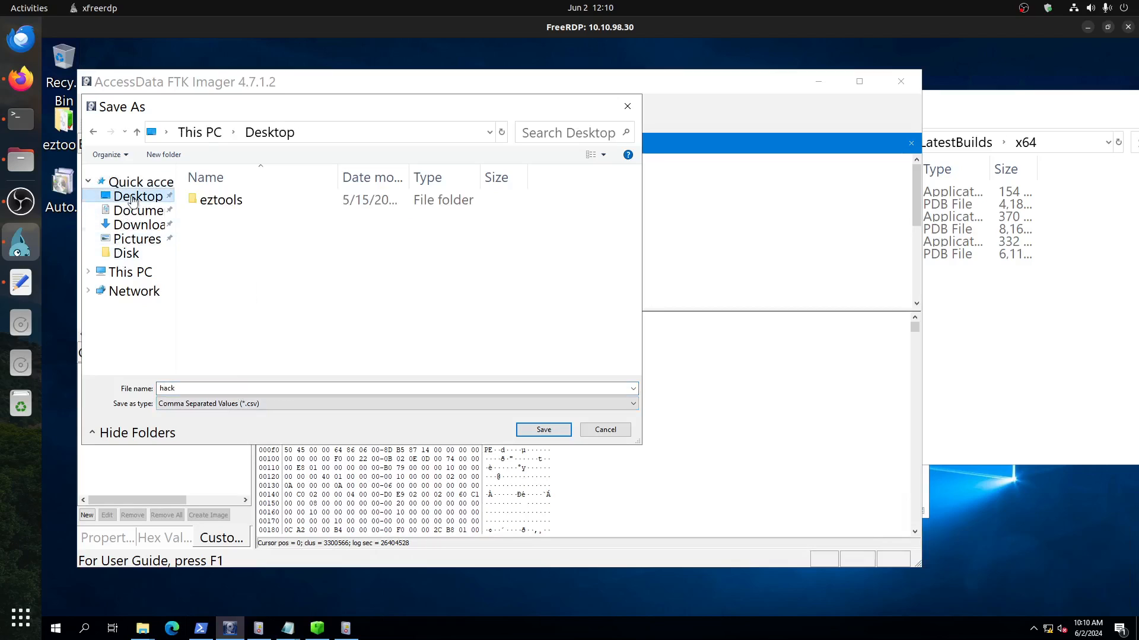
pyautogui.click(543, 430)
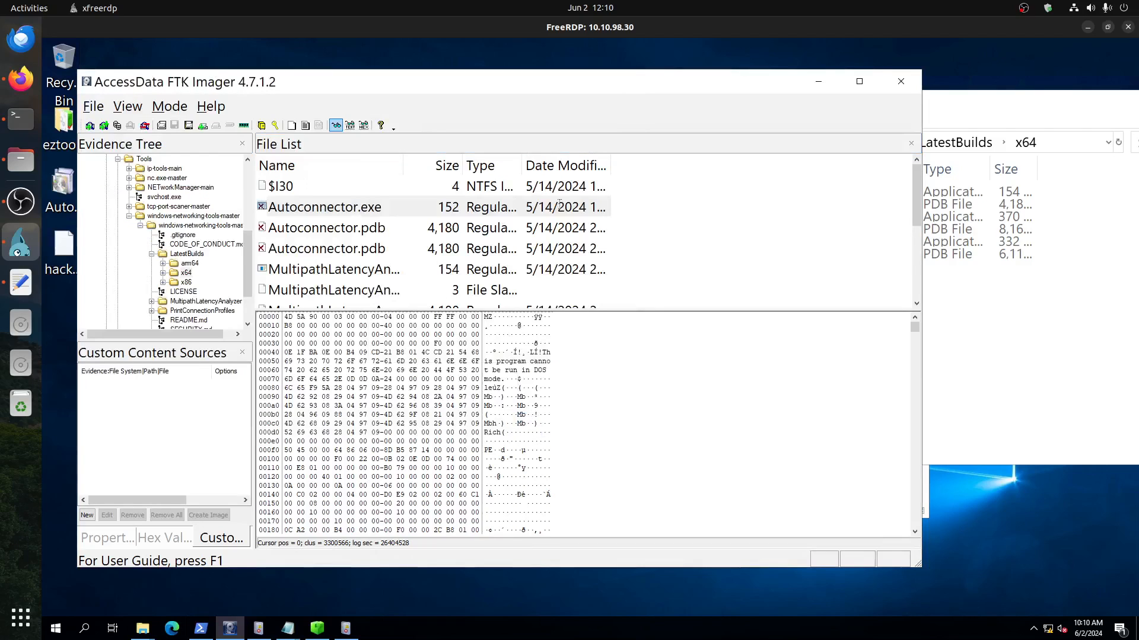
# Step: Minimize FTK Imager and the x64 File Explorer window to reach the exported hack file on the desktop
pyautogui.click(817, 81)
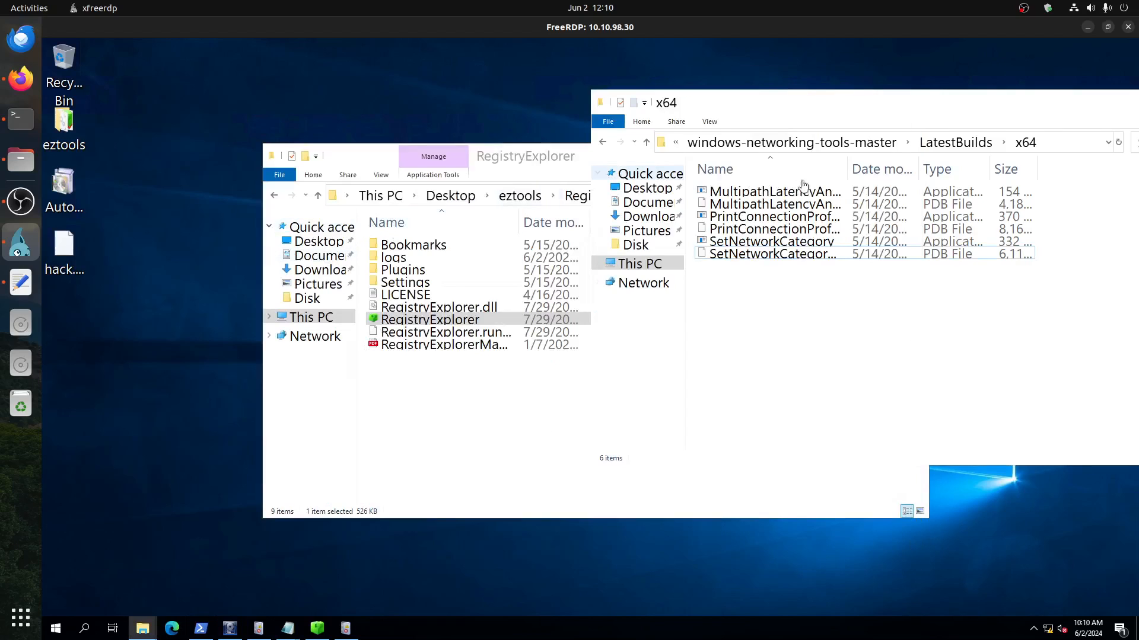
pyautogui.moveTo(920, 103); pyautogui.dragTo(840, 98)
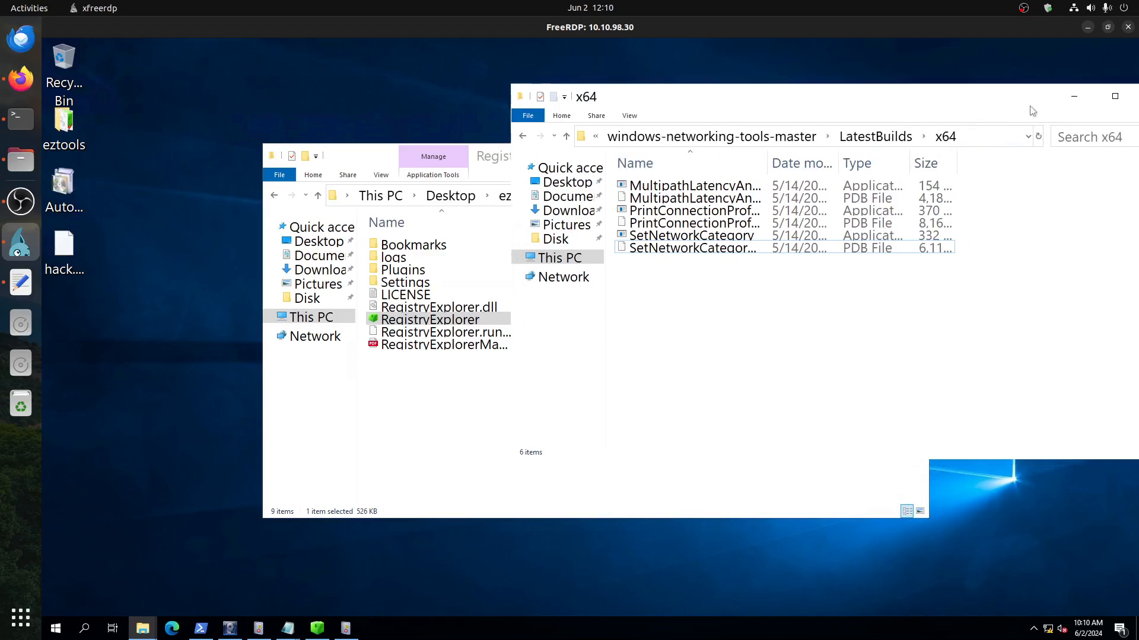
pyautogui.click(1074, 97)
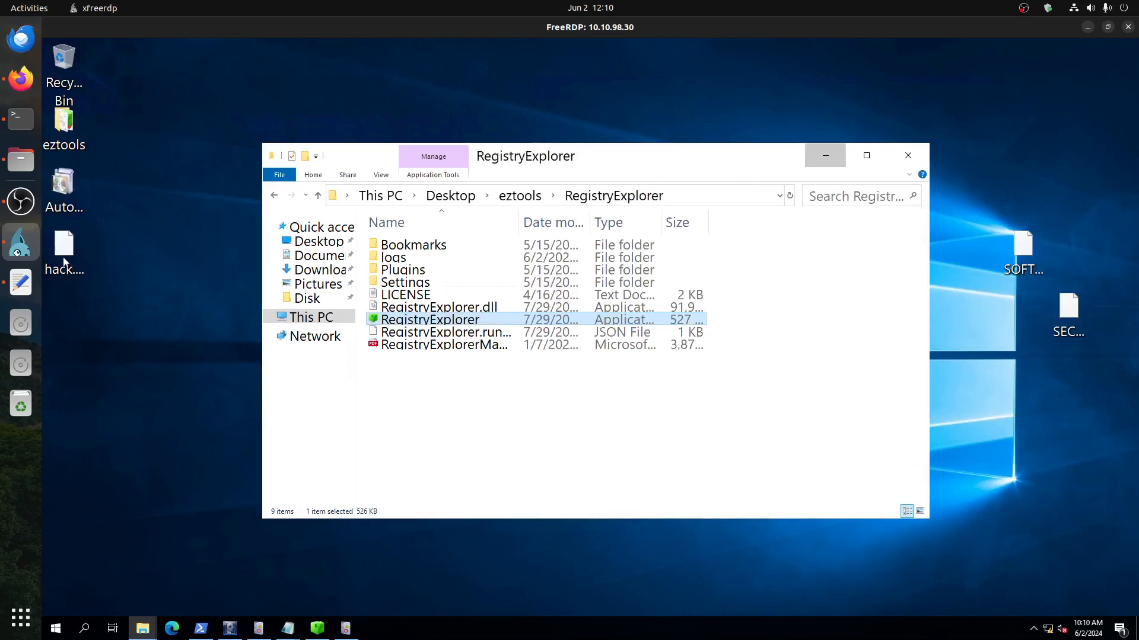
# Step: Minimise the RegistryExplorer folder, open hack.csv from the desktop in Notepad, and highlight its hash rows
pyautogui.click(825, 159)
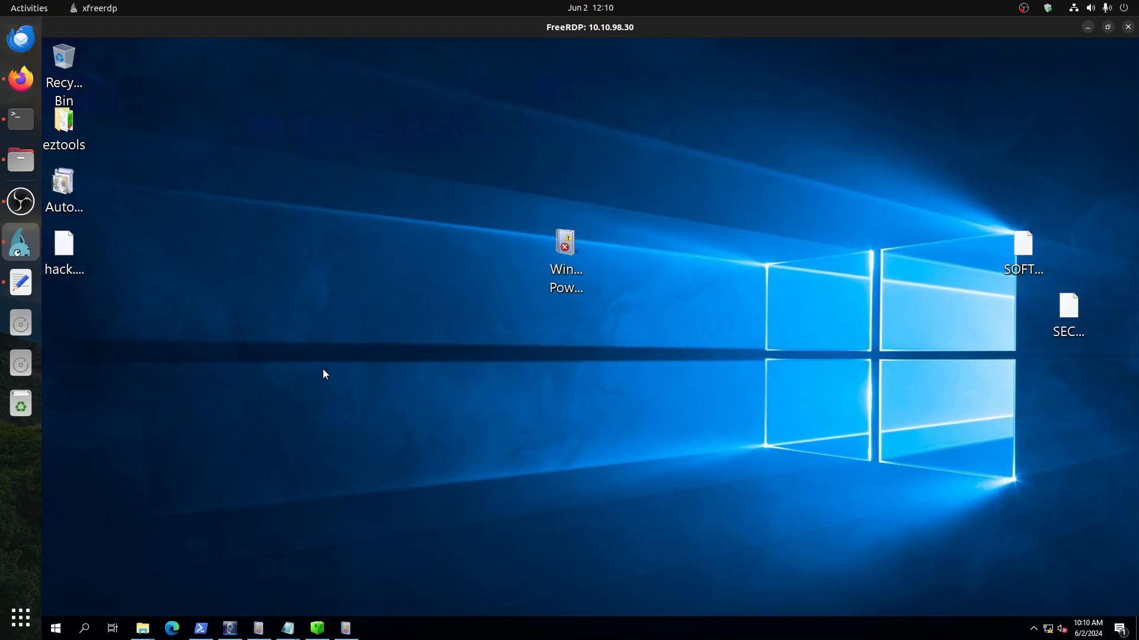
pyautogui.click(58, 241)
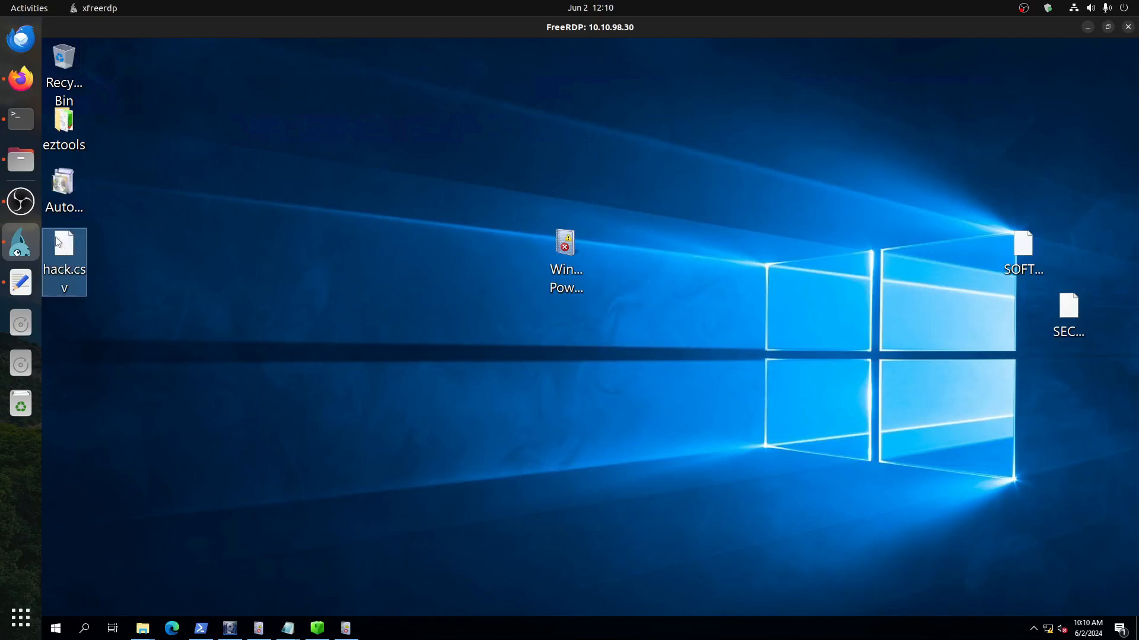
pyautogui.moveTo(64, 257); pyautogui.dragTo(155, 256)
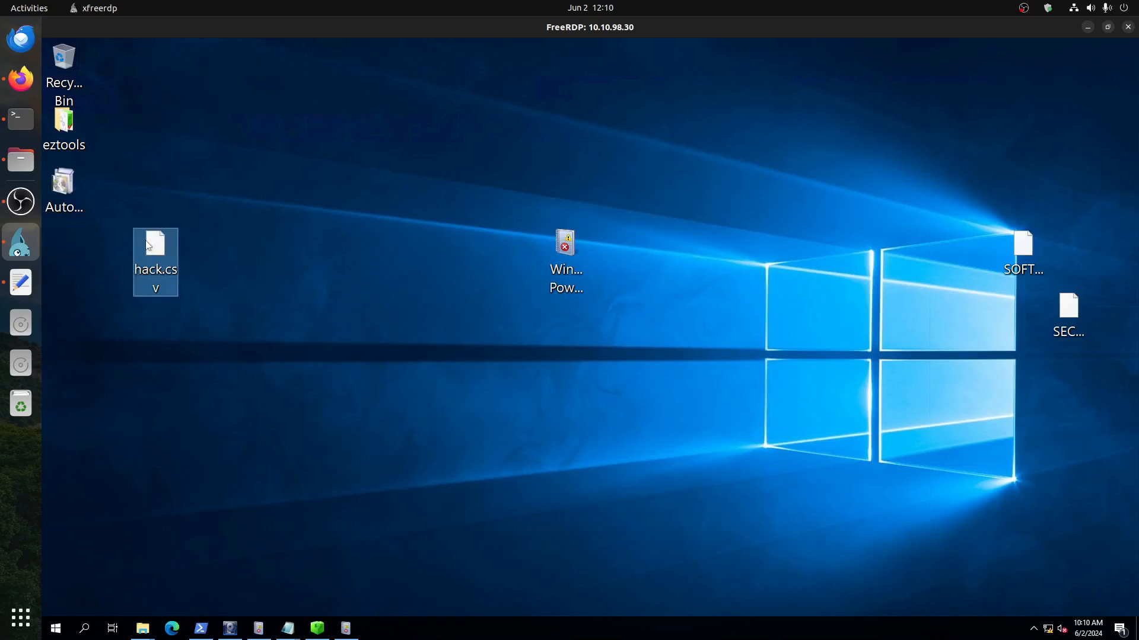
pyautogui.rightClick(148, 243)
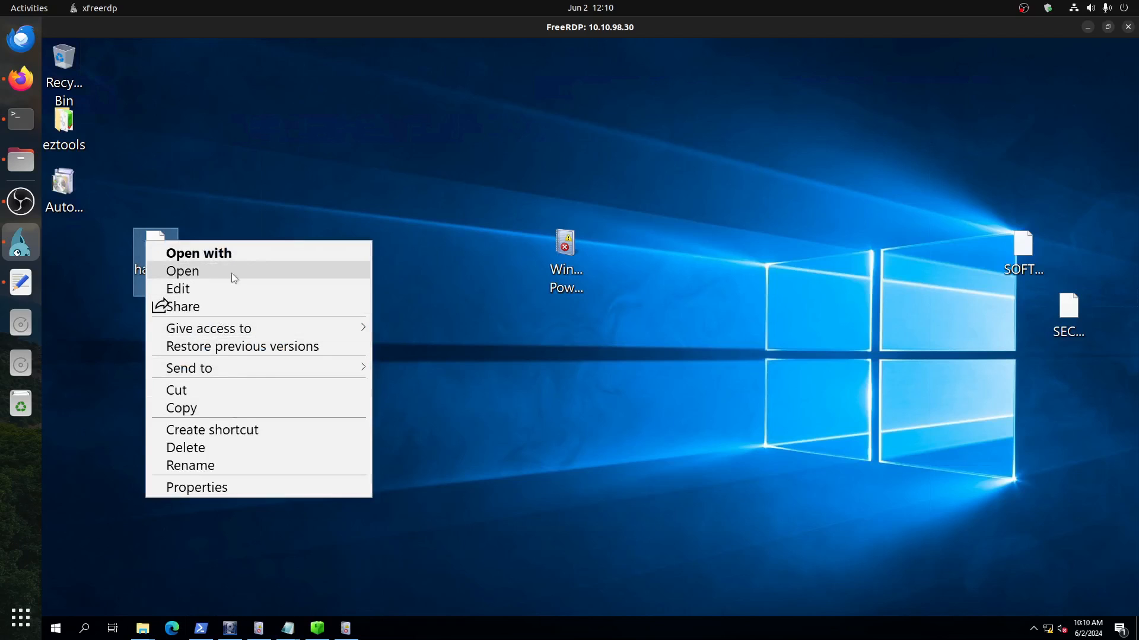
pyautogui.click(240, 255)
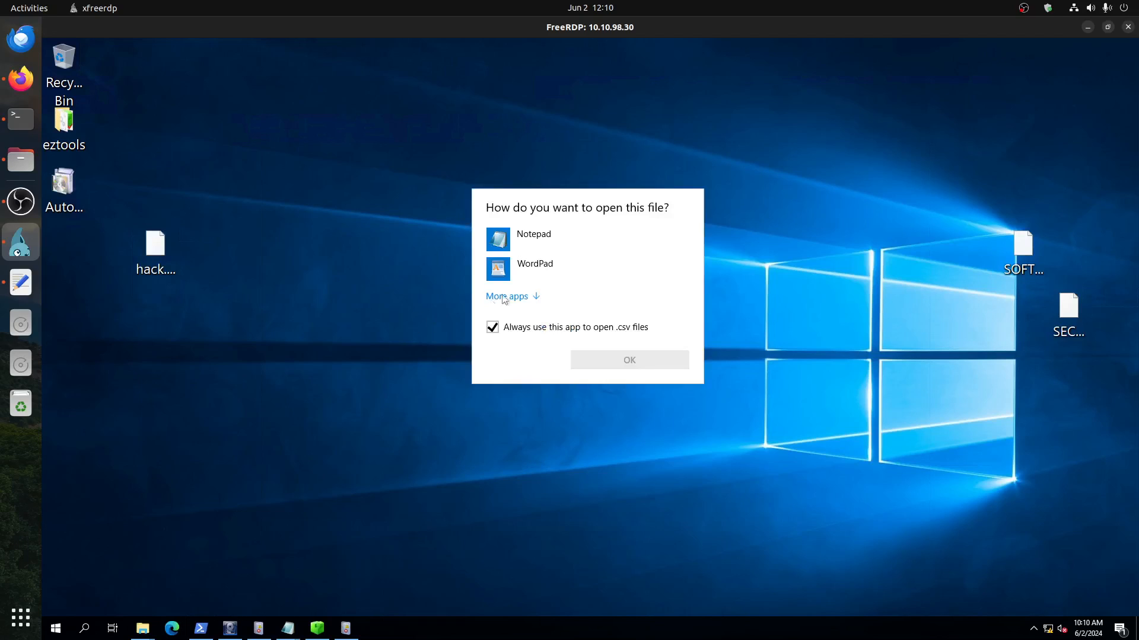
pyautogui.doubleClick(544, 240)
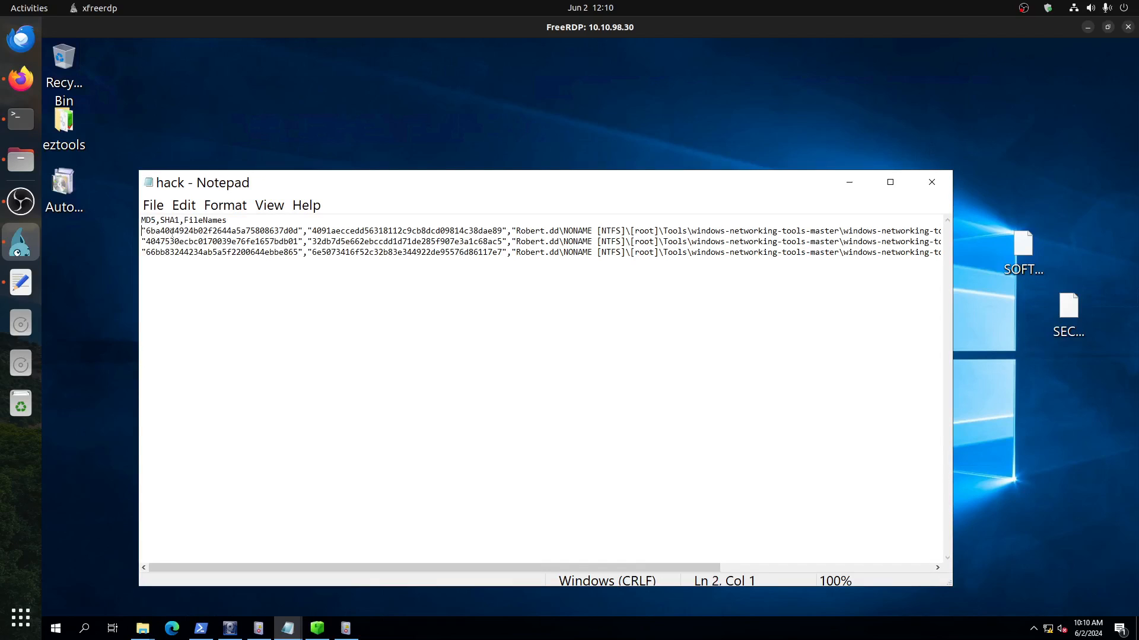
pyautogui.moveTo(172, 233); pyautogui.dragTo(519, 316)
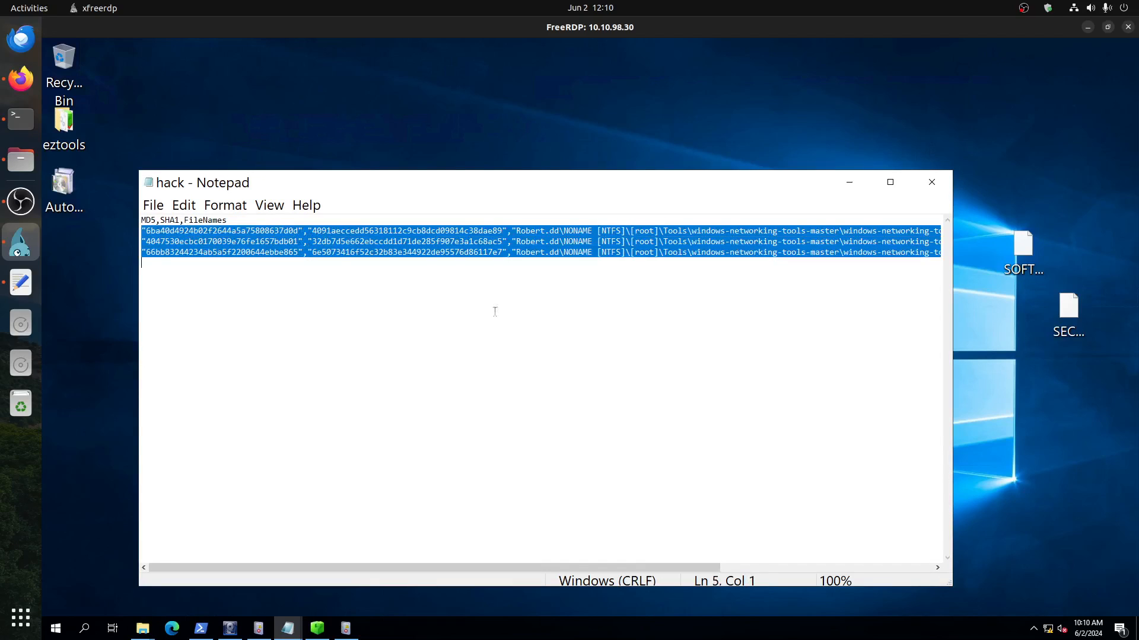
# Step: Switch to Firefox and check the MD5 hash in the file details of the VirusTotal report
pyautogui.click(21, 79)
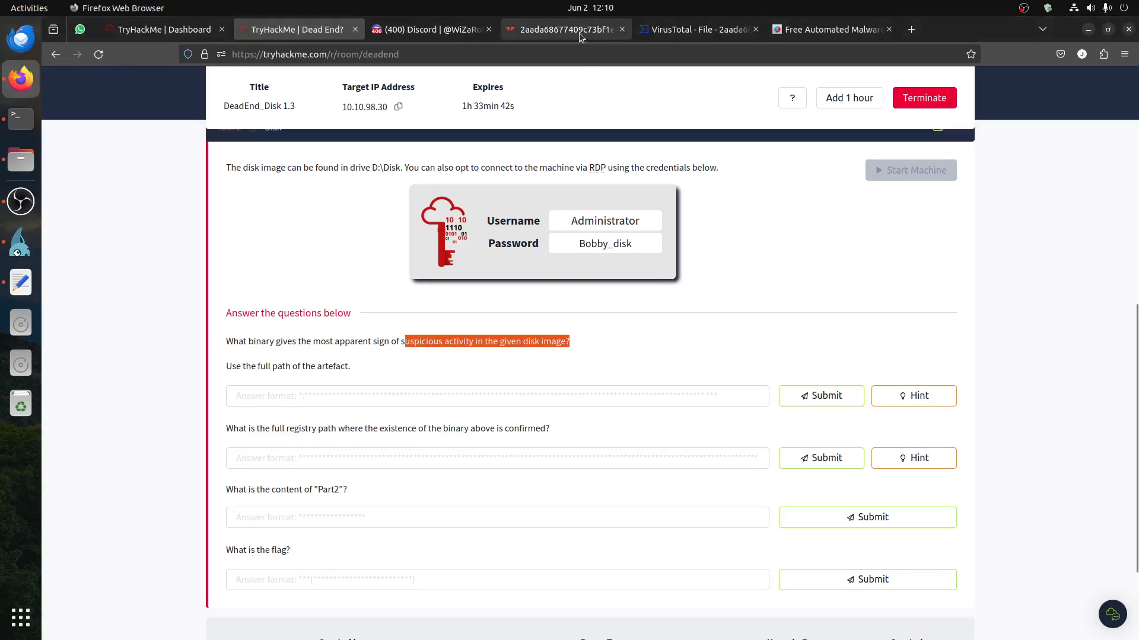
pyautogui.click(694, 31)
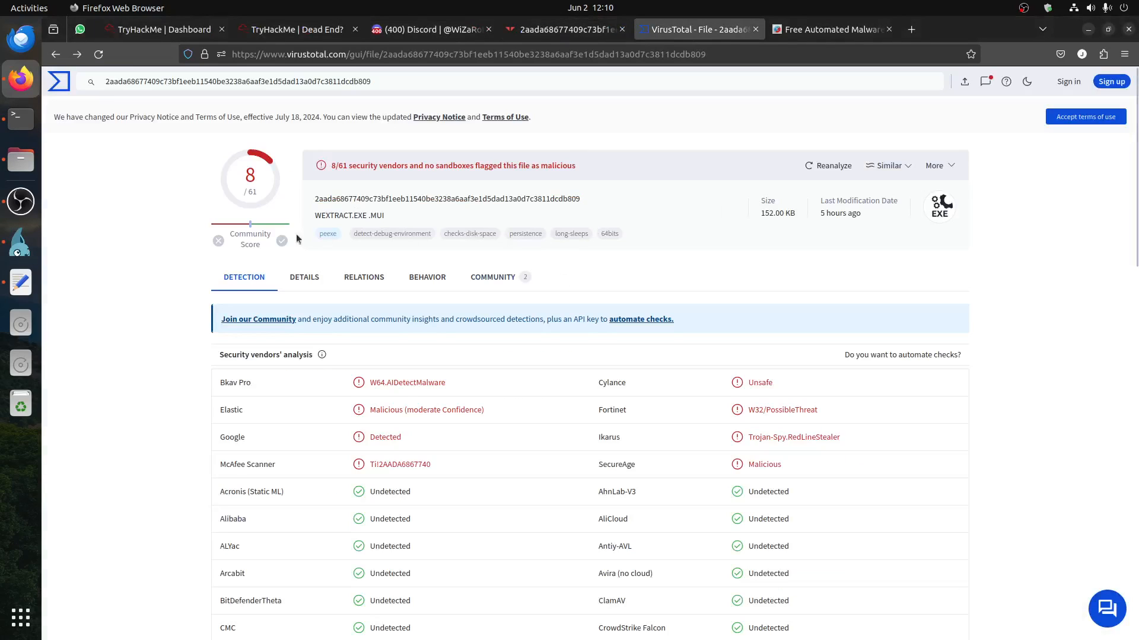
pyautogui.click(299, 278)
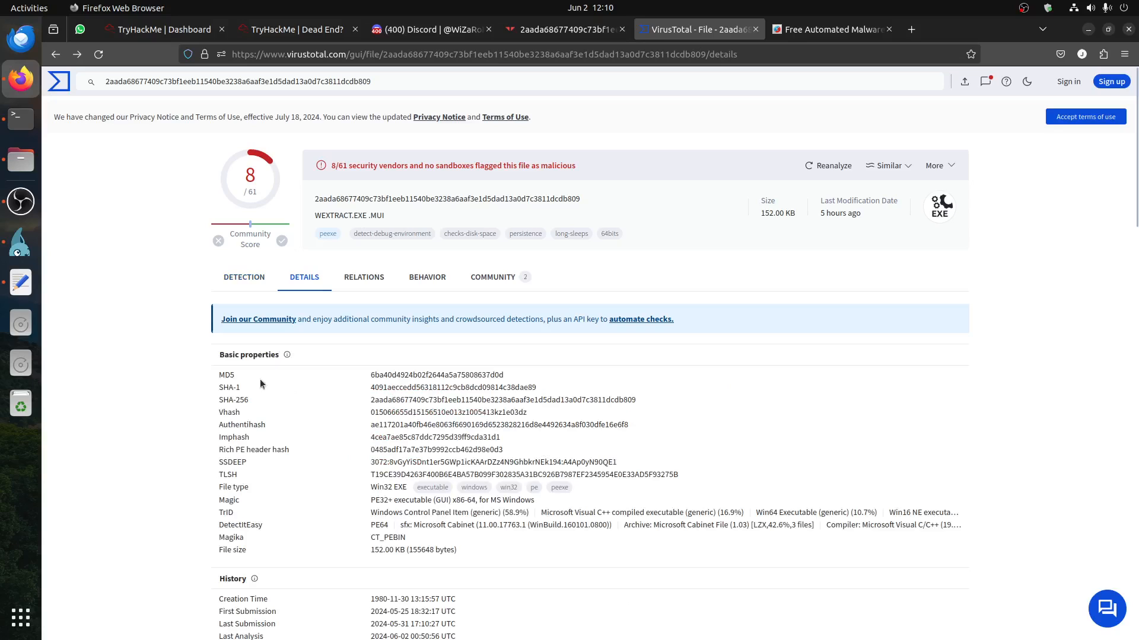
pyautogui.moveTo(372, 377); pyautogui.dragTo(383, 375)
pyautogui.moveTo(489, 372); pyautogui.dragTo(504, 374)
# Step: Return to the remote desktop and compare the first MD5 hash in hack.csv with the VirusTotal one
pyautogui.click(21, 242)
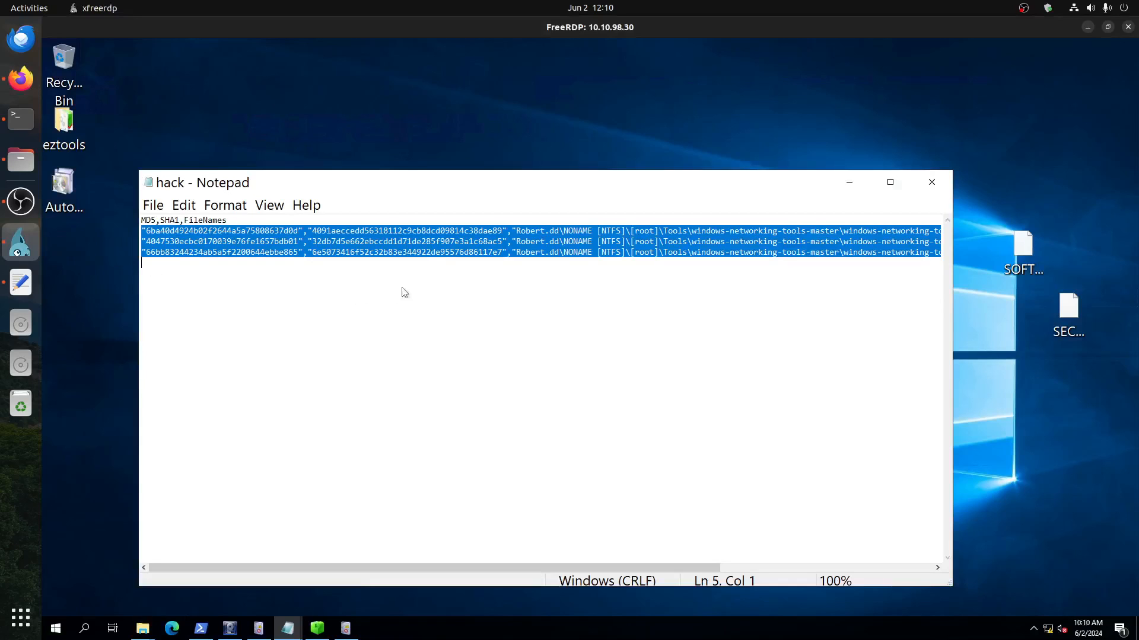
pyautogui.click(366, 242)
pyautogui.moveTo(299, 232); pyautogui.dragTo(162, 233)
# Step: Switch to Firefox and enlarge the VirusTotal details and the Triage report for Autoconnector.exe to review their hashes and scores
pyautogui.click(21, 79)
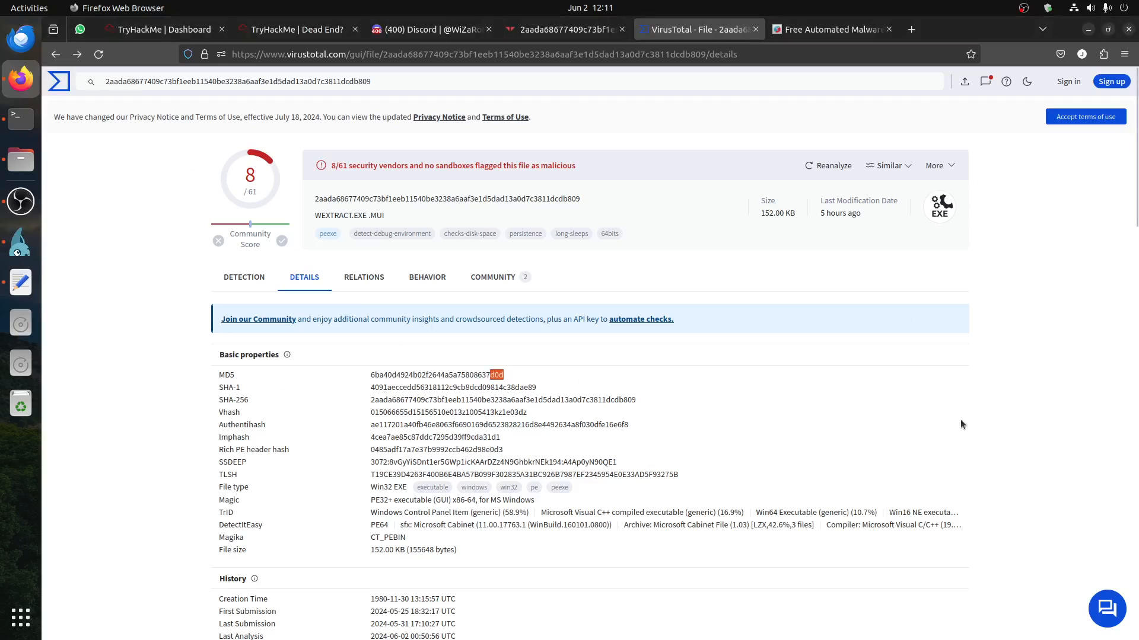
pyautogui.hotkey('ctrl', '+')
pyautogui.hotkey('ctrl', '+')
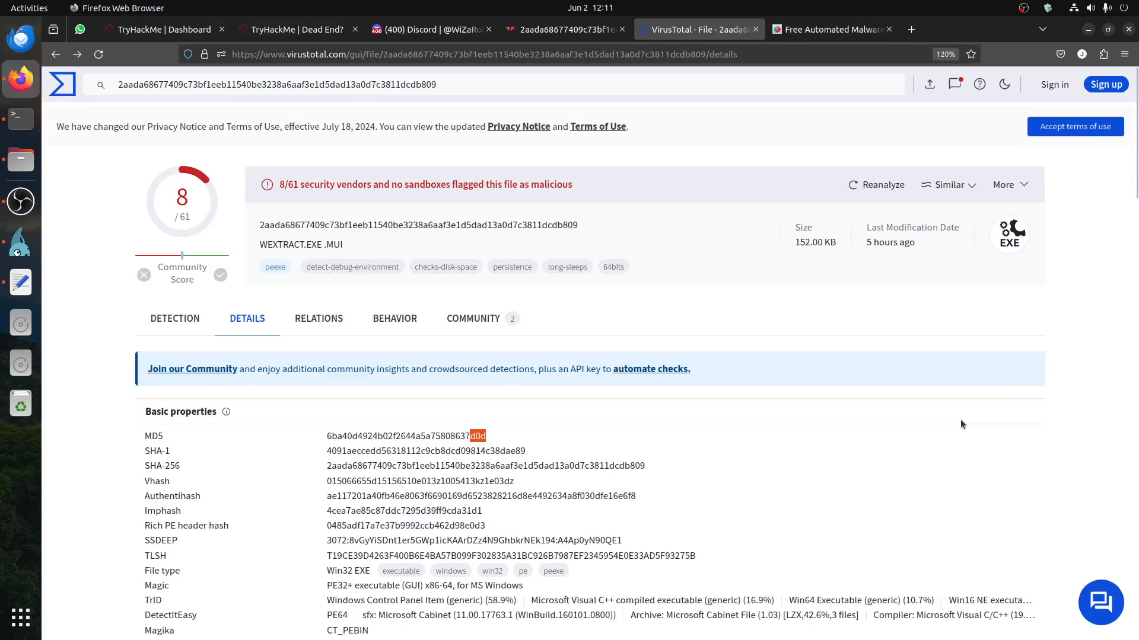
pyautogui.hotkey('ctrl', 'pageup')
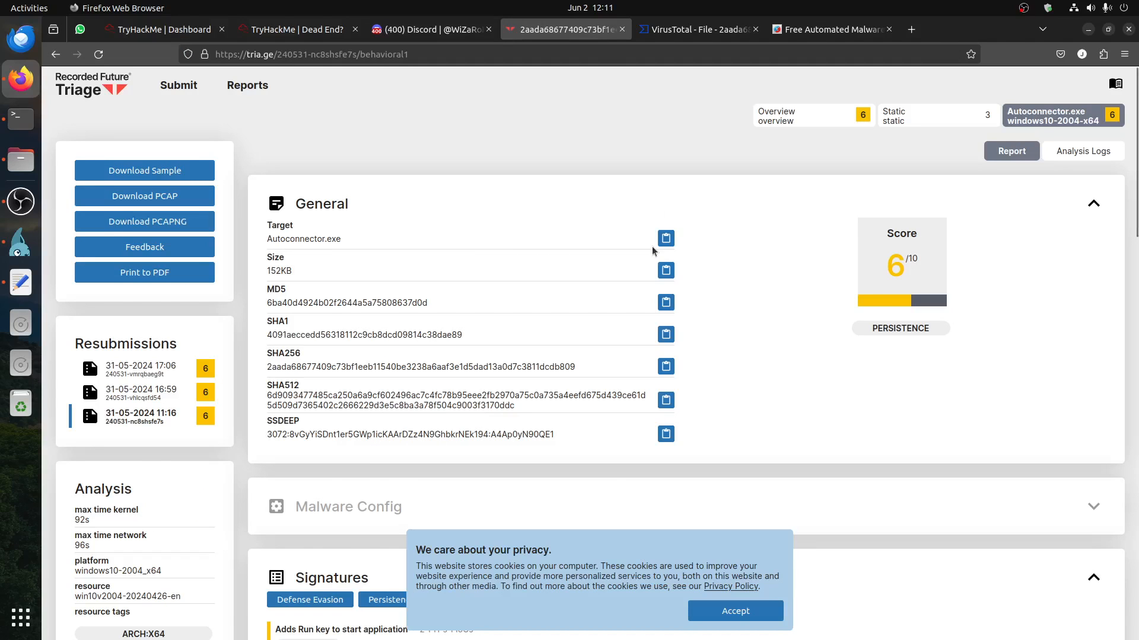
pyautogui.hotkey('ctrl', '+')
pyautogui.hotkey('ctrl', '+')
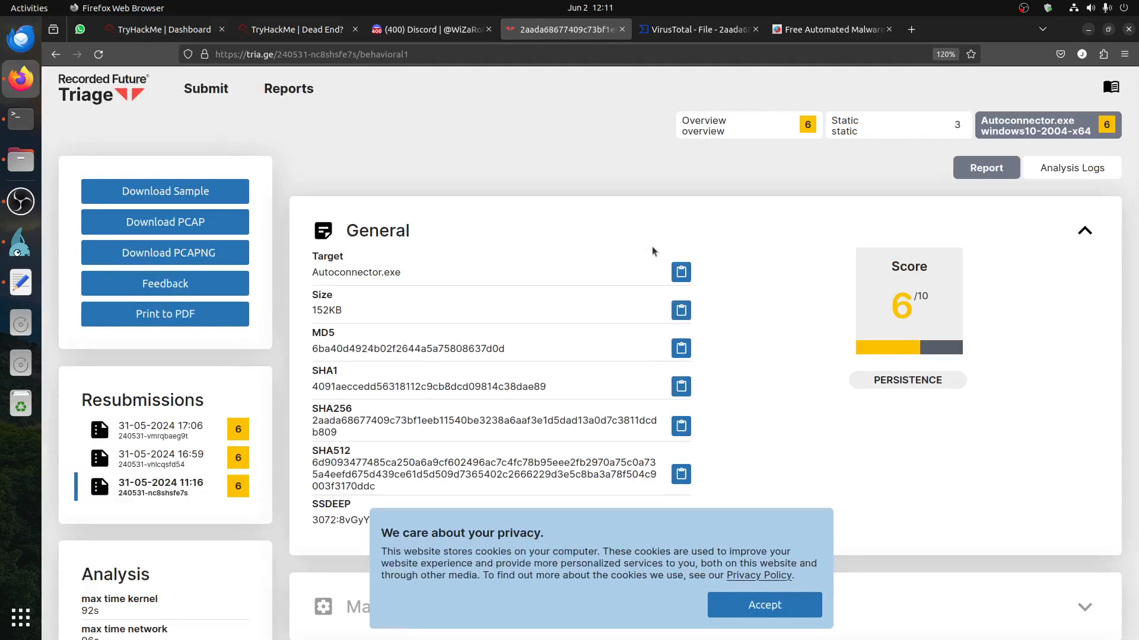
pyautogui.hotkey('ctrl', '+')
pyautogui.click(694, 29)
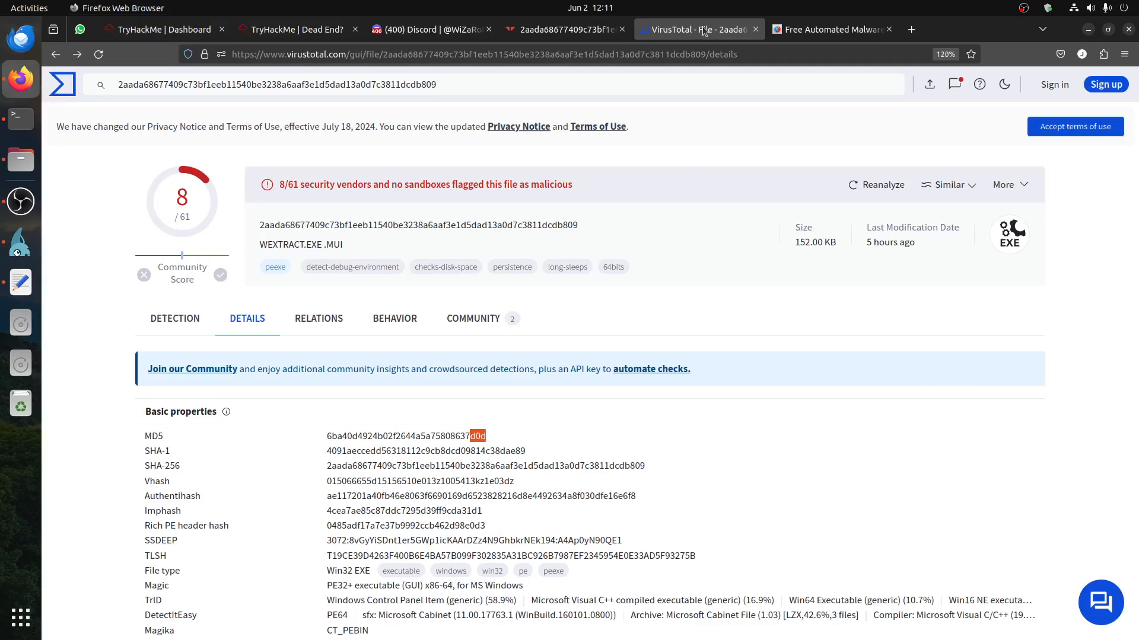
pyautogui.hotkey('ctrl', '+')
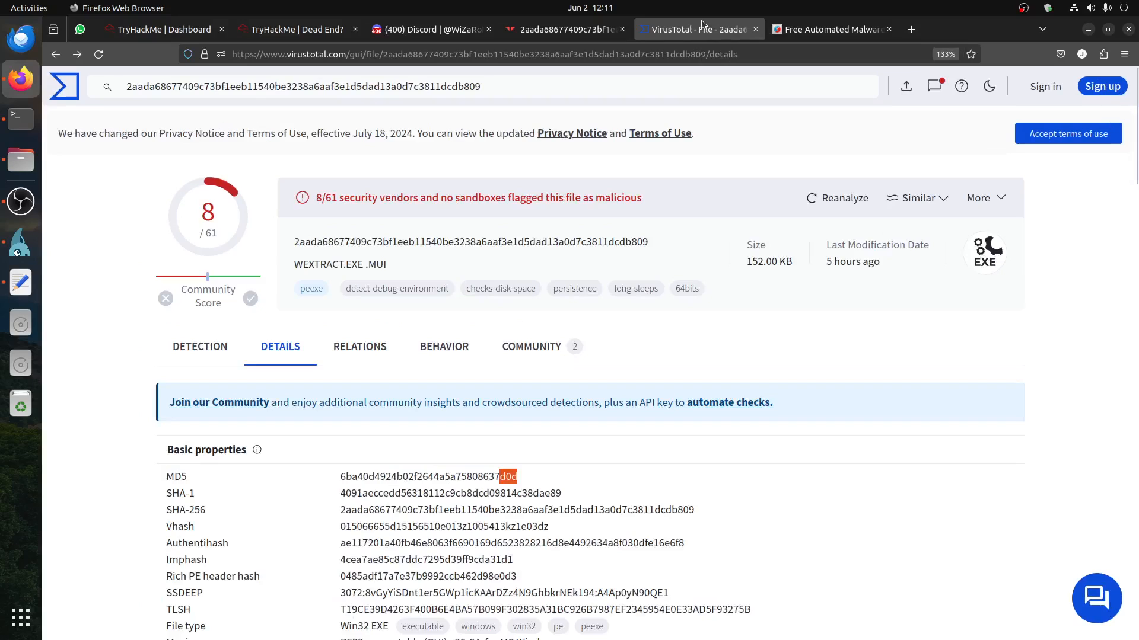
pyautogui.hotkey('ctrl', '+')
# Step: Review the suspicious indicators in the Hybrid Analysis report at a larger page size
pyautogui.click(781, 28)
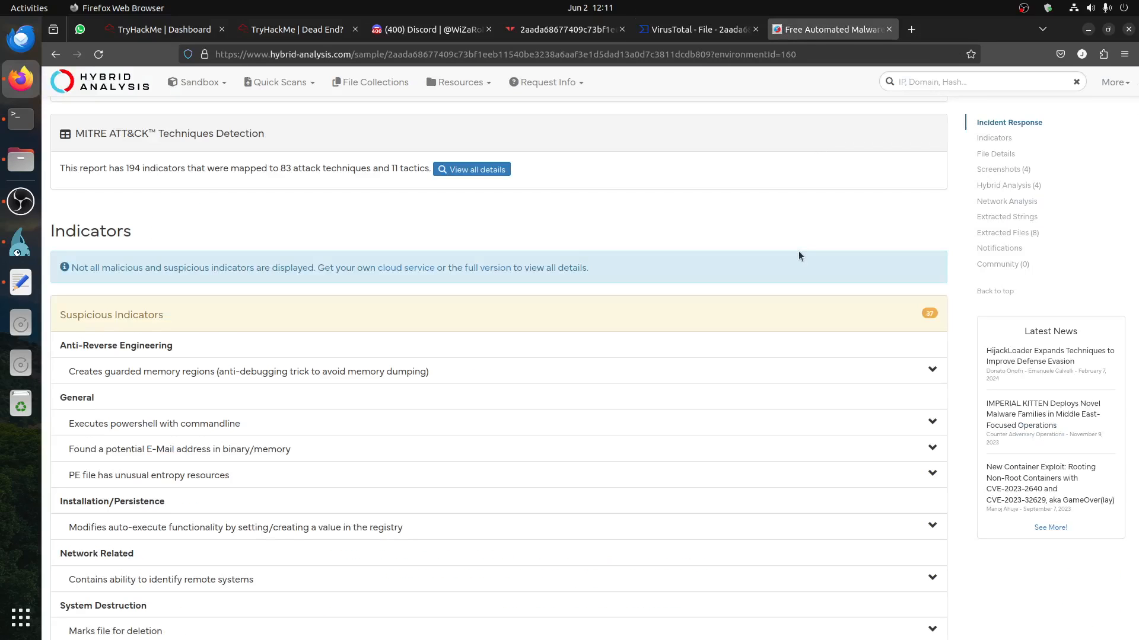
pyautogui.hotkey('ctrl', '+')
pyautogui.hotkey('ctrl', '+')
pyautogui.hotkey('ctrl', '+')
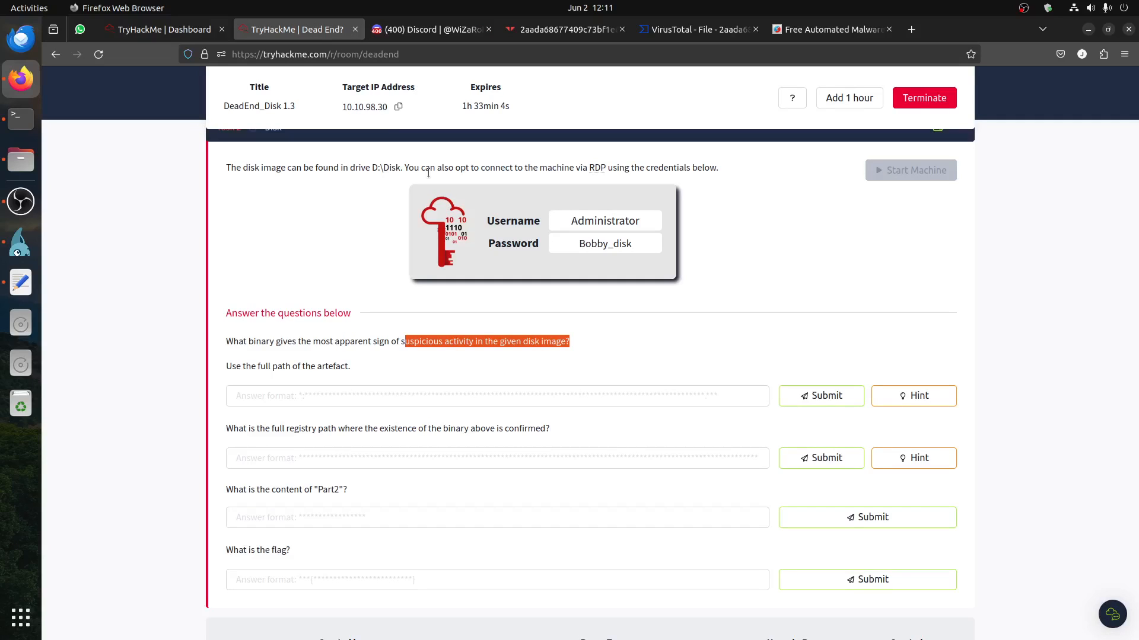
# Step: Return to the remote desktop and copy the full path of the LatestBuilds\x64 folder in File Explorer
pyautogui.click(21, 242)
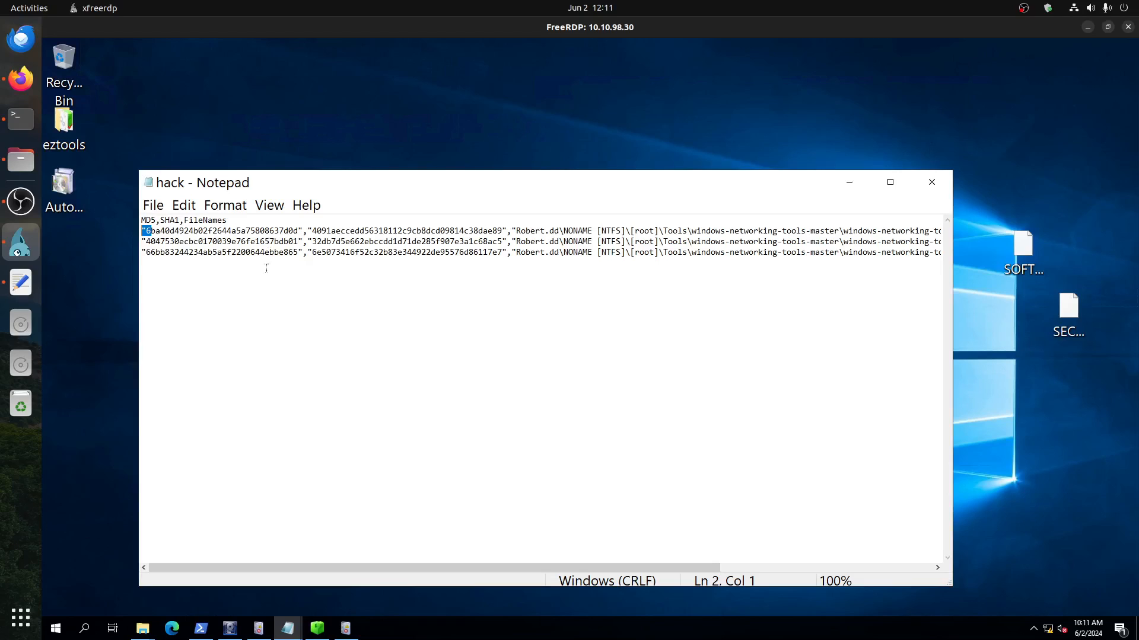
pyautogui.click(140, 633)
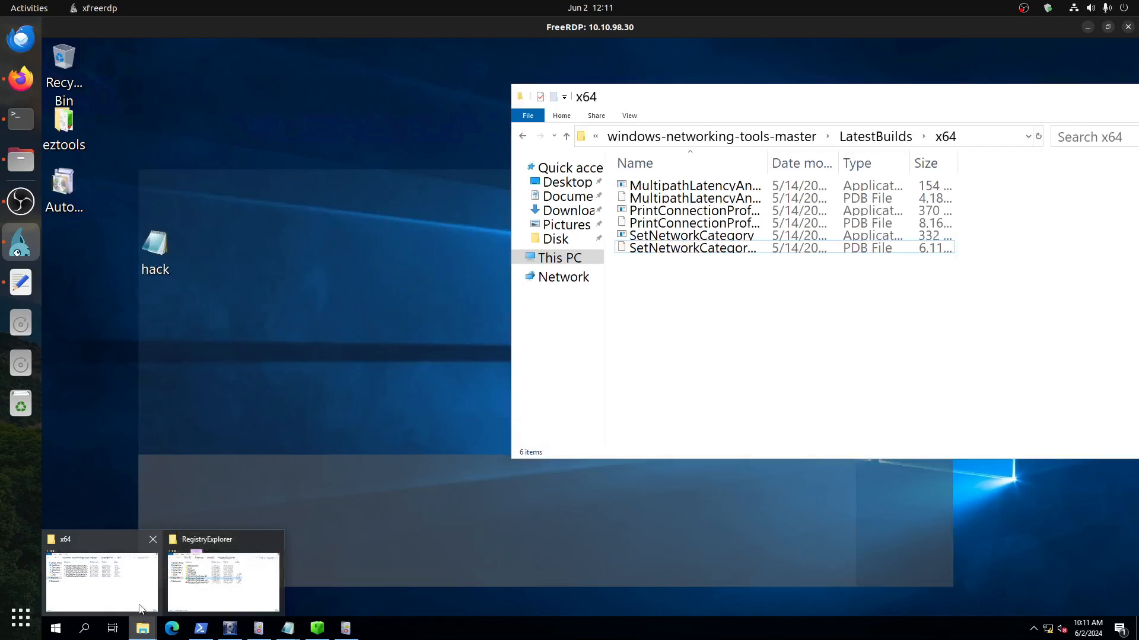
pyautogui.click(135, 593)
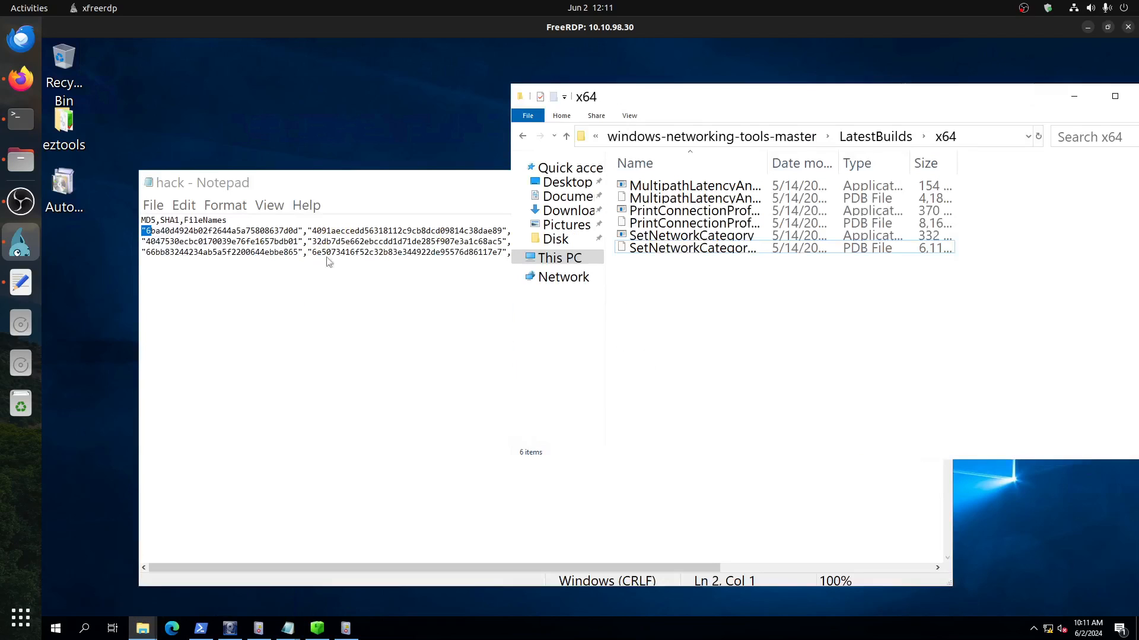
pyautogui.click(366, 296)
pyautogui.click(1073, 265)
pyautogui.click(975, 139)
pyautogui.rightClick(947, 132)
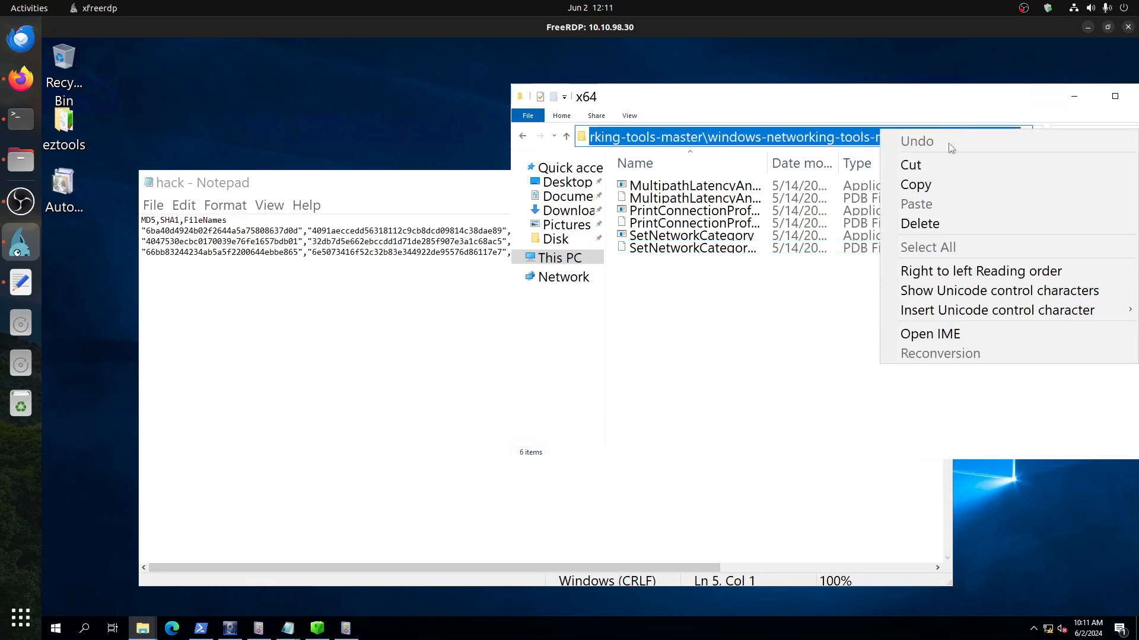
pyautogui.click(935, 186)
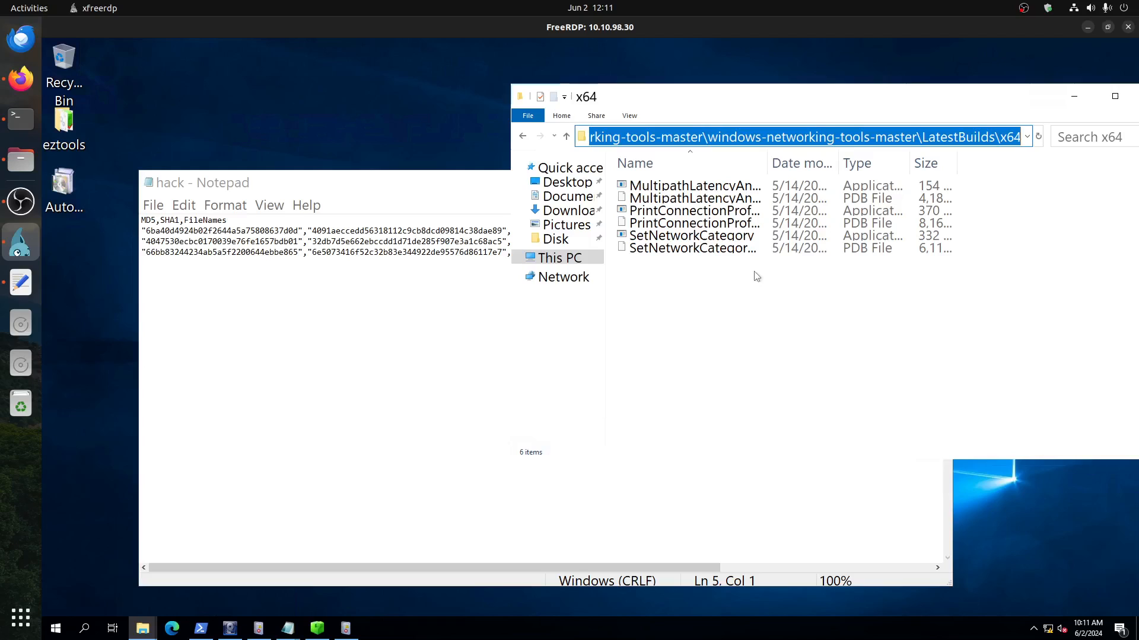
# Step: Paste the copied folder path into the TryHackMe suspicious binary answer in Firefox and append "\Auto"
pyautogui.click(21, 78)
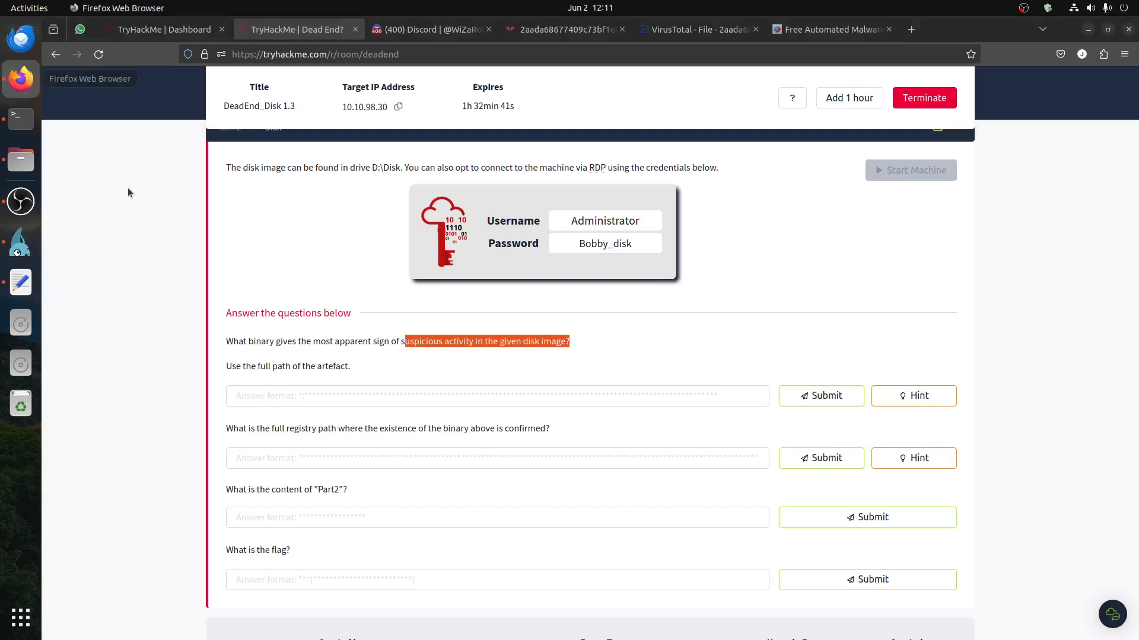
pyautogui.click(331, 401)
pyautogui.hotkey('ctrl', 'v')
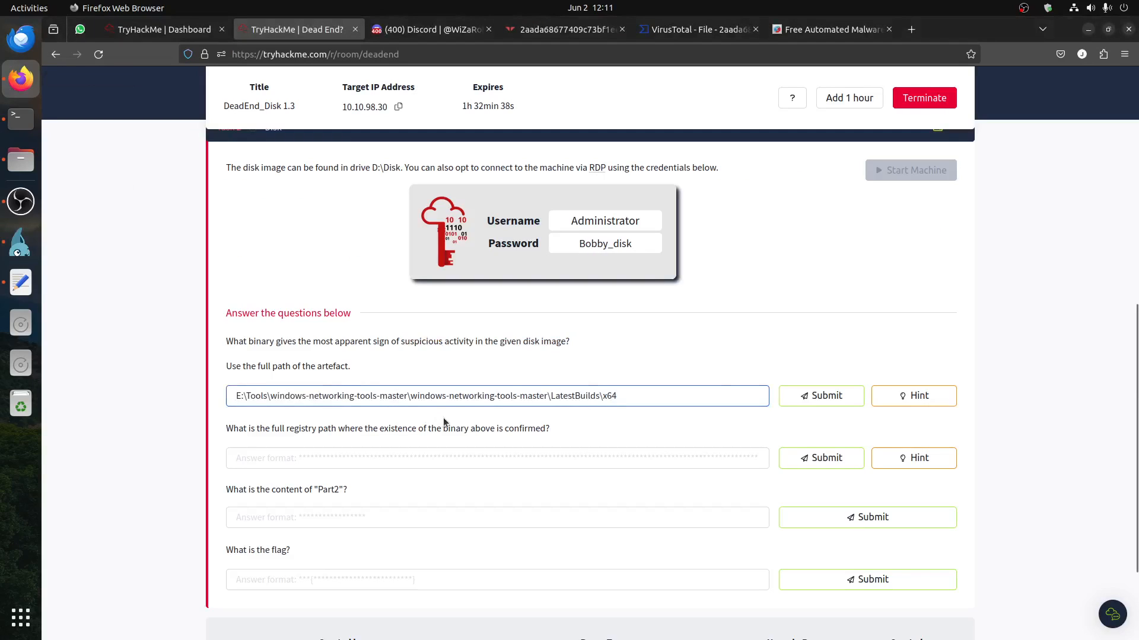
pyautogui.write('\\a')
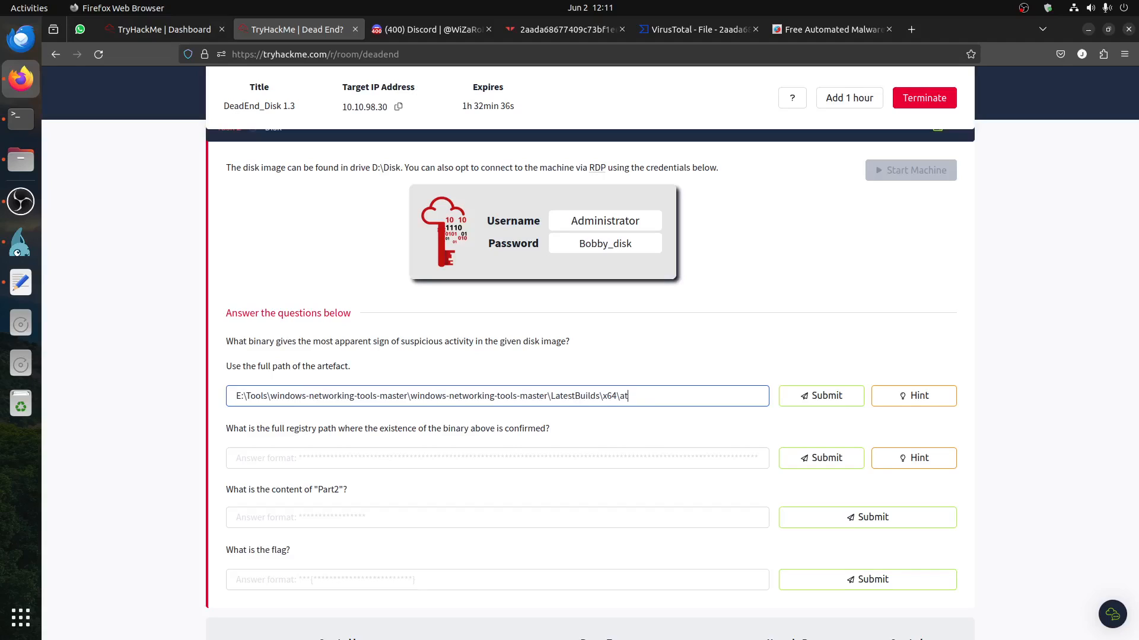
pyautogui.write('u')
pyautogui.press('BackSpace')
pyautogui.press('BackSpace')
pyautogui.write('Auto')
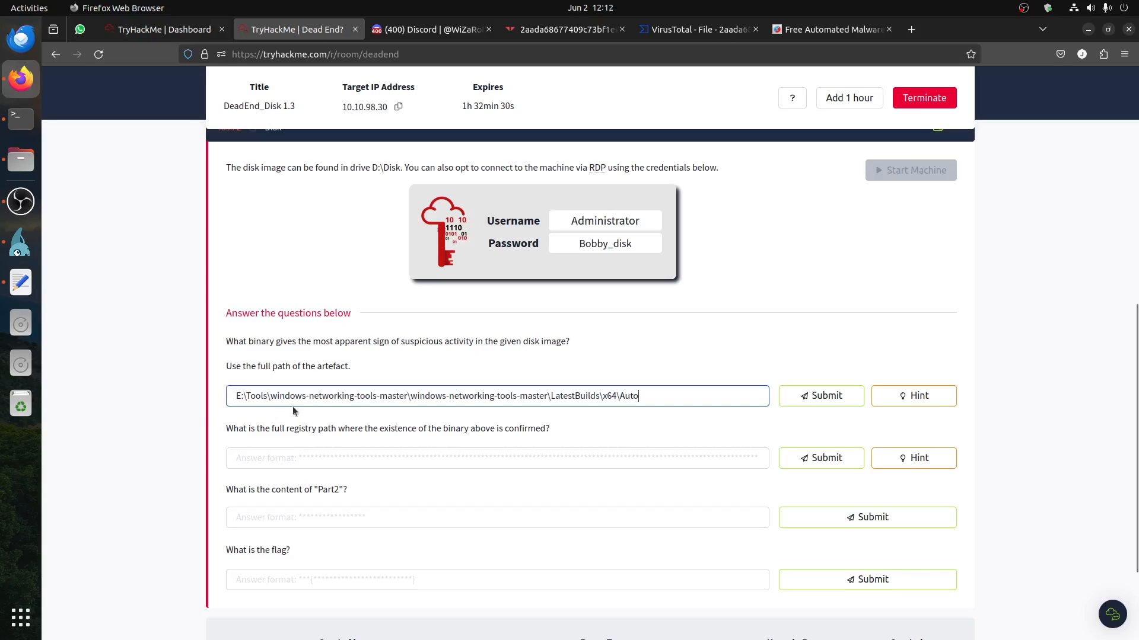
# Step: Change the answer's drive letter to C, complete the file name as Autoconnector.exe, and submit the answer
pyautogui.press('Home')
pyautogui.hotkey('shift', 'Right')
pyautogui.write('C')
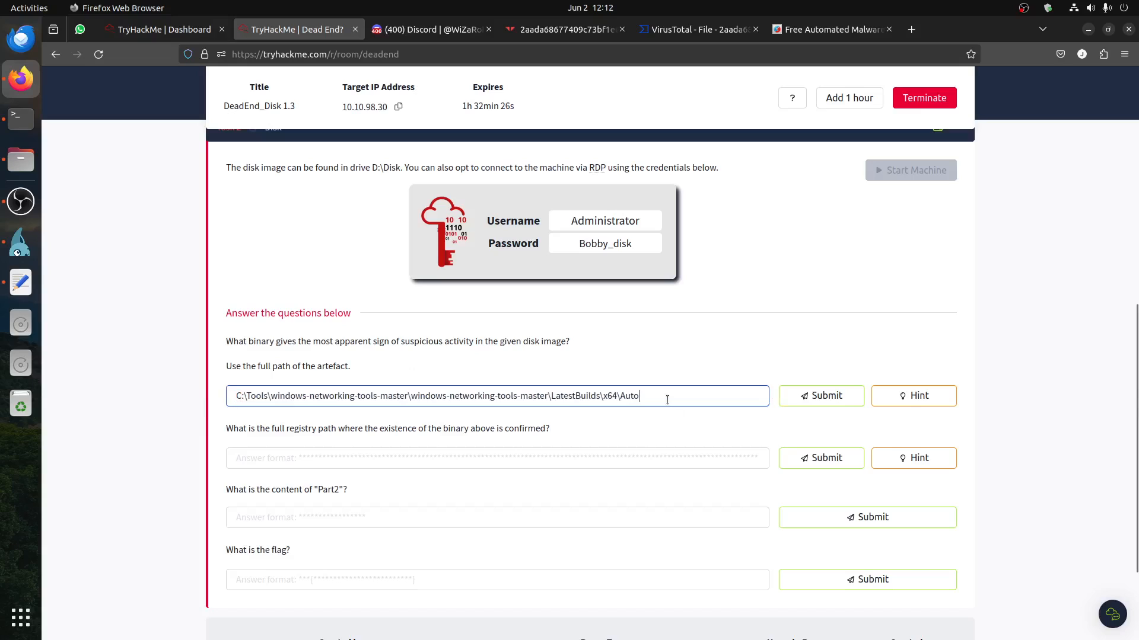
pyautogui.write('connector.')
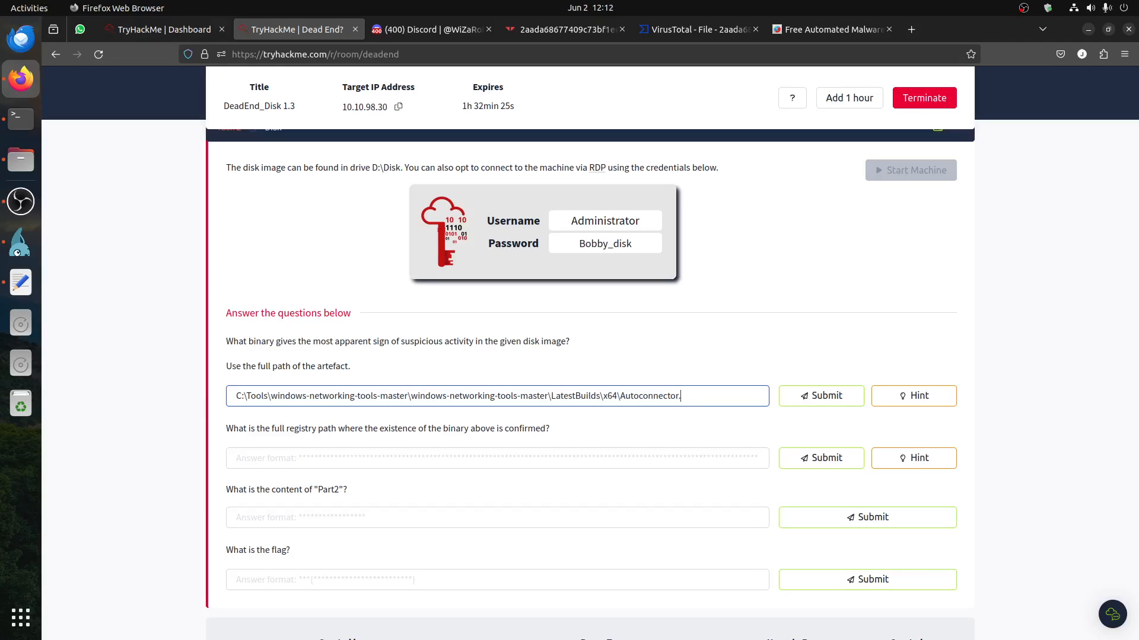
pyautogui.write('exe')
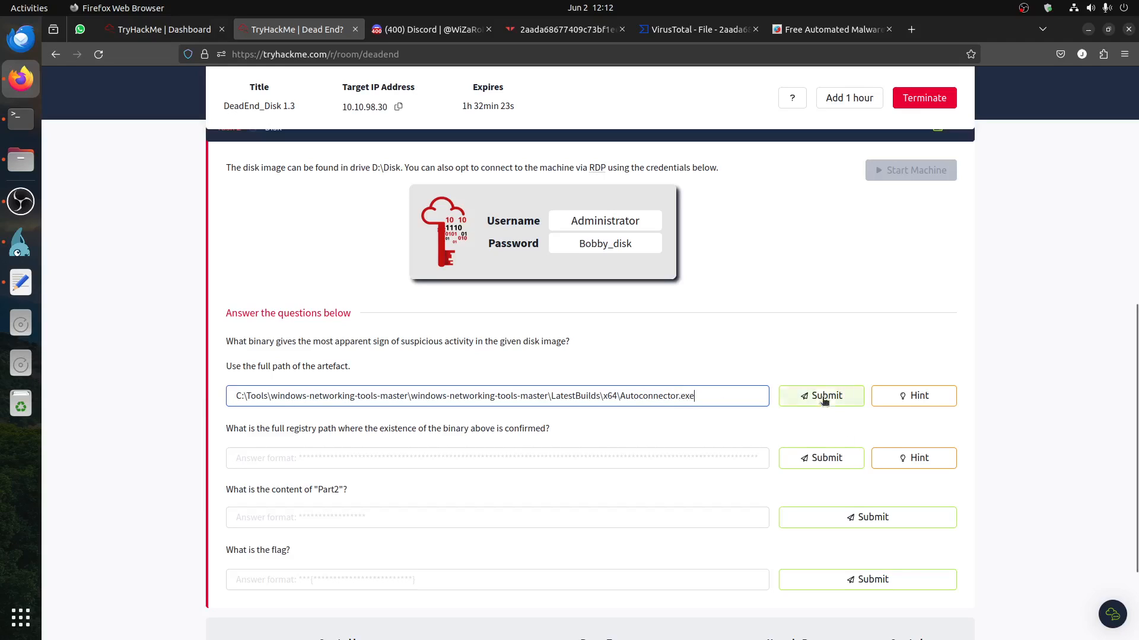
pyautogui.click(795, 397)
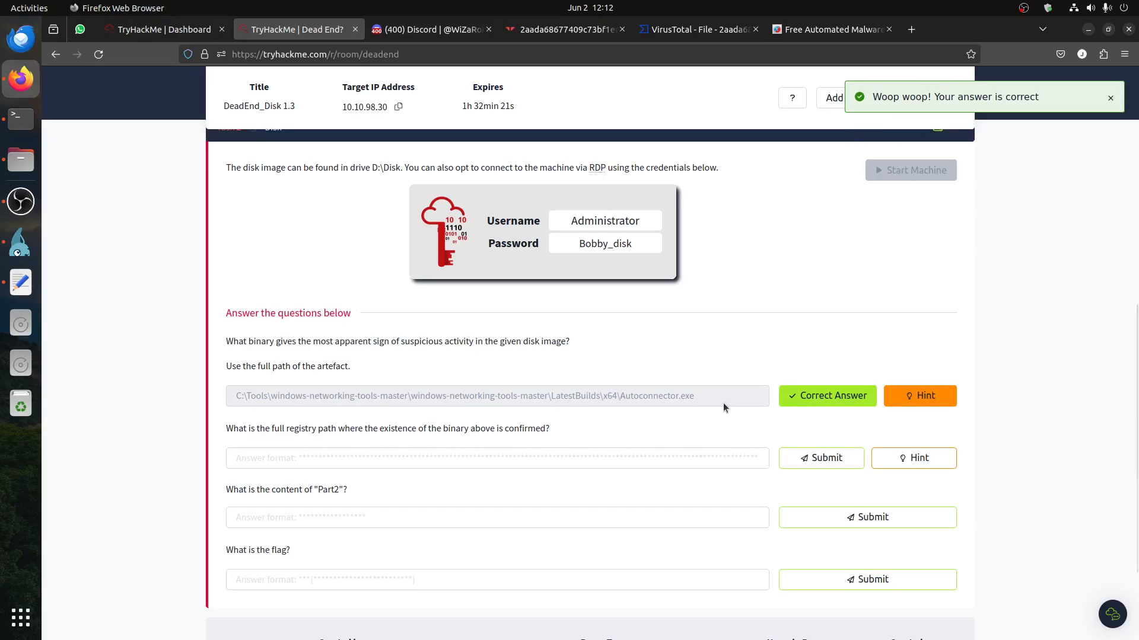
# Step: Read the hint for the registry path question, close it, and switch back to the remote desktop
pyautogui.click(904, 462)
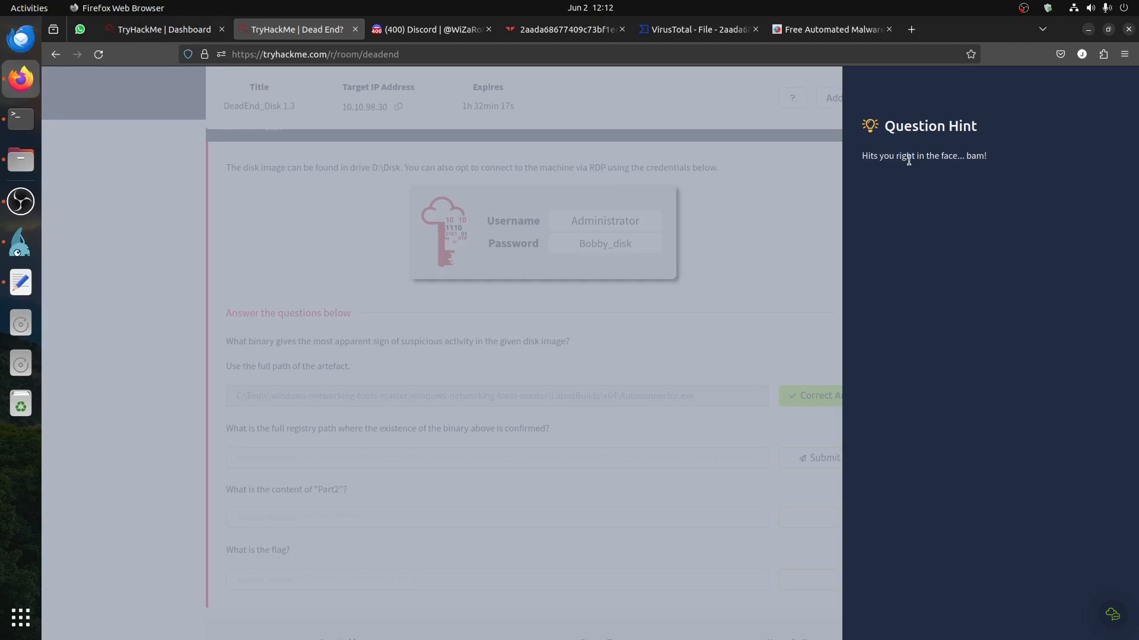
pyautogui.click(653, 344)
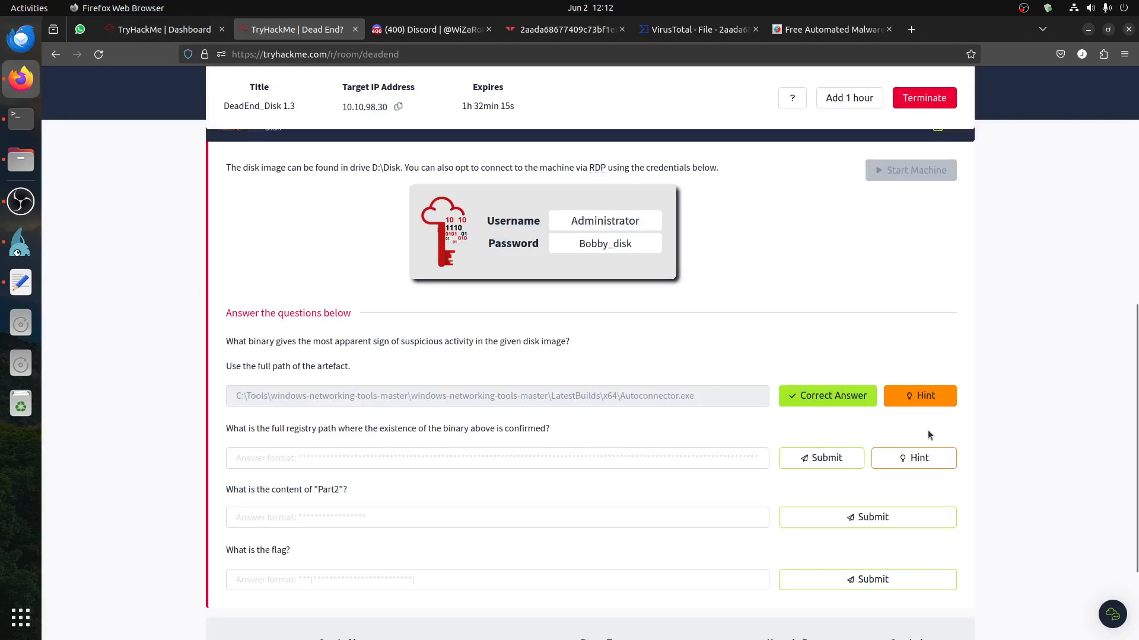
pyautogui.click(917, 460)
pyautogui.moveTo(983, 156); pyautogui.dragTo(963, 154)
pyautogui.click(806, 287)
pyautogui.click(17, 249)
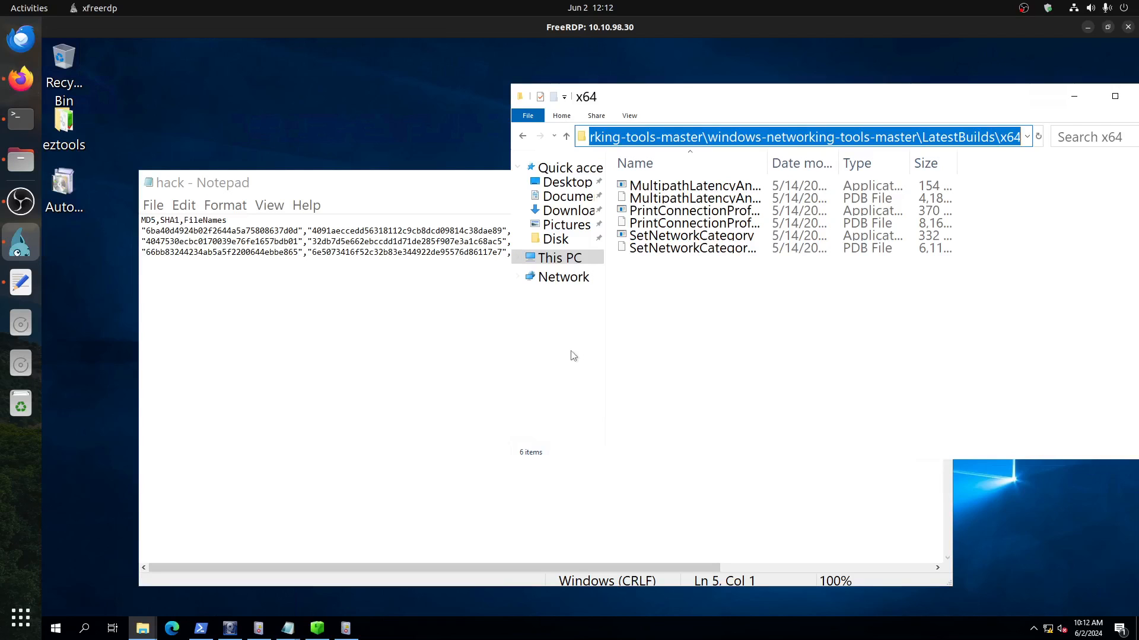
# Step: Switch to Registry Explorer and show the available bookmarks of the loaded SOFTWARE hive
pyautogui.click(316, 630)
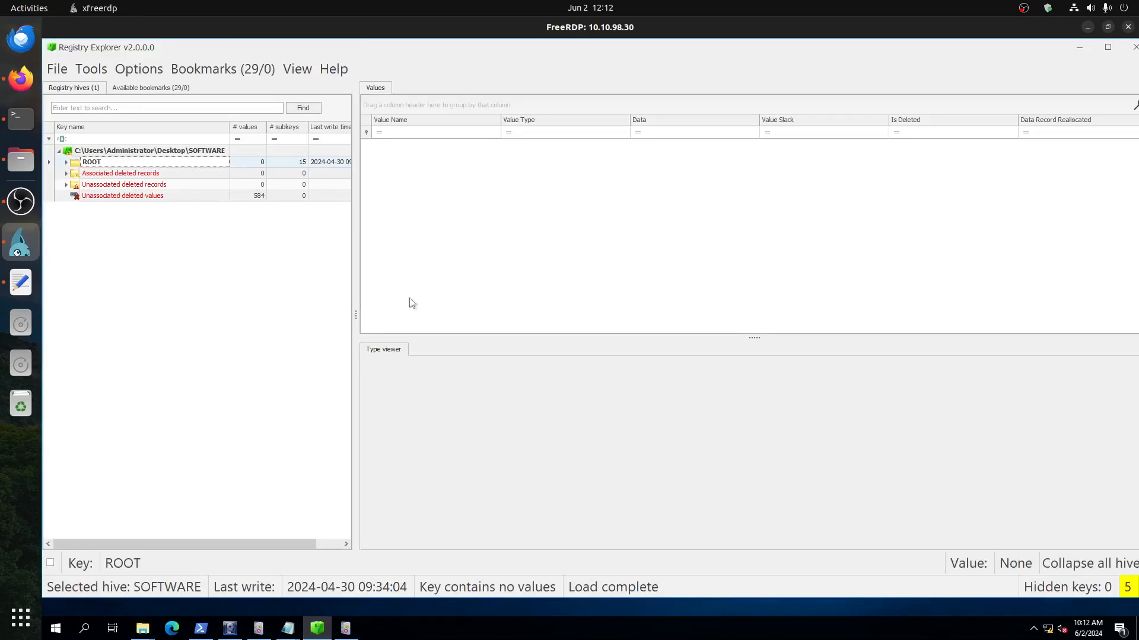
pyautogui.click(122, 85)
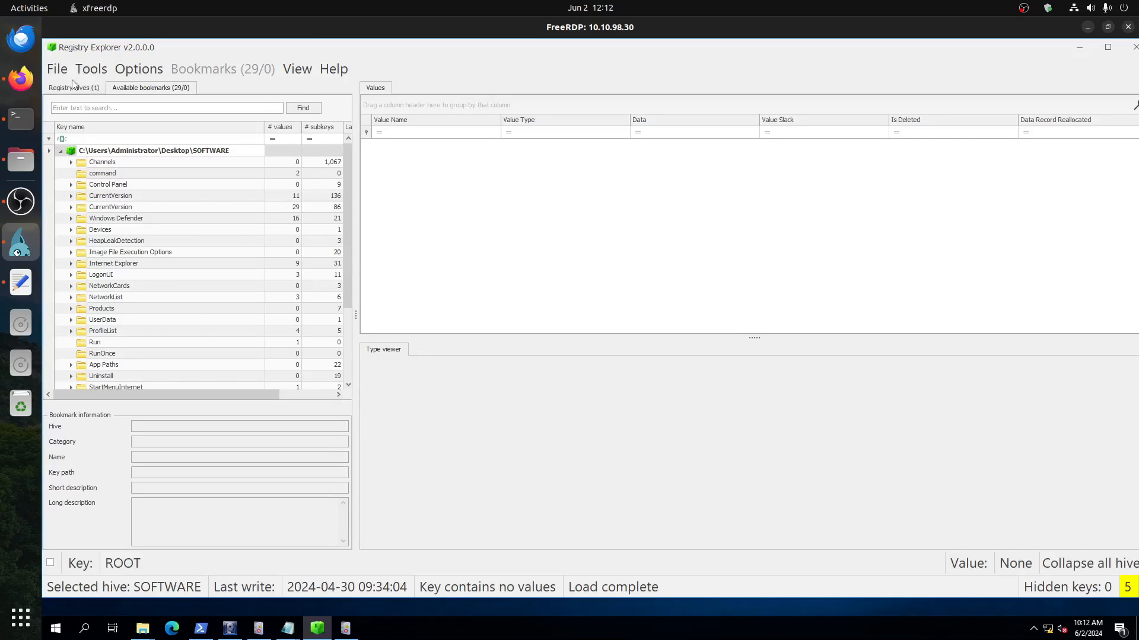
pyautogui.moveTo(428, 47); pyautogui.dragTo(440, 72)
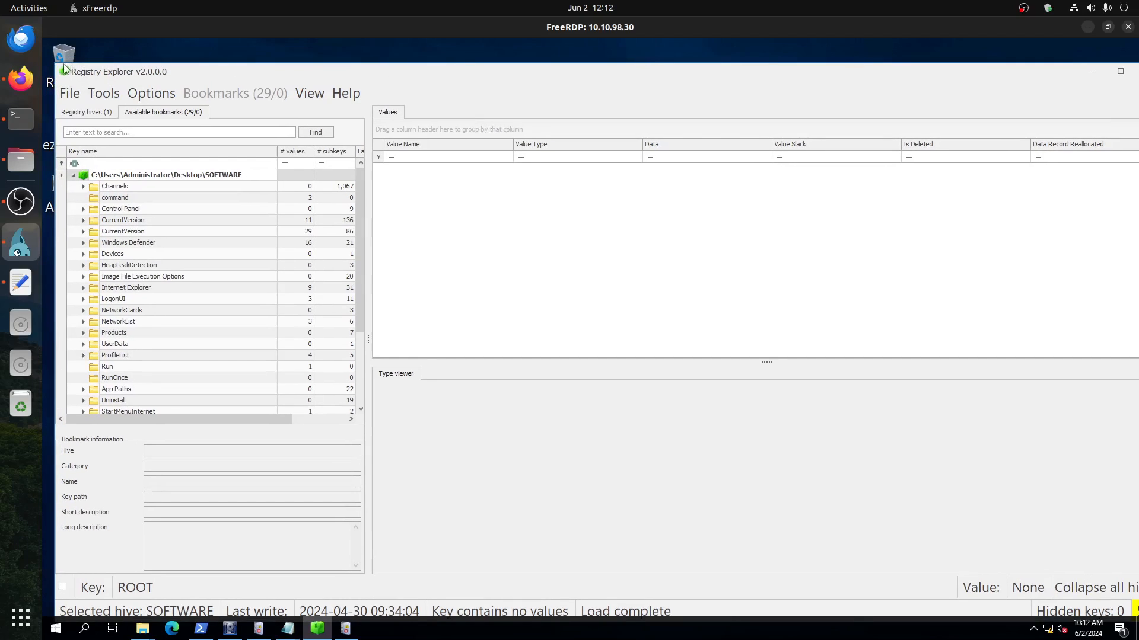
# Step: Open the Find tool, enter autoconnector.exe as the search text, and run the Base64 in values search with minimum length 50
pyautogui.click(103, 94)
pyautogui.click(111, 116)
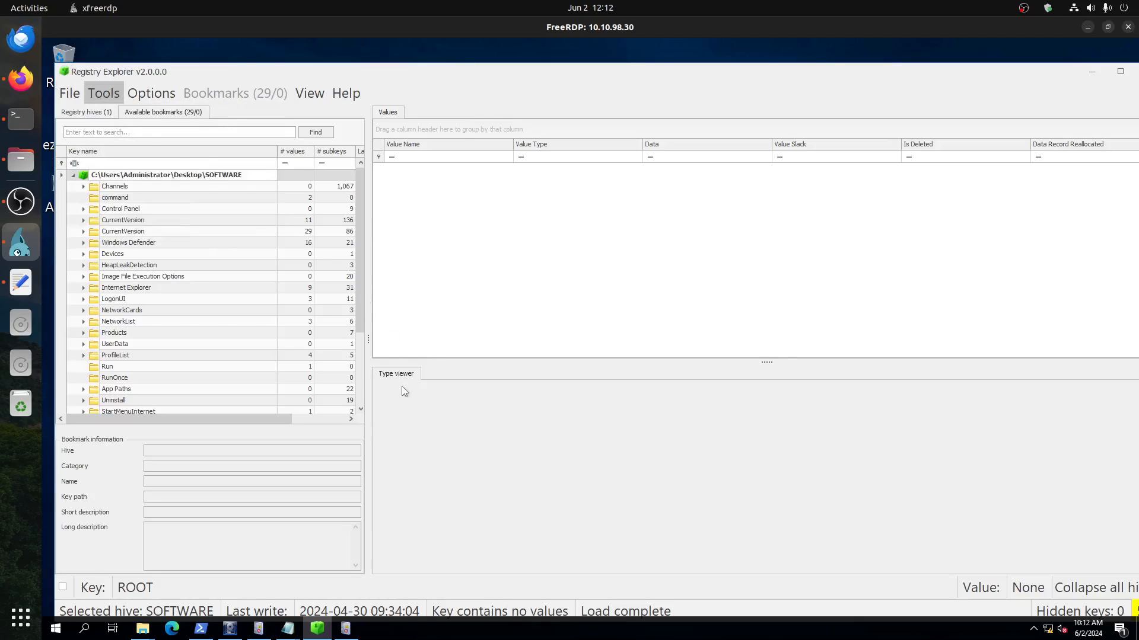
pyautogui.write('au')
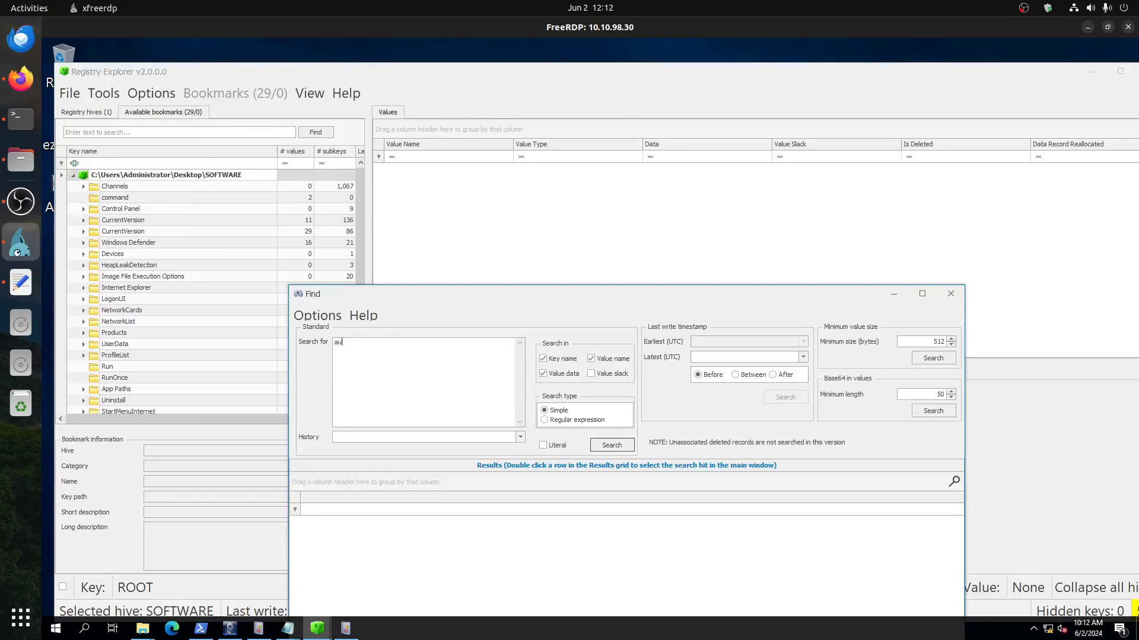
pyautogui.write('toconnector.exe')
pyautogui.moveTo(453, 291); pyautogui.dragTo(384, 143)
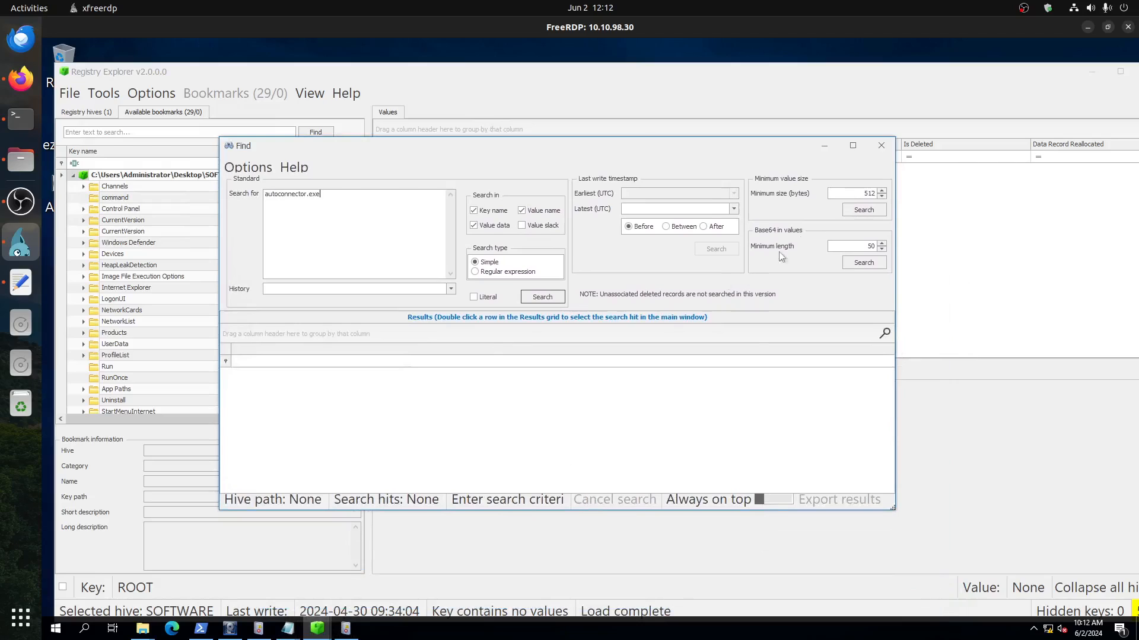
pyautogui.click(856, 263)
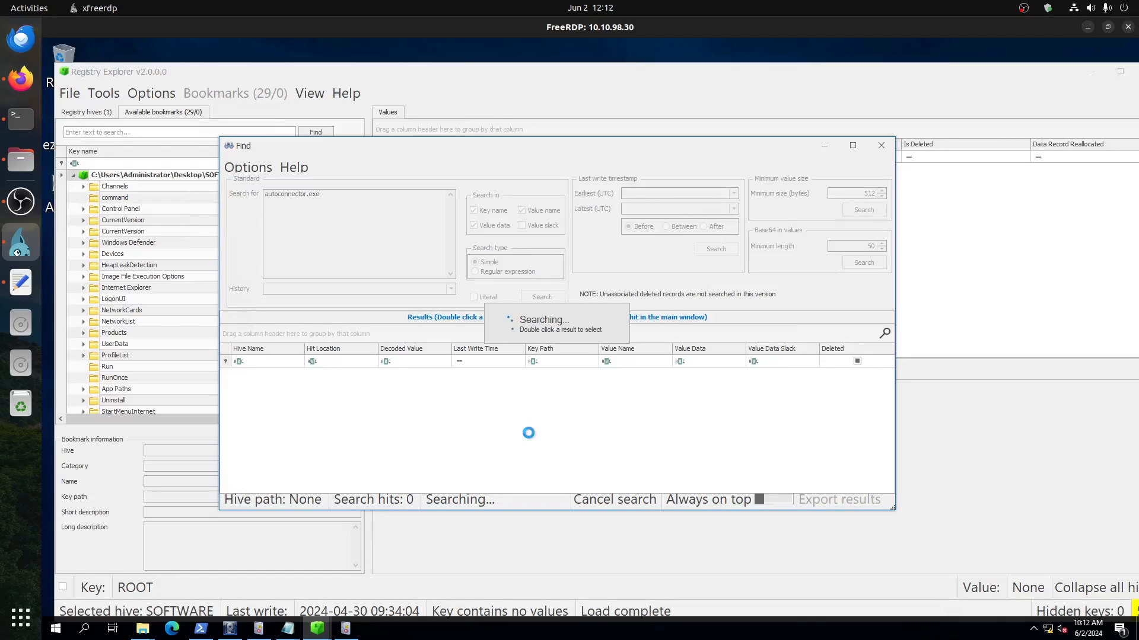
# Step: Check the Part2 question on the TryHackMe page in Firefox, and bring up the part2 Notepad file in the remote desktop
pyautogui.click(21, 77)
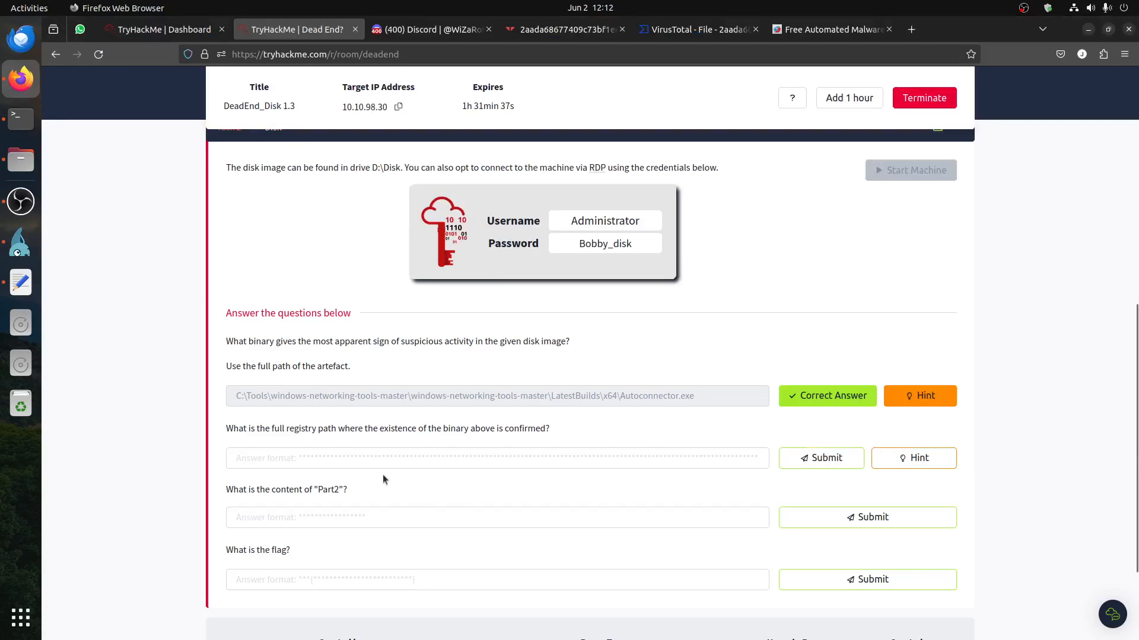
pyautogui.moveTo(240, 488); pyautogui.dragTo(432, 483)
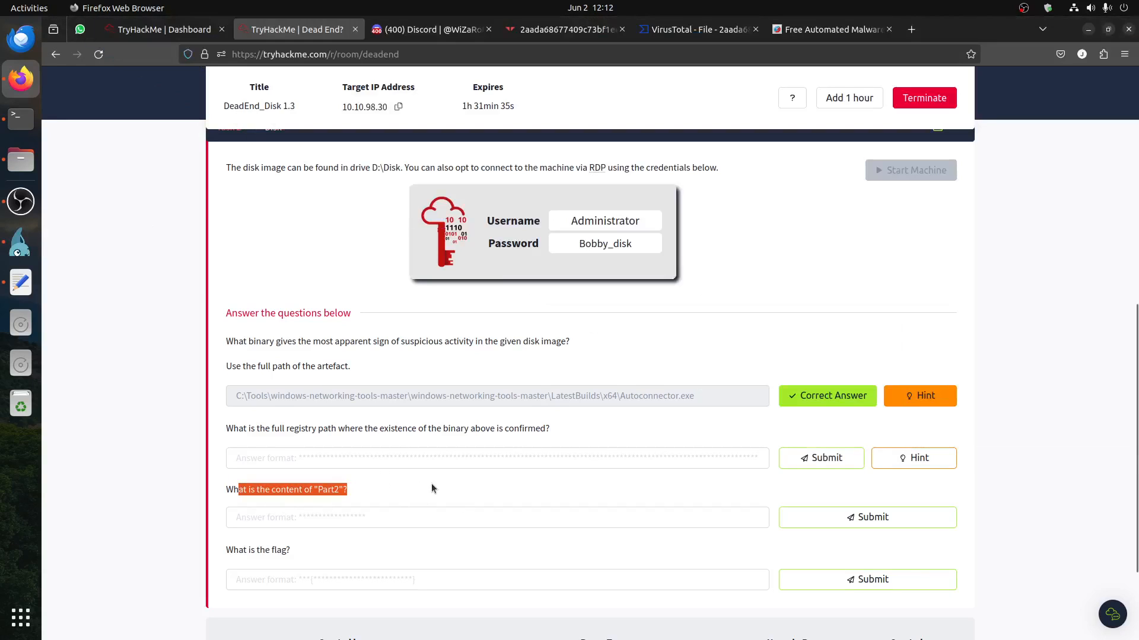
pyautogui.click(14, 205)
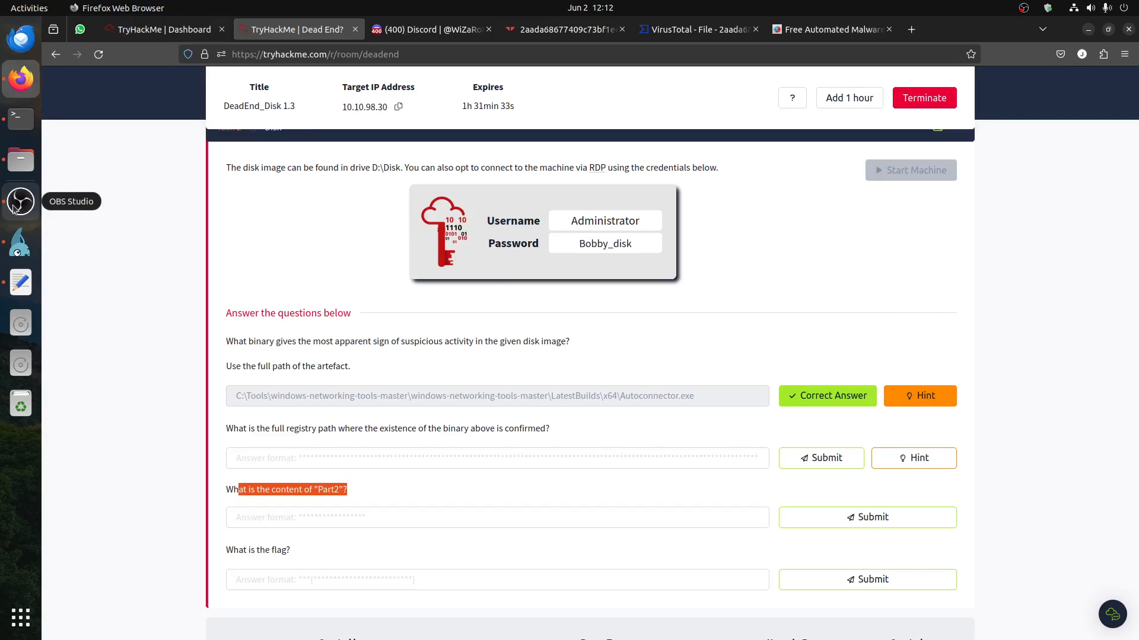
pyautogui.click(20, 242)
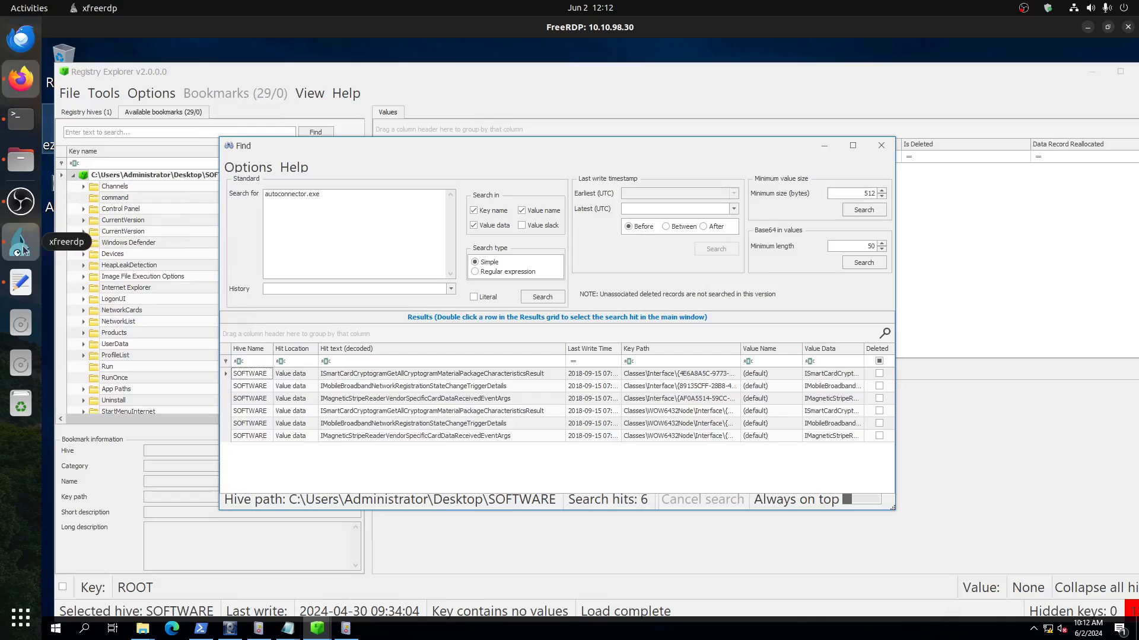
pyautogui.click(288, 630)
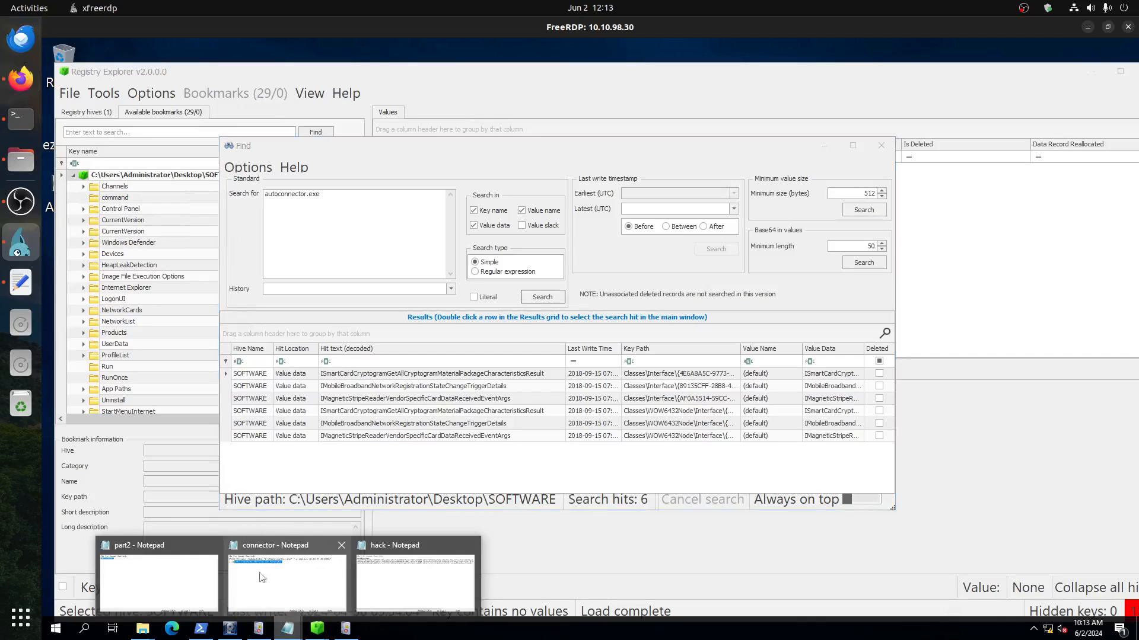
pyautogui.click(158, 571)
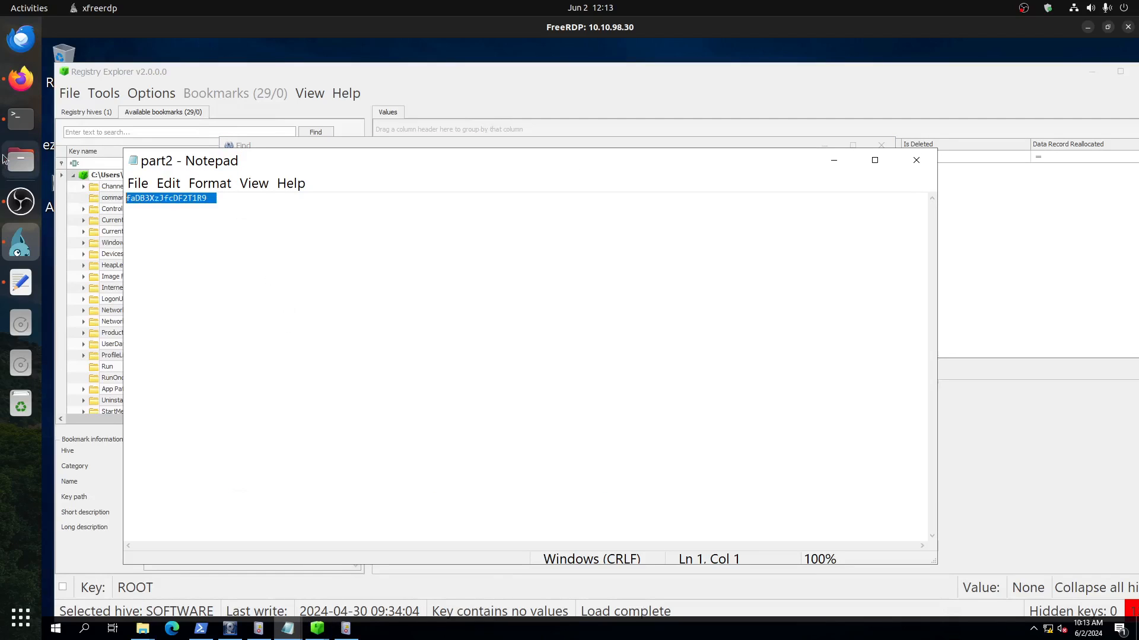
# Step: Review the registry path and flag questions in Firefox, return to the remote desktop, and minimize the part2 note
pyautogui.click(21, 78)
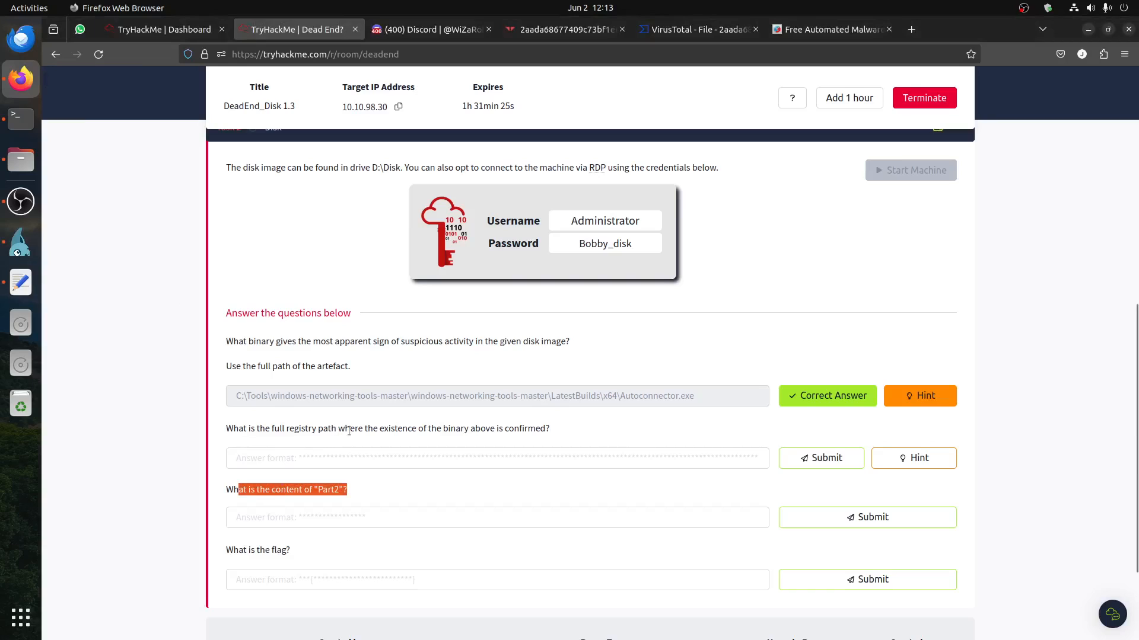
pyautogui.moveTo(557, 441); pyautogui.dragTo(227, 436)
pyautogui.moveTo(277, 558); pyautogui.dragTo(268, 563)
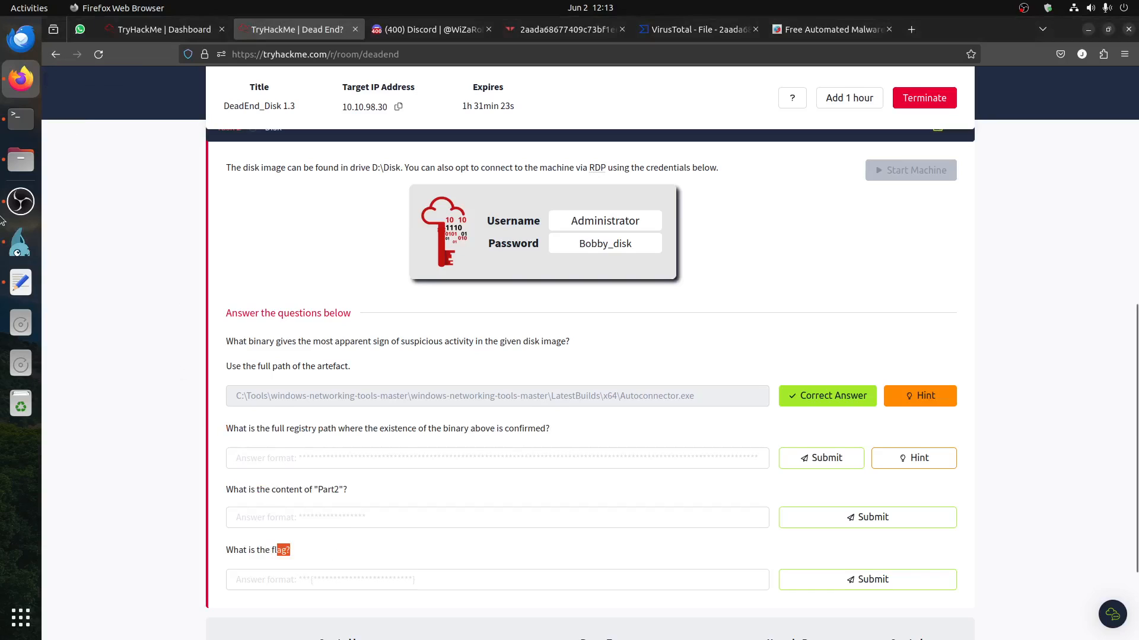
pyautogui.click(21, 245)
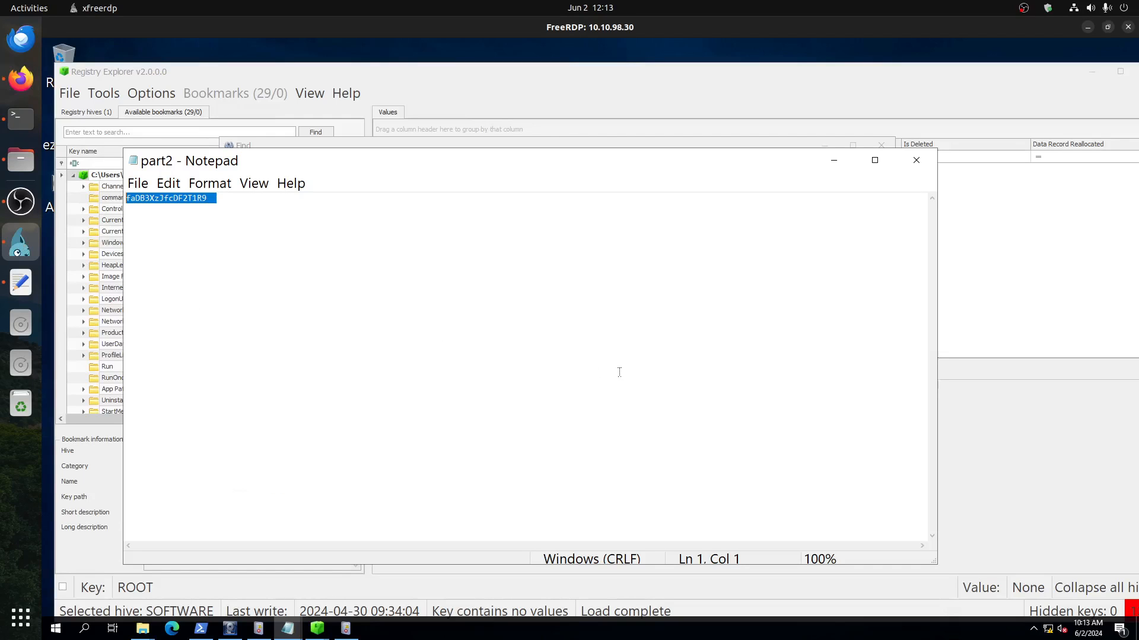
pyautogui.click(834, 161)
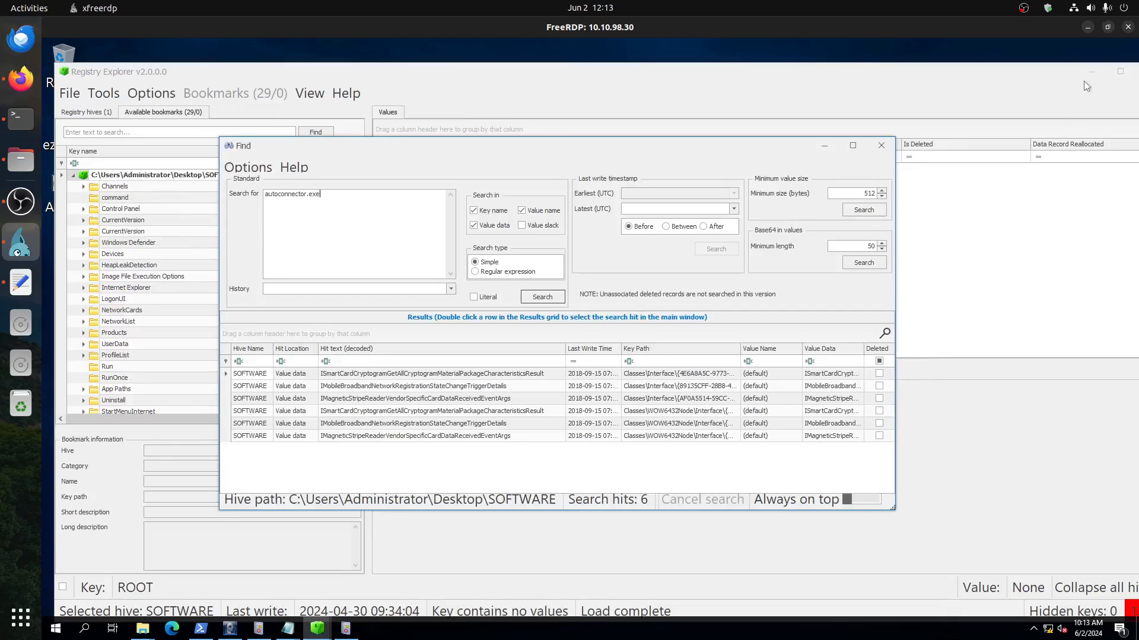
# Step: Switch to the VirusTotal report in Firefox and examine the file's details, including names, version information, sections and contained resources
pyautogui.click(21, 77)
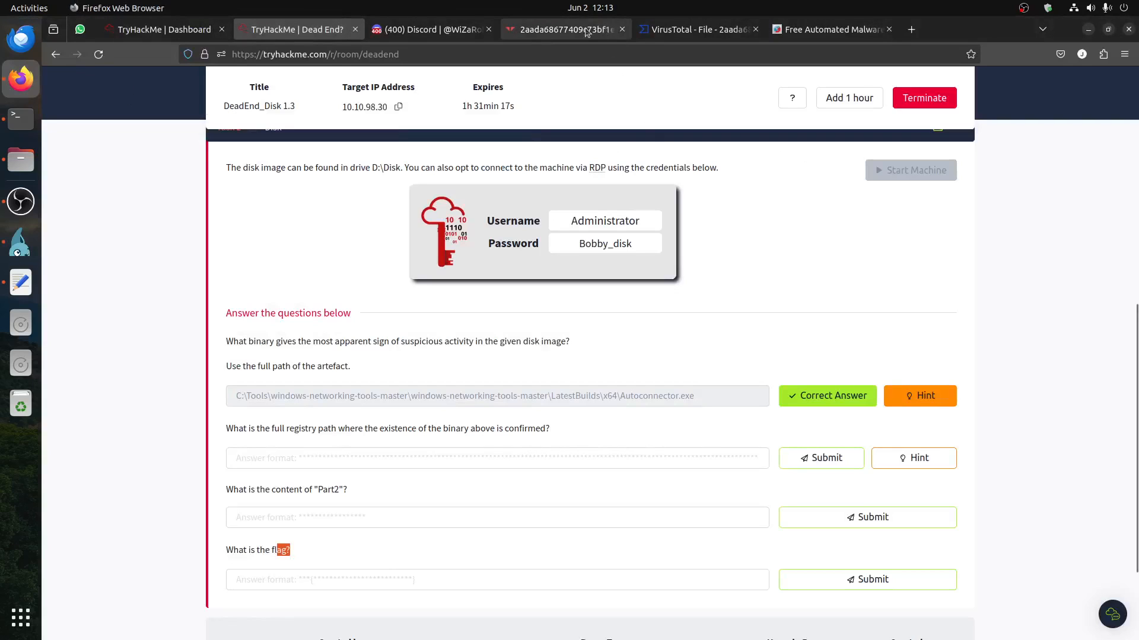
pyautogui.click(696, 29)
pyautogui.scroll(-10, 657, 411)
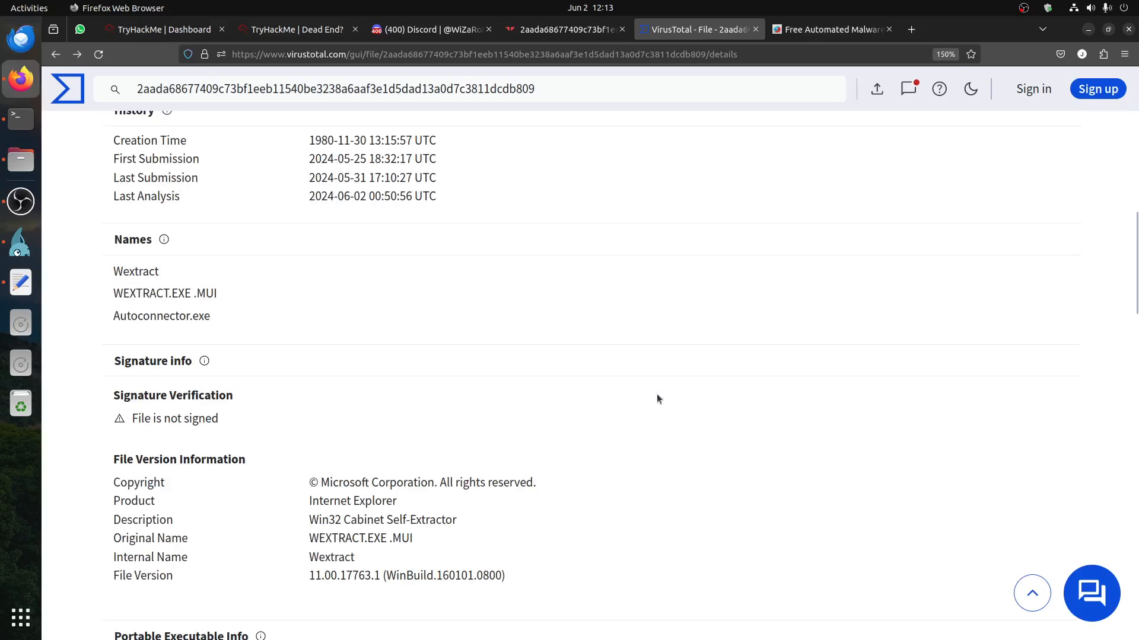
pyautogui.scroll(-5, 658, 397)
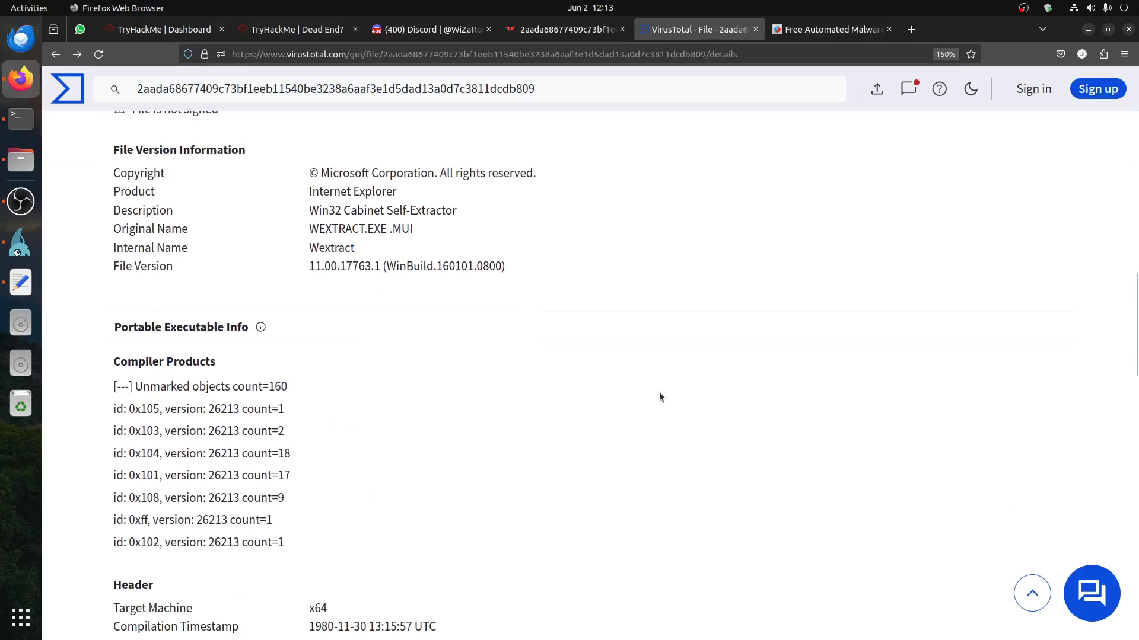
pyautogui.scroll(-12, 659, 392)
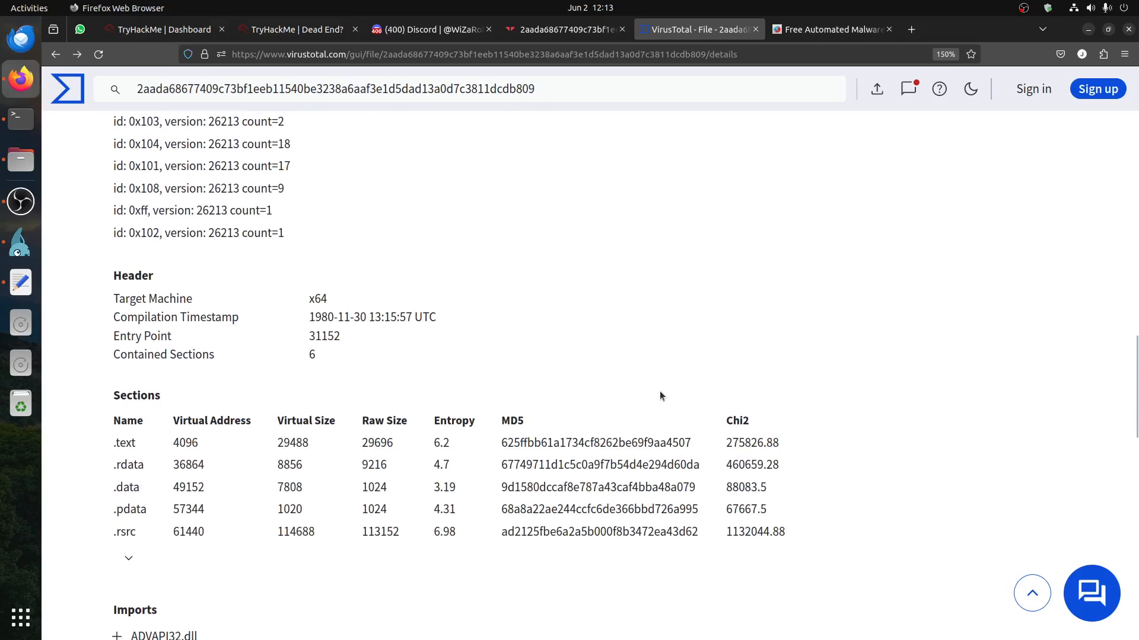
pyautogui.scroll(2, 660, 390)
pyautogui.scroll(-8, 660, 389)
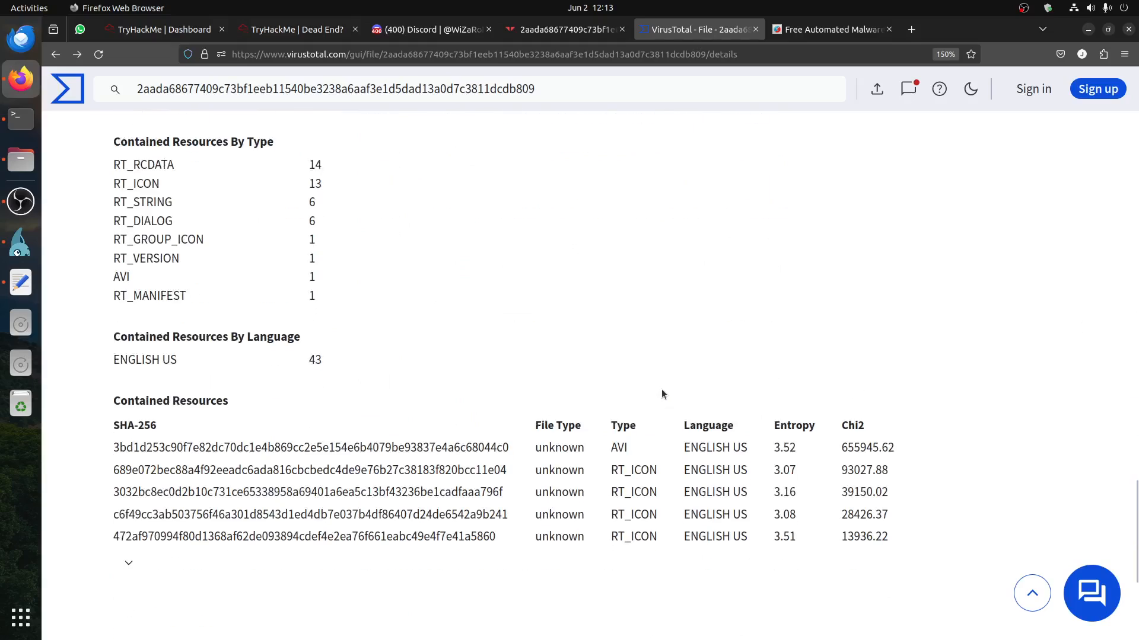
pyautogui.scroll(-5, 661, 389)
pyautogui.scroll(20, 660, 389)
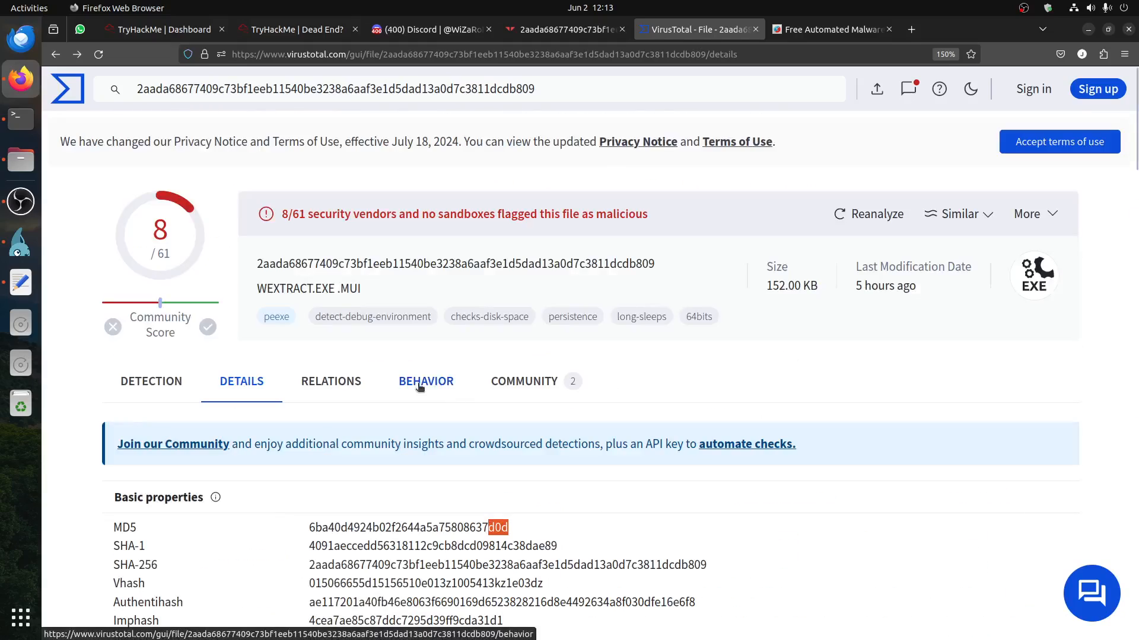
# Step: Examine the relations section of the VirusTotal report, including the dropped files list and the graph summary
pyautogui.click(339, 397)
pyautogui.scroll(-15, 602, 411)
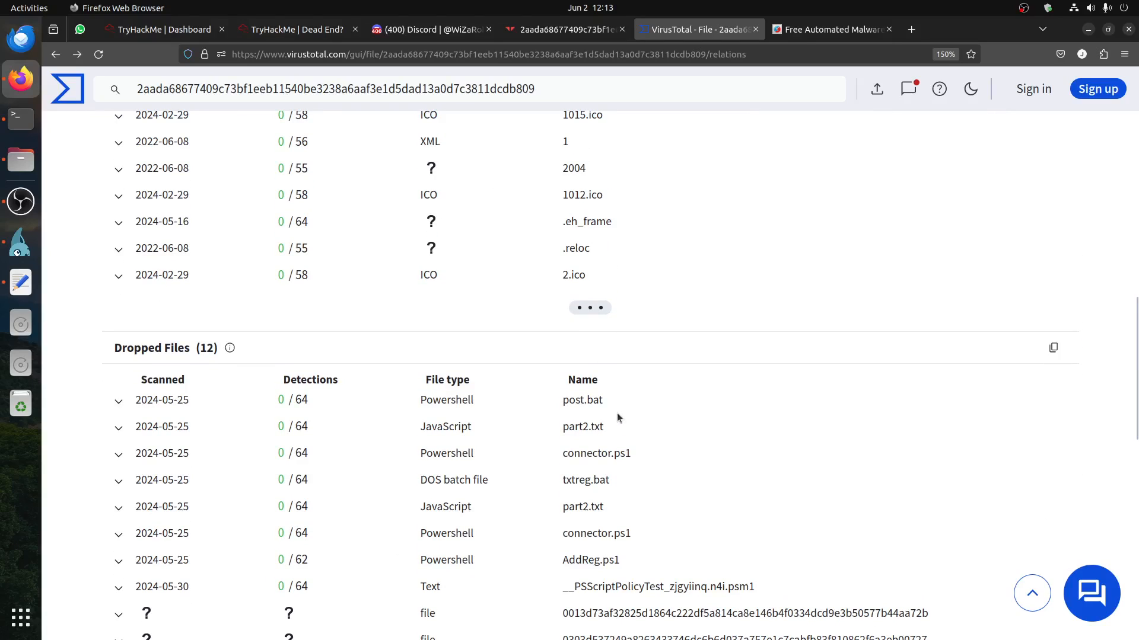
pyautogui.scroll(-3, 616, 414)
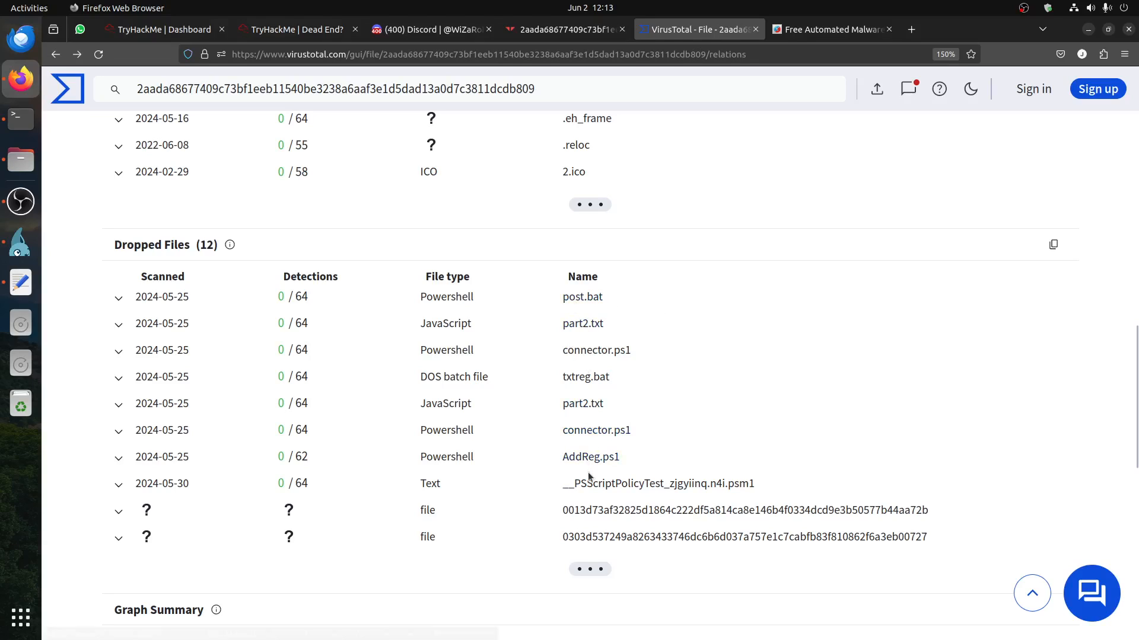
pyautogui.scroll(-5, 589, 472)
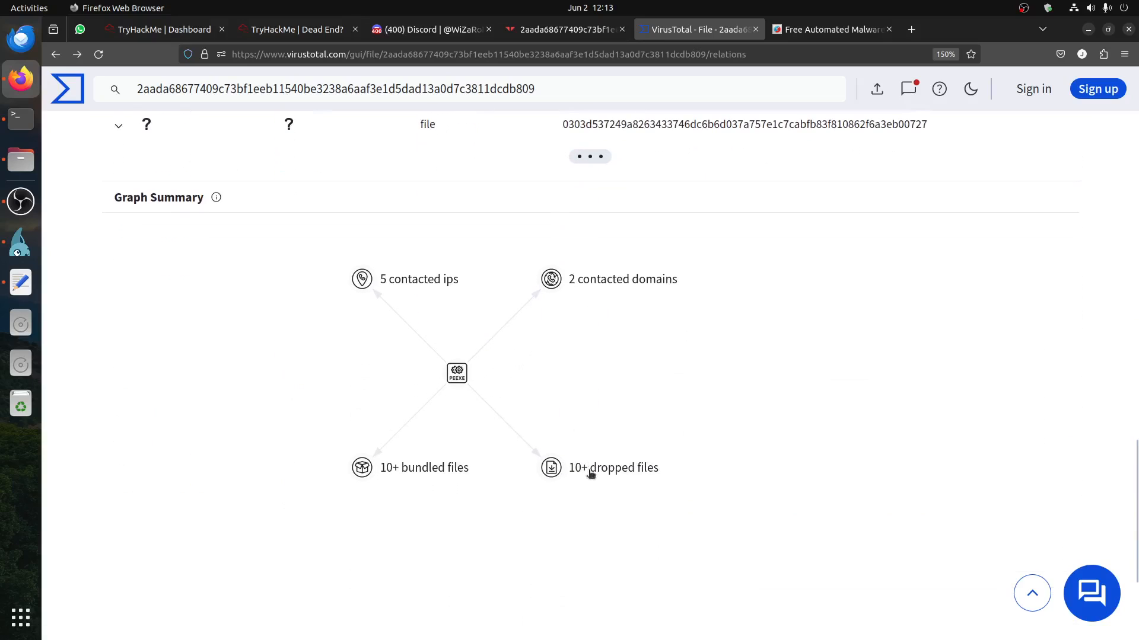
pyautogui.scroll(-3, 590, 472)
pyautogui.scroll(4, 590, 473)
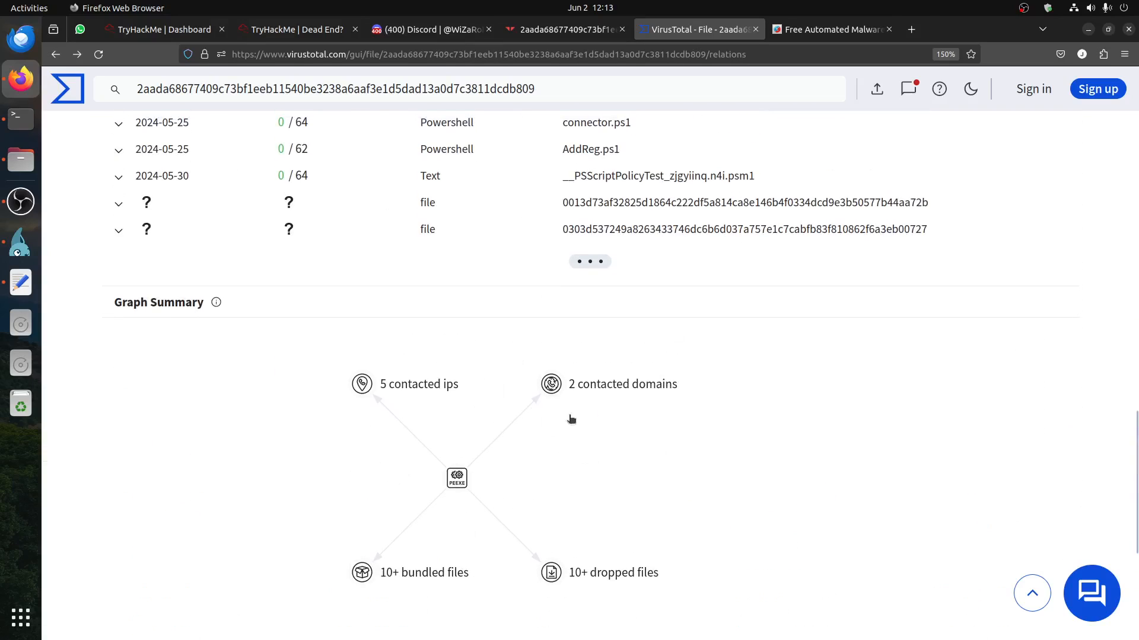
pyautogui.scroll(4, 587, 421)
pyautogui.scroll(-7, 601, 414)
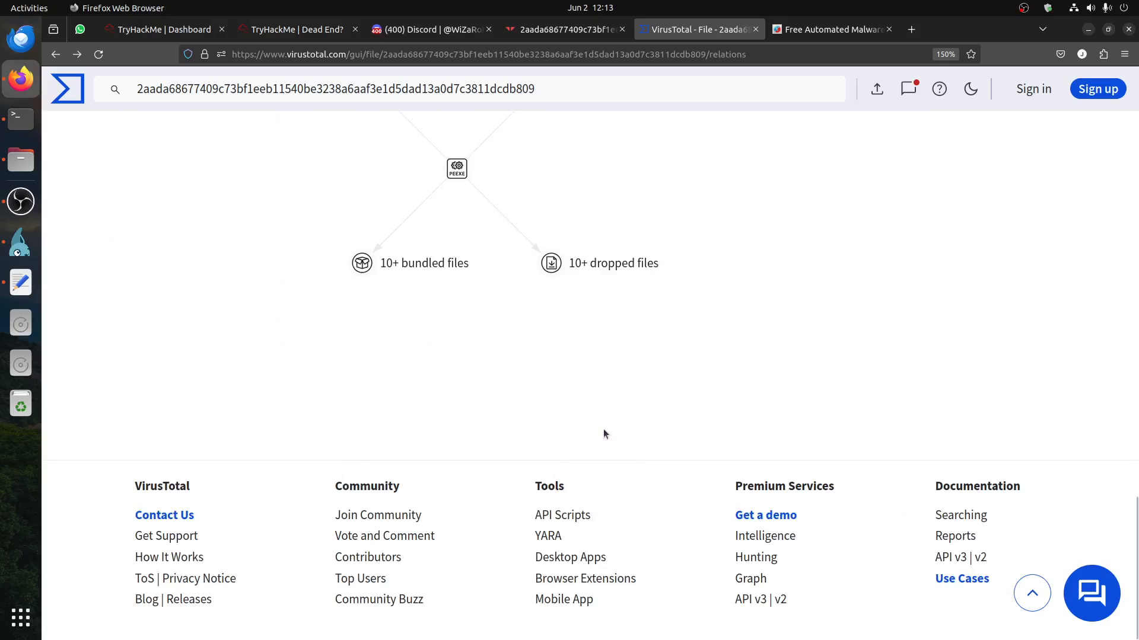
pyautogui.scroll(15, 593, 418)
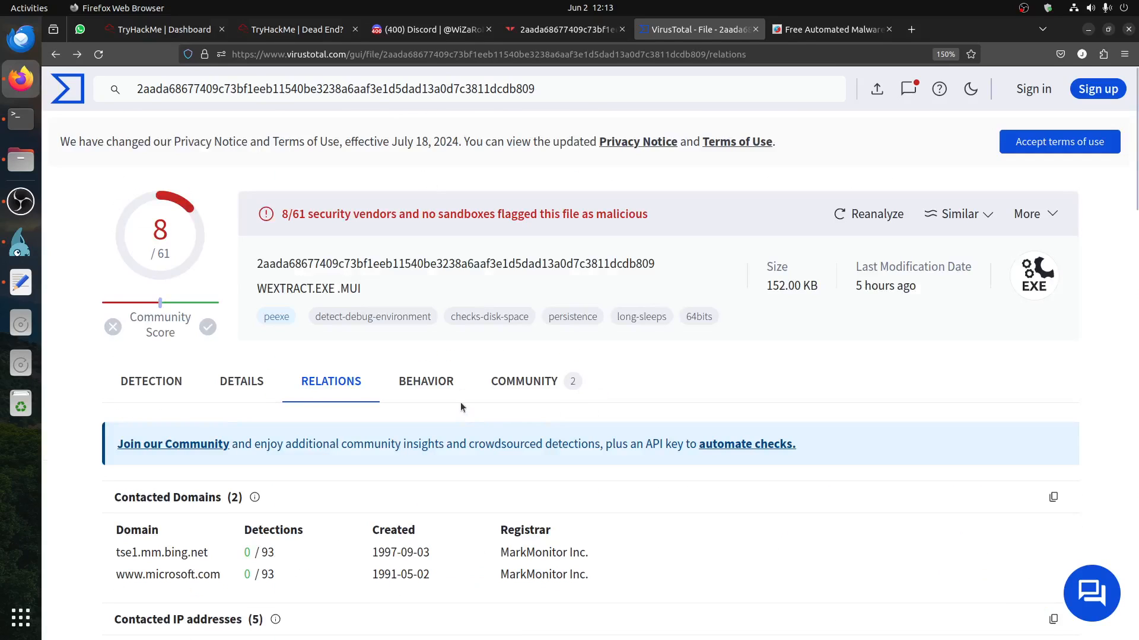
# Step: Examine the behavior section of the VirusTotal report, including the activity summary and the crowdsourced Sigma rules
pyautogui.click(433, 388)
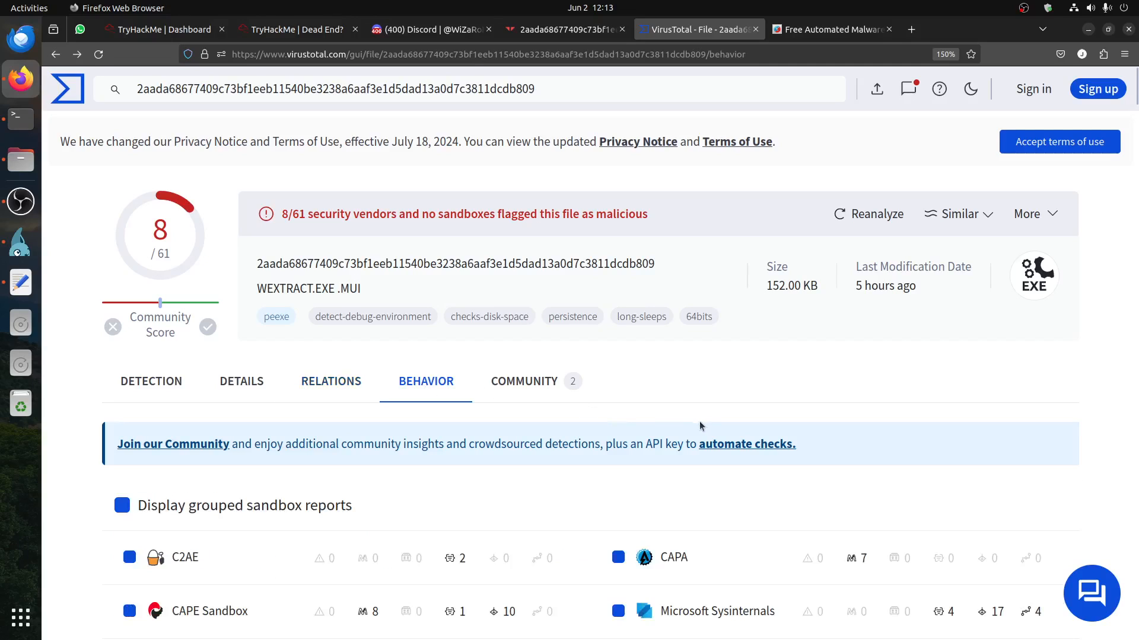
pyautogui.scroll(-2, 699, 419)
pyautogui.scroll(-10, 701, 418)
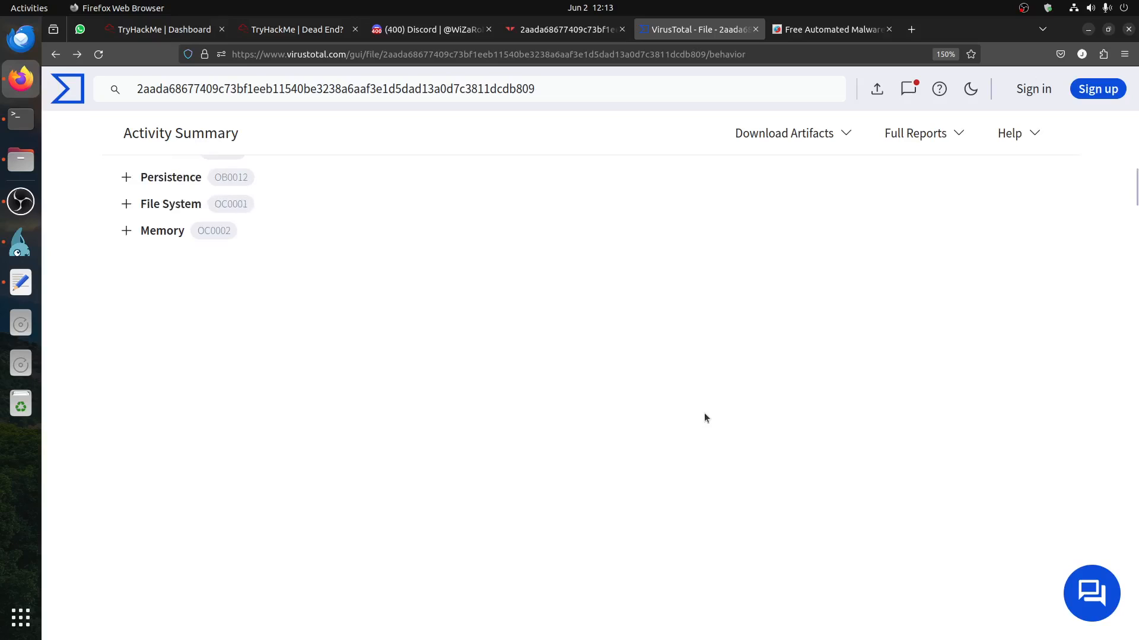
pyautogui.scroll(5, 703, 413)
pyautogui.scroll(-10, 705, 411)
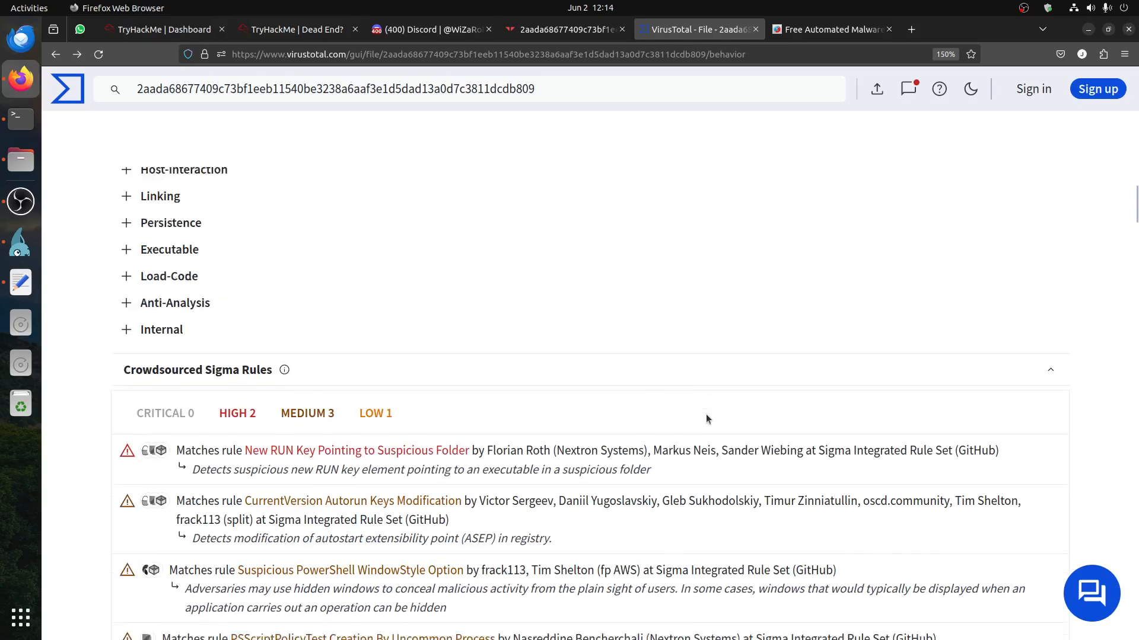
pyautogui.scroll(-5, 706, 418)
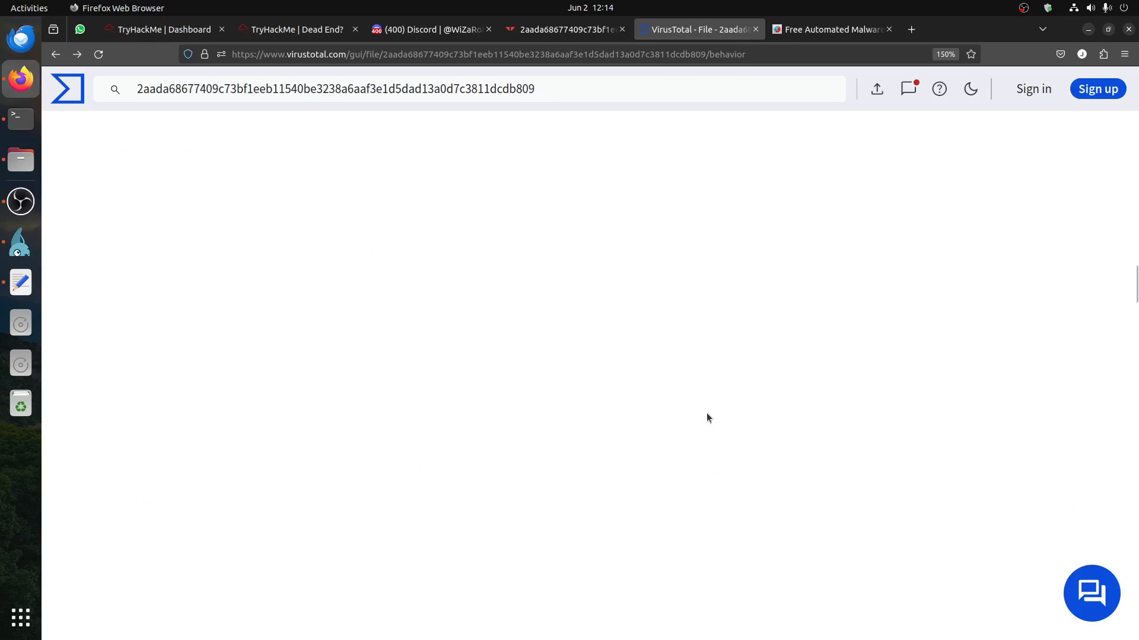
pyautogui.scroll(-5, 707, 417)
pyautogui.scroll(-5, 709, 417)
# Step: Return to Registry Explorer in the remote desktop and open the first hit in the Find results
pyautogui.click(19, 243)
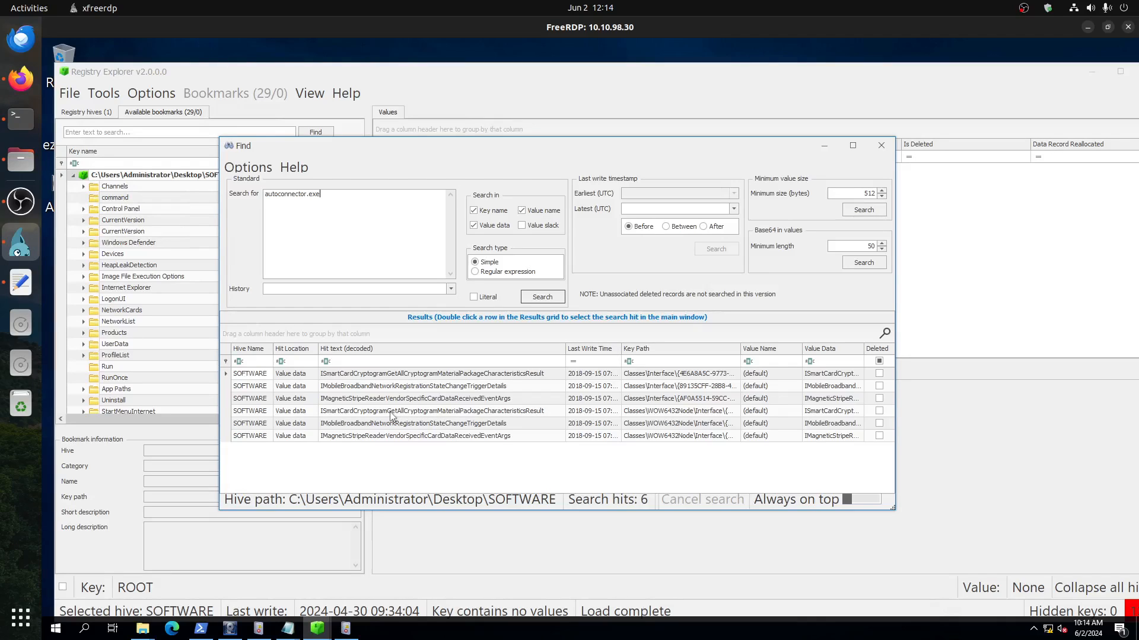
pyautogui.doubleClick(473, 375)
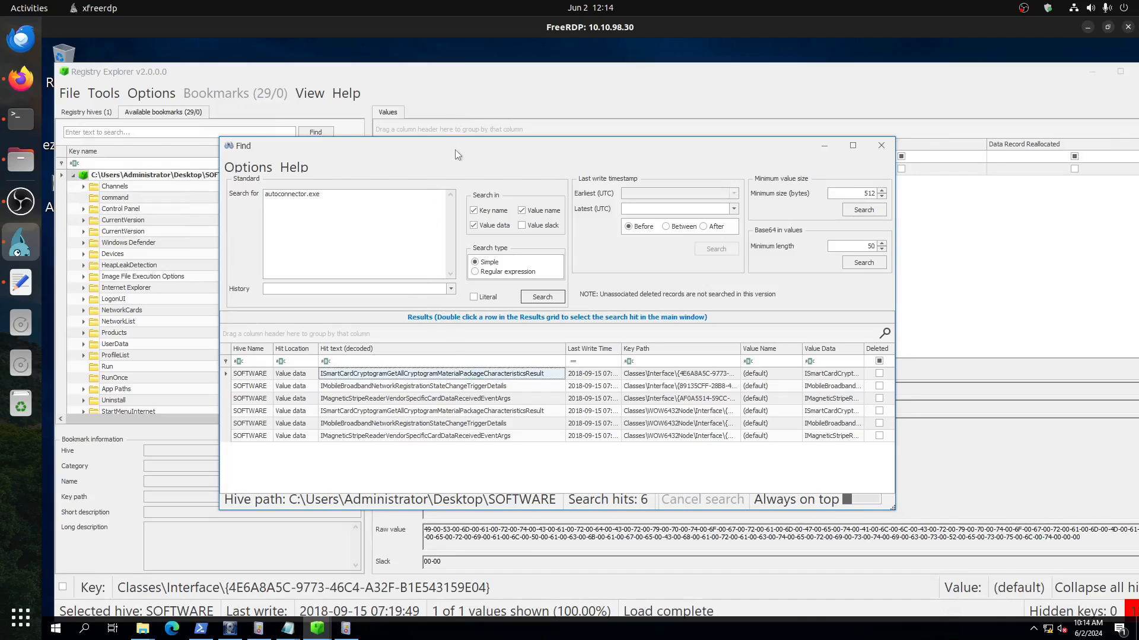
# Step: Move the Find window clear of the area below and search the SOFTWARE hive for Autoconnector.exe
pyautogui.moveTo(454, 150); pyautogui.dragTo(510, 282)
pyautogui.moveTo(546, 399); pyautogui.dragTo(456, 85)
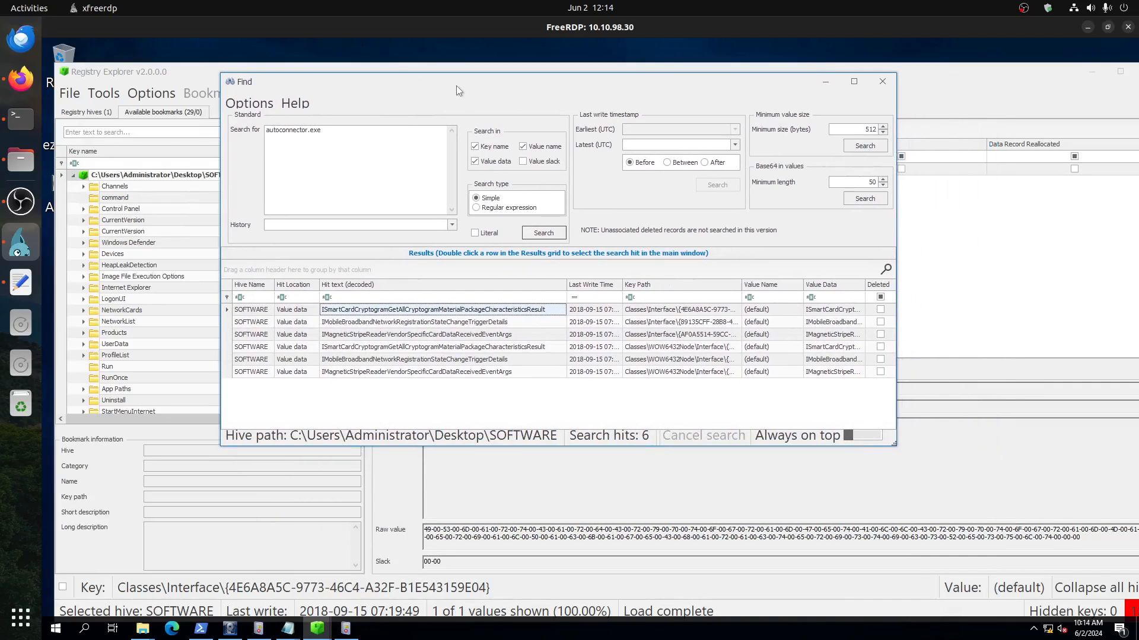
pyautogui.click(269, 137)
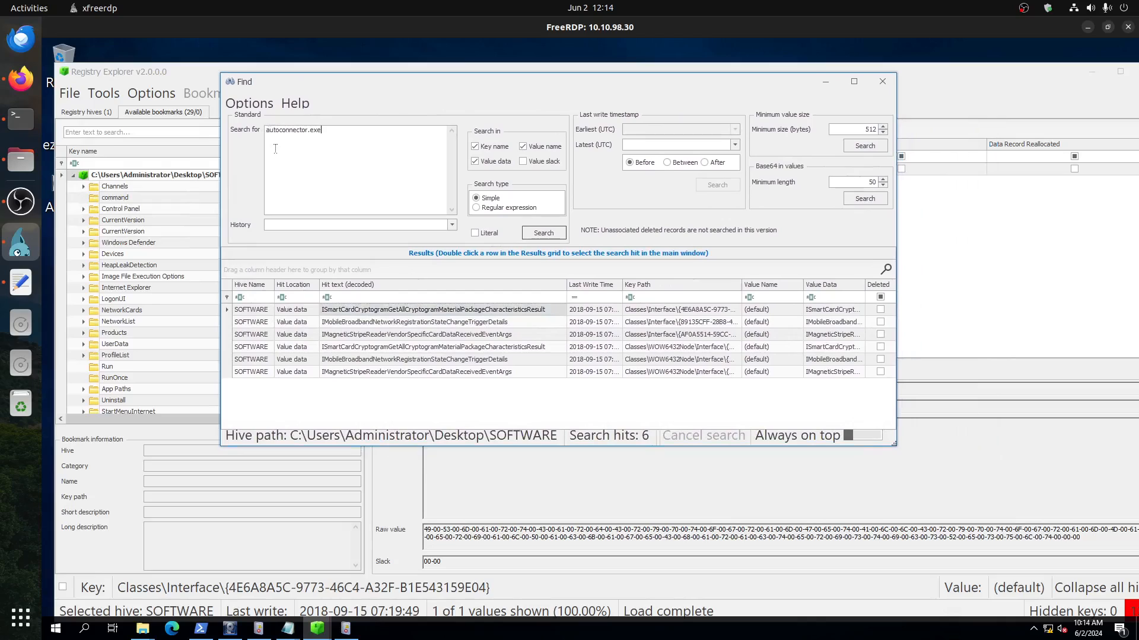
pyautogui.press('Home')
pyautogui.write('A')
pyautogui.press('Delete')
pyautogui.click(543, 231)
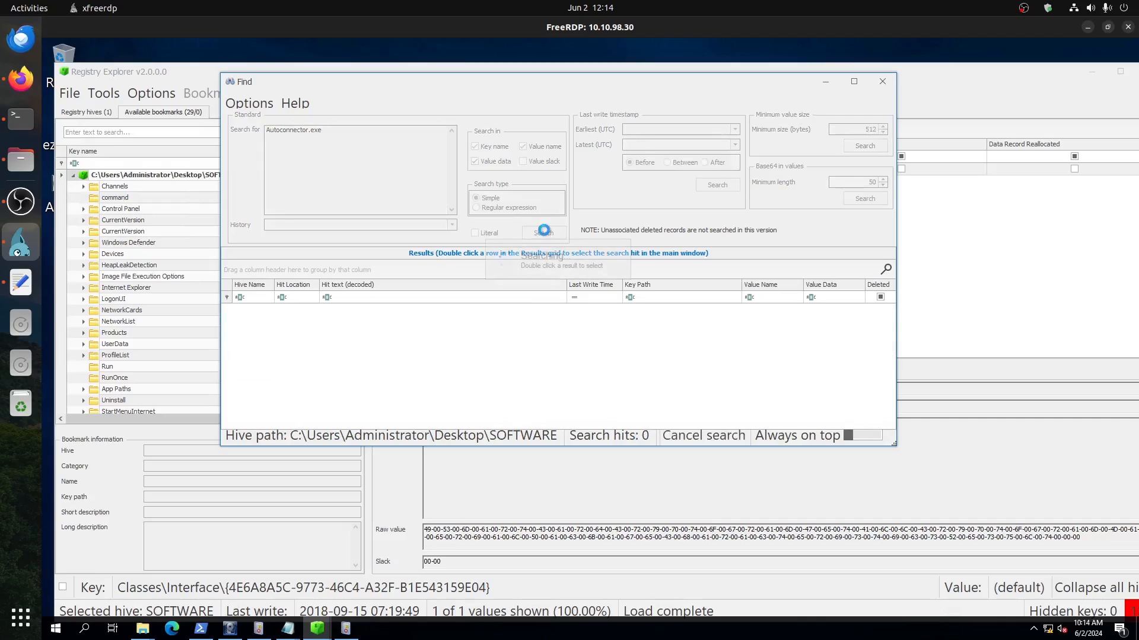
# Step: Switch to the VirusTotal behavior report in Firefox and examine its Registry Keys Set list
pyautogui.hotkey('alt', 'Tab')
pyautogui.scroll(-4, 486, 358)
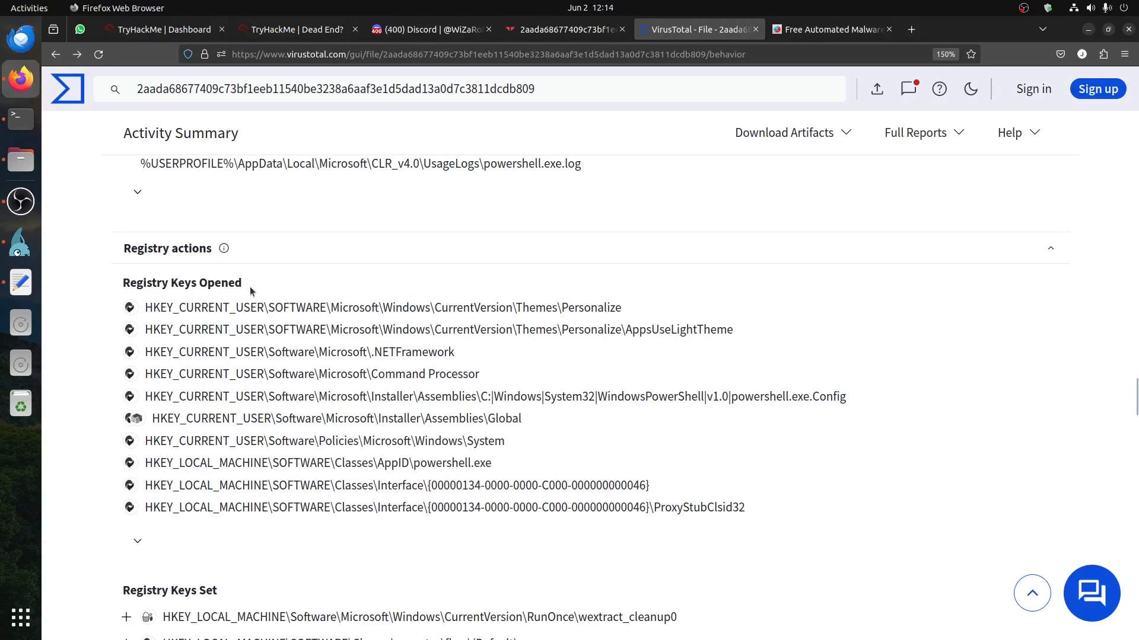
pyautogui.scroll(-1, 250, 288)
pyautogui.scroll(-6, 250, 290)
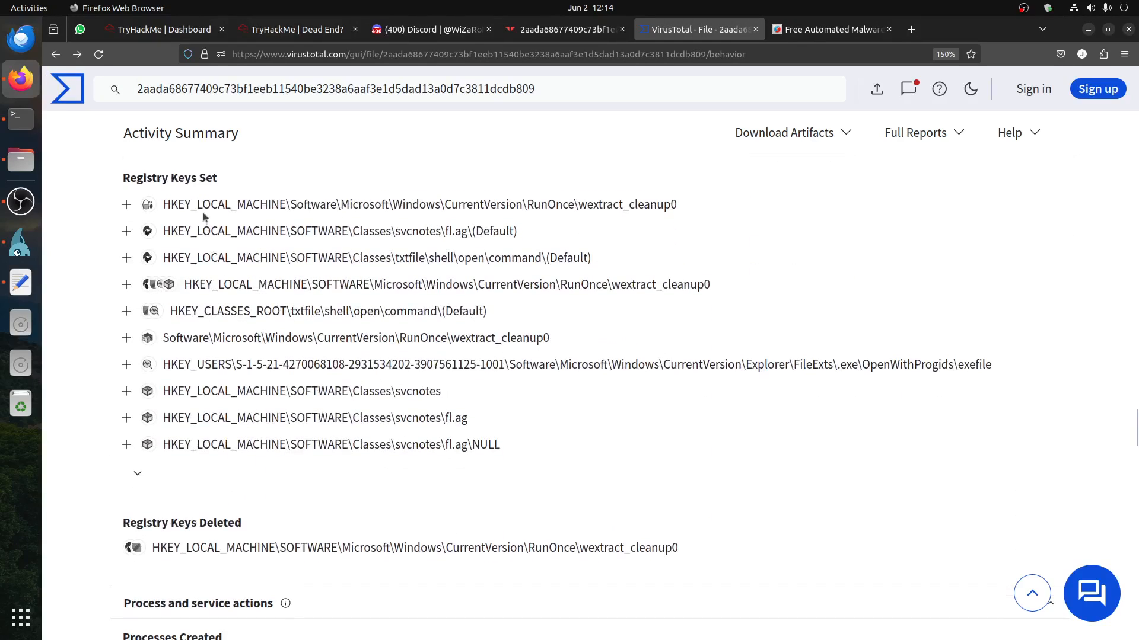
pyautogui.moveTo(221, 180); pyautogui.dragTo(145, 187)
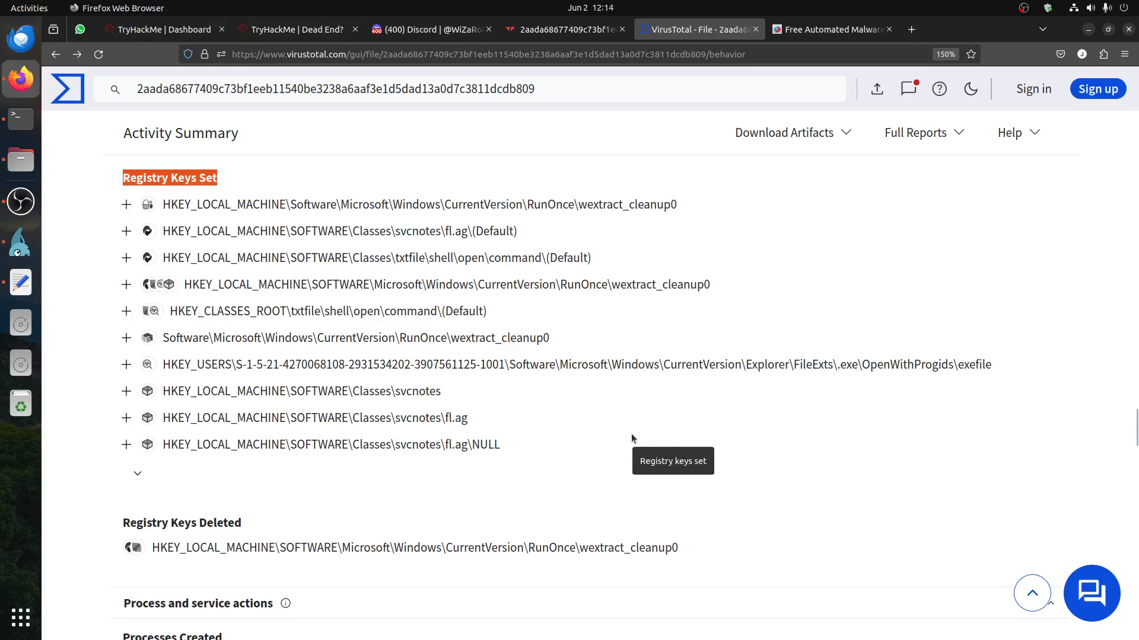
# Step: Examine the earlier parts of the activity summary, including network communication, the Malware Behavior Catalog tree and the MITRE ATT&CK techniques
pyautogui.scroll(10, 631, 432)
pyautogui.scroll(15, 624, 427)
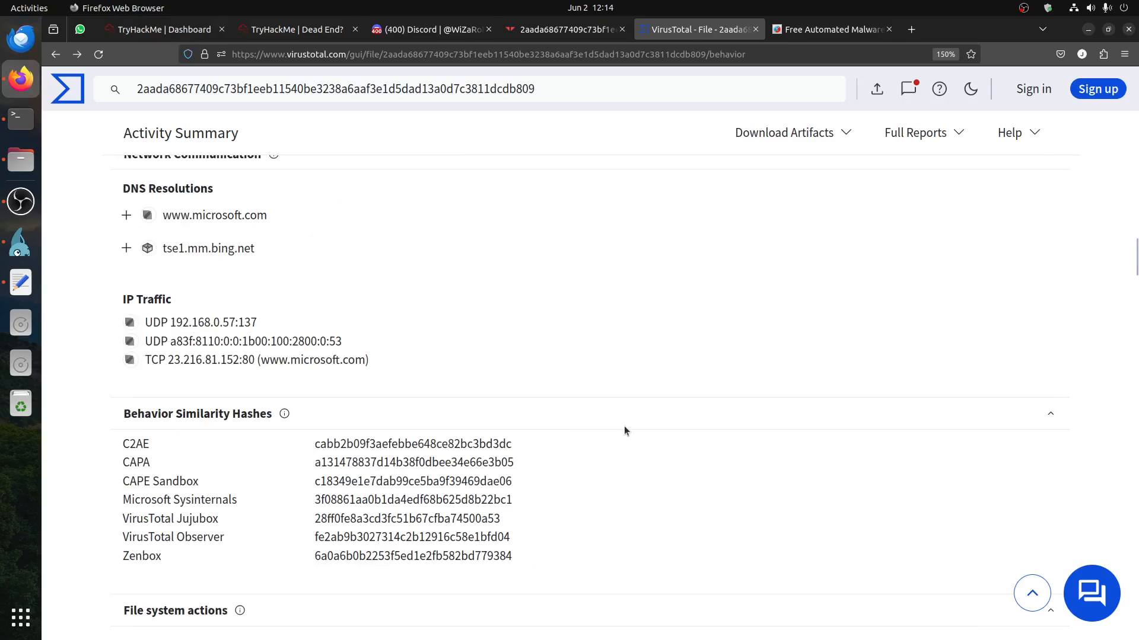
pyautogui.scroll(-5, 625, 426)
pyautogui.scroll(-1, 626, 425)
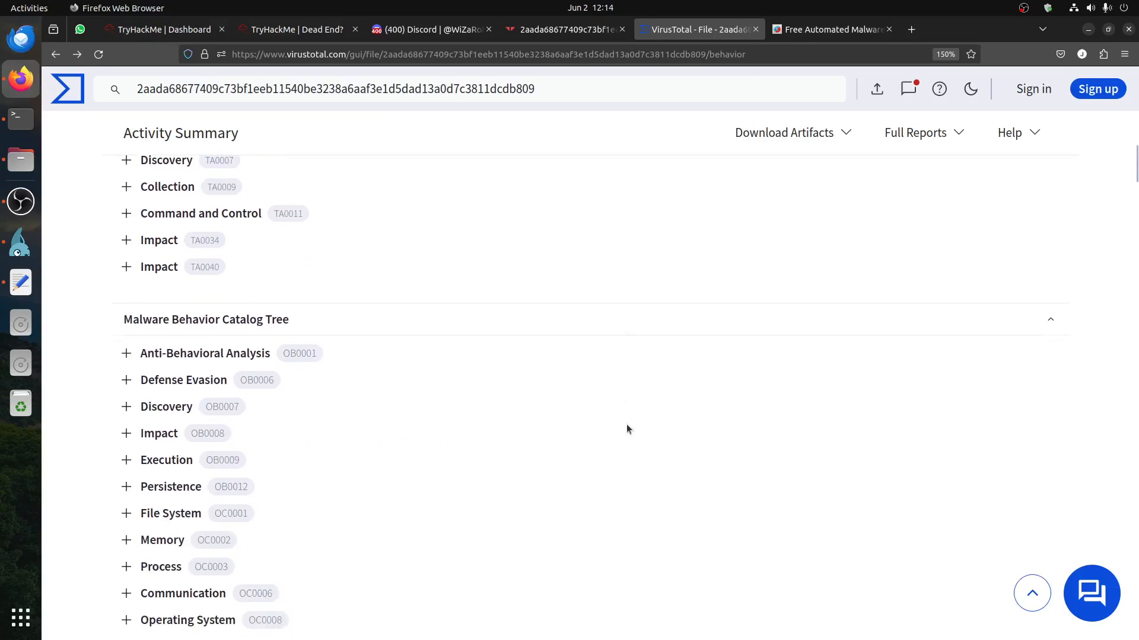
pyautogui.scroll(6, 626, 425)
pyautogui.scroll(-4, 629, 427)
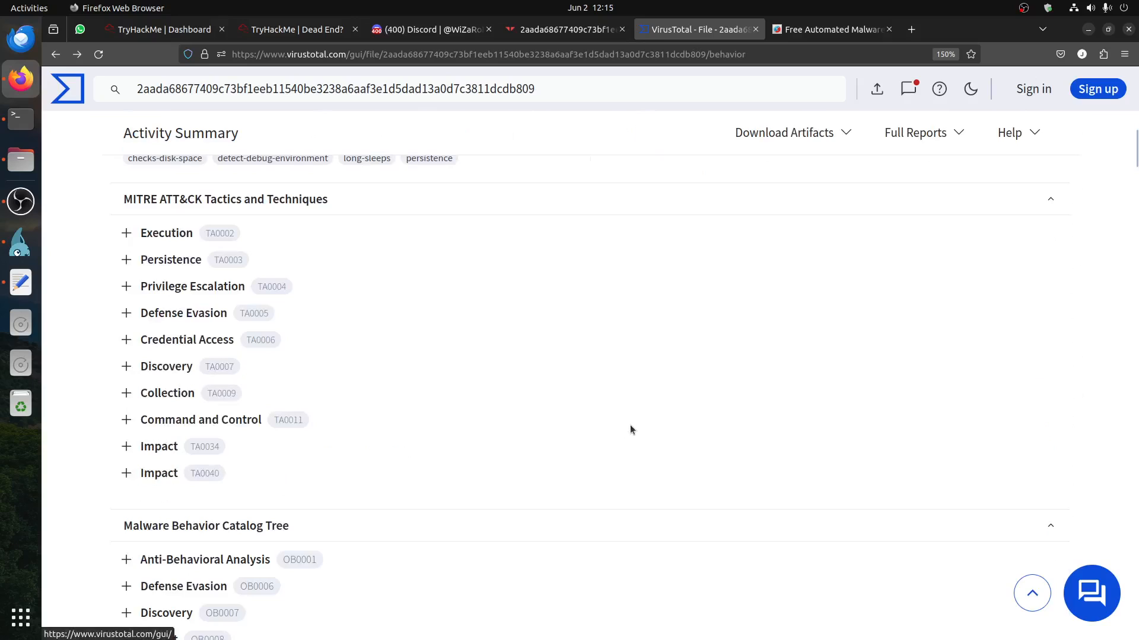
pyautogui.scroll(8, 629, 424)
pyautogui.scroll(-3, 594, 418)
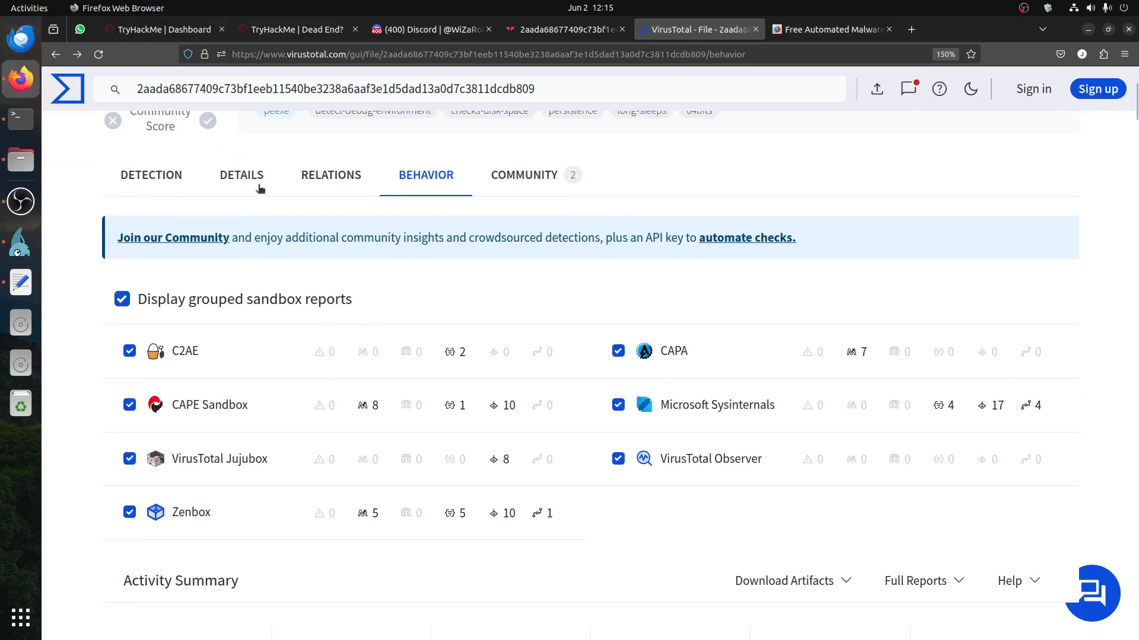
# Step: Open the relations section of the VirusTotal report and review its dropped files
pyautogui.click(328, 177)
pyautogui.scroll(-5, 605, 439)
pyautogui.scroll(-5, 613, 446)
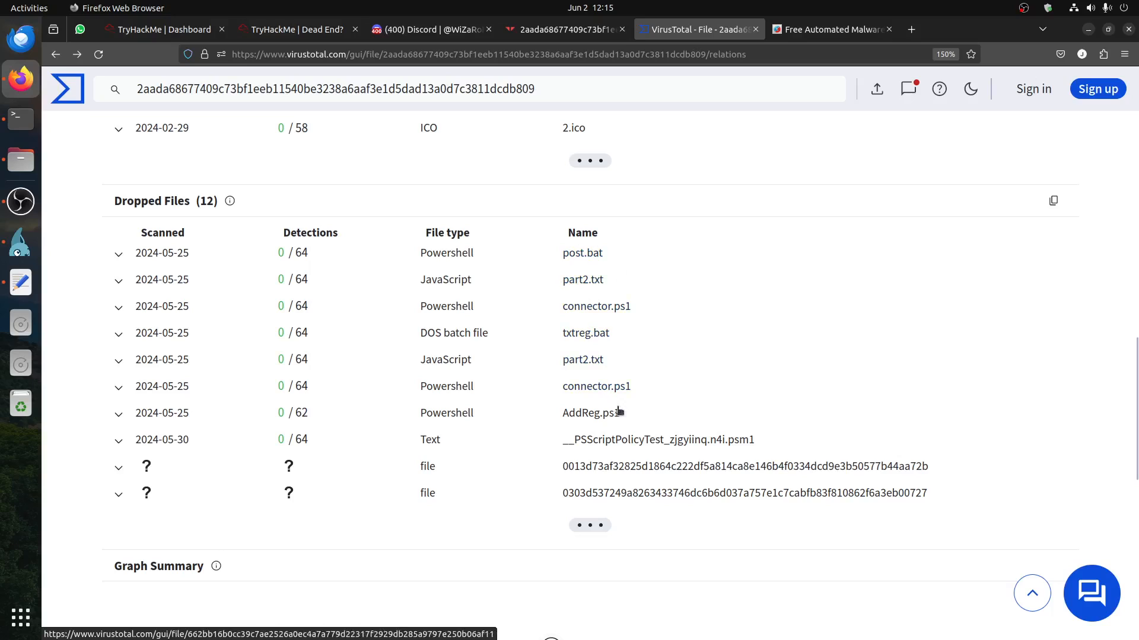
pyautogui.scroll(12, 359, 293)
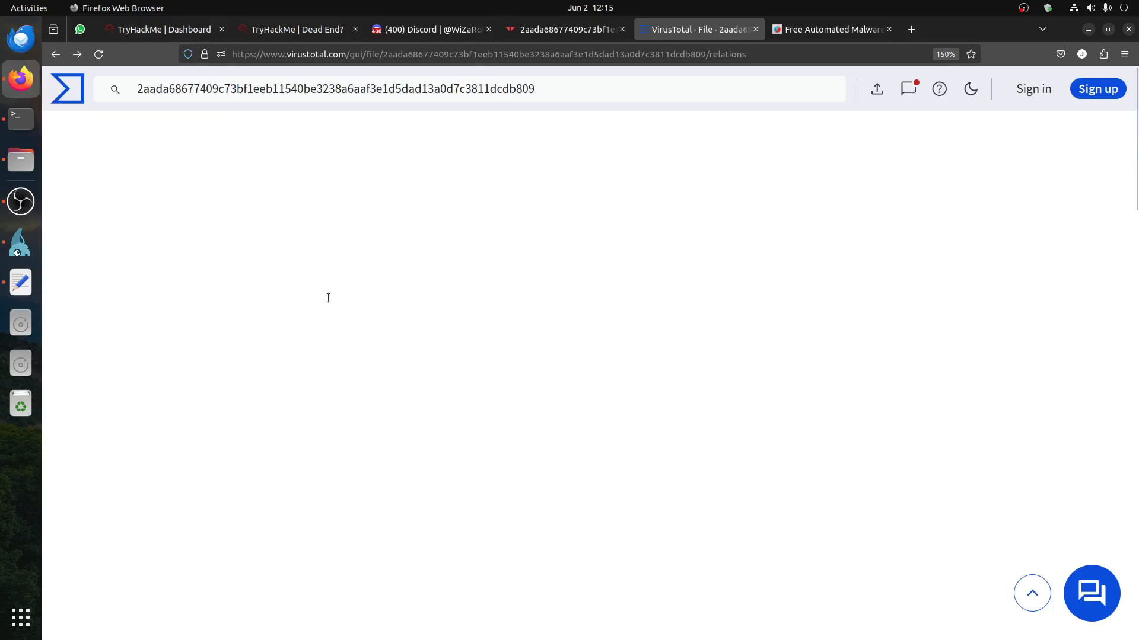
pyautogui.scroll(3, 325, 297)
# Step: Reopen the behavior section and examine the dropped files and registry actions in the activity summary
pyautogui.click(430, 385)
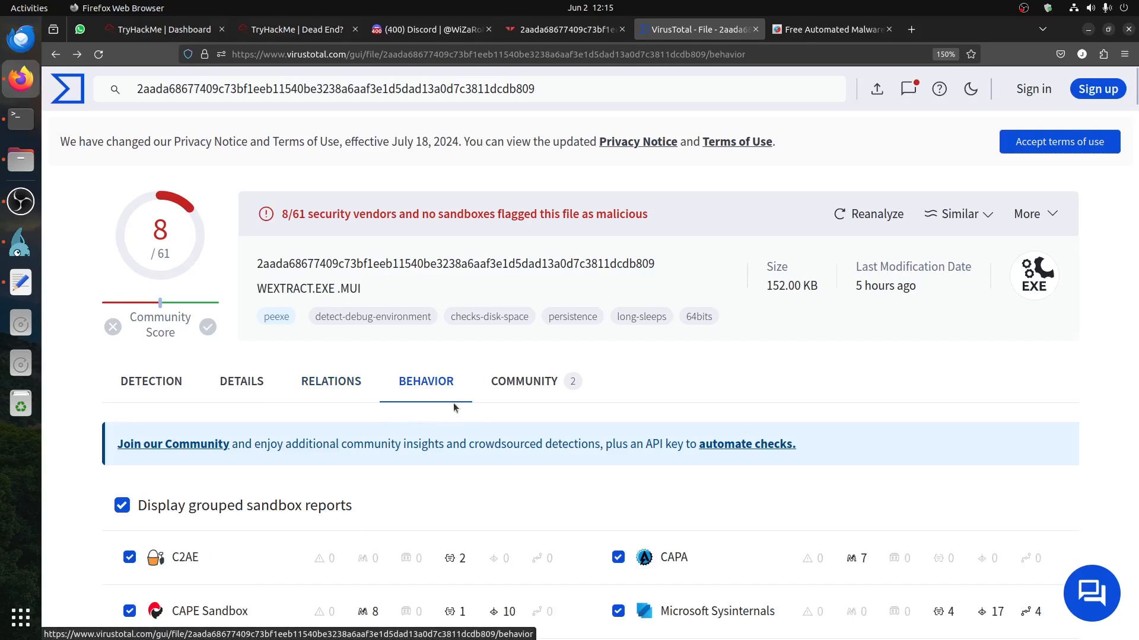
pyautogui.scroll(-5, 481, 409)
pyautogui.scroll(-10, 496, 415)
pyautogui.scroll(-6, 504, 412)
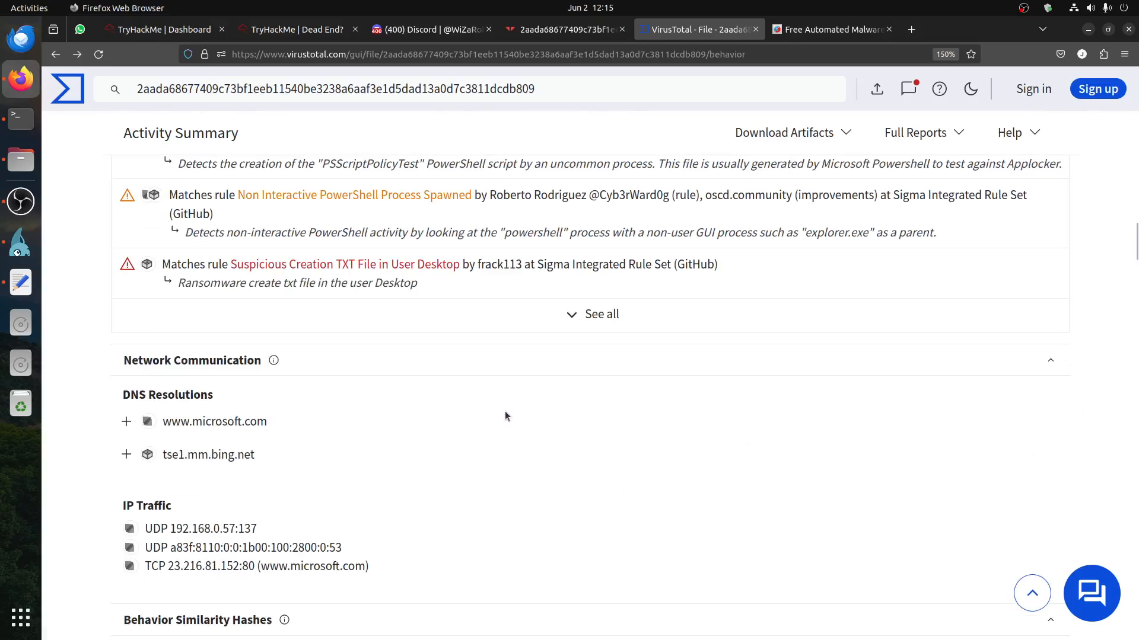
pyautogui.scroll(-5, 508, 408)
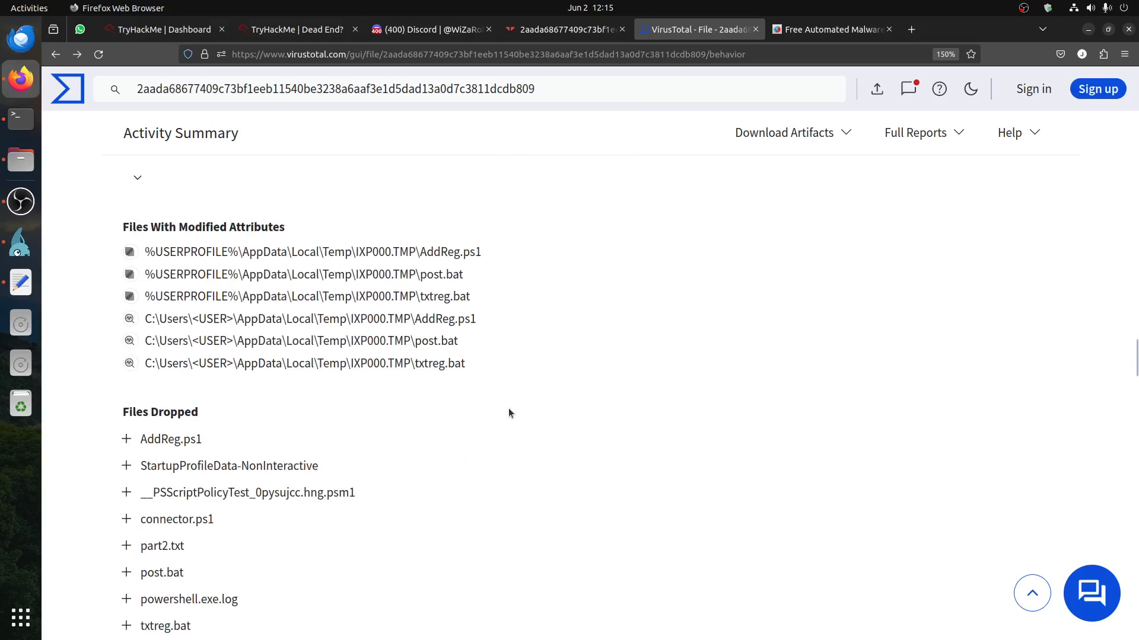
pyautogui.scroll(-4, 507, 408)
pyautogui.scroll(2, 508, 407)
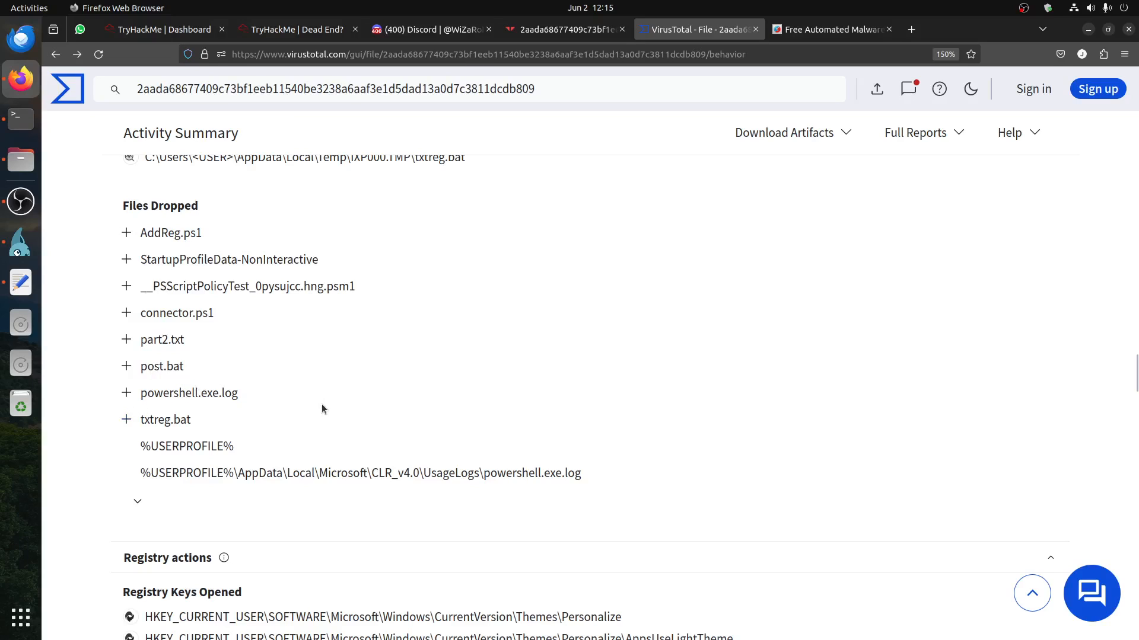
pyautogui.scroll(-5, 323, 408)
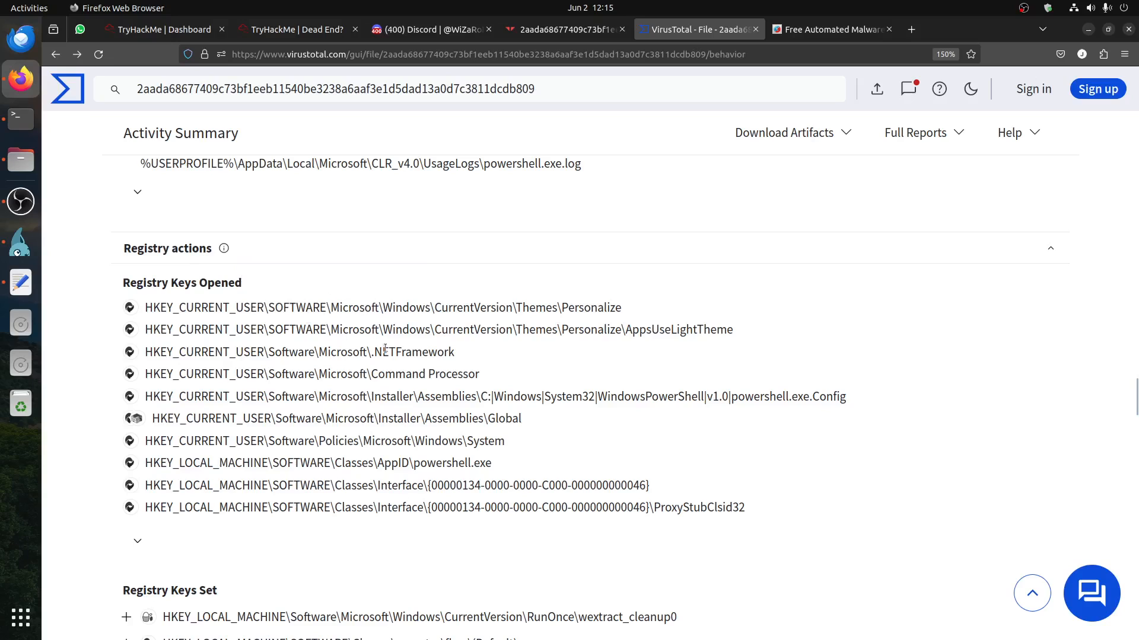
pyautogui.scroll(-6, 395, 352)
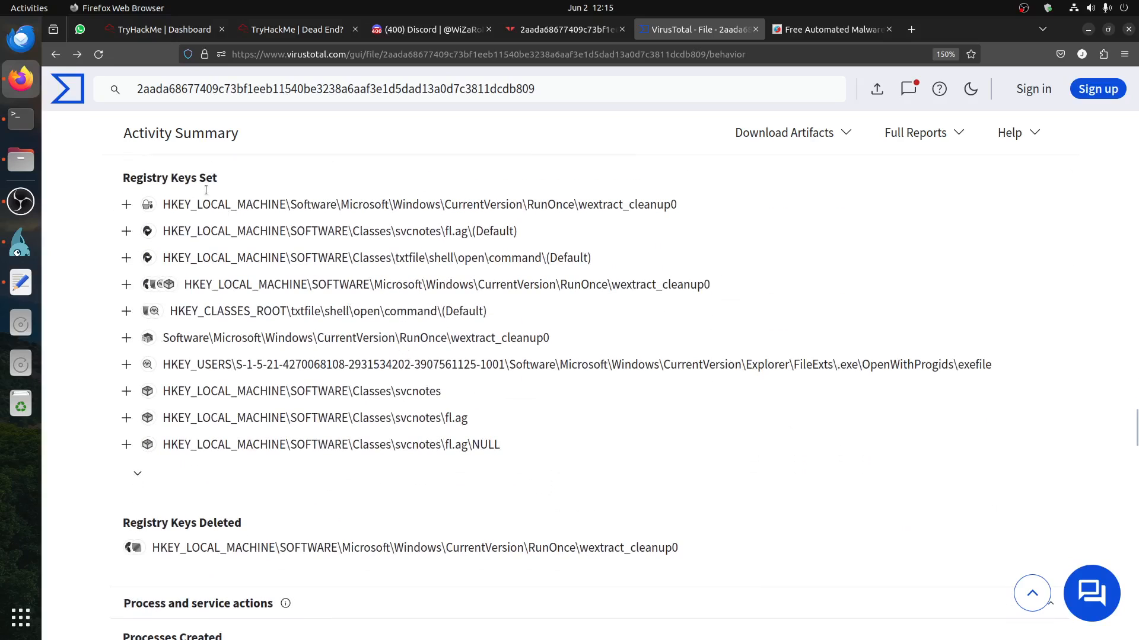
# Step: Highlight and study the key HKEY_LOCAL_MACHINE\SOFTWARE\Classes\svcnotes\fl.ag and its path parts under Registry Keys Set
pyautogui.tripleClick(205, 179)
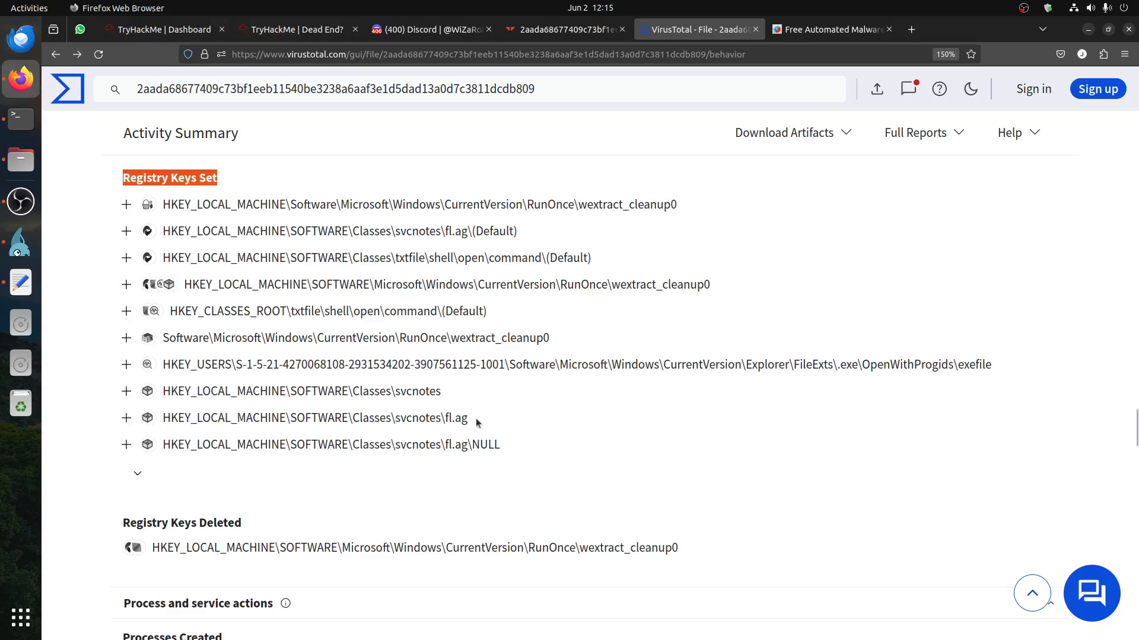
pyautogui.moveTo(476, 418); pyautogui.dragTo(164, 419)
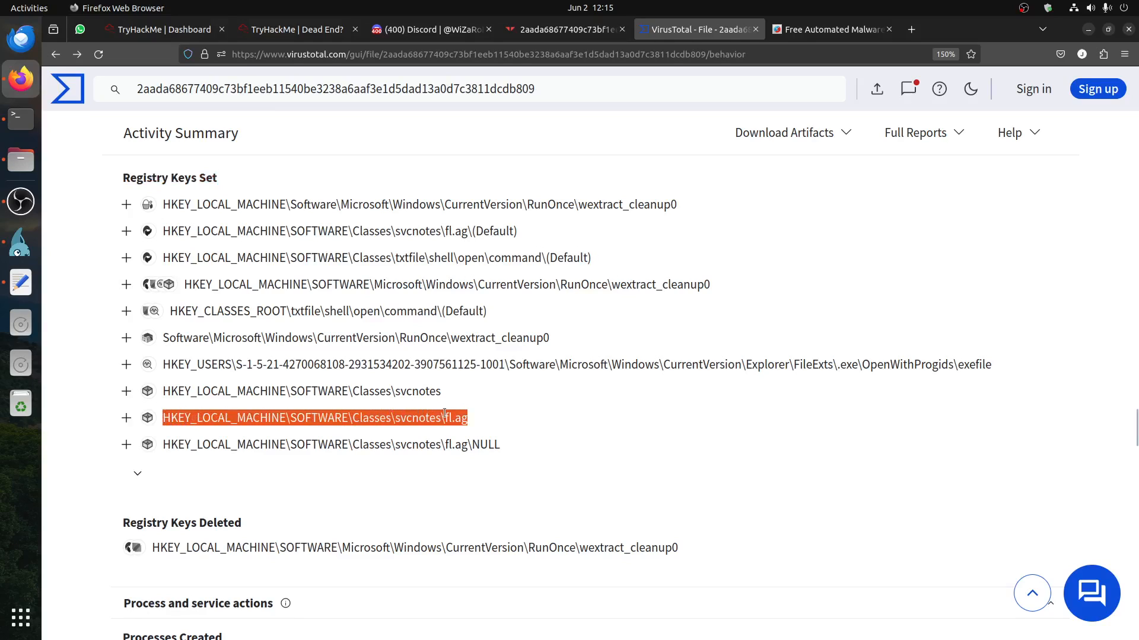
pyautogui.click(507, 417)
pyautogui.moveTo(472, 419); pyautogui.dragTo(445, 420)
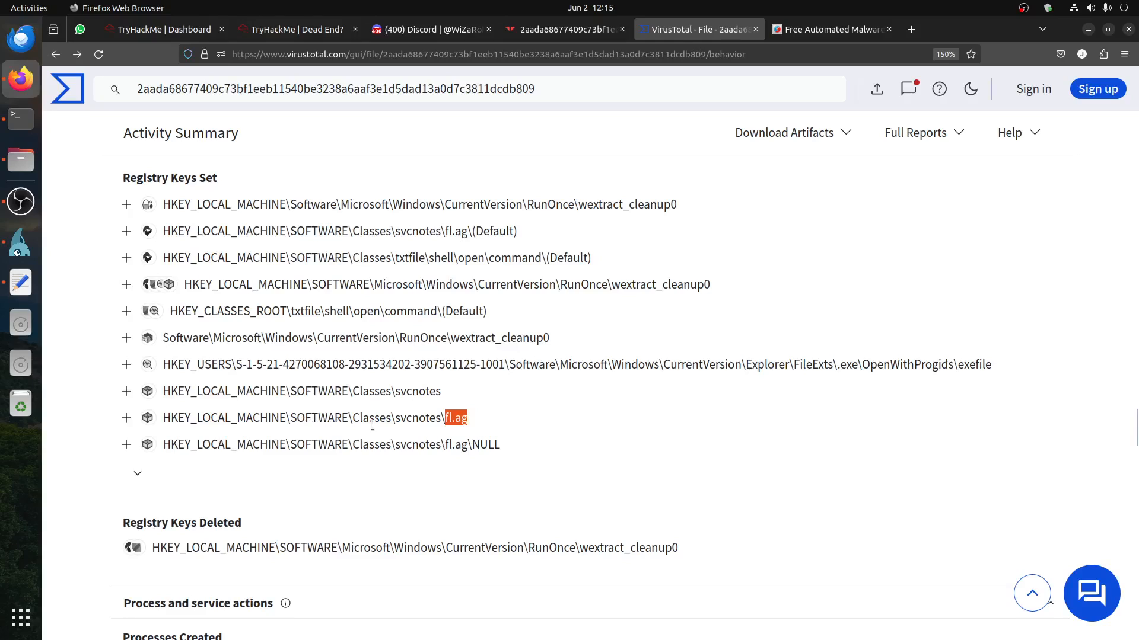
pyautogui.click(422, 420)
pyautogui.moveTo(472, 419); pyautogui.dragTo(153, 422)
pyautogui.moveTo(468, 418); pyautogui.dragTo(441, 419)
pyautogui.moveTo(479, 421); pyautogui.dragTo(163, 418)
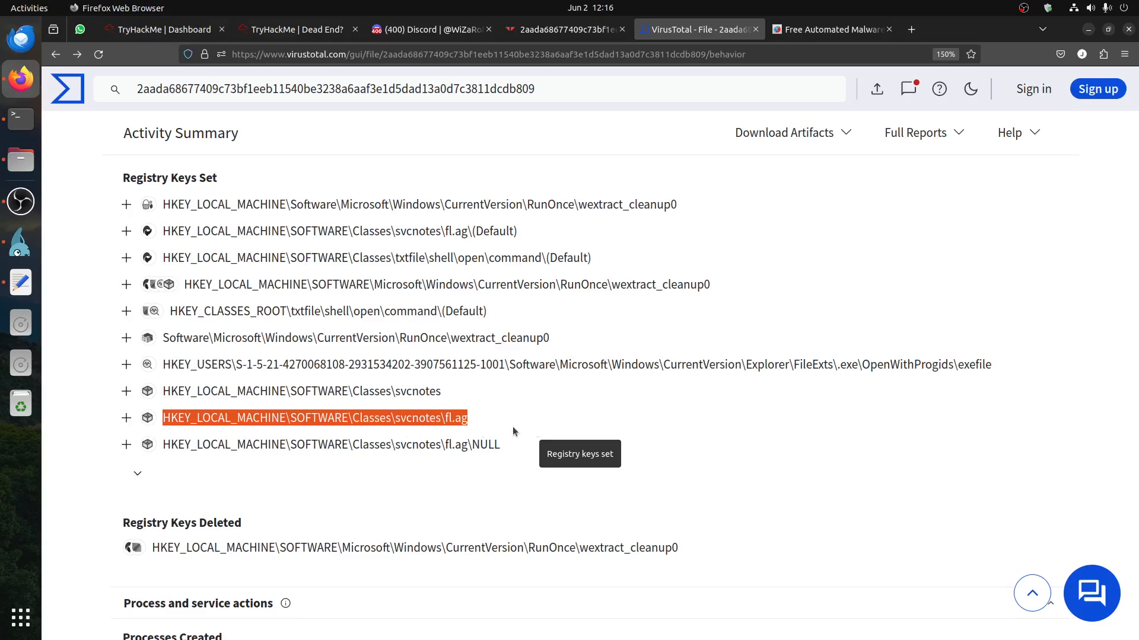
pyautogui.moveTo(290, 418); pyautogui.dragTo(349, 419)
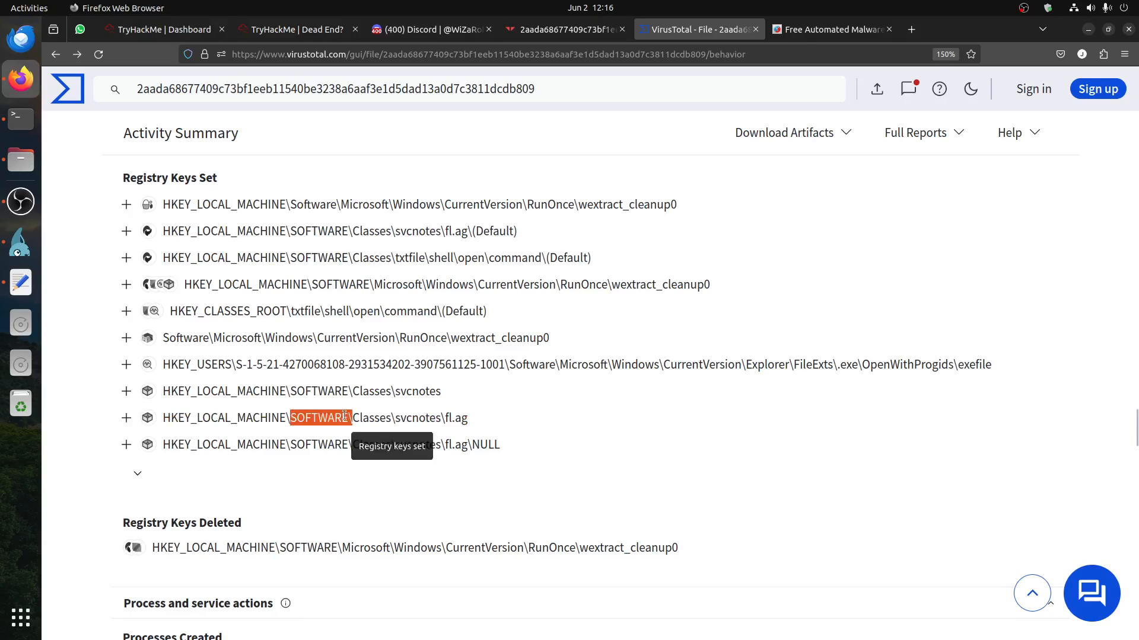
# Step: Return to Registry Explorer in the remote desktop, repeat the Autoconnector.exe search and go back to the main window
pyautogui.click(21, 242)
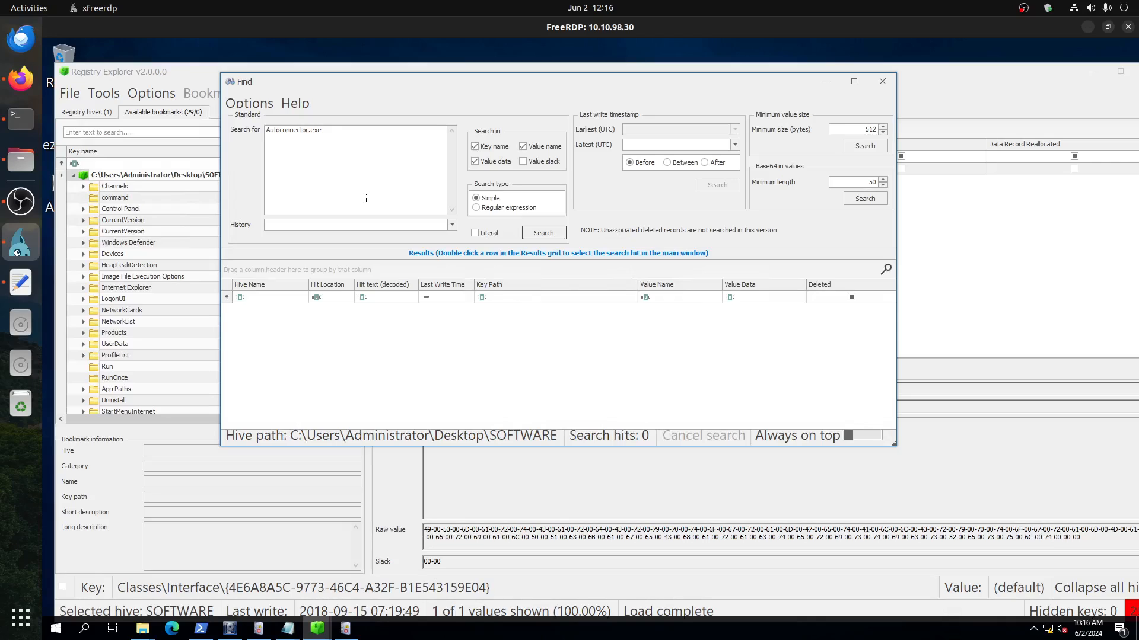
pyautogui.click(543, 233)
pyautogui.click(105, 230)
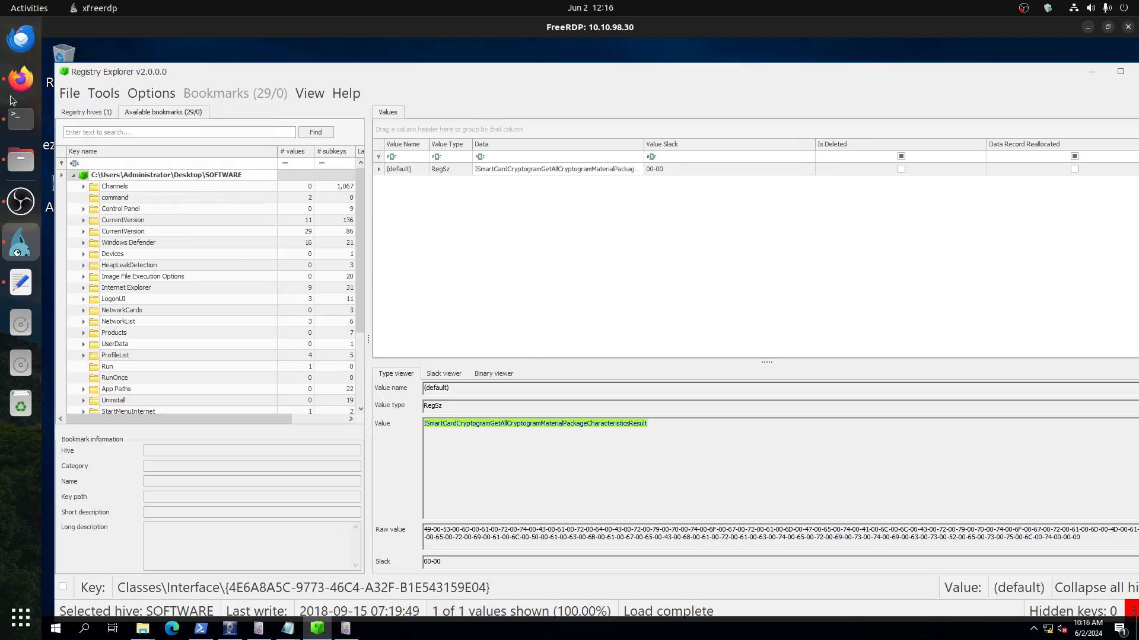
# Step: Check the fl.ag key's path in VirusTotal and locate the Classes key in Registry Explorer's full SOFTWARE hive tree
pyautogui.click(21, 77)
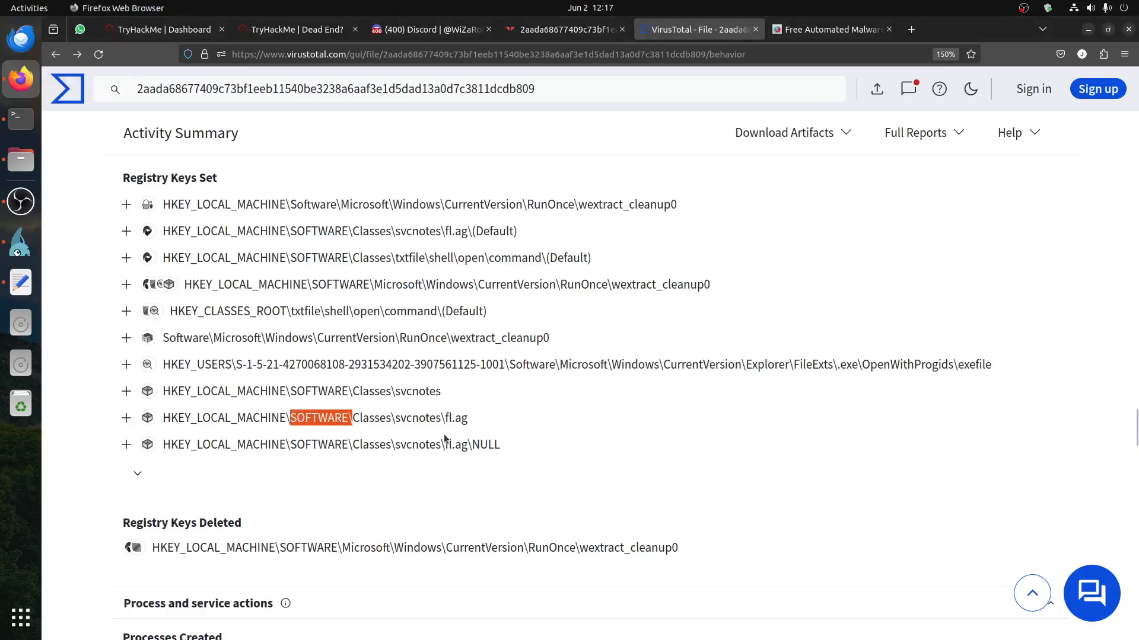
pyautogui.click(21, 242)
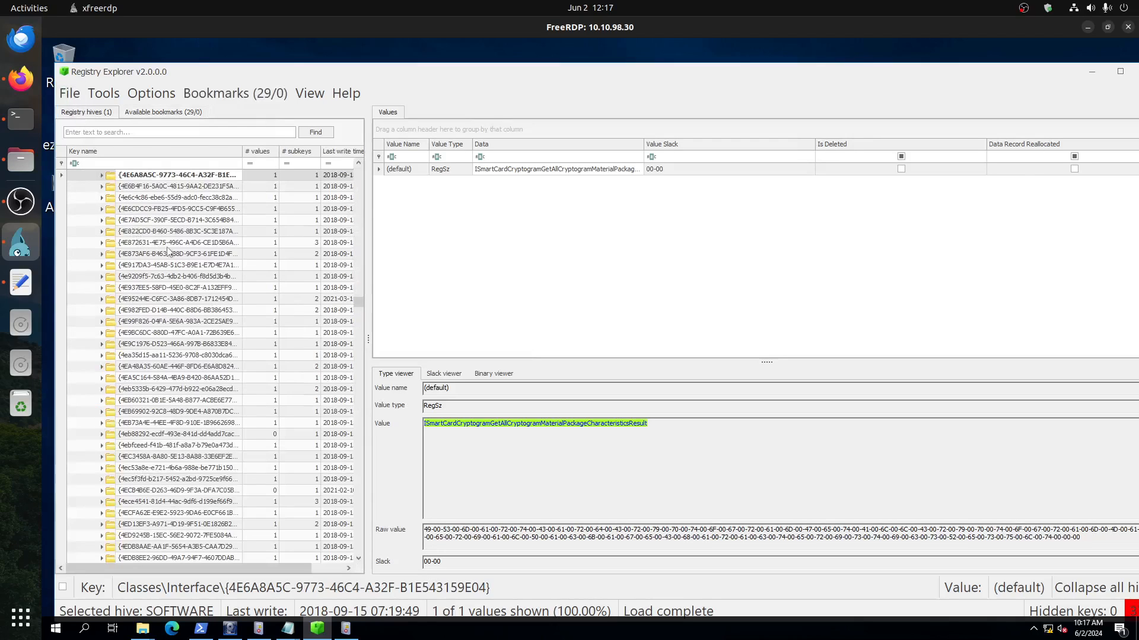
pyautogui.scroll(15, 161, 282)
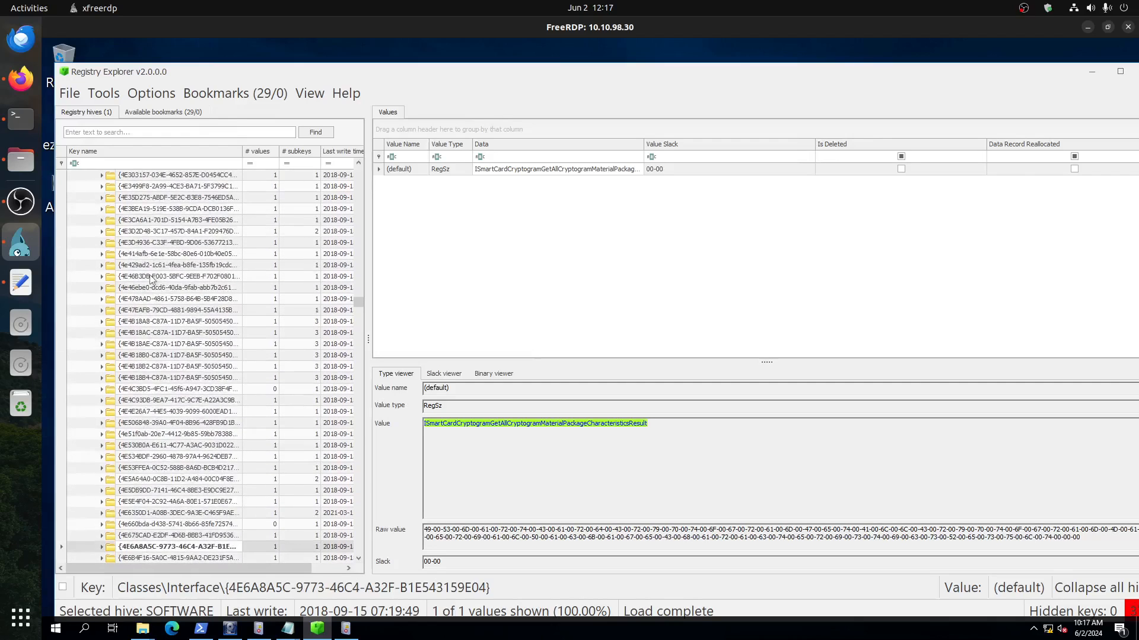
pyautogui.moveTo(358, 302); pyautogui.dragTo(350, 140)
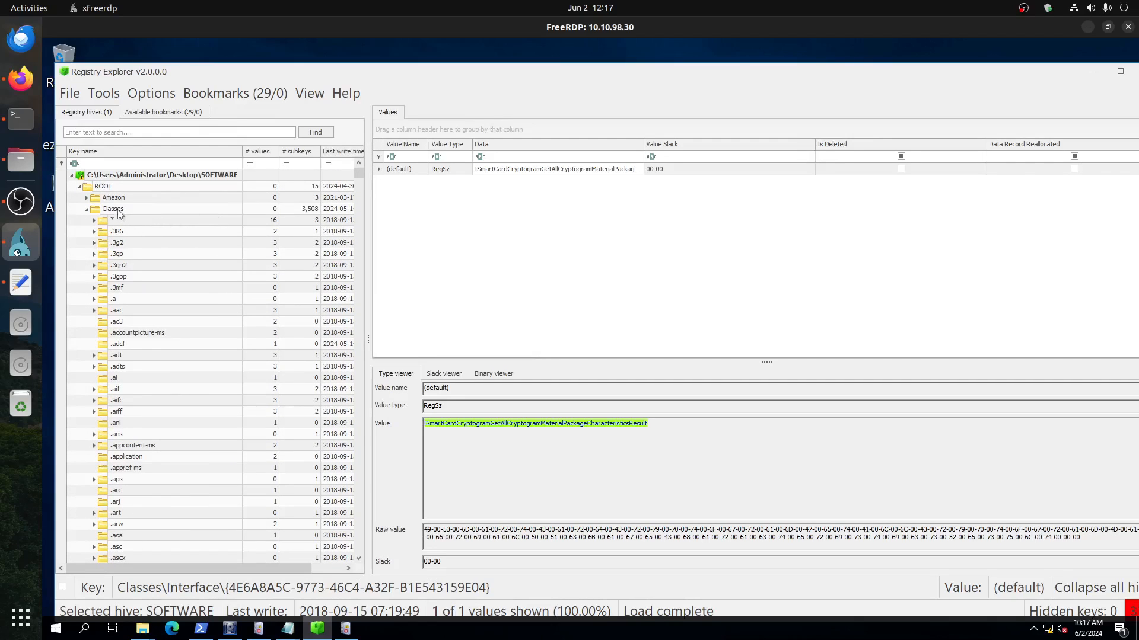
# Step: Recheck the svcnotes part of the fl.ag key path in VirusTotal and return to Registry Explorer in the remote desktop
pyautogui.click(20, 78)
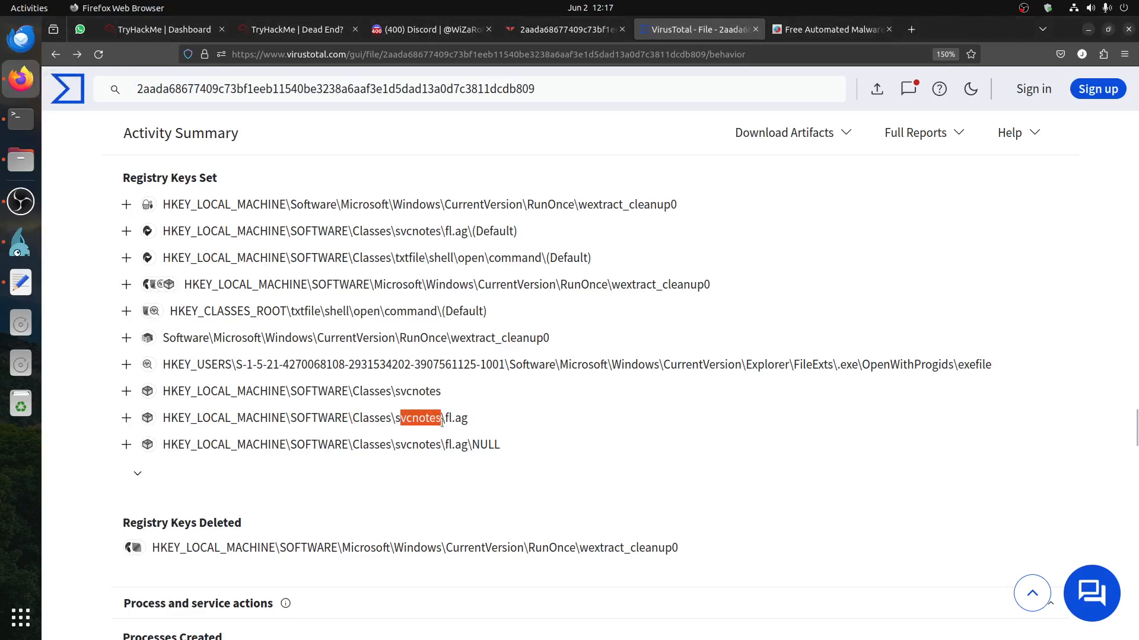
pyautogui.moveTo(401, 418); pyautogui.dragTo(444, 418)
pyautogui.click(21, 242)
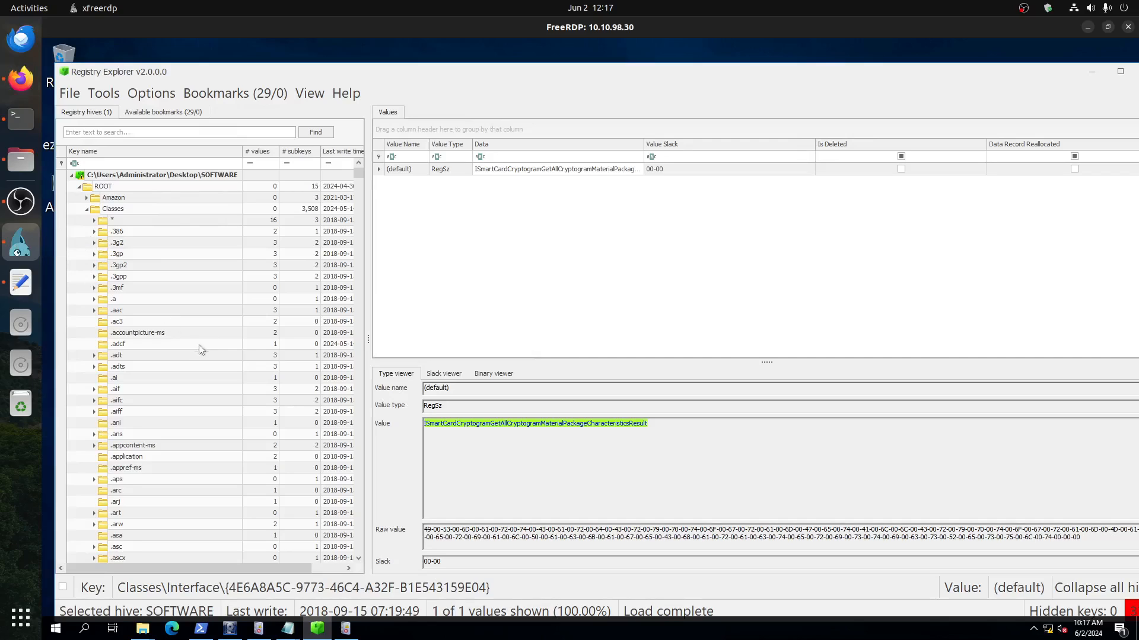
# Step: Find the svcnotes key under Classes in the SOFTWARE hive, expand it and open its fl.ag subkey
pyautogui.scroll(-5, 187, 399)
pyautogui.scroll(-10, 191, 415)
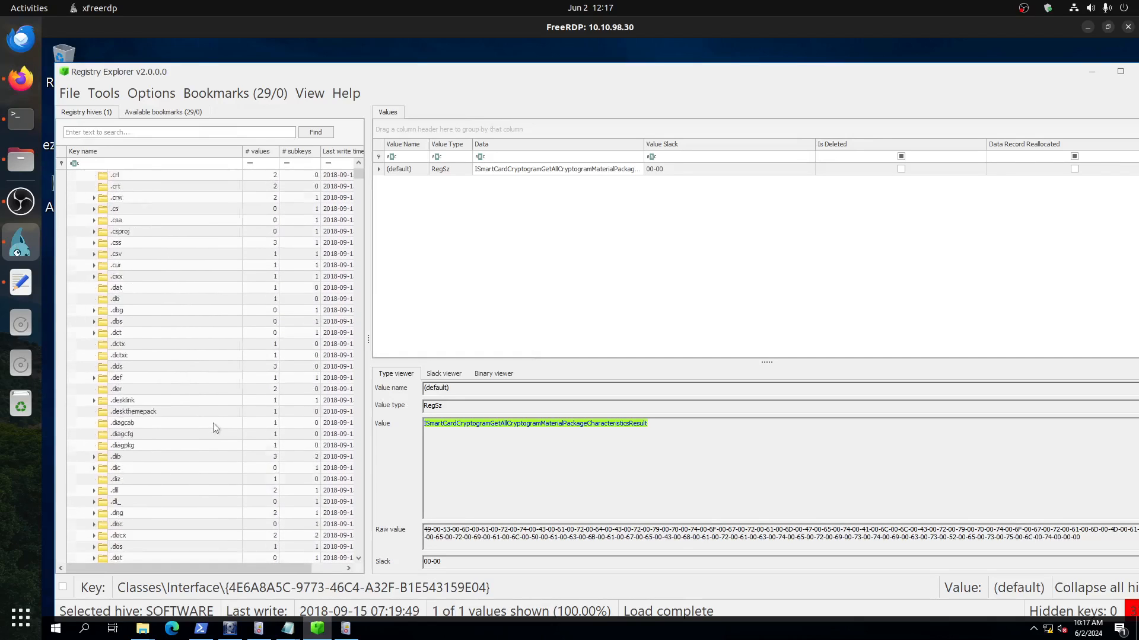
pyautogui.scroll(-5, 229, 415)
pyautogui.moveTo(354, 180); pyautogui.dragTo(365, 537)
pyautogui.scroll(-12, 218, 515)
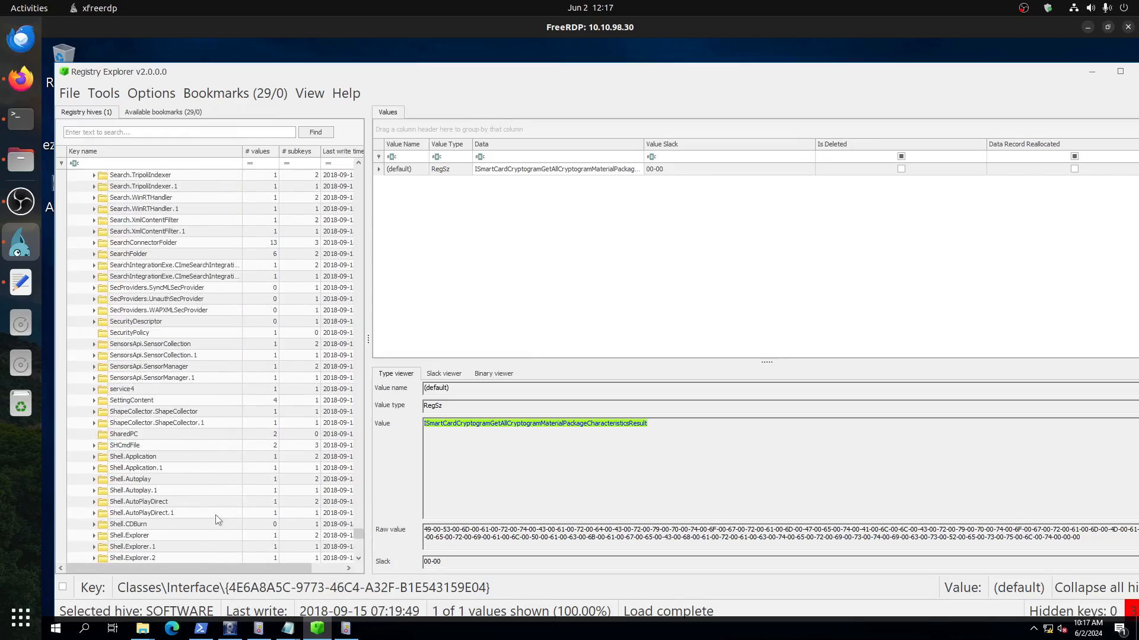
pyautogui.scroll(-4, 233, 488)
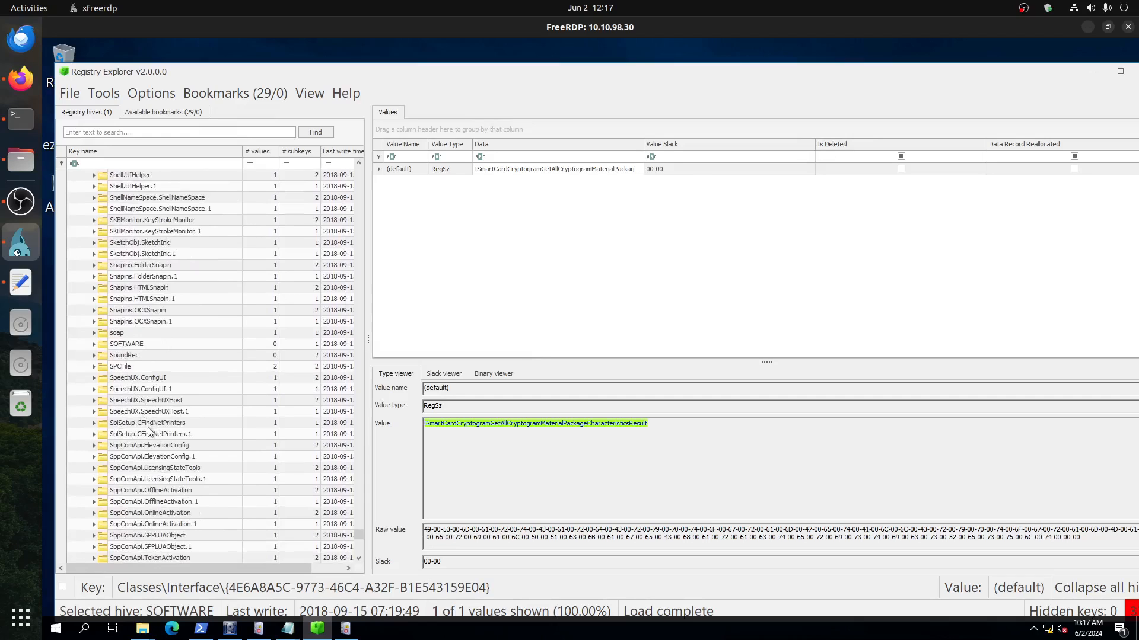
pyautogui.scroll(-5, 155, 430)
pyautogui.scroll(-5, 149, 424)
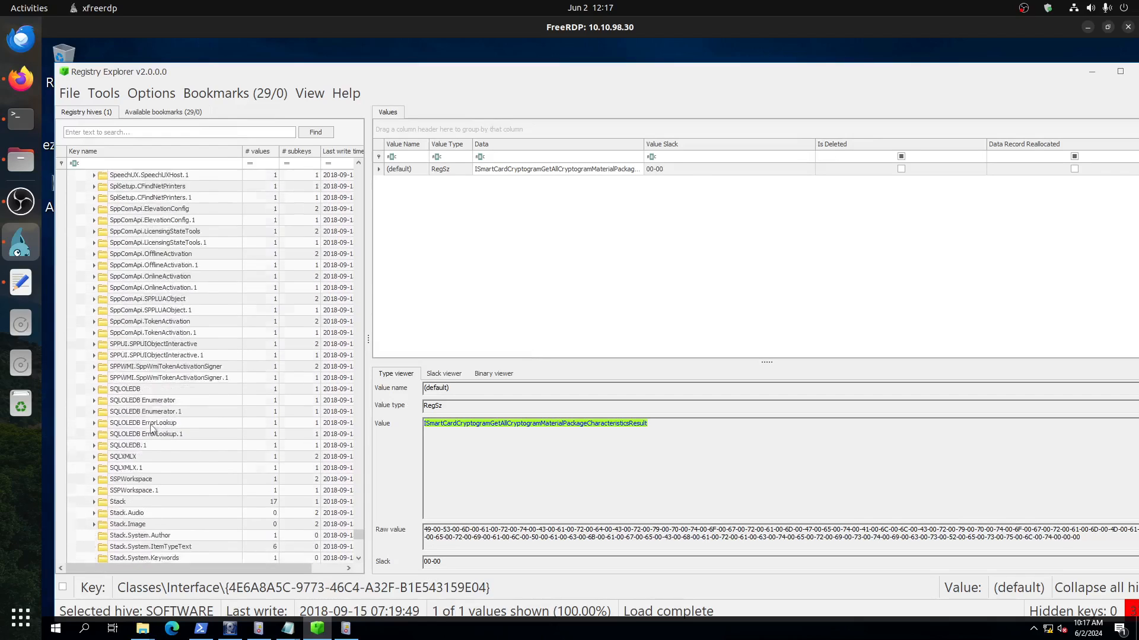
pyautogui.scroll(-3, 132, 419)
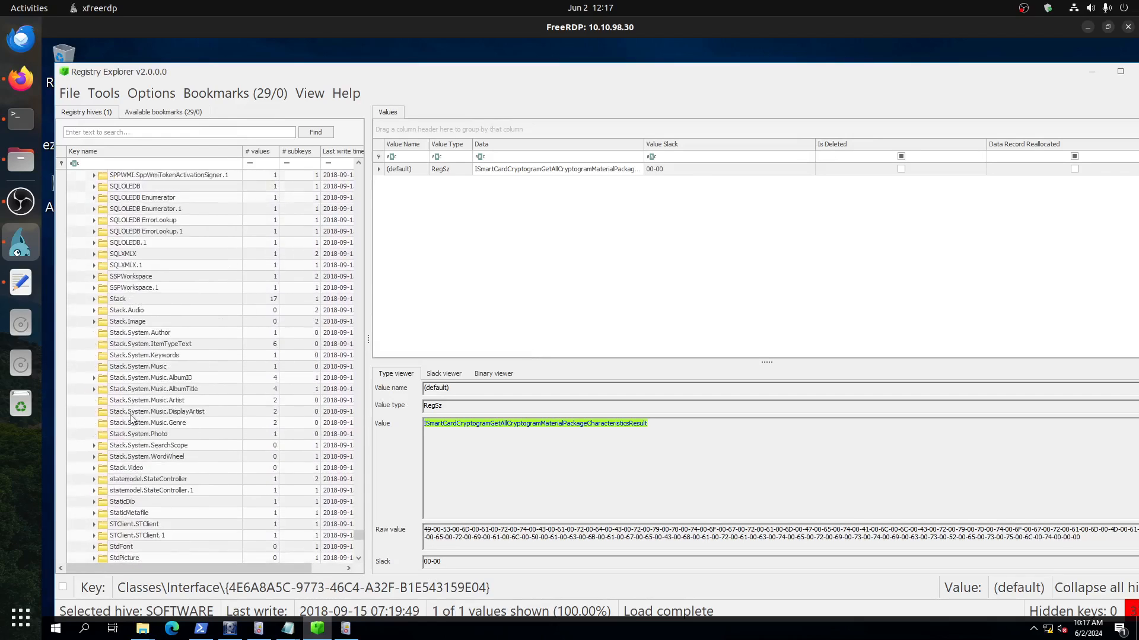
pyautogui.scroll(-5, 131, 419)
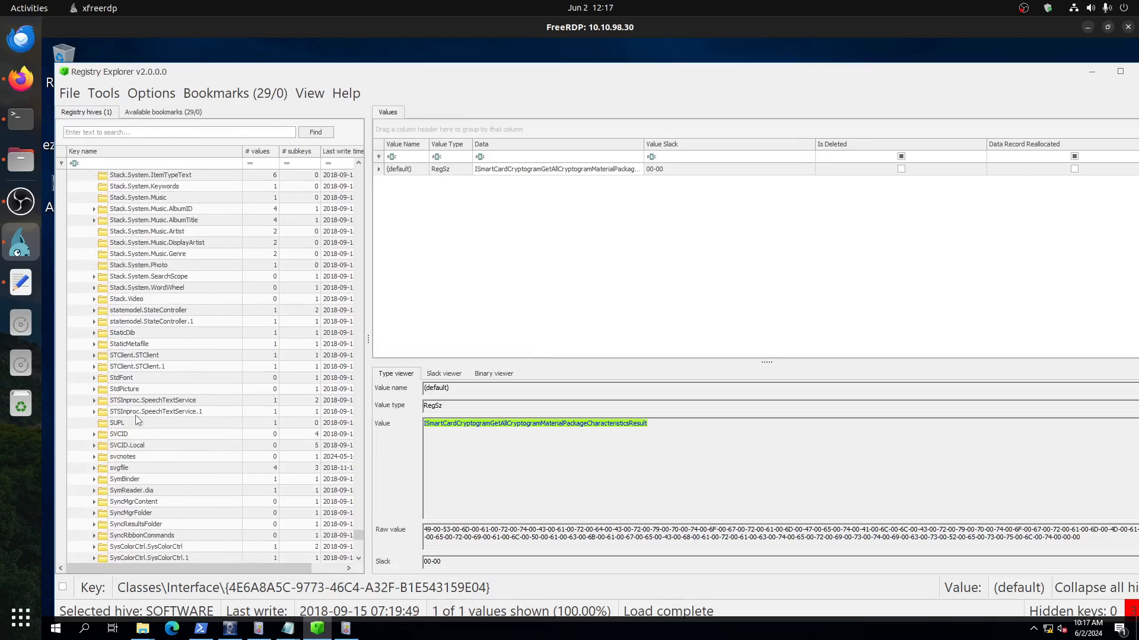
pyautogui.click(106, 458)
pyautogui.click(94, 457)
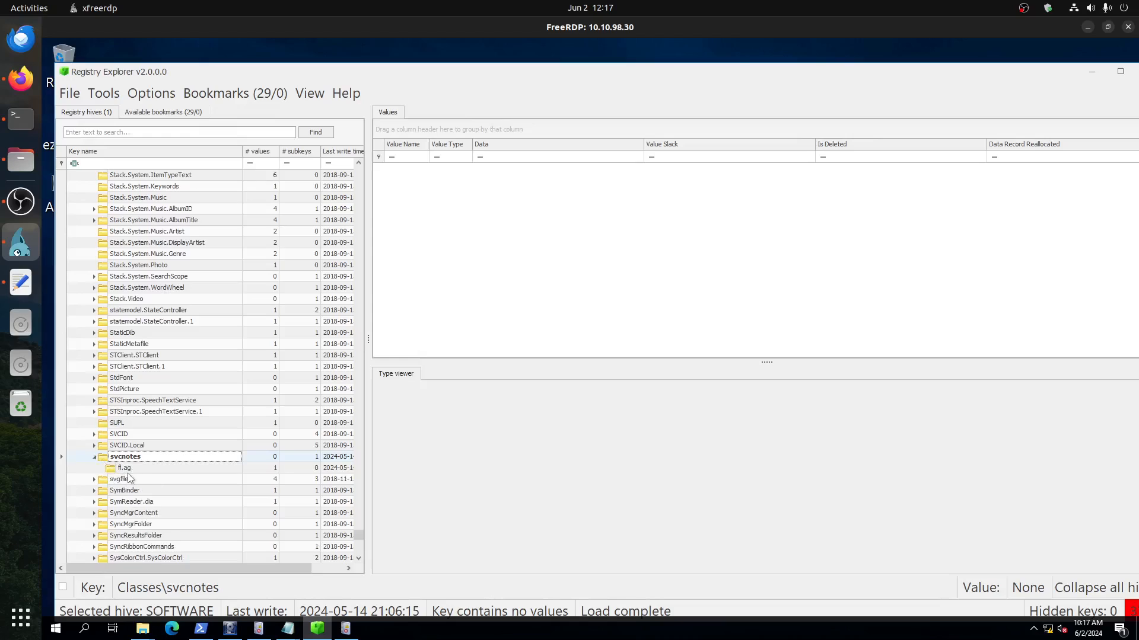
pyautogui.click(125, 469)
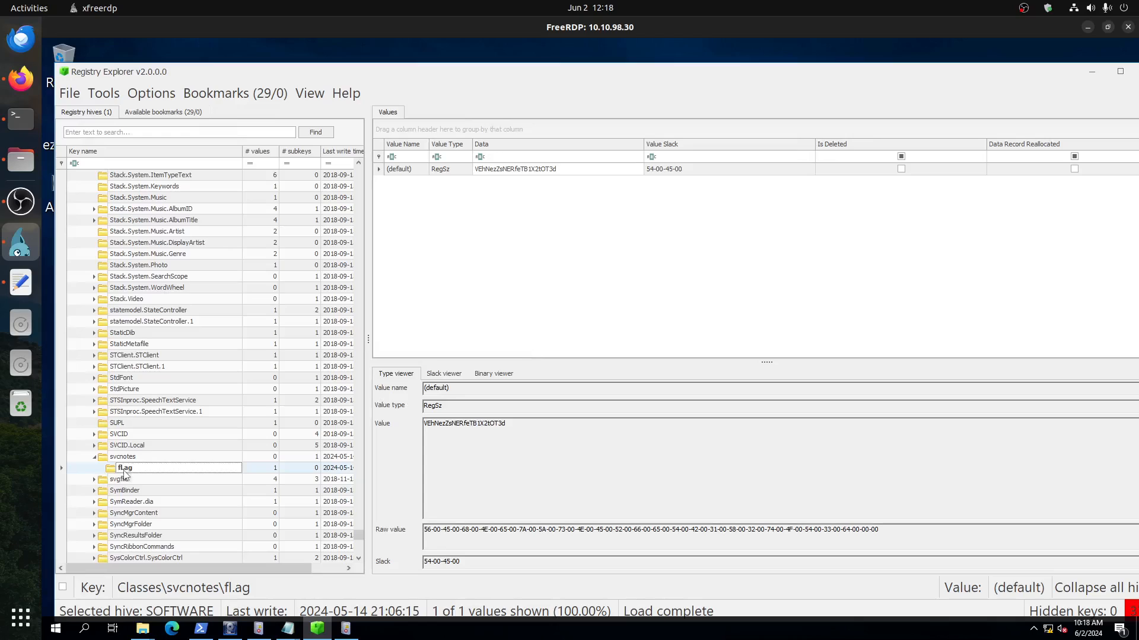
# Step: Copy the fl.ag key's default value and insert it directly before the existing string in the part2 Notepad file
pyautogui.click(508, 170)
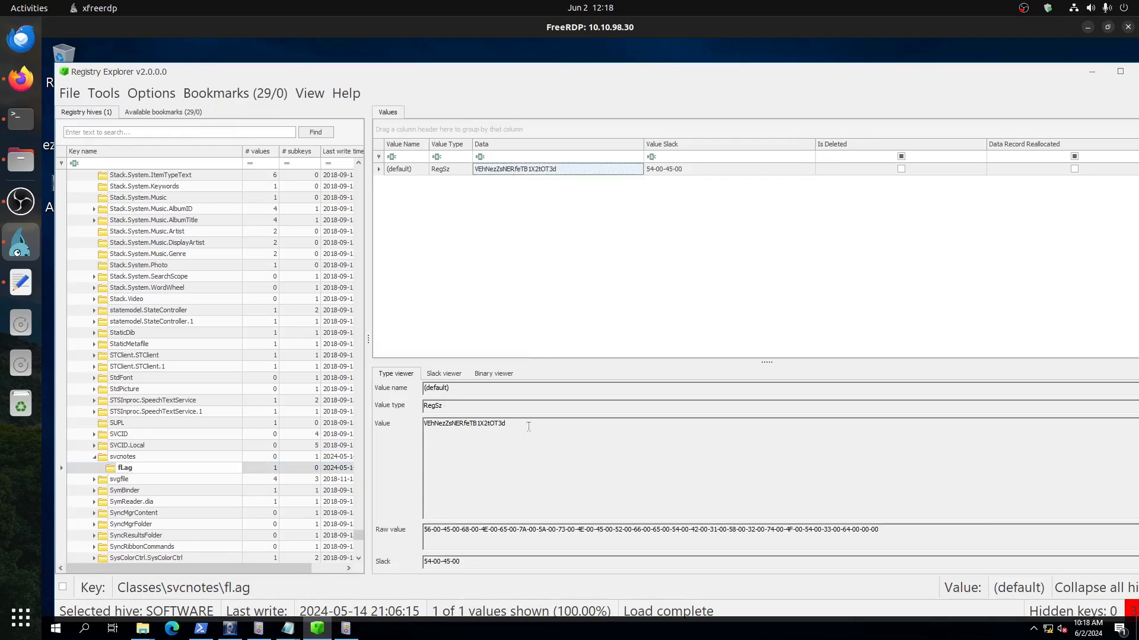
pyautogui.moveTo(528, 427); pyautogui.dragTo(425, 426)
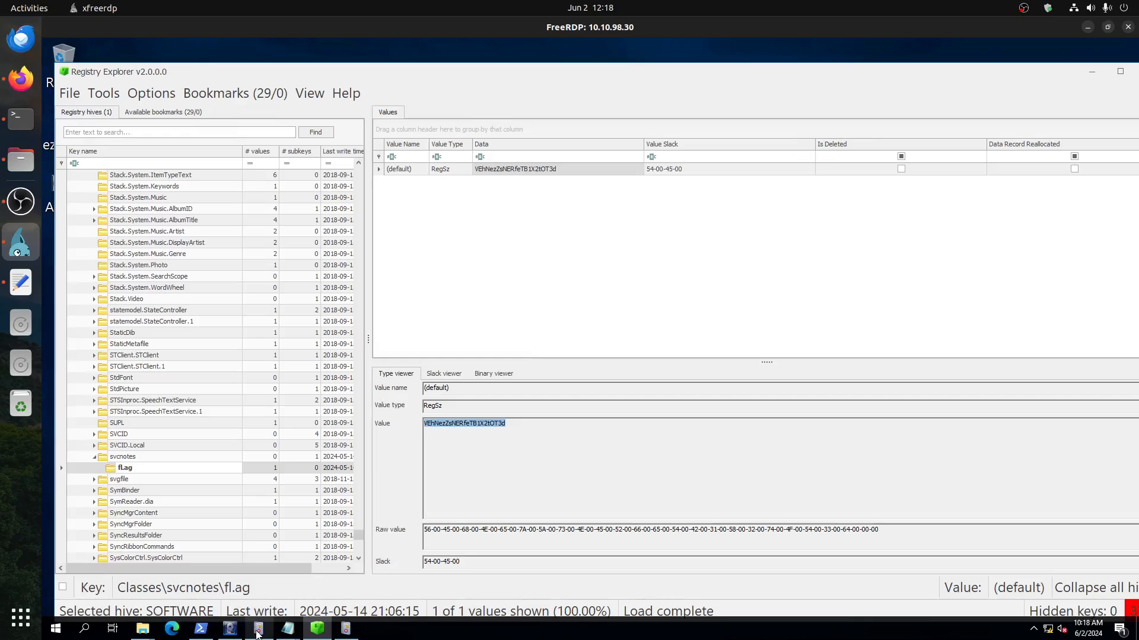
pyautogui.click(287, 629)
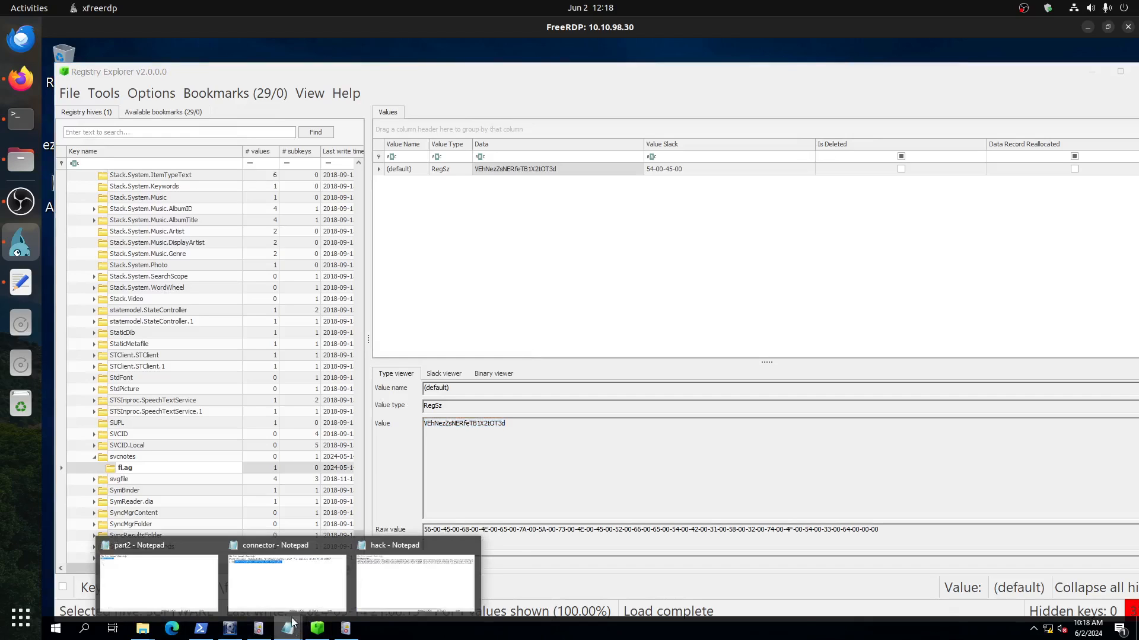
pyautogui.click(173, 579)
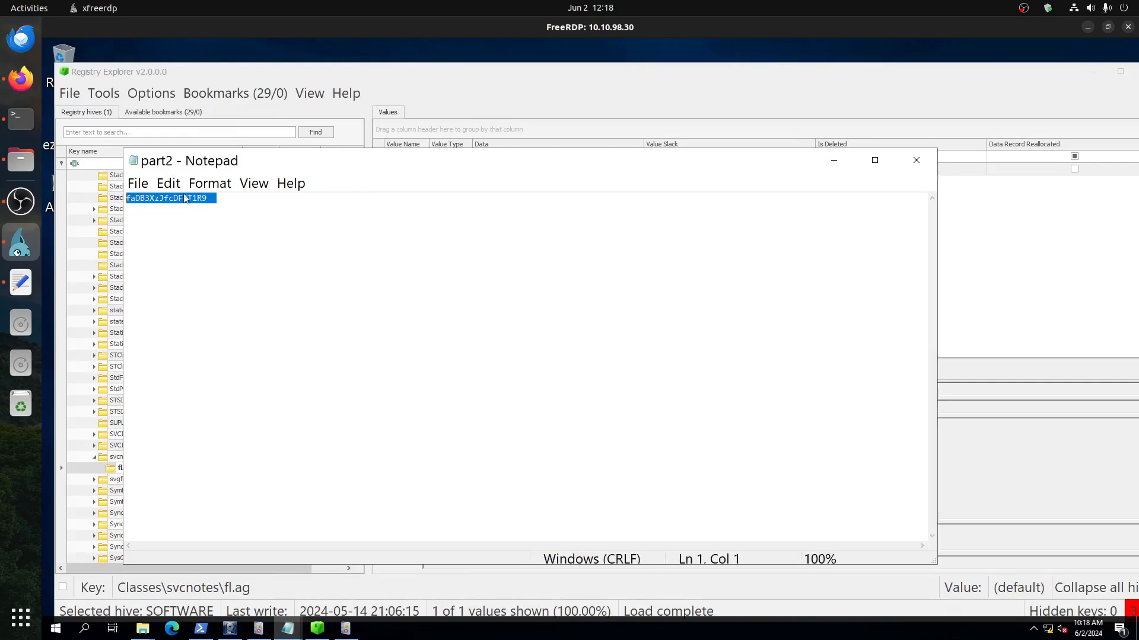
pyautogui.click(222, 200)
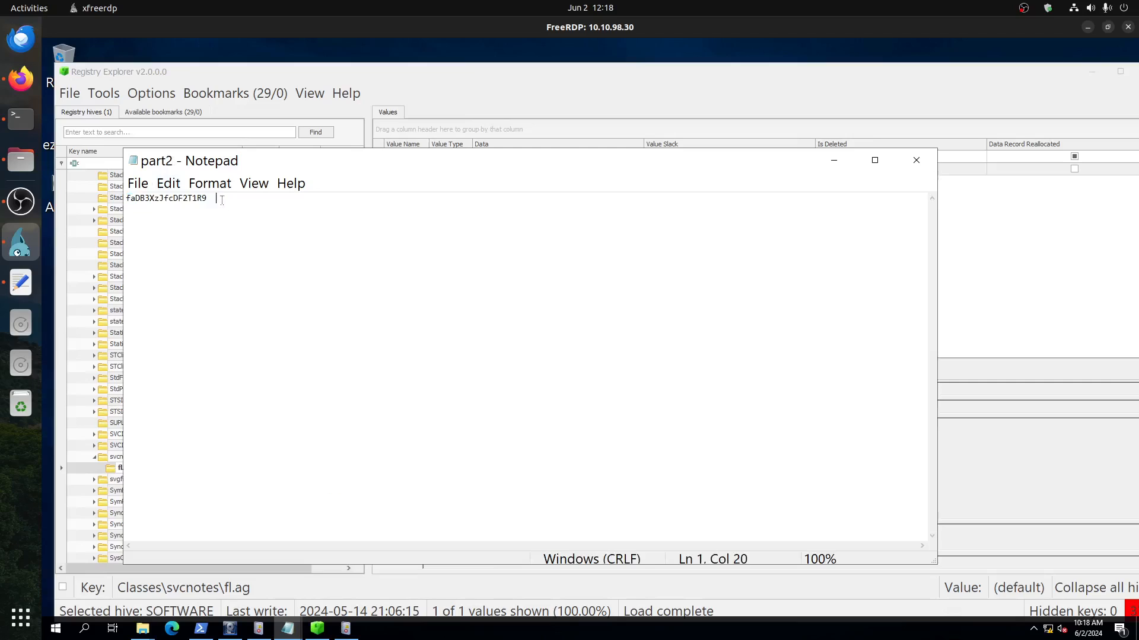
pyautogui.click(127, 199)
pyautogui.write('VEhNezZsNERfeTB1X2t0T3d')
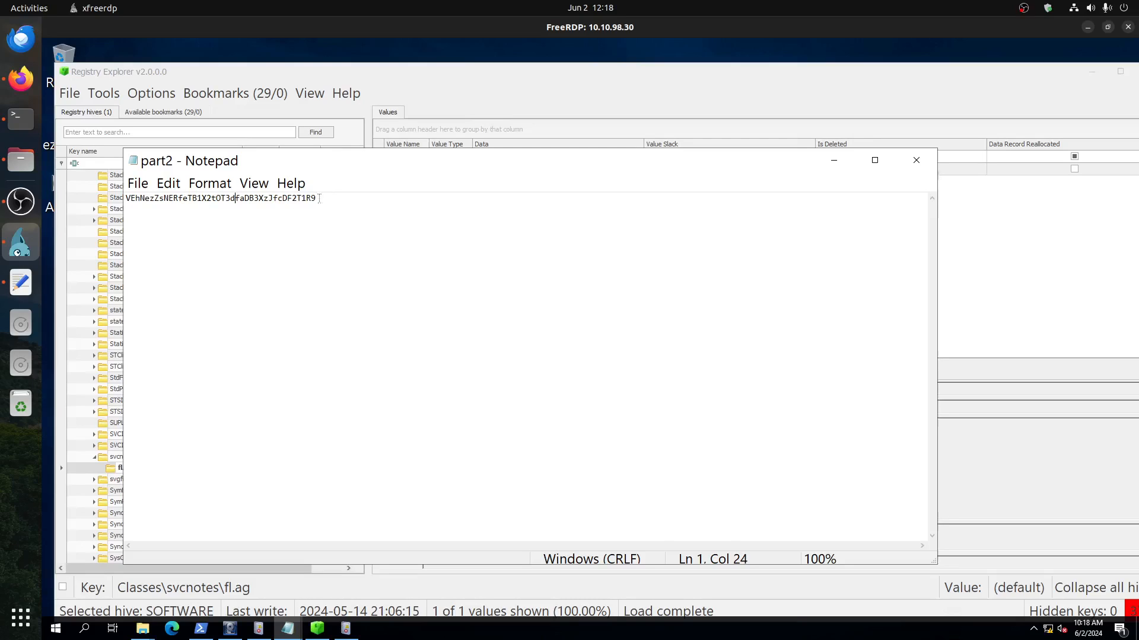
# Step: Note "base64" below the combined string in part2, select the string for review and minimise Notepad
pyautogui.moveTo(319, 198); pyautogui.dragTo(103, 198)
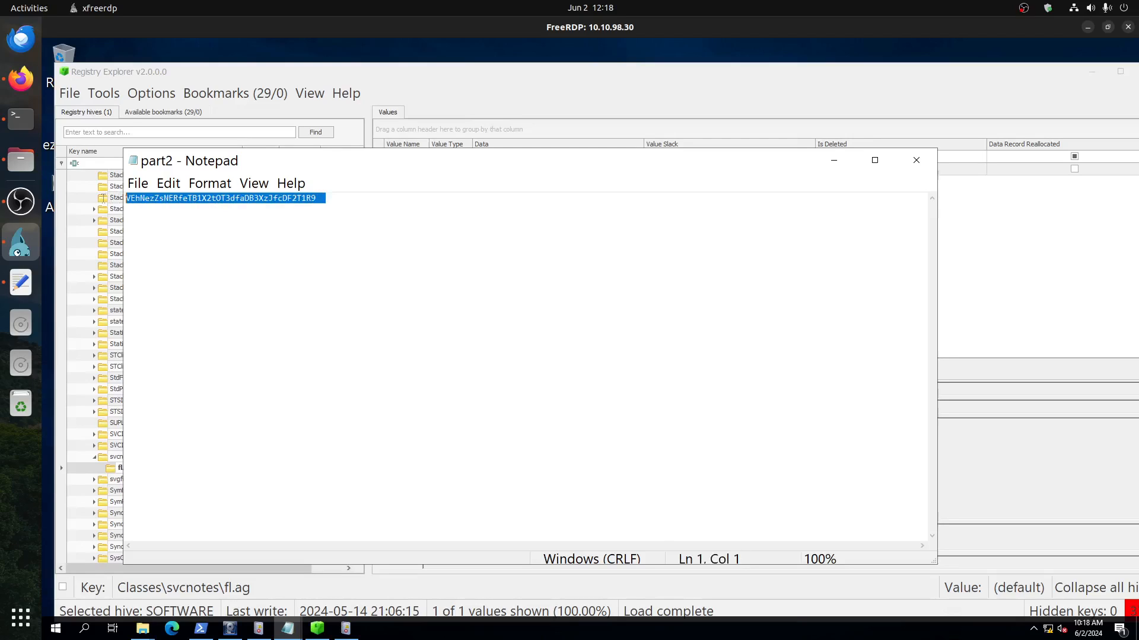
pyautogui.click(351, 202)
pyautogui.press('Return')
pyautogui.write('base')
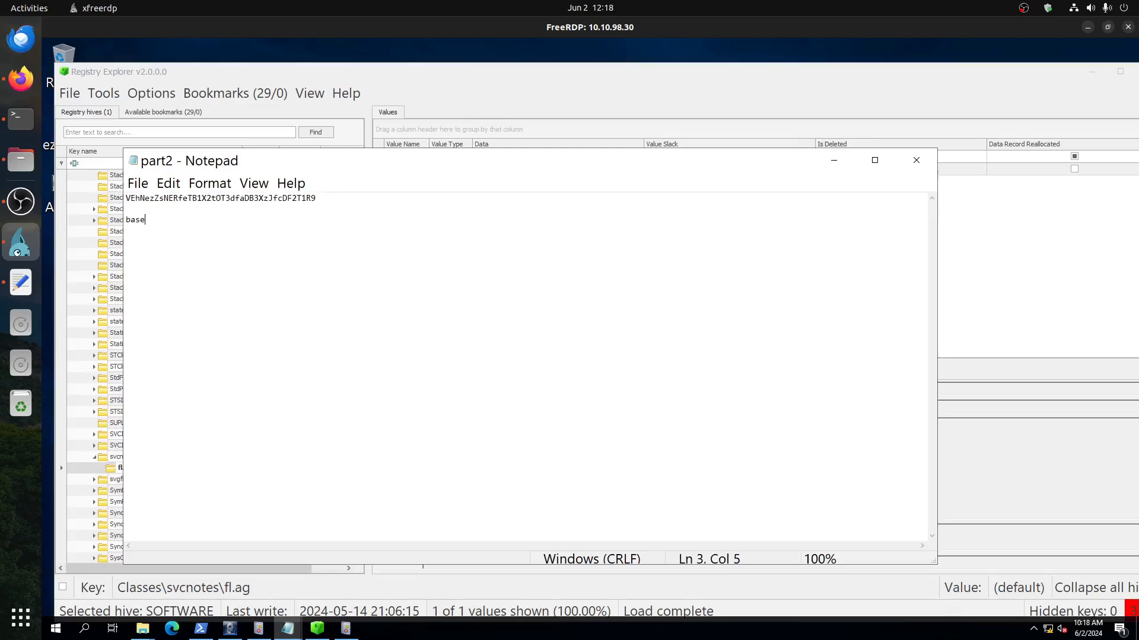
pyautogui.write('64')
pyautogui.moveTo(316, 204); pyautogui.dragTo(111, 198)
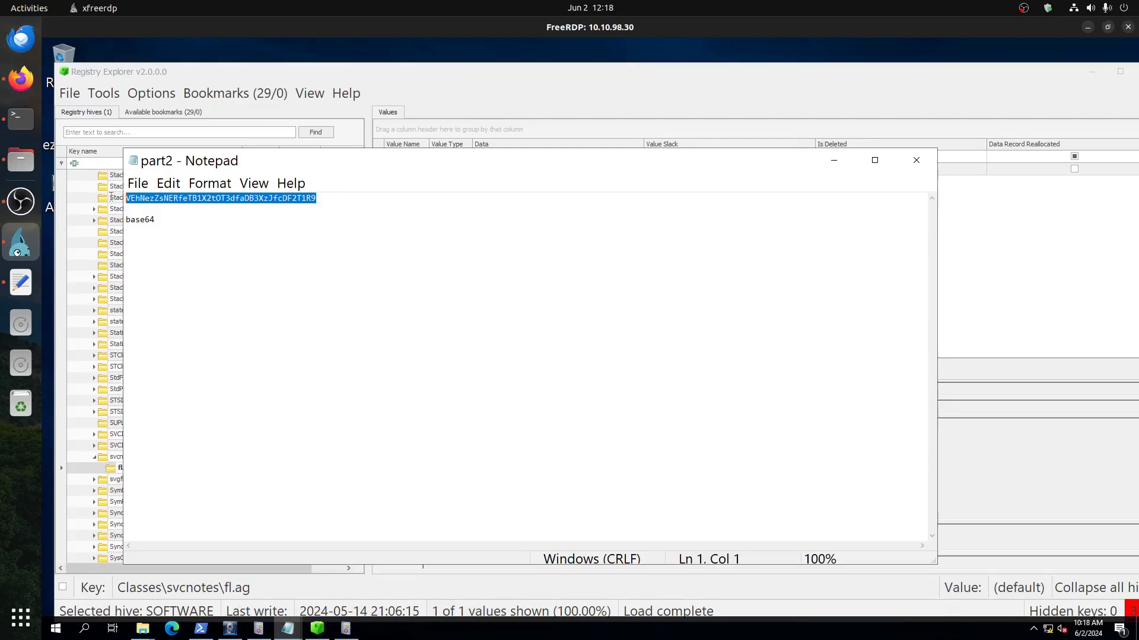
pyautogui.click(160, 198)
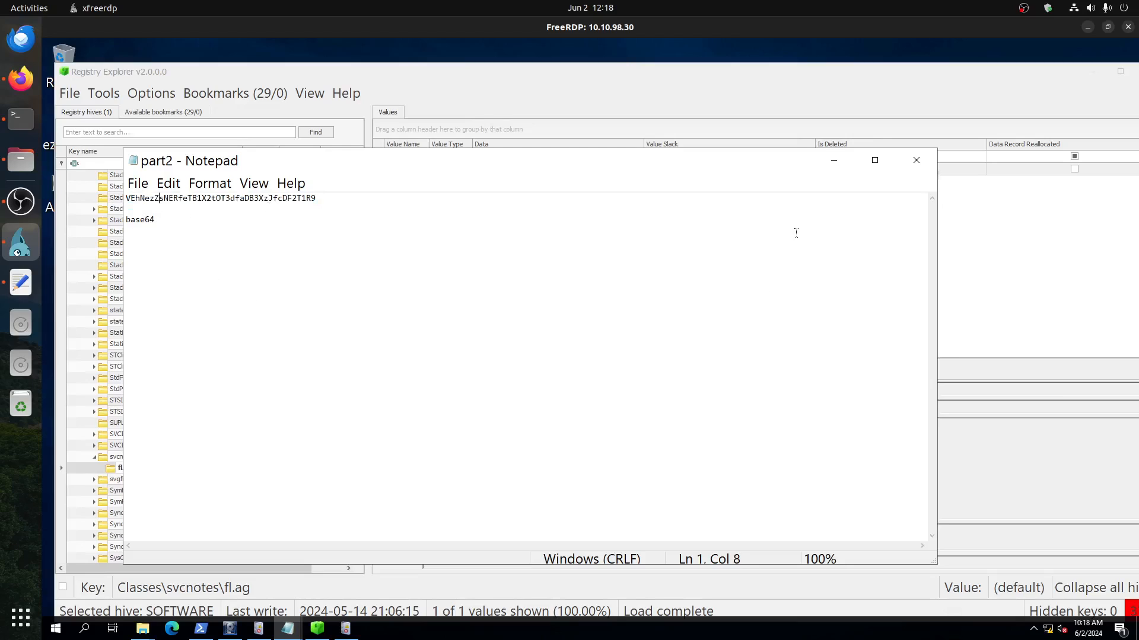
pyautogui.click(834, 163)
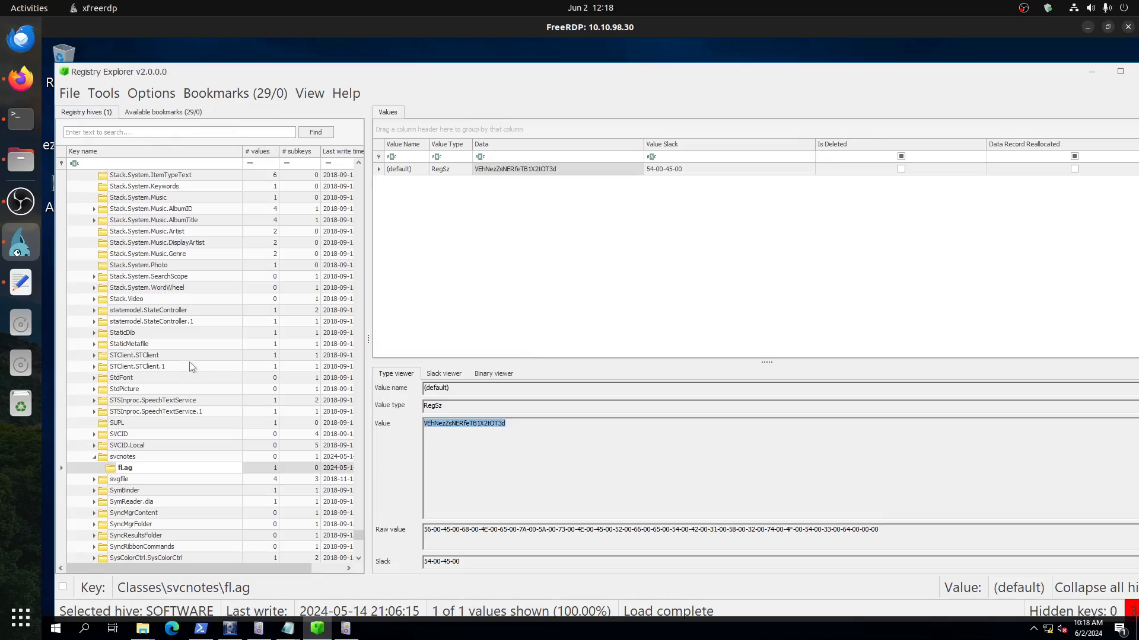
# Step: Search the SOFTWARE hive for Autoconnector.exe once more and close the Find window
pyautogui.click(112, 94)
pyautogui.click(124, 122)
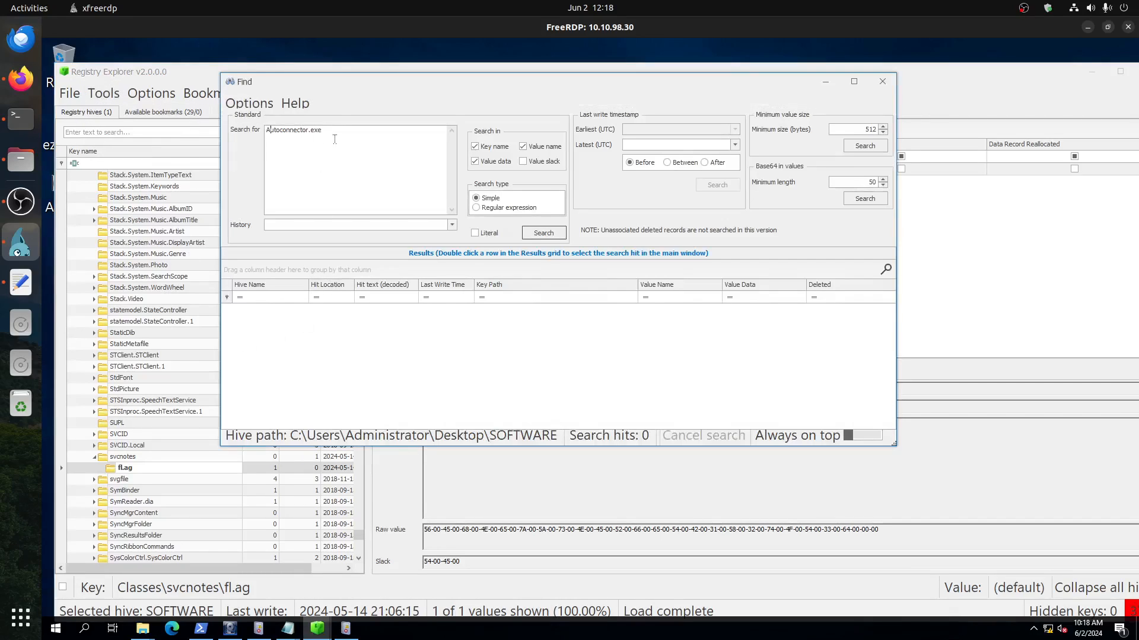
pyautogui.click(537, 233)
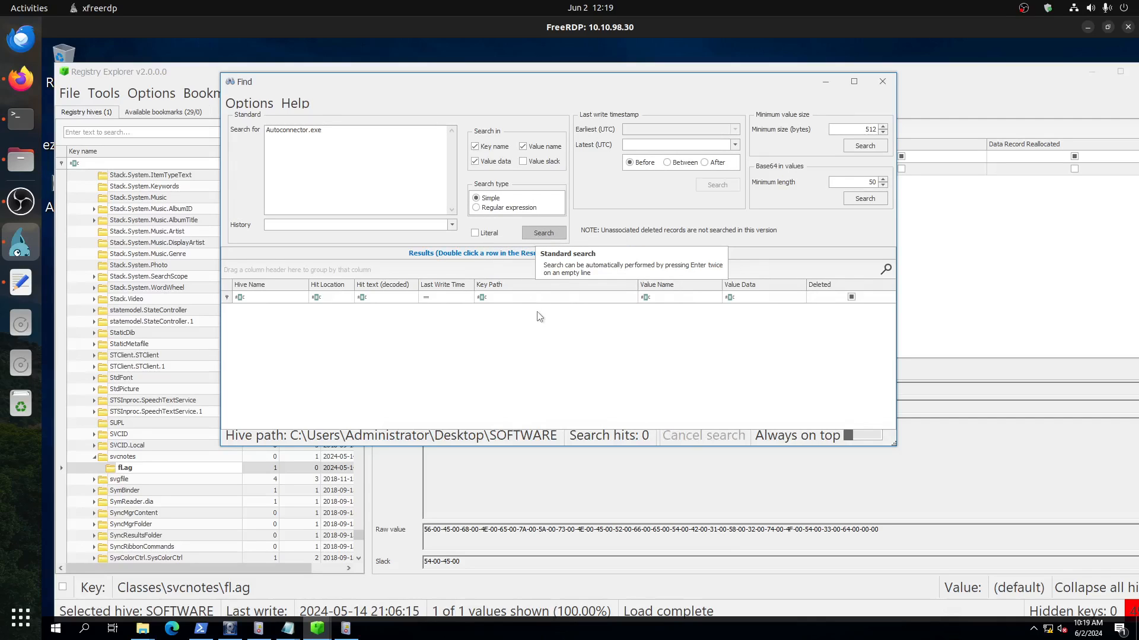
pyautogui.click(885, 82)
# Step: Remove the SOFTWARE hive from Registry Explorer and confirm its removal
pyautogui.scroll(20, 117, 190)
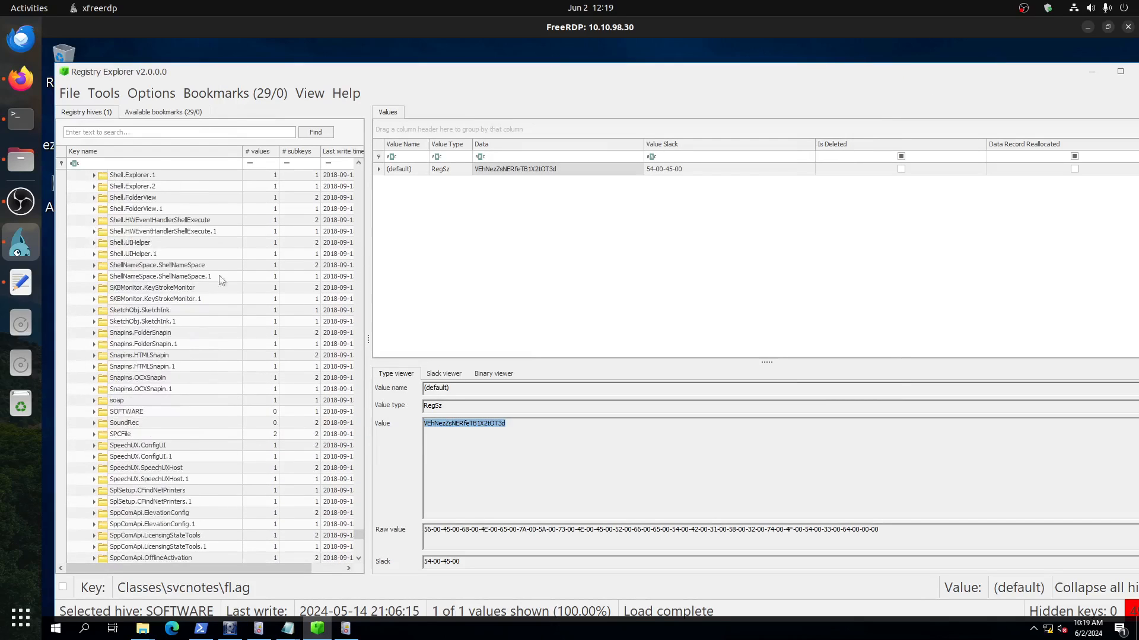
pyautogui.moveTo(359, 535); pyautogui.dragTo(293, 121)
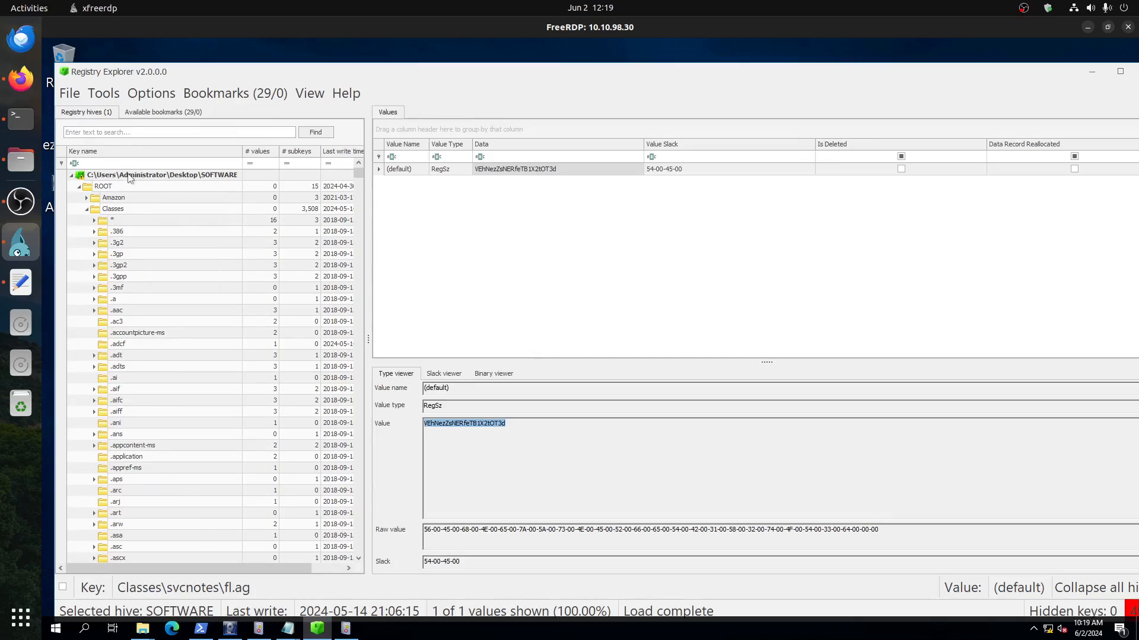
pyautogui.rightClick(129, 176)
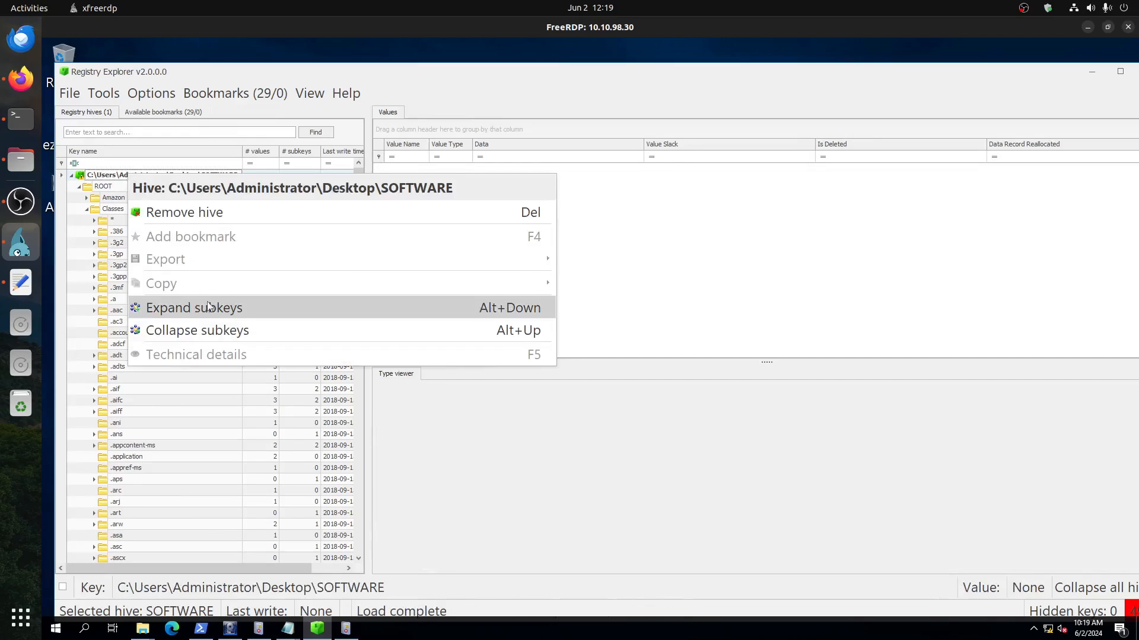
pyautogui.click(230, 217)
pyautogui.click(568, 375)
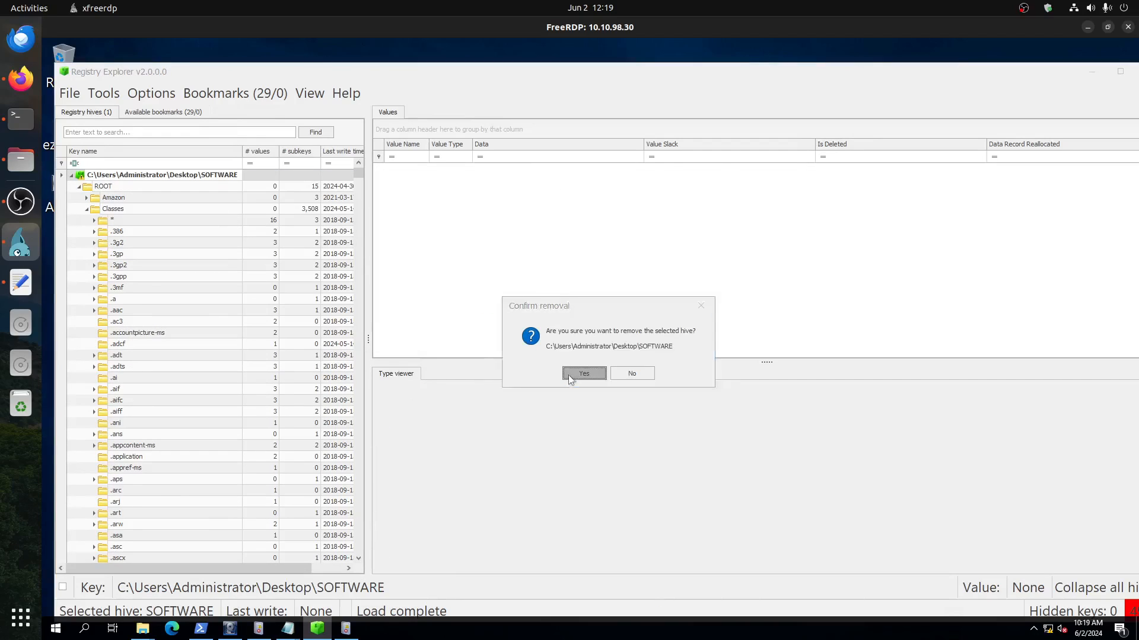
# Step: Switch to FTK Imager, collapse the windows-networking-tools-master folder and list the contents of the root Windows folder
pyautogui.click(231, 628)
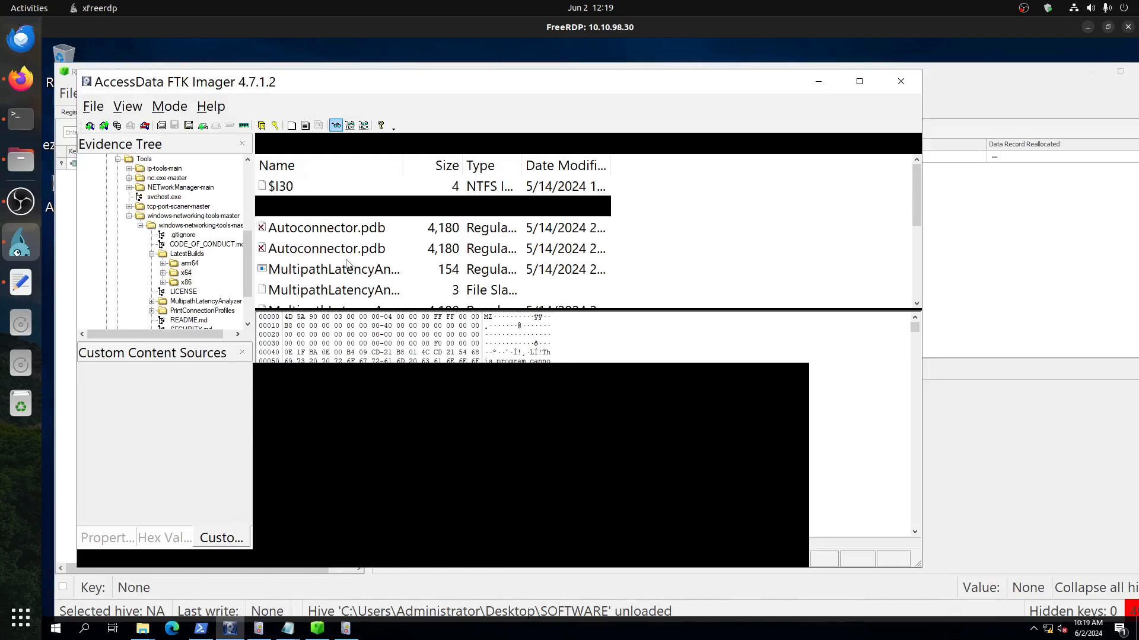
pyautogui.click(129, 216)
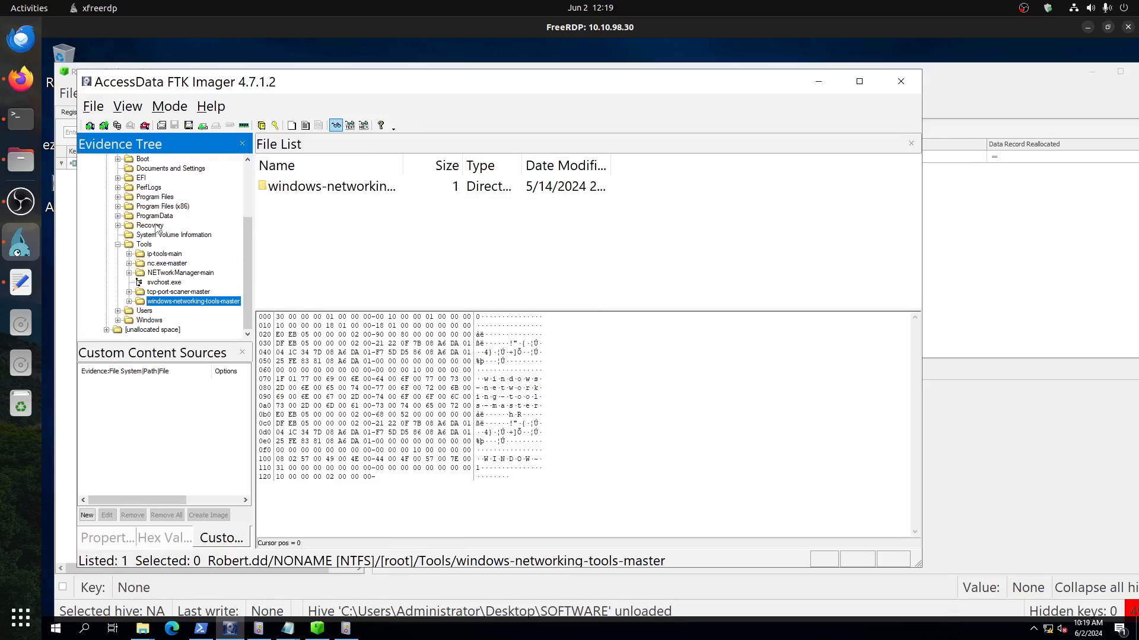
pyautogui.scroll(3, 131, 252)
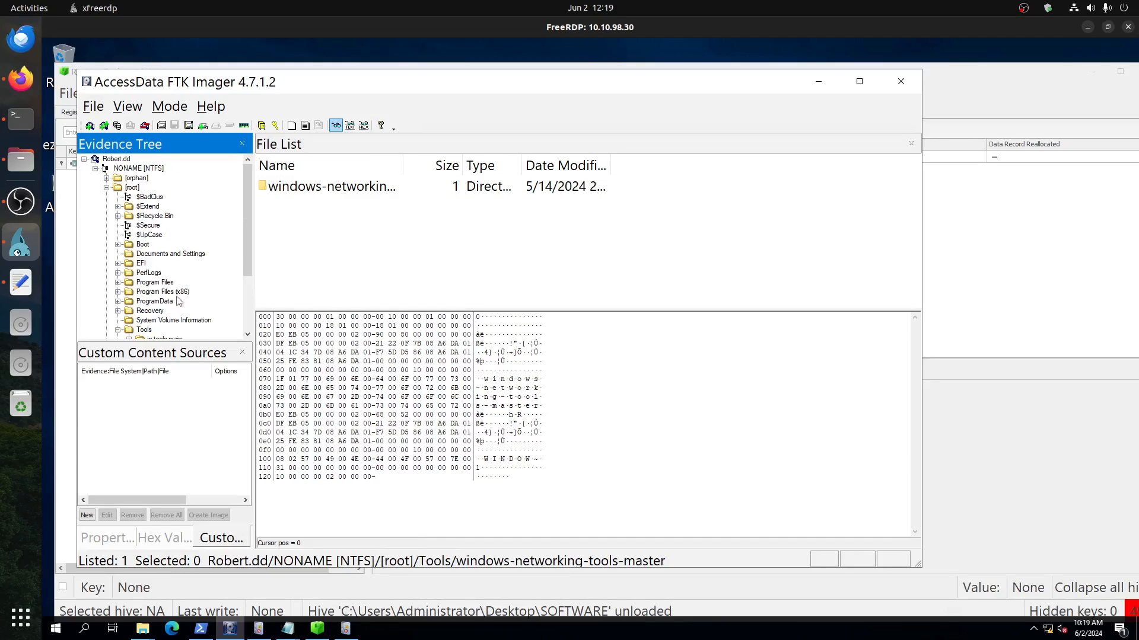
pyautogui.scroll(-3, 178, 298)
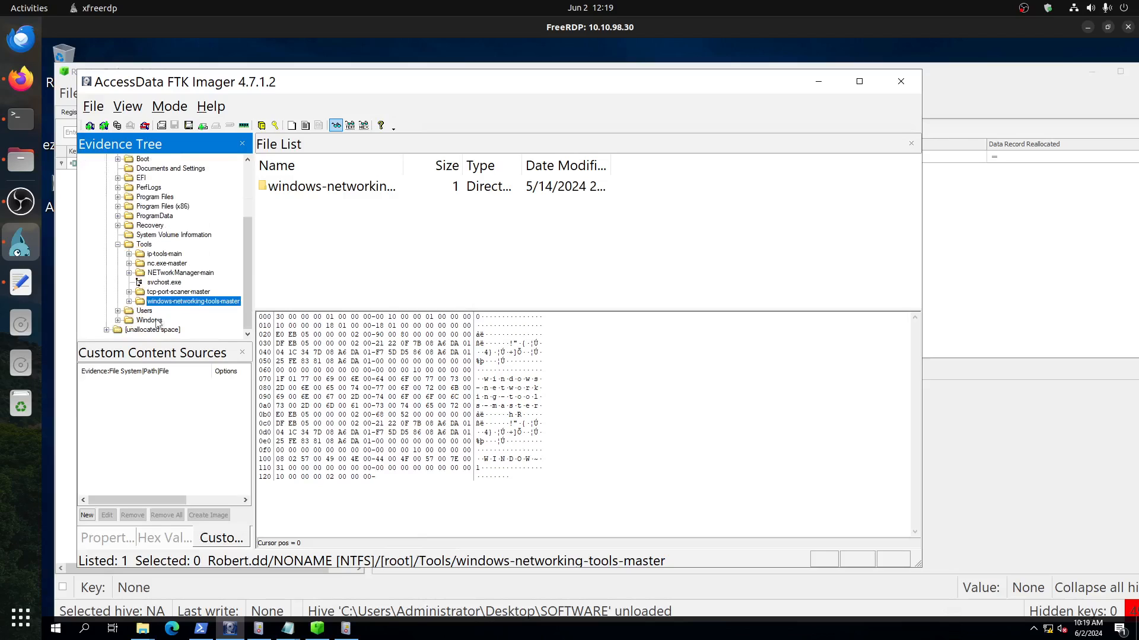
pyautogui.click(156, 320)
# Step: Find the System32 folder within the image's Windows folder and open it
pyautogui.scroll(-8, 373, 277)
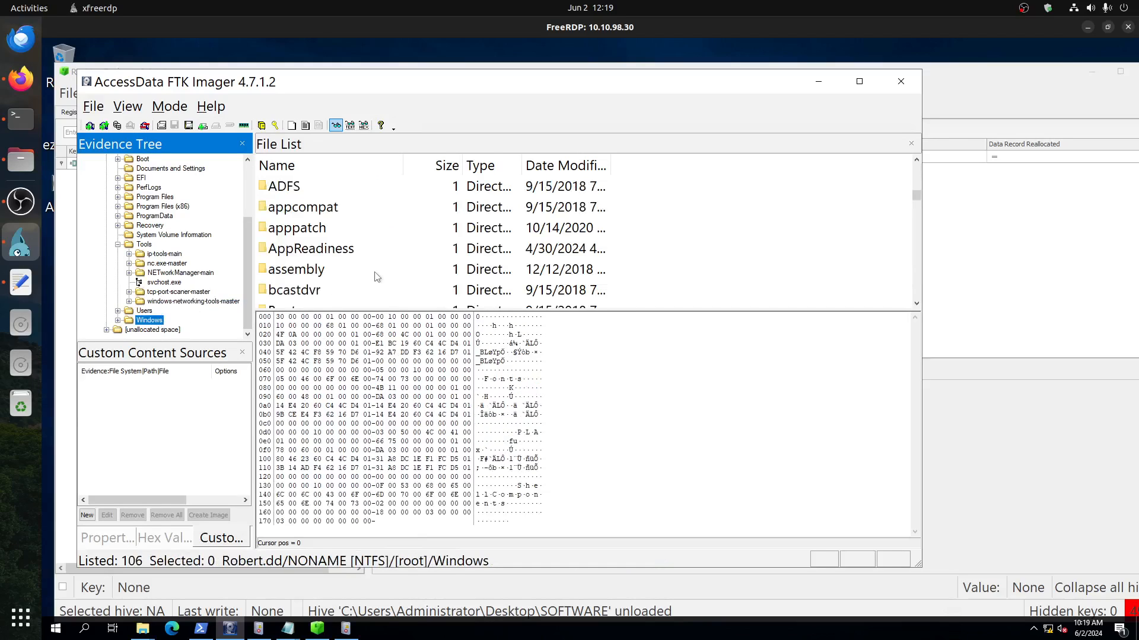
pyautogui.scroll(-5, 374, 276)
pyautogui.scroll(-3, 375, 276)
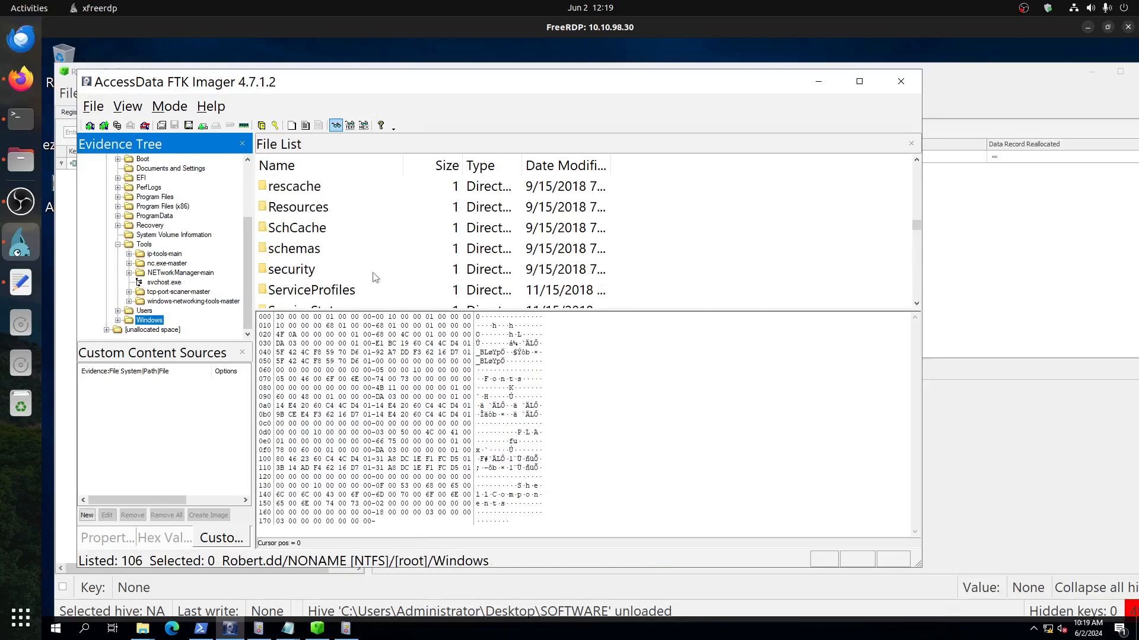
pyautogui.scroll(-6, 375, 277)
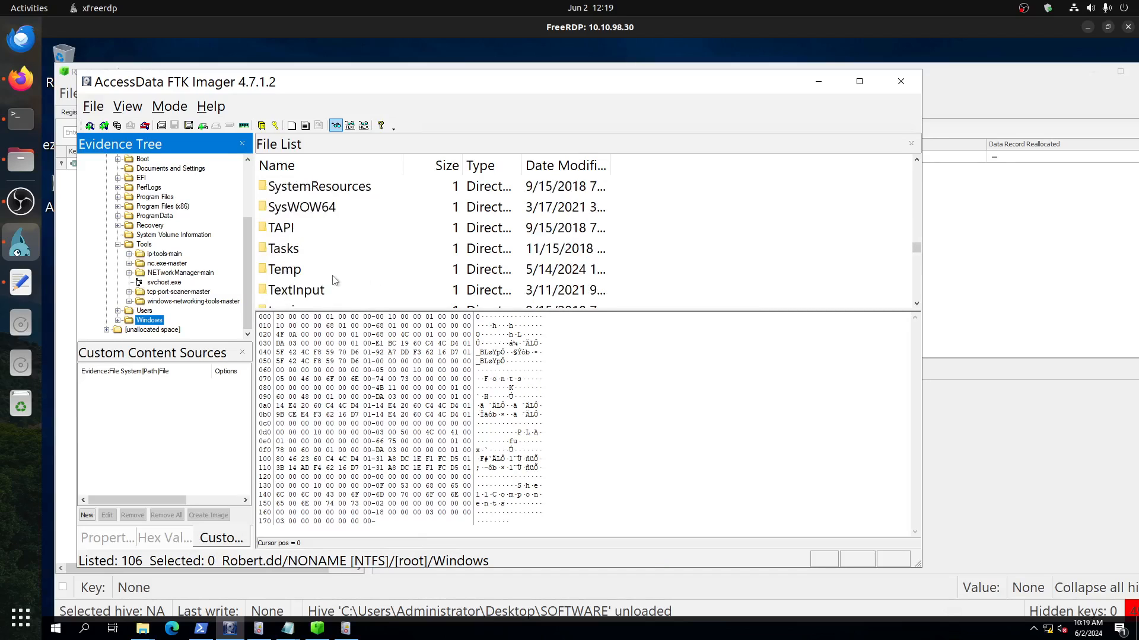
pyautogui.scroll(-6, 333, 279)
pyautogui.scroll(4, 332, 276)
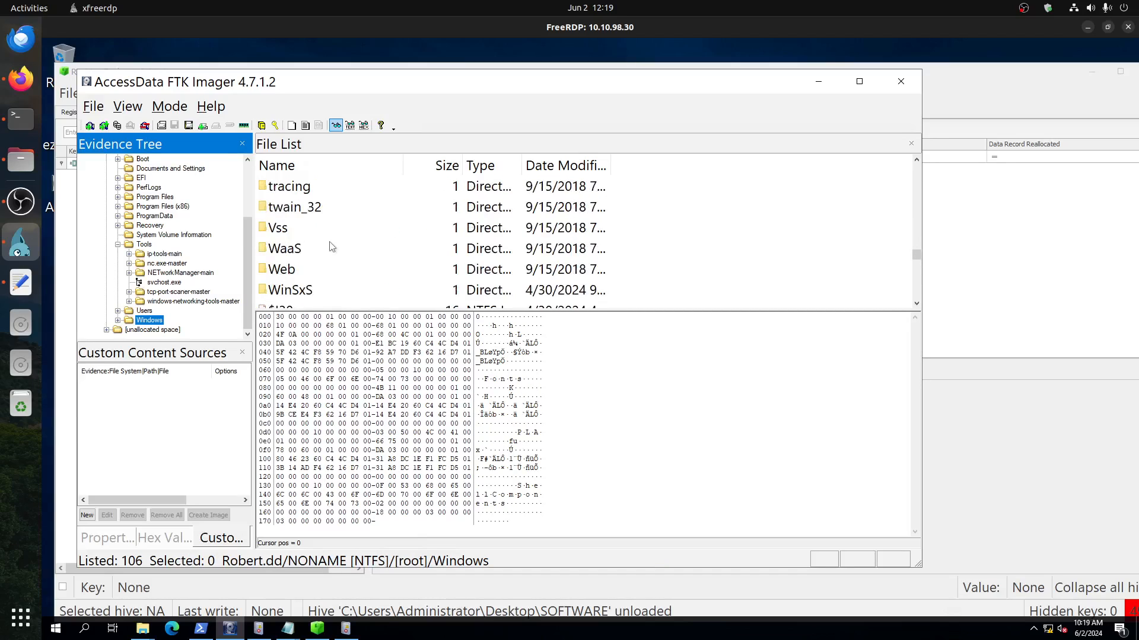
pyautogui.scroll(2, 332, 249)
pyautogui.scroll(1, 348, 231)
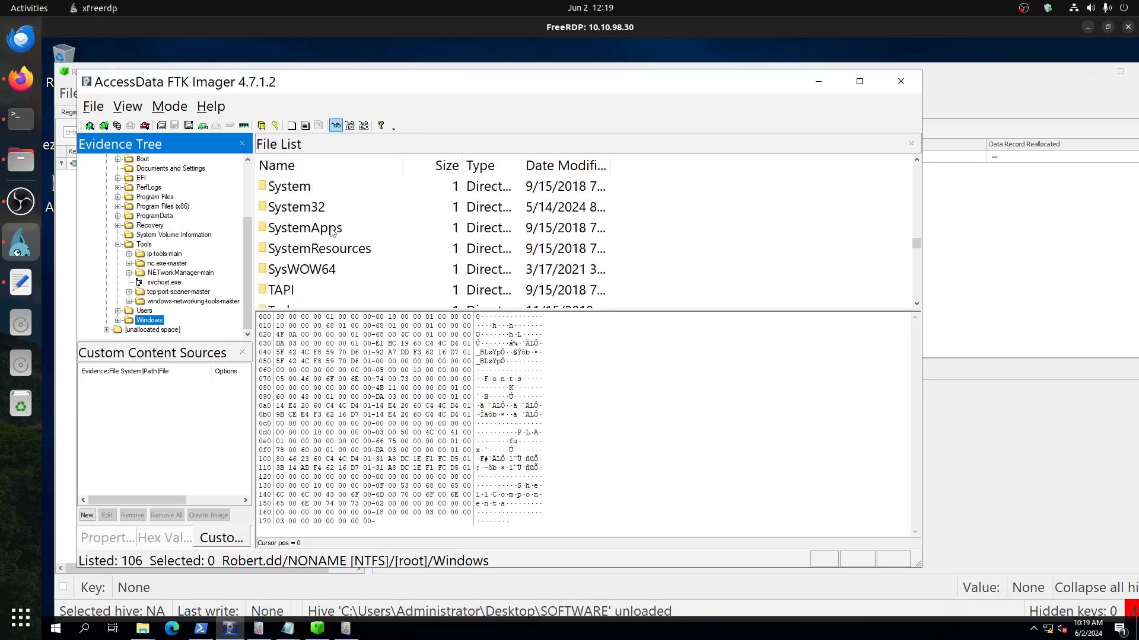
pyautogui.doubleClick(310, 209)
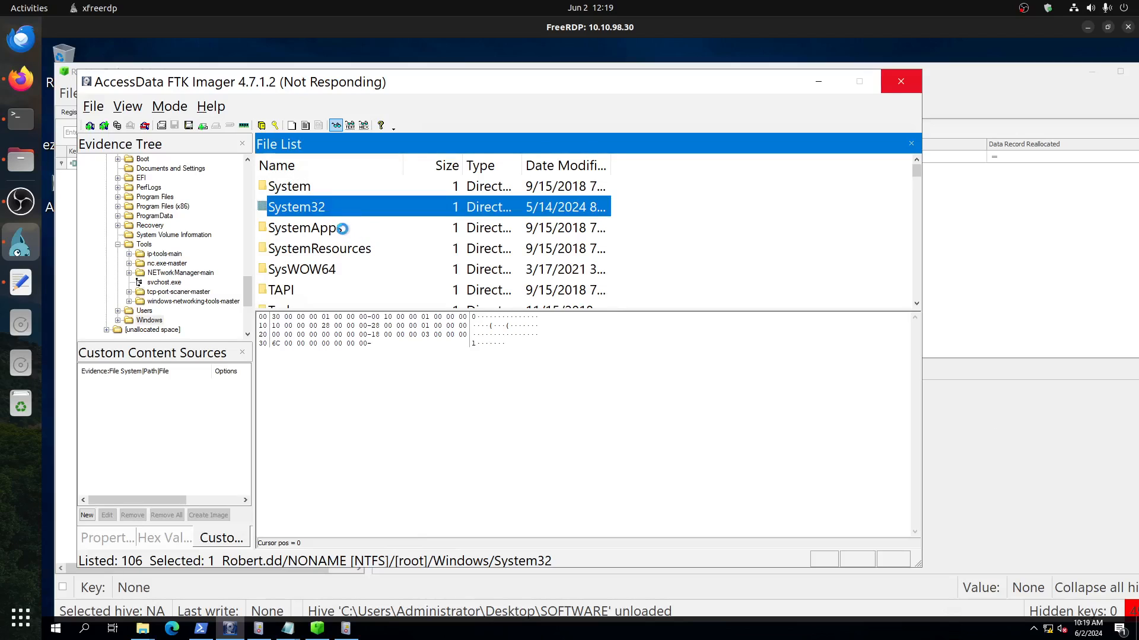
# Step: Switch to Firefox, open the Triage report for Autoconnector.exe, accept its privacy notice and expand the Downloads section
pyautogui.click(29, 92)
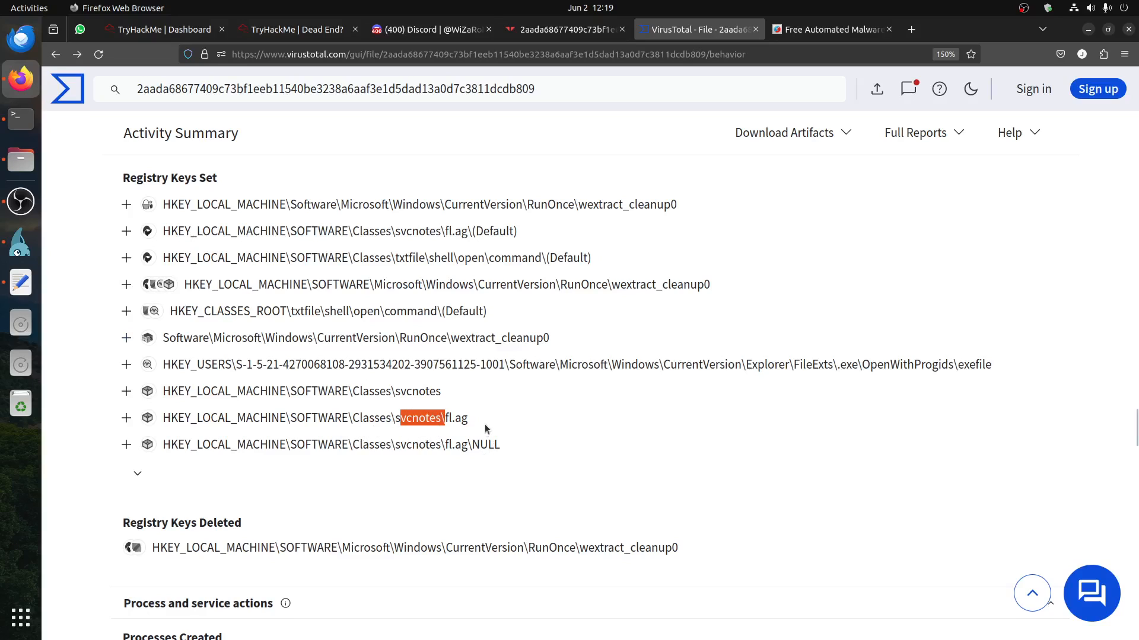
pyautogui.click(536, 31)
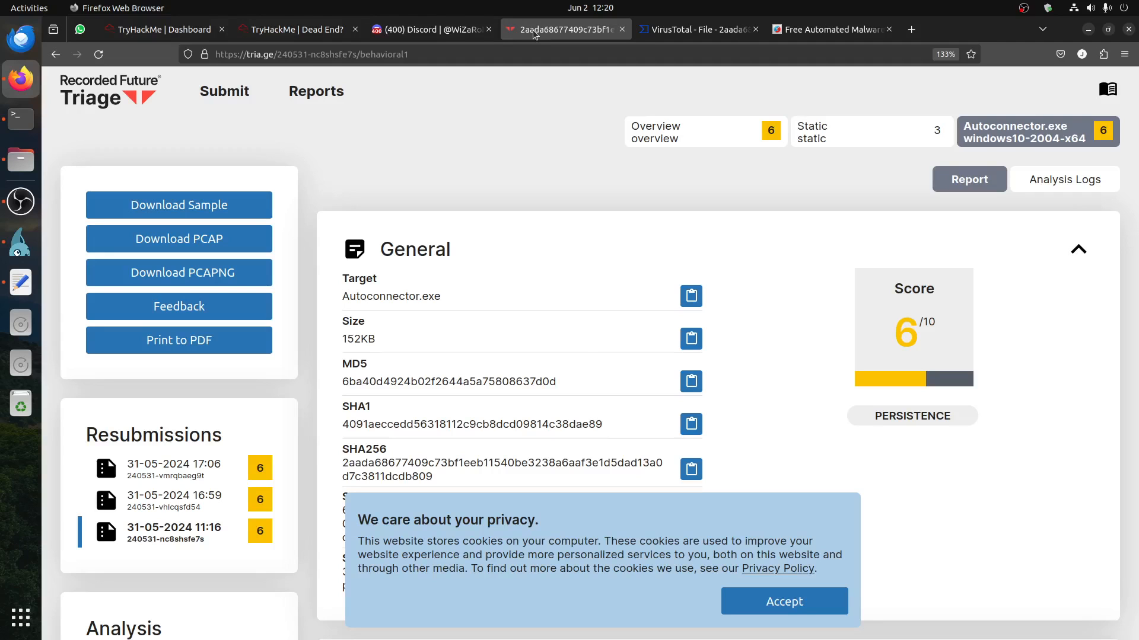
pyautogui.scroll(-7, 579, 341)
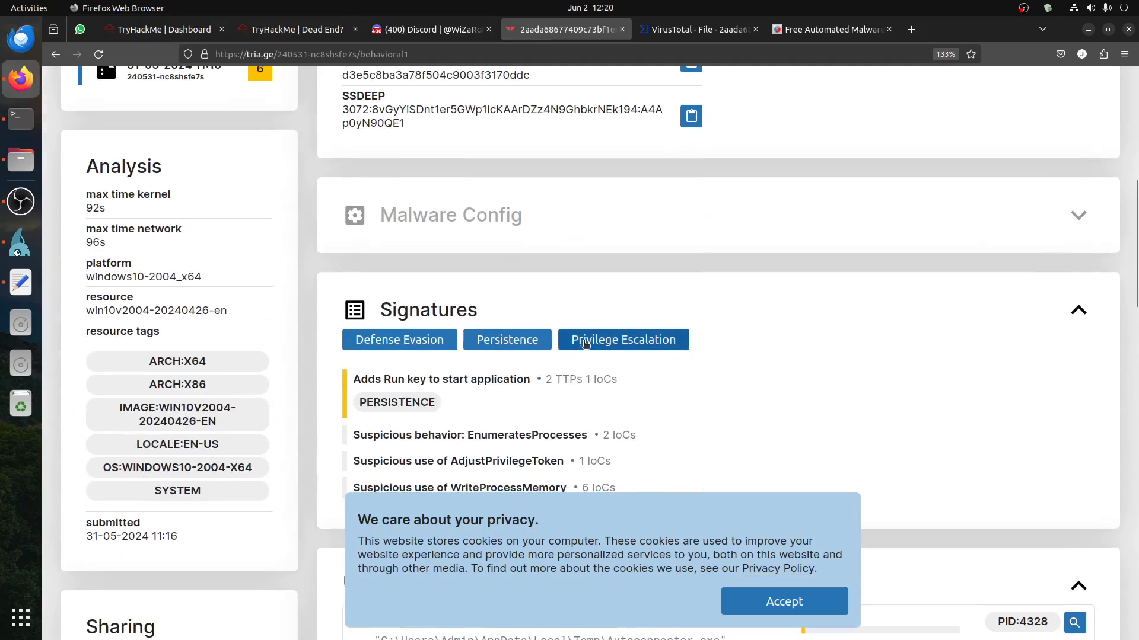
pyautogui.click(807, 612)
pyautogui.scroll(-20, 766, 490)
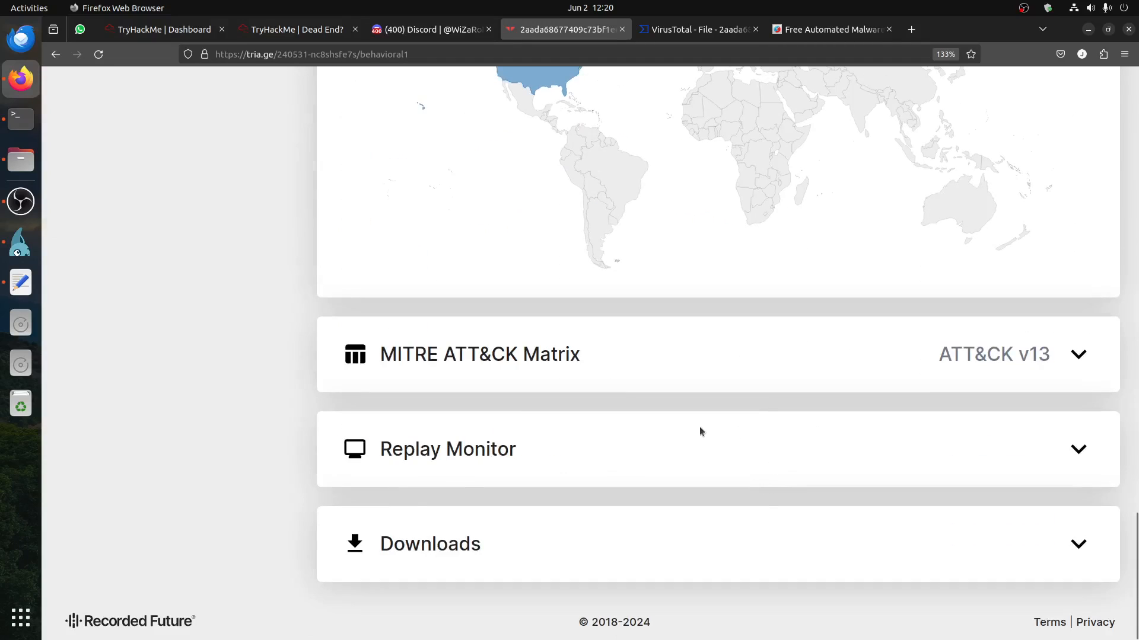
pyautogui.click(419, 539)
pyautogui.scroll(-1, 902, 452)
pyautogui.scroll(5, 902, 453)
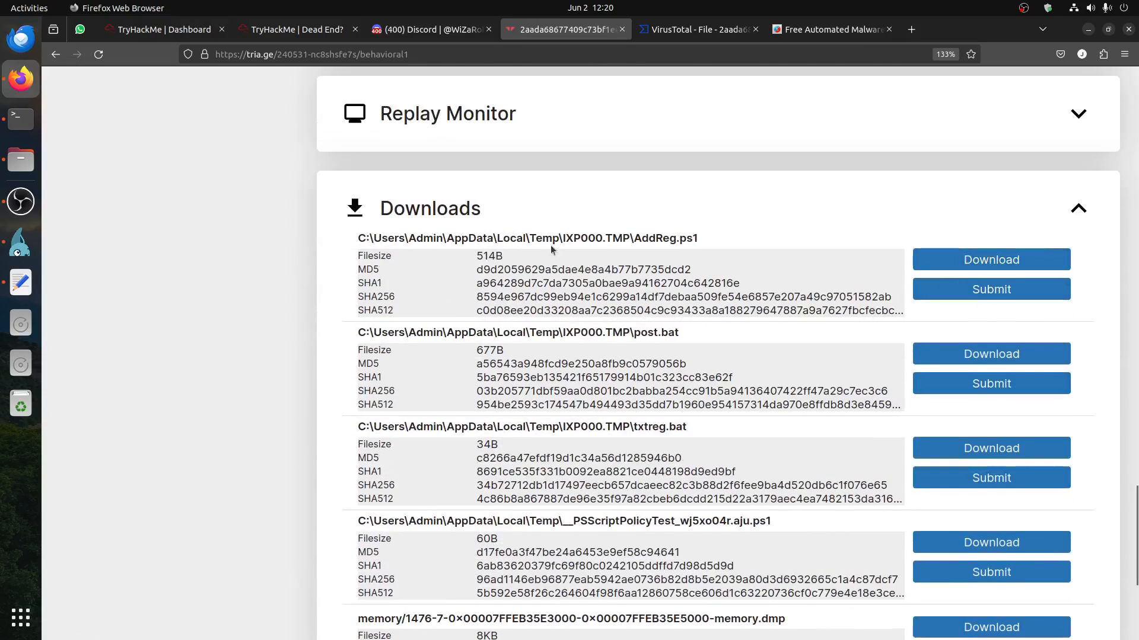
# Step: Open AddReg.ps1 from the DeadEnd/a folder in Text Editor
pyautogui.click(21, 160)
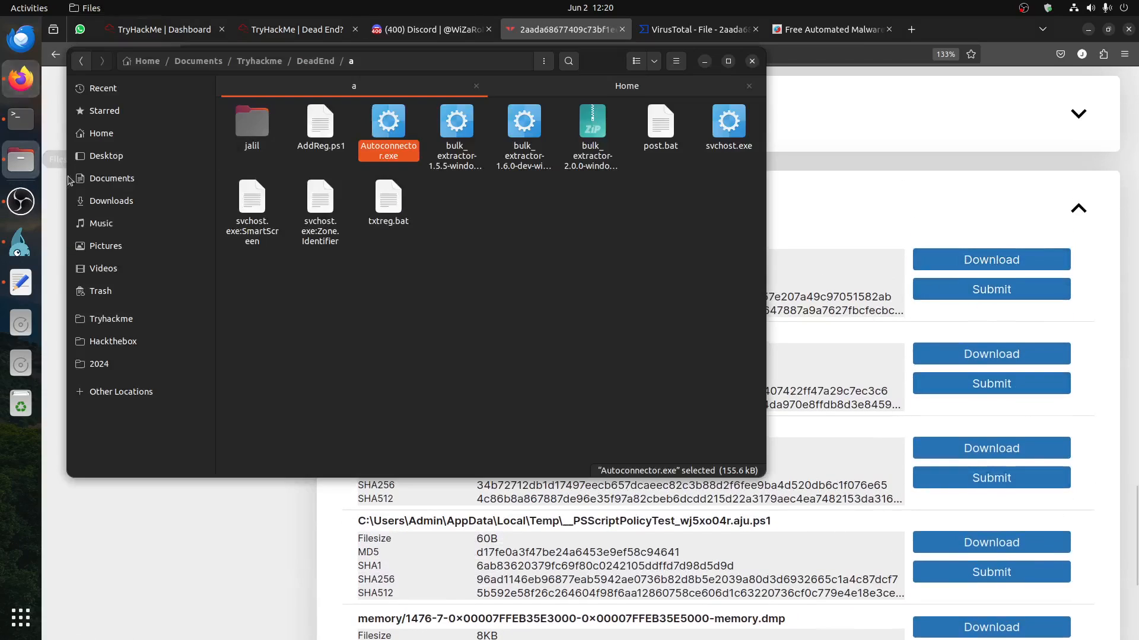
pyautogui.rightClick(324, 153)
pyautogui.click(362, 158)
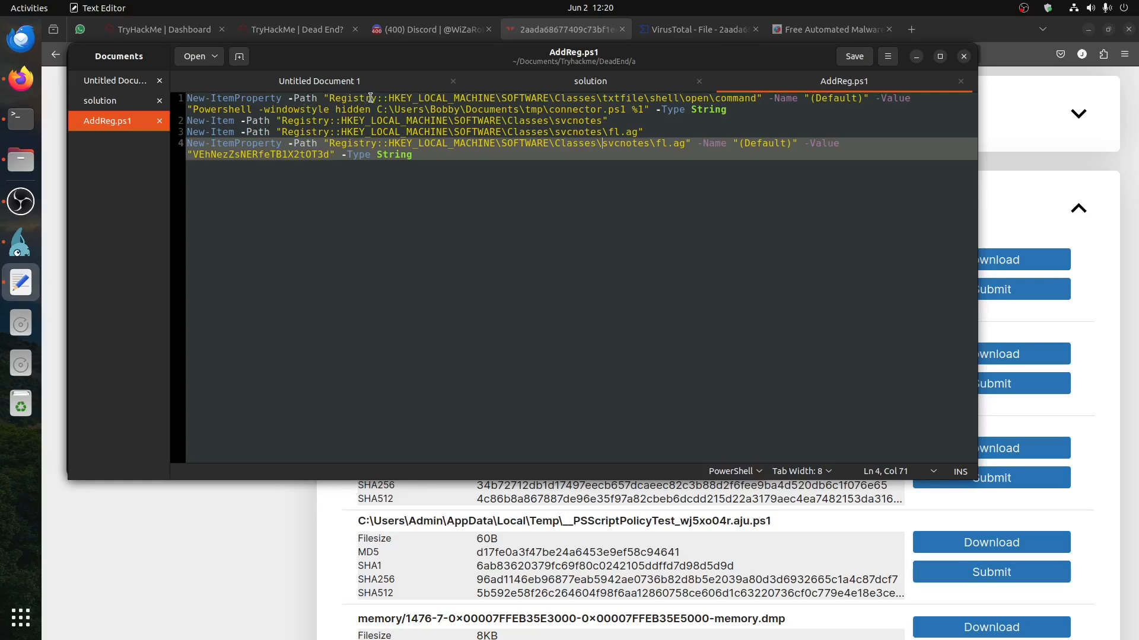
# Step: Examine the txtfile\shell\open\command path, the connector.ps1 path and the svcnotes\fl.ag registry path in AddReg.ps1
pyautogui.moveTo(760, 98); pyautogui.dragTo(290, 94)
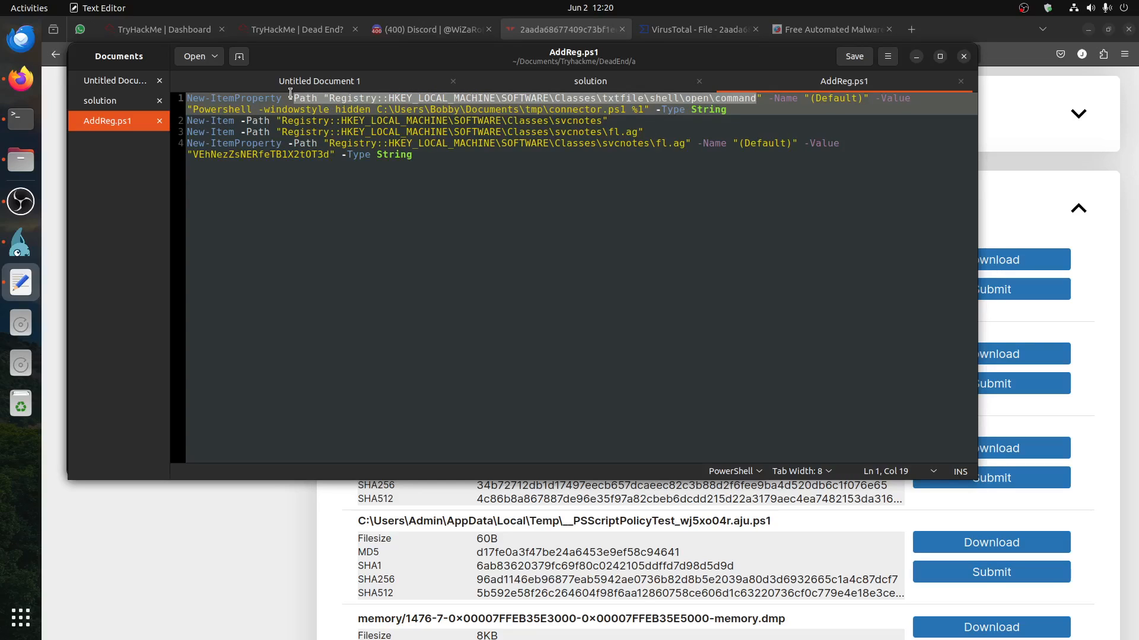
pyautogui.click(301, 106)
pyautogui.moveTo(626, 110); pyautogui.dragTo(391, 108)
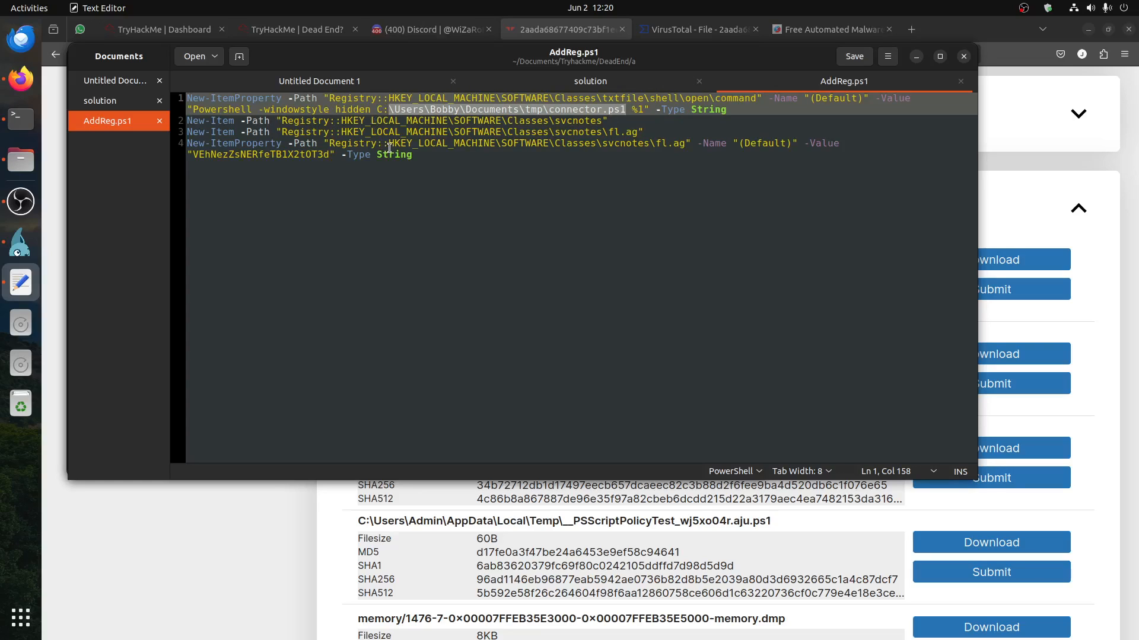
pyautogui.moveTo(685, 143); pyautogui.dragTo(324, 144)
pyautogui.click(855, 142)
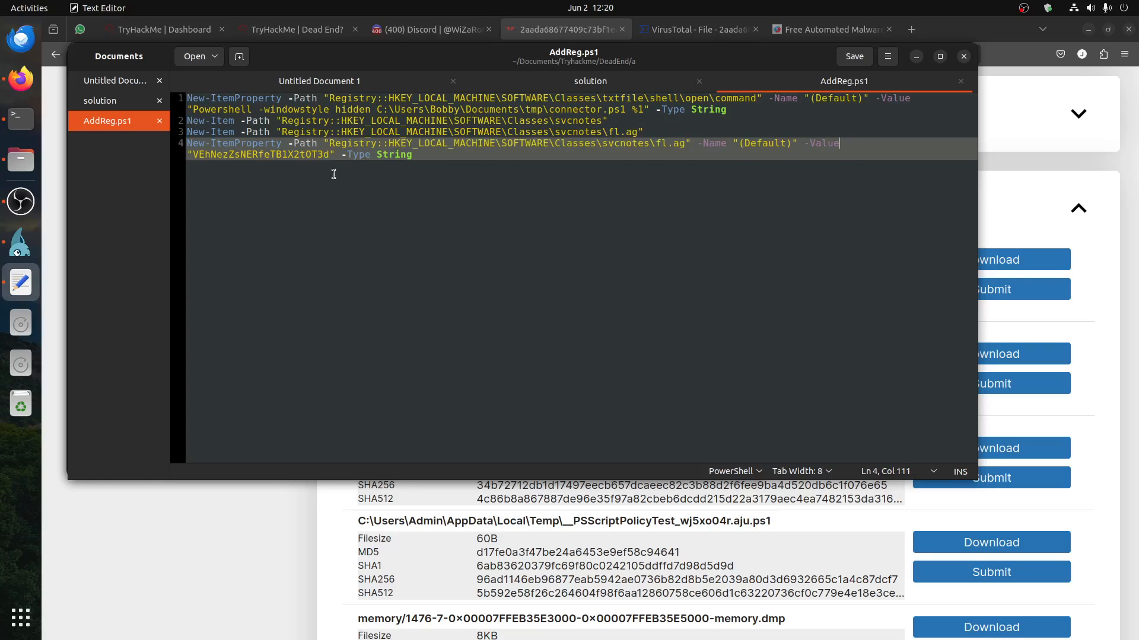
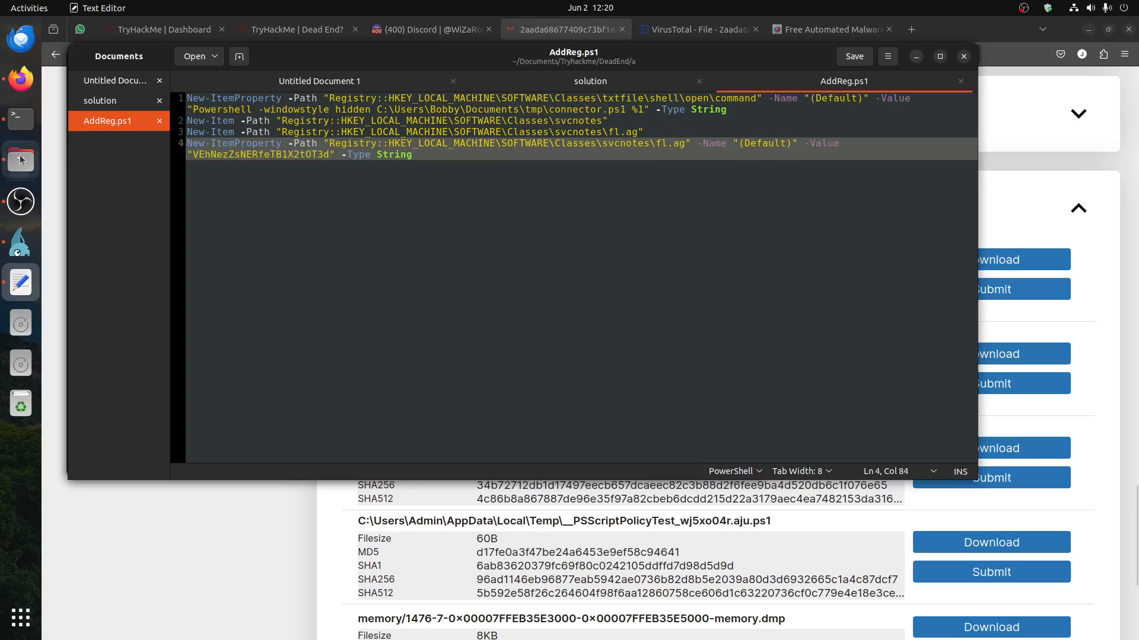
# Step: Open post.bat from the DeadEnd/a folder in Text Editor
pyautogui.click(20, 160)
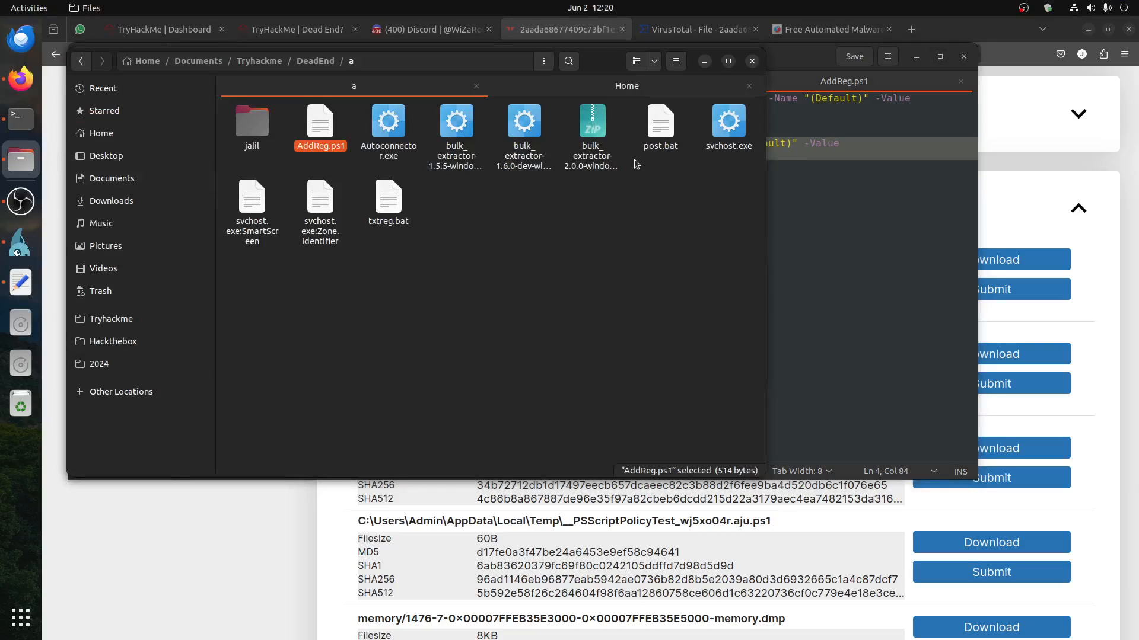
pyautogui.rightClick(667, 147)
pyautogui.click(704, 143)
pyautogui.rightClick(658, 142)
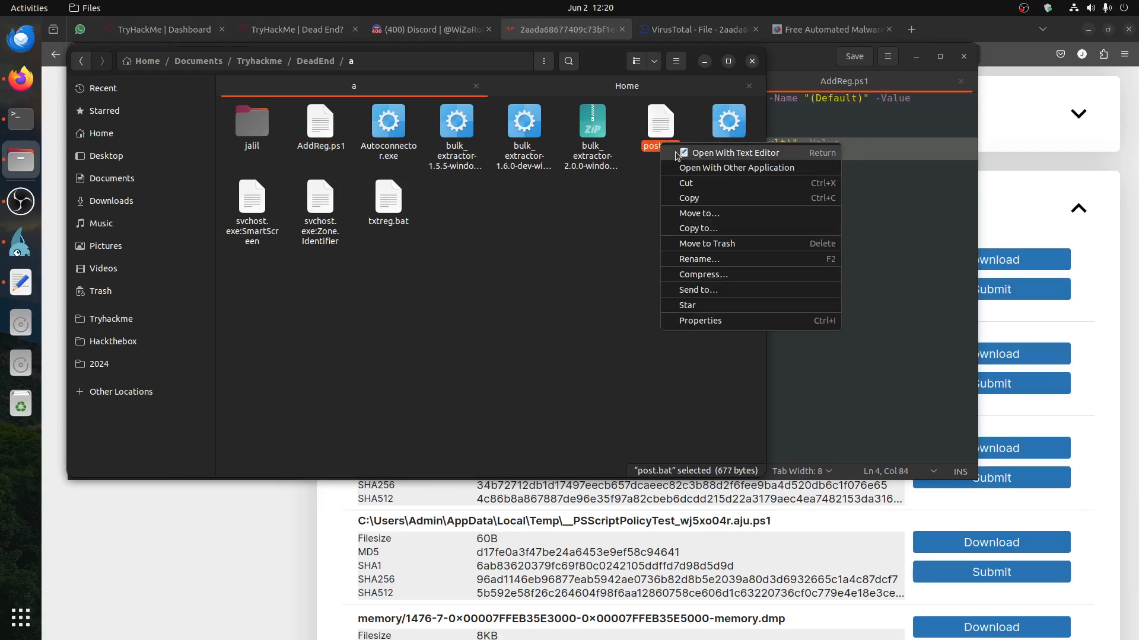
pyautogui.click(677, 152)
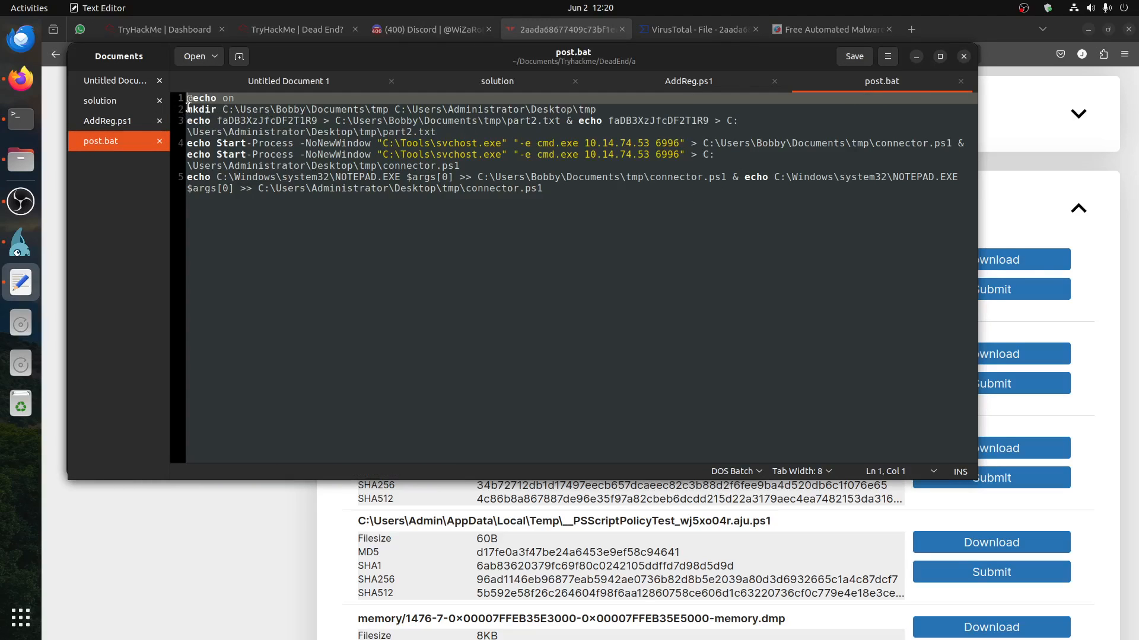
# Step: Examine the mkdir command and the echo commands that write part2.txt in post.bat
pyautogui.moveTo(186, 110); pyautogui.dragTo(220, 110)
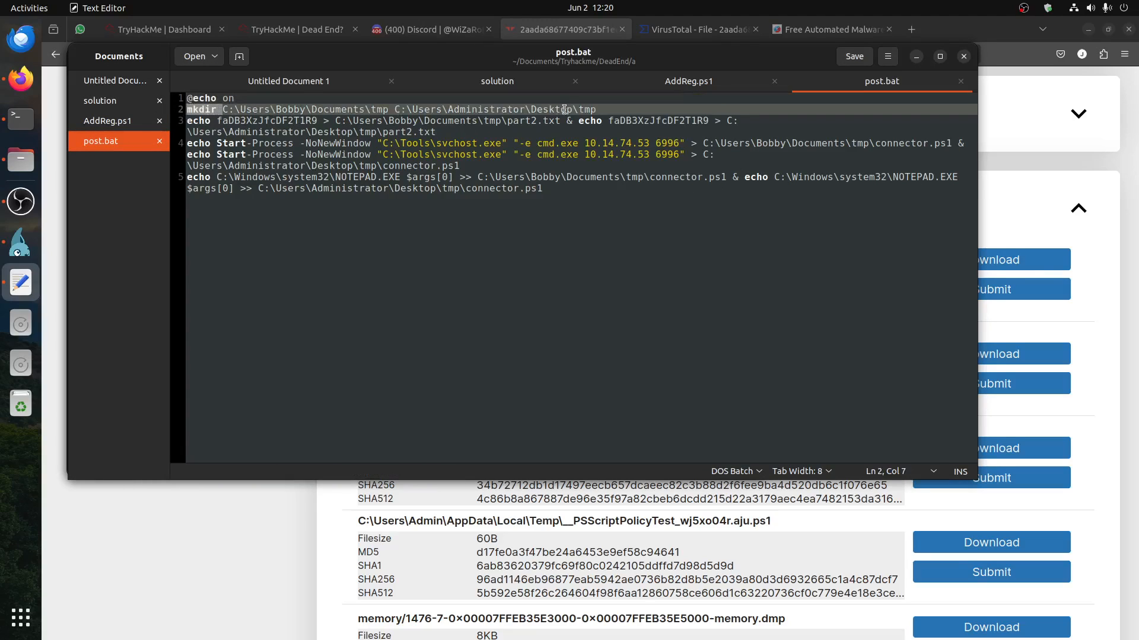
pyautogui.moveTo(532, 109); pyautogui.dragTo(377, 109)
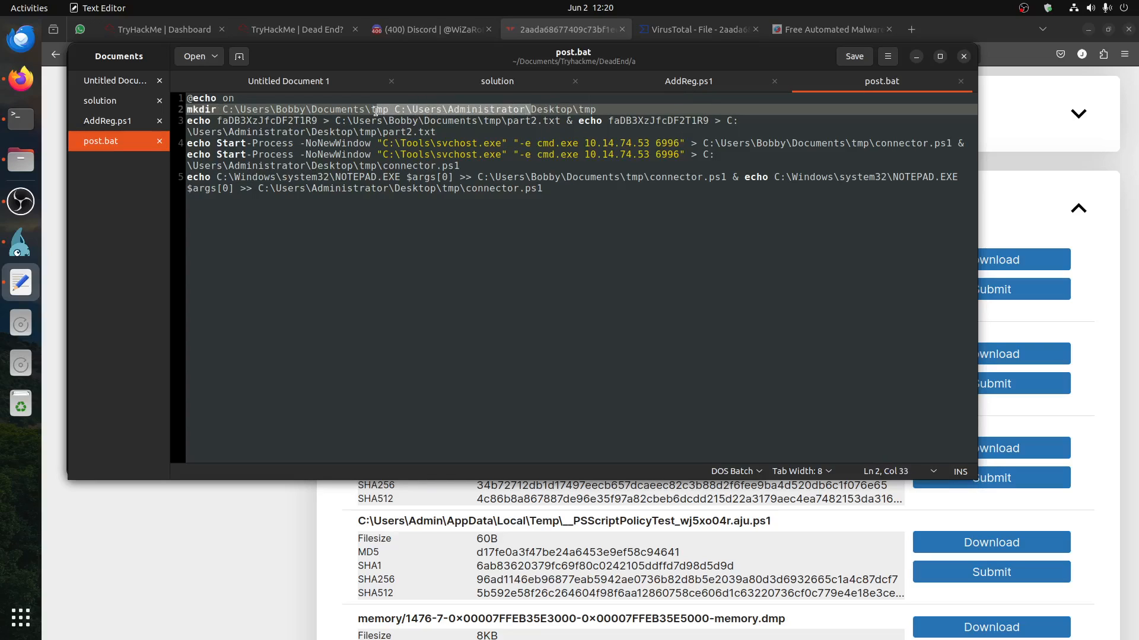
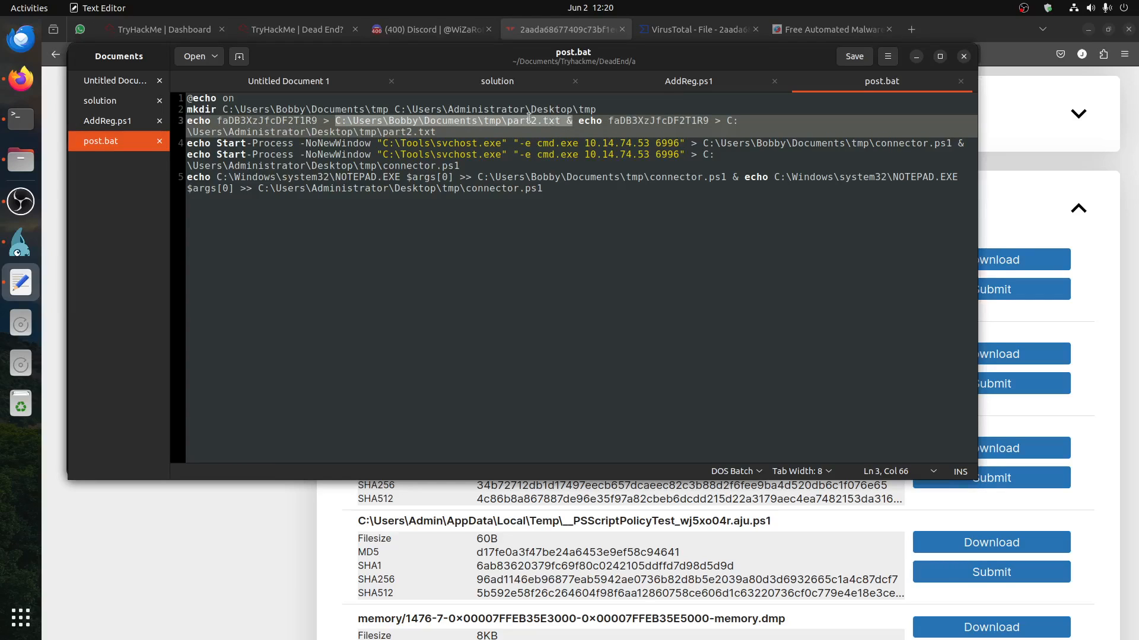
pyautogui.click(540, 121)
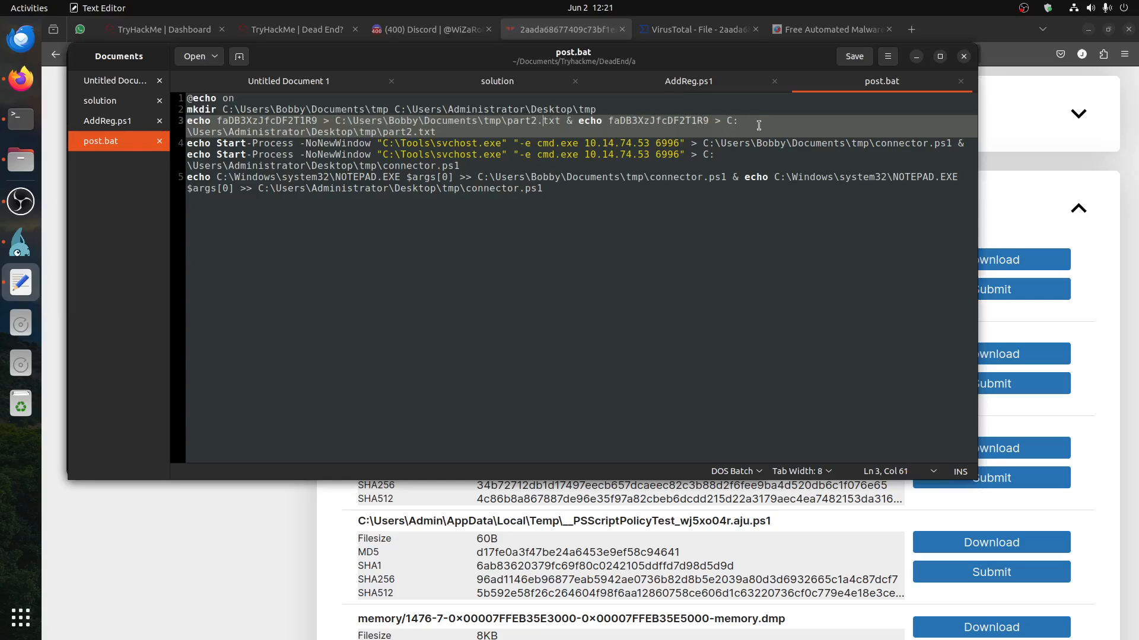
pyautogui.moveTo(758, 125); pyautogui.dragTo(189, 126)
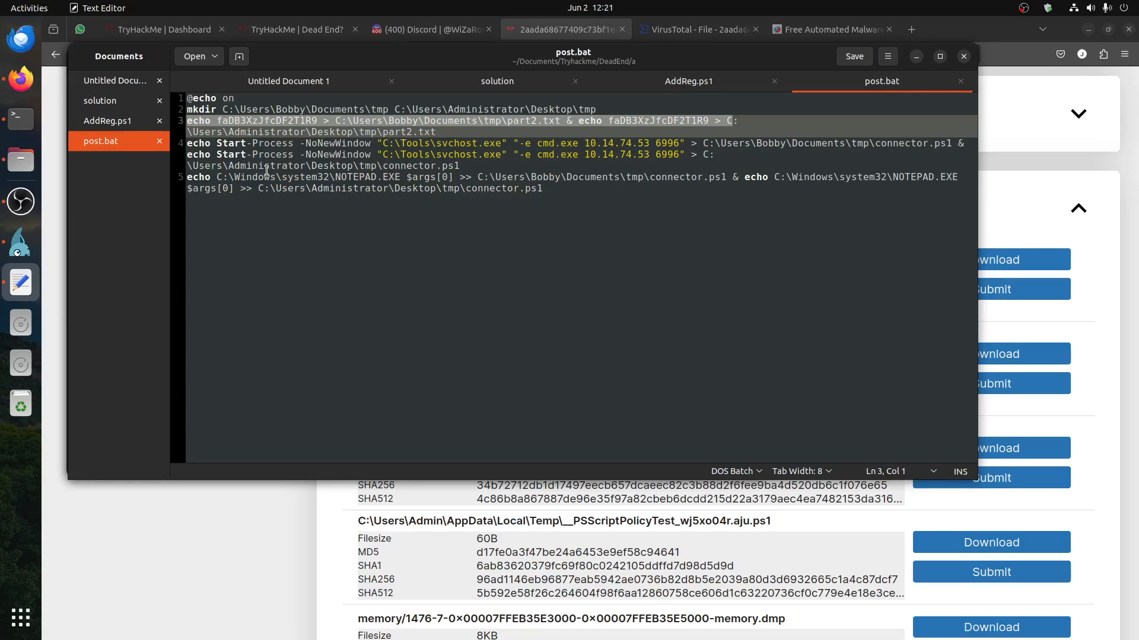
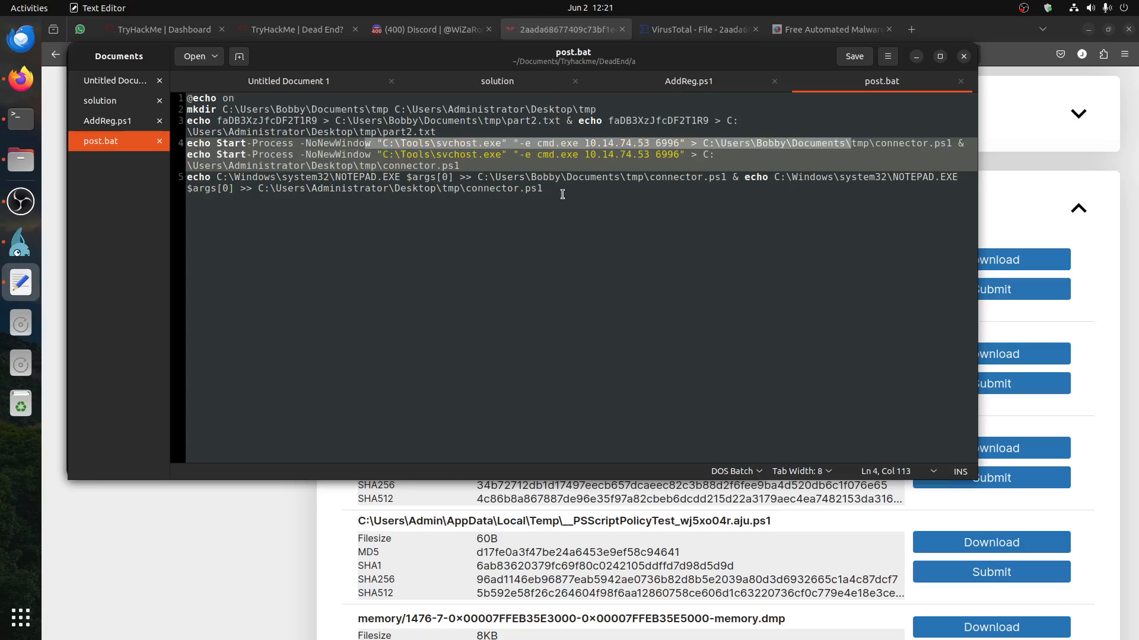
# Step: Return to Firefox, review the Triage report's dropped files and browse the Hybrid Analysis report's indicators
pyautogui.click(420, 510)
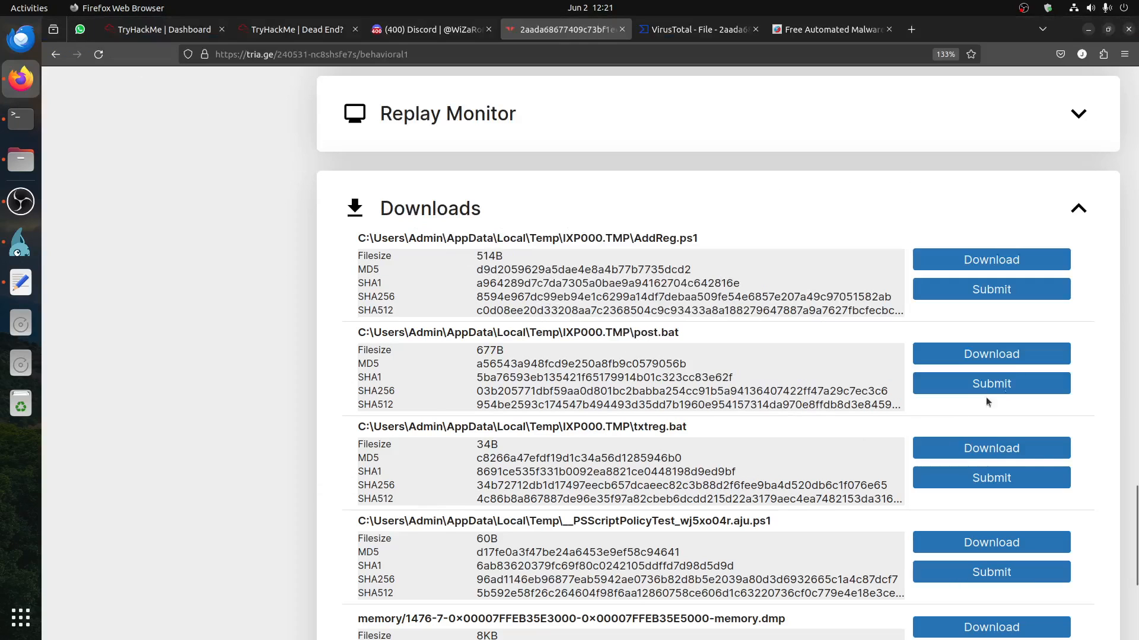
pyautogui.click(663, 31)
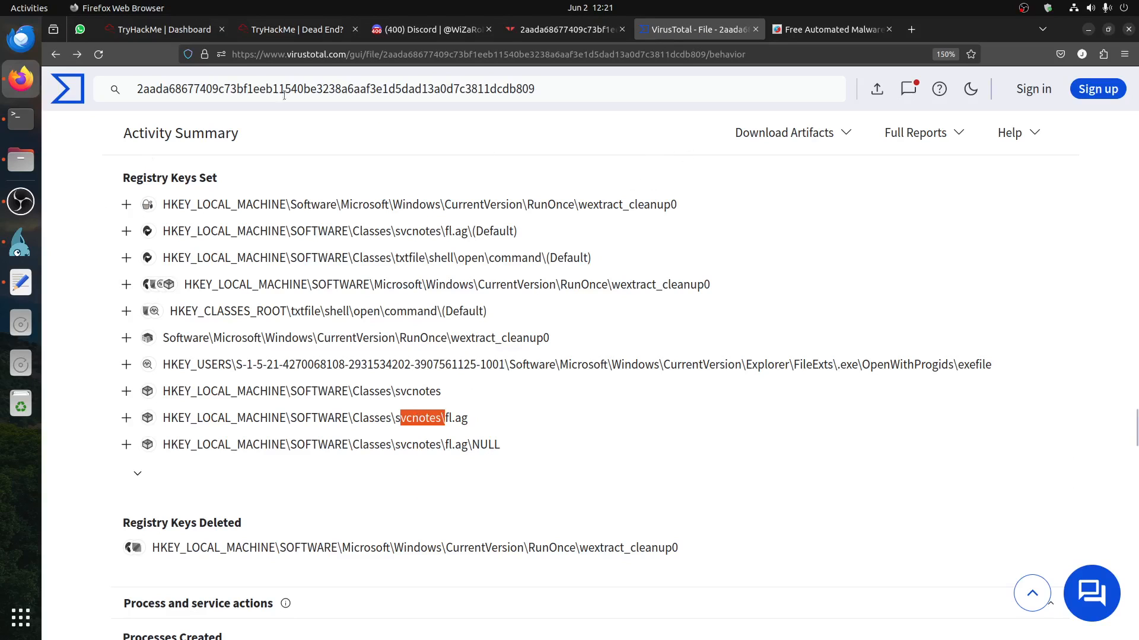
pyautogui.click(564, 29)
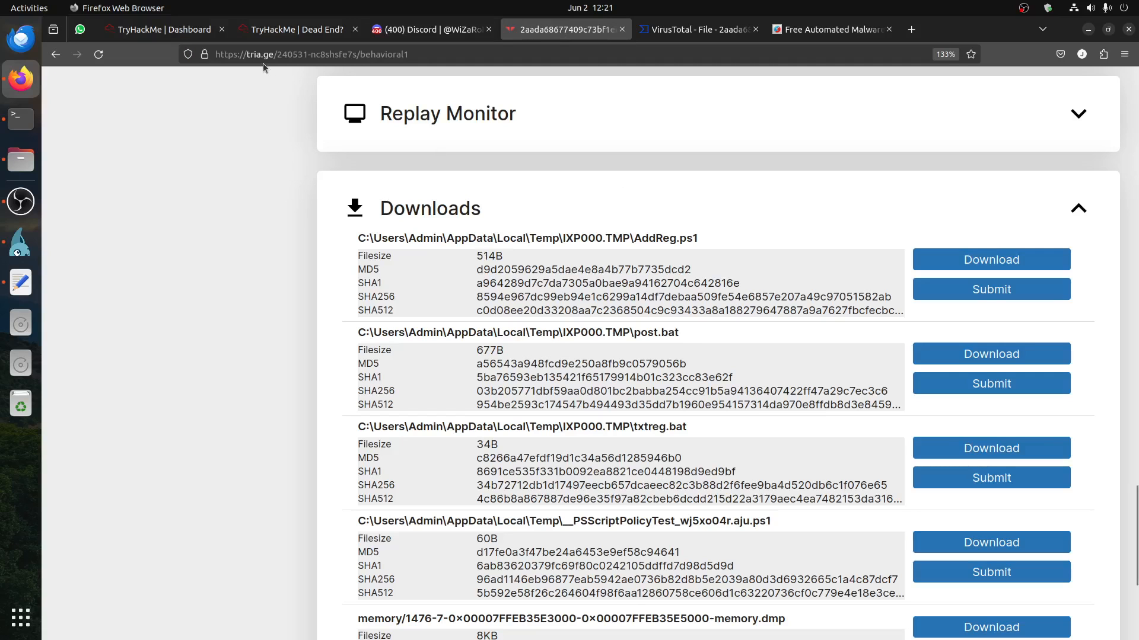
pyautogui.scroll(-3, 1008, 465)
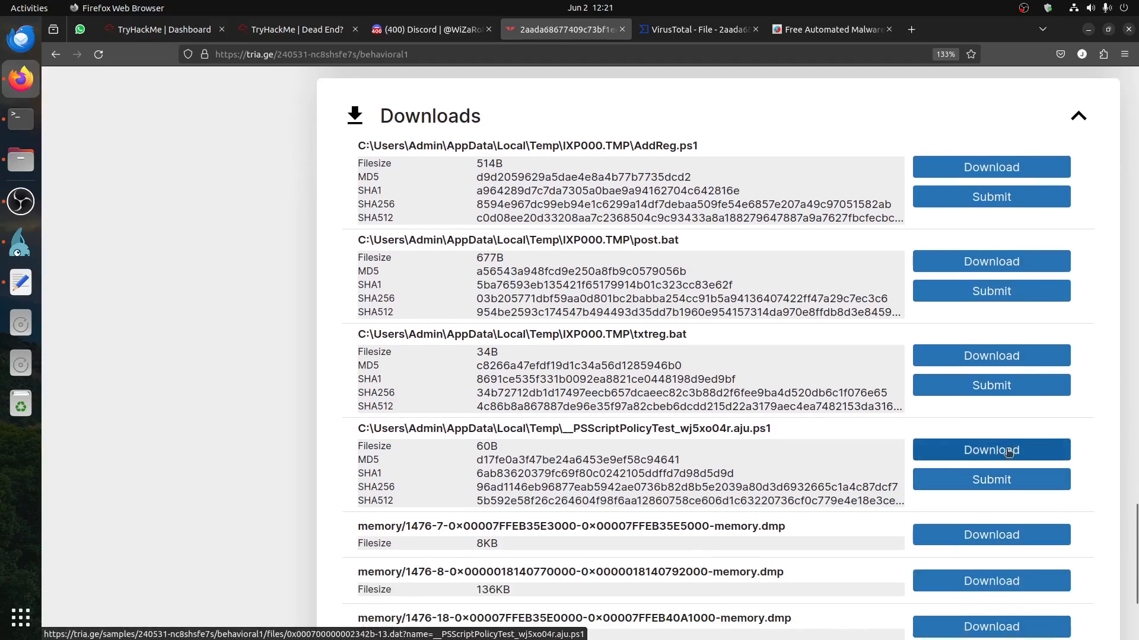
pyautogui.click(812, 29)
pyautogui.scroll(-15, 618, 335)
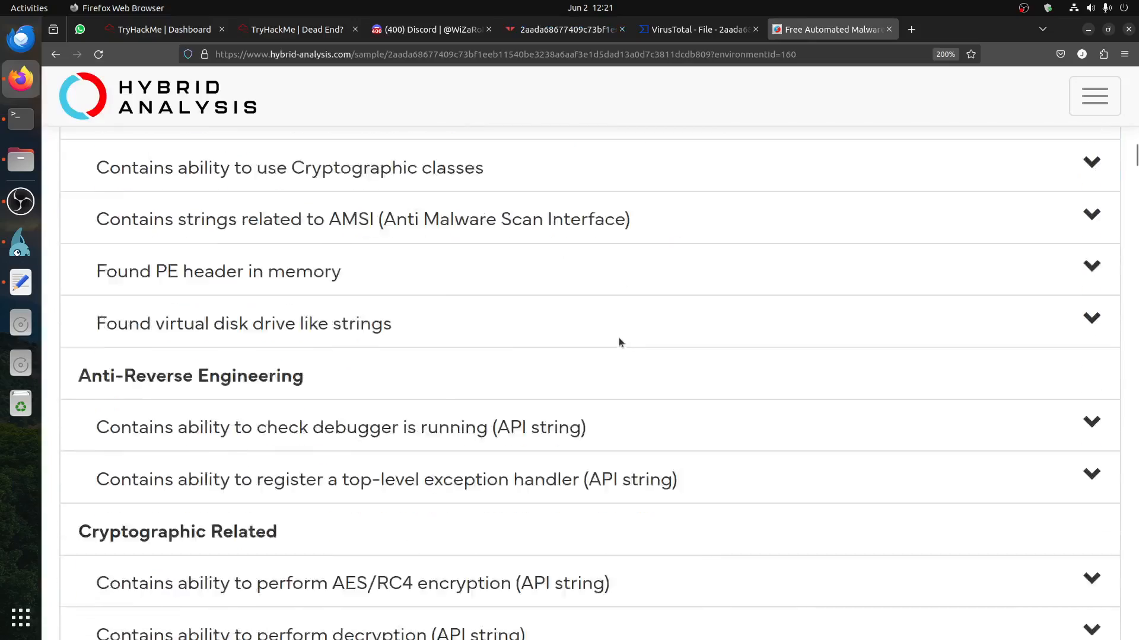
# Step: Examine the Hybrid Analysis report's indicators and its extracted files, including the runtime processes listed for StartupProfileData-NonInteractive and post.bat
pyautogui.scroll(-10, 619, 342)
pyautogui.scroll(-5, 674, 362)
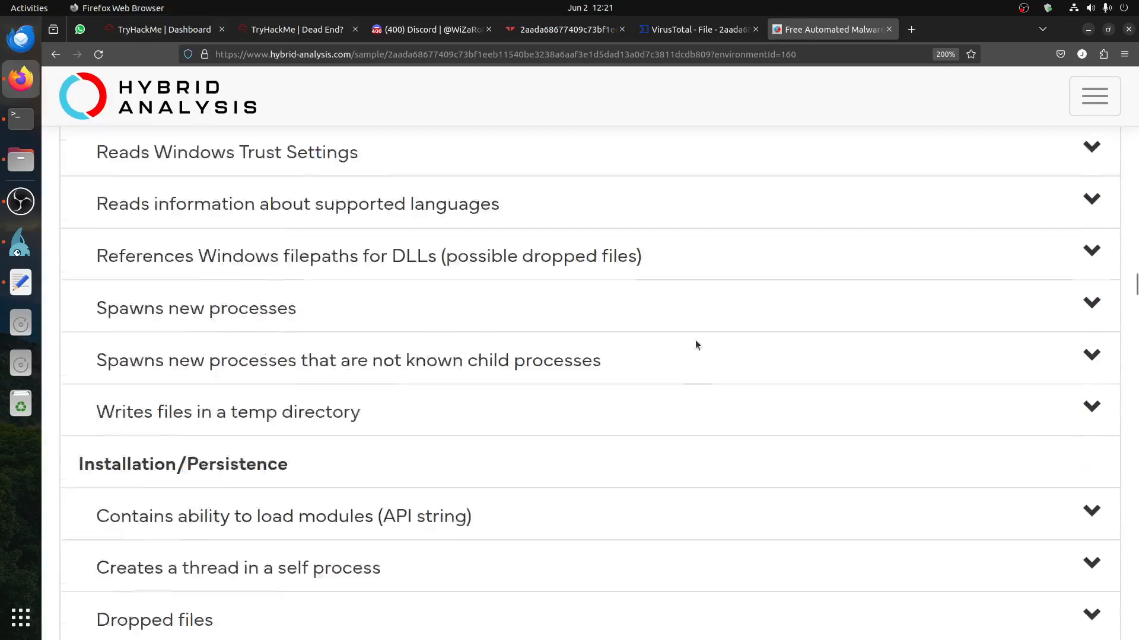
pyautogui.scroll(-10, 695, 342)
pyautogui.moveTo(1134, 332); pyautogui.dragTo(1135, 587)
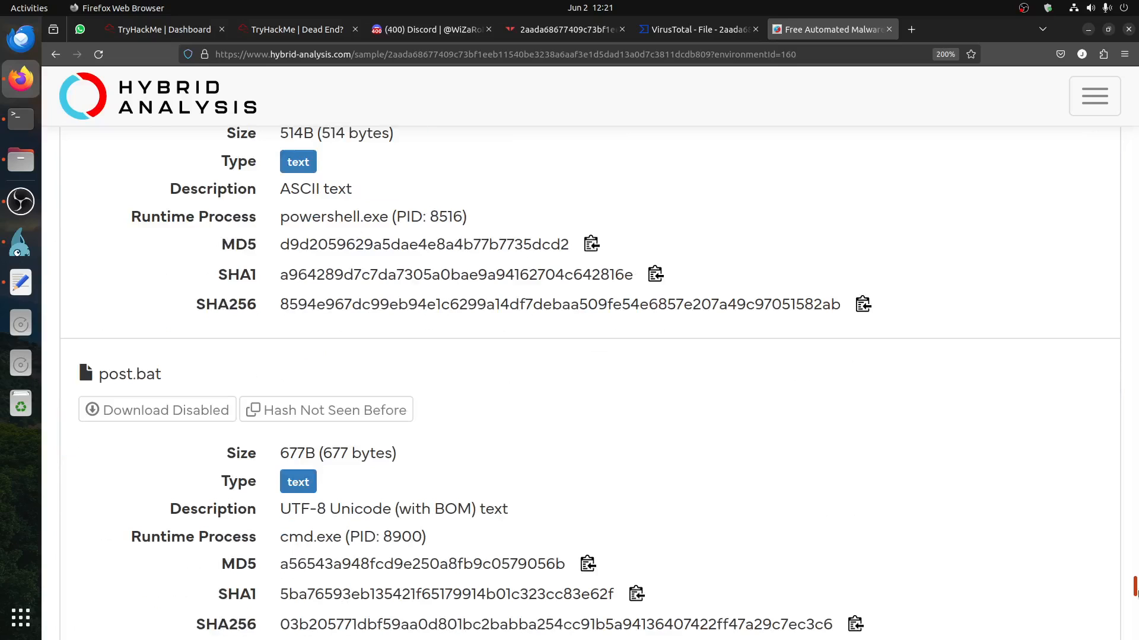
pyautogui.scroll(5, 735, 394)
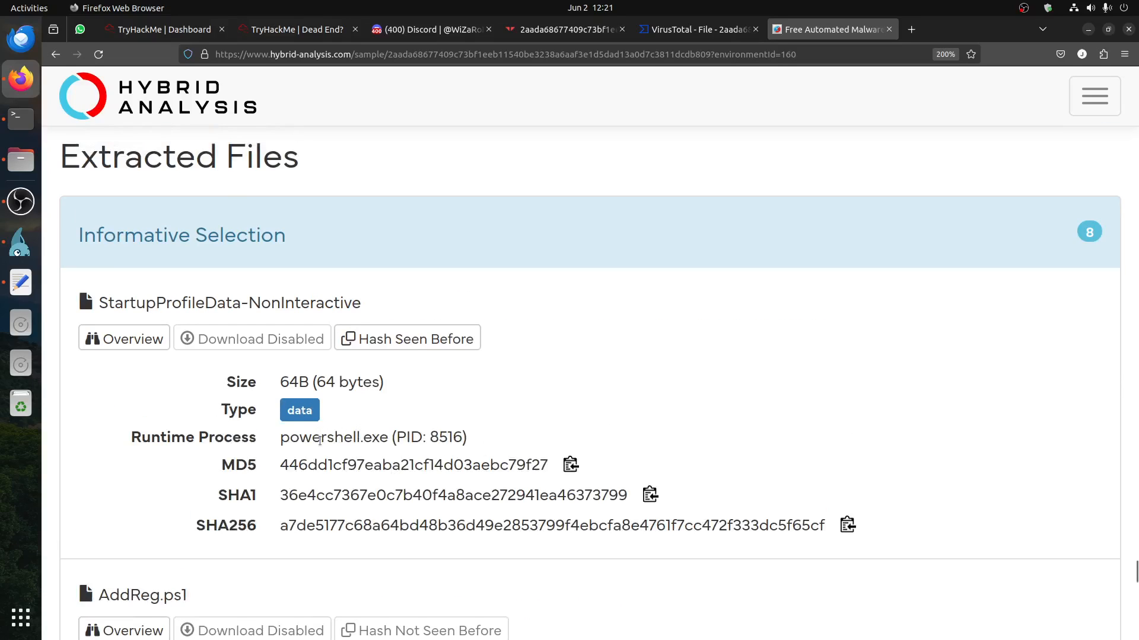
pyautogui.moveTo(290, 440); pyautogui.dragTo(464, 465)
pyautogui.scroll(-5, 496, 440)
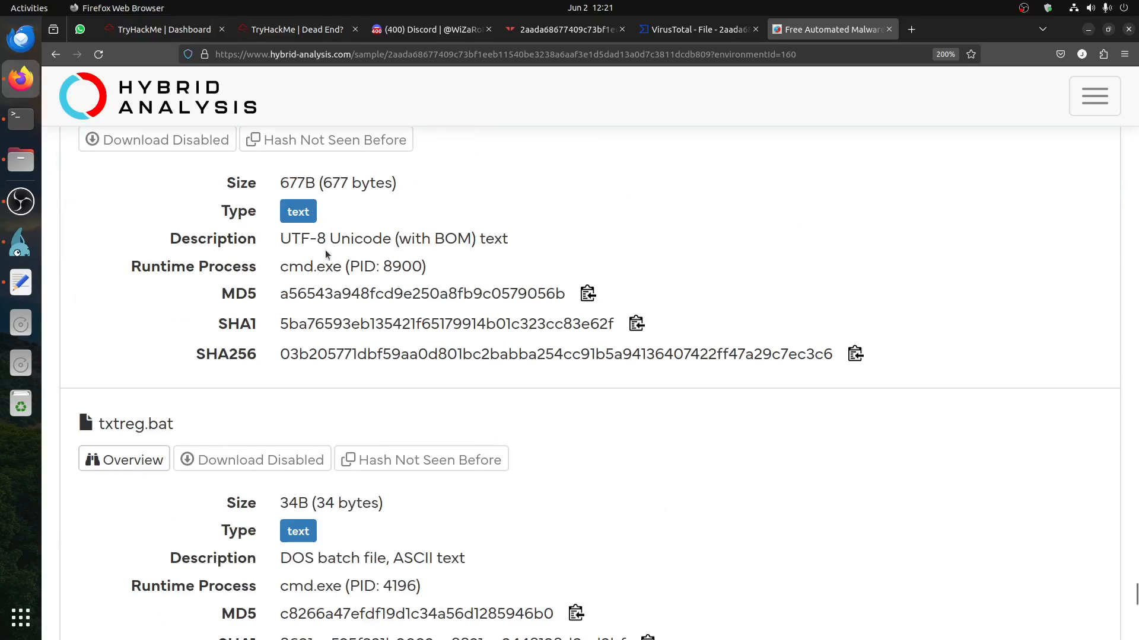
pyautogui.moveTo(274, 273); pyautogui.dragTo(362, 270)
pyautogui.scroll(-10, 412, 270)
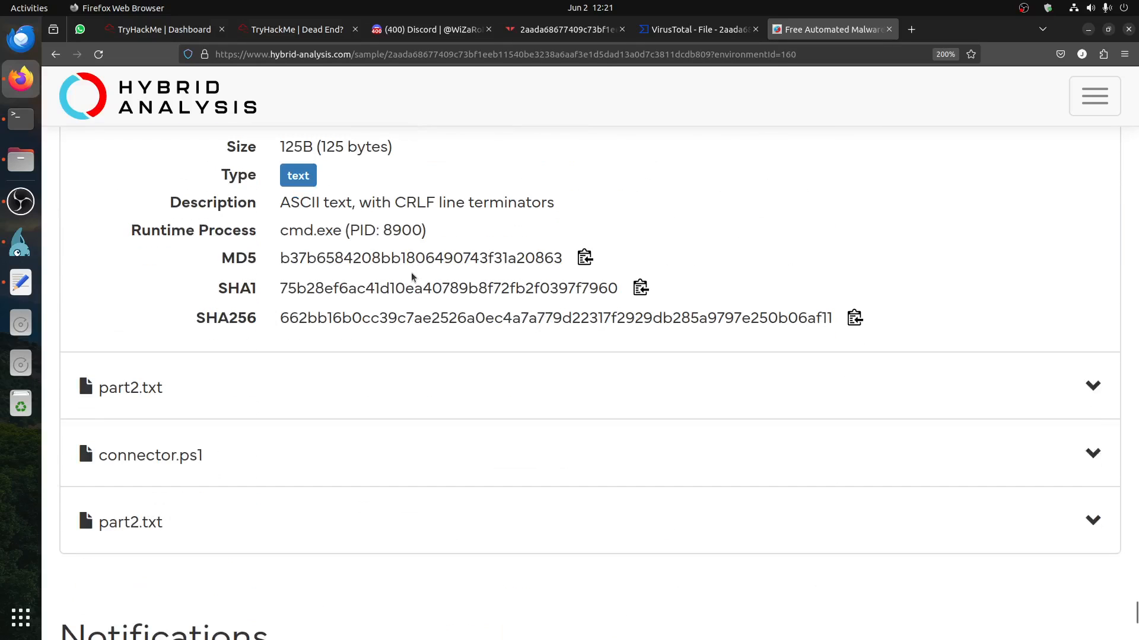
pyautogui.scroll(-10, 411, 275)
# Step: Switch to FTK Imager in the remote desktop and open the Windows/System32/config folder of the Robert.dd image
pyautogui.hotkey('alt', 'Tab')
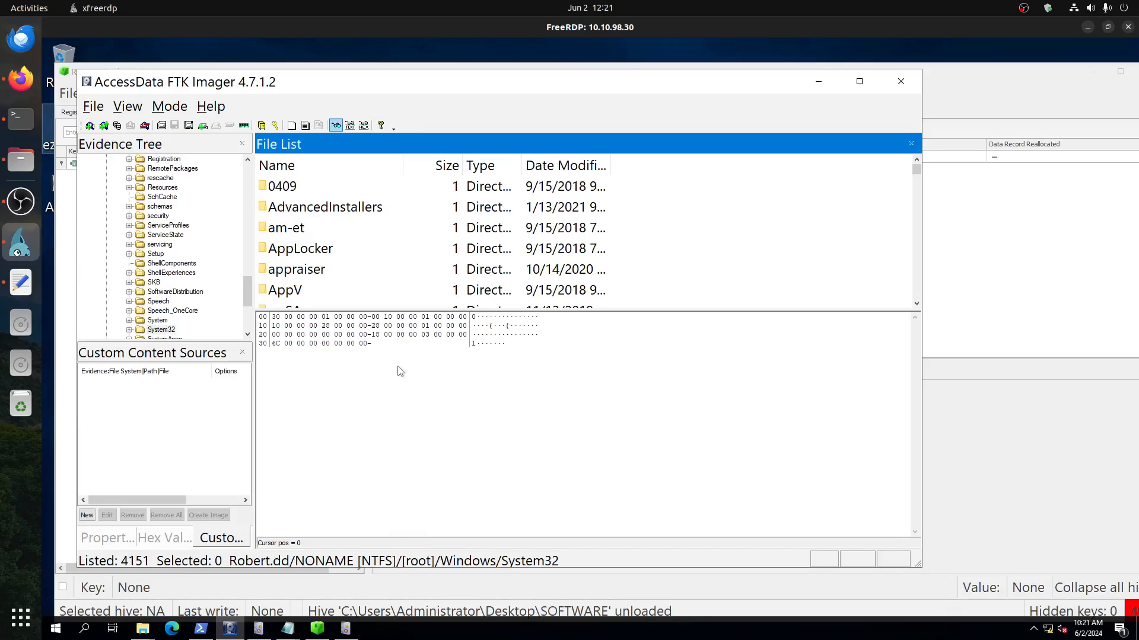
pyautogui.scroll(-5, 374, 265)
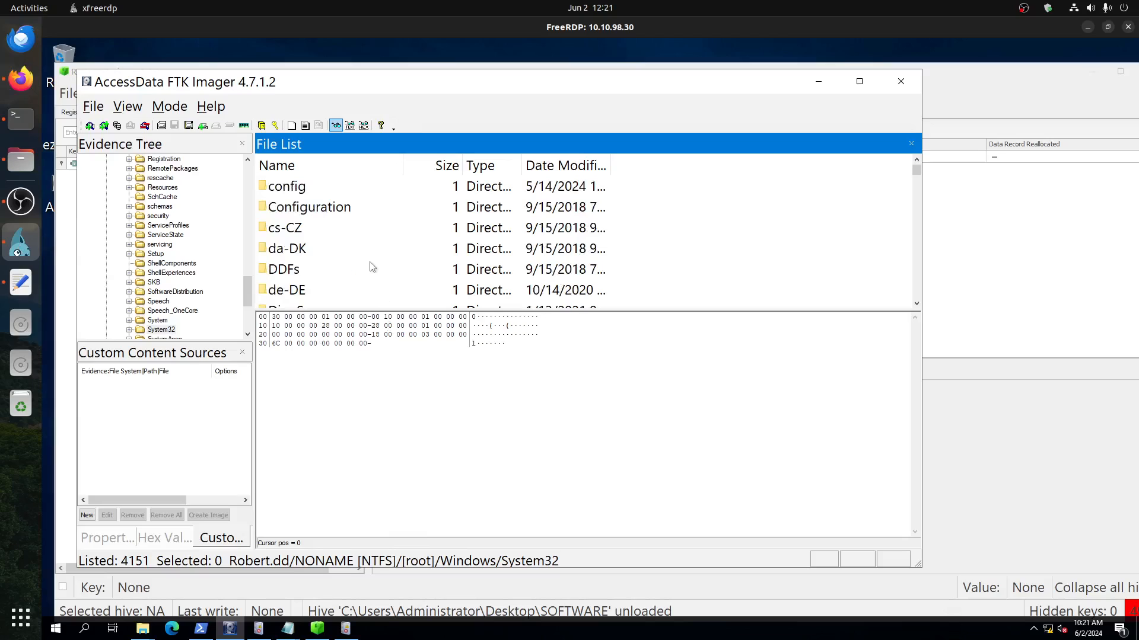
pyautogui.scroll(-13, 372, 266)
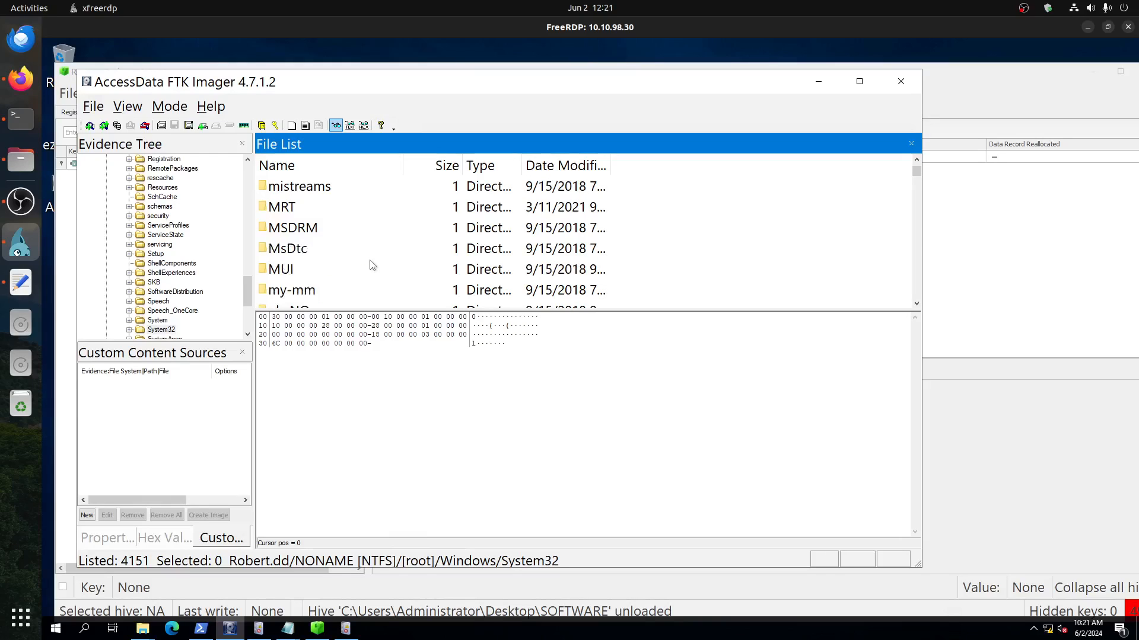
pyautogui.scroll(7, 376, 259)
pyautogui.scroll(7, 377, 260)
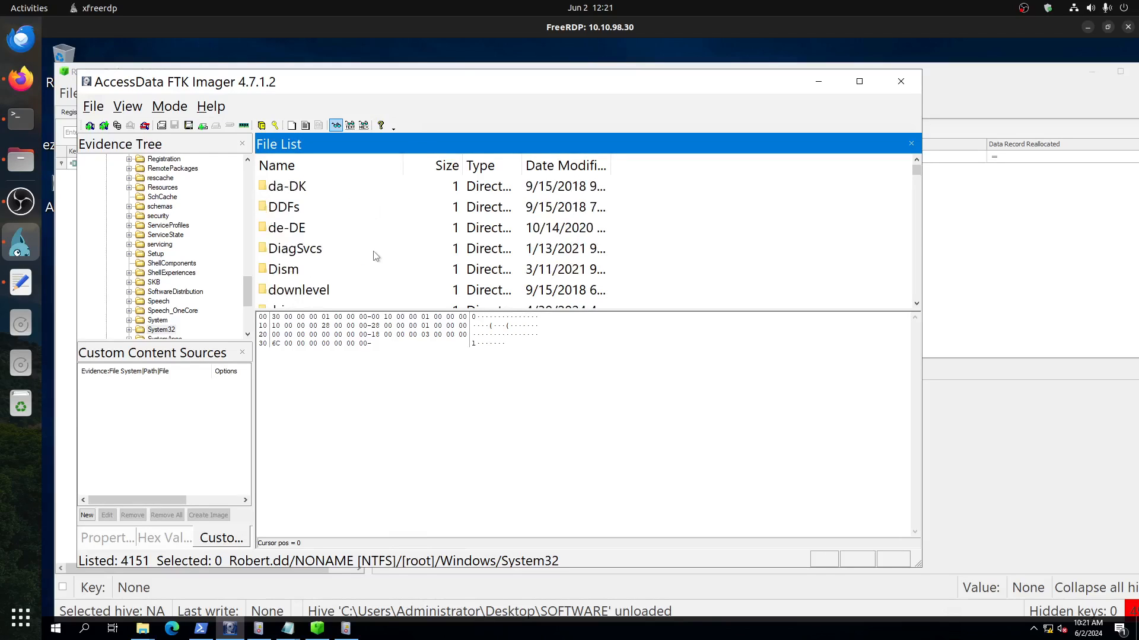
pyautogui.scroll(6, 376, 257)
pyautogui.scroll(-4, 376, 256)
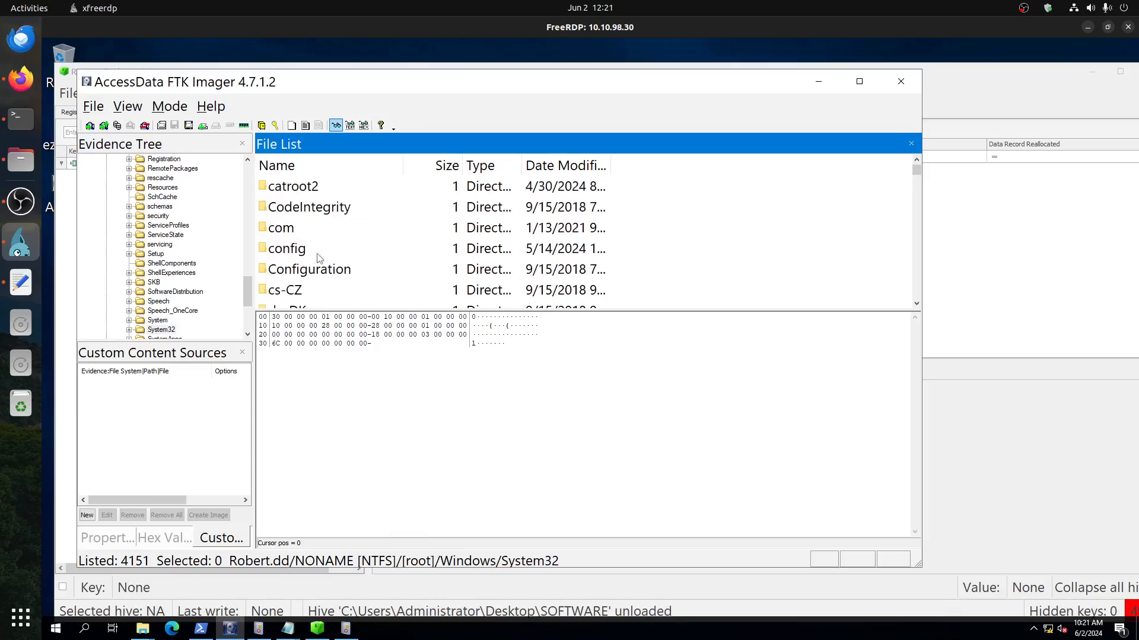
pyautogui.click(299, 255)
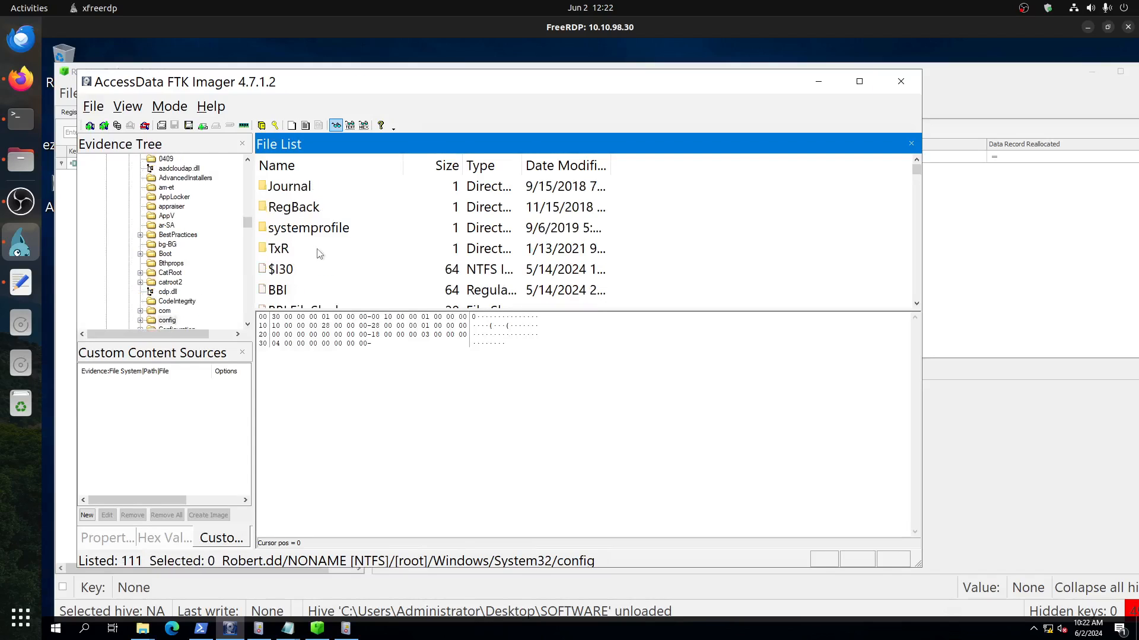
# Step: Export the SOFTWARE hive from the config folder to the Administrator's Documents folder
pyautogui.scroll(-15, 329, 254)
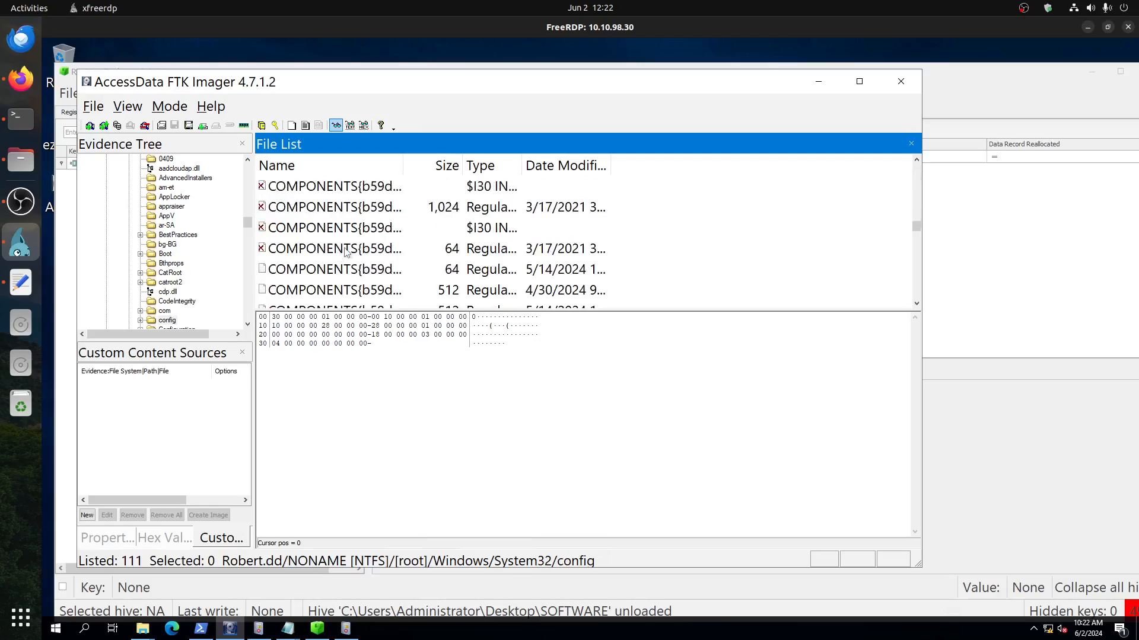
pyautogui.scroll(-10, 358, 255)
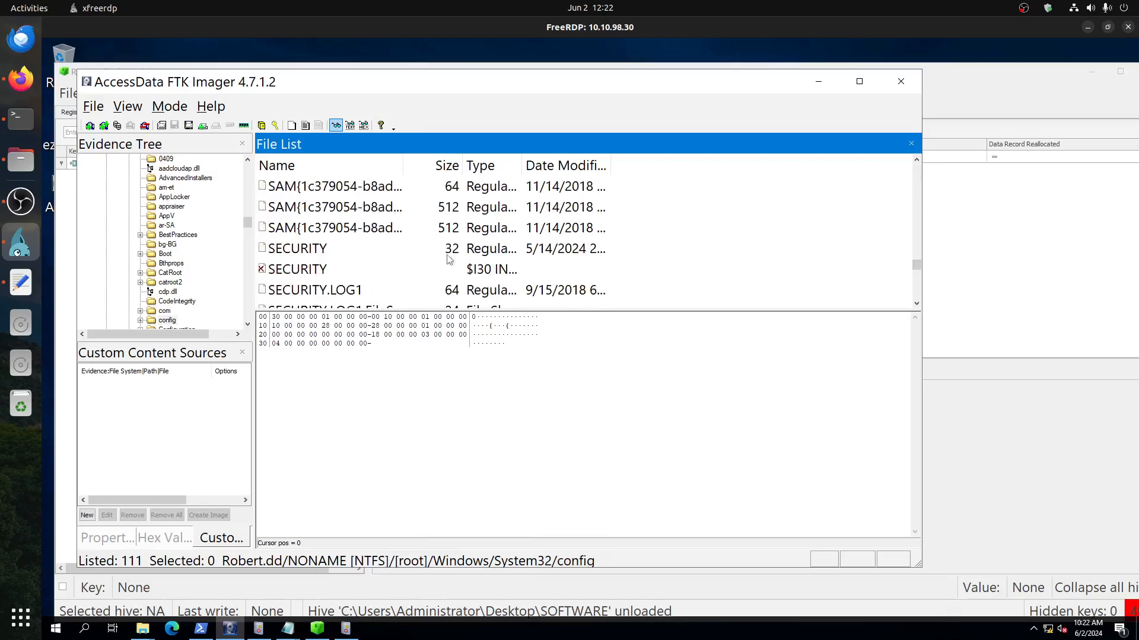
pyautogui.scroll(-4, 363, 270)
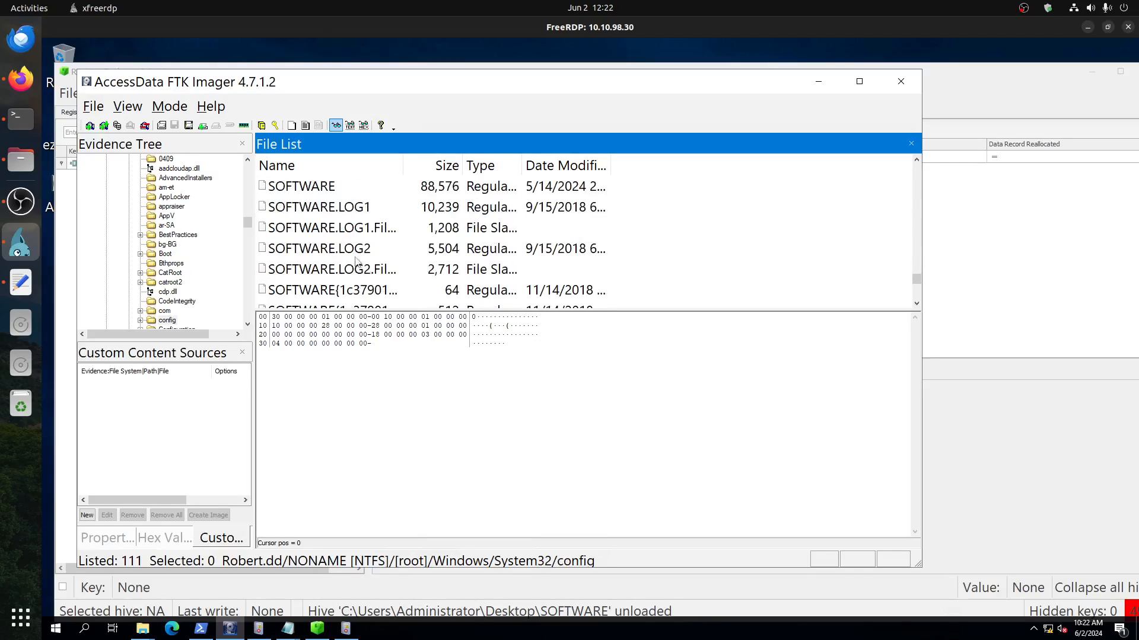
pyautogui.click(327, 189)
pyautogui.rightClick(326, 189)
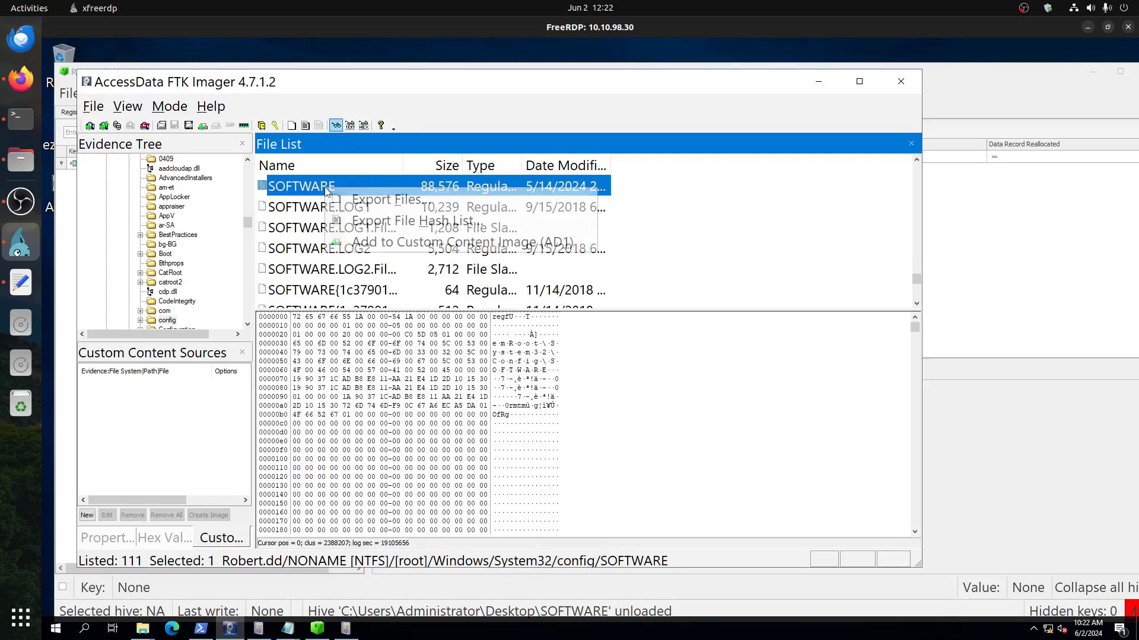
pyautogui.click(396, 200)
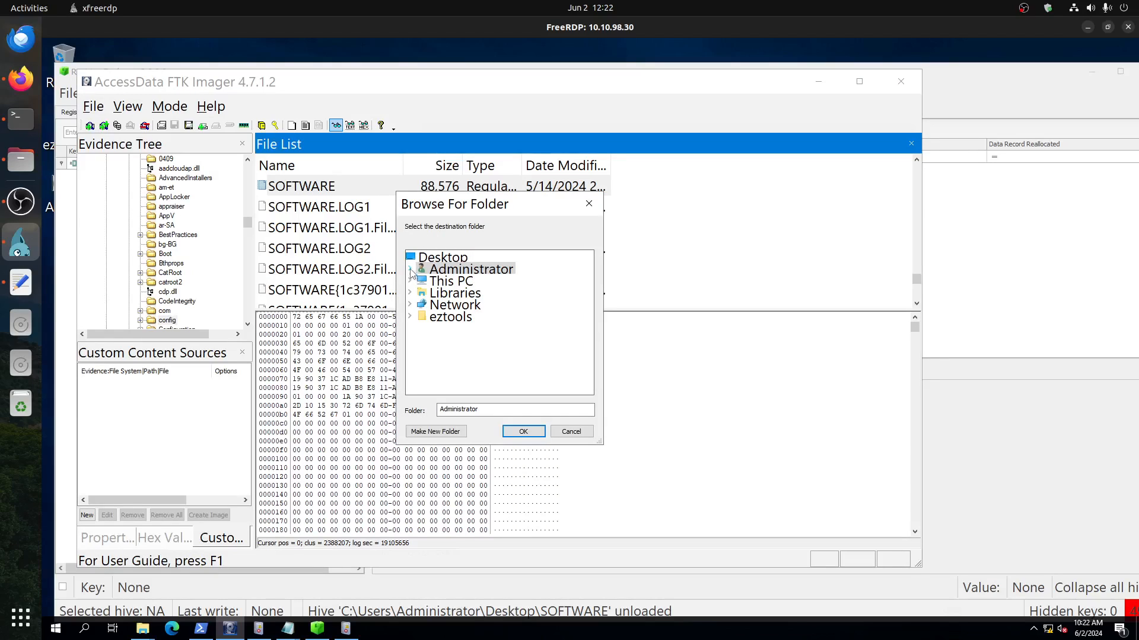
pyautogui.click(410, 271)
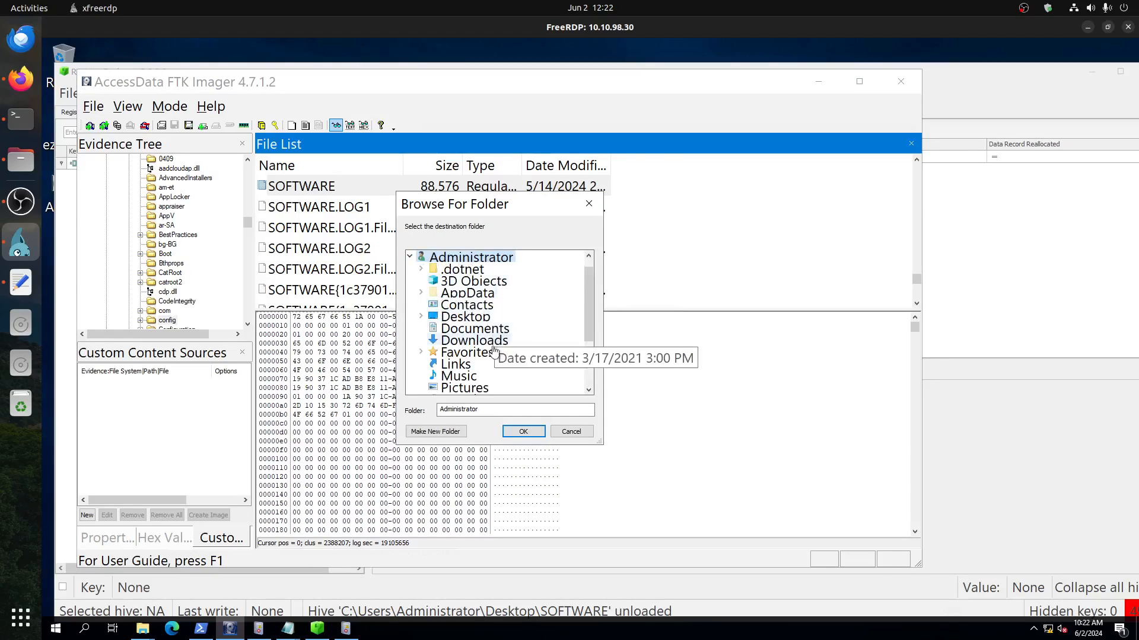
pyautogui.click(481, 330)
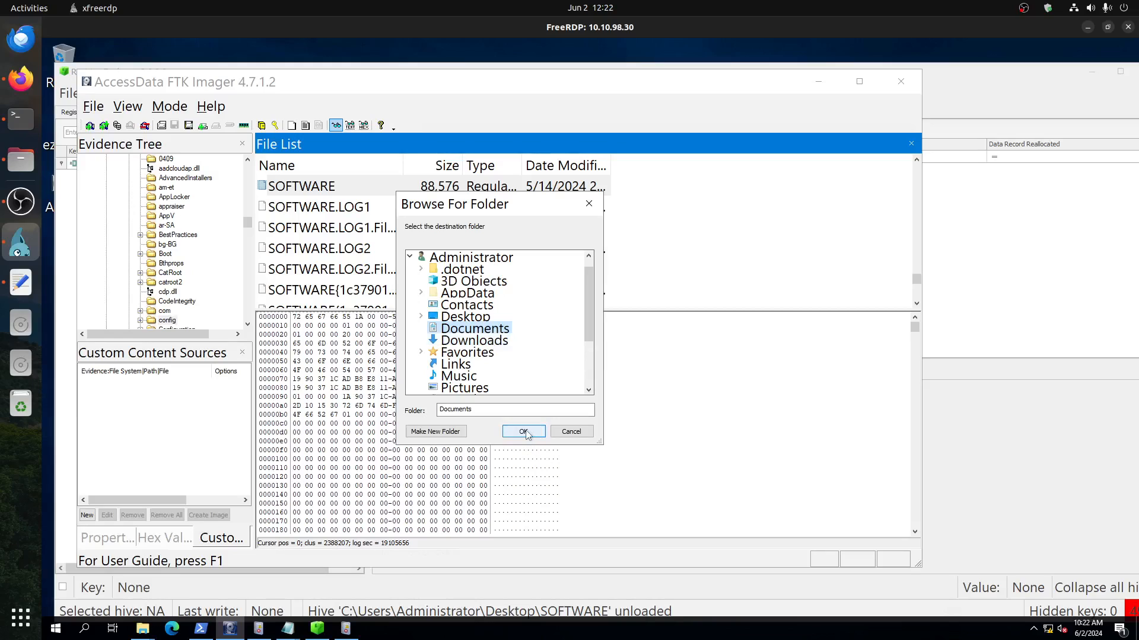
pyautogui.click(524, 432)
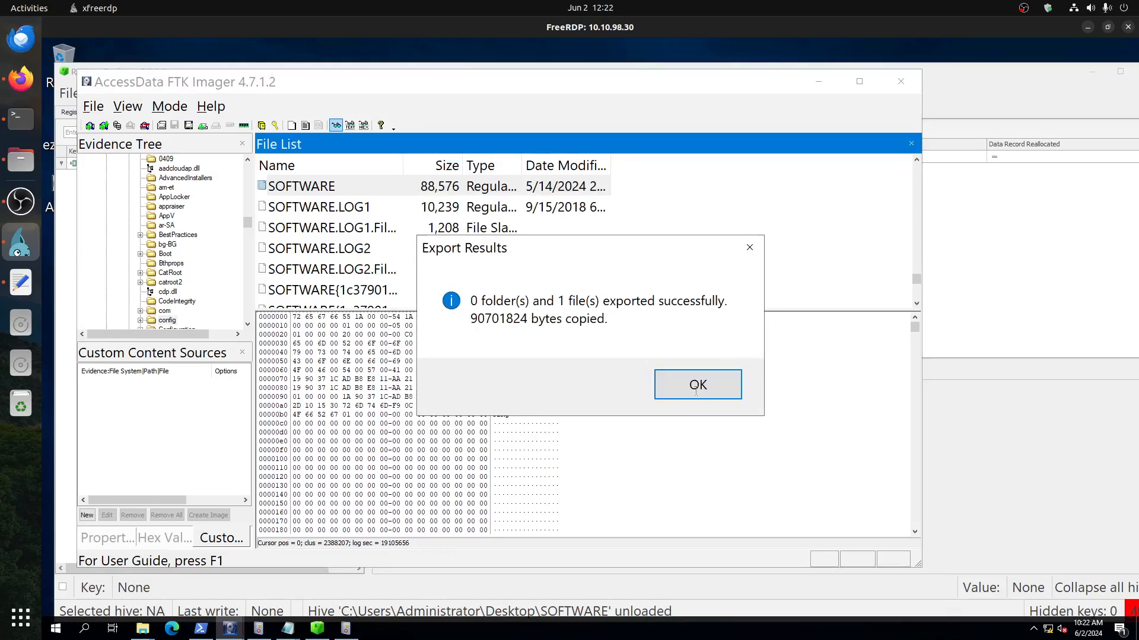
pyautogui.click(696, 386)
# Step: Switch to Registry Explorer and load the SOFTWARE hive from Documents without replaying its transaction logs
pyautogui.click(67, 155)
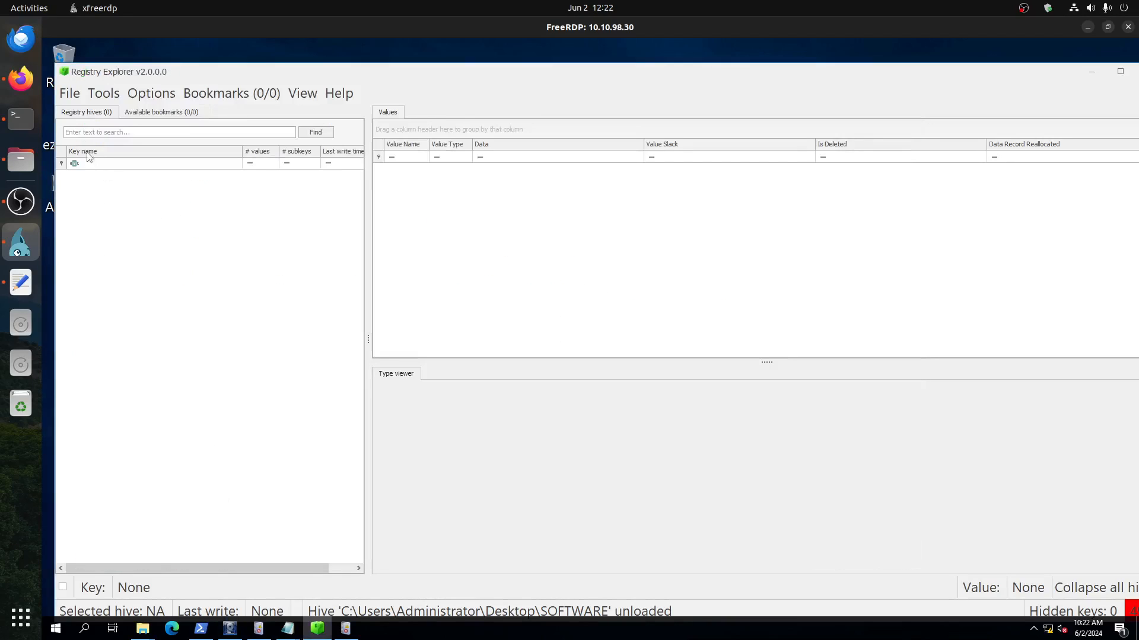
pyautogui.click(69, 93)
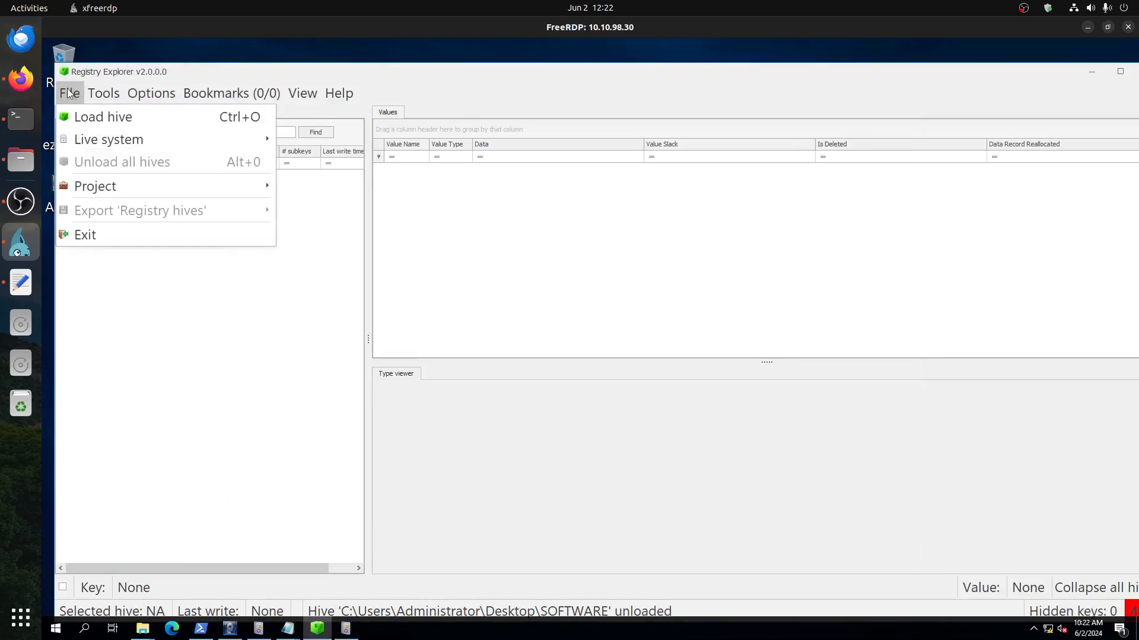
pyautogui.click(99, 122)
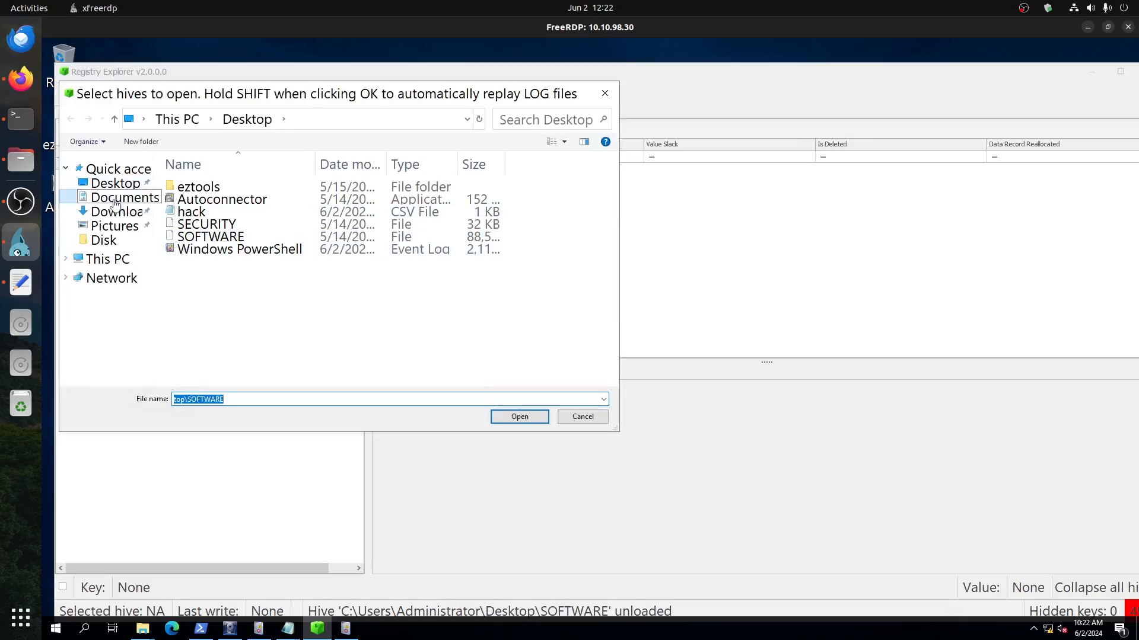
pyautogui.click(115, 202)
pyautogui.doubleClick(240, 189)
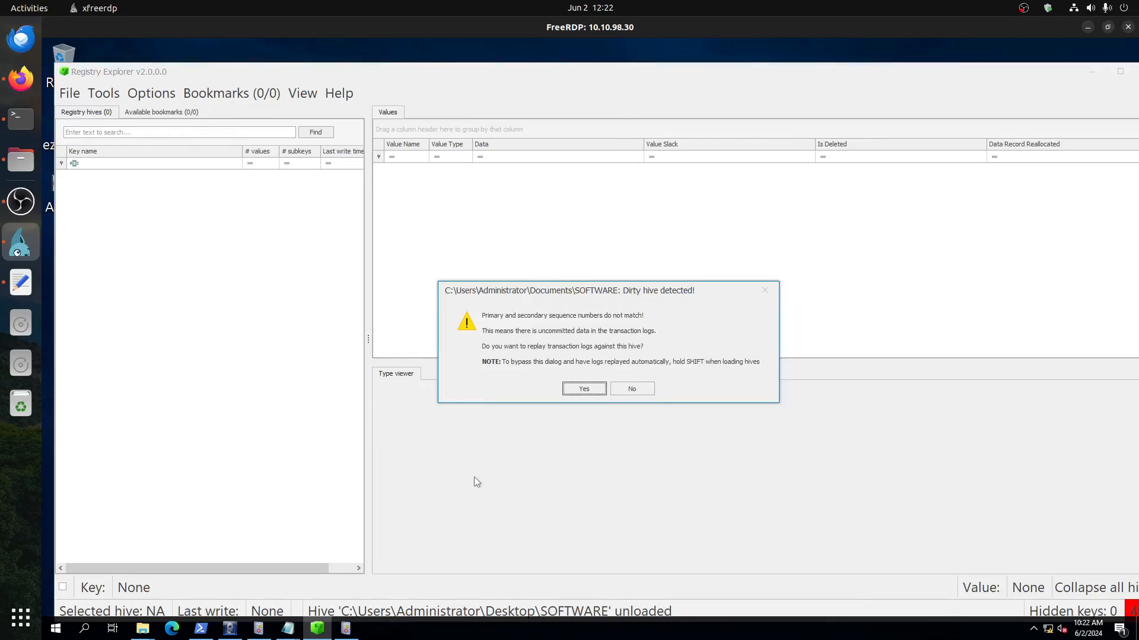
pyautogui.click(632, 389)
pyautogui.click(578, 389)
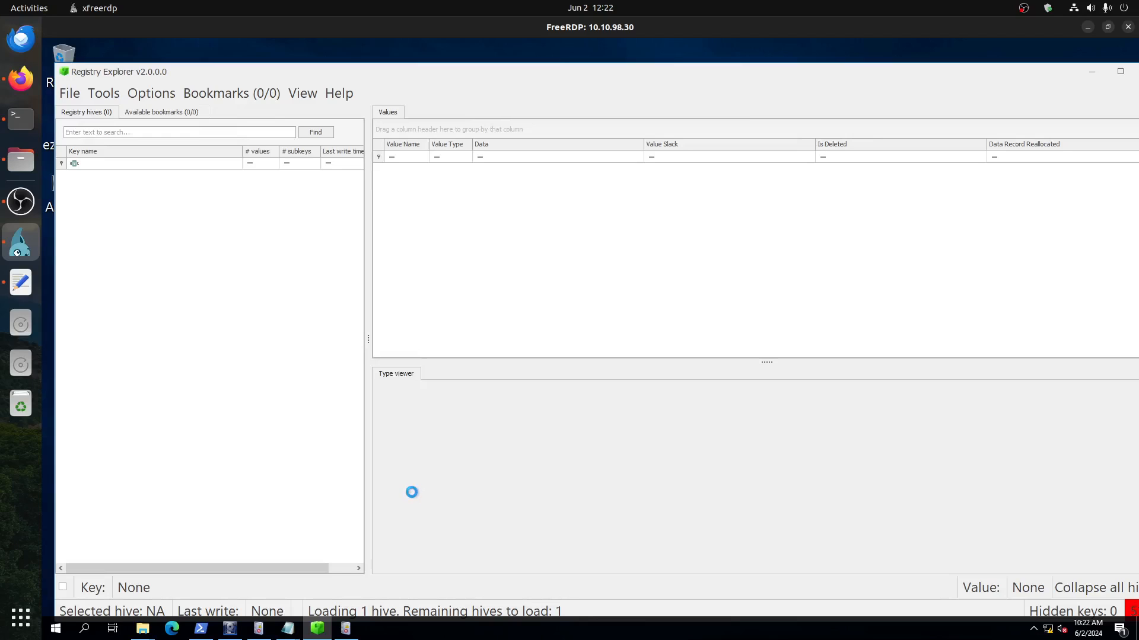
# Step: Check the unanswered flag question in the TryHackMe Dead End room in Firefox, then return to the remote desktop
pyautogui.click(21, 78)
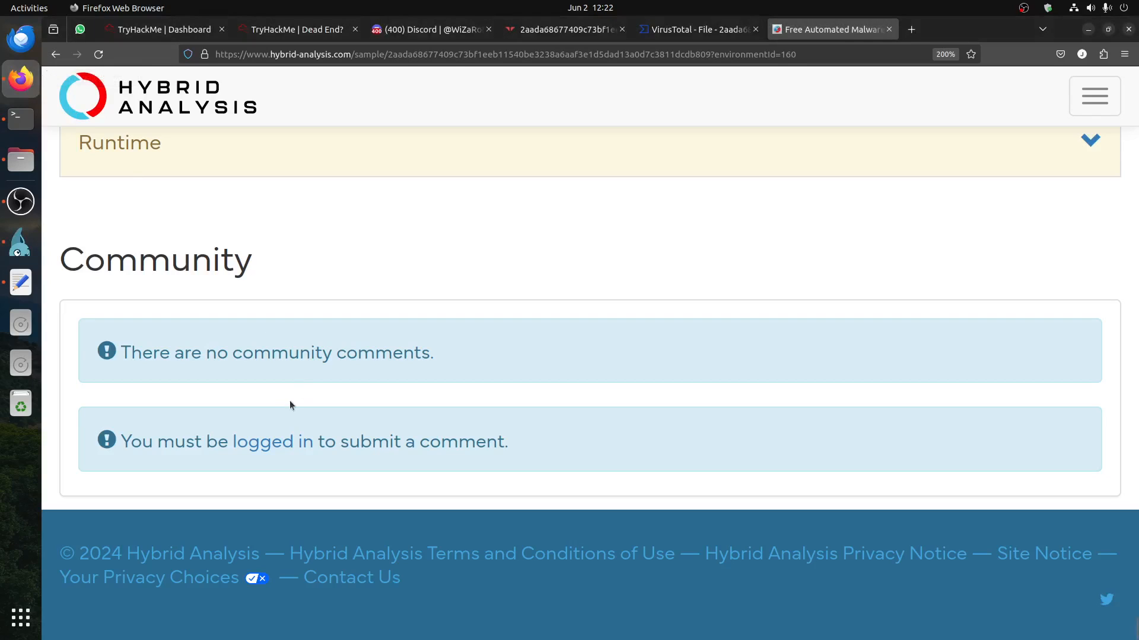
pyautogui.click(311, 35)
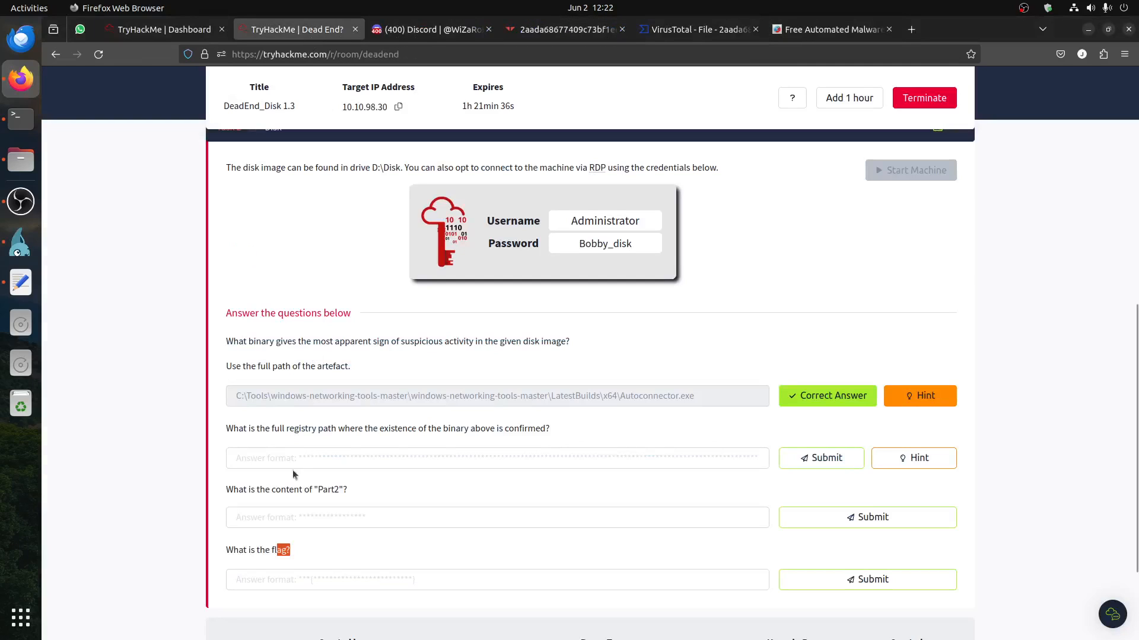
pyautogui.click(303, 577)
pyautogui.click(21, 242)
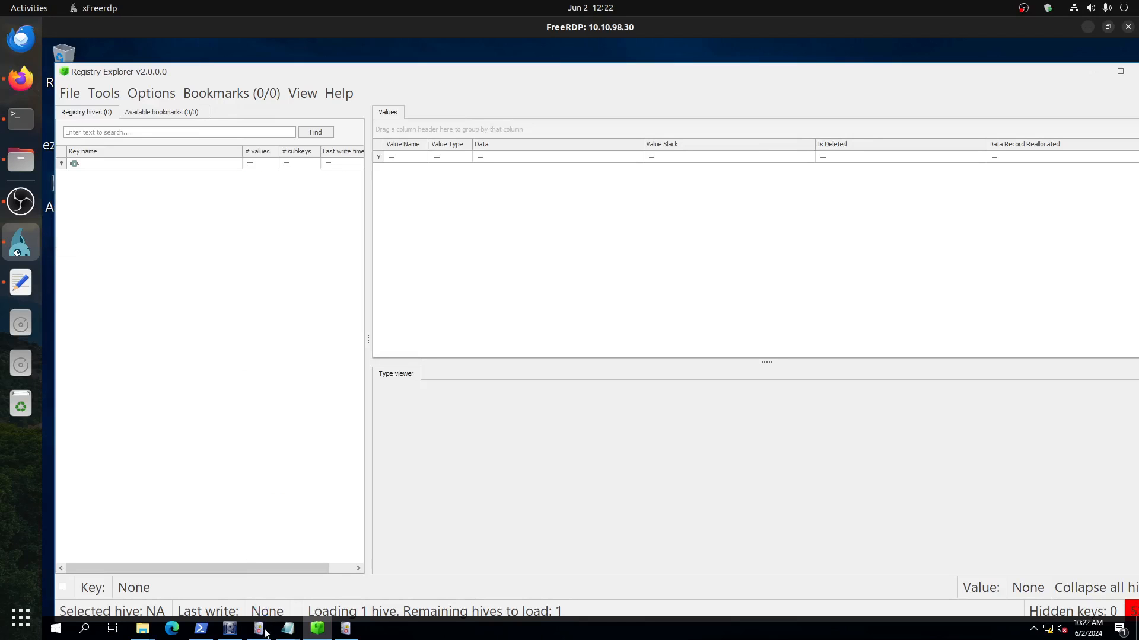
# Step: Close both open Event Viewer windows
pyautogui.click(348, 630)
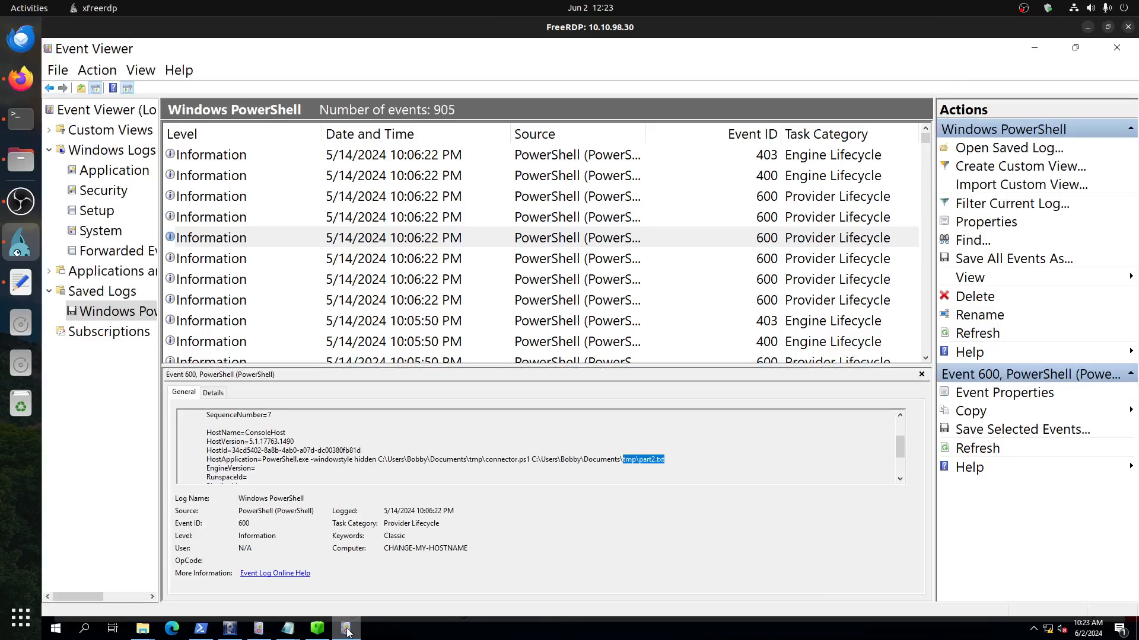
pyautogui.hotkey('ctrl', 'a')
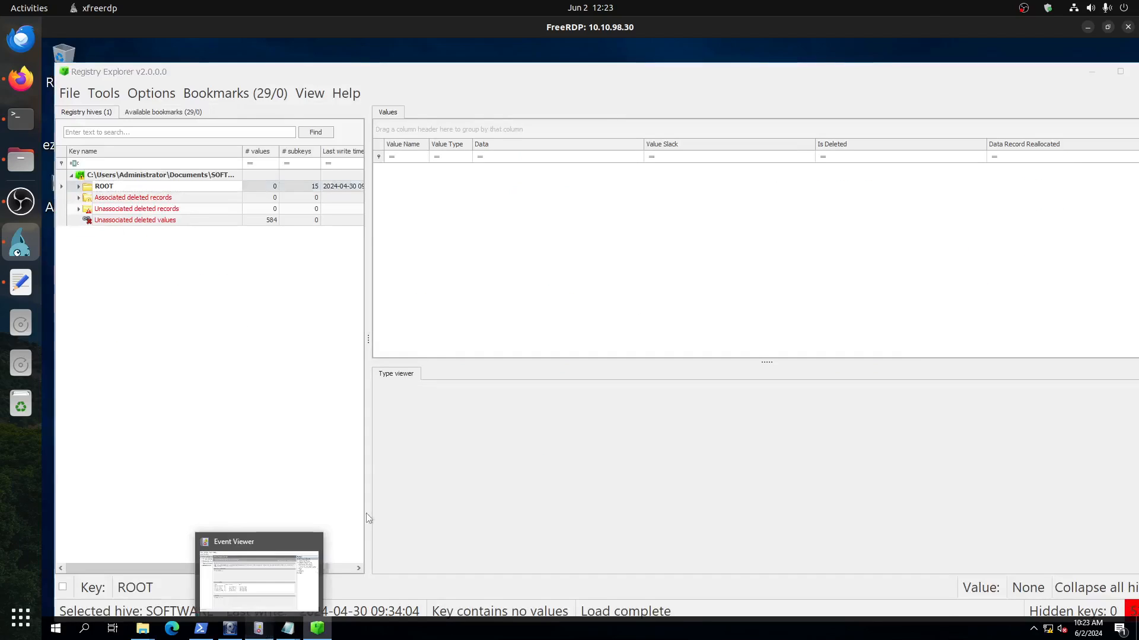
pyautogui.click(262, 632)
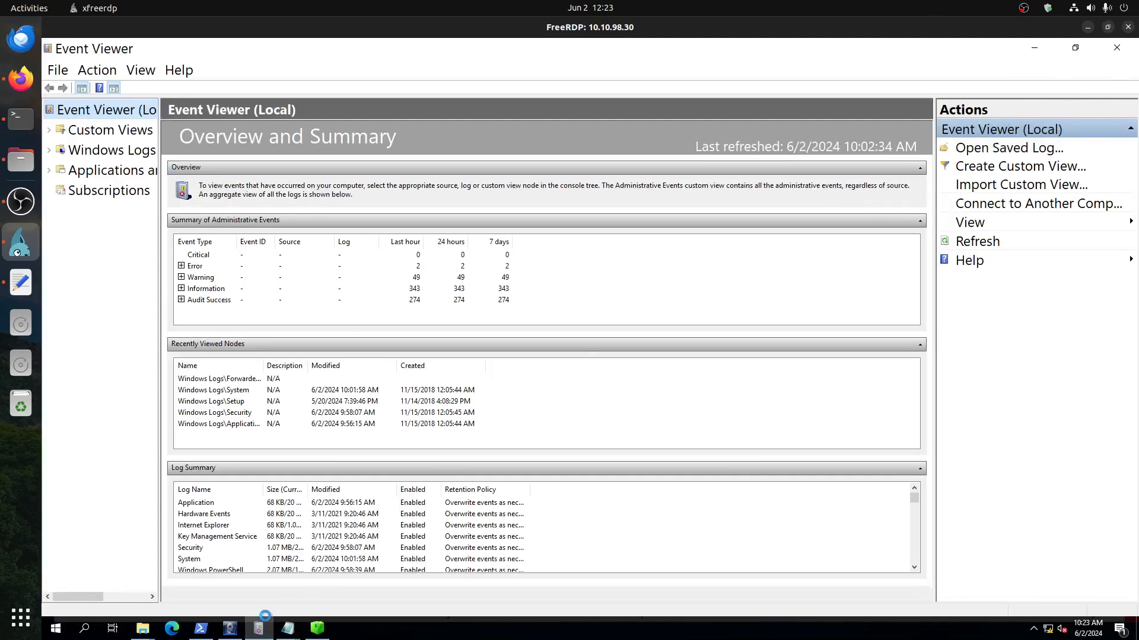
pyautogui.click(1117, 48)
# Step: Bring up the part2 file in Notepad and select the encoded string on its first line
pyautogui.moveTo(288, 628)
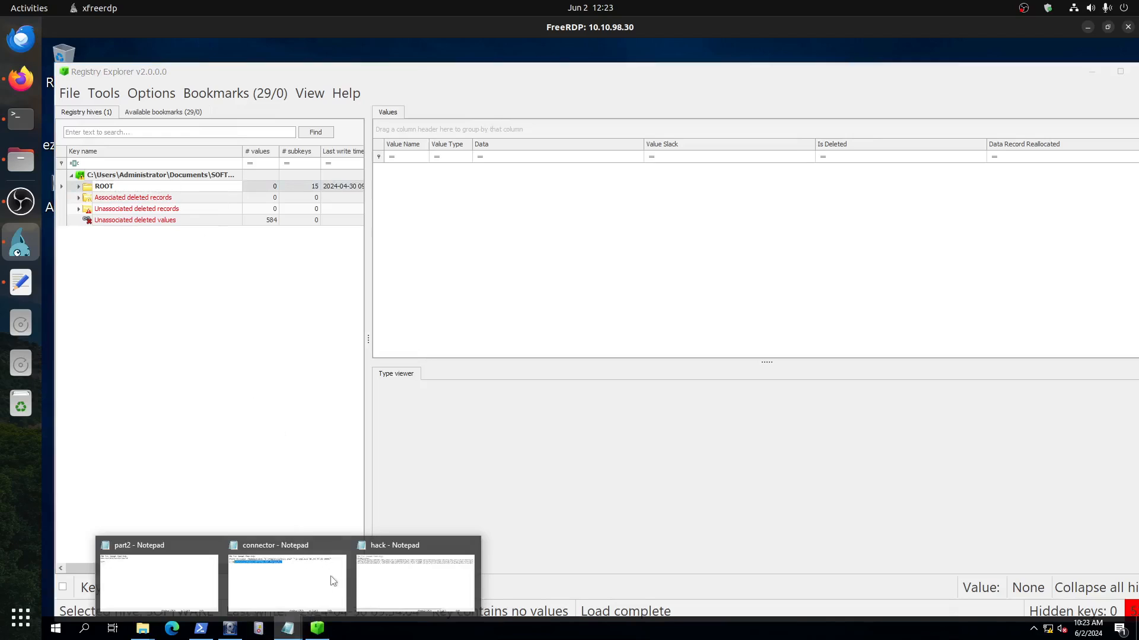
pyautogui.click(288, 579)
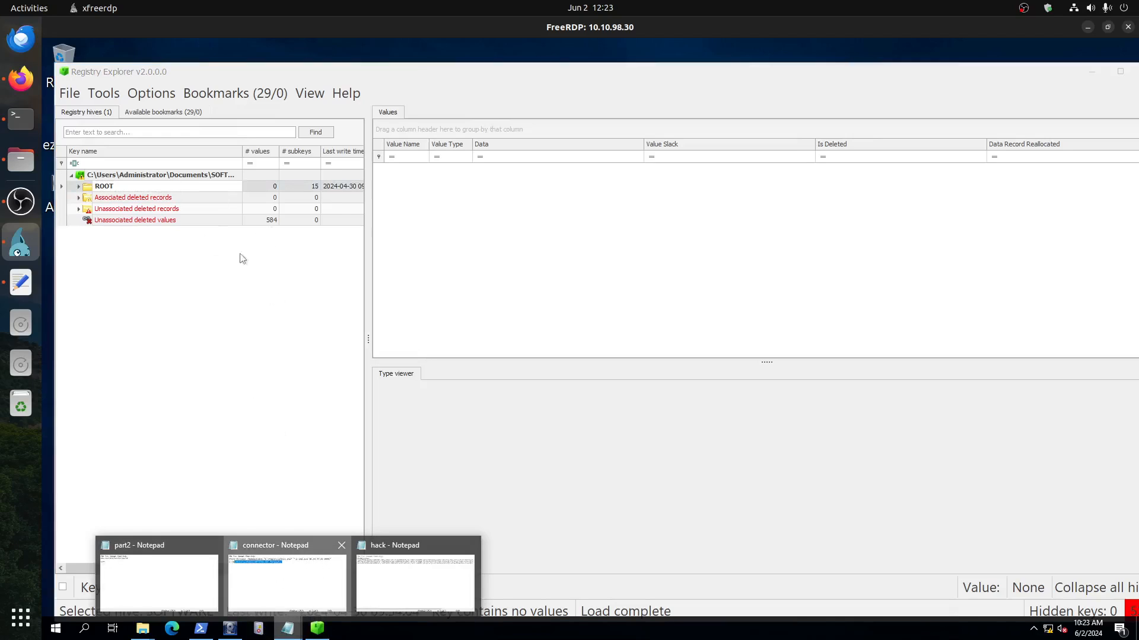
pyautogui.click(147, 570)
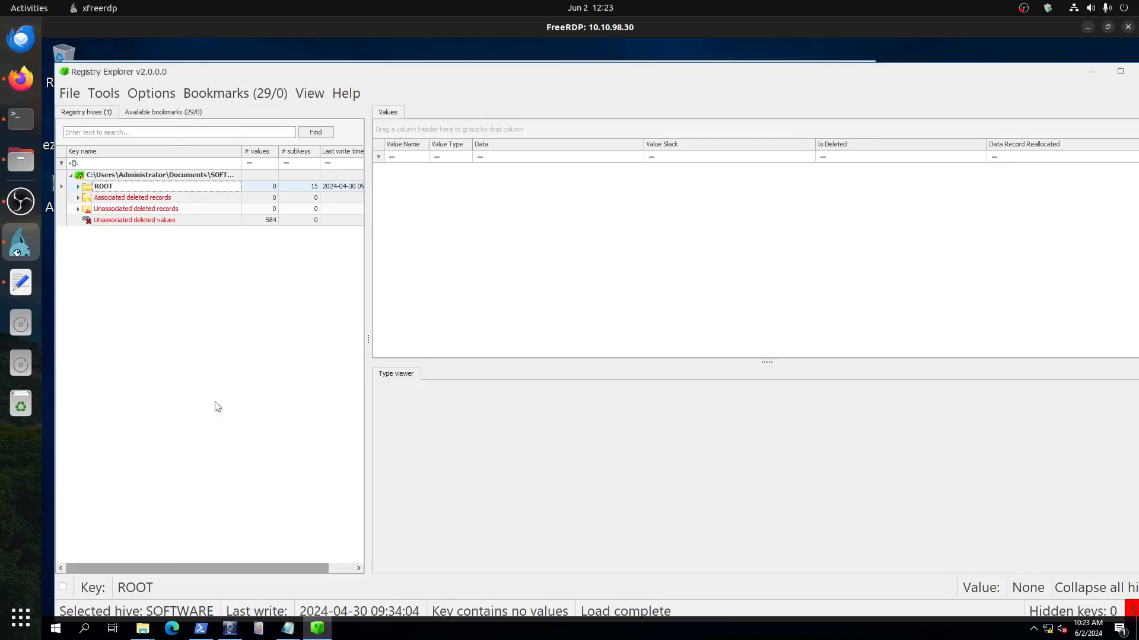
pyautogui.click(287, 628)
pyautogui.click(159, 578)
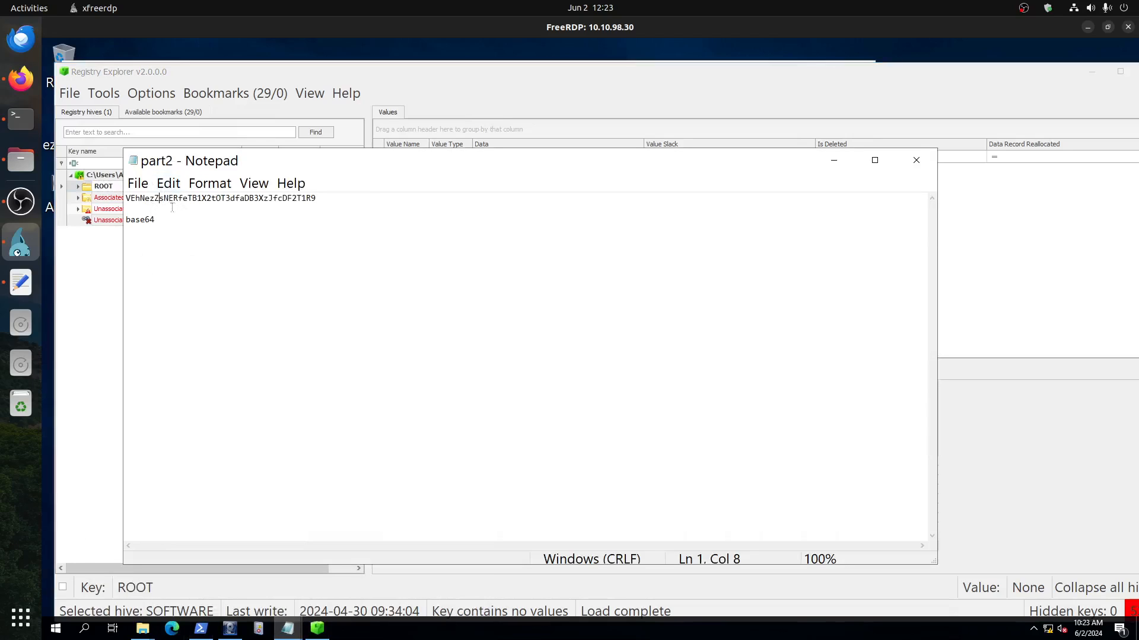
pyautogui.moveTo(320, 198); pyautogui.dragTo(126, 198)
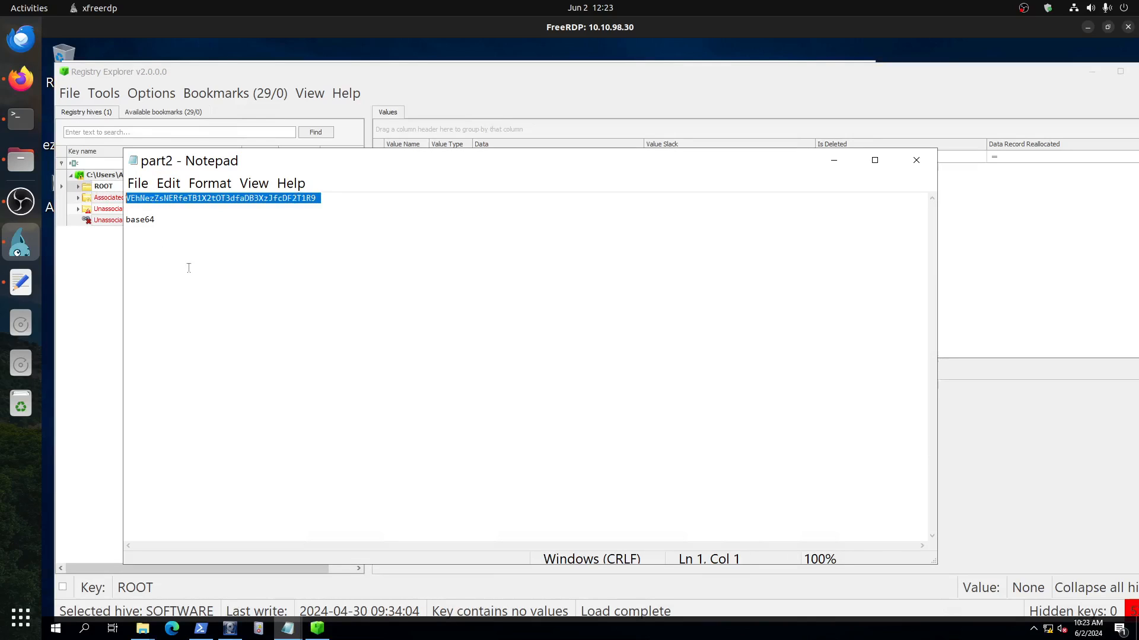
# Step: Switch back to Registry Explorer and search the loaded SOFTWARE hive for Autoconnector.exe, closing the search window when done
pyautogui.click(1010, 401)
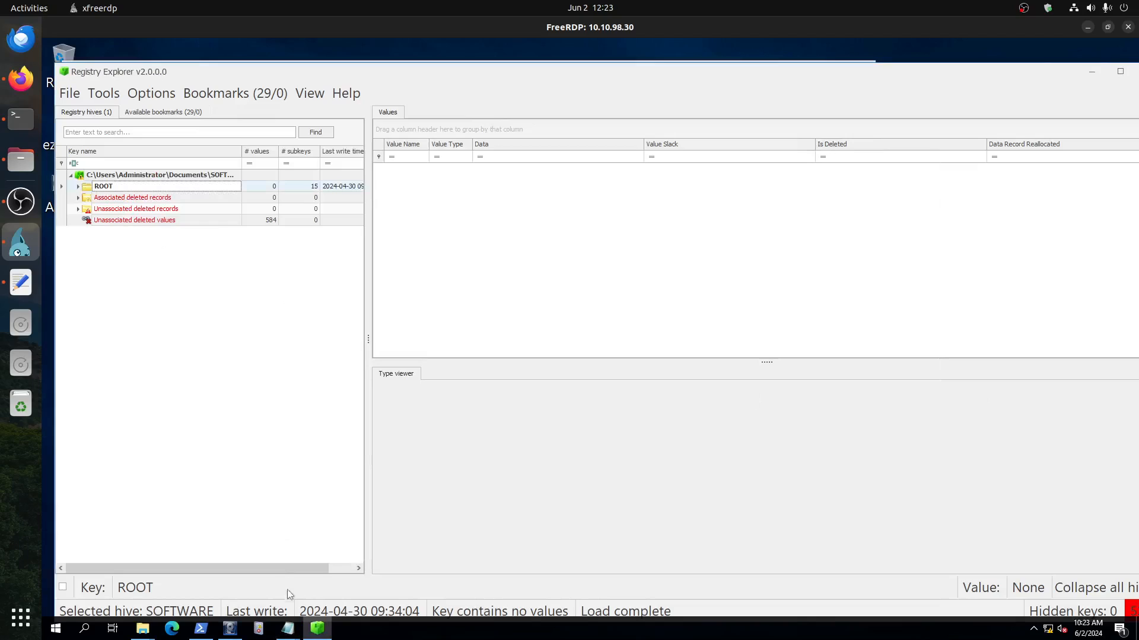
pyautogui.moveTo(316, 632)
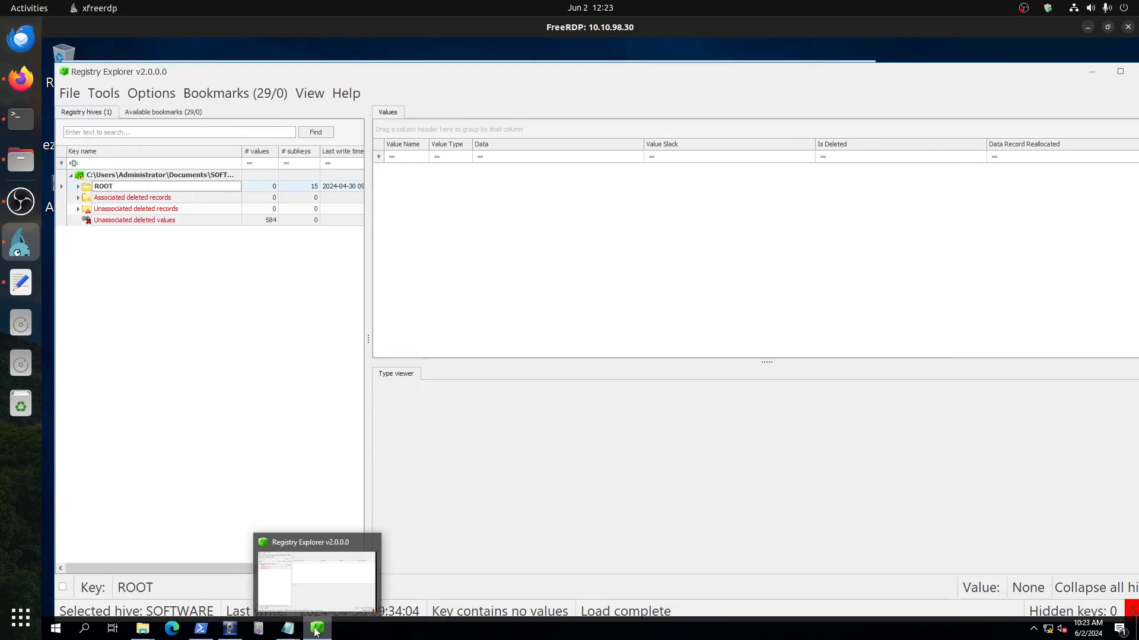
pyautogui.click(101, 94)
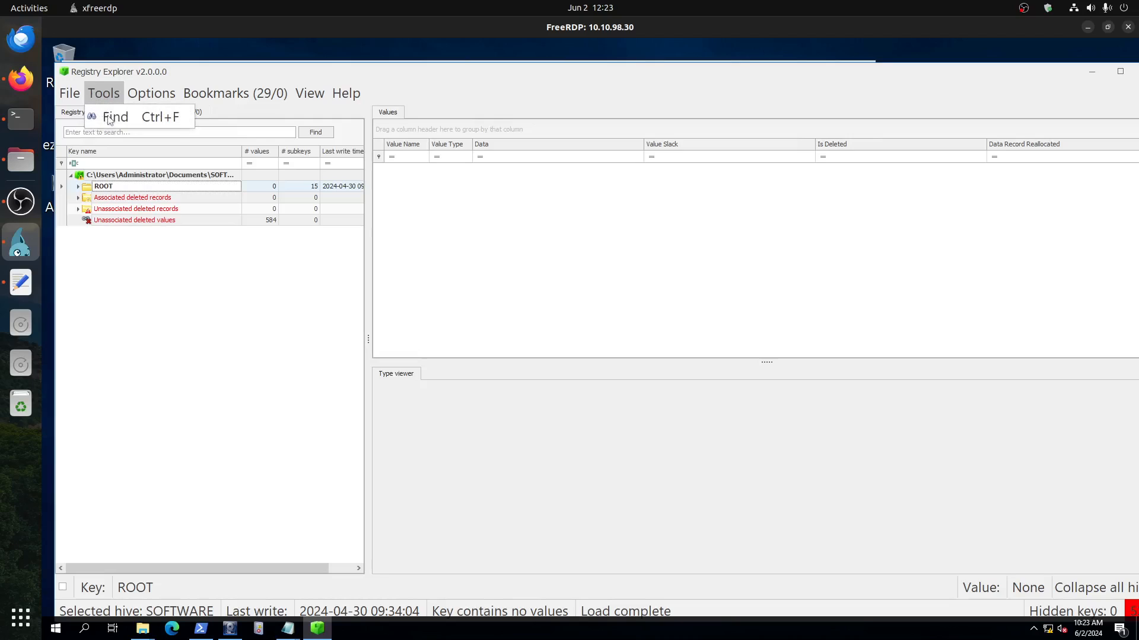
pyautogui.click(110, 118)
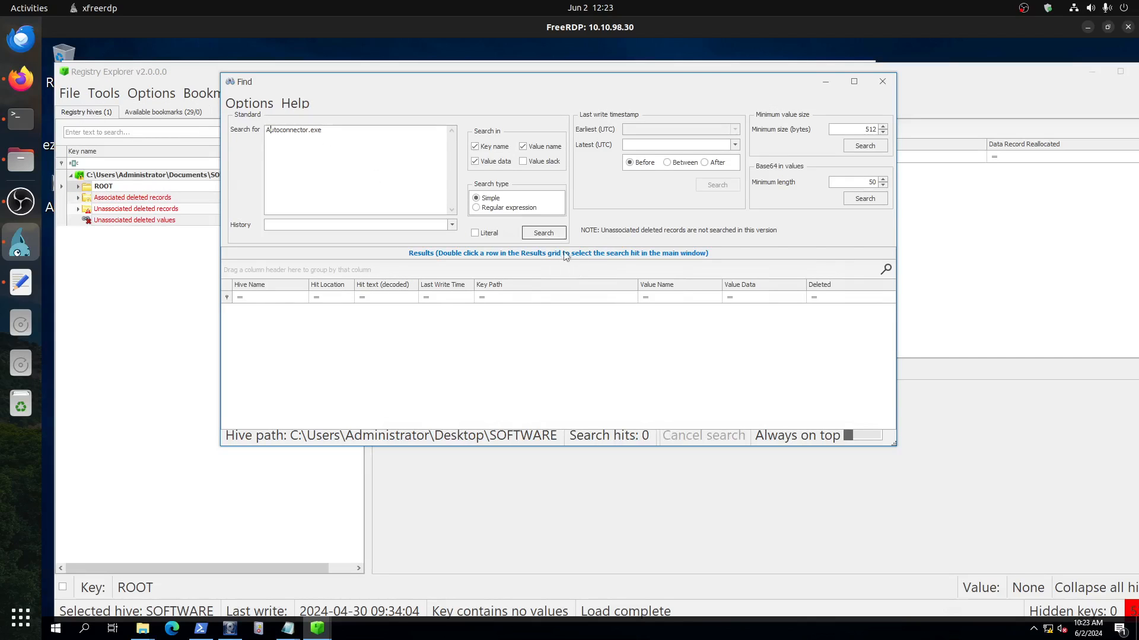
pyautogui.click(550, 233)
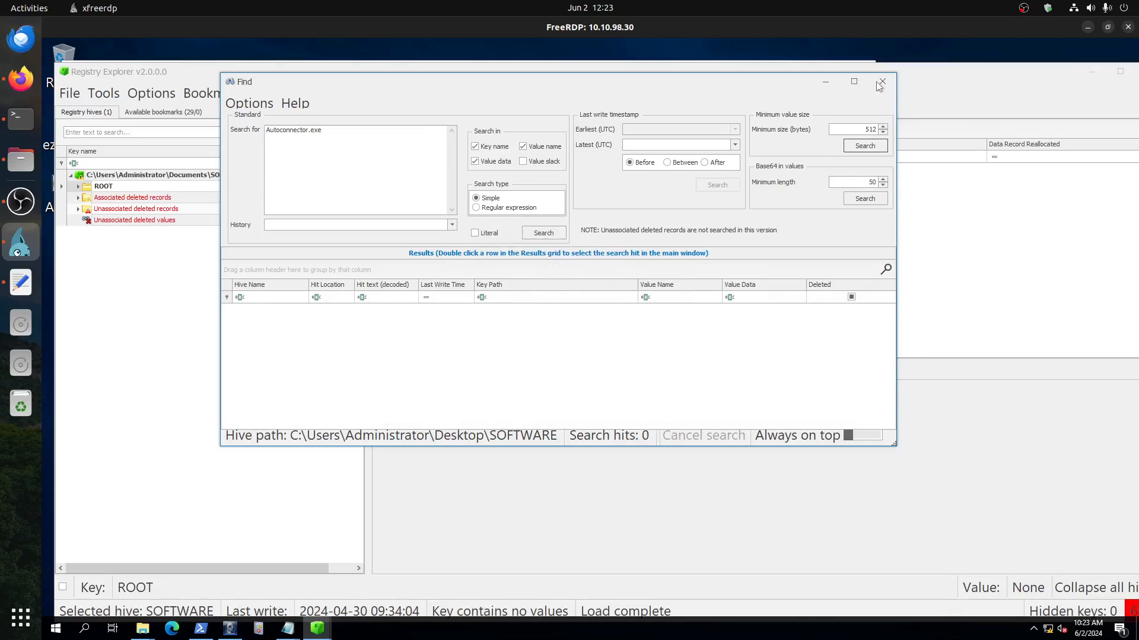
pyautogui.click(83, 113)
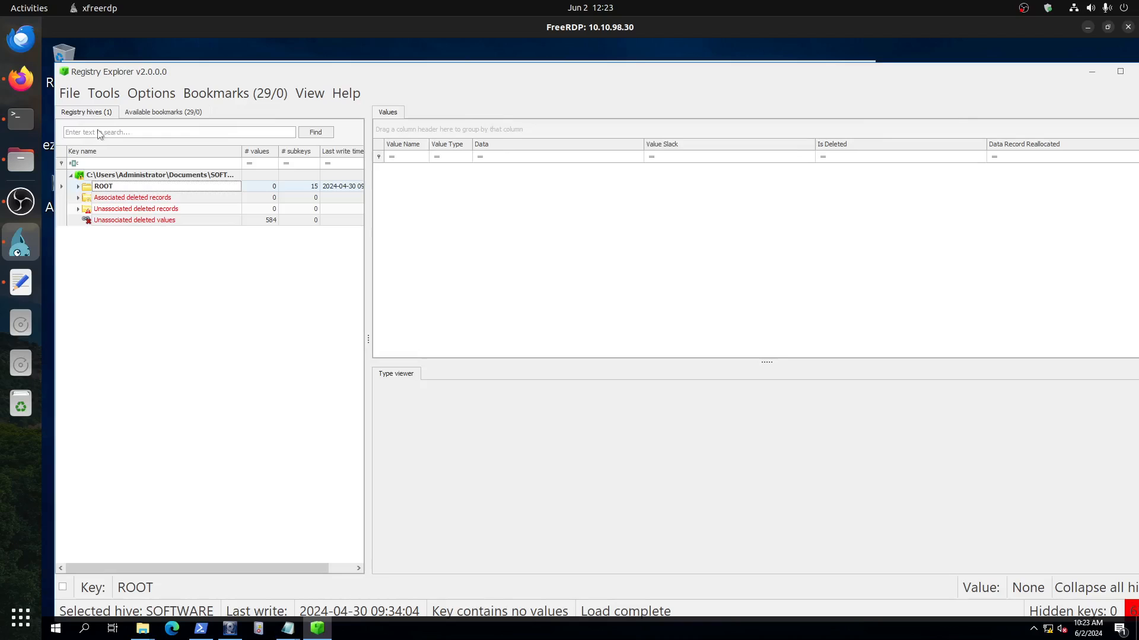
# Step: Load the dirty SECURITY hive from the Desktop folder without replaying its transaction logs
pyautogui.click(69, 95)
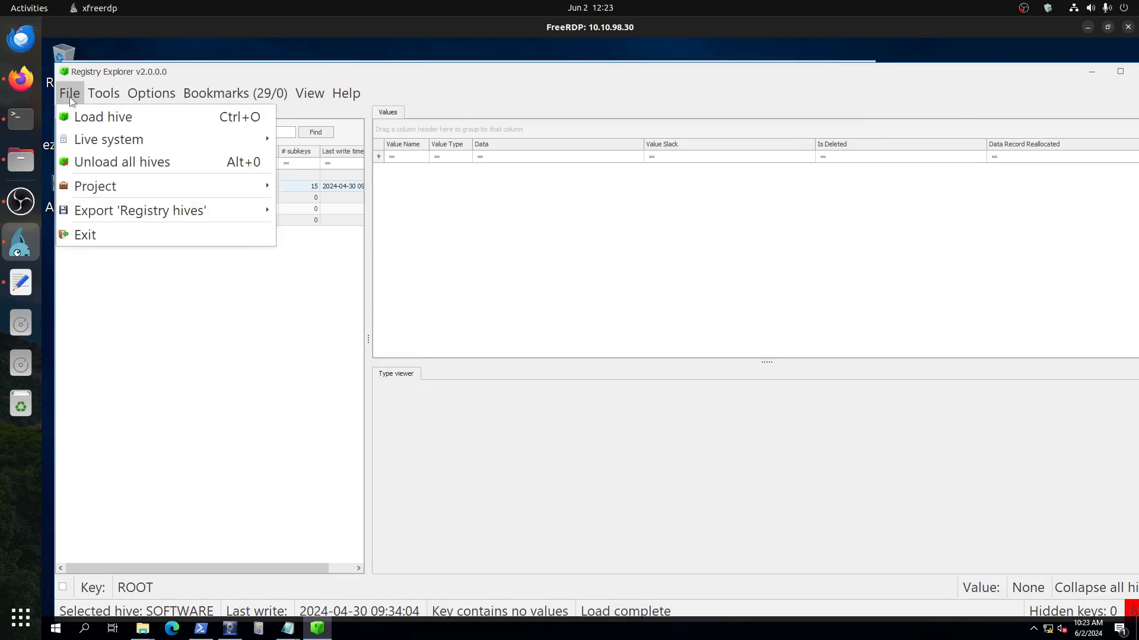
pyautogui.click(96, 118)
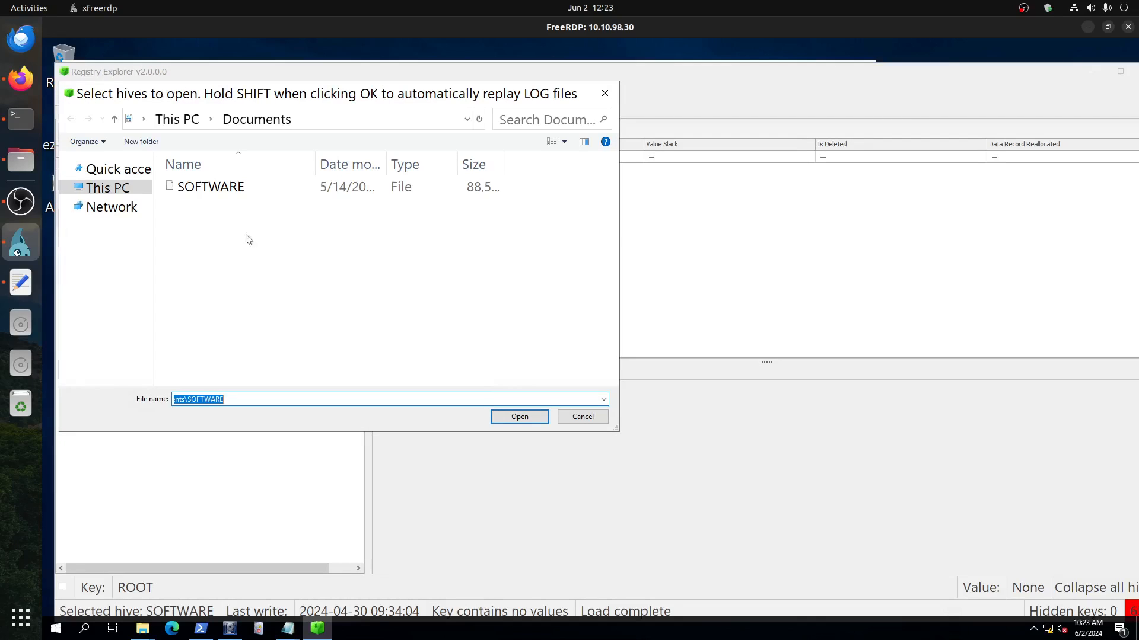
pyautogui.click(112, 188)
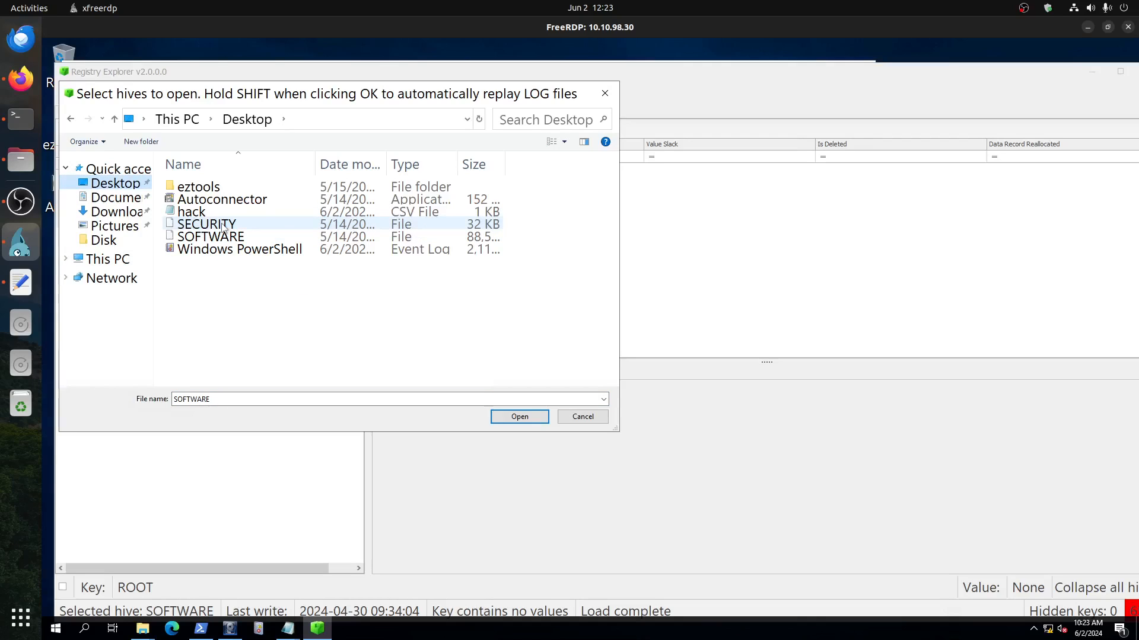
pyautogui.doubleClick(223, 228)
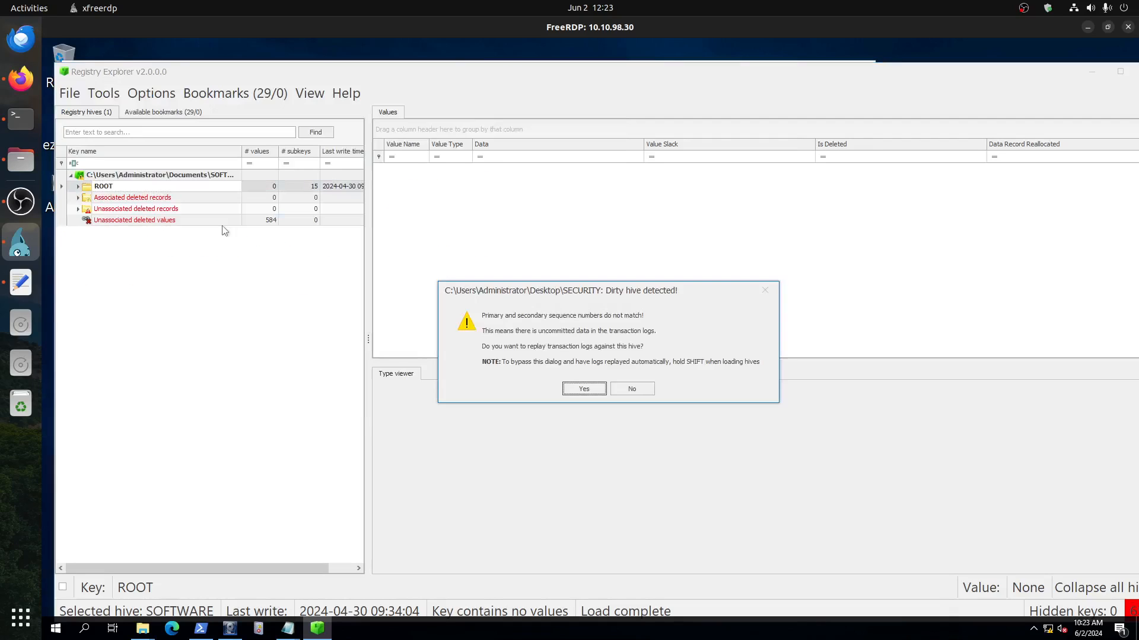
pyautogui.click(579, 391)
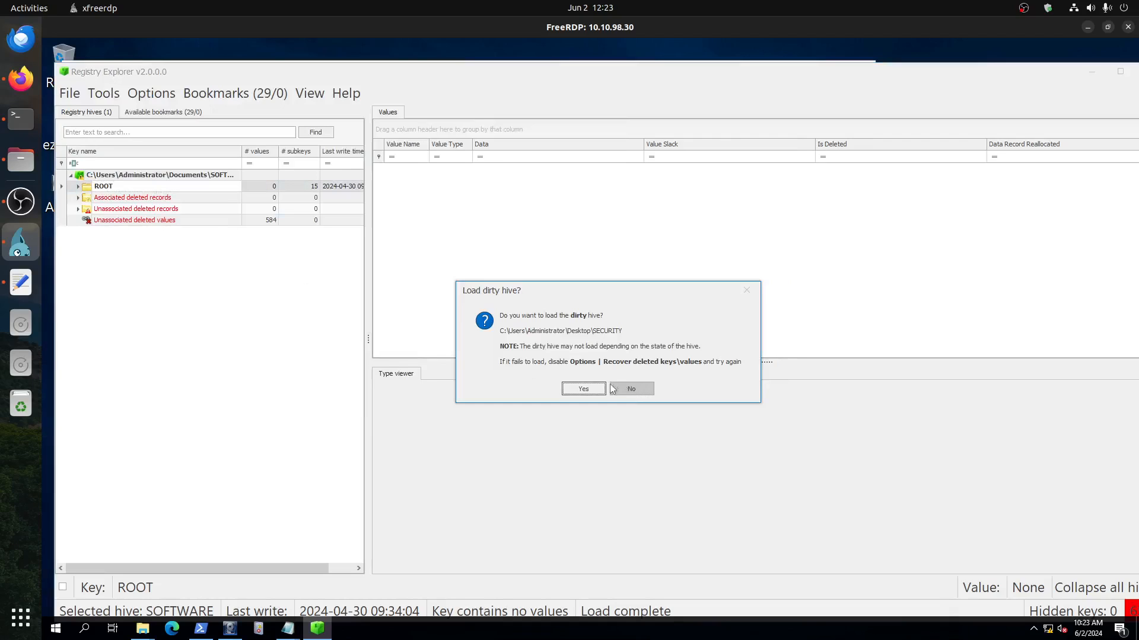
pyautogui.click(583, 390)
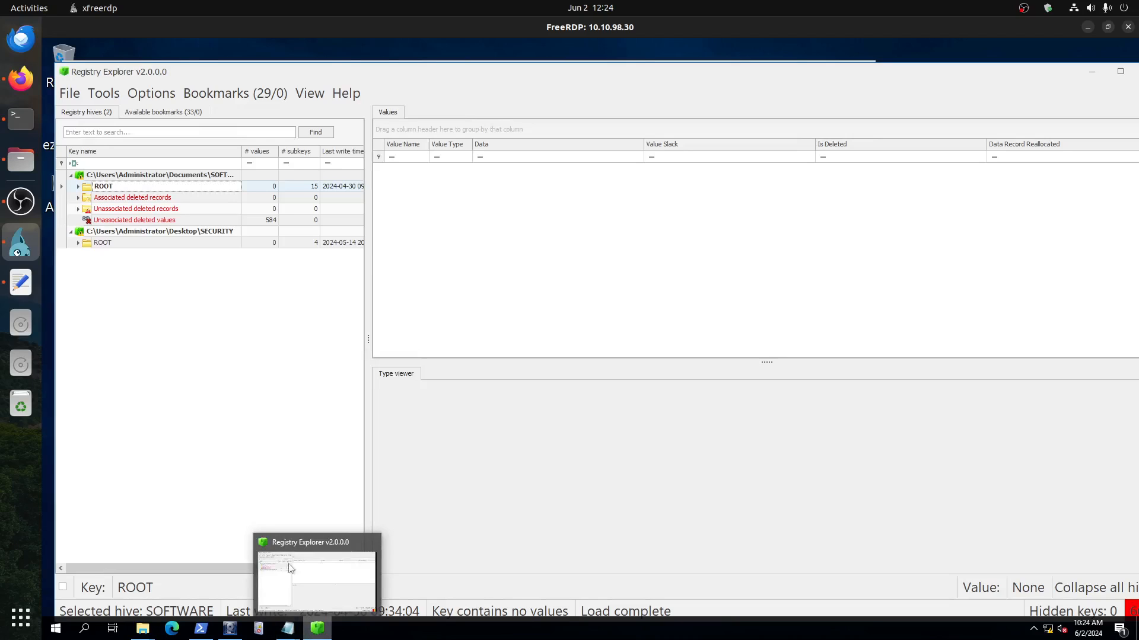
# Step: Repeat the Autoconnector.exe search with the SECURITY hive loaded, closing the search window when done
pyautogui.click(105, 99)
pyautogui.click(109, 114)
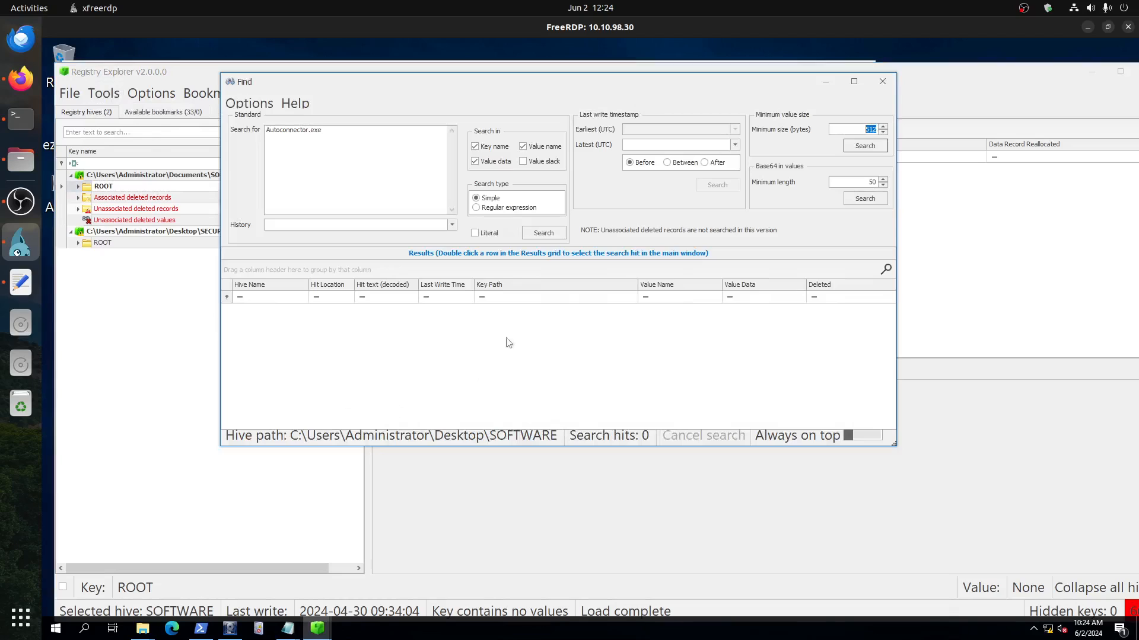
pyautogui.click(301, 157)
pyautogui.click(554, 232)
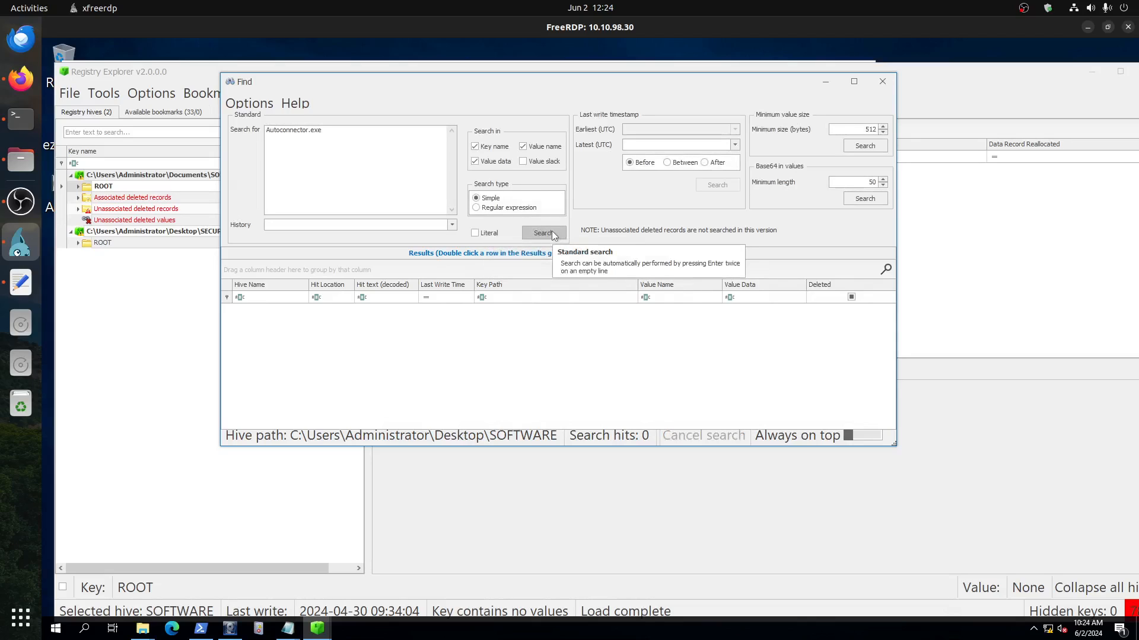
pyautogui.click(882, 82)
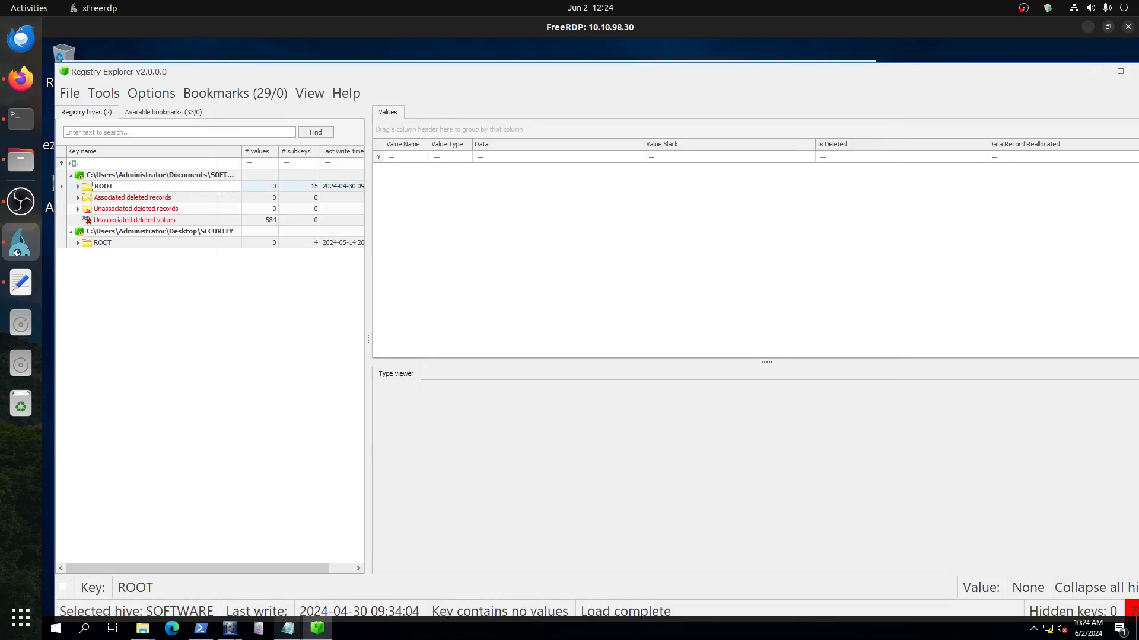
# Step: Switch to FTK Imager and export the SYSTEM hive from the config folder's file list to the Administrator's Documents folder
pyautogui.click(231, 631)
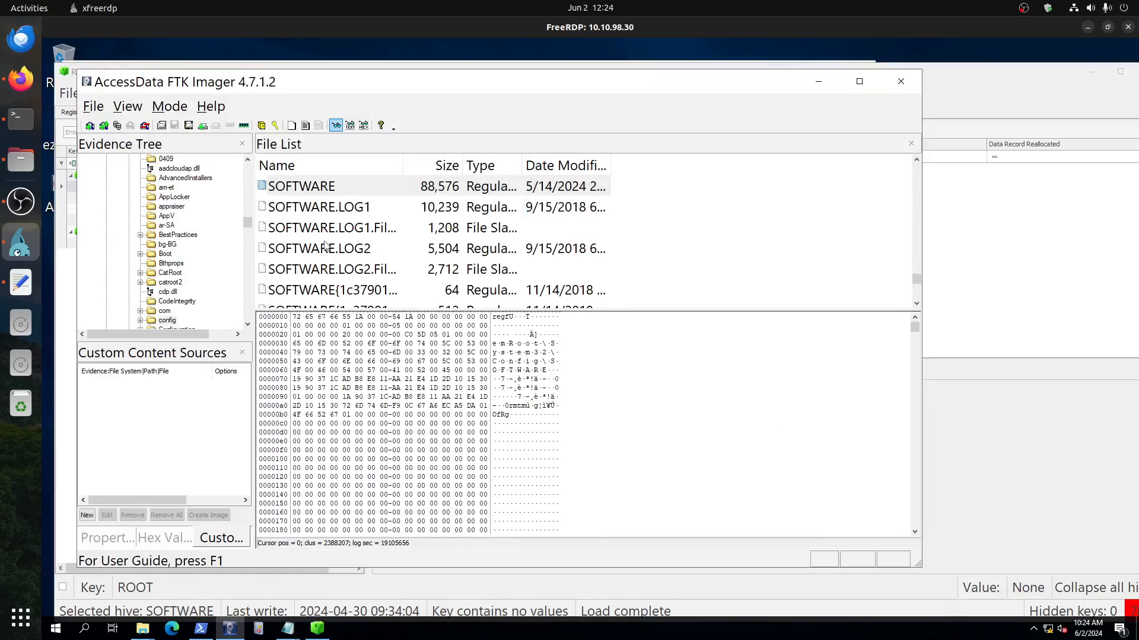
pyautogui.scroll(3, 325, 246)
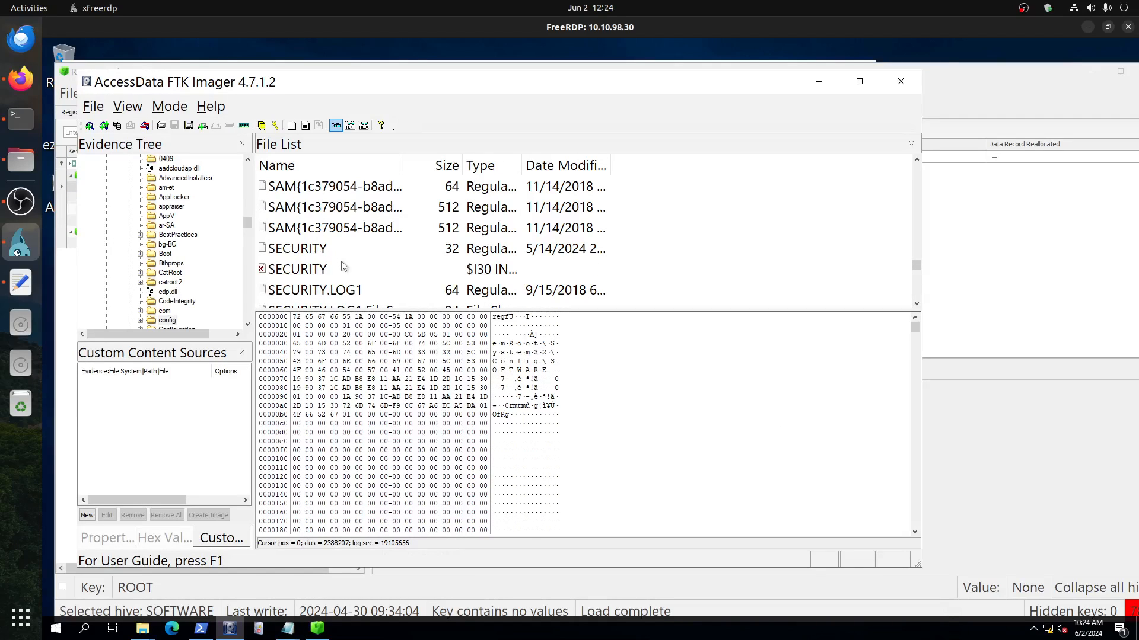
pyautogui.scroll(2, 344, 267)
pyautogui.scroll(-10, 343, 266)
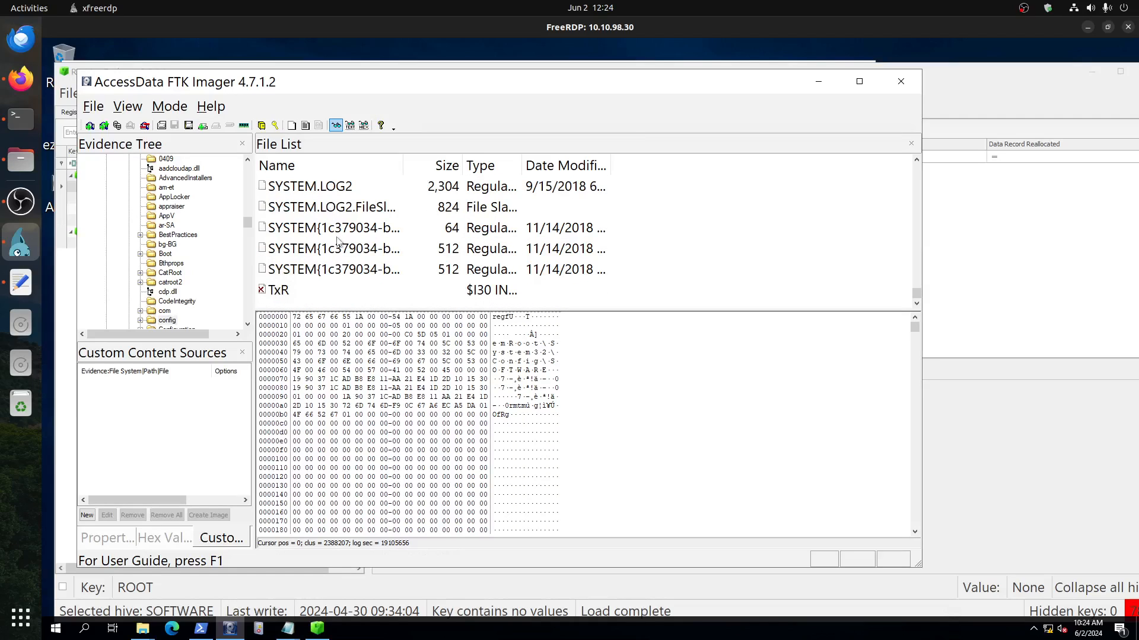
pyautogui.scroll(2, 334, 237)
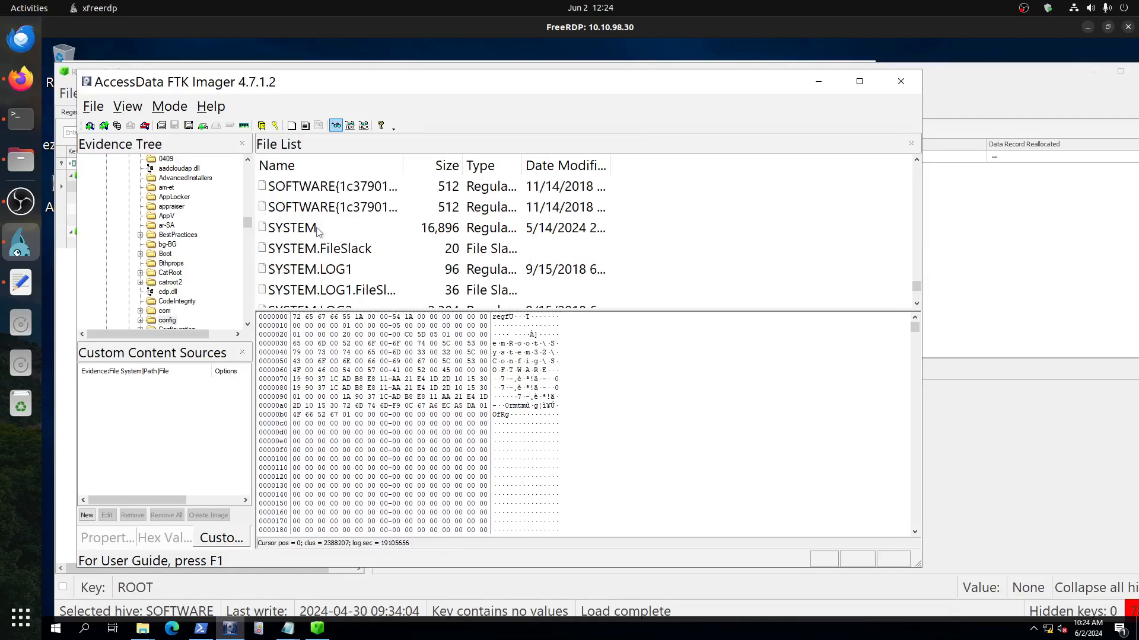
pyautogui.rightClick(319, 230)
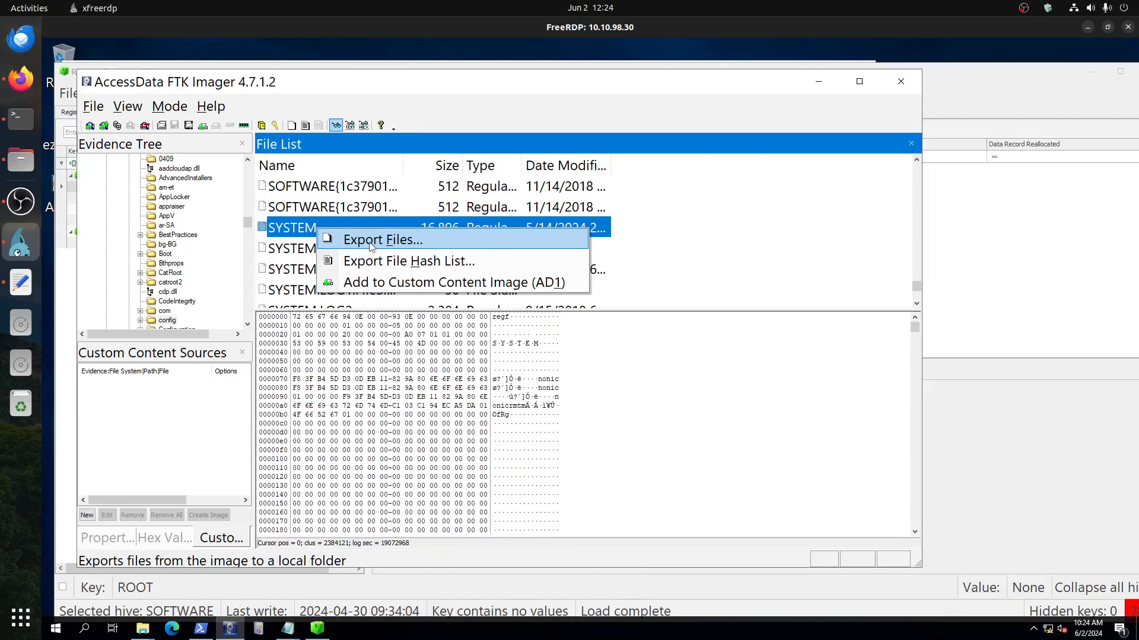
pyautogui.click(371, 245)
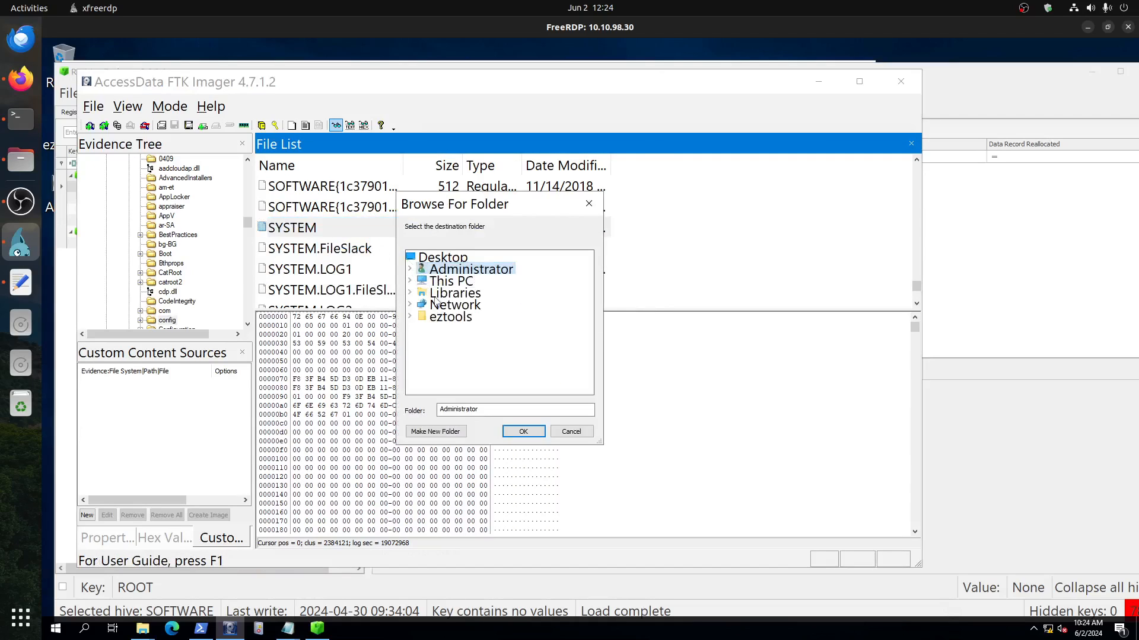
pyautogui.click(410, 270)
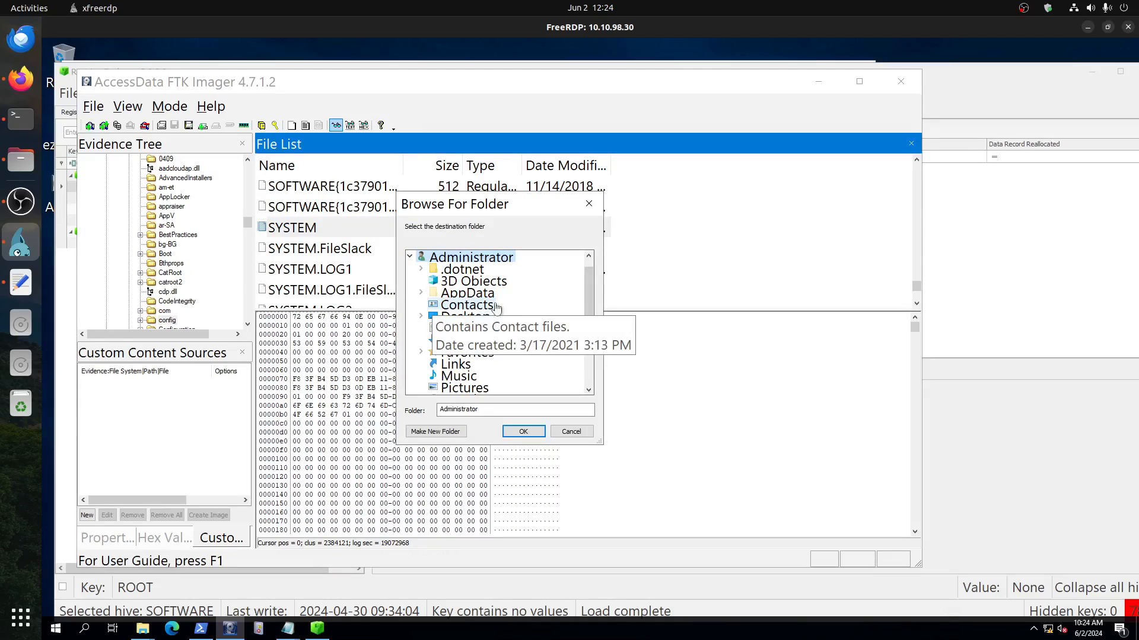
pyautogui.click(484, 333)
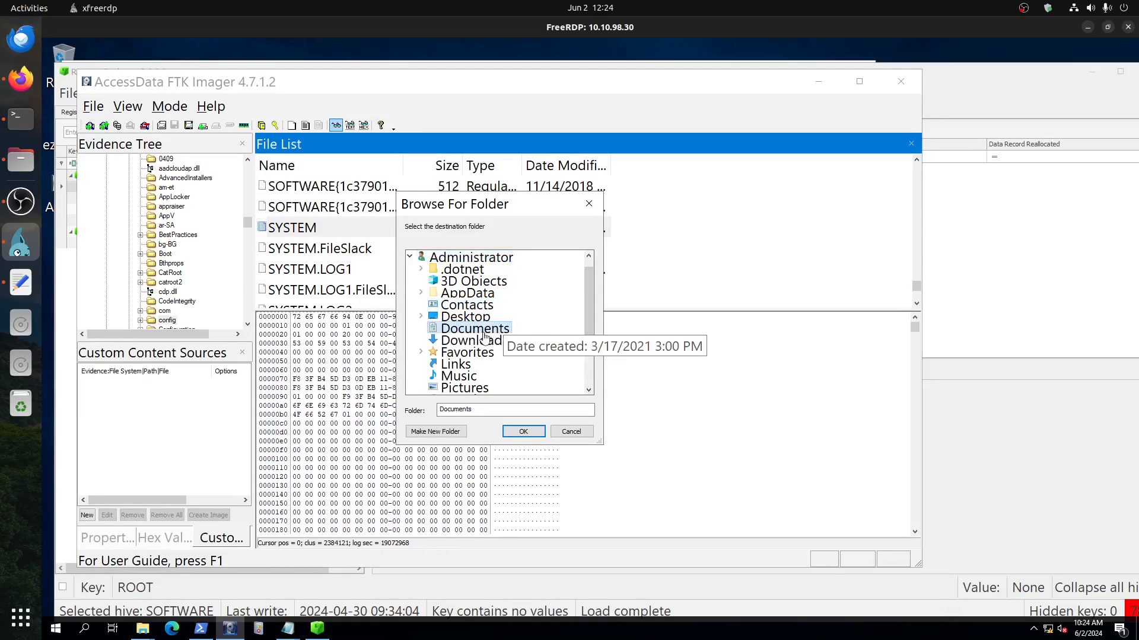
pyautogui.click(524, 432)
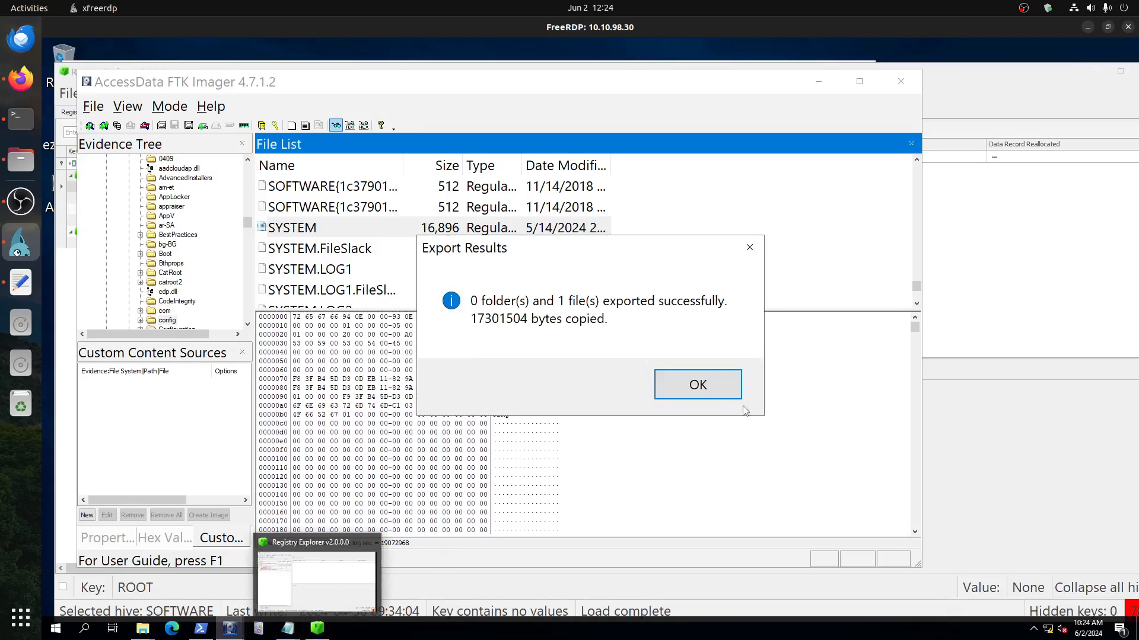
pyautogui.press('Return')
# Step: Return to Registry Explorer and load the dirty SYSTEM hive from Documents without replaying its transaction logs
pyautogui.click(313, 633)
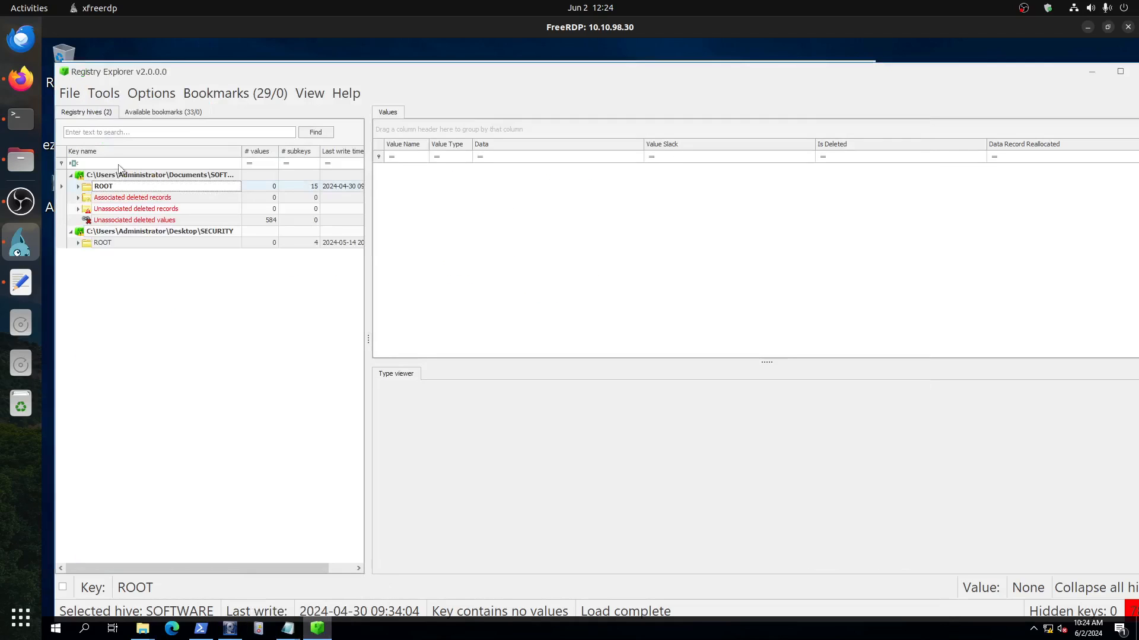
pyautogui.click(69, 95)
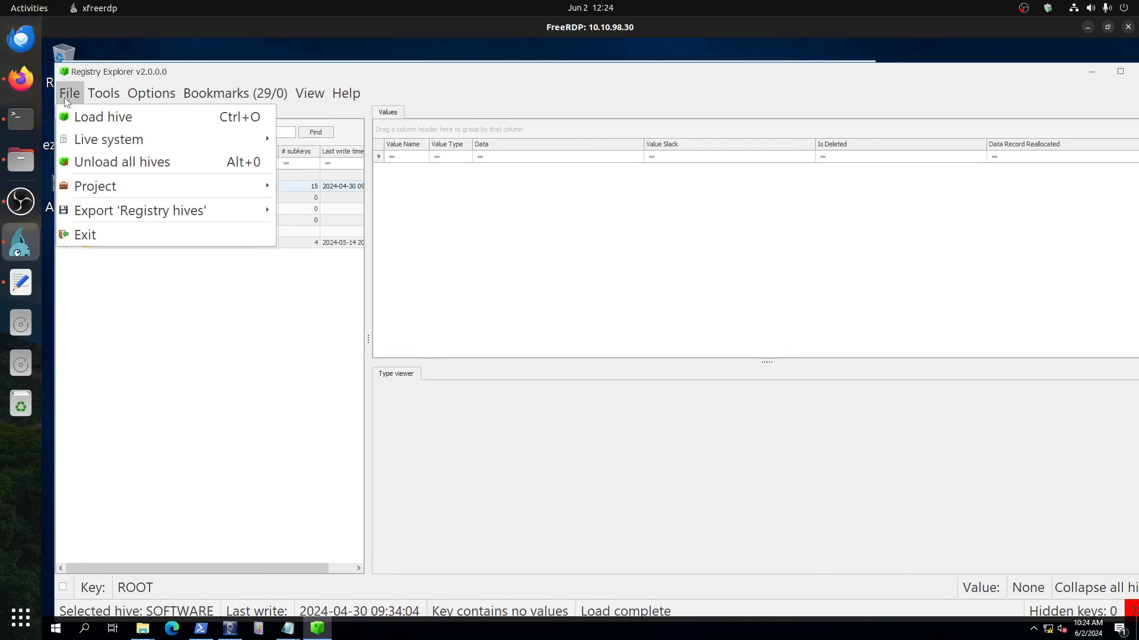
pyautogui.click(109, 116)
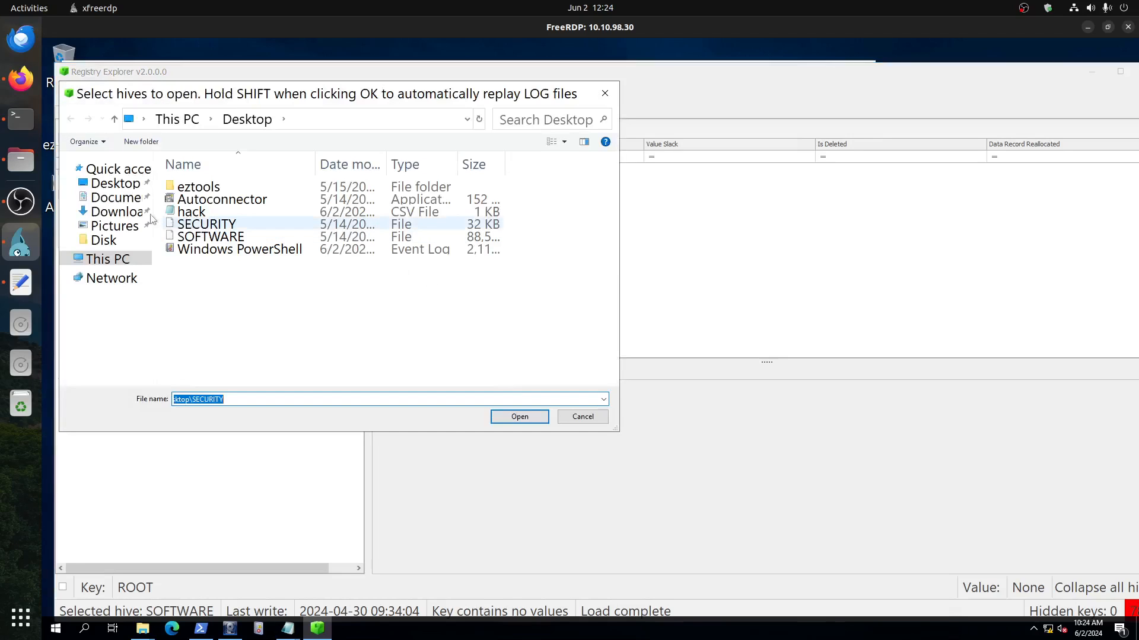
pyautogui.click(121, 198)
pyautogui.doubleClick(203, 198)
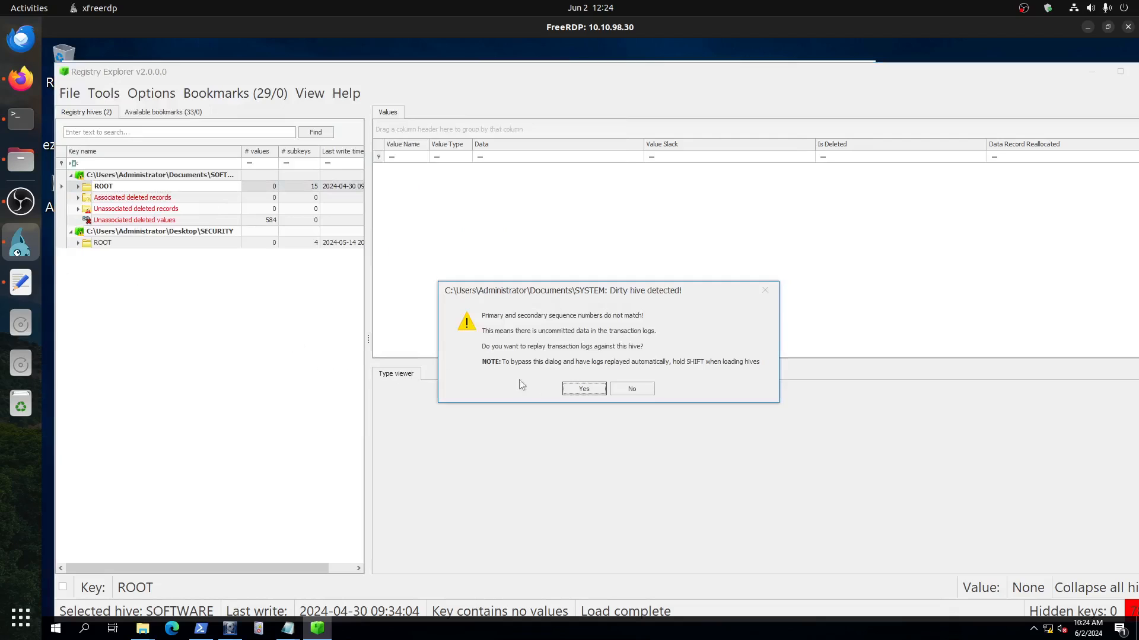
pyautogui.click(582, 389)
pyautogui.click(603, 382)
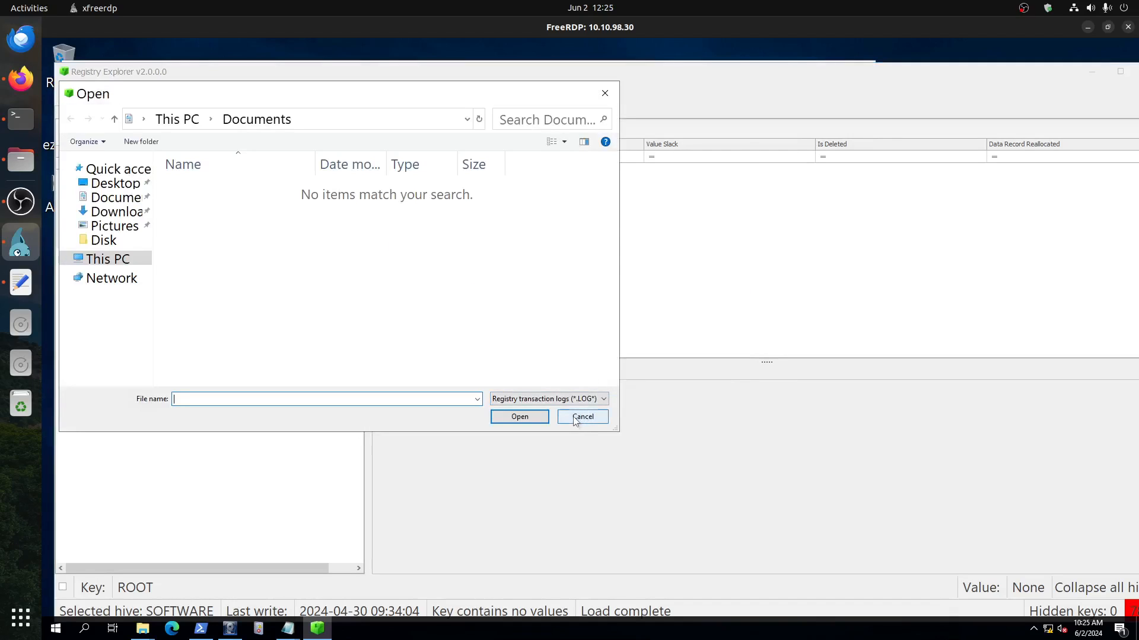
pyautogui.click(580, 418)
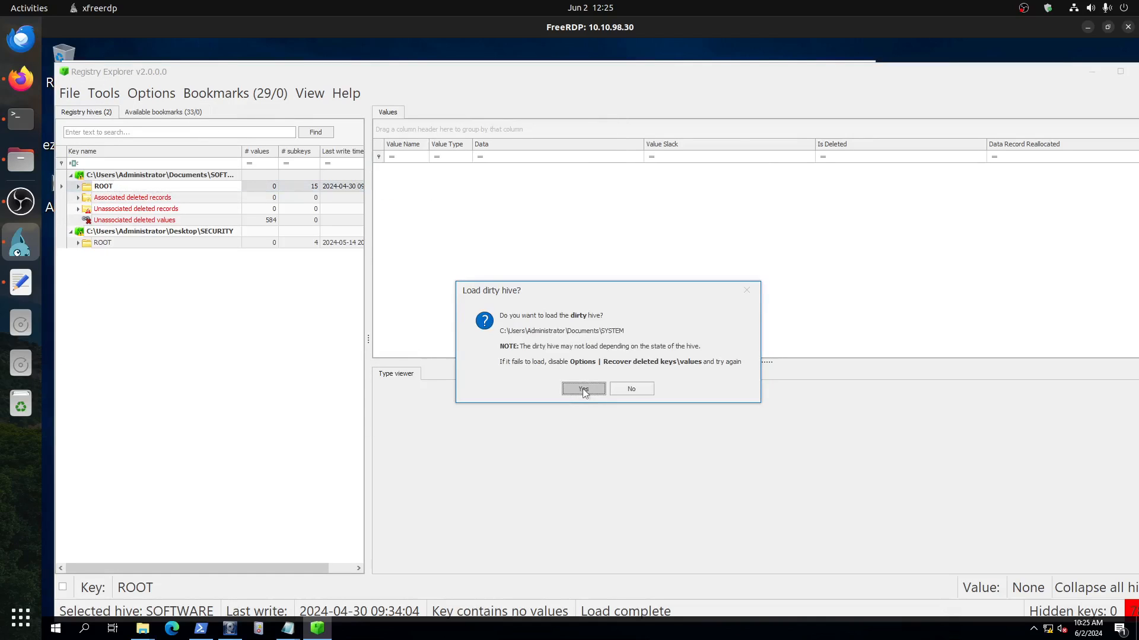
pyautogui.click(583, 390)
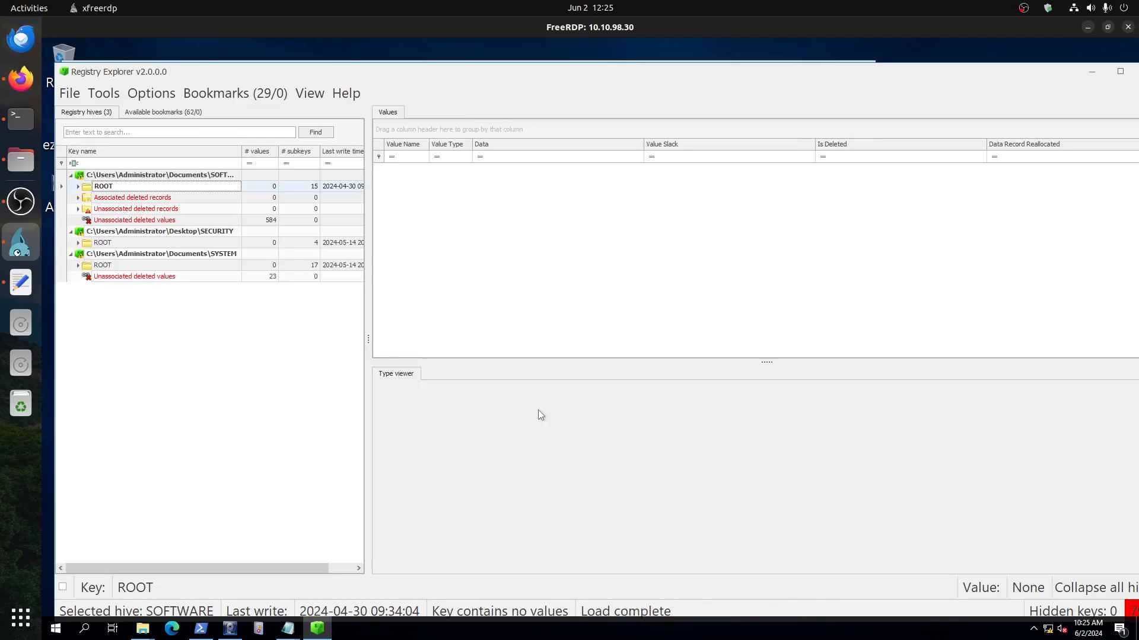
# Step: Check the registry path question in the TryHackMe room in Firefox and search all loaded hives for autoconnector.exe
pyautogui.click(106, 96)
pyautogui.click(114, 116)
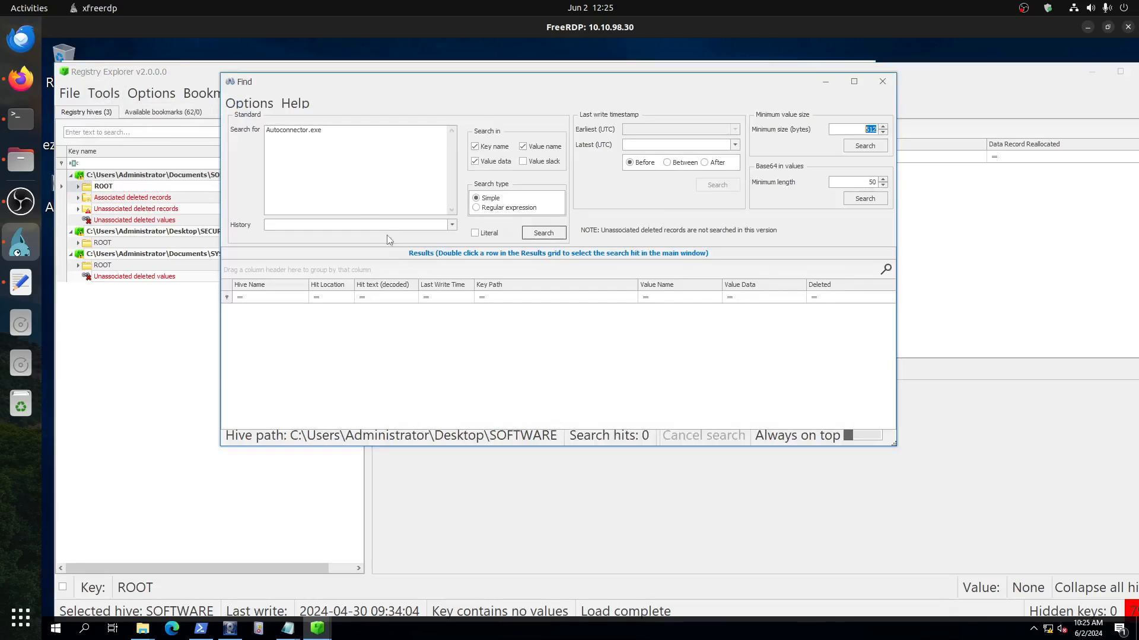
pyautogui.click(268, 129)
pyautogui.press('BackSpace')
pyautogui.write('a')
pyautogui.click(21, 77)
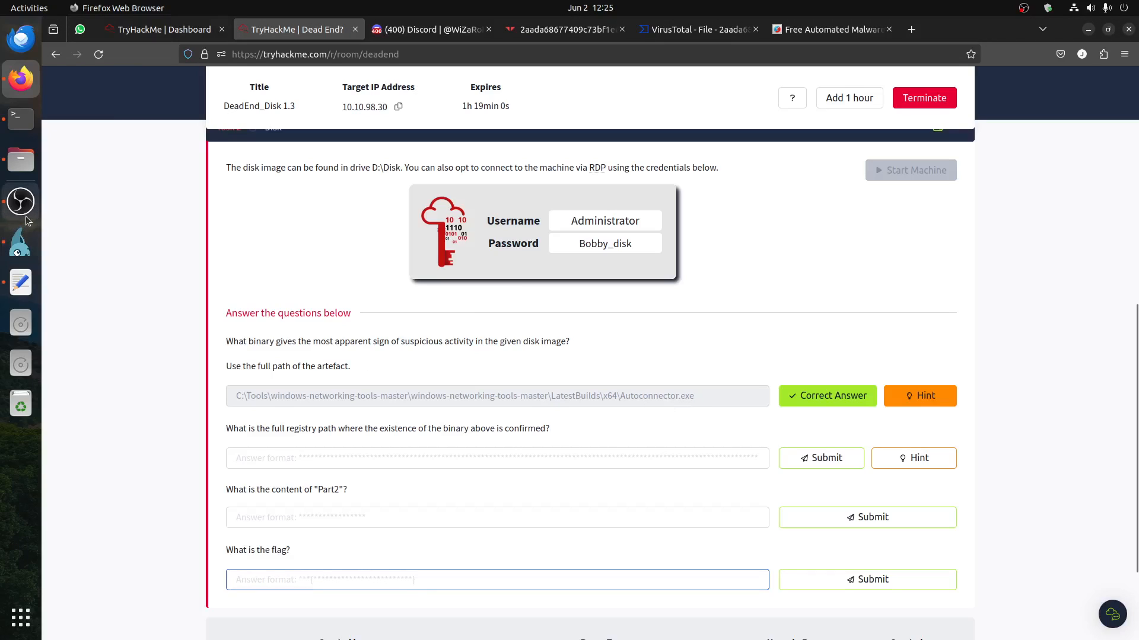
pyautogui.click(20, 243)
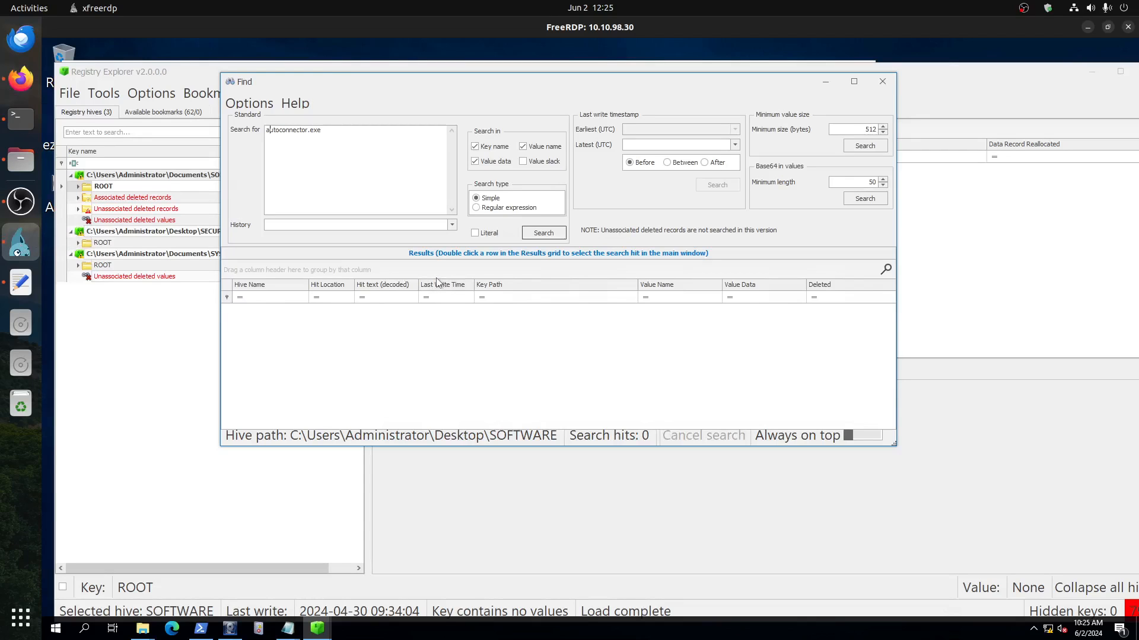
pyautogui.click(538, 234)
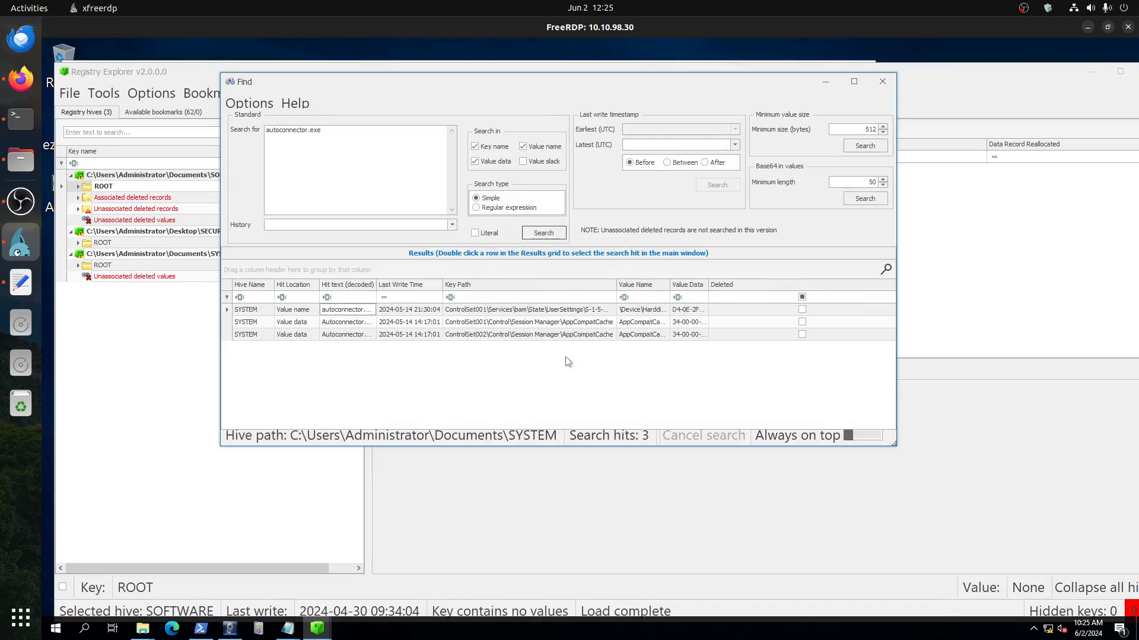
# Step: Jump to the search hit under the SYSTEM hive's bam UserSettings key, set the search window aside and inspect the Autoconnector.exe entry and its parent key
pyautogui.doubleClick(337, 312)
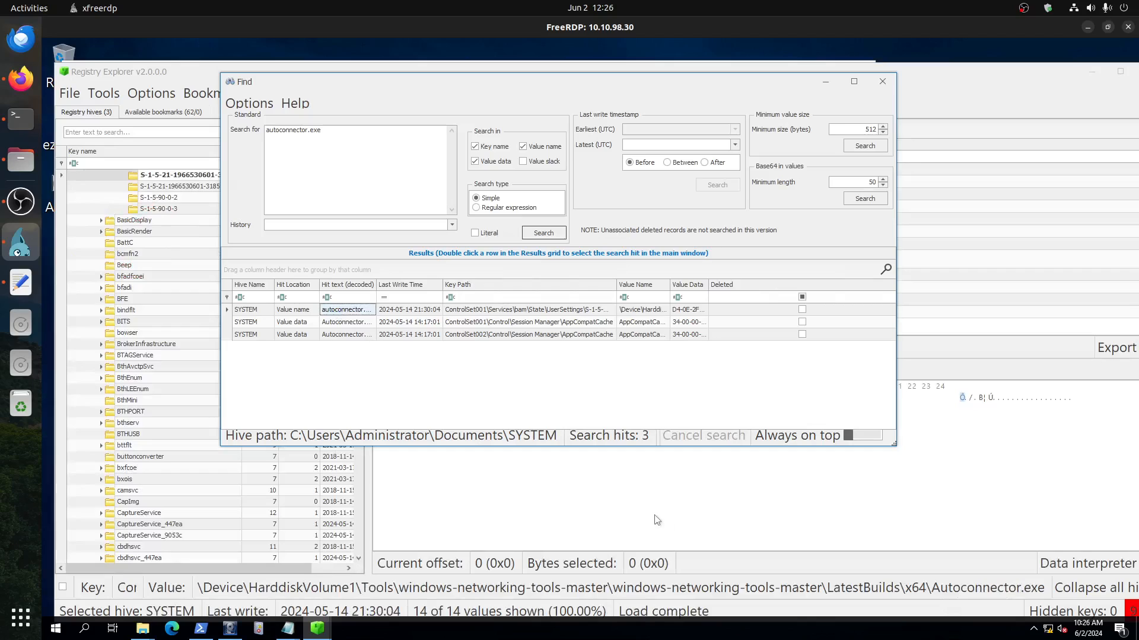
pyautogui.click(581, 84)
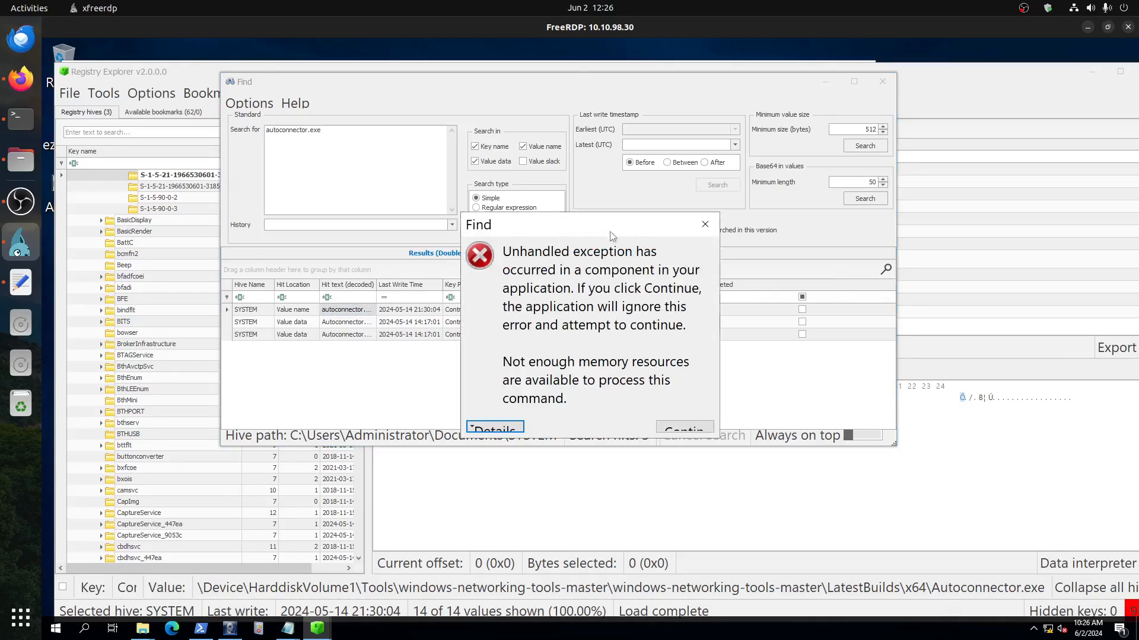
pyautogui.click(705, 224)
pyautogui.click(827, 85)
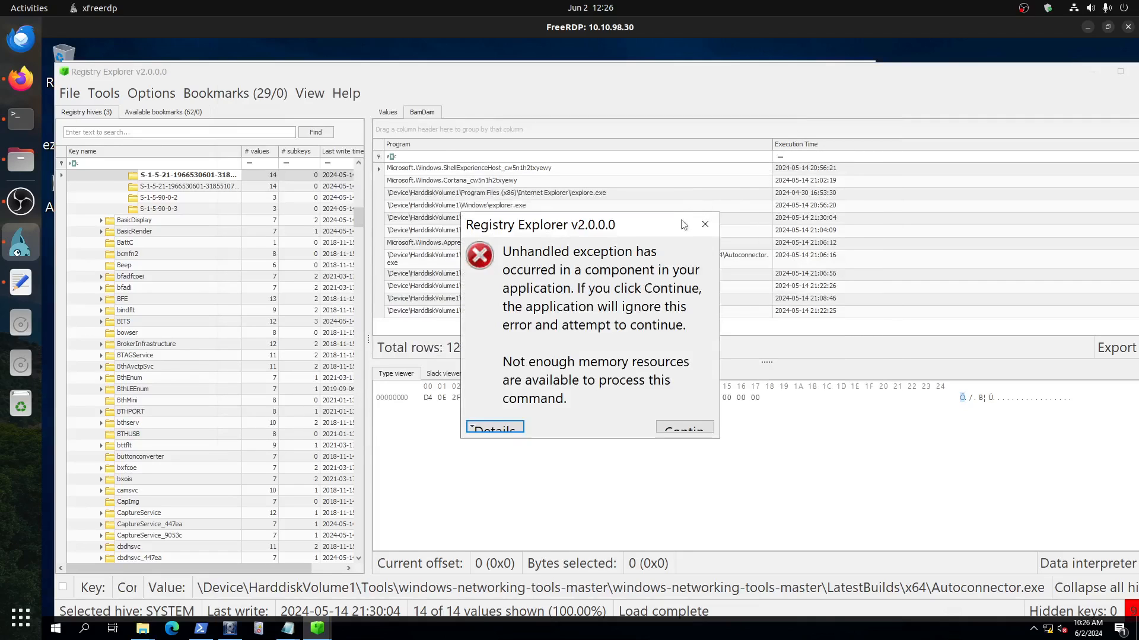
pyautogui.click(705, 224)
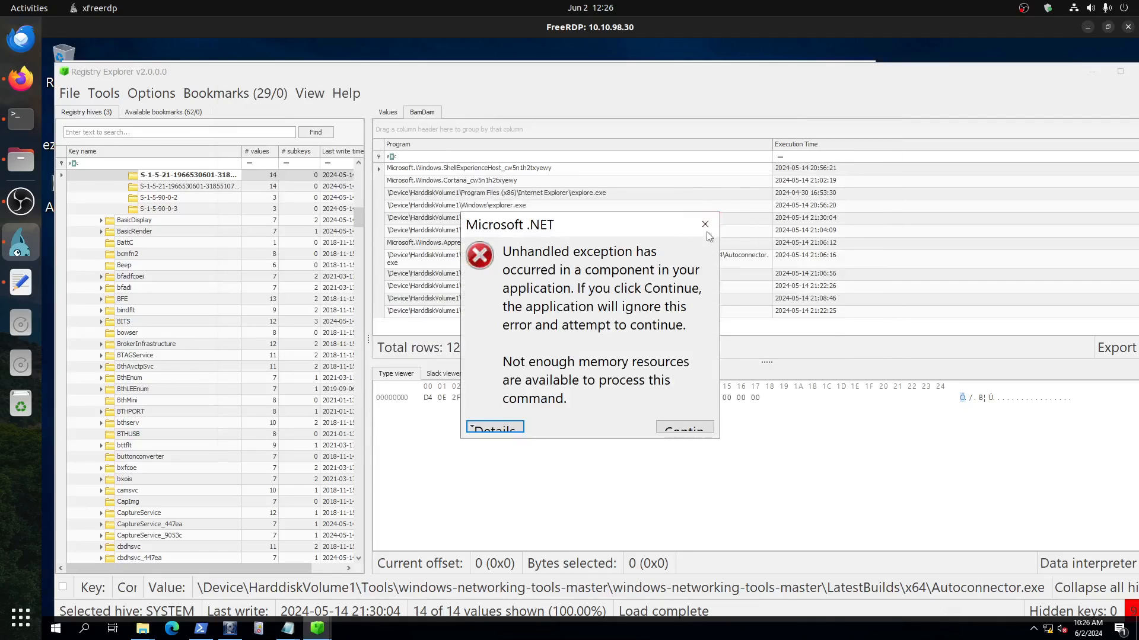
pyautogui.click(705, 224)
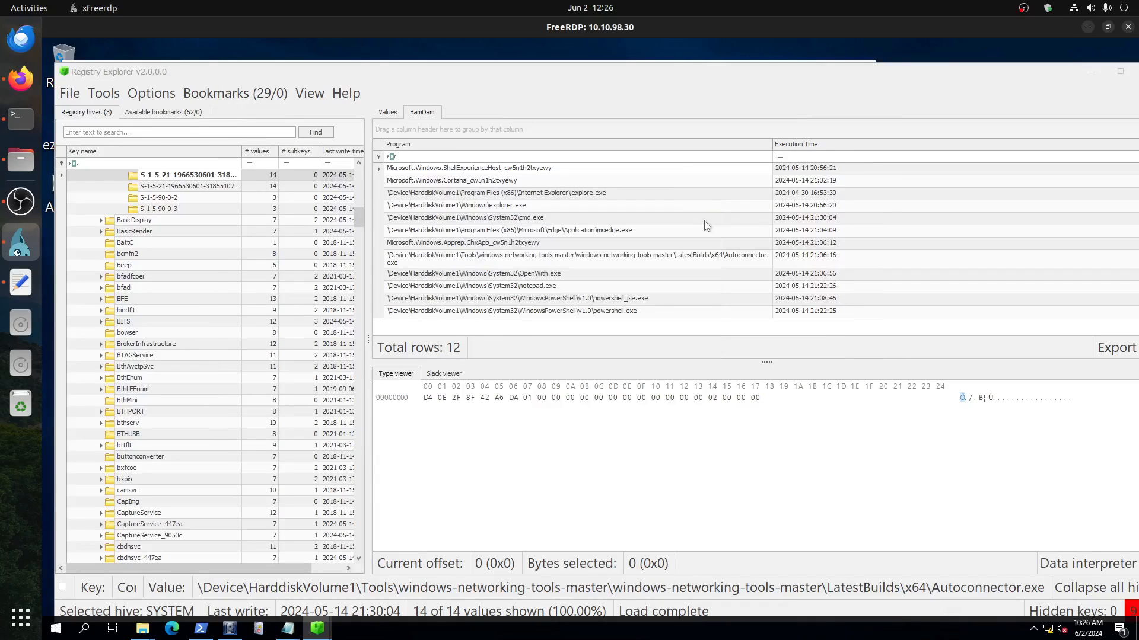
pyautogui.click(700, 262)
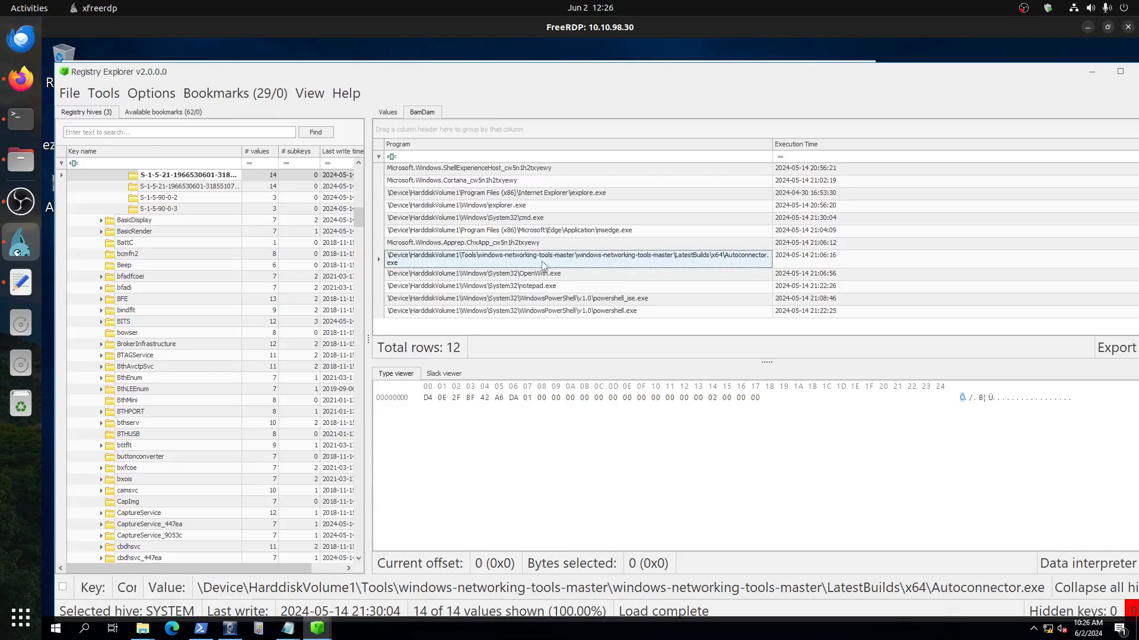
pyautogui.scroll(2, 252, 261)
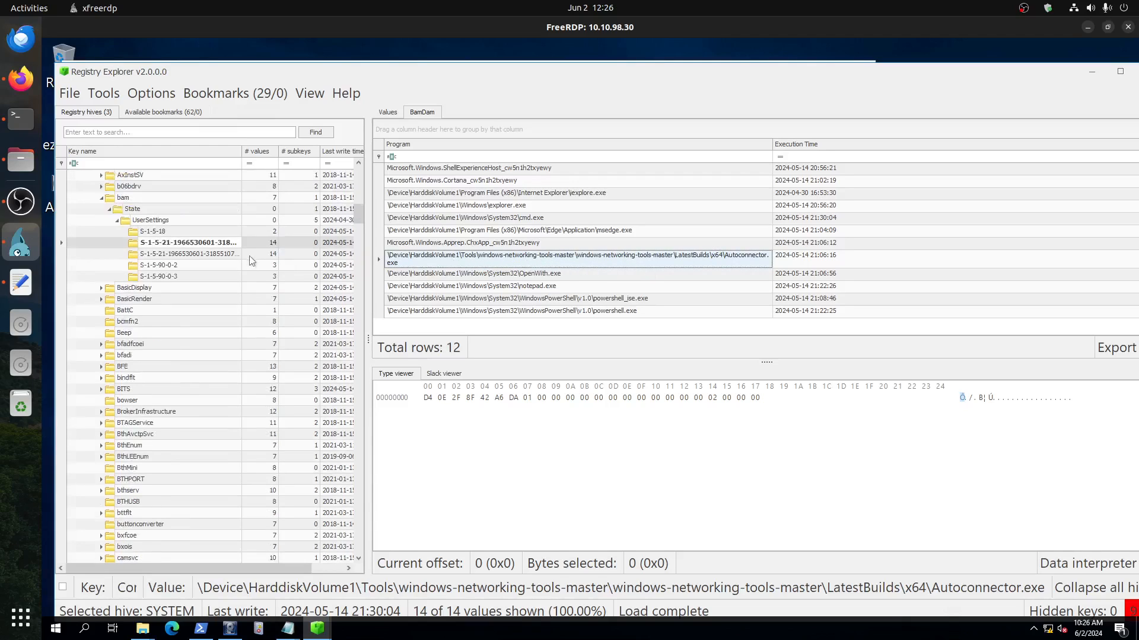
pyautogui.click(211, 244)
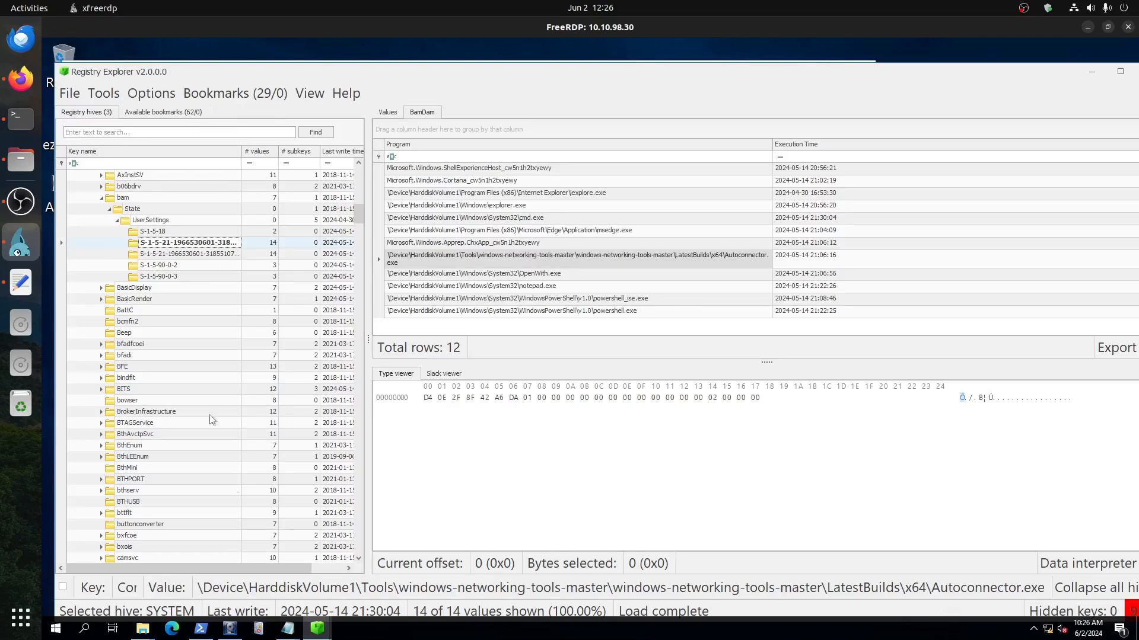
pyautogui.moveTo(318, 629)
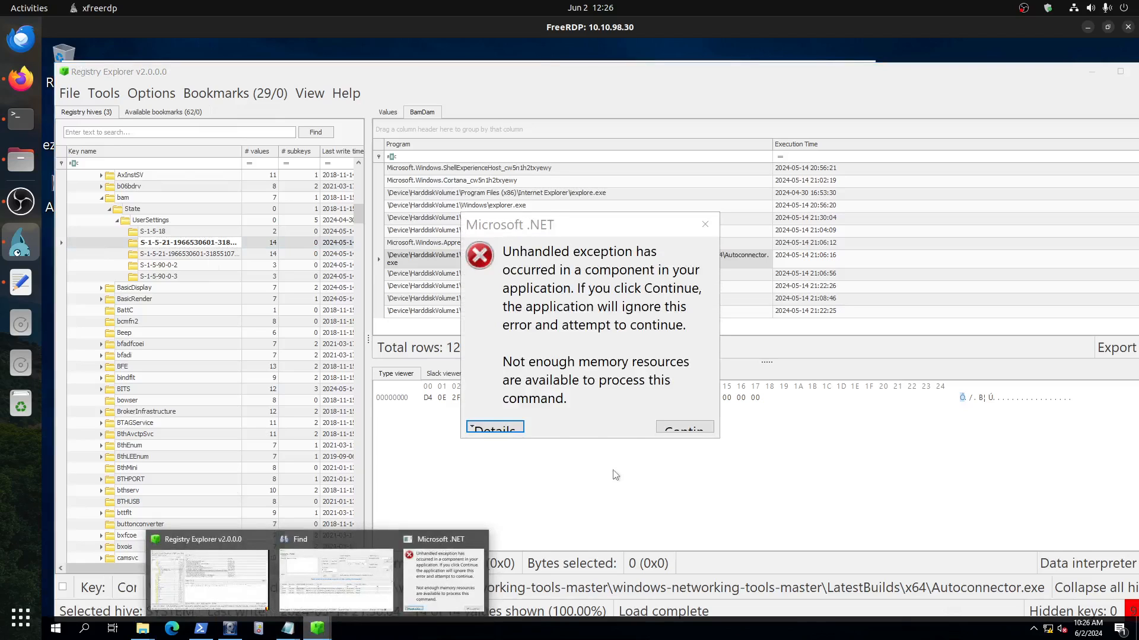
pyautogui.click(705, 224)
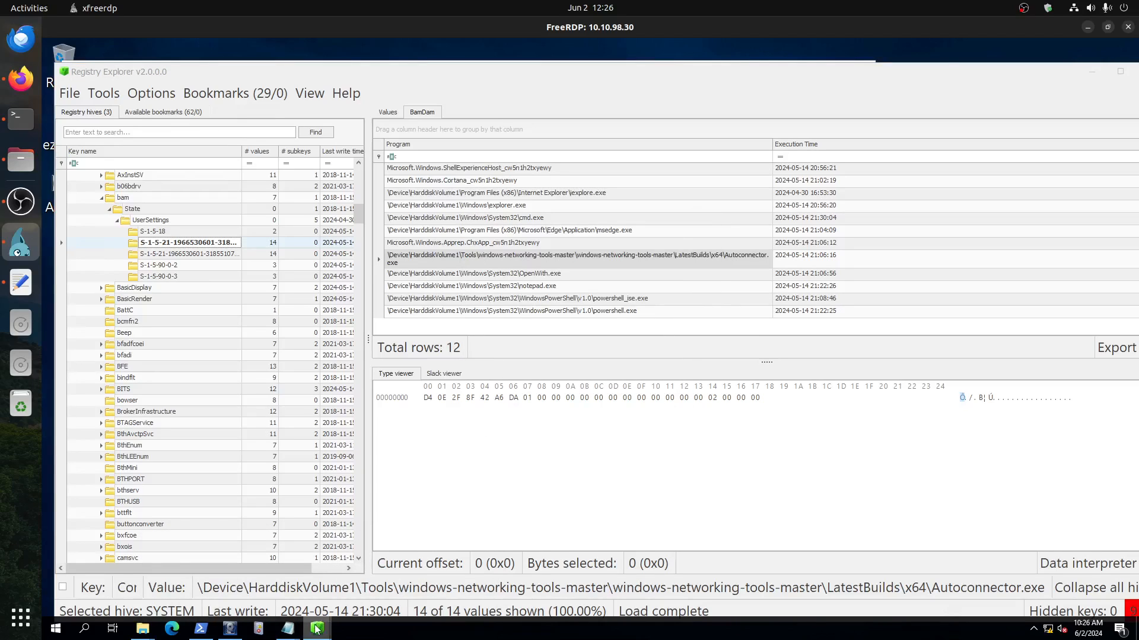
pyautogui.moveTo(318, 627)
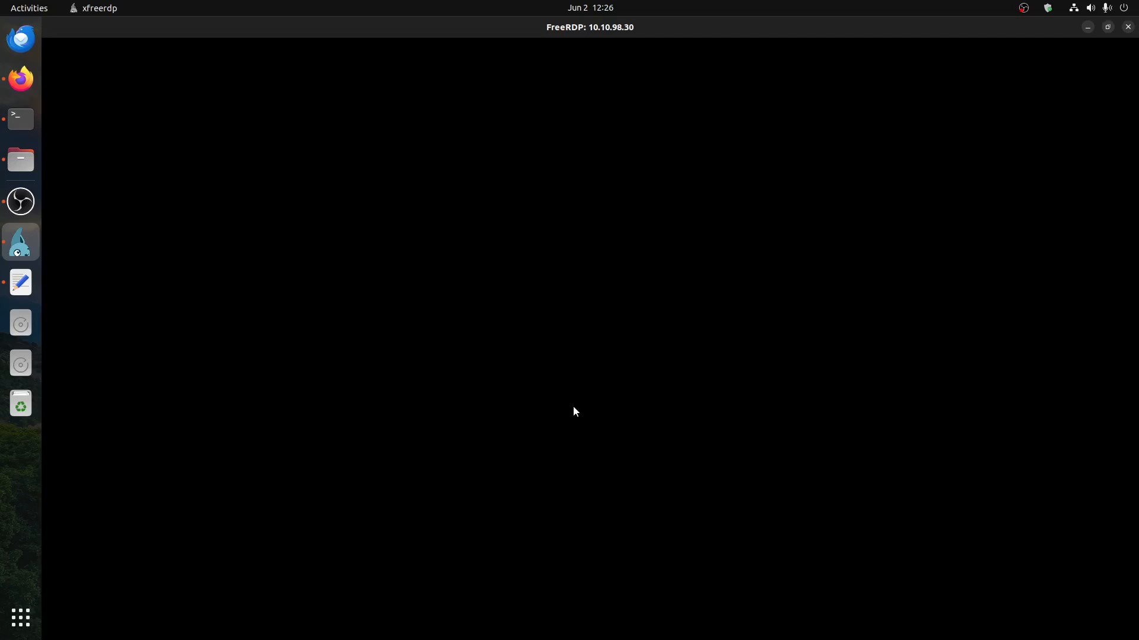
pyautogui.click(706, 225)
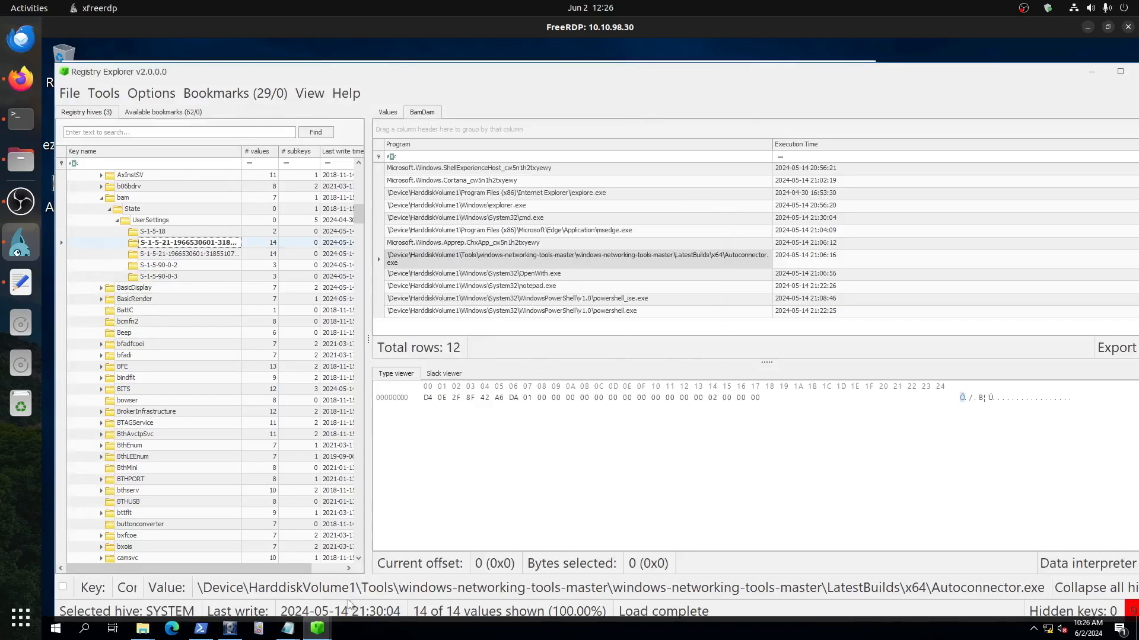
pyautogui.click(375, 574)
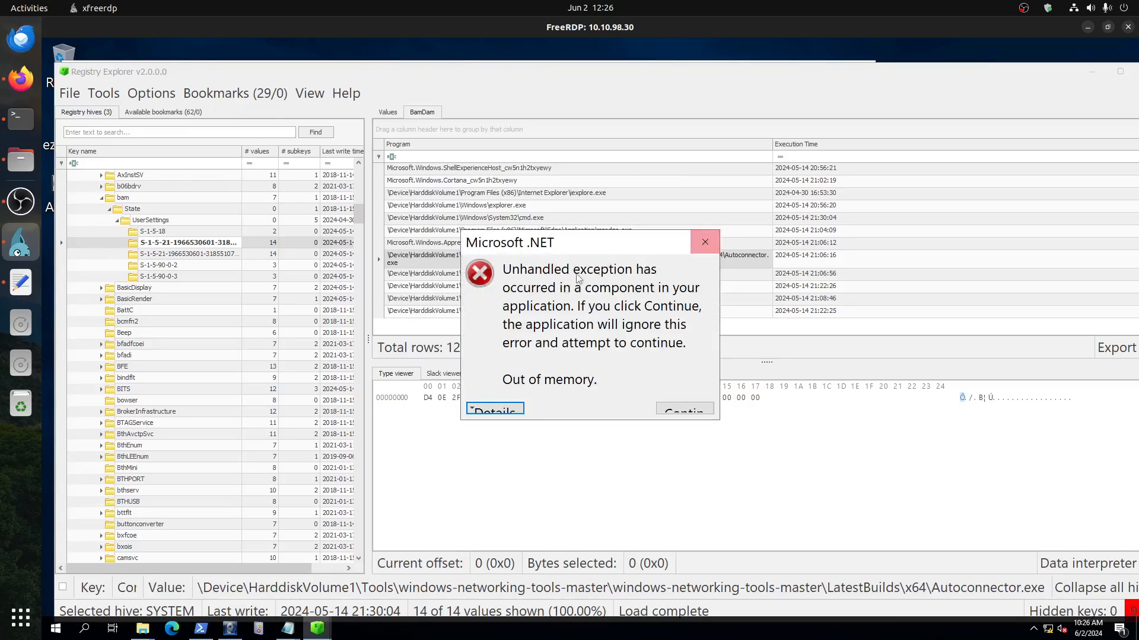
pyautogui.click(704, 245)
pyautogui.click(702, 245)
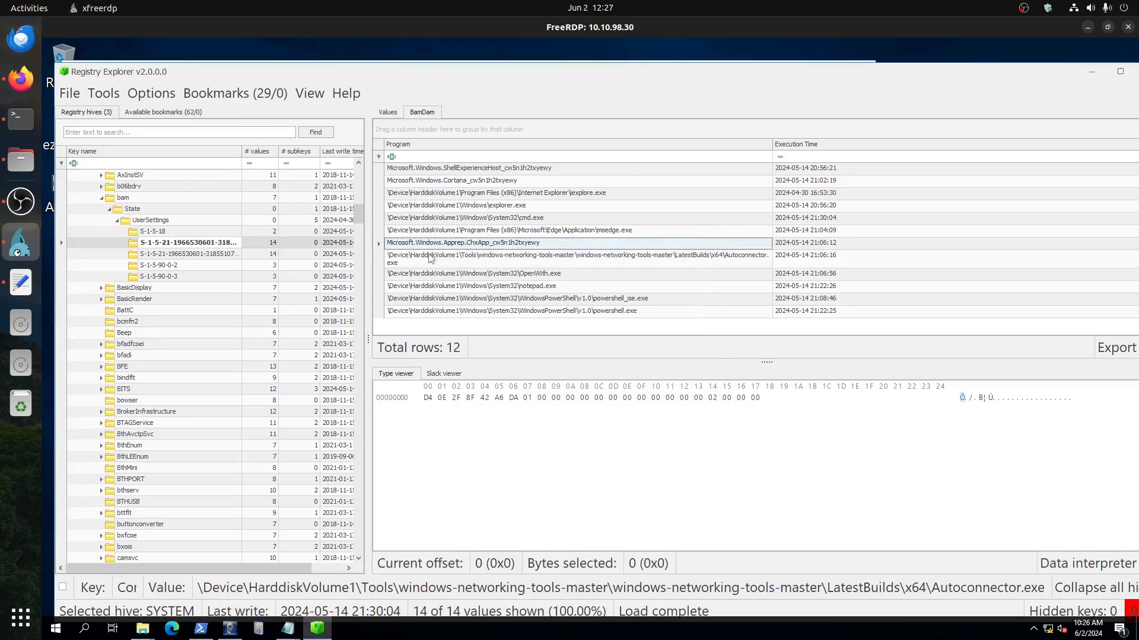
# Step: Copy the key path of the bam UserSettings subkey ending in 1008 and dismiss the memory exception dialog
pyautogui.rightClick(177, 243)
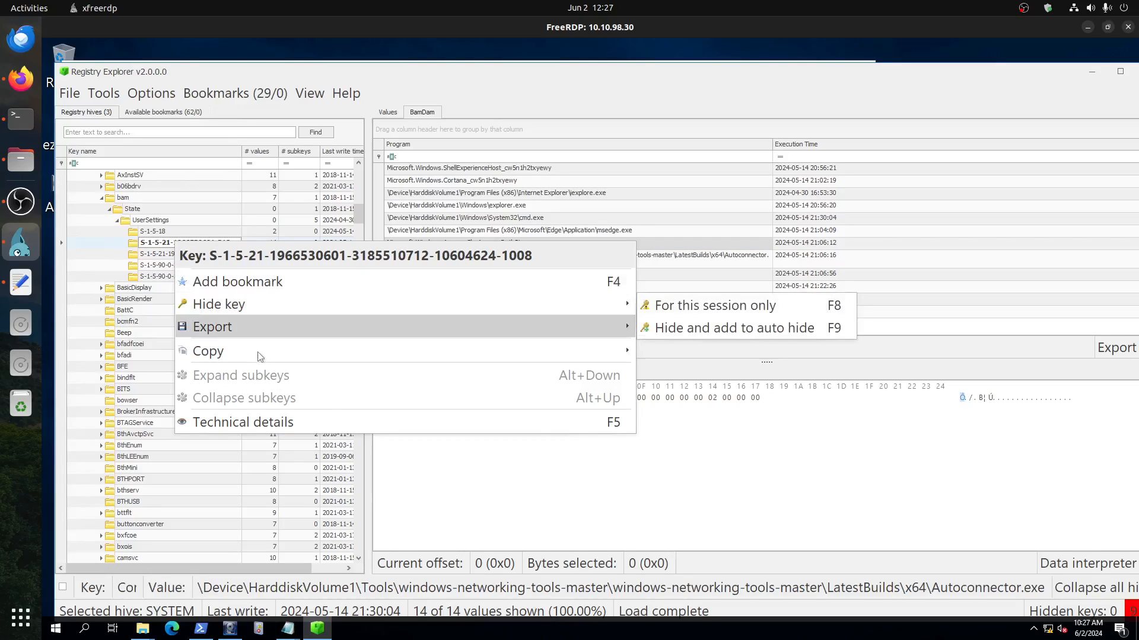
pyautogui.moveTo(261, 355)
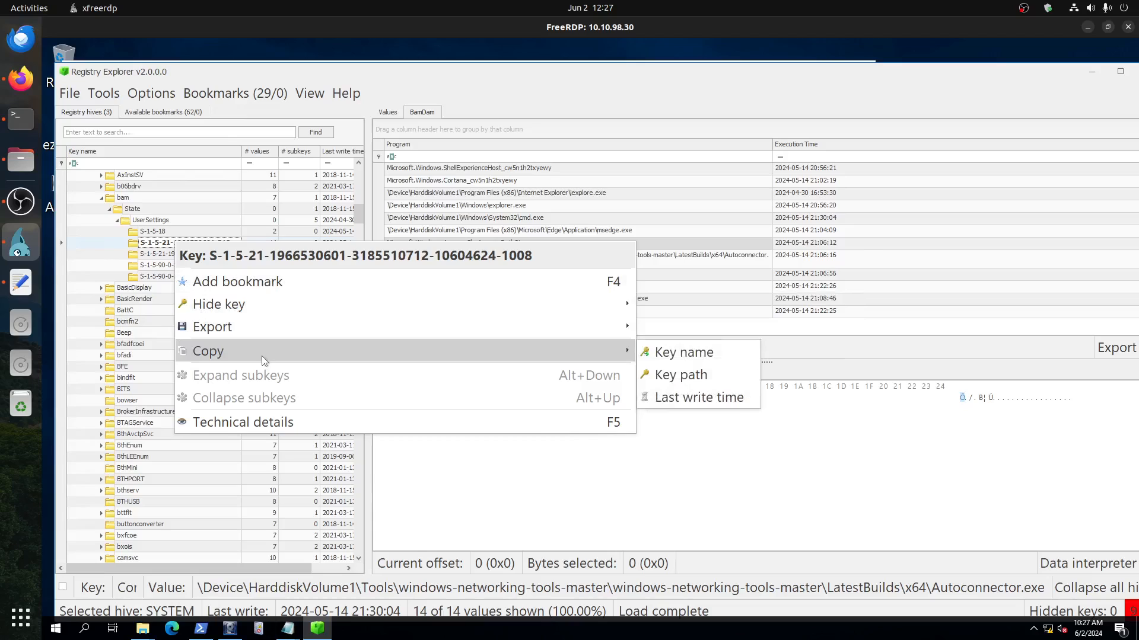
pyautogui.click(705, 376)
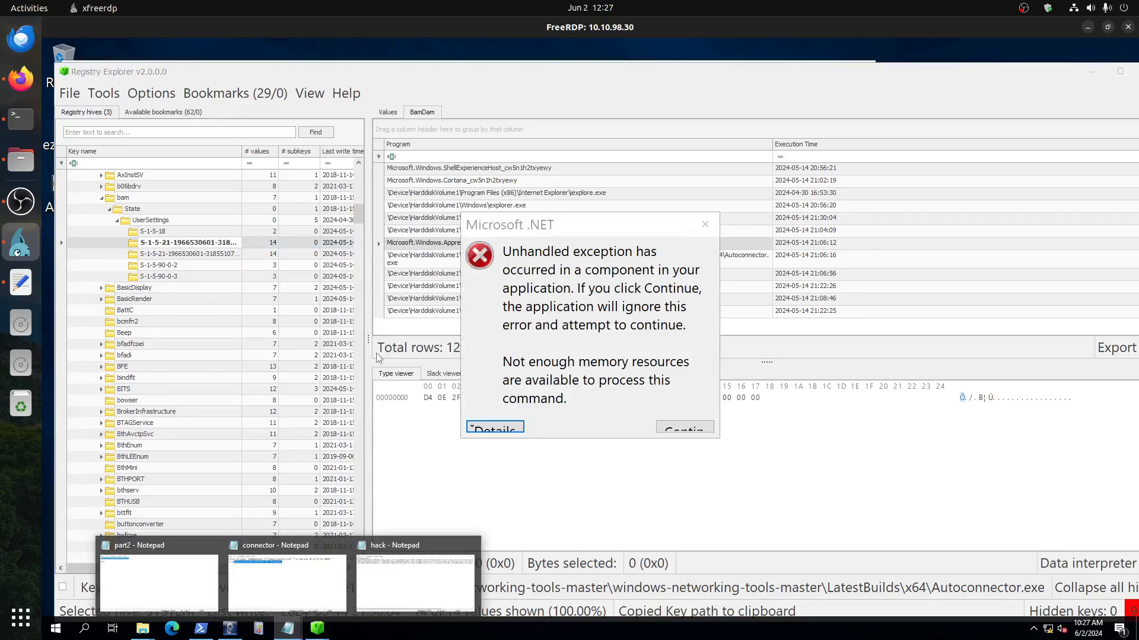
pyautogui.click(705, 223)
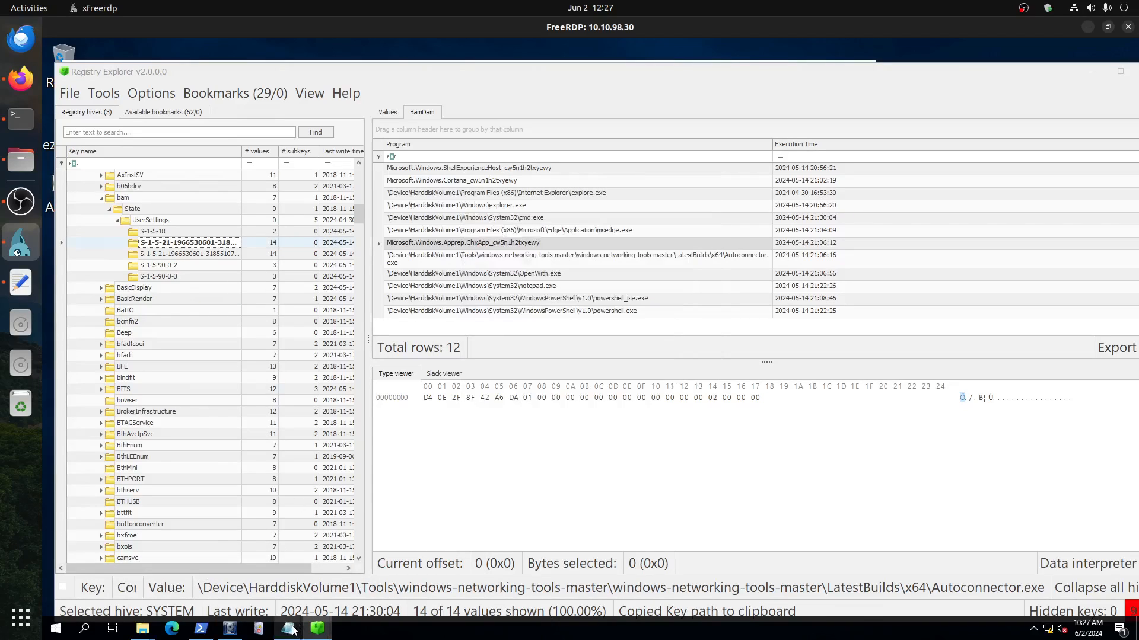
# Step: Bring up the part2 Notepad file, dismissing any exception dialog, and paste the copied key path a few lines below "base64"
pyautogui.click(292, 626)
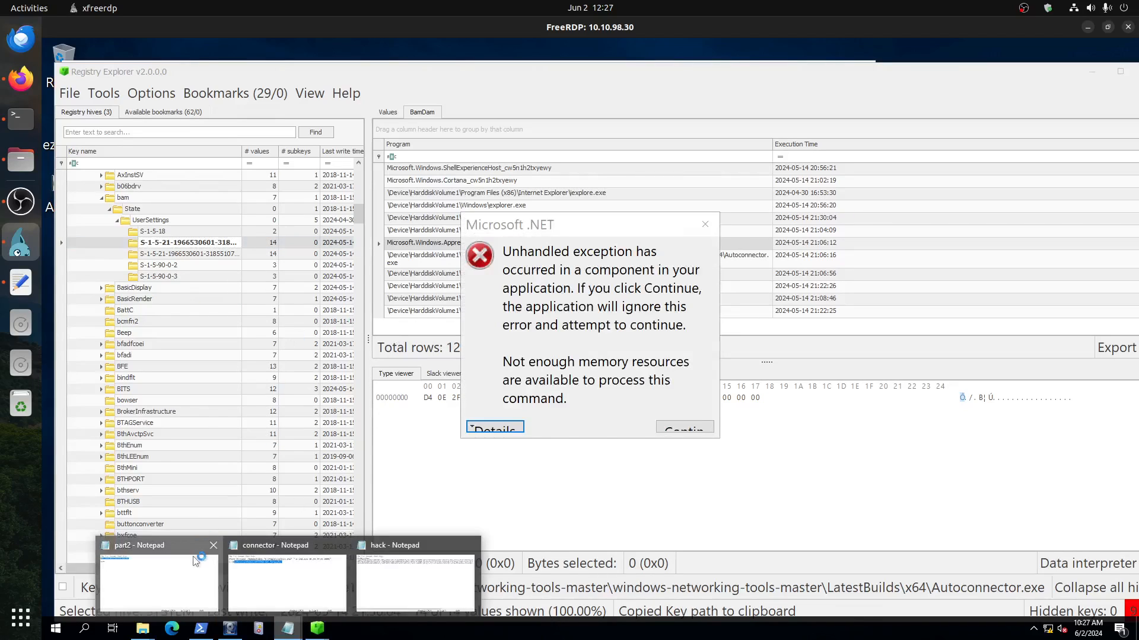
pyautogui.click(171, 582)
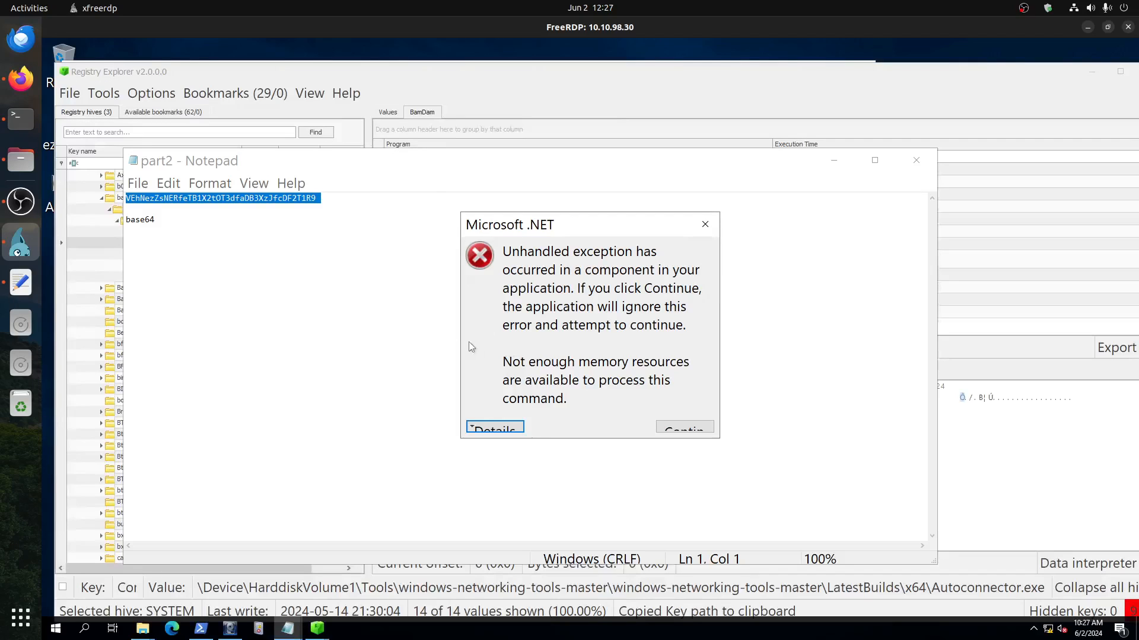
pyautogui.click(703, 223)
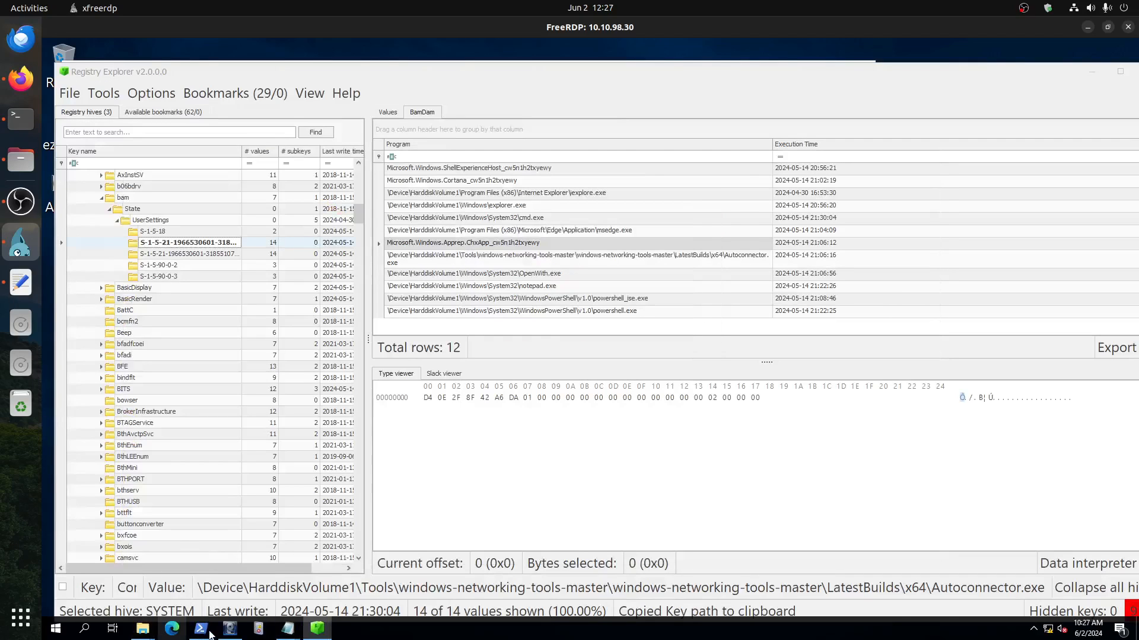
pyautogui.click(287, 628)
pyautogui.click(178, 588)
pyautogui.click(264, 218)
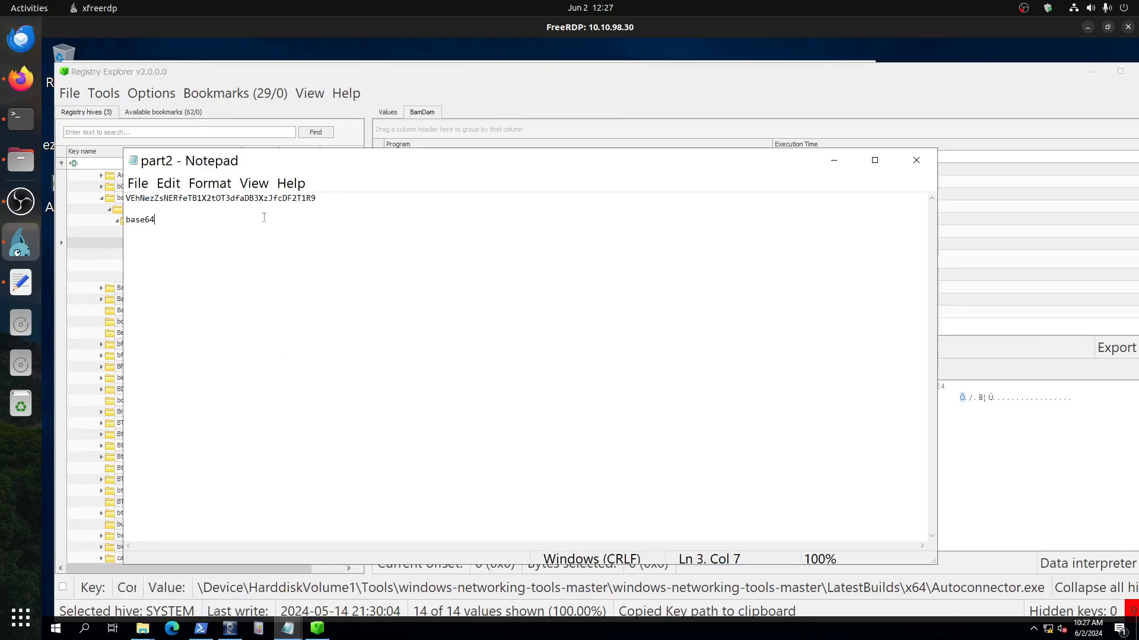
pyautogui.press('Return')
pyautogui.press('Return')
pyautogui.press('Return')
pyautogui.hotkey('ctrl', 'v')
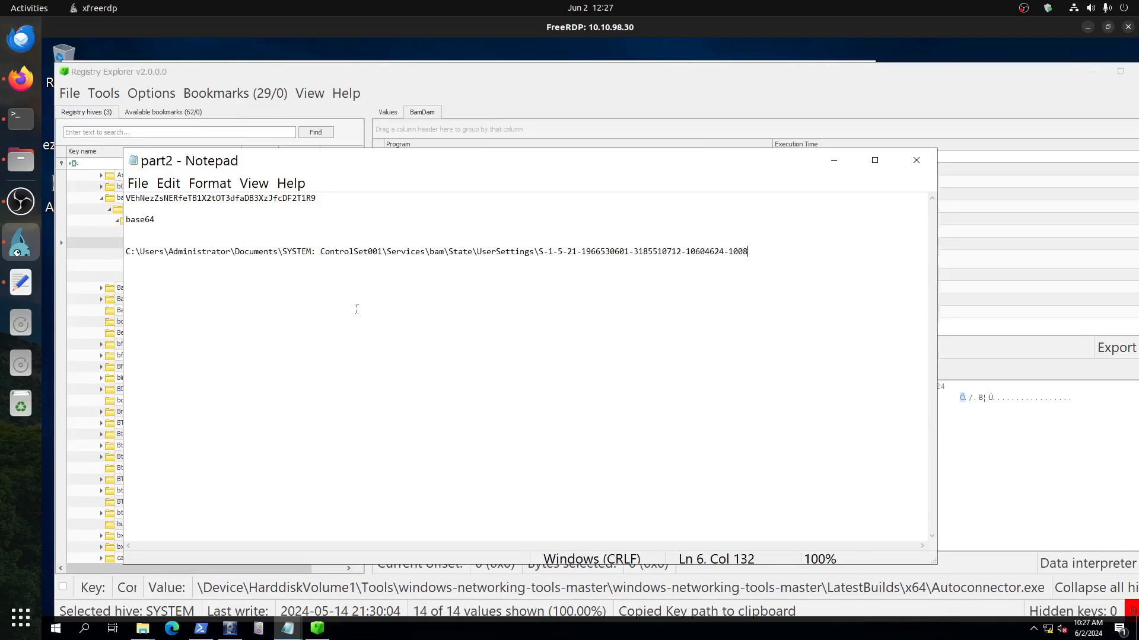
# Step: Separate the ControlSet001 key path from the hive file path by moving it three lines down in the part2 note
pyautogui.click(320, 252)
pyautogui.moveTo(445, 252); pyautogui.dragTo(431, 252)
pyautogui.click(320, 252)
pyautogui.press('Return')
pyautogui.press('Return')
pyautogui.press('Return')
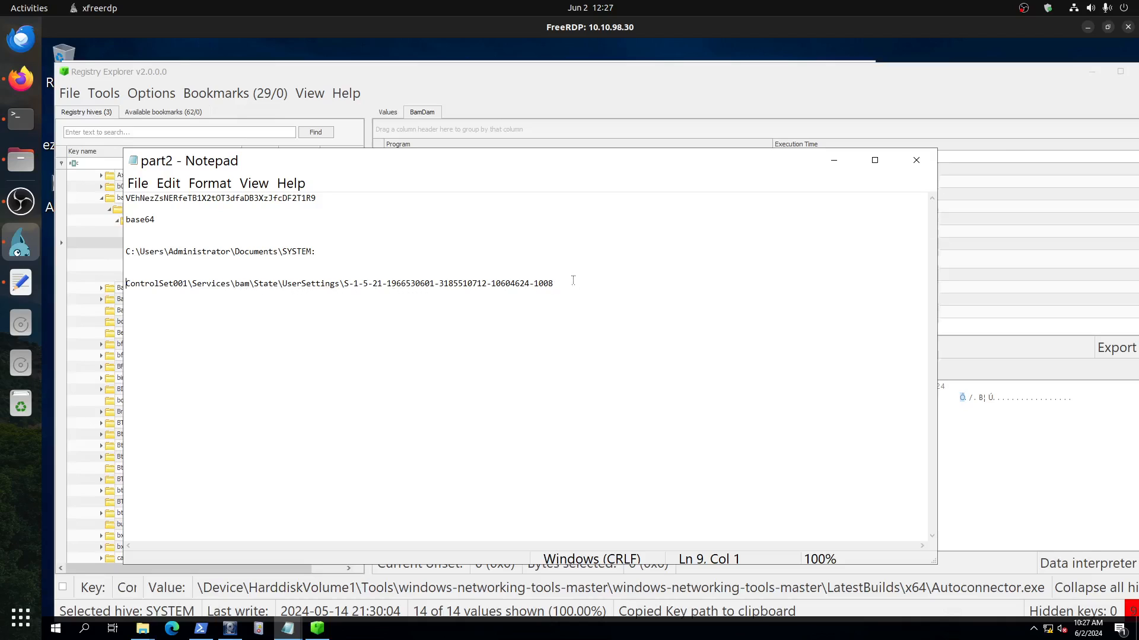
pyautogui.moveTo(573, 280); pyautogui.dragTo(172, 273)
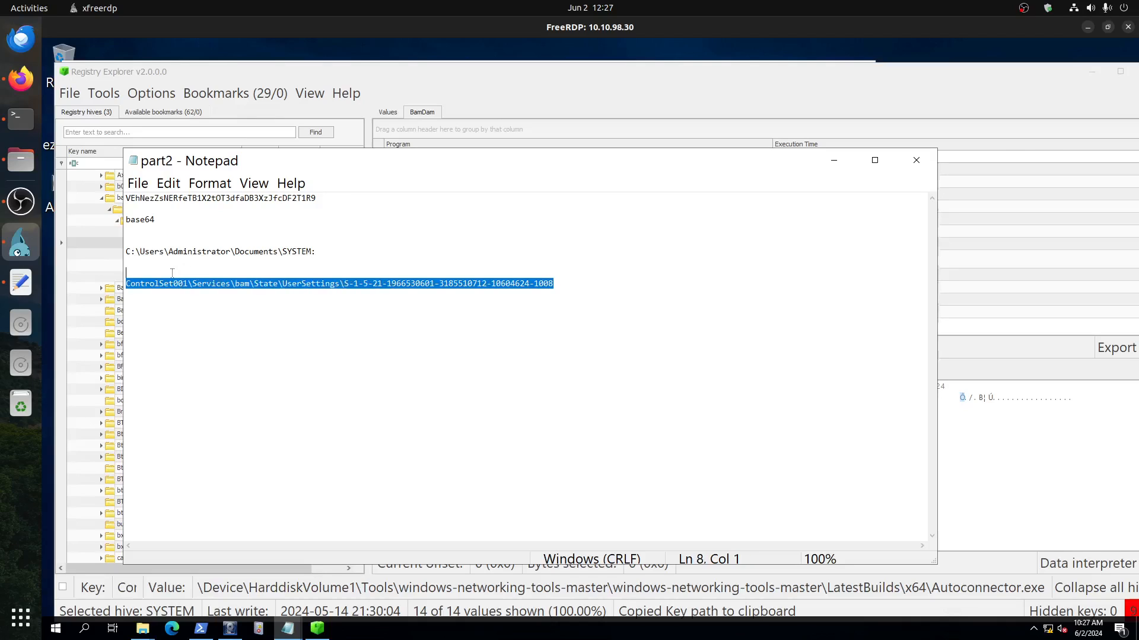
pyautogui.click(318, 348)
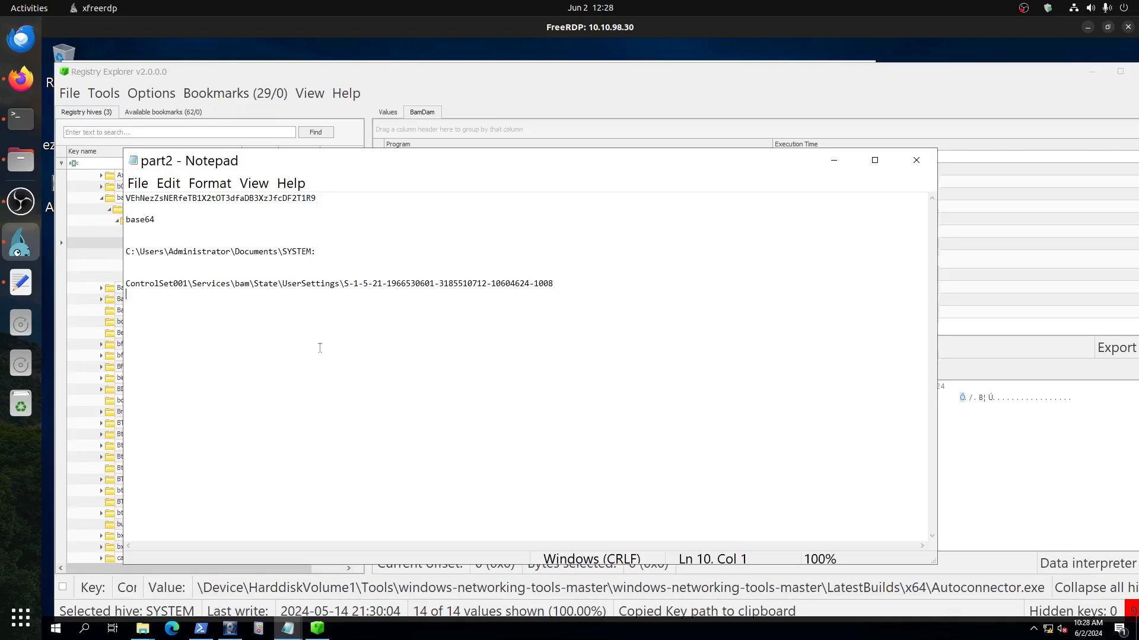
# Step: Check the registry path answer format in the TryHackMe room, then return to Registry Explorer and examine the SYSTEM hive's root hierarchy
pyautogui.click(21, 78)
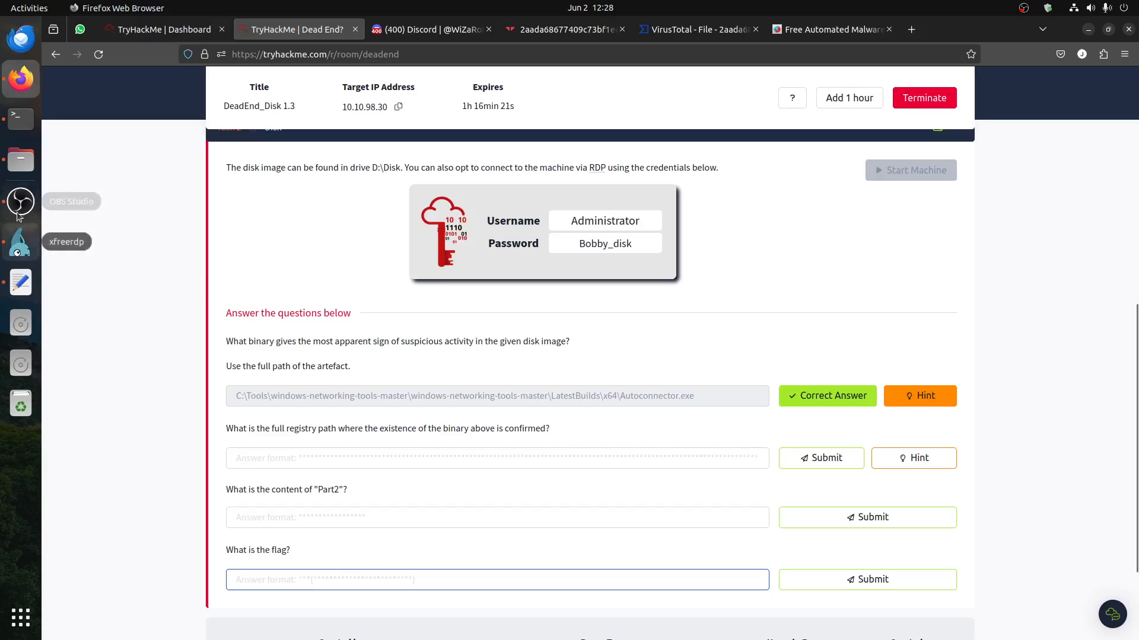
pyautogui.click(20, 242)
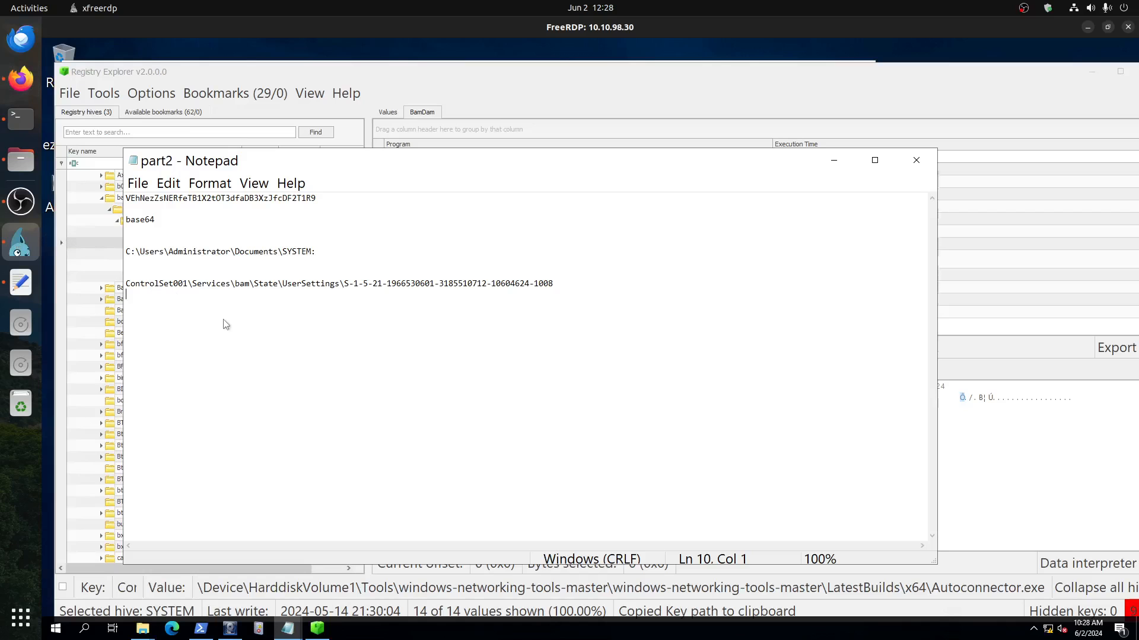
pyautogui.click(126, 283)
pyautogui.click(833, 160)
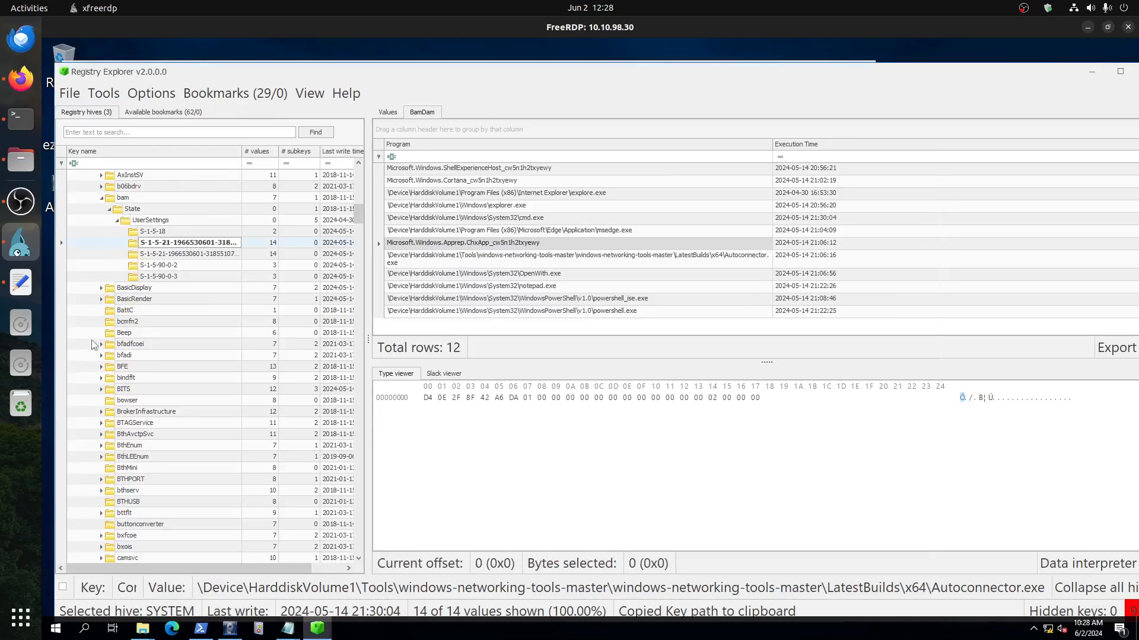
pyautogui.scroll(15, 114, 315)
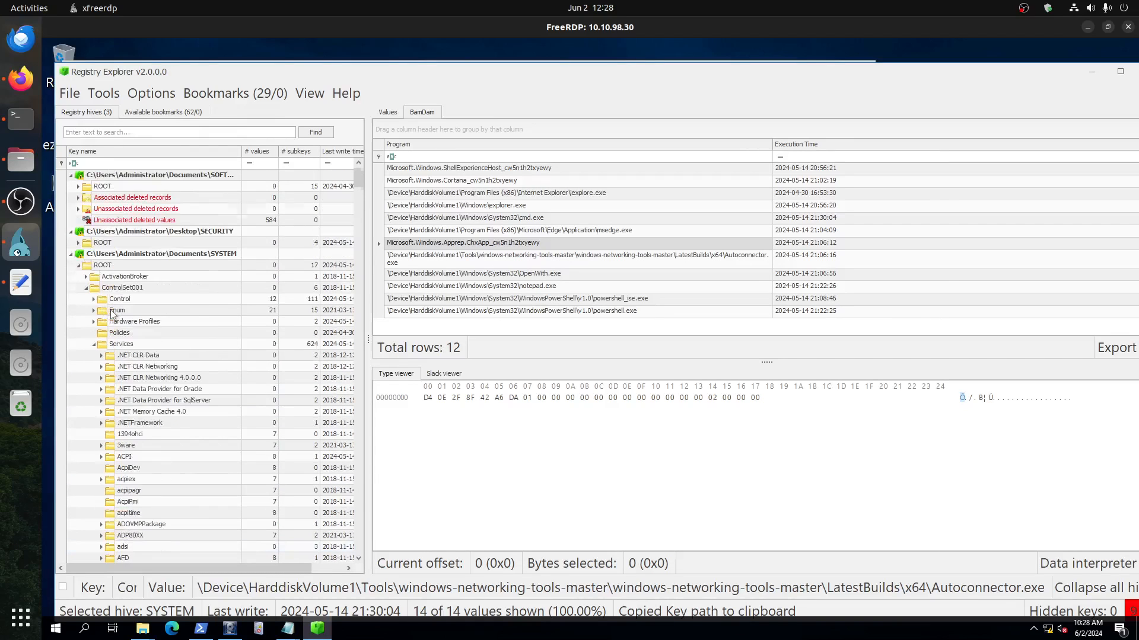
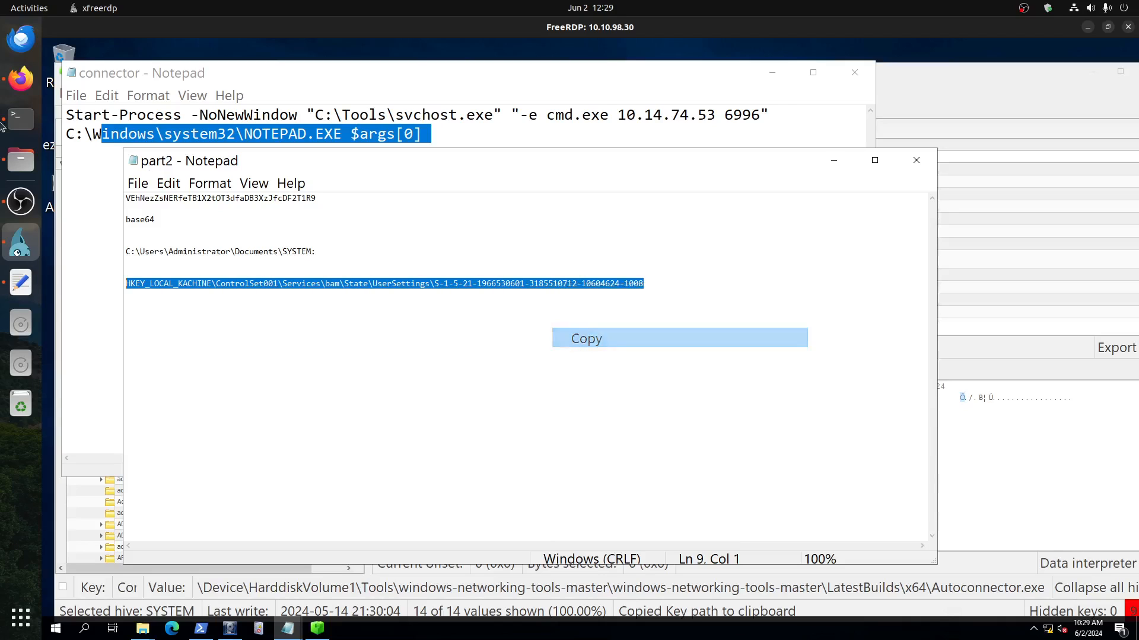
pyautogui.click(21, 77)
pyautogui.click(479, 458)
pyautogui.rightClick(479, 457)
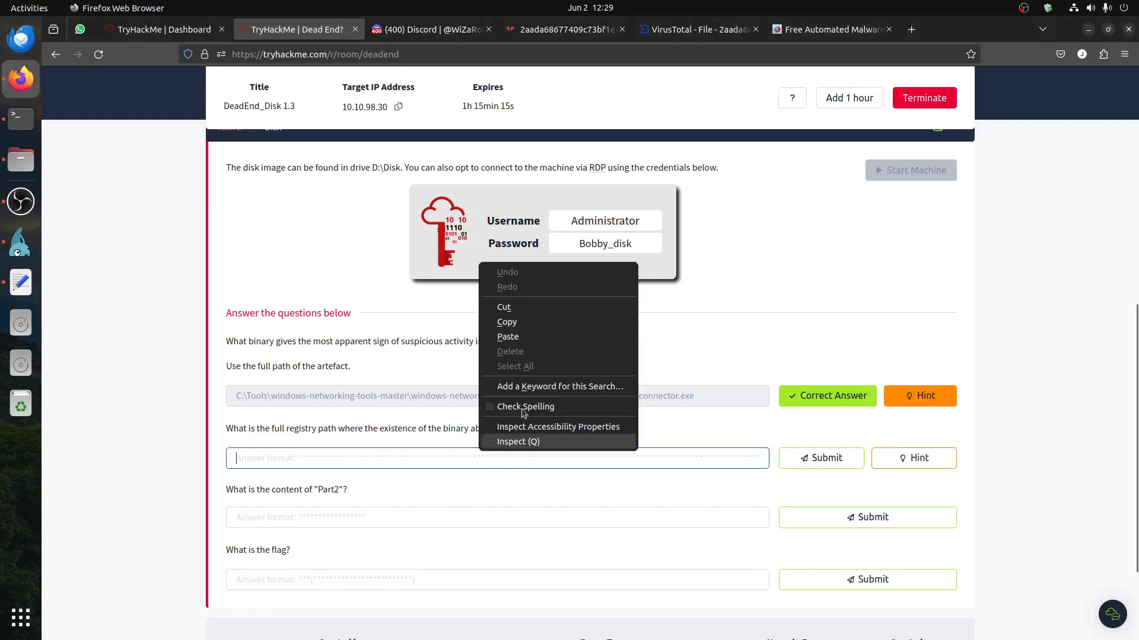
pyautogui.click(507, 337)
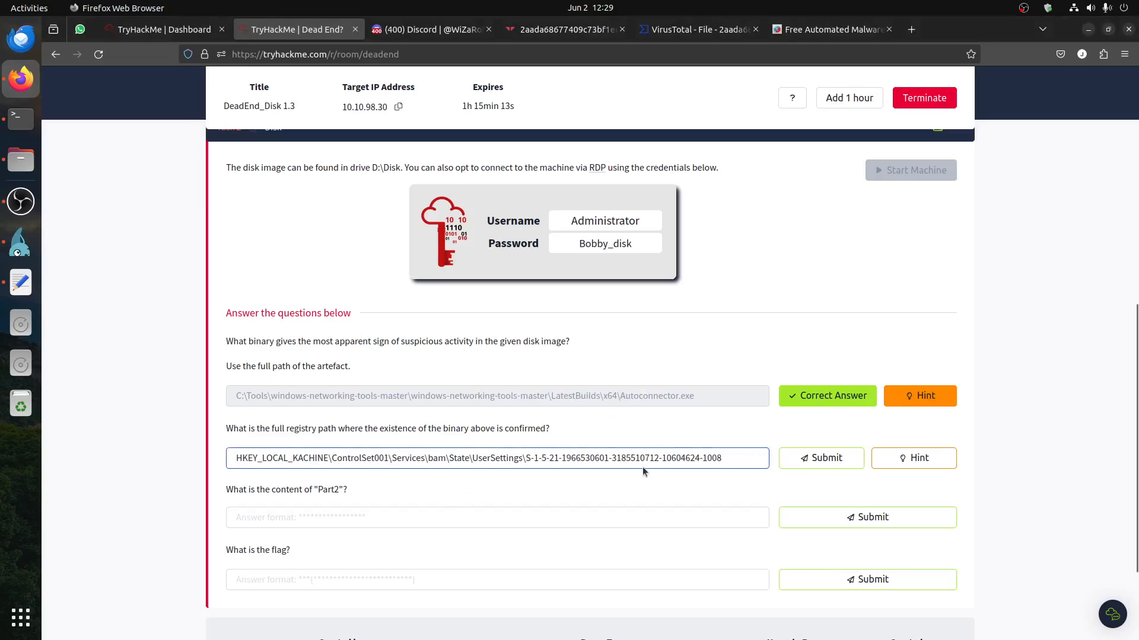
pyautogui.click(819, 460)
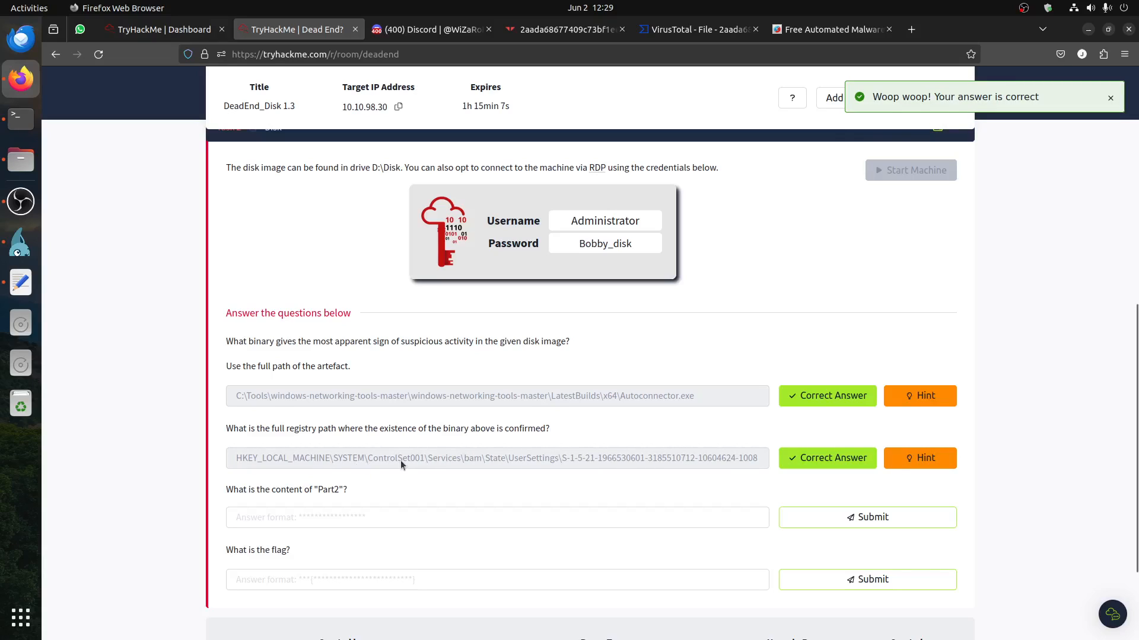
pyautogui.moveTo(331, 457); pyautogui.dragTo(226, 457)
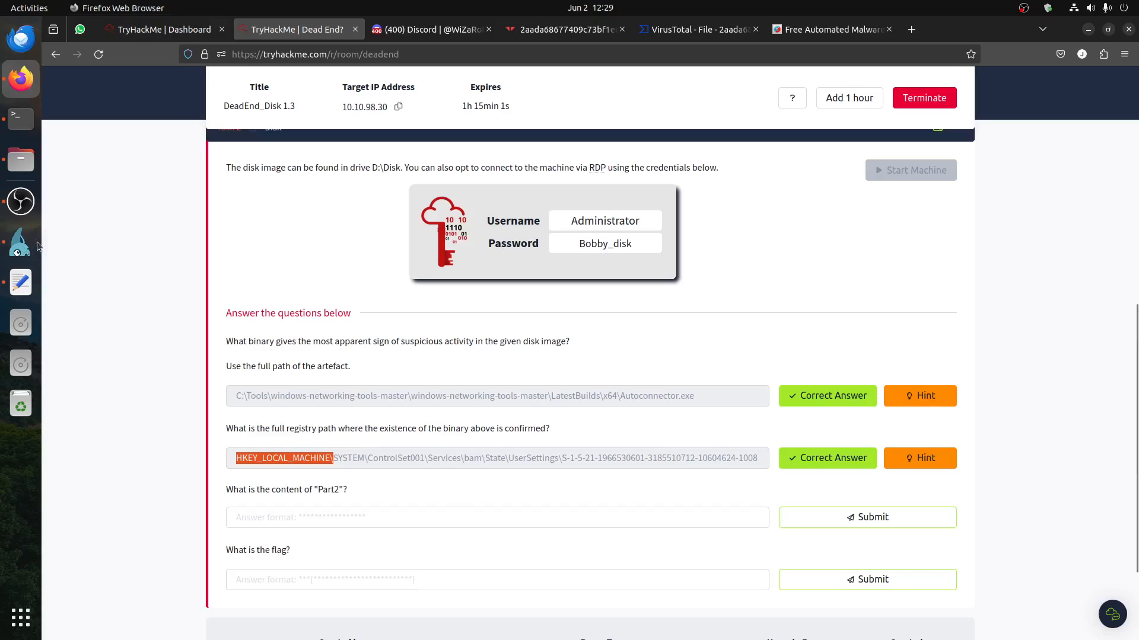
# Step: Review the post.bat script in Text Editor, then return past the TryHackMe room to the FreeRDP session
pyautogui.click(17, 284)
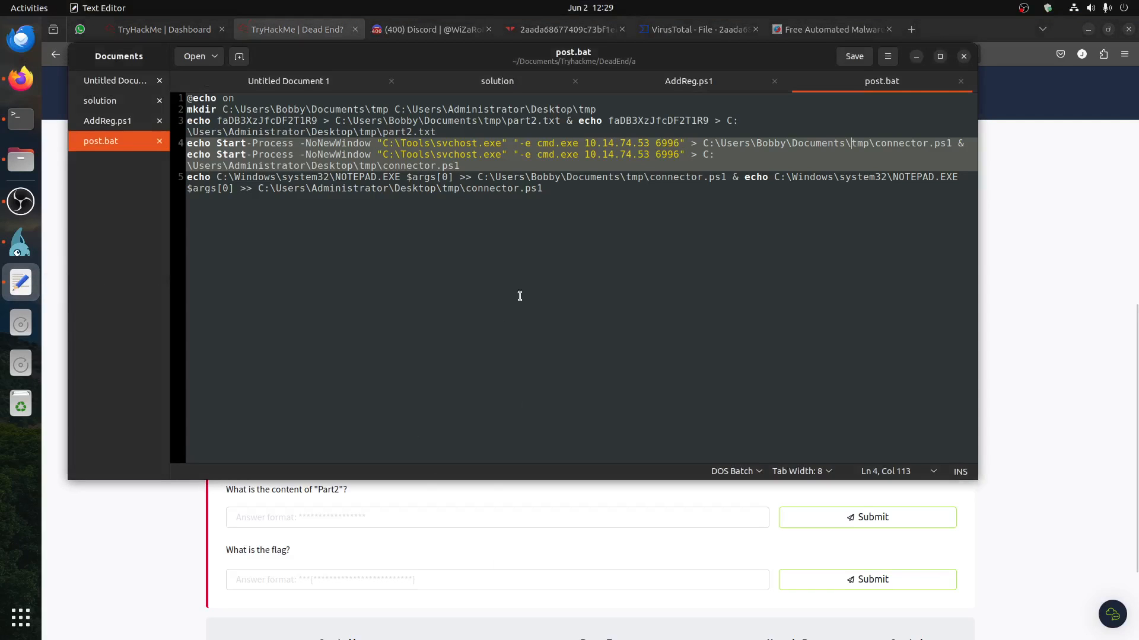
pyautogui.click(461, 483)
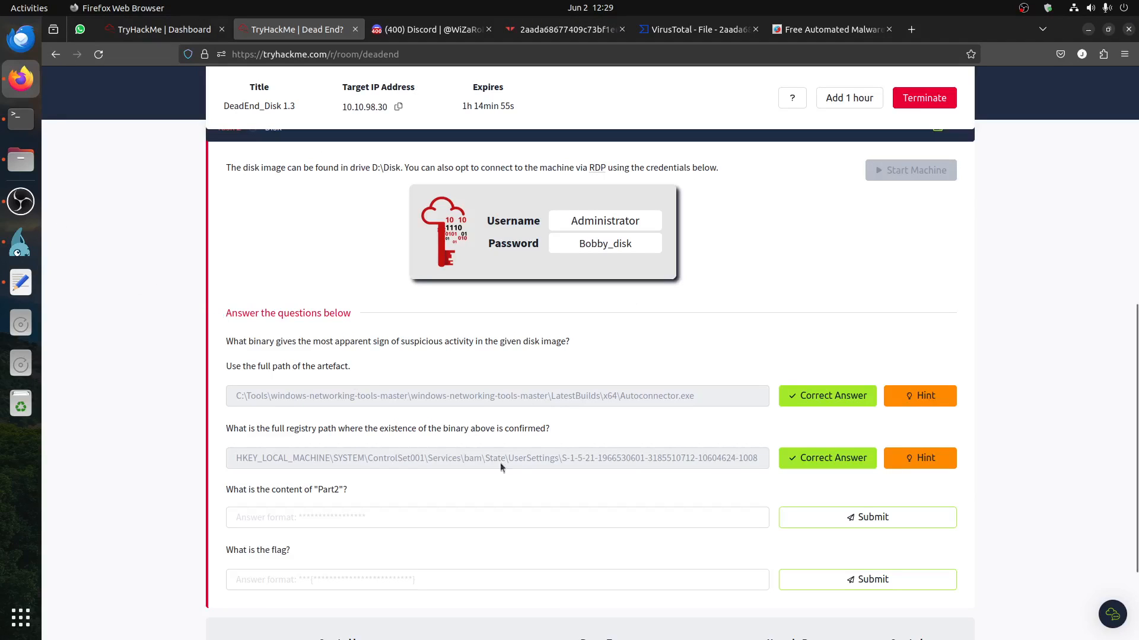
pyautogui.click(20, 254)
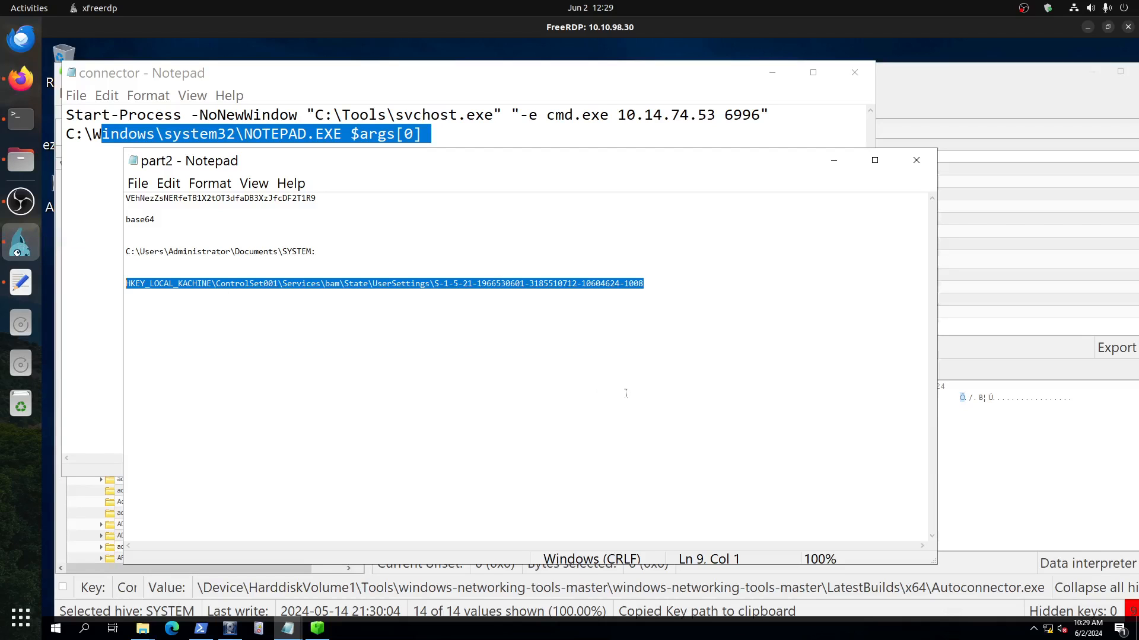
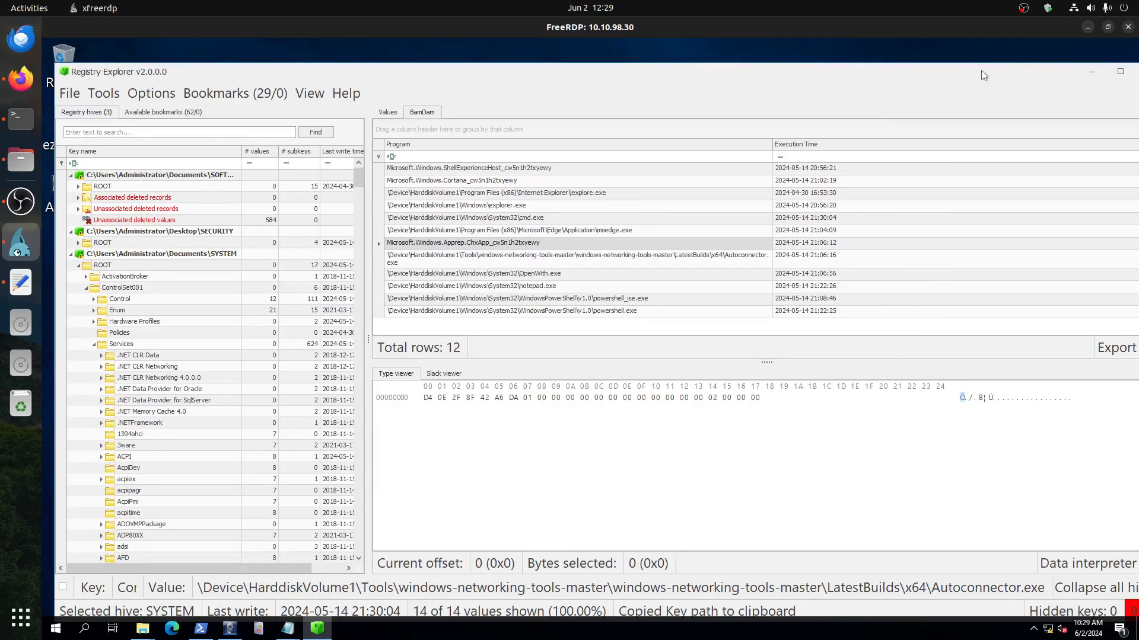
# Step: Exit Registry Explorer and close the part2 Notepad file on the remote desktop
pyautogui.moveTo(981, 70); pyautogui.dragTo(900, 65)
pyautogui.click(1069, 64)
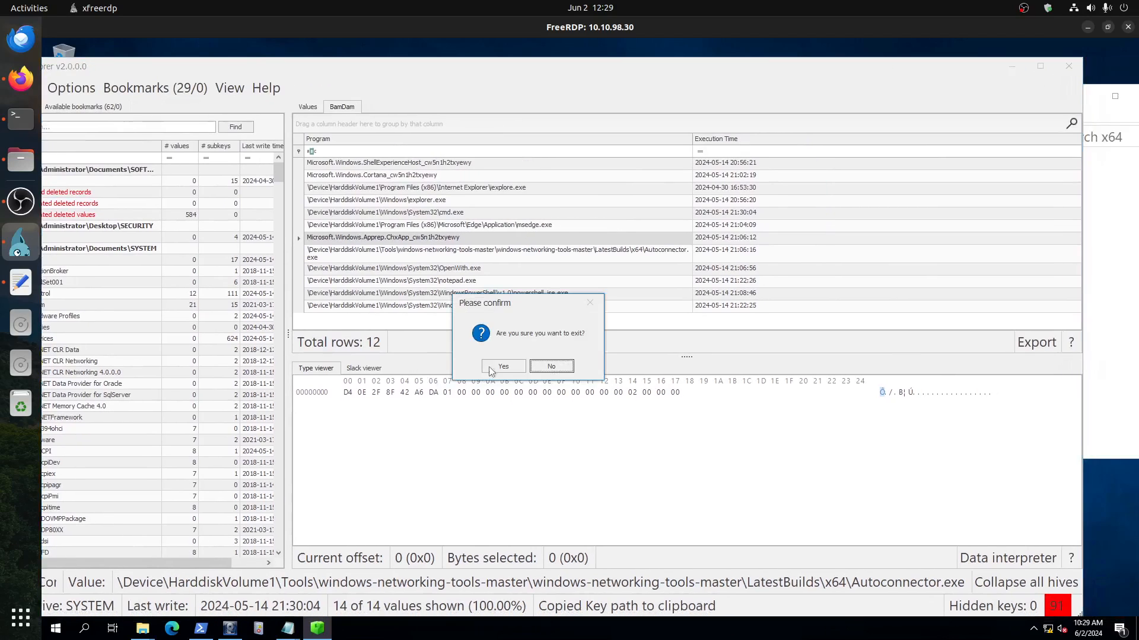
pyautogui.click(543, 366)
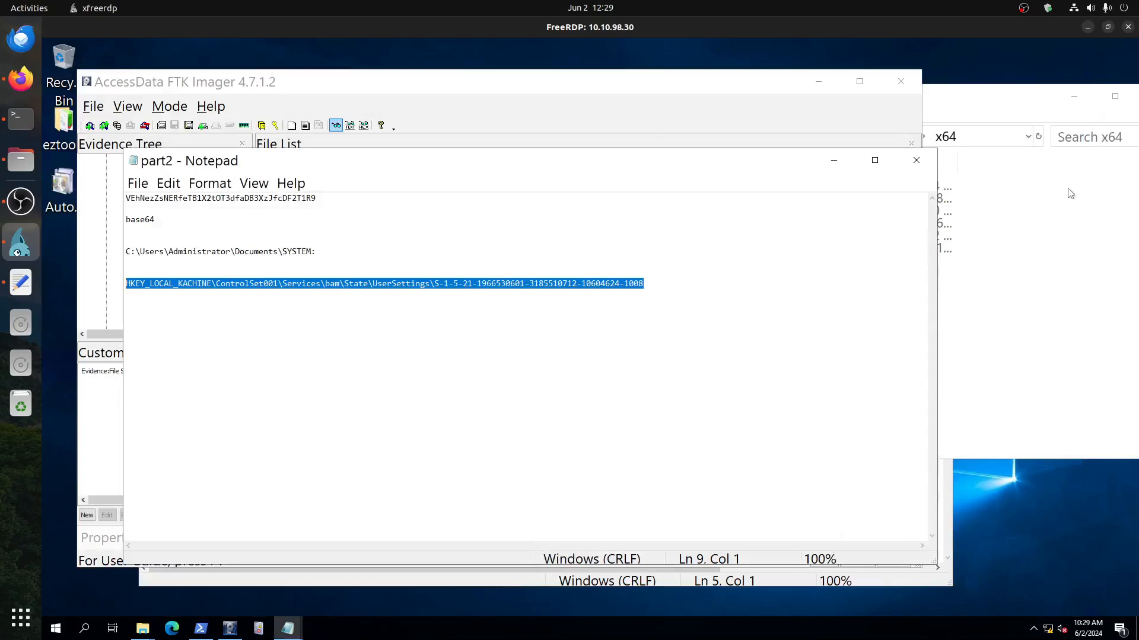
pyautogui.click(914, 163)
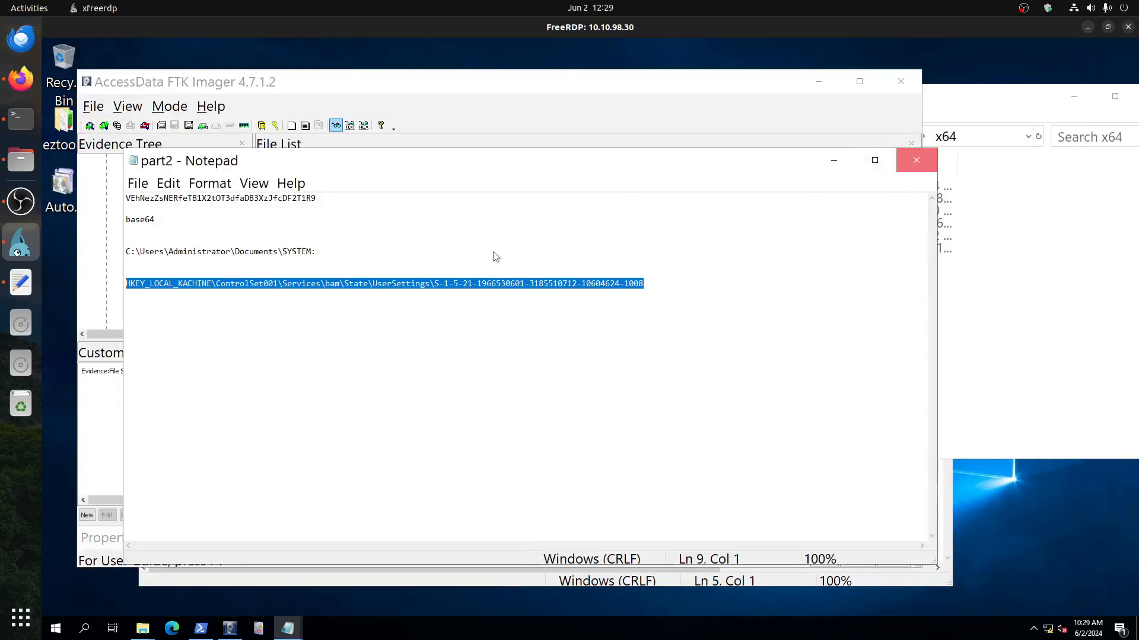
pyautogui.click(613, 336)
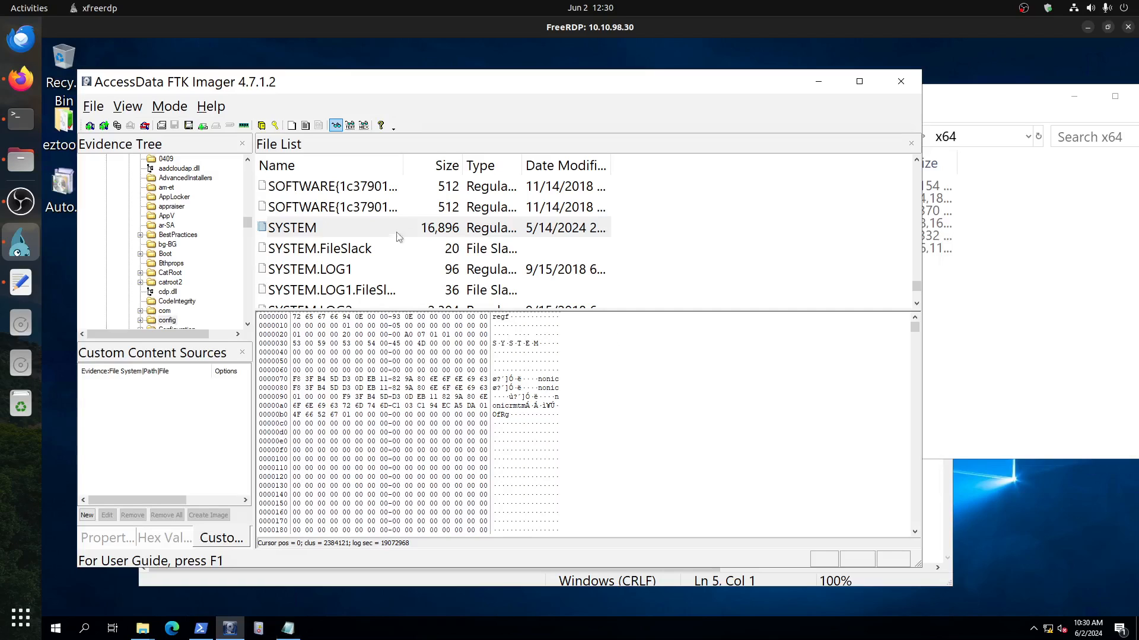
# Step: Exit FTK Imager despite its mounted images, then clear away the x64 folder window and the hack Notepad file
pyautogui.click(901, 81)
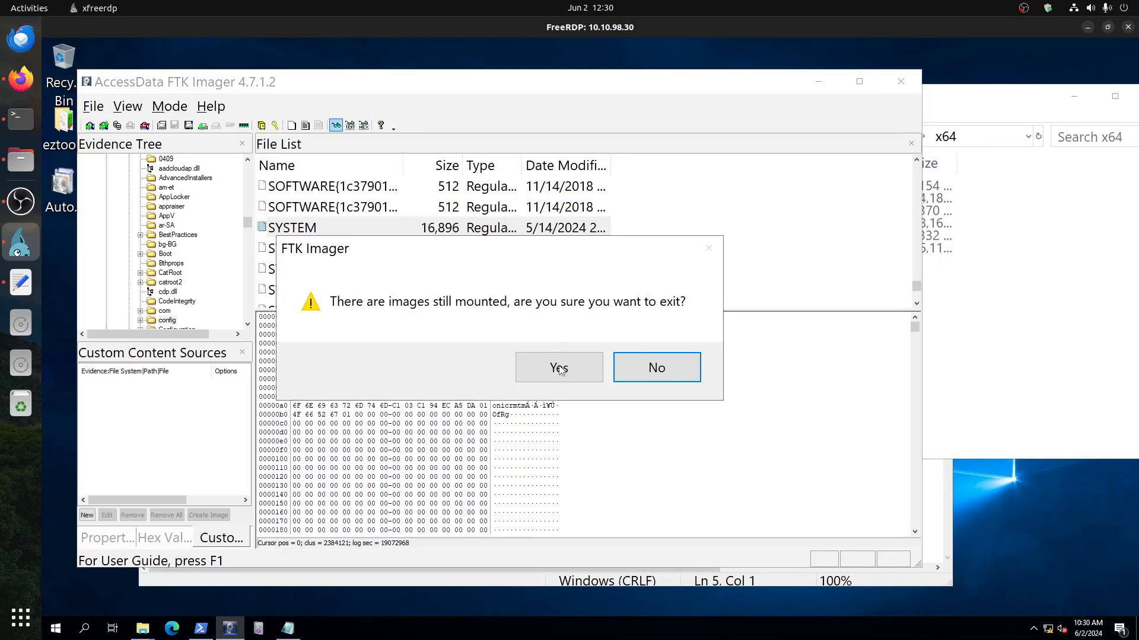
pyautogui.click(560, 368)
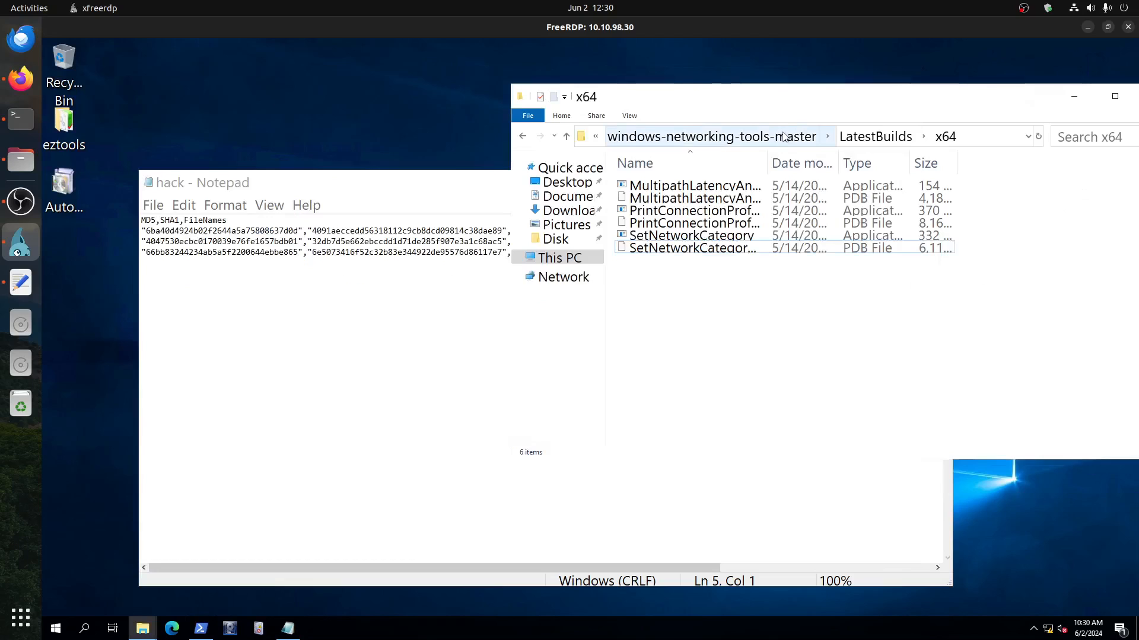
pyautogui.moveTo(796, 99); pyautogui.dragTo(564, 130)
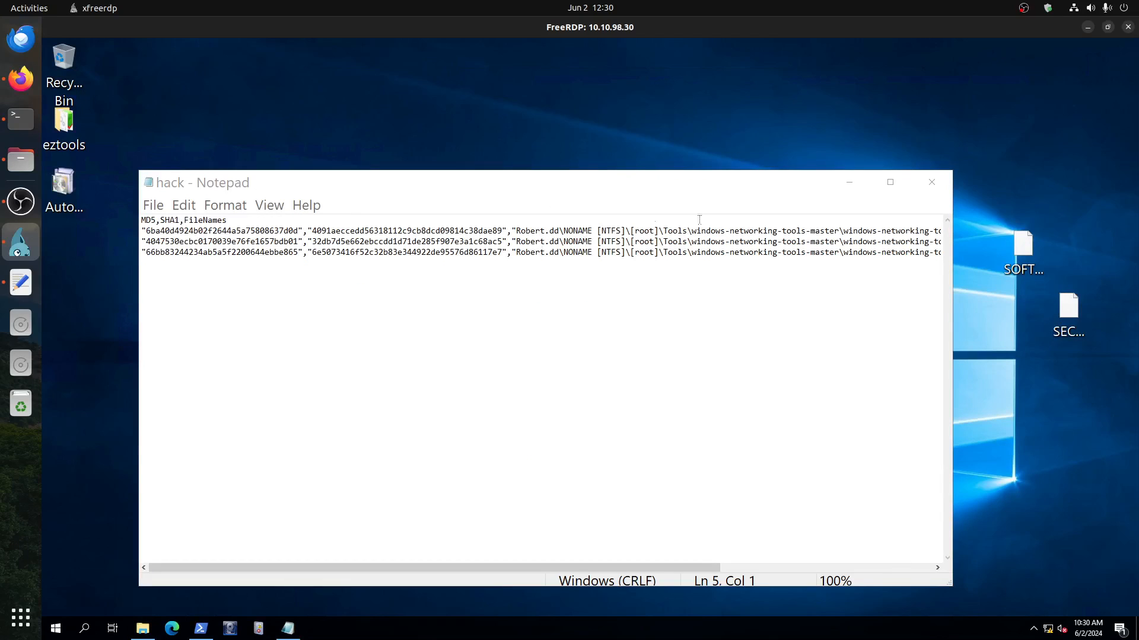
pyautogui.click(931, 182)
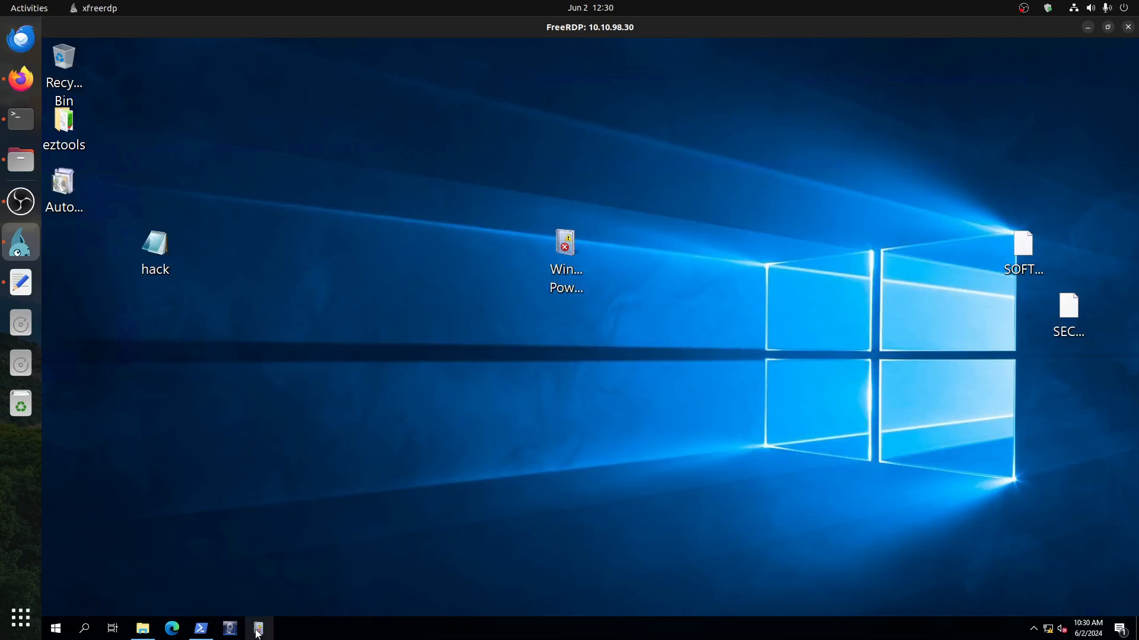
# Step: Search Windows for "policy", open the Local Group Policy Editor, and enlarge its window and policy tree
pyautogui.click(143, 629)
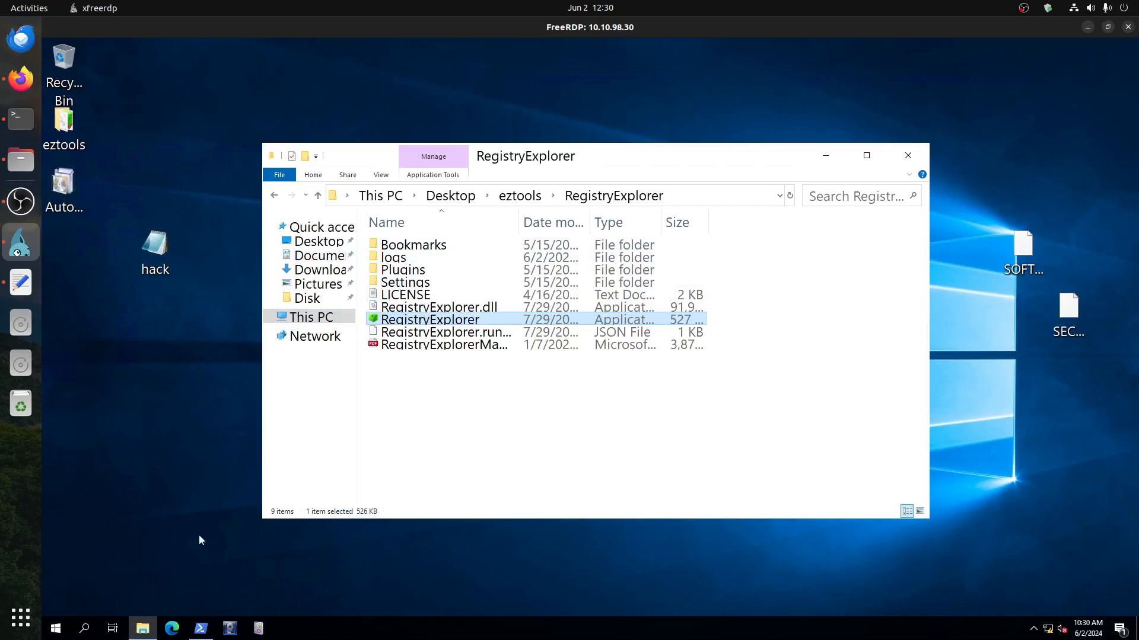
pyautogui.click(56, 629)
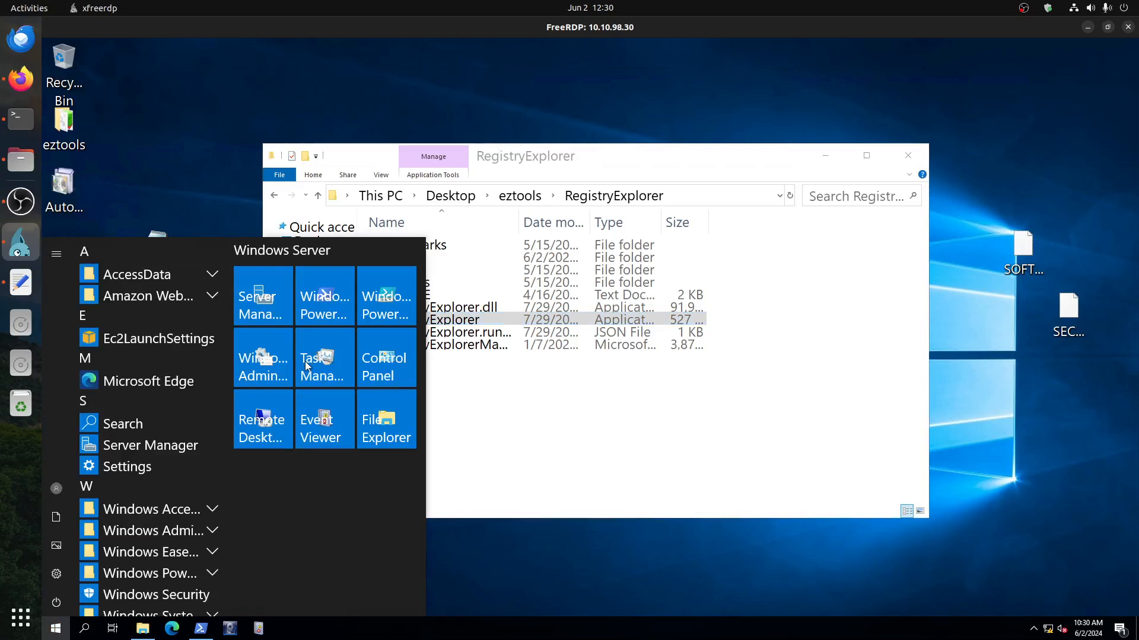
pyautogui.write('policy')
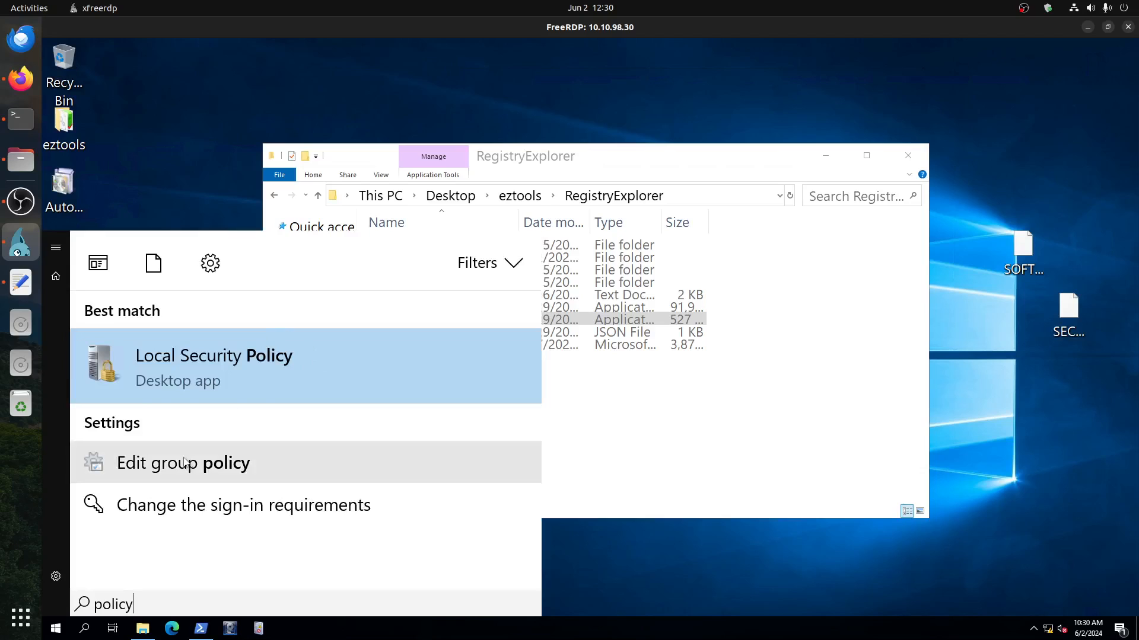
pyautogui.click(655, 314)
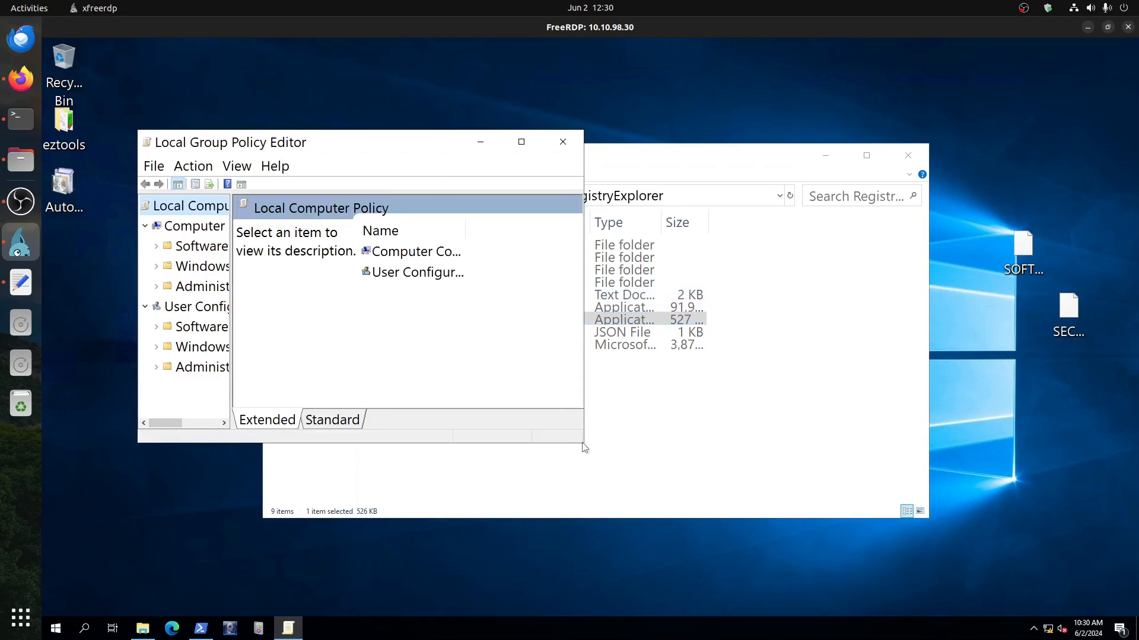
pyautogui.moveTo(584, 447); pyautogui.dragTo(817, 595)
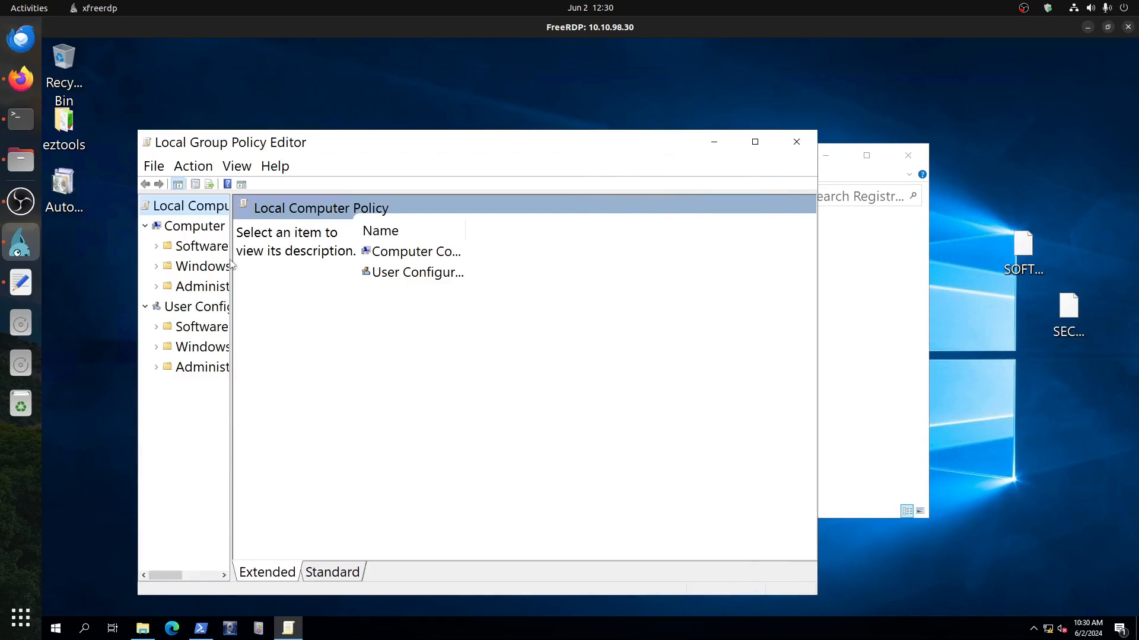
pyautogui.click(436, 254)
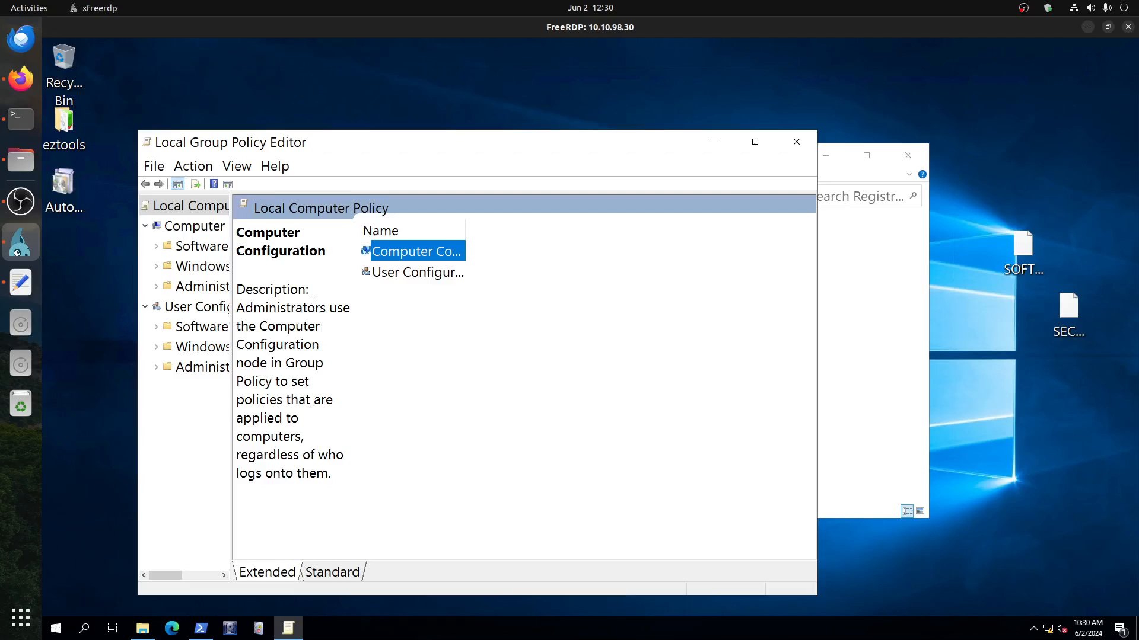
pyautogui.moveTo(232, 312); pyautogui.dragTo(472, 334)
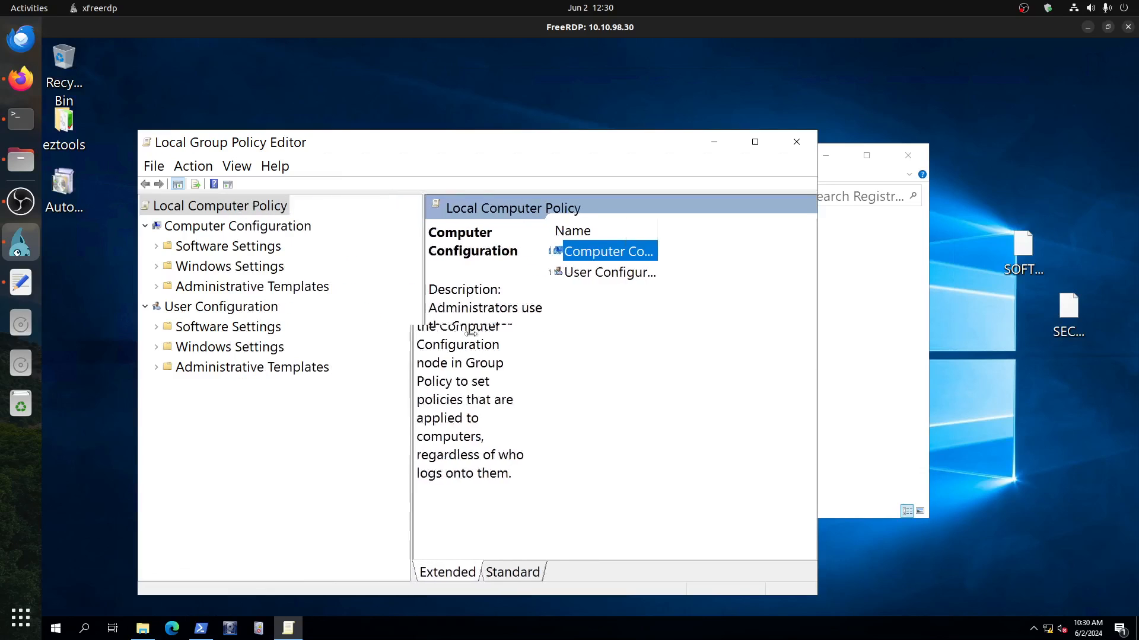
# Step: Show the Windows PowerShell policies under Computer Configuration, Administrative Templates, Windows Components
pyautogui.doubleClick(277, 290)
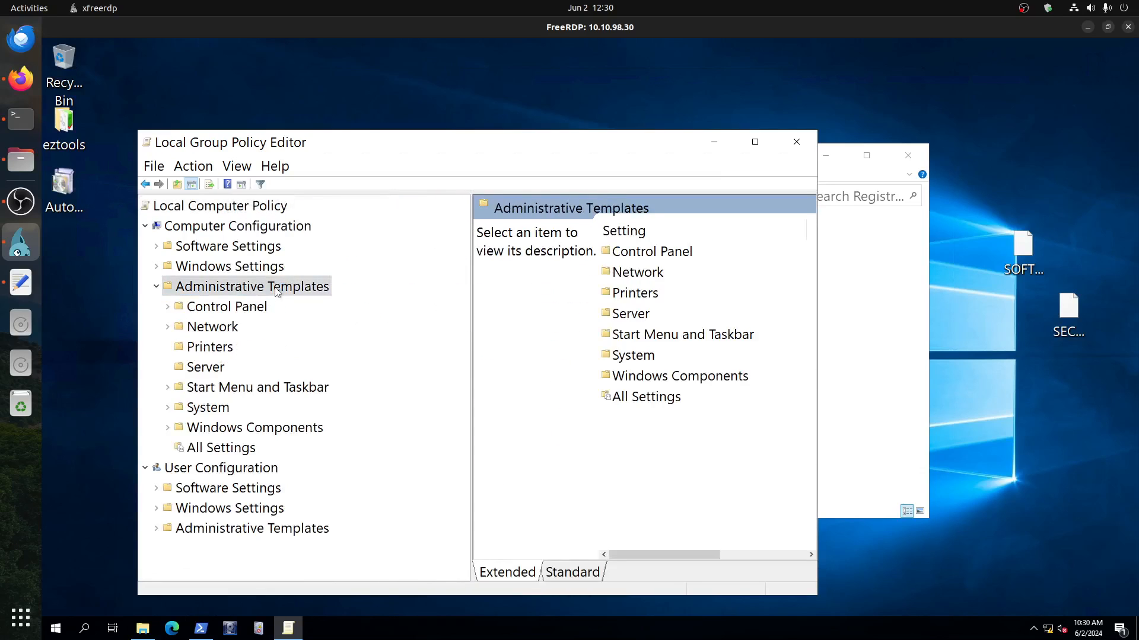
pyautogui.doubleClick(300, 428)
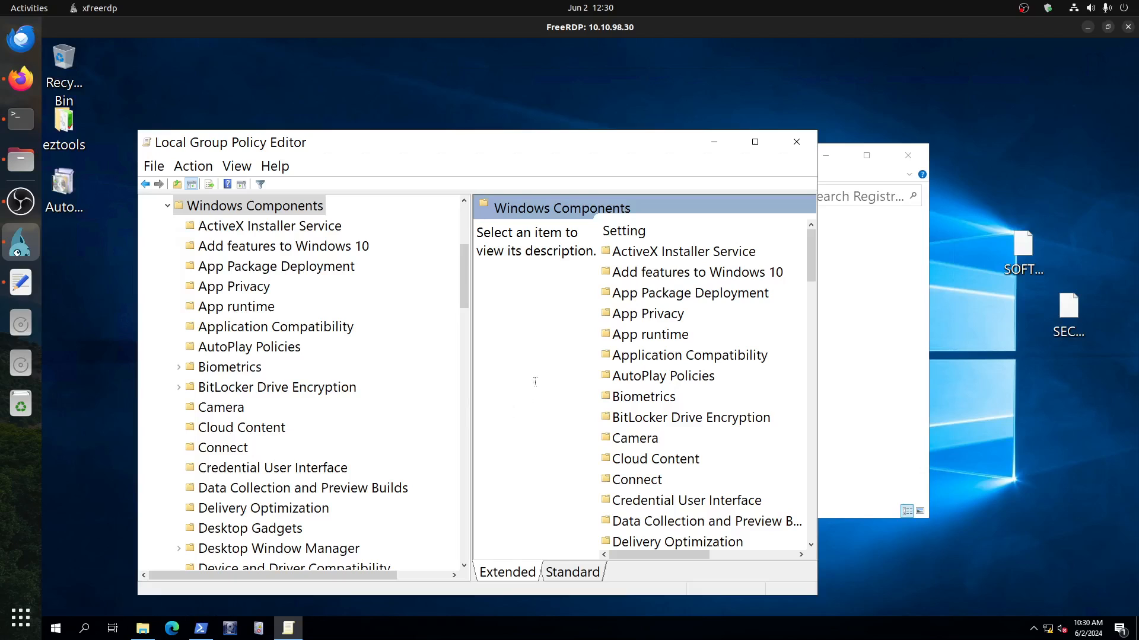
pyautogui.scroll(-7, 306, 354)
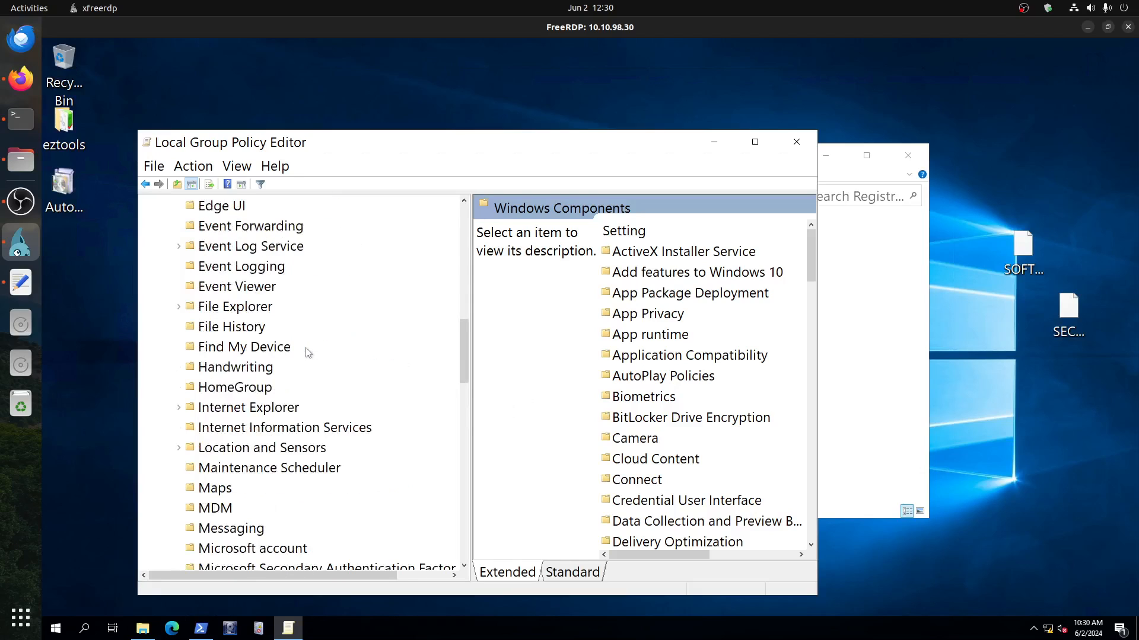
pyautogui.scroll(-4, 309, 355)
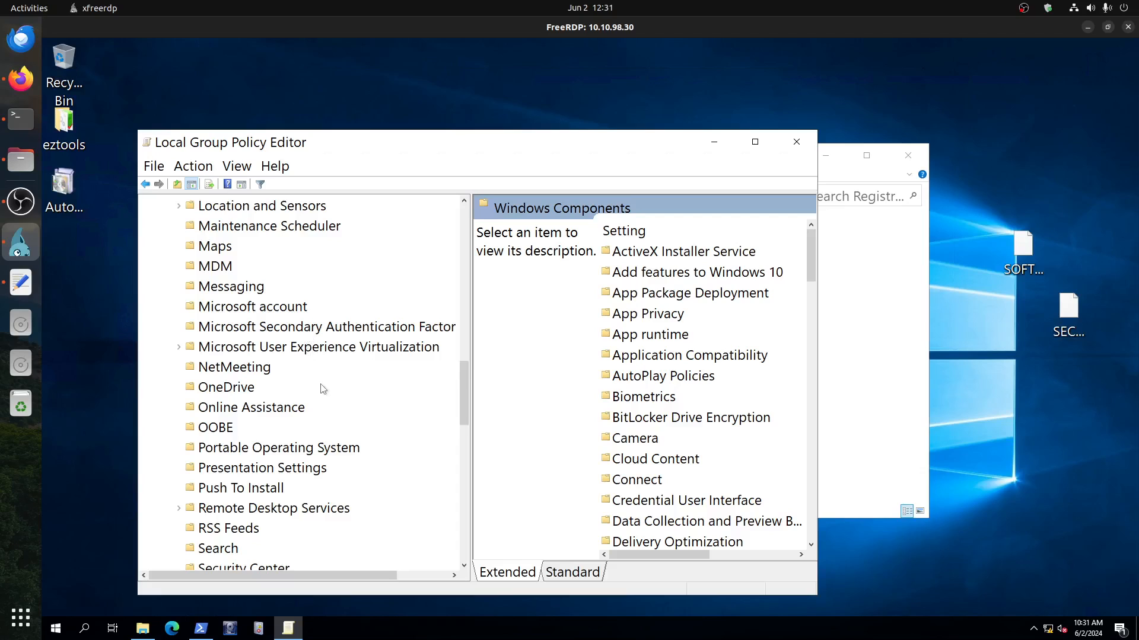
pyautogui.scroll(-6, 324, 386)
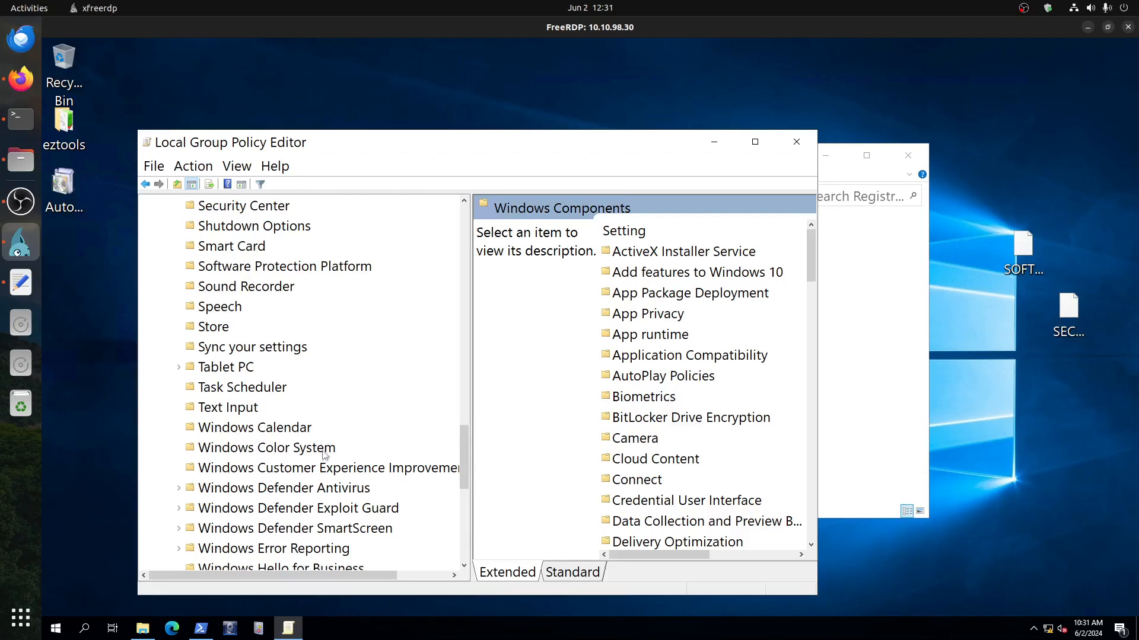
pyautogui.scroll(-4, 324, 451)
pyautogui.scroll(-3, 325, 461)
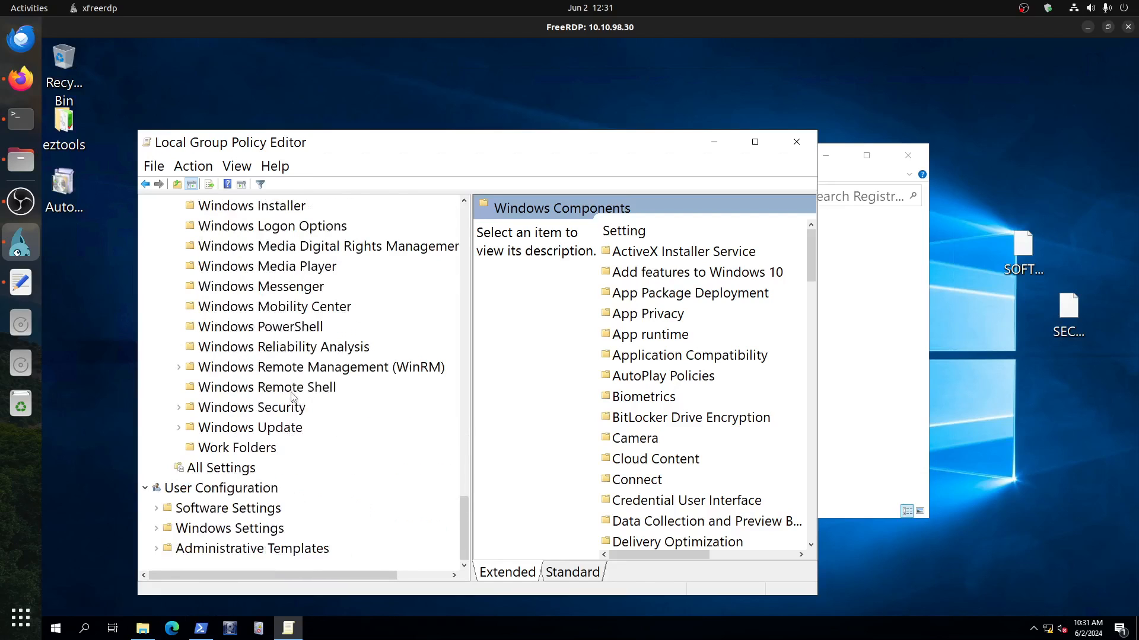
pyautogui.click(294, 332)
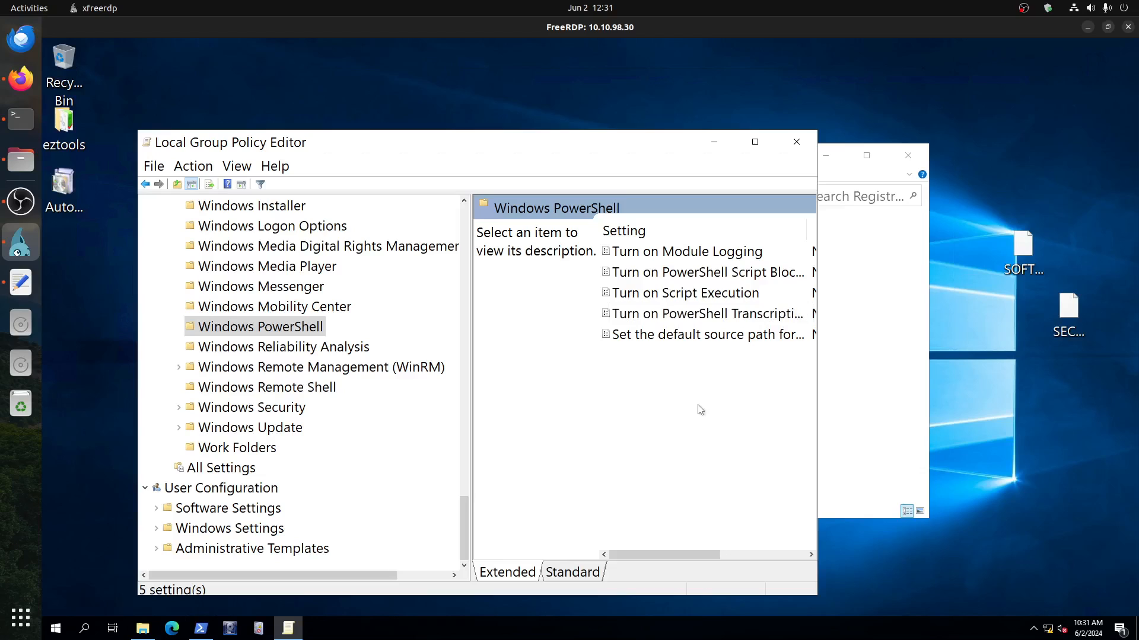
# Step: Enable the Turn on PowerShell Script Block Logging policy, check its state, and close the Local Group Policy Editor
pyautogui.doubleClick(733, 277)
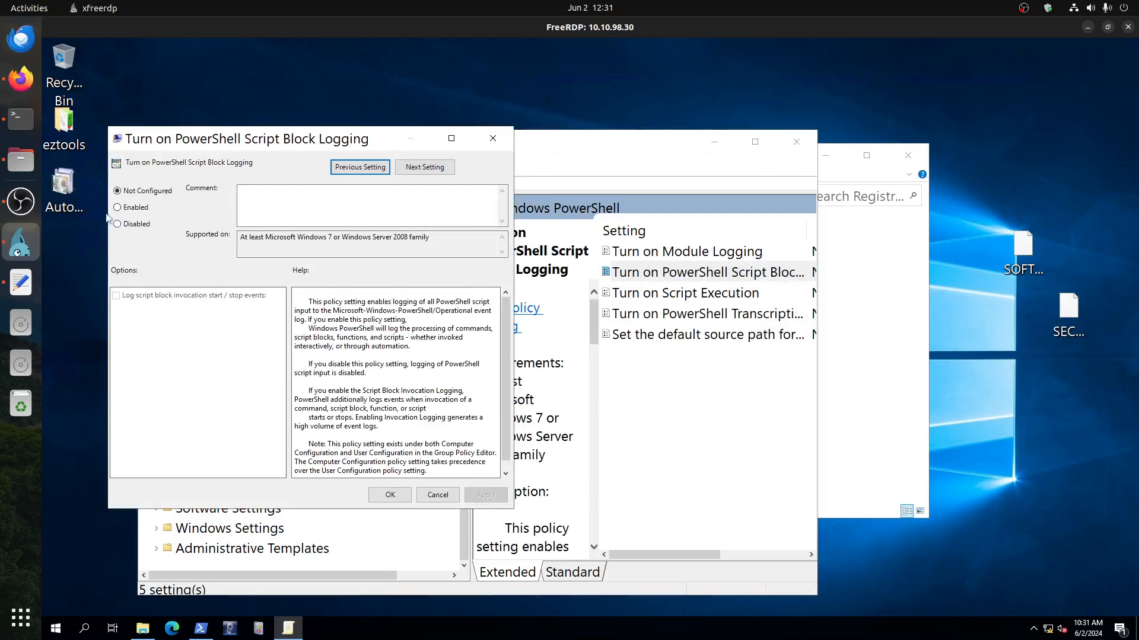
pyautogui.click(135, 207)
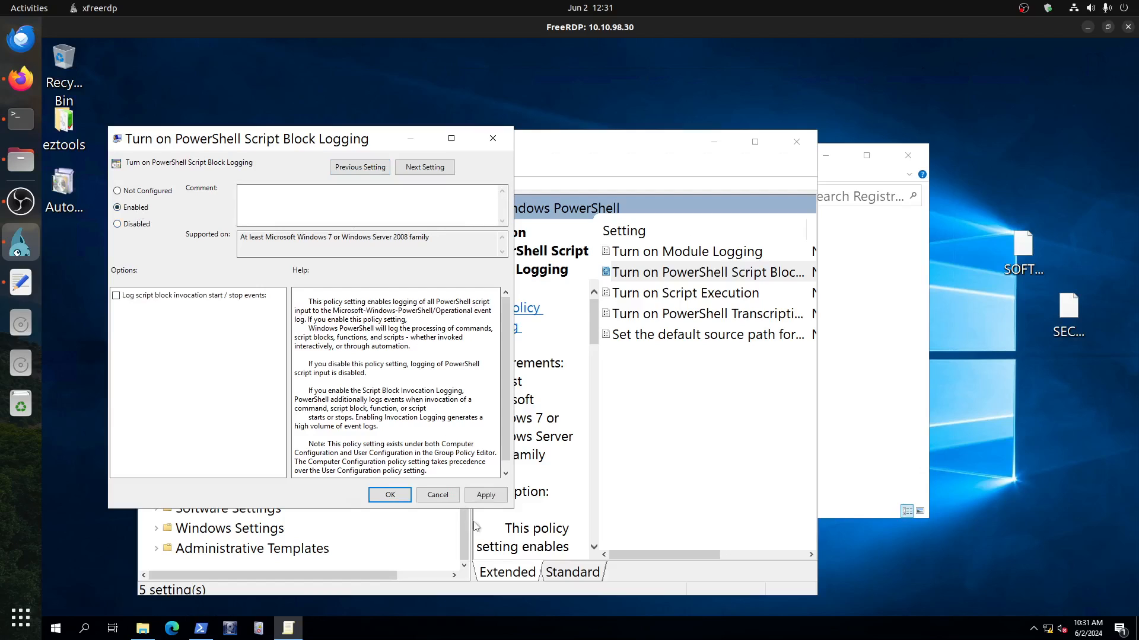
pyautogui.click(486, 495)
pyautogui.click(394, 497)
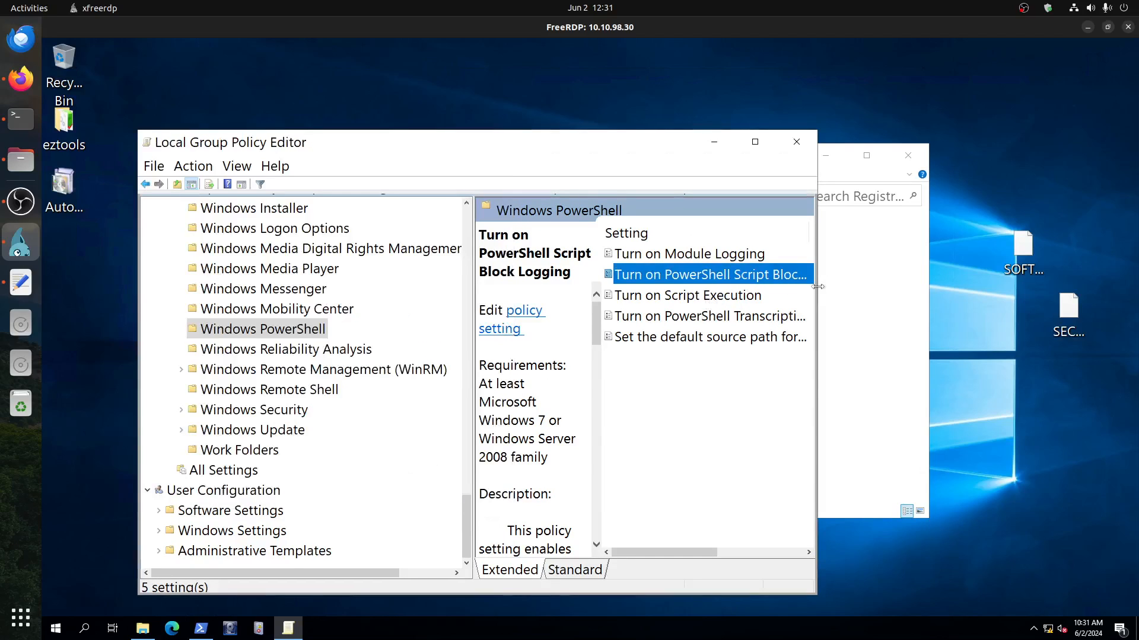
pyautogui.moveTo(817, 290); pyautogui.dragTo(1020, 291)
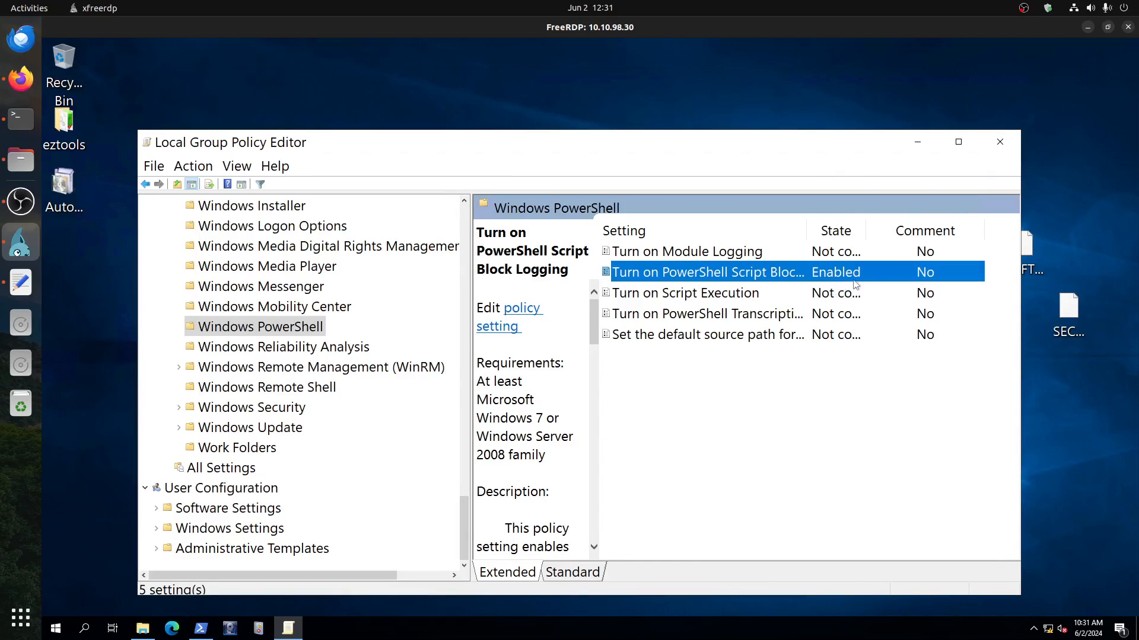
pyautogui.click(1000, 143)
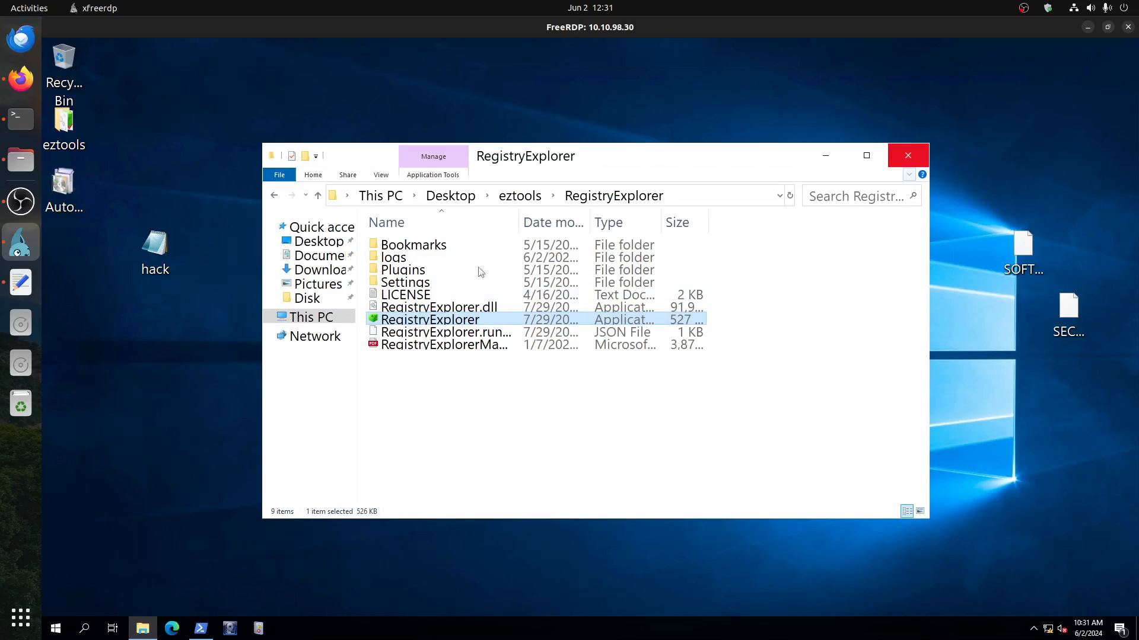
# Step: Open the Users folder on Local Disk (C:) in File Explorer
pyautogui.click(312, 320)
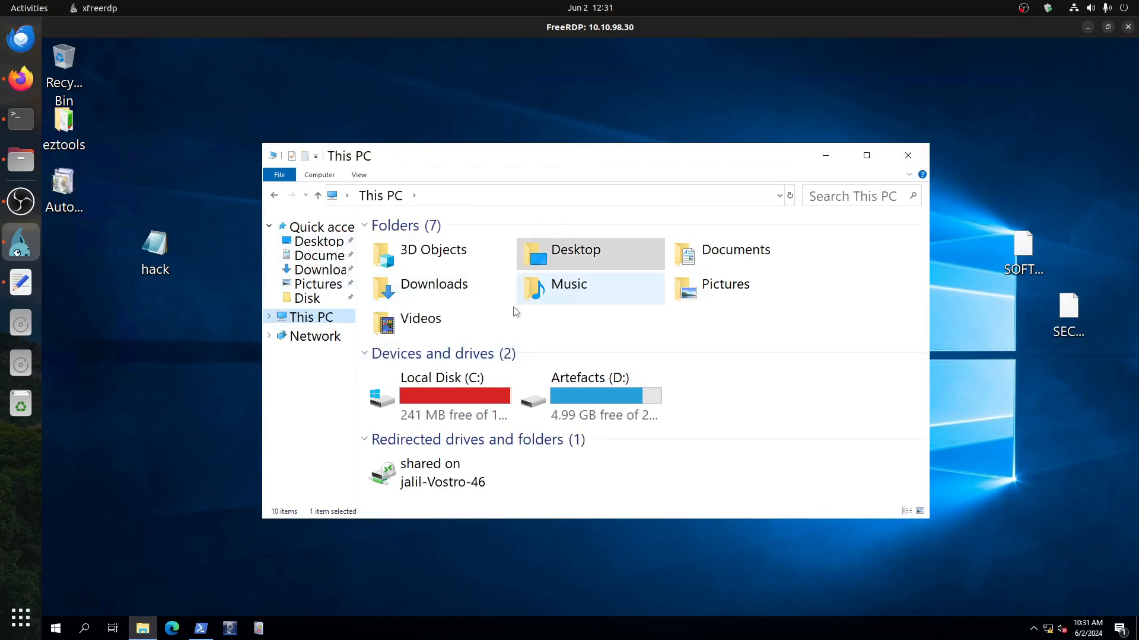
pyautogui.click(617, 391)
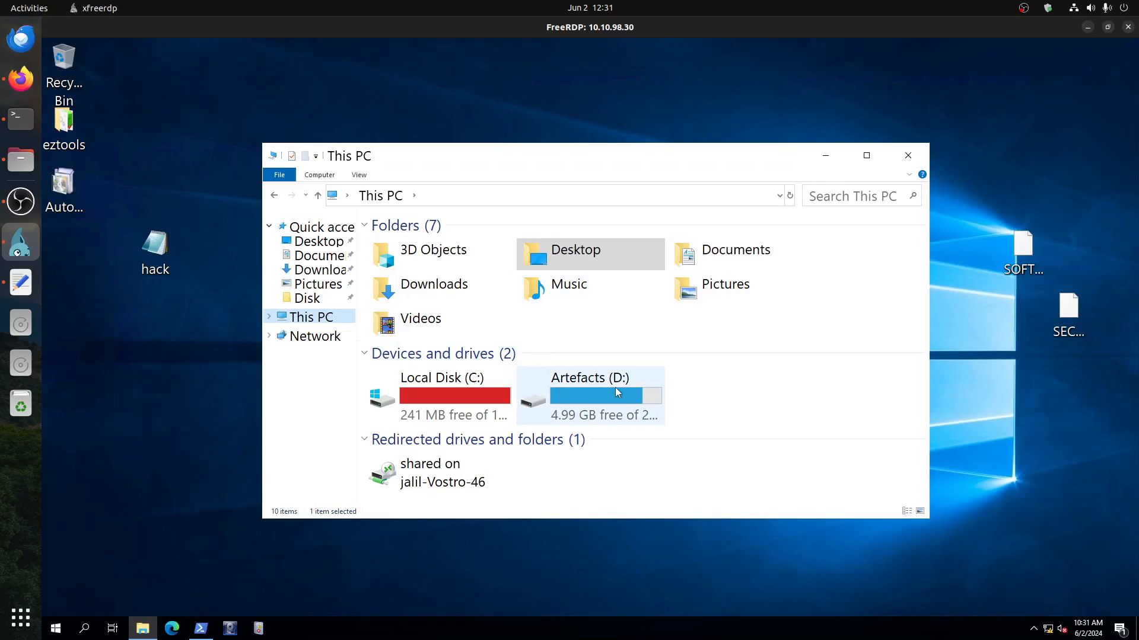
pyautogui.click(456, 386)
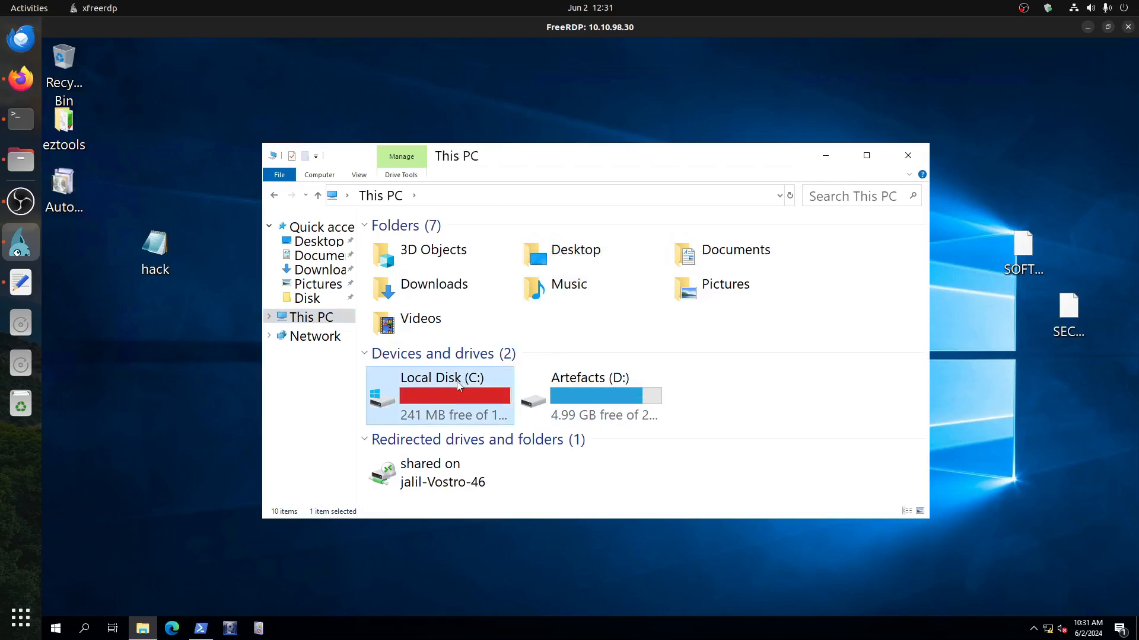
pyautogui.doubleClick(456, 385)
pyautogui.click(401, 325)
pyautogui.doubleClick(401, 325)
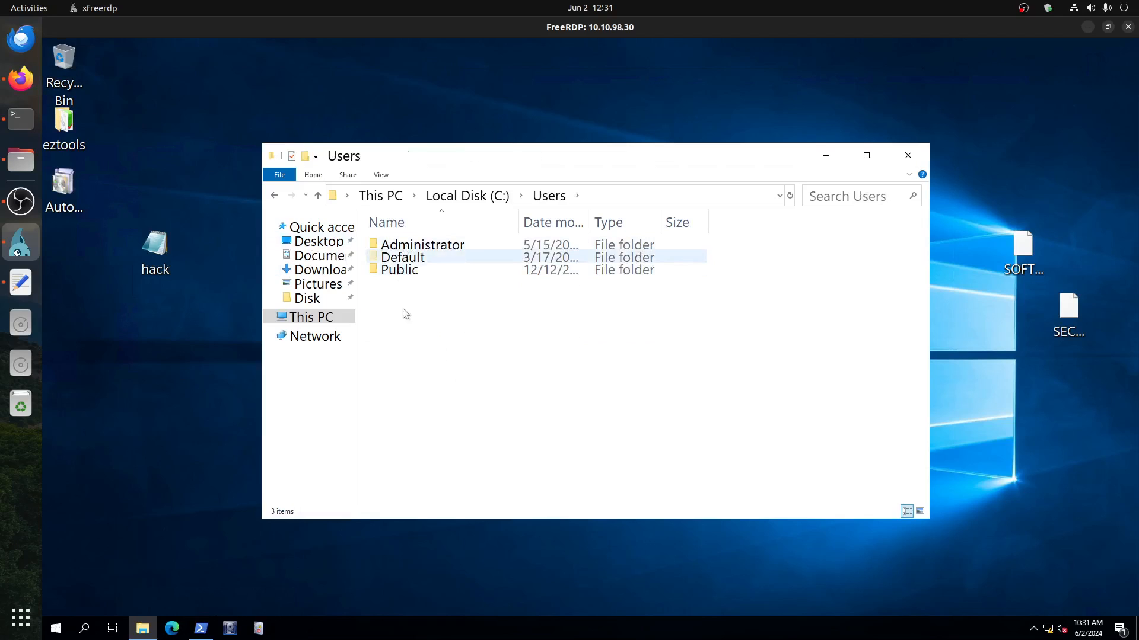
# Step: Move the Users folder window out of the way and place the Autoconnector file in the middle of the desktop
pyautogui.moveTo(420, 160); pyautogui.dragTo(731, 504)
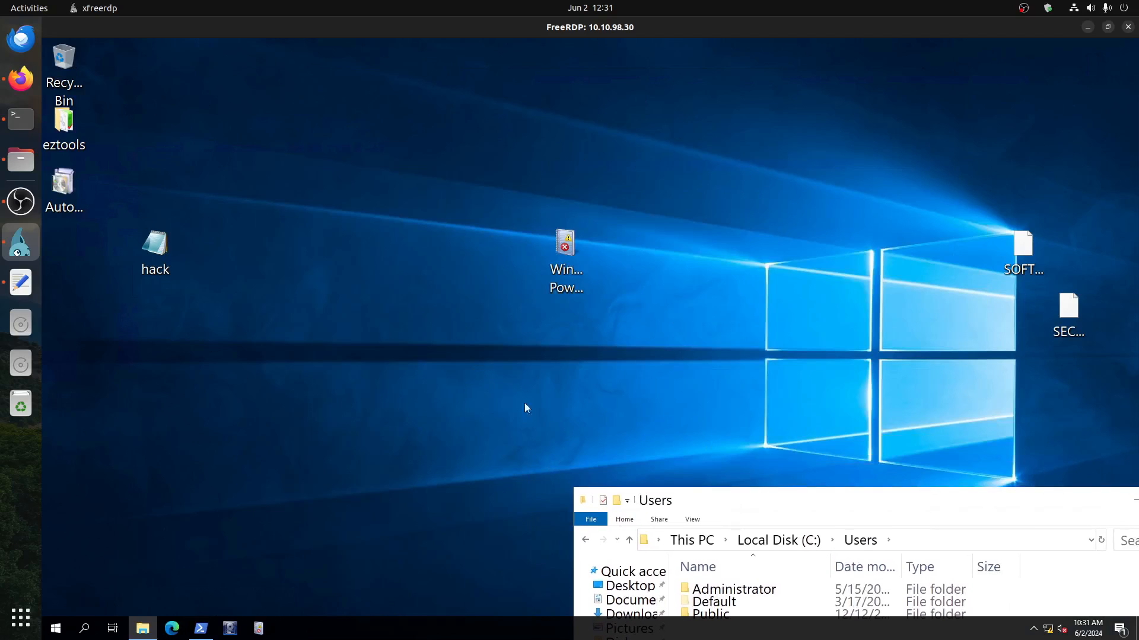
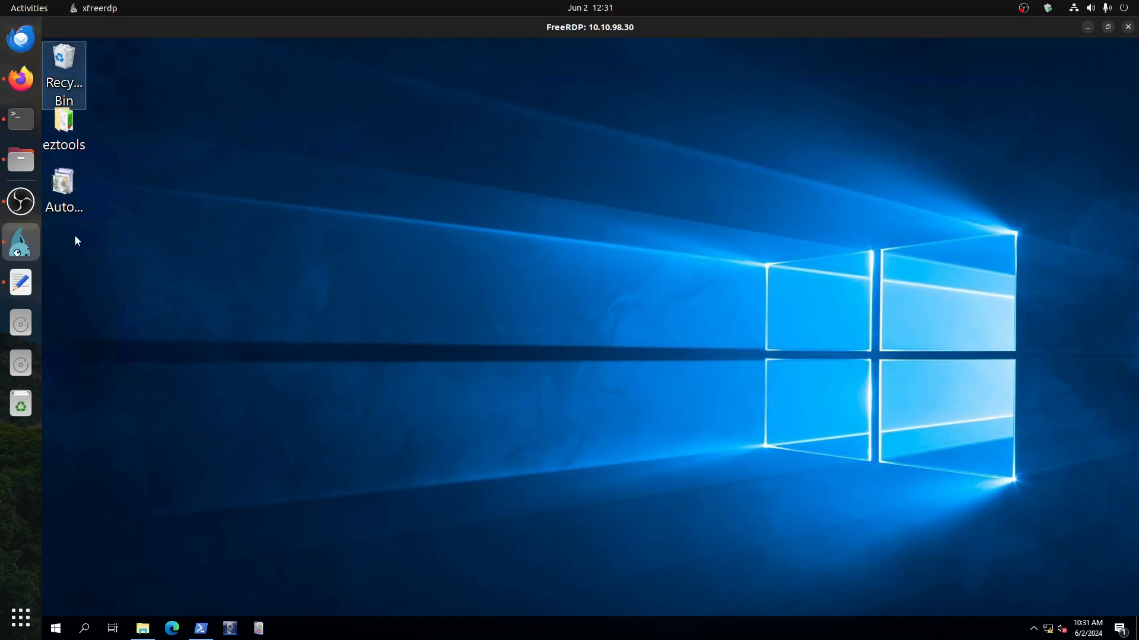
pyautogui.moveTo(64, 196); pyautogui.dragTo(591, 358)
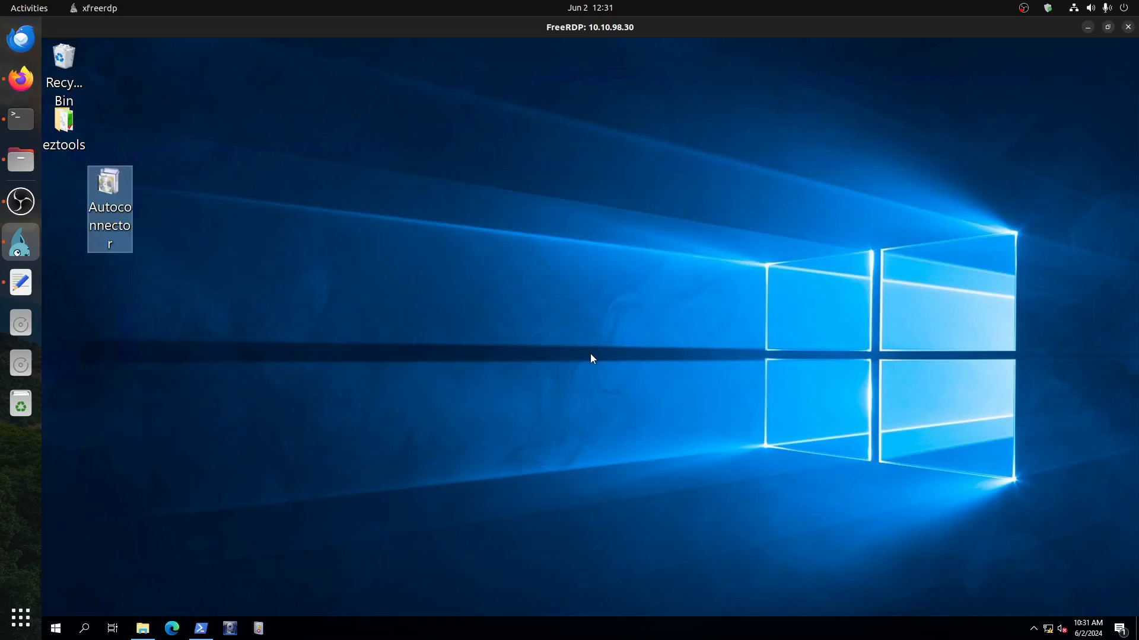
pyautogui.moveTo(121, 186); pyautogui.dragTo(576, 265)
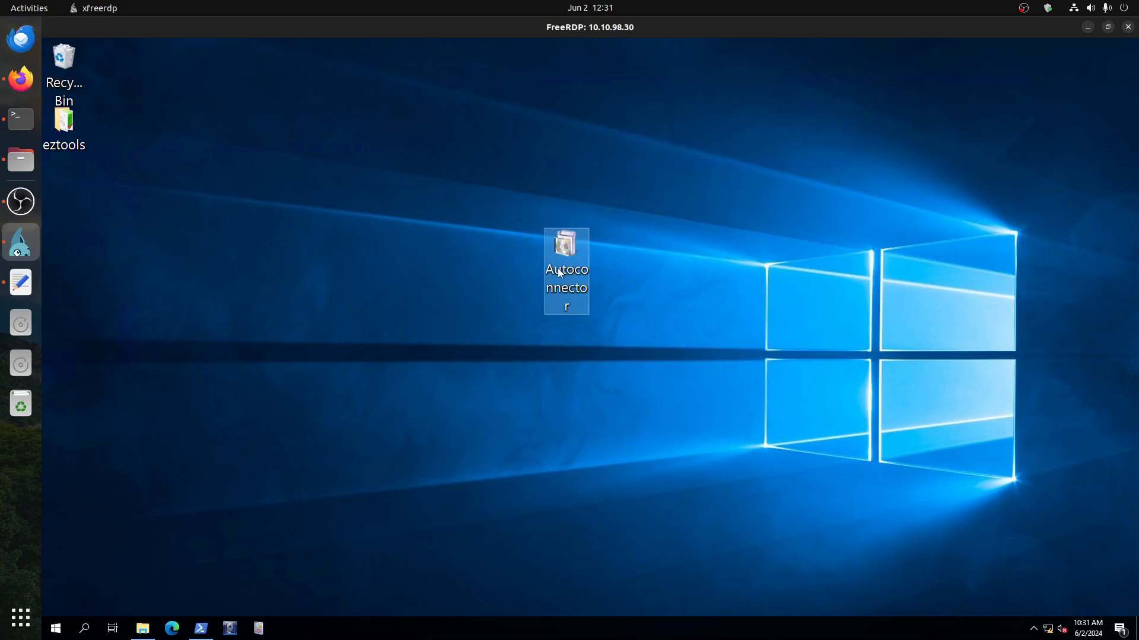
# Step: Bring up the administrator PowerShell window and change to the Desktop directory
pyautogui.click(201, 628)
pyautogui.moveTo(382, 56); pyautogui.dragTo(663, 306)
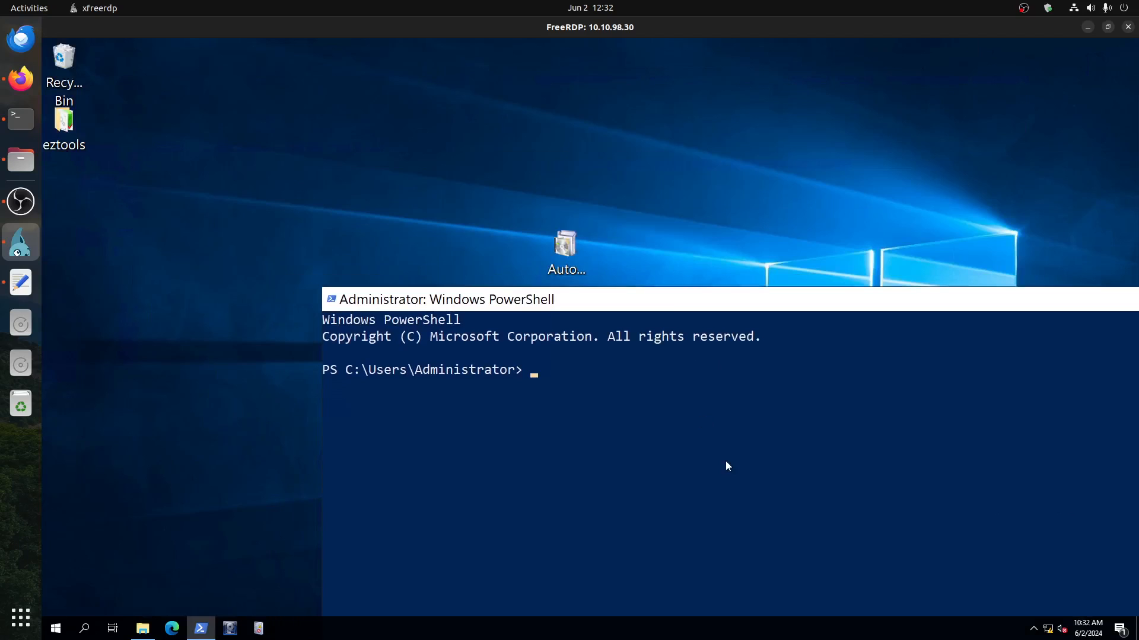
pyautogui.write('cd De')
pyautogui.press('Tab')
pyautogui.press('Return')
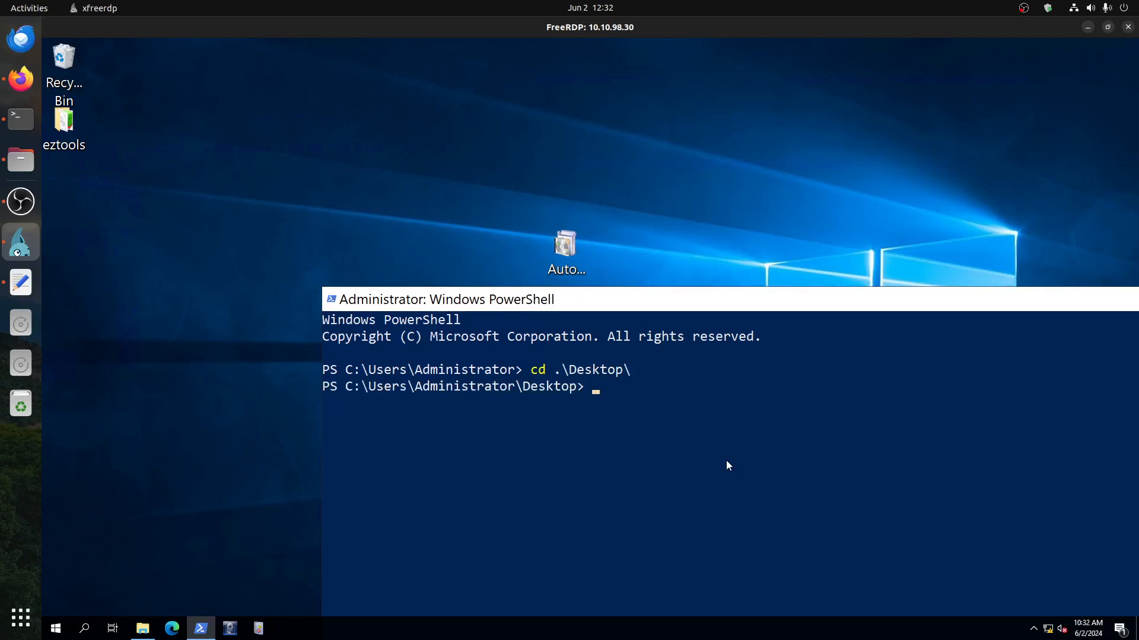
# Step: Run .\Autoconnector.exe in PowerShell, glancing at the file's VirusTotal behavior report in Firefox before executing it
pyautogui.write('Auto')
pyautogui.moveTo(661, 306); pyautogui.dragTo(473, 36)
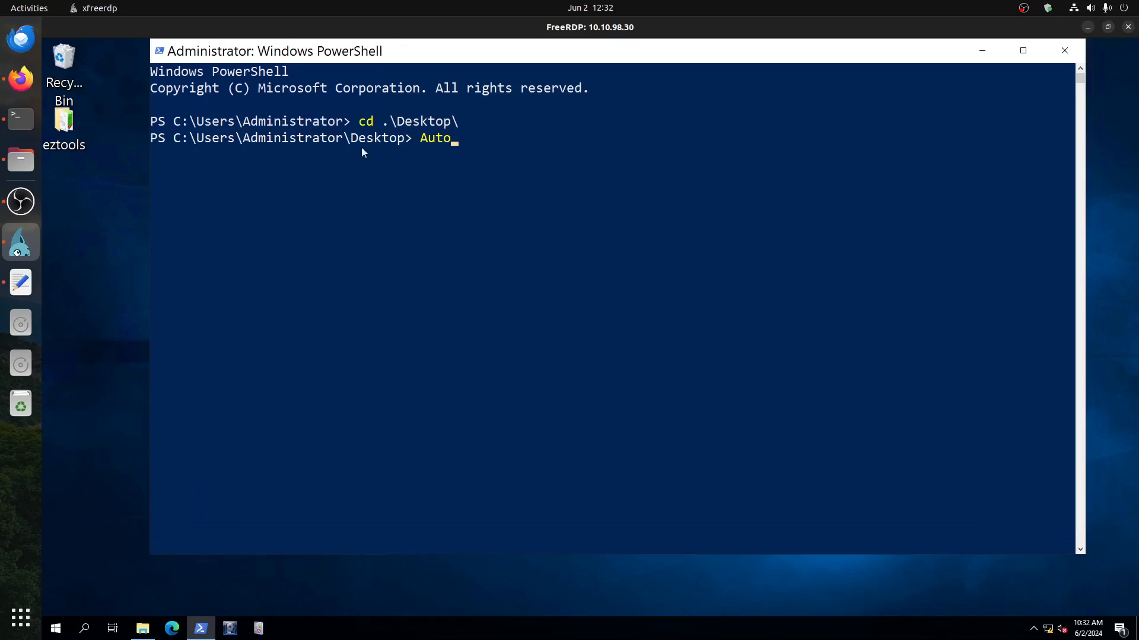
pyautogui.click(21, 79)
pyautogui.click(540, 30)
pyautogui.click(669, 30)
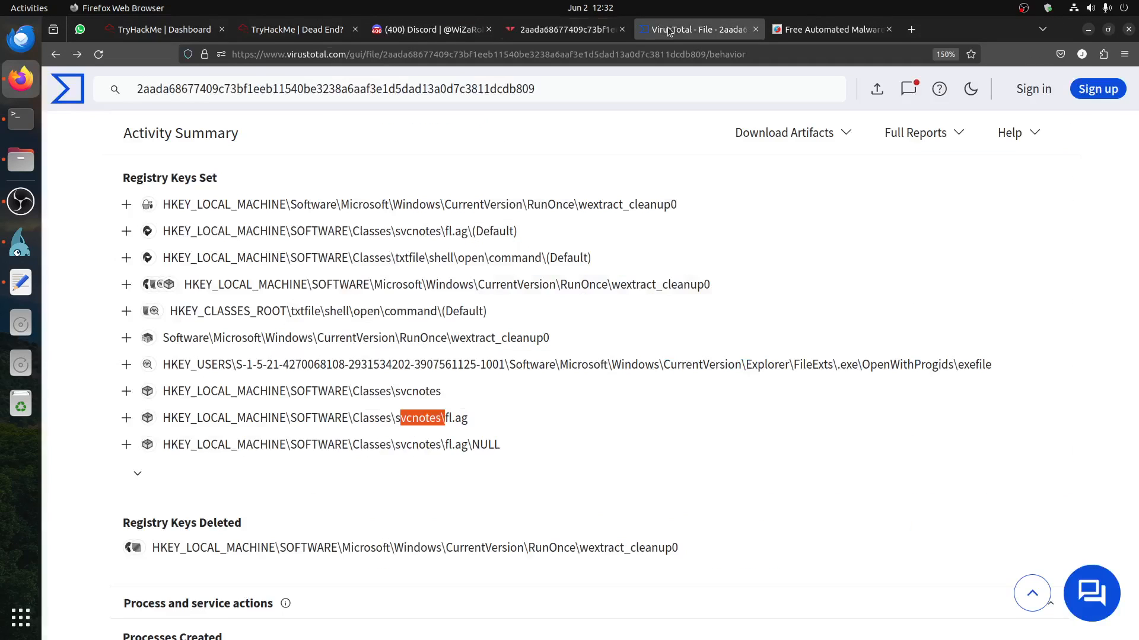
pyautogui.click(27, 252)
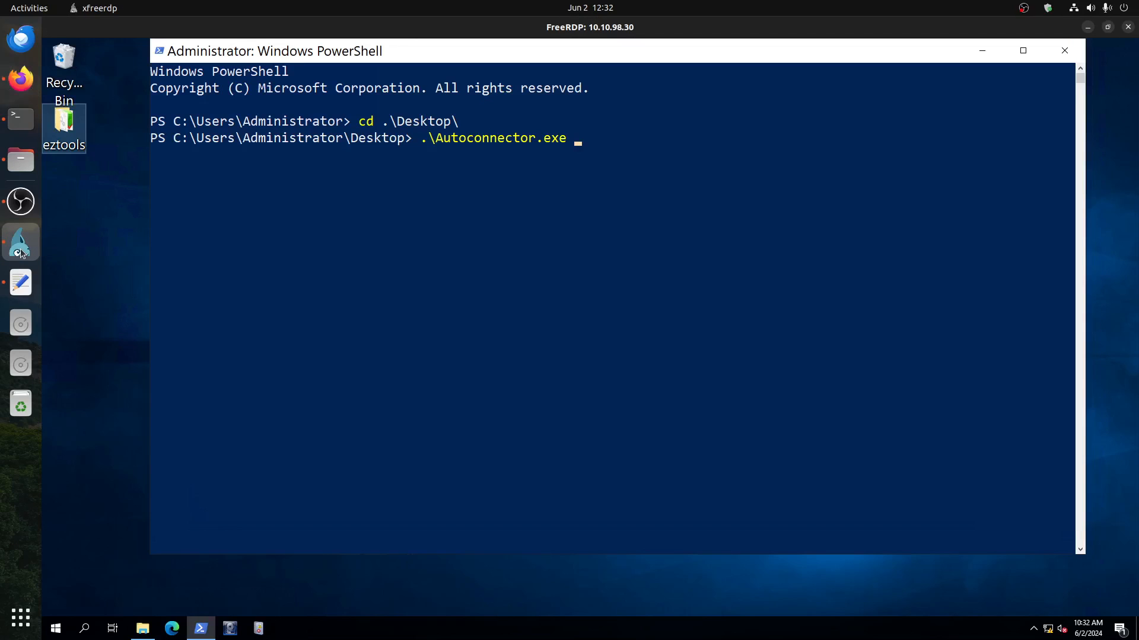
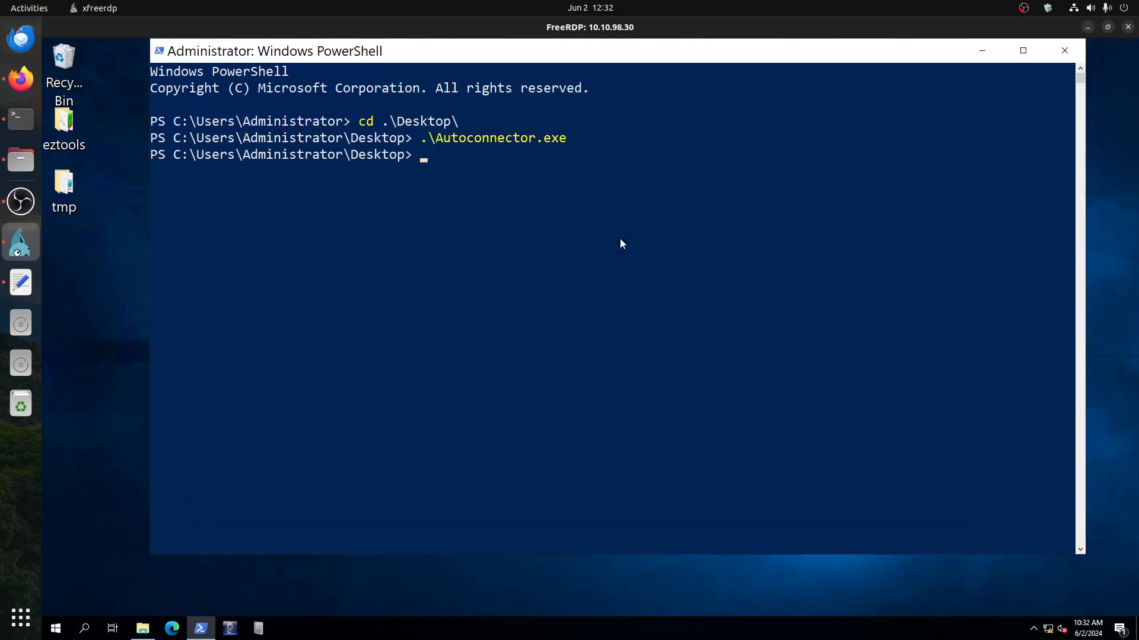
# Step: Open the tmp folder on the desktop, read the contents of part2 in Notepad, and close the file
pyautogui.click(982, 50)
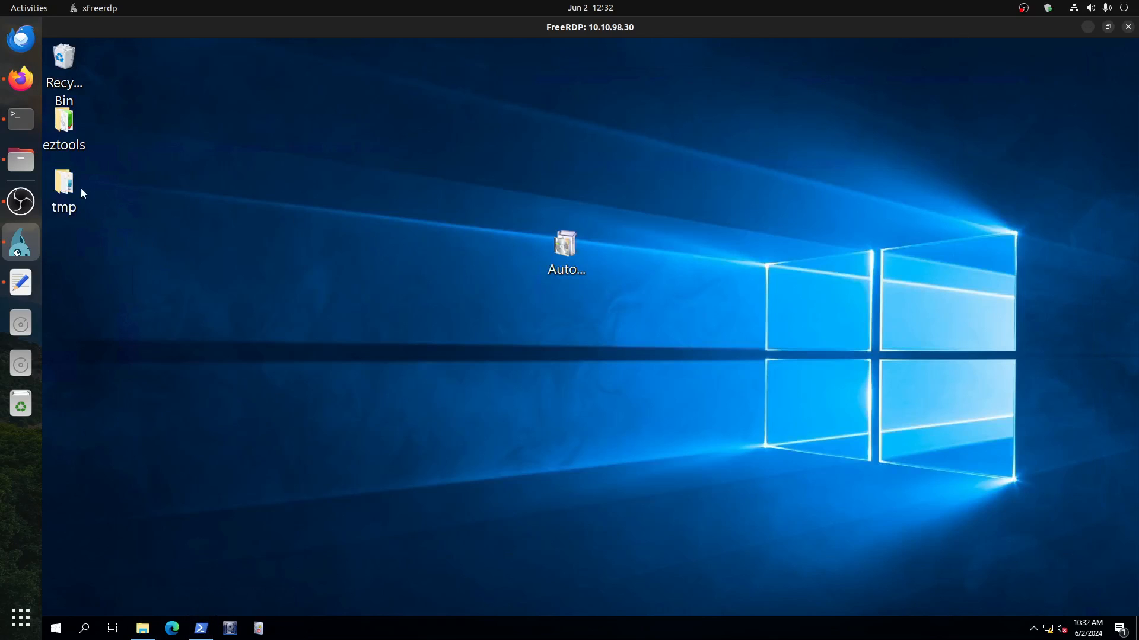
pyautogui.moveTo(70, 185); pyautogui.dragTo(355, 311)
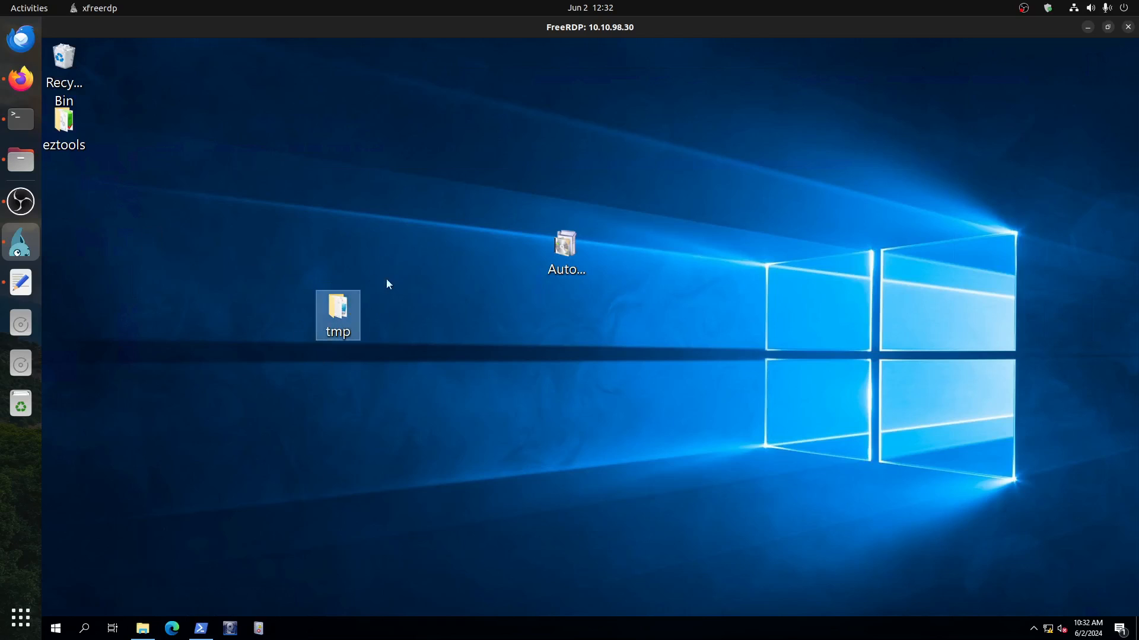
pyautogui.doubleClick(353, 319)
pyautogui.click(485, 267)
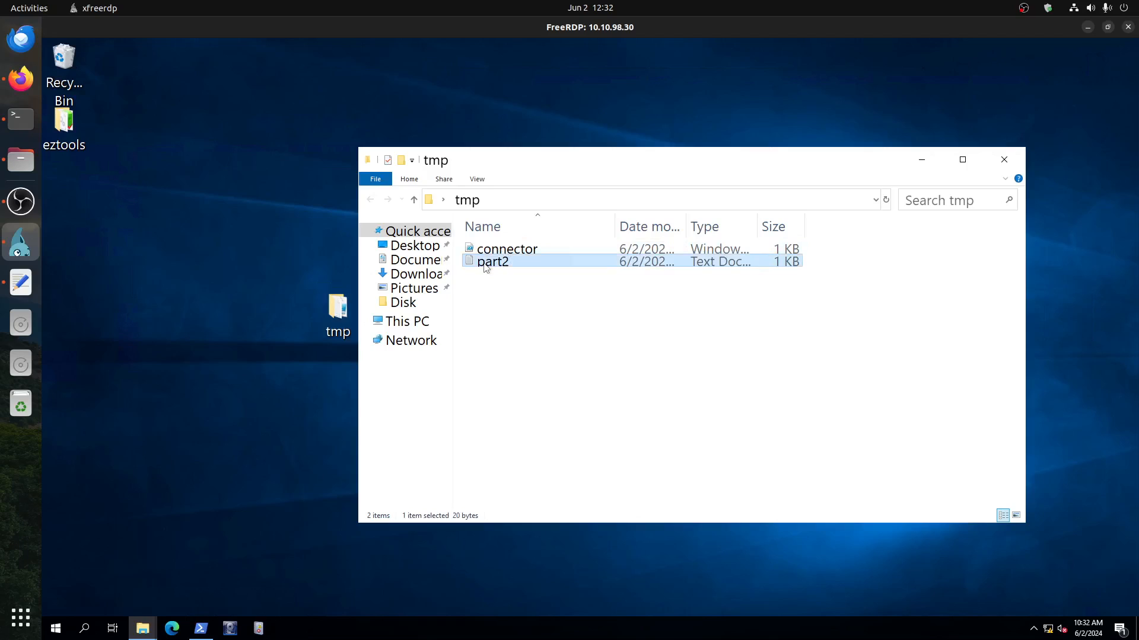
pyautogui.doubleClick(486, 267)
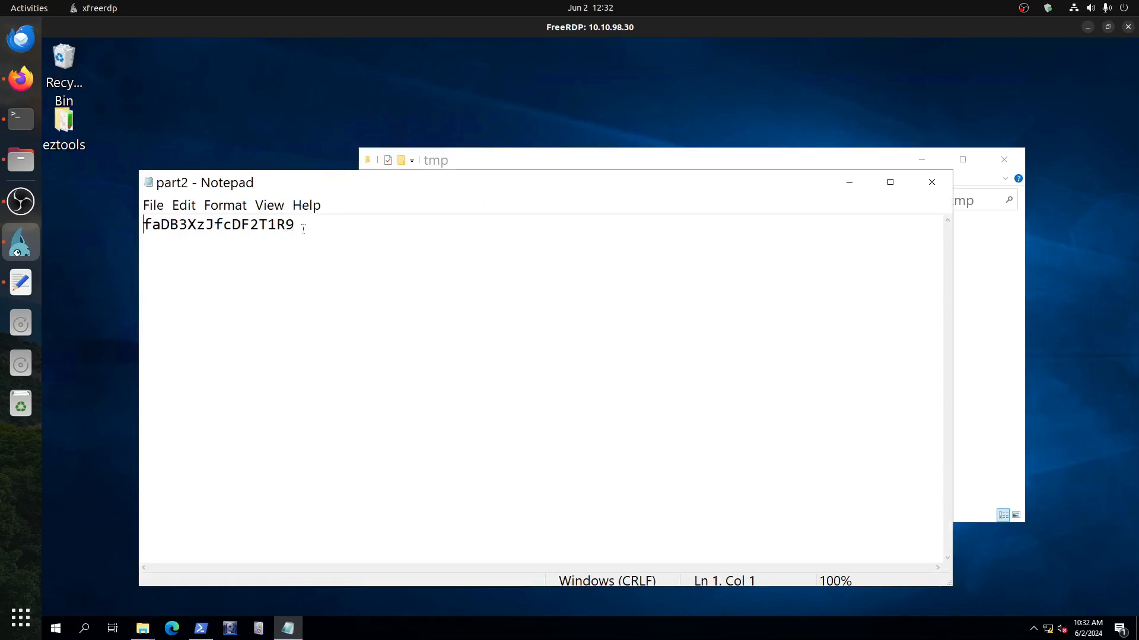
pyautogui.moveTo(303, 229); pyautogui.dragTo(195, 227)
pyautogui.click(932, 182)
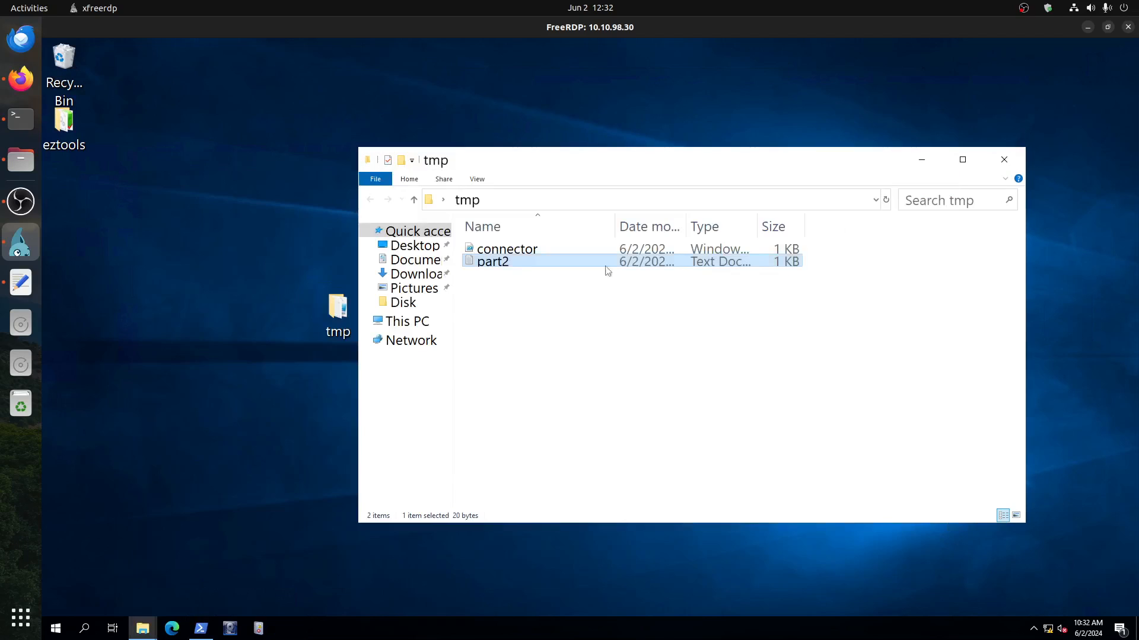
# Step: Check the file options for connector, and browse C:\Users to the newly created user's Documents\tmp folder
pyautogui.click(504, 251)
pyautogui.rightClick(504, 251)
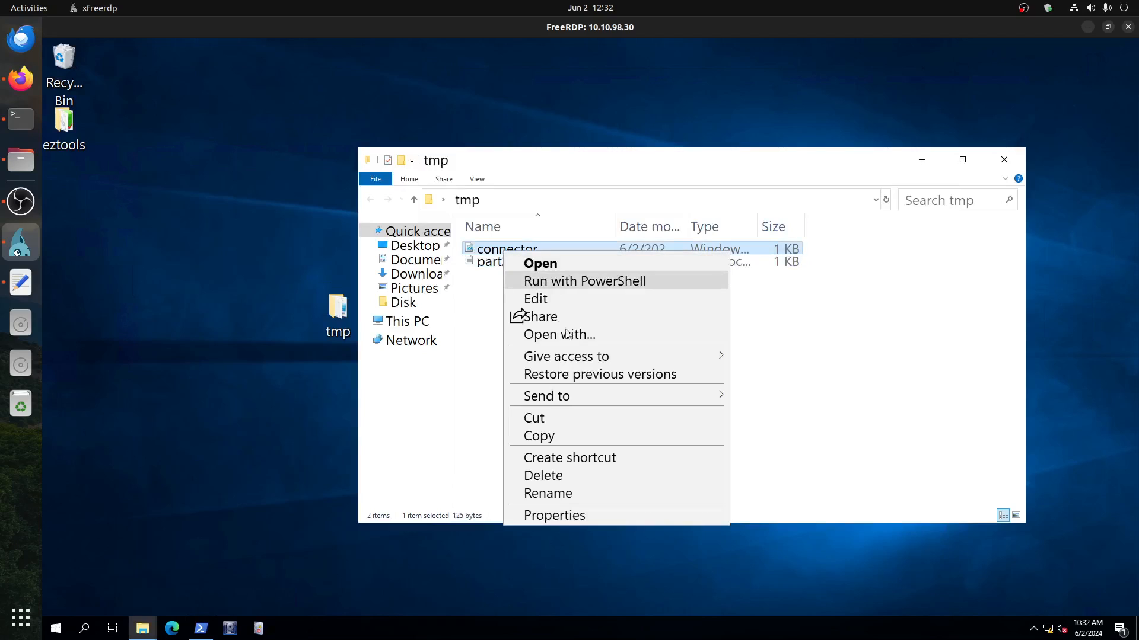
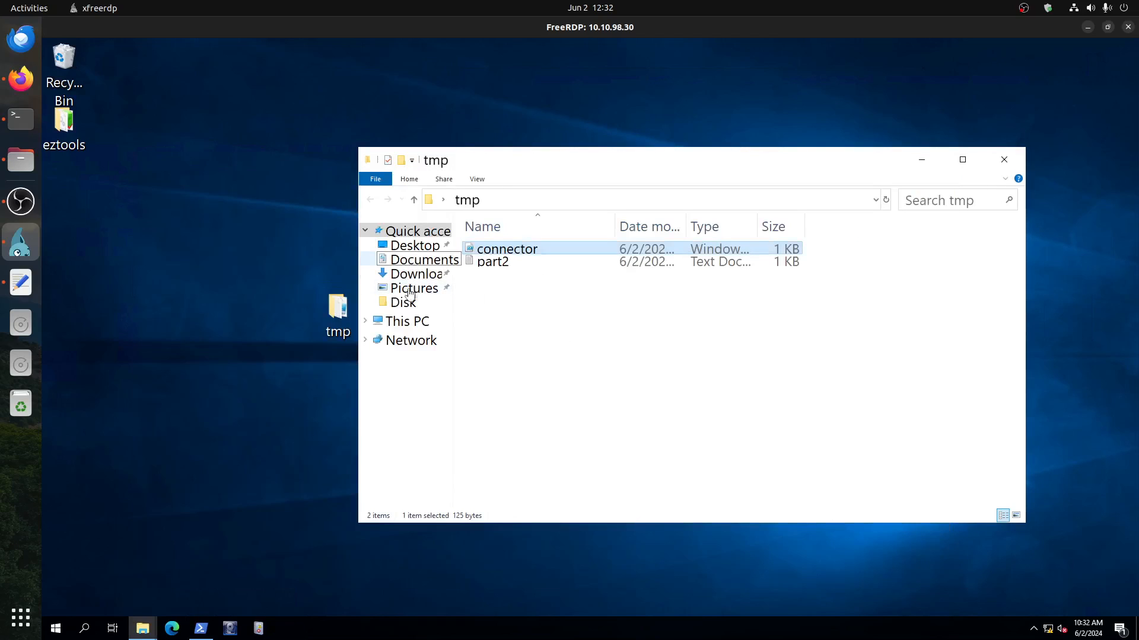
pyautogui.click(402, 325)
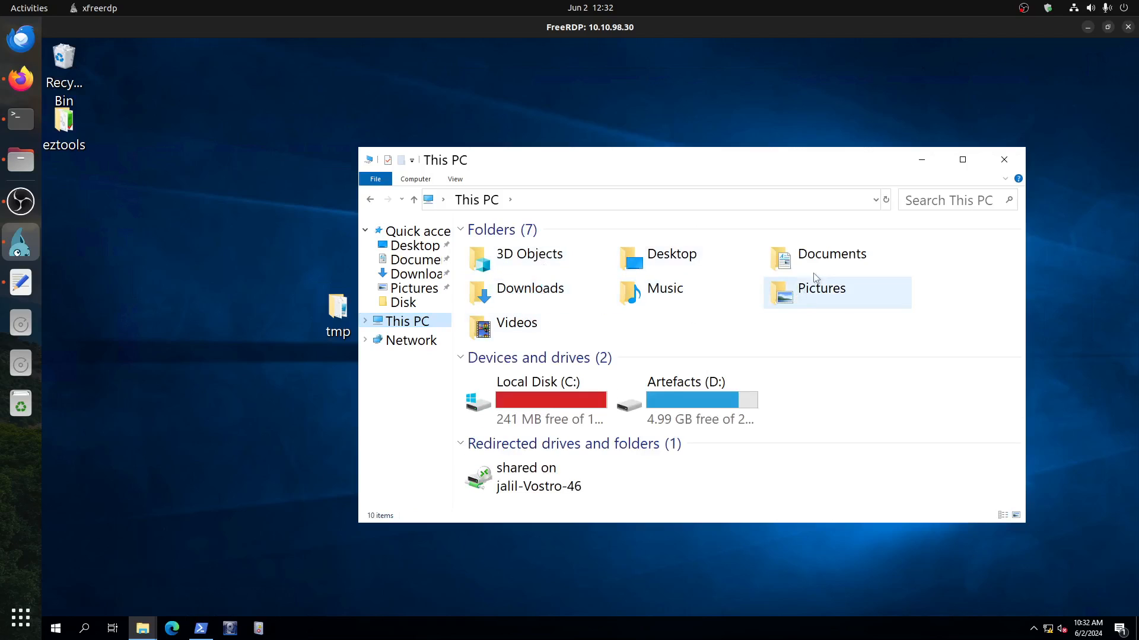
pyautogui.doubleClick(543, 387)
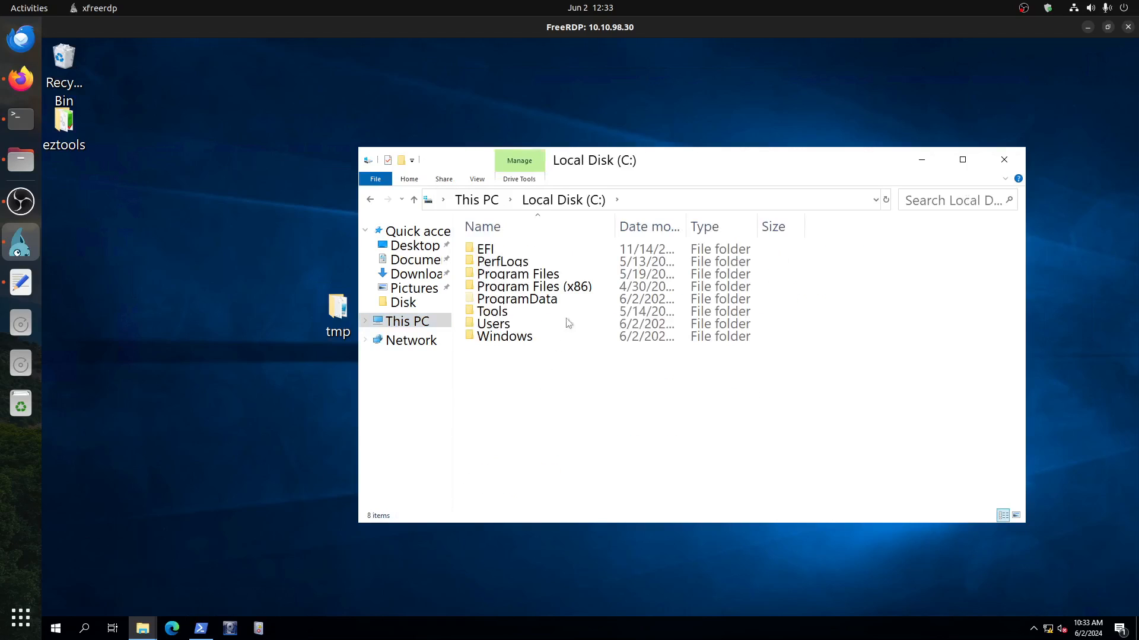
pyautogui.doubleClick(587, 323)
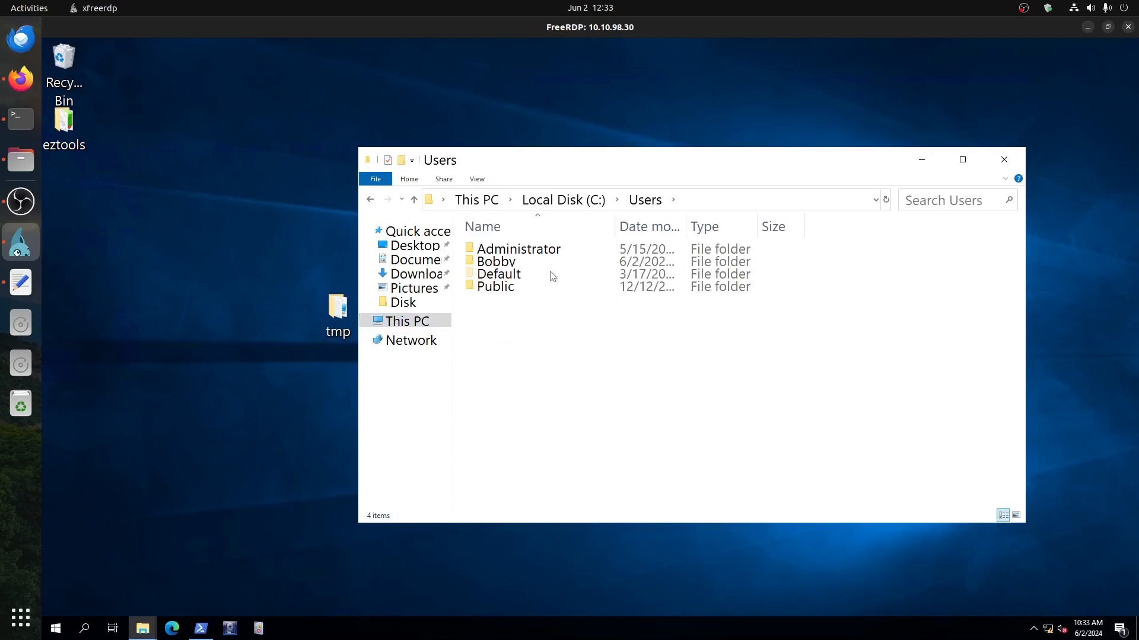
pyautogui.doubleClick(511, 263)
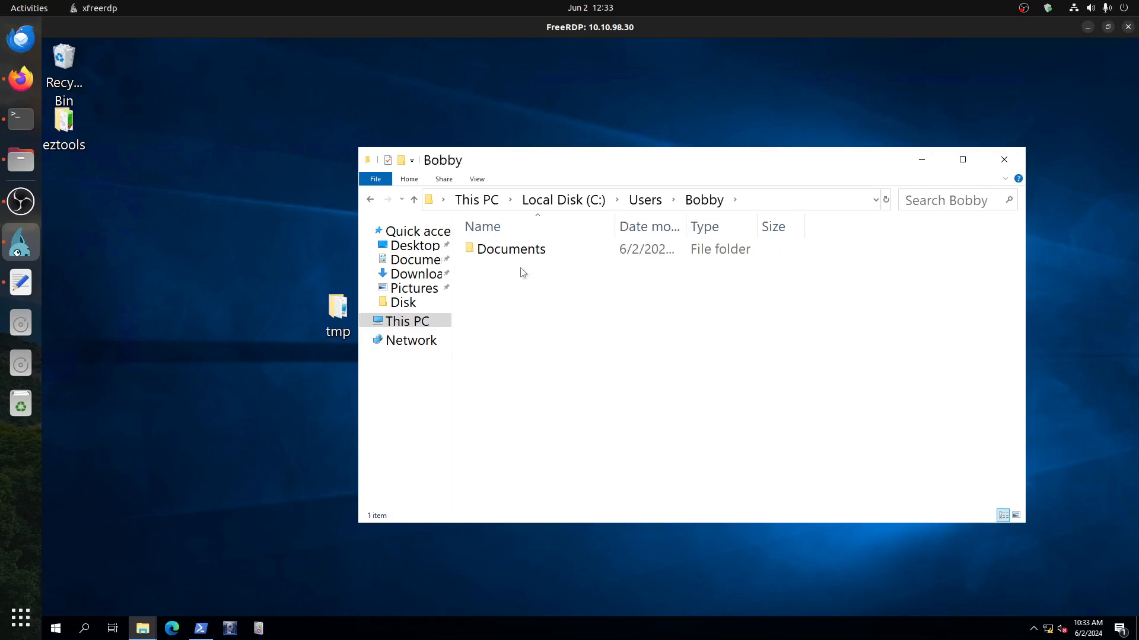
pyautogui.doubleClick(496, 254)
pyautogui.doubleClick(493, 252)
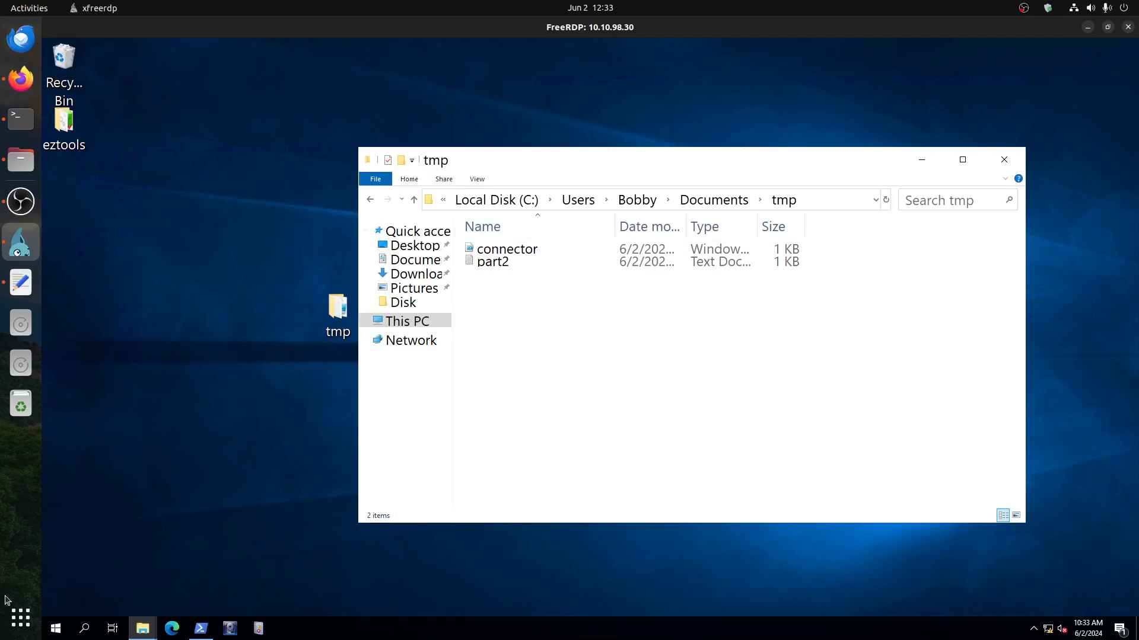
# Step: Open the Registry Editor and search the whole registry for "Autoconnector"
pyautogui.click(56, 630)
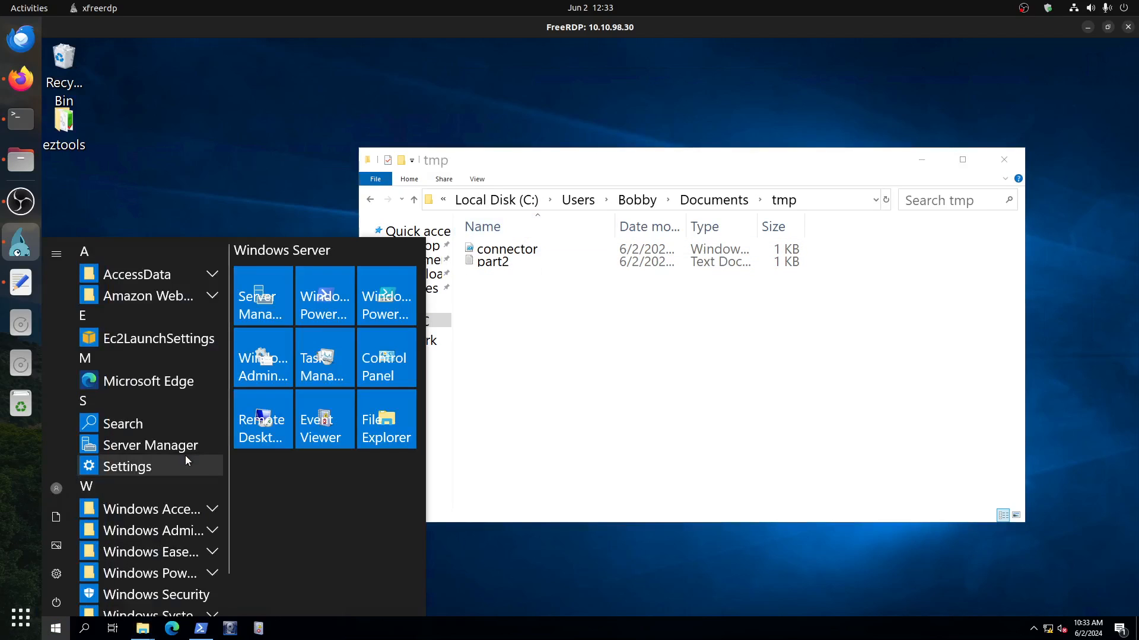
pyautogui.write('regis')
pyautogui.click(123, 371)
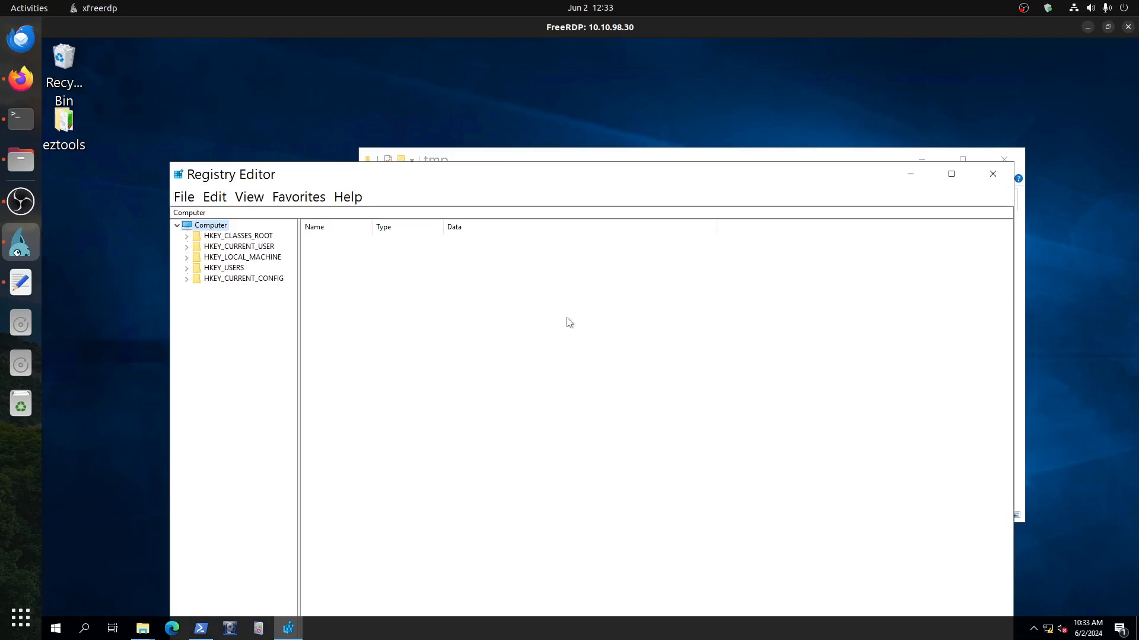
pyautogui.moveTo(362, 182); pyautogui.dragTo(478, 91)
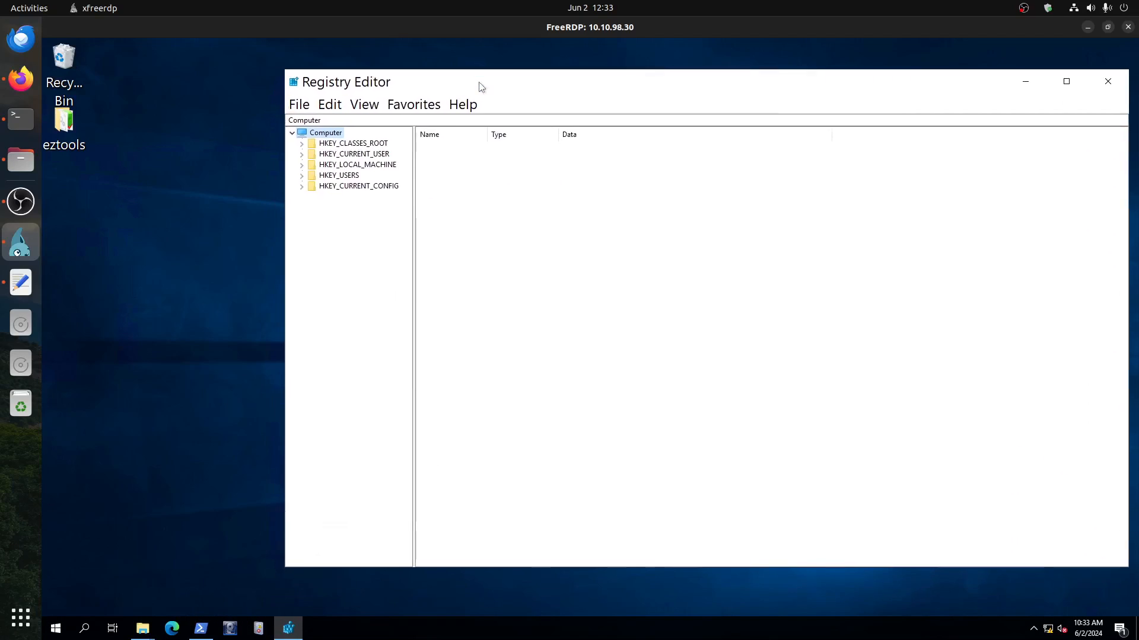
pyautogui.click(330, 103)
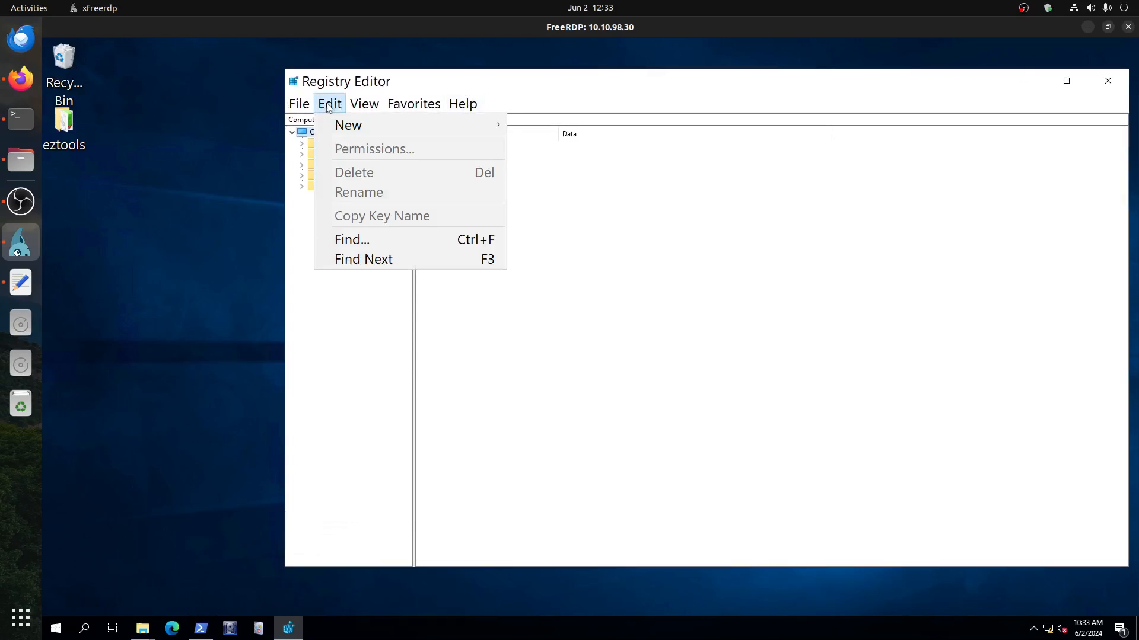
pyautogui.click(363, 240)
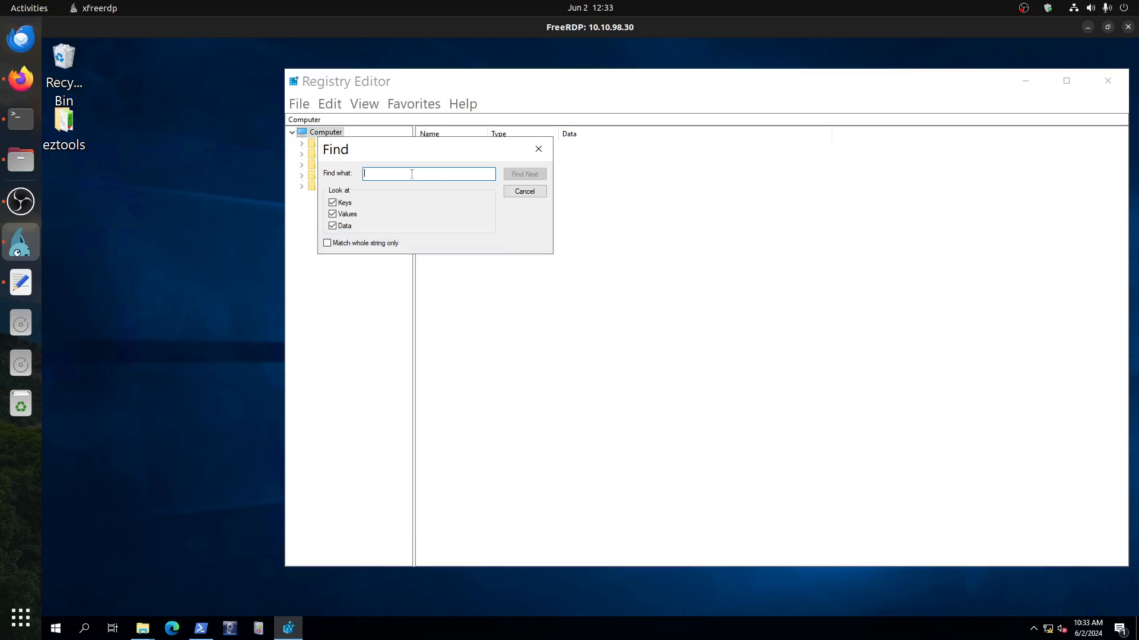
pyautogui.write('Autoconnector')
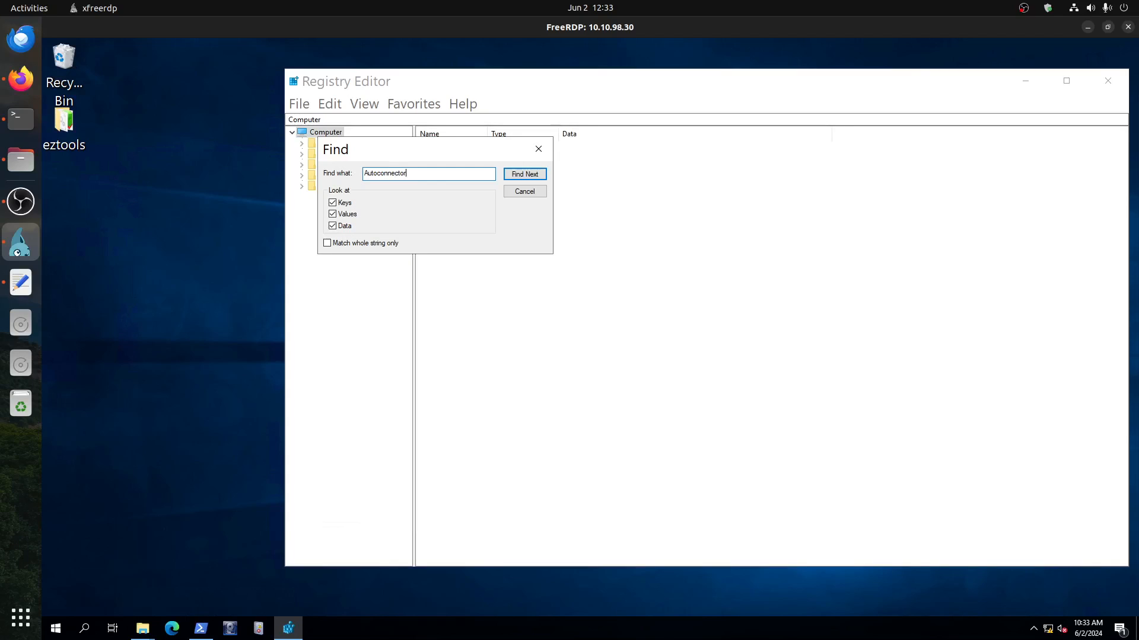
pyautogui.press('Return')
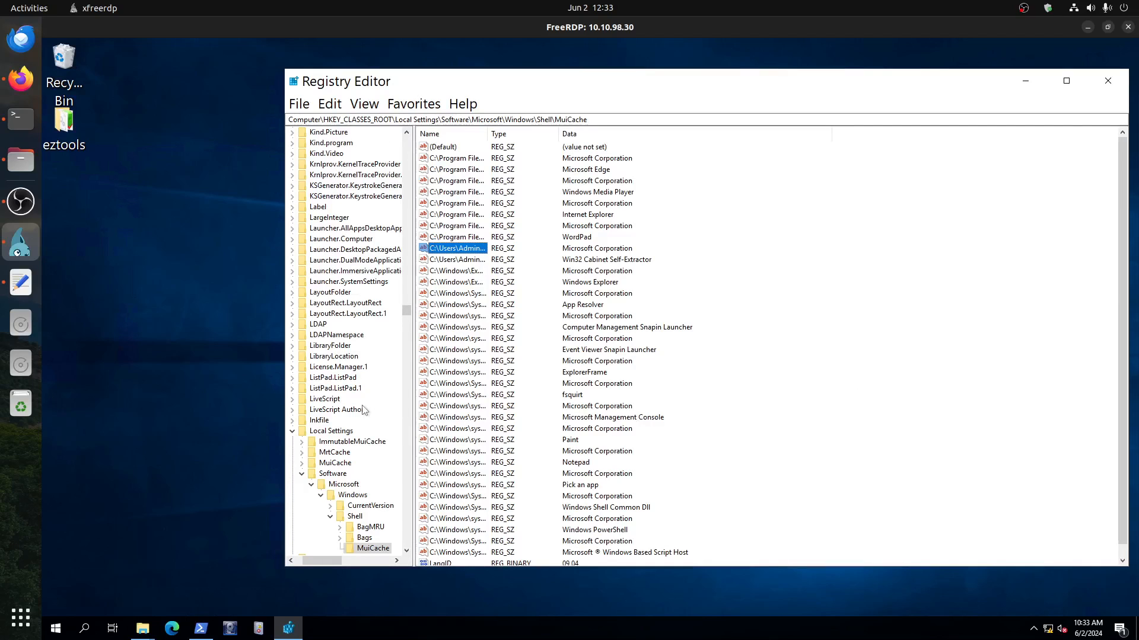
# Step: Check the Autoconnector.exe ApplicationCompany value in MuiCache without changing it, and continue the registry search through the next two matches
pyautogui.scroll(-2, 363, 410)
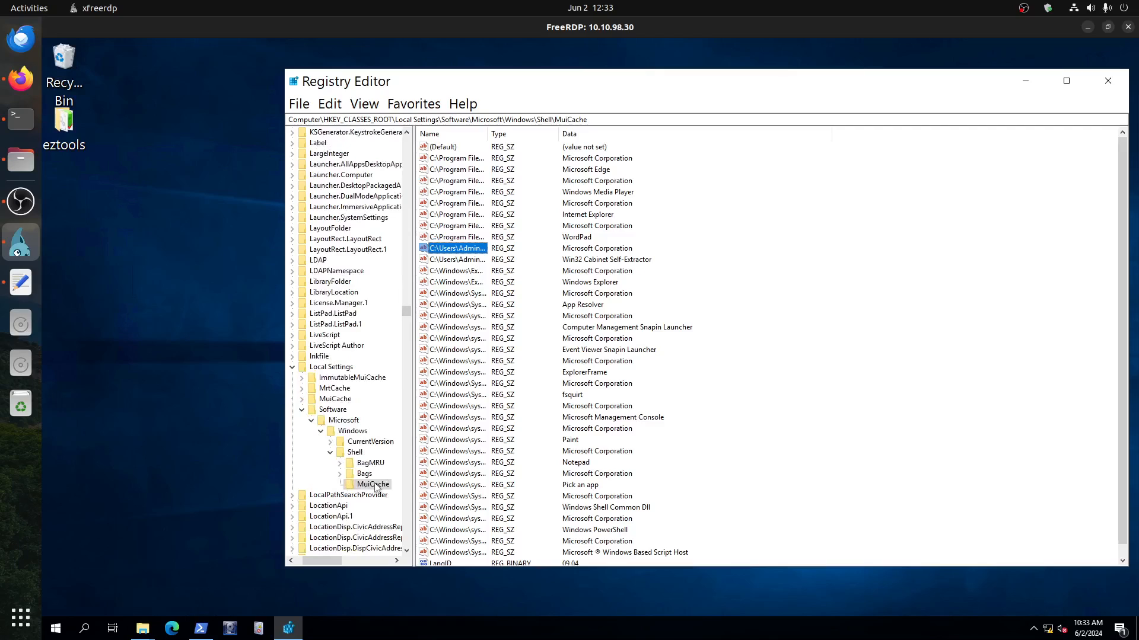
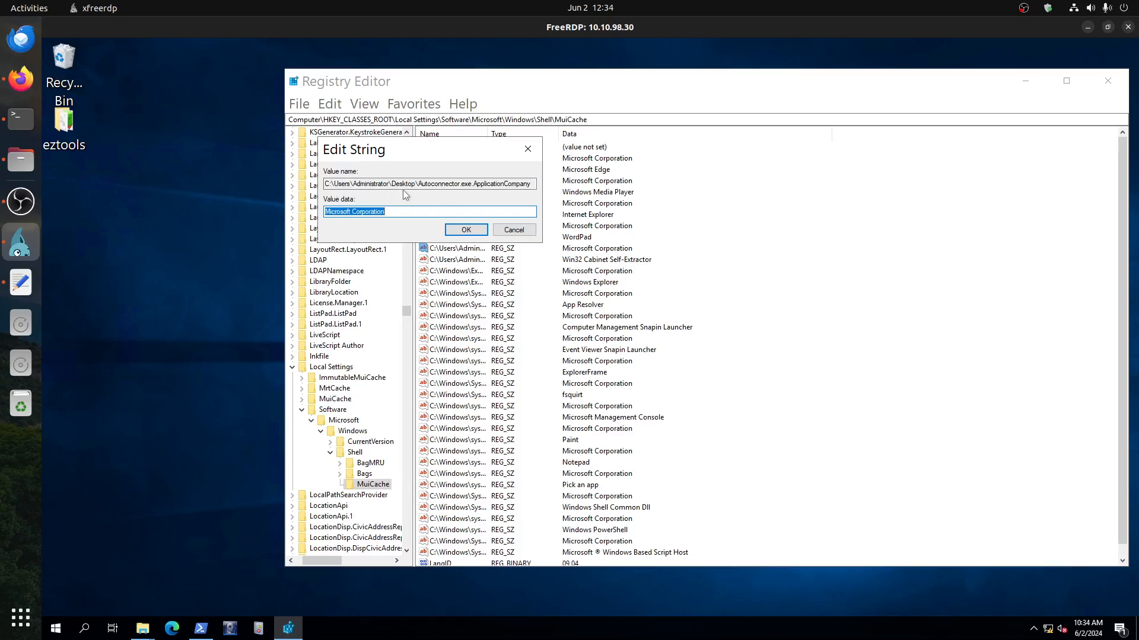
pyautogui.click(512, 230)
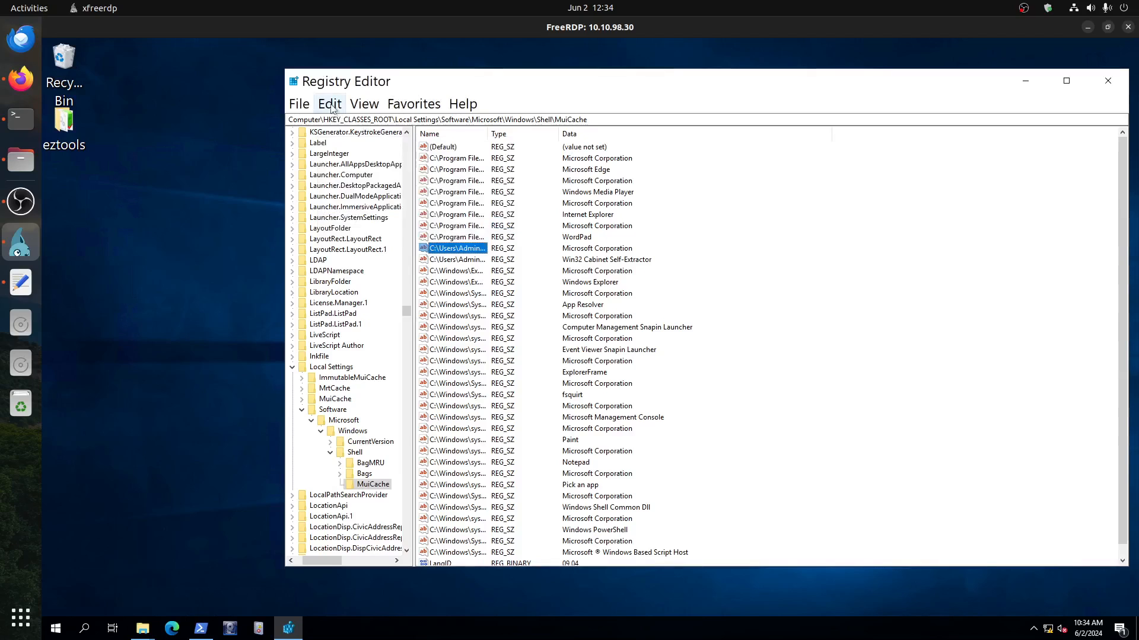
pyautogui.click(330, 105)
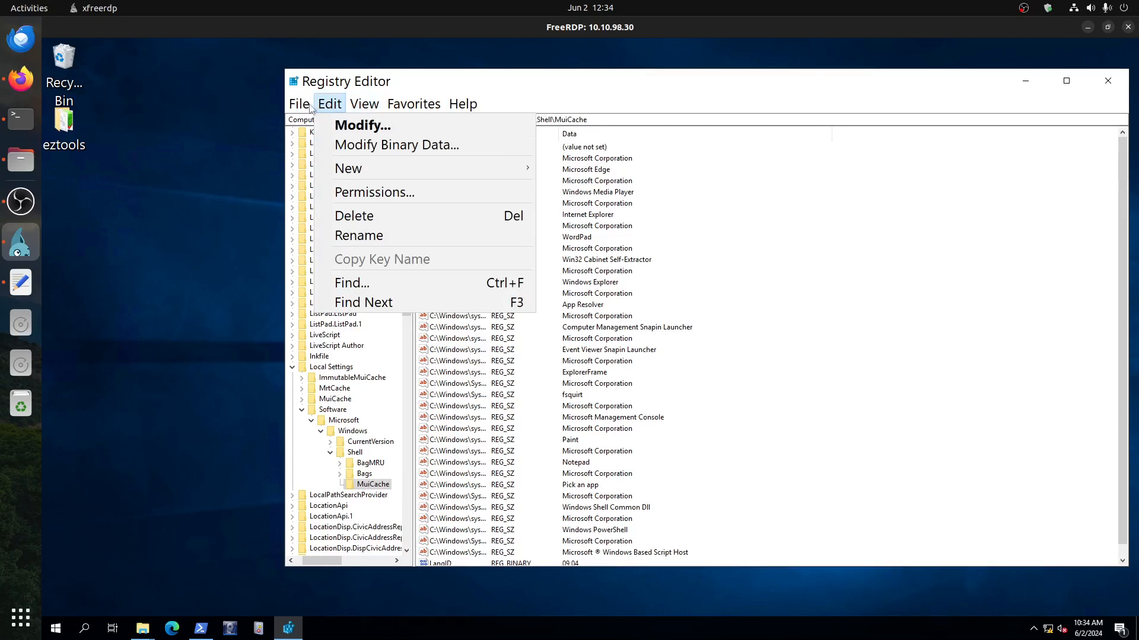
pyautogui.moveTo(305, 108)
pyautogui.click(378, 303)
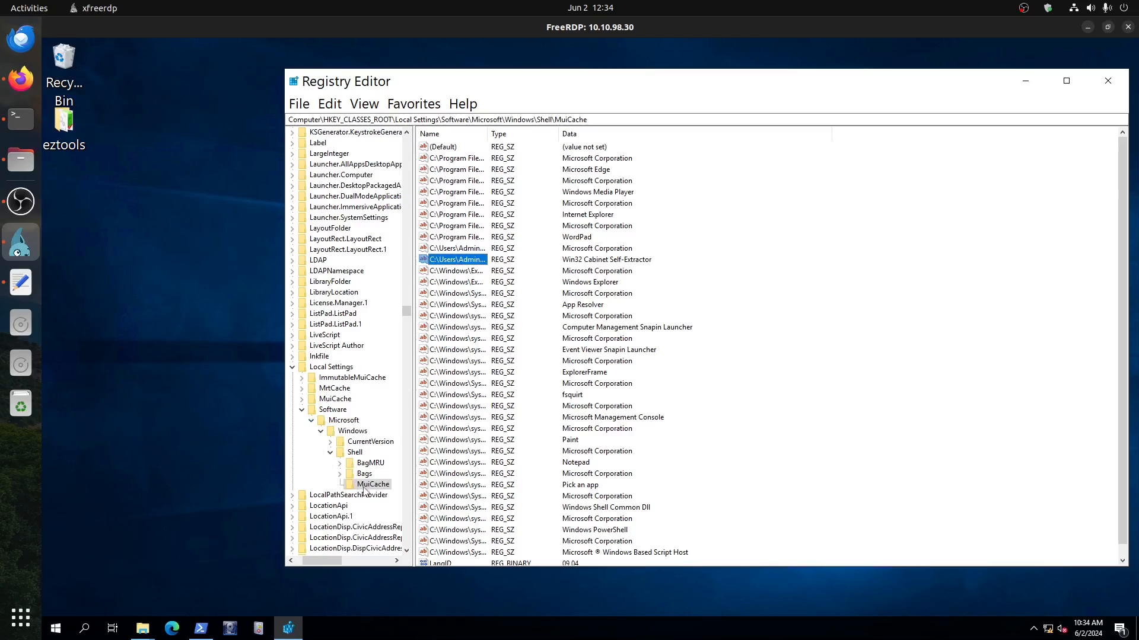
pyautogui.click(325, 108)
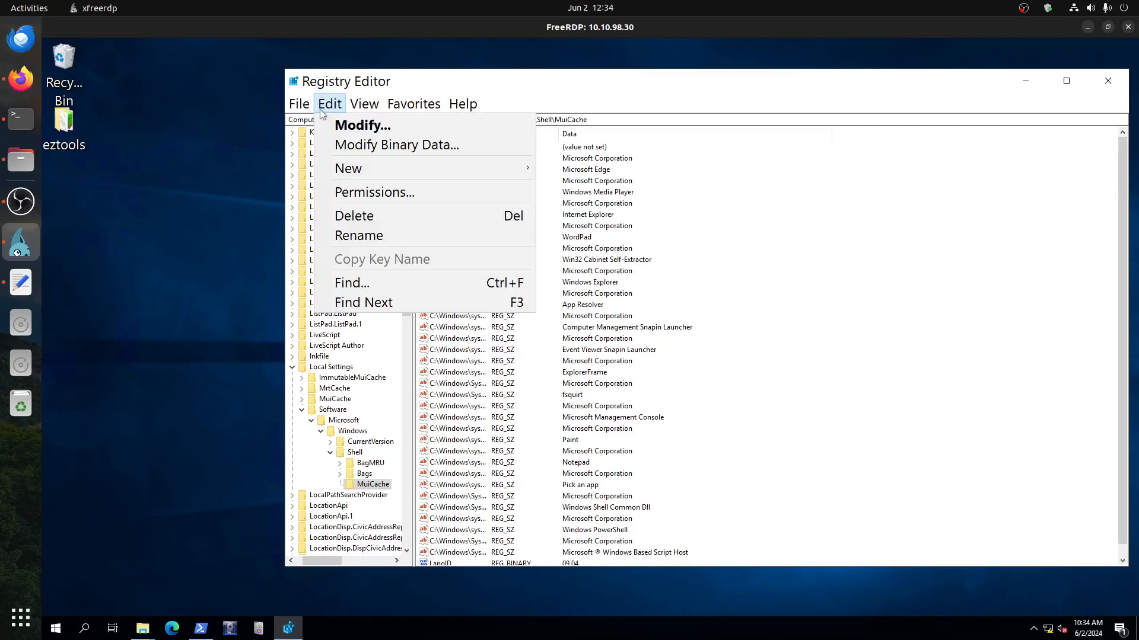
pyautogui.click(397, 303)
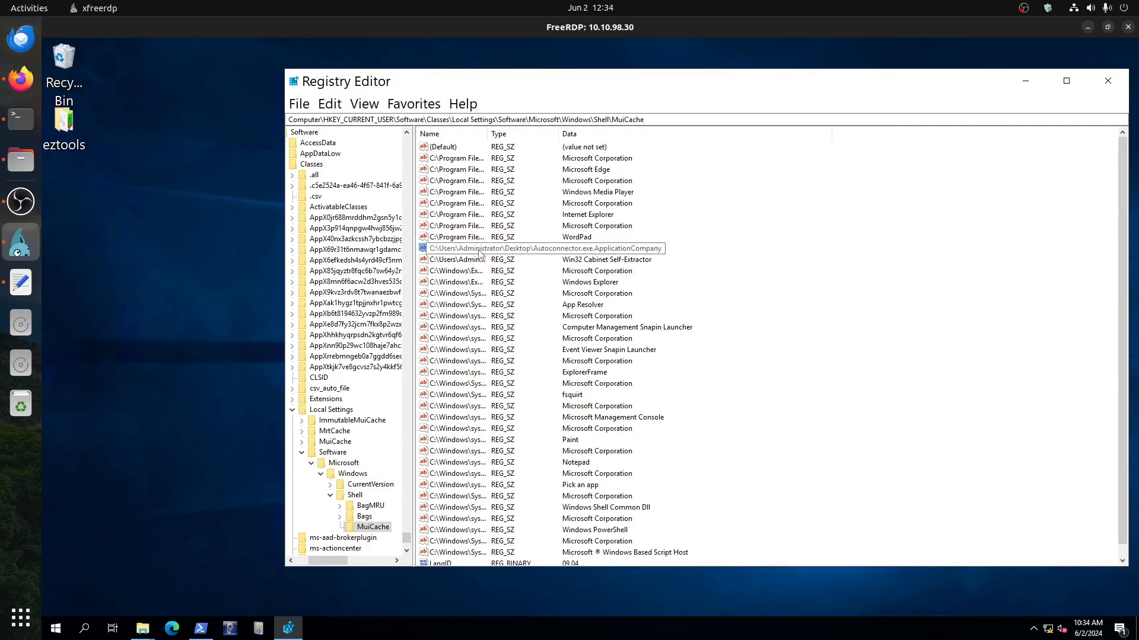
# Step: Switch to Event Viewer and open the PowerShell Operational log under Applications and Services Logs, Microsoft, Windows
pyautogui.click(258, 629)
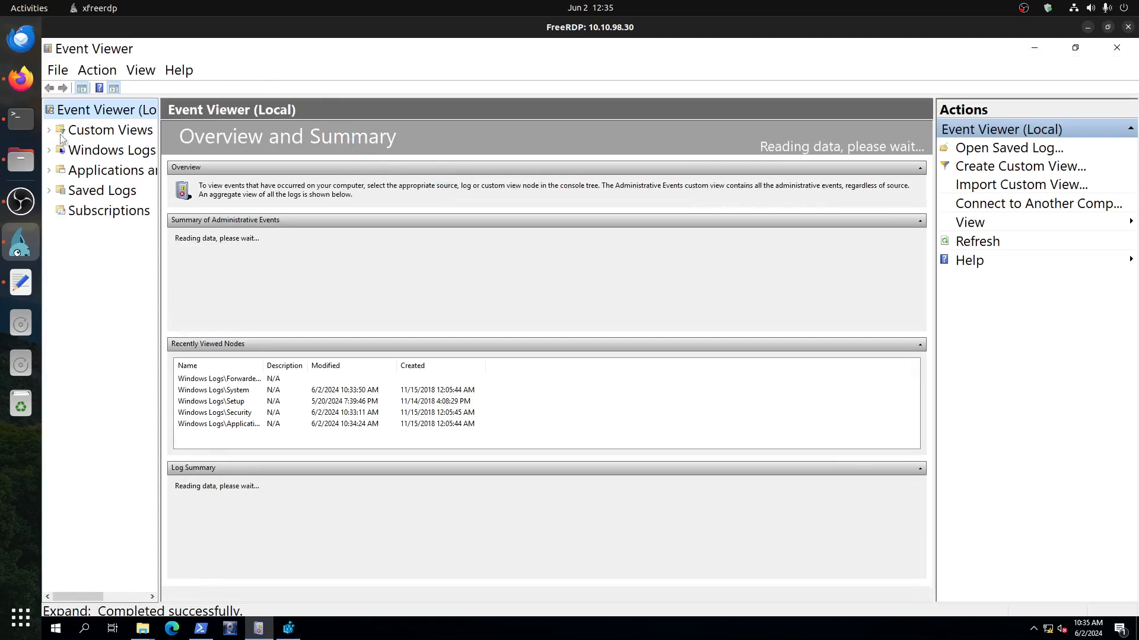
pyautogui.click(50, 151)
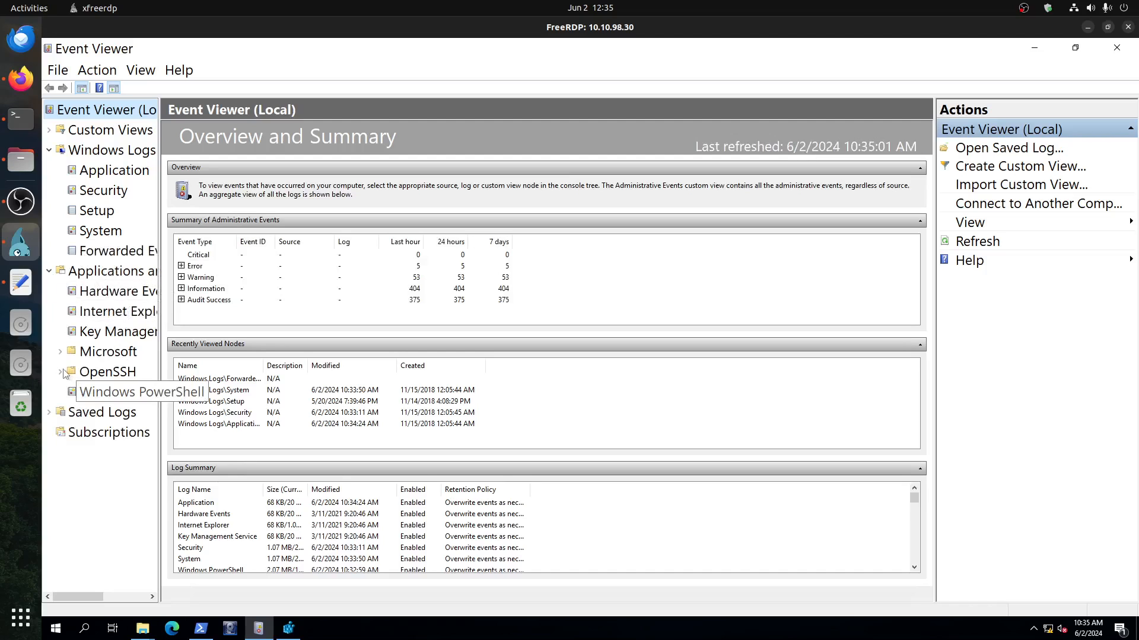
pyautogui.click(62, 354)
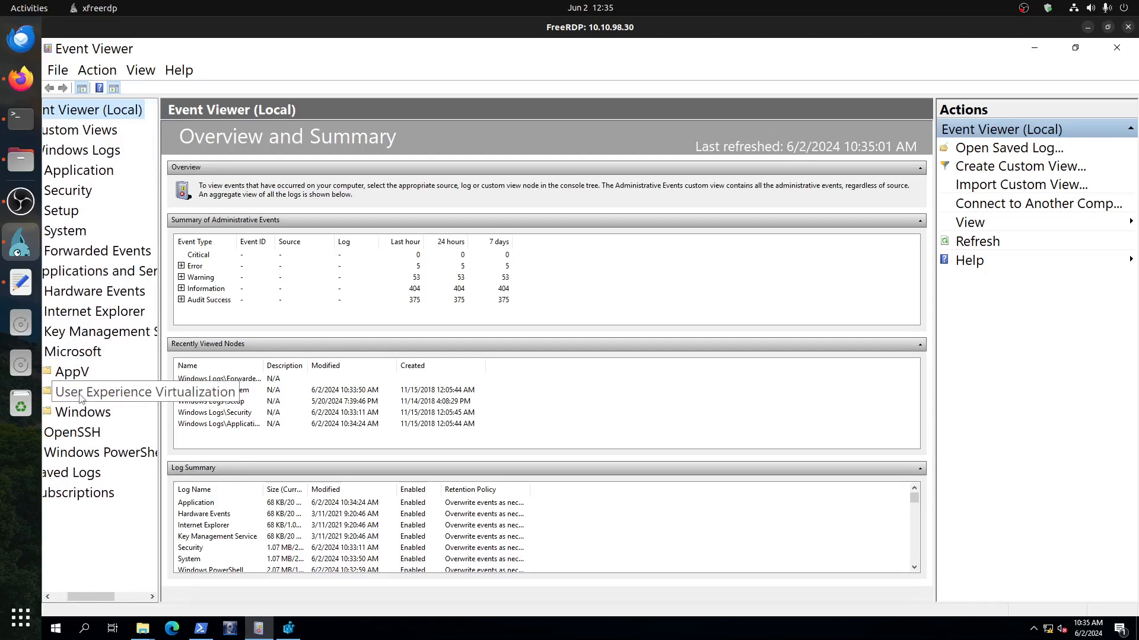
pyautogui.click(70, 415)
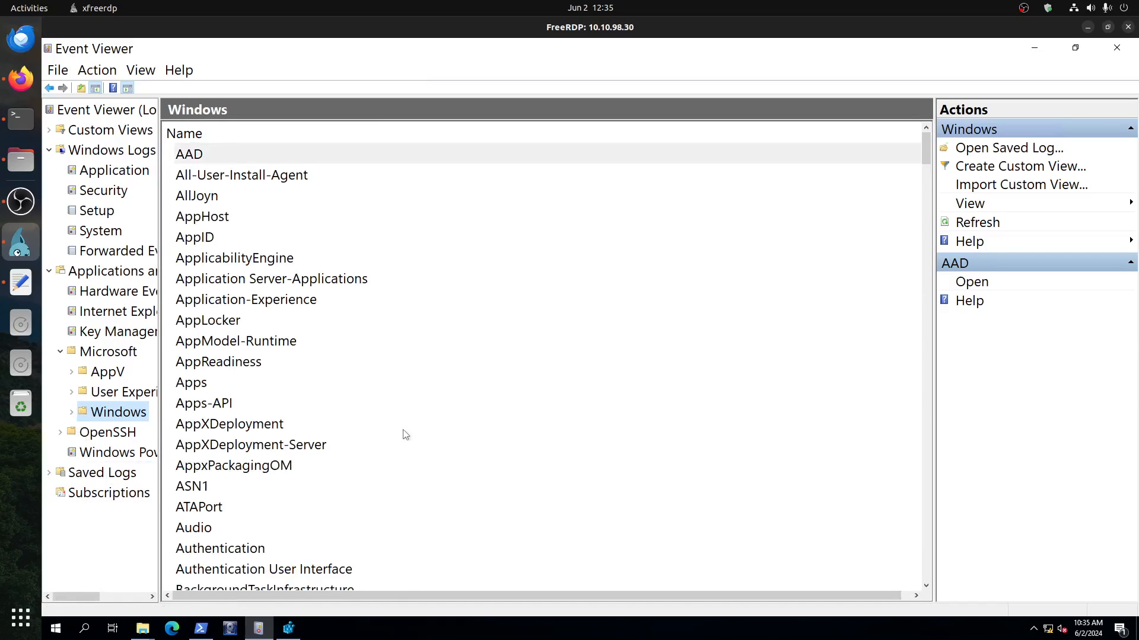
pyautogui.scroll(-8, 409, 431)
pyautogui.scroll(-15, 412, 429)
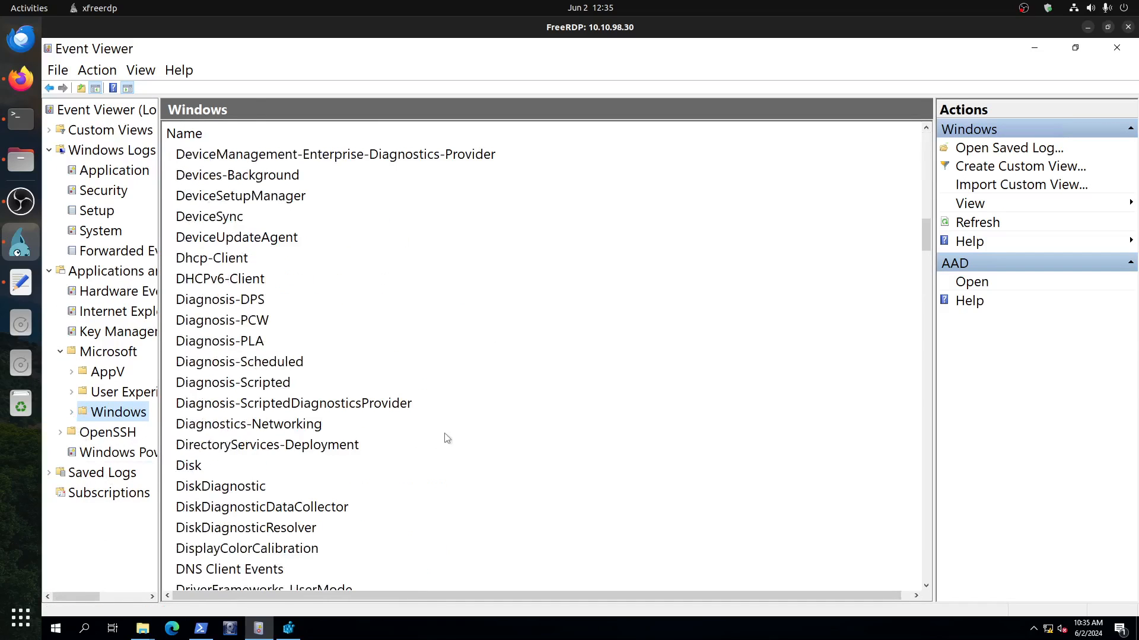
pyautogui.click(72, 412)
pyautogui.scroll(-20, 106, 424)
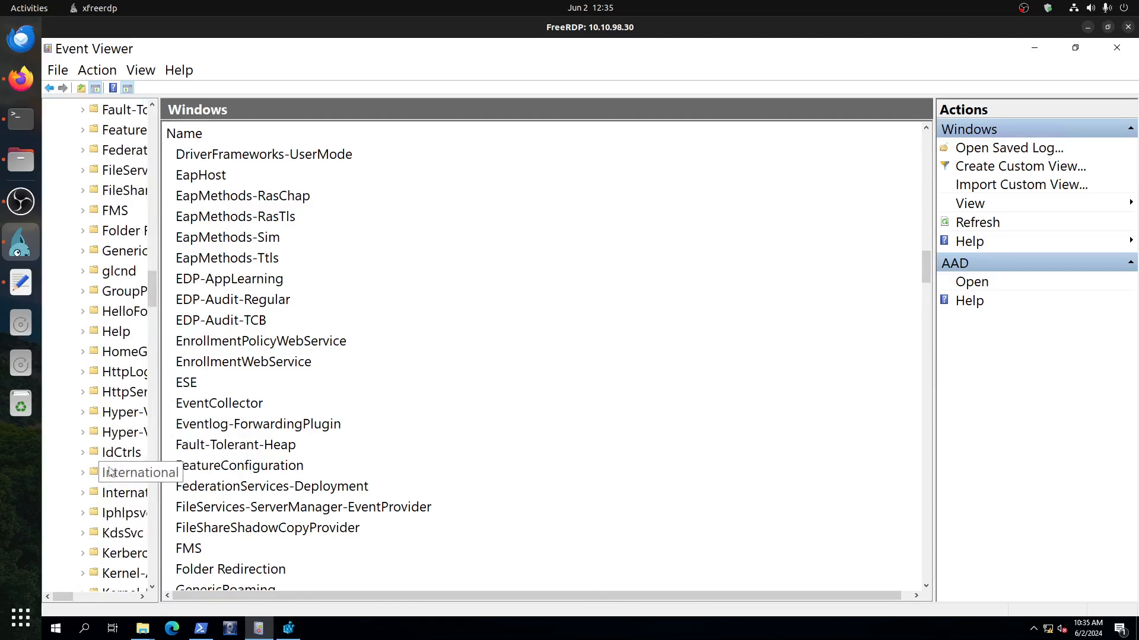
pyautogui.scroll(-20, 118, 474)
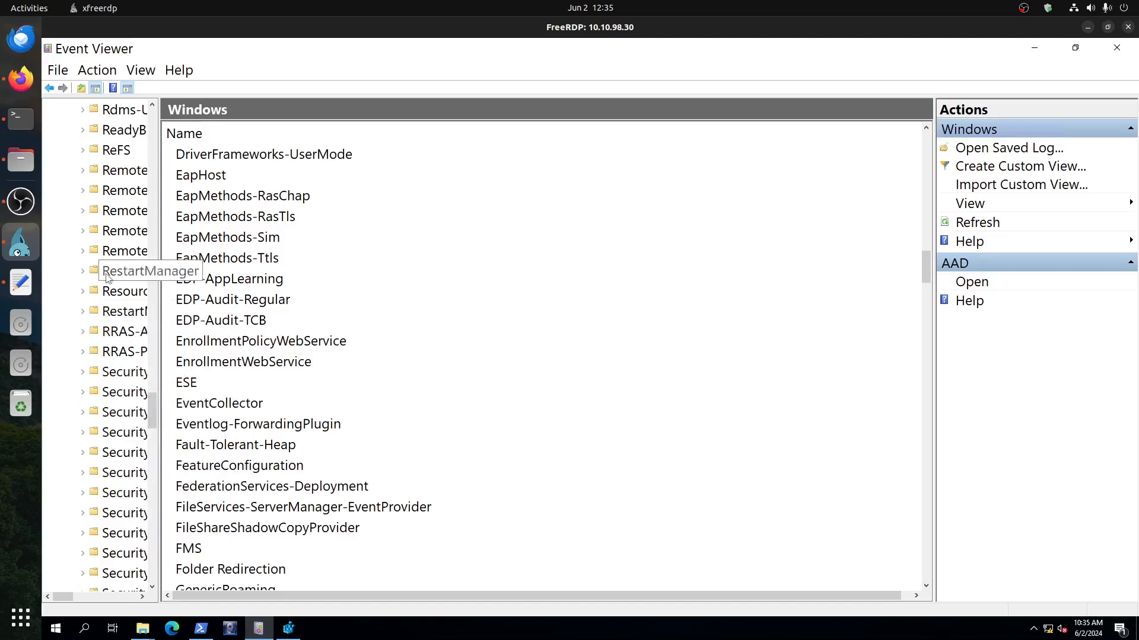
pyautogui.scroll(4, 106, 278)
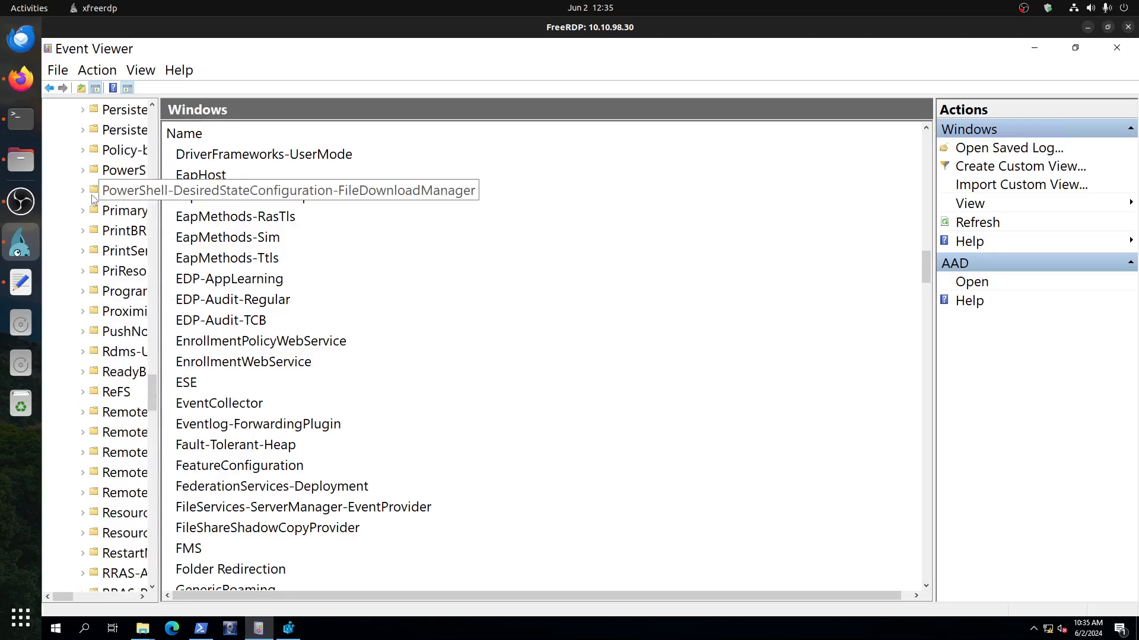
pyautogui.click(82, 171)
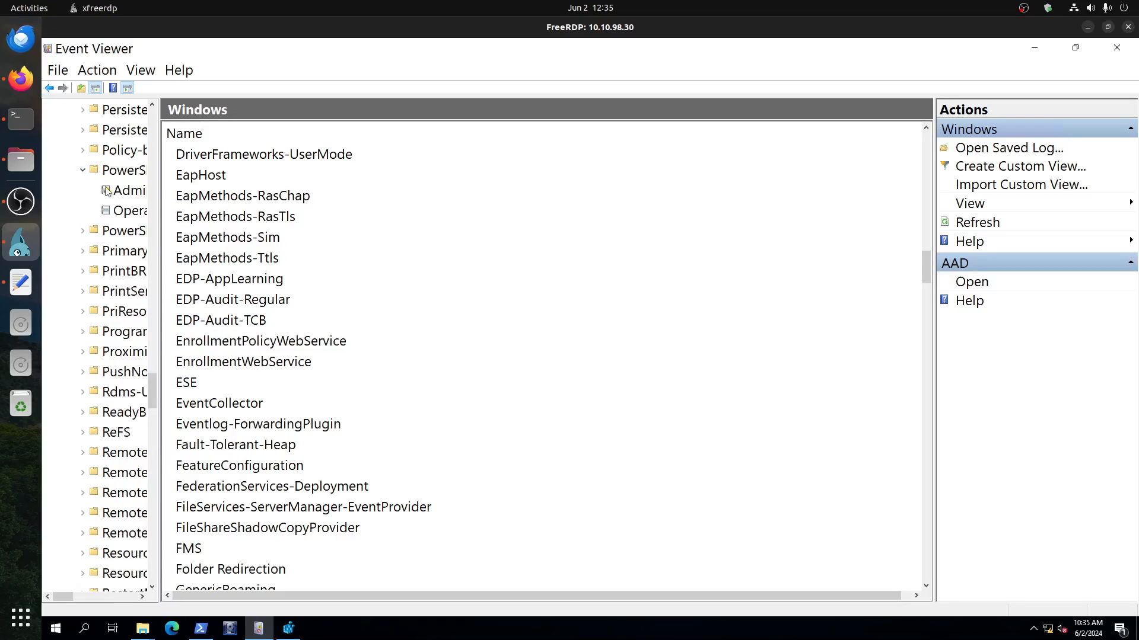
pyautogui.click(126, 214)
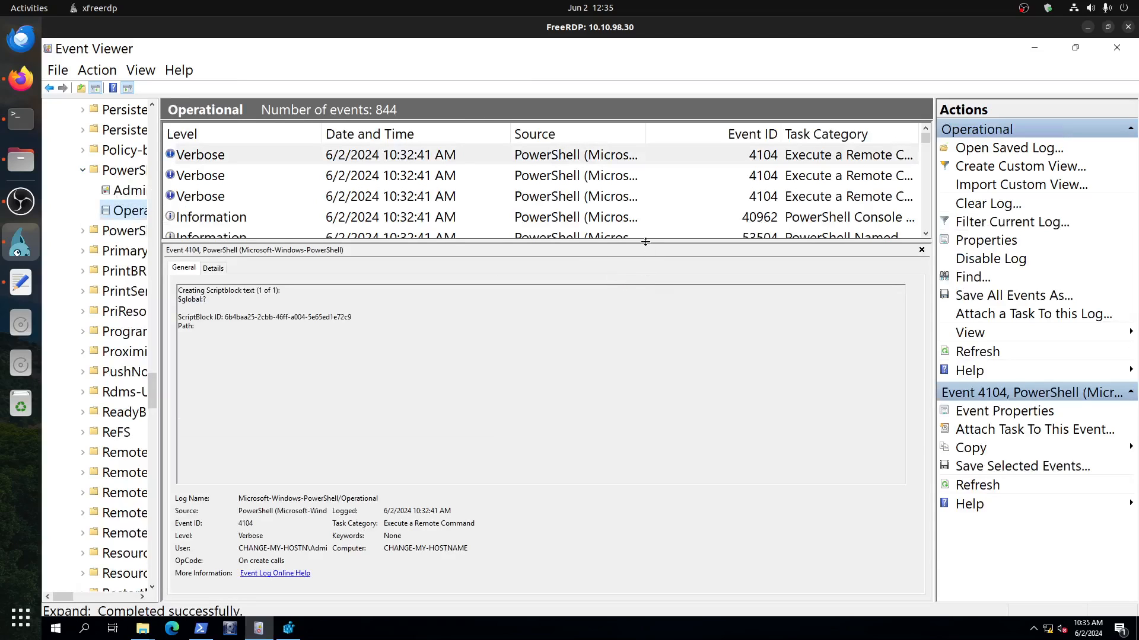
# Step: Enlarge the event list and read the script block command in the earliest 4104 event logged at 10:32:41 AM
pyautogui.moveTo(660, 289)
pyautogui.mouseDown()
pyautogui.moveTo(678, 380)
pyautogui.moveTo(706, 306)
pyautogui.mouseUp()
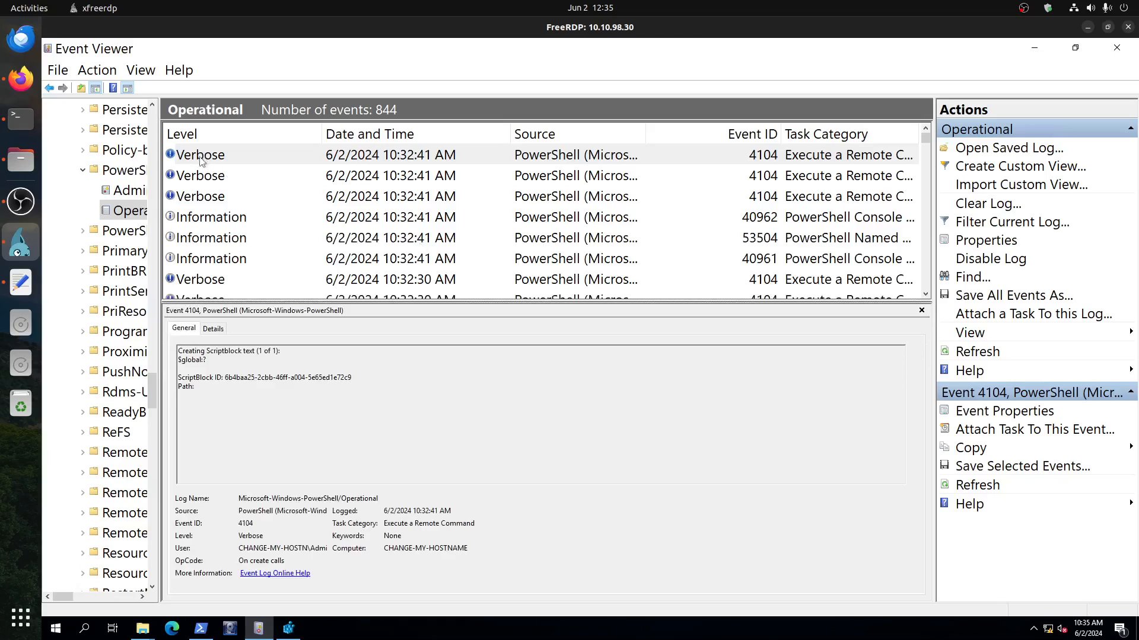
pyautogui.click(223, 197)
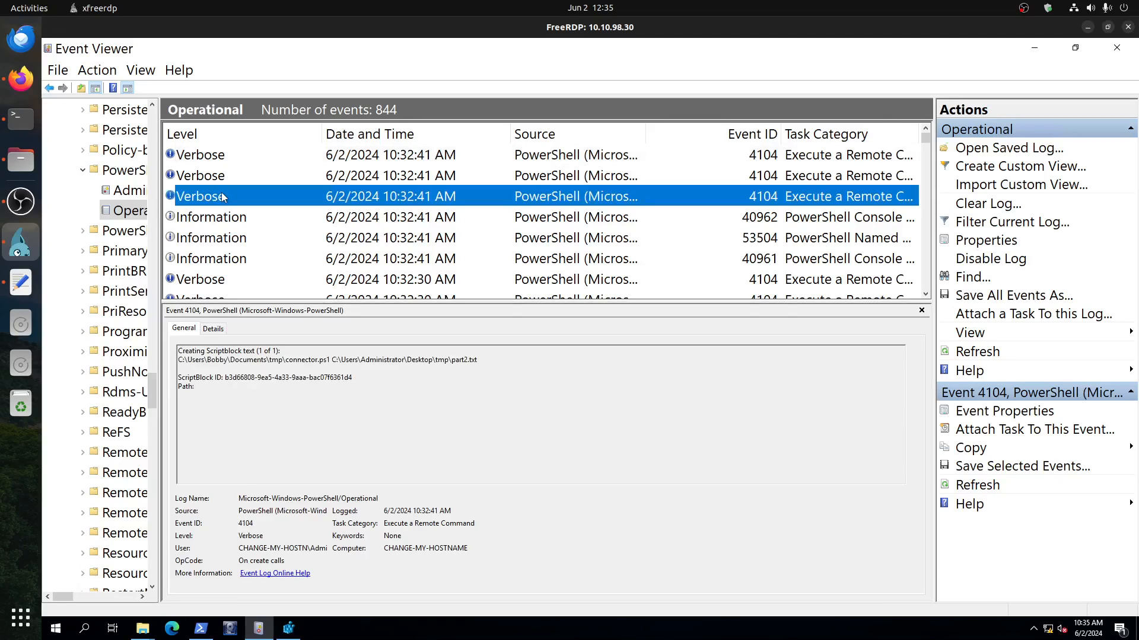
pyautogui.moveTo(475, 360); pyautogui.dragTo(188, 360)
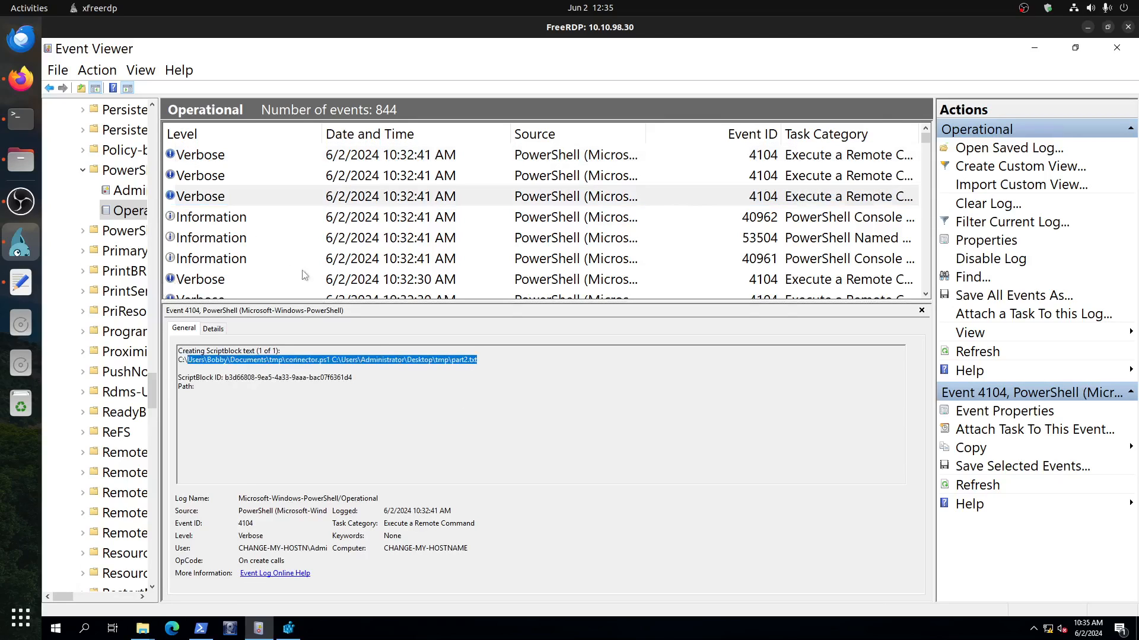
# Step: Read the AddReg.ps1 script block events logged at 10:32:30 AM, highlighting the lines that create the svcnotes\fl.ag registry key and value
pyautogui.scroll(-3, 305, 273)
pyautogui.scroll(1, 255, 237)
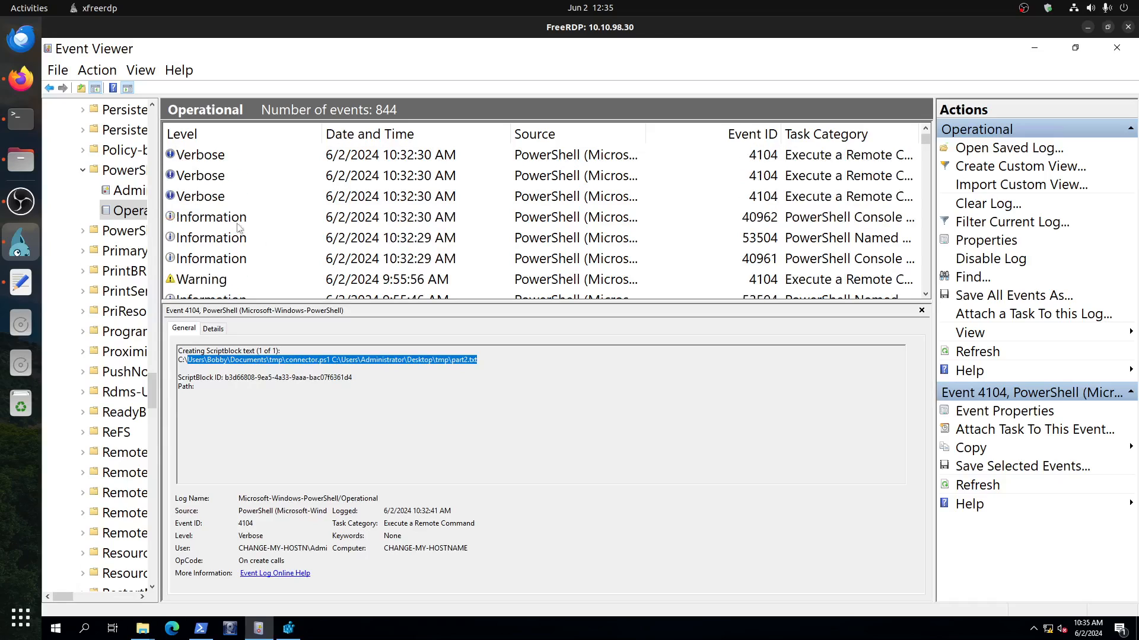
pyautogui.click(220, 202)
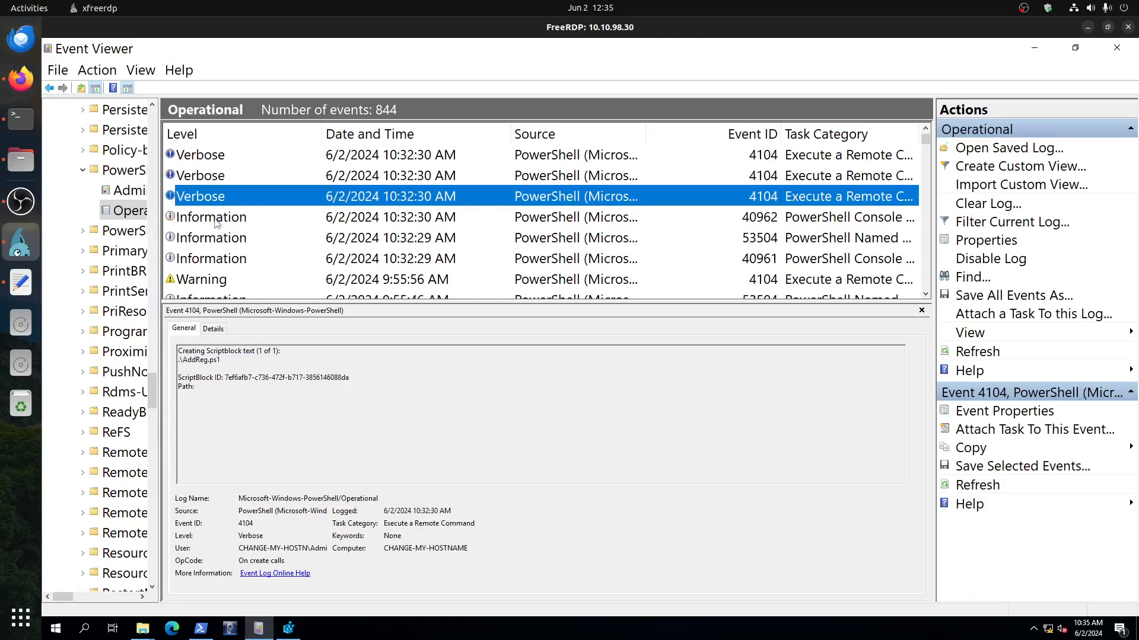
pyautogui.click(222, 177)
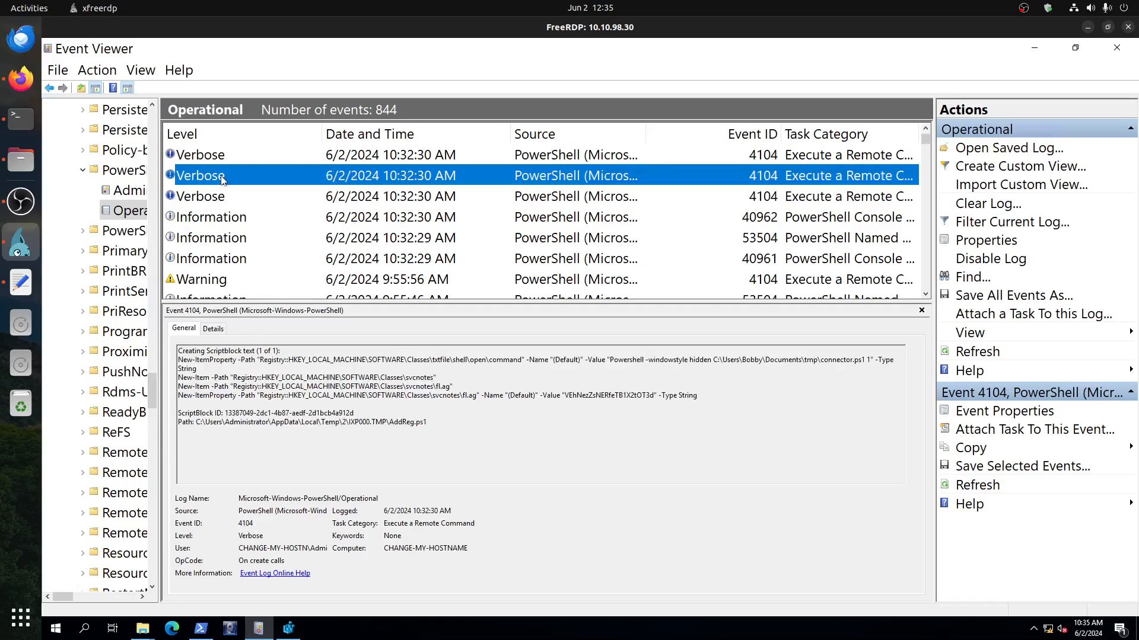
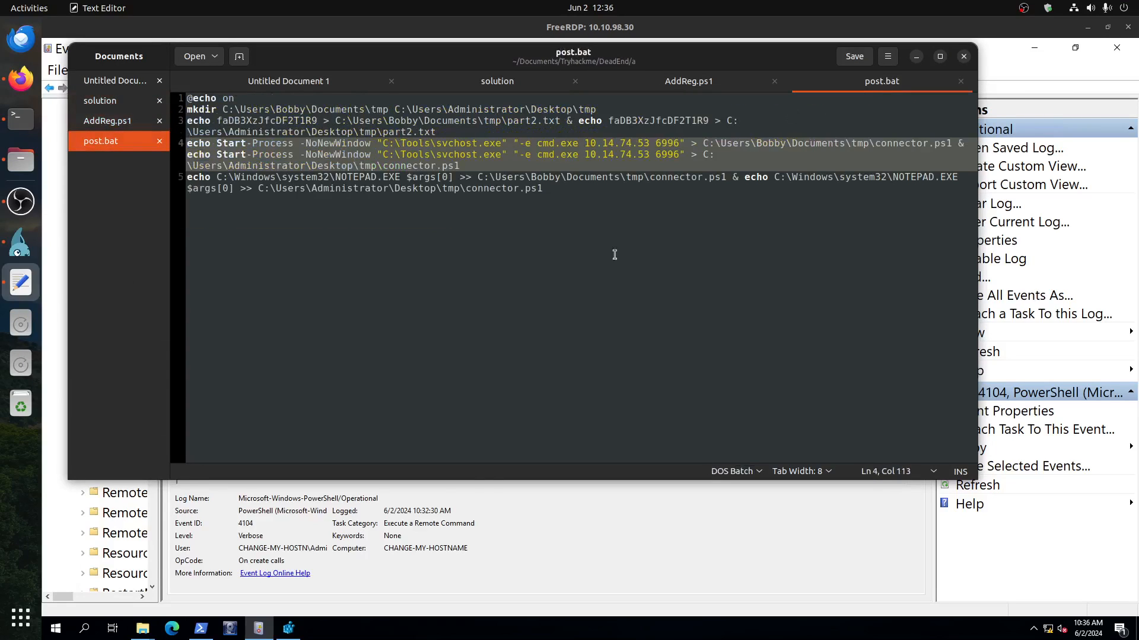
pyautogui.click(488, 511)
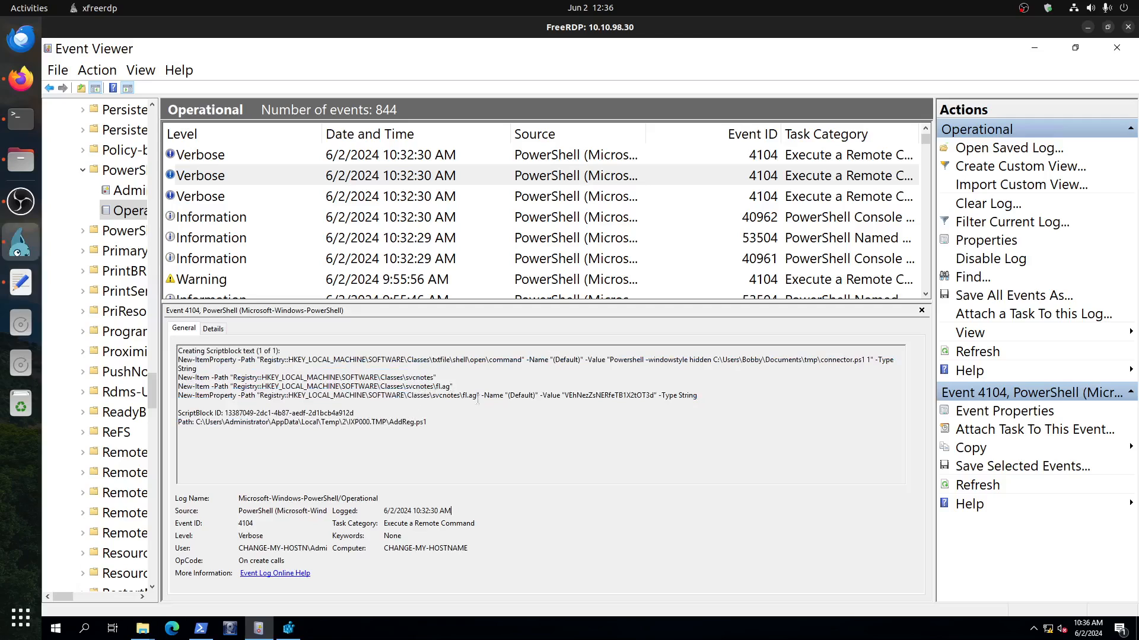
pyautogui.moveTo(697, 395); pyautogui.dragTo(175, 389)
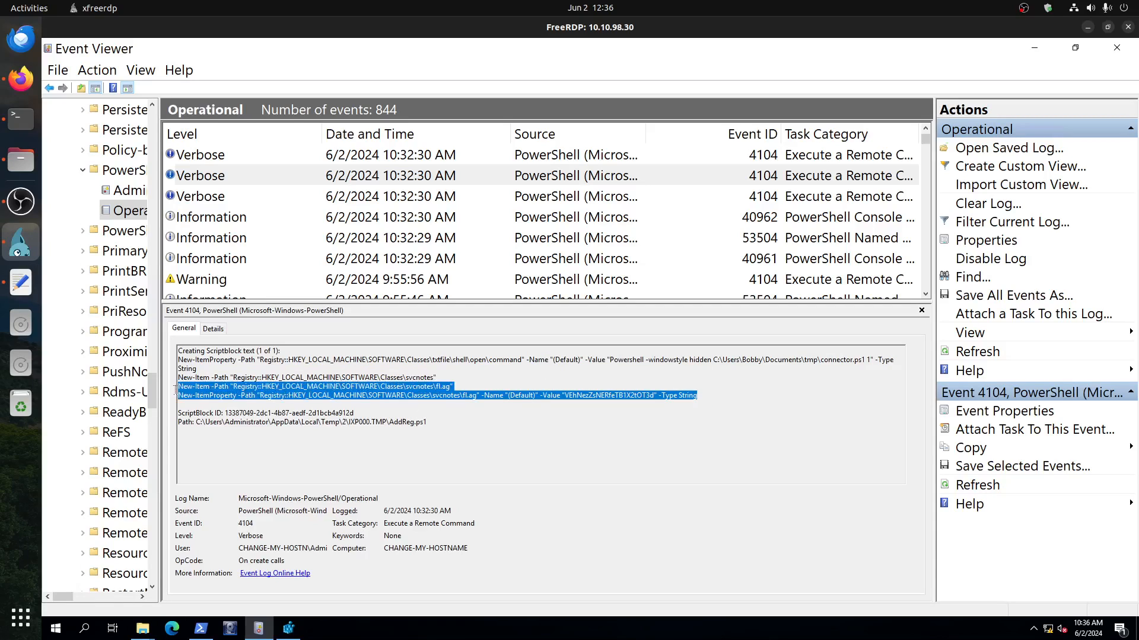
pyautogui.click(390, 406)
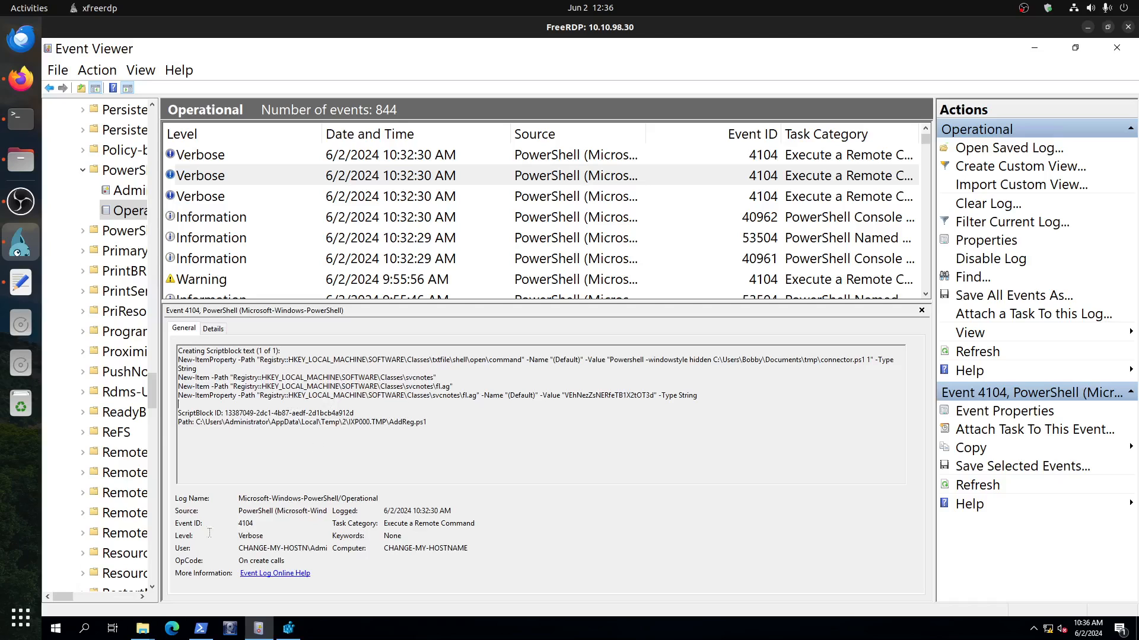
# Step: Switch to Registry Editor and collapse the Local Settings, HKEY_CURRENT_USER and HKEY_CLASSES_ROOT branches
pyautogui.click(288, 628)
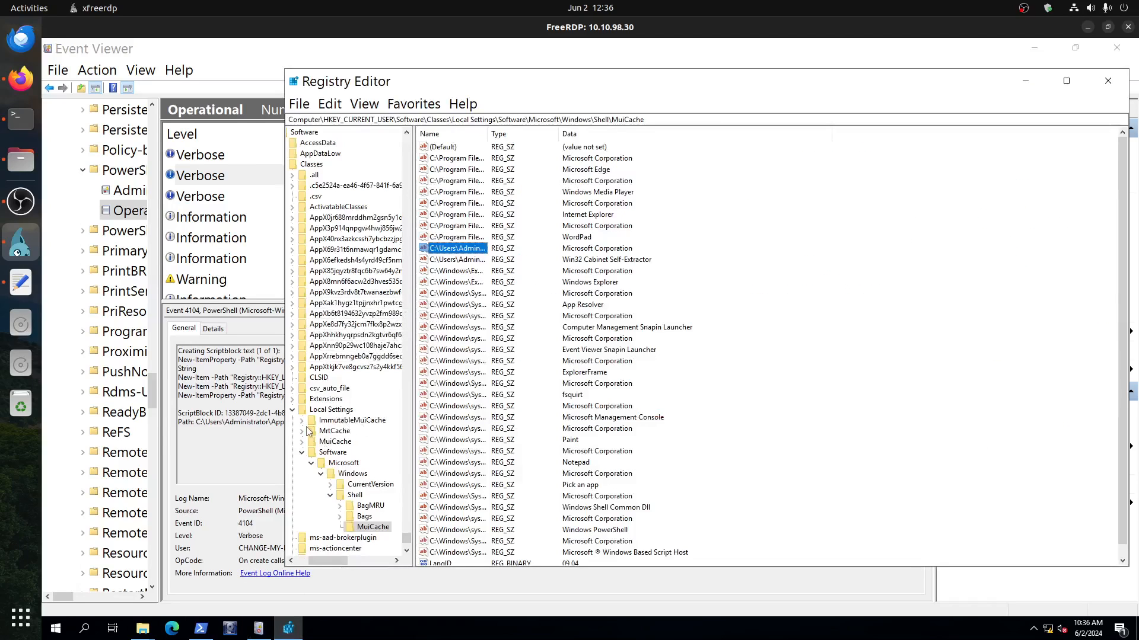
pyautogui.click(293, 410)
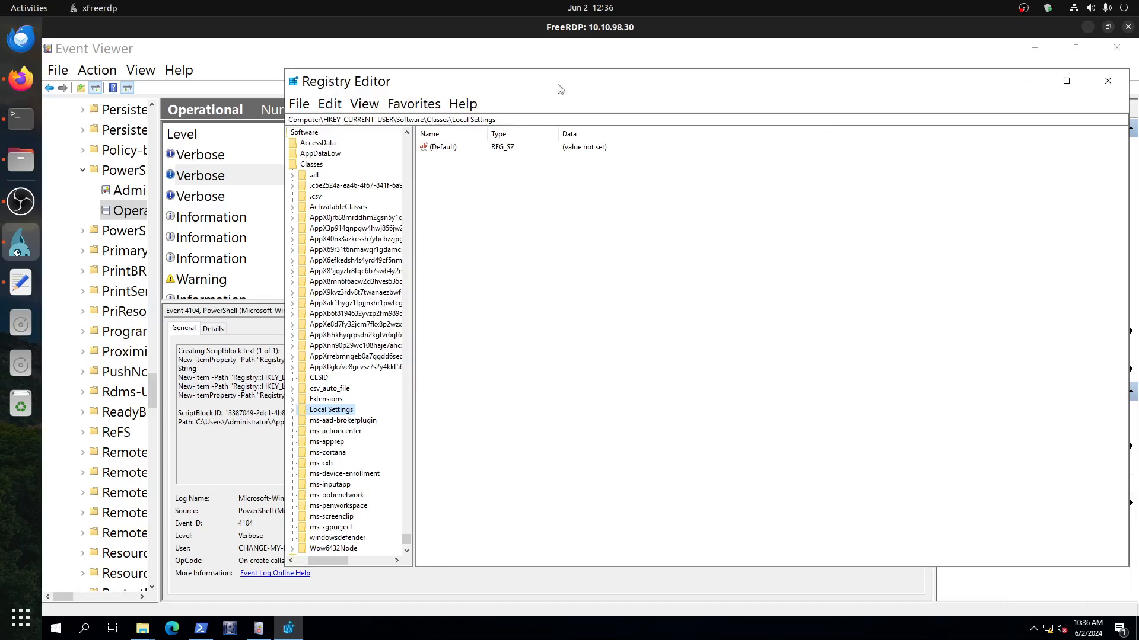
pyautogui.moveTo(321, 92); pyautogui.dragTo(632, 90)
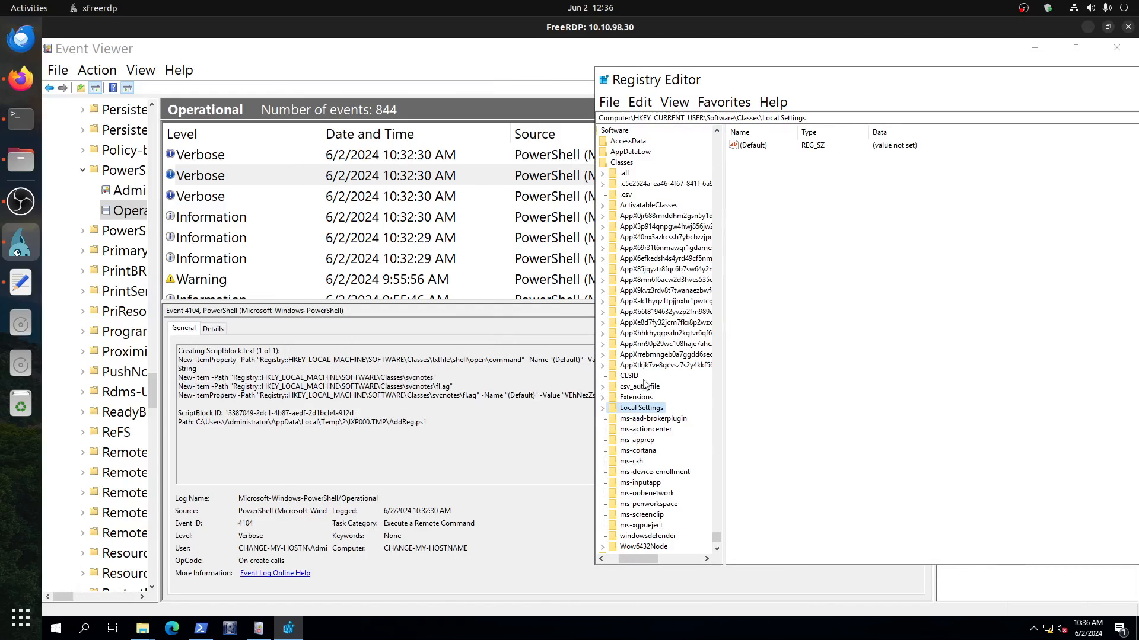
pyautogui.scroll(-4, 663, 404)
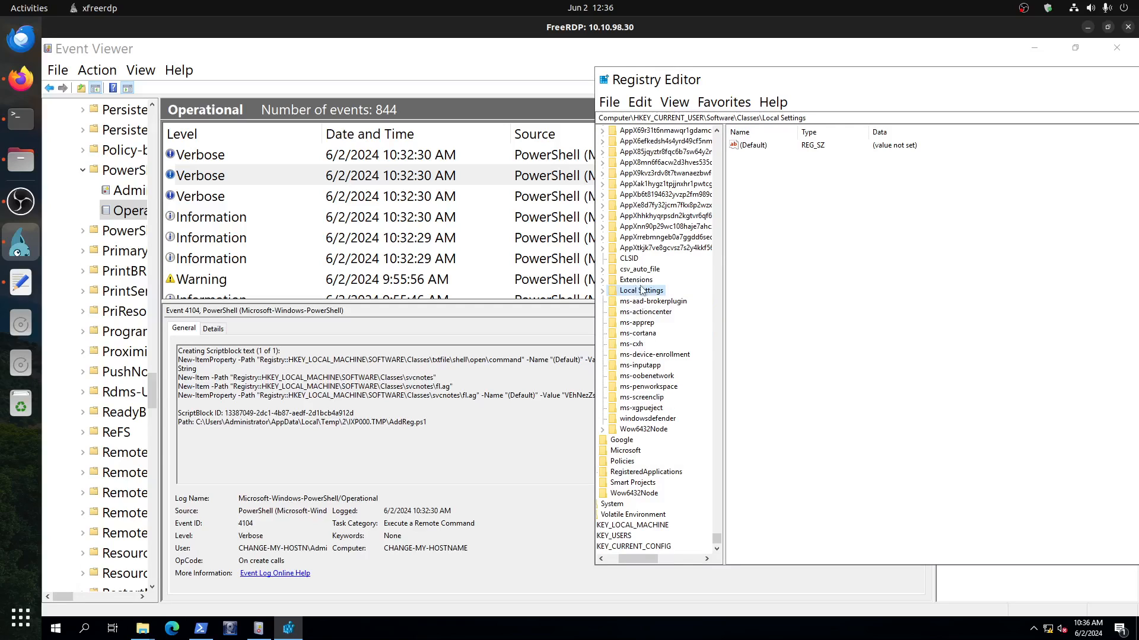
pyautogui.scroll(5, 641, 295)
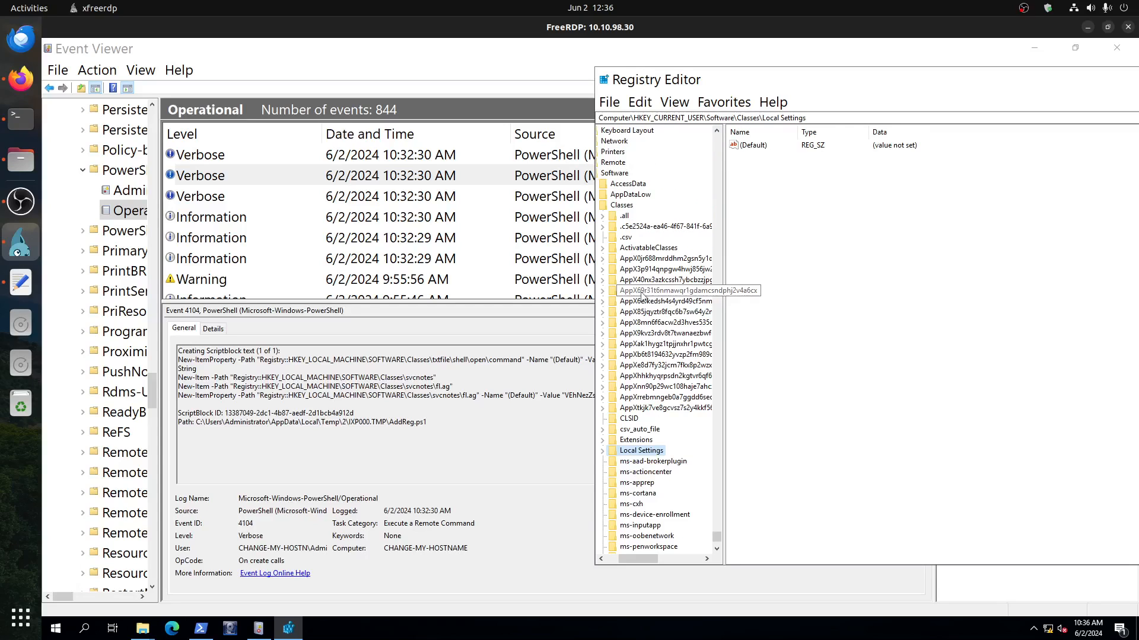
pyautogui.scroll(6, 651, 287)
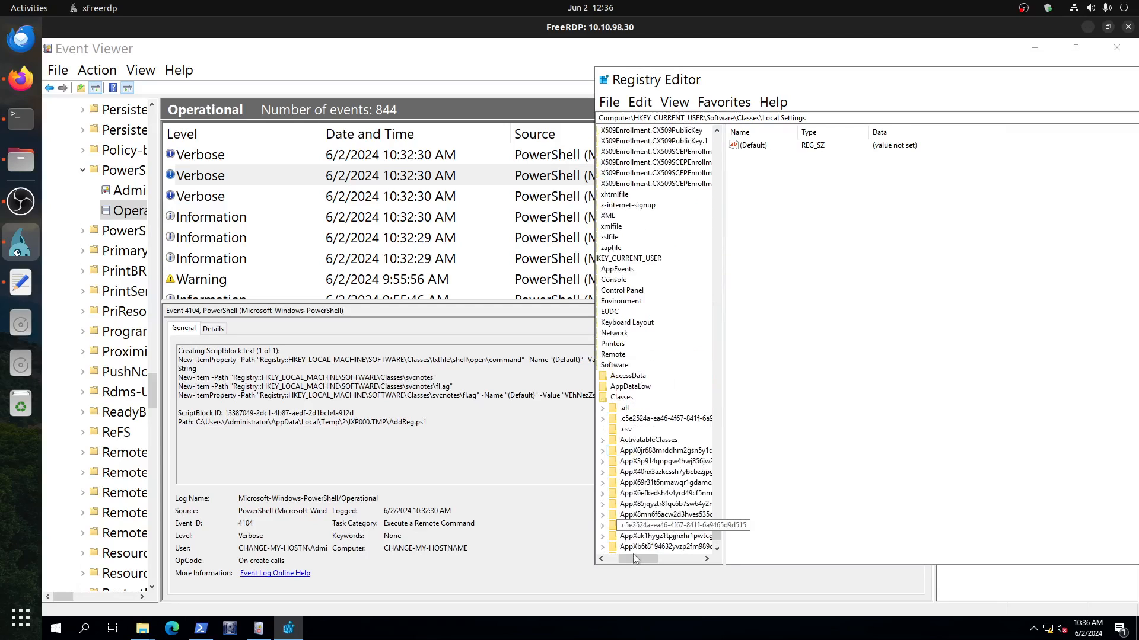
pyautogui.moveTo(632, 554); pyautogui.dragTo(620, 553)
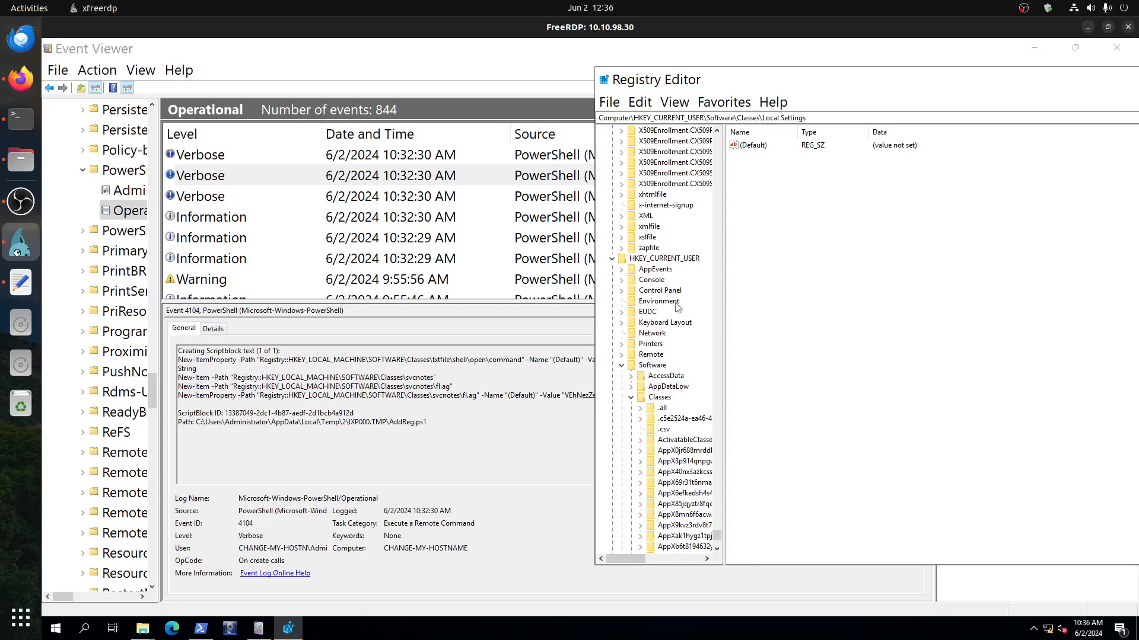
pyautogui.scroll(8, 669, 307)
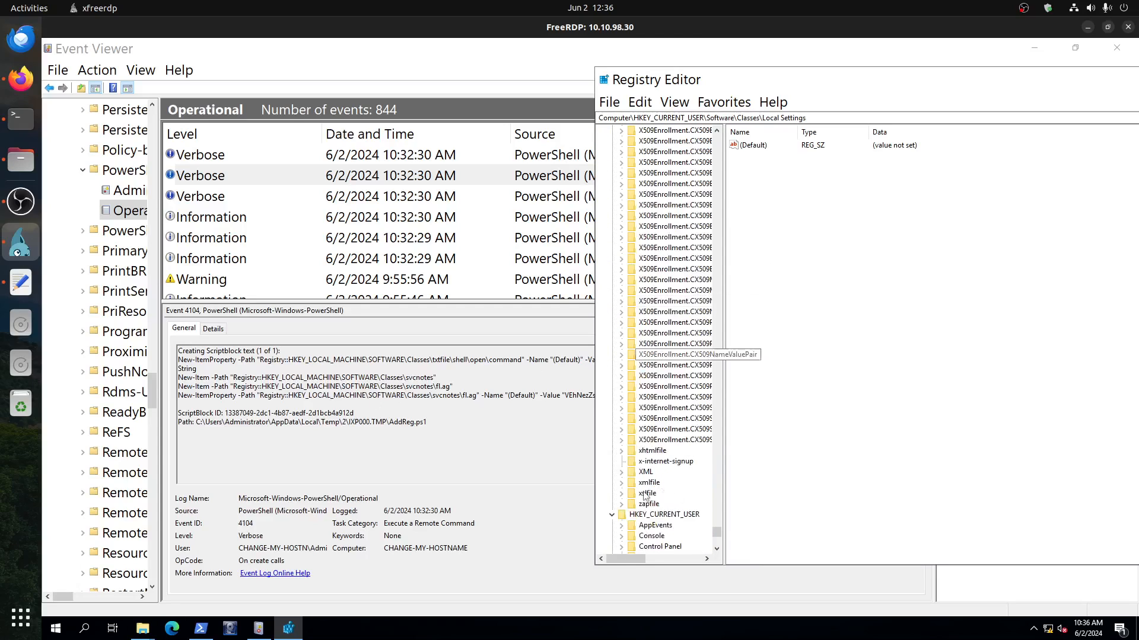
pyautogui.click(611, 514)
pyautogui.scroll(6, 666, 294)
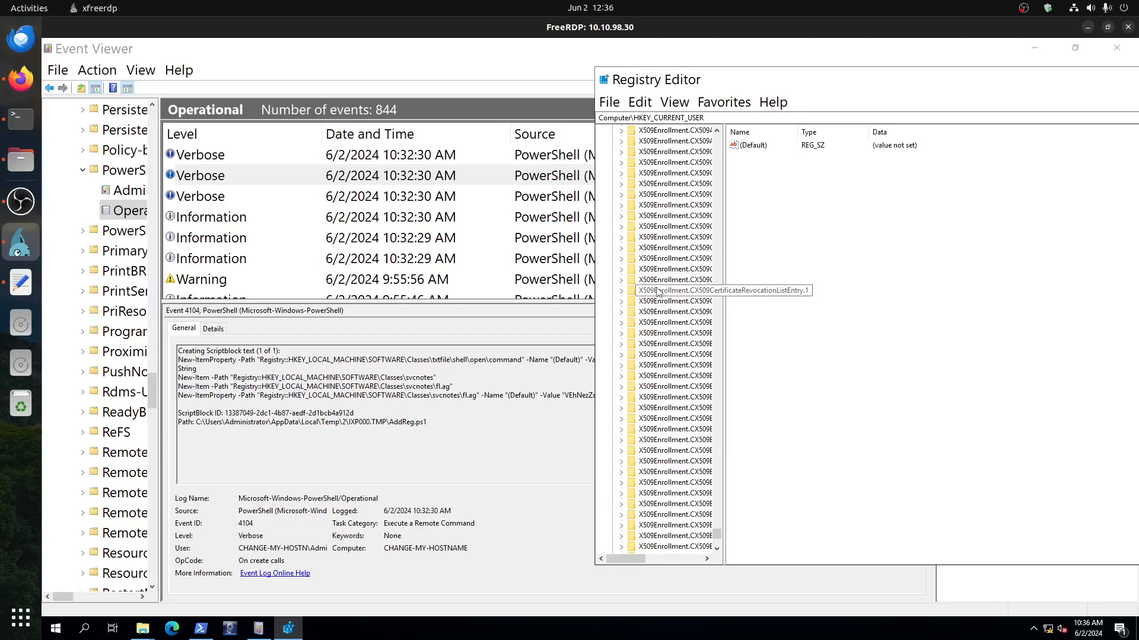
pyautogui.moveTo(717, 535); pyautogui.dragTo(719, 131)
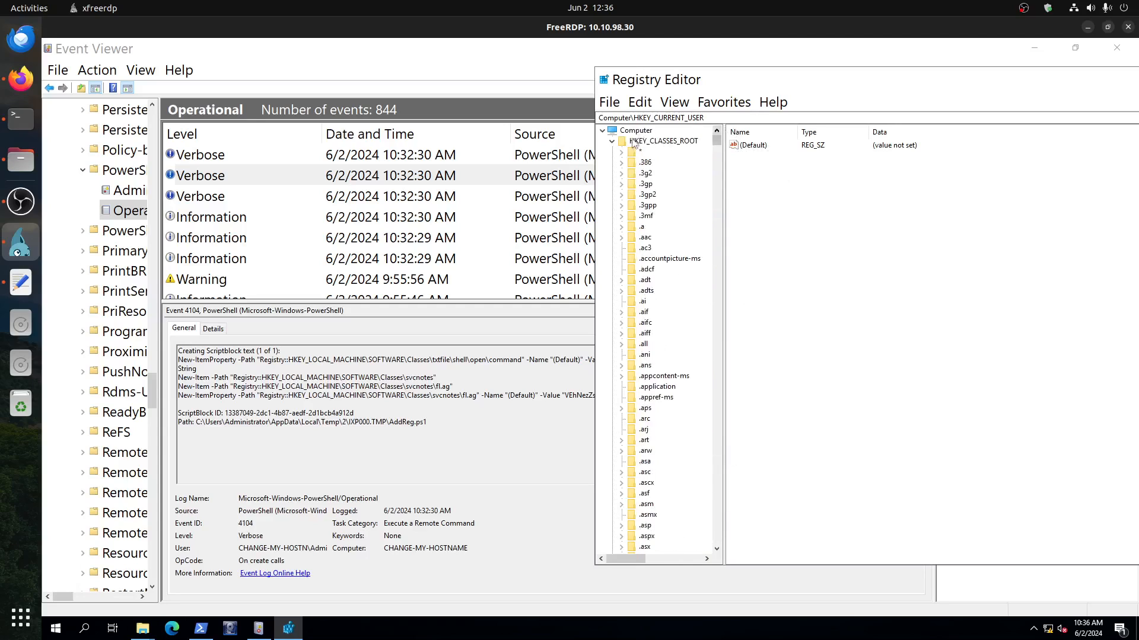
pyautogui.click(613, 142)
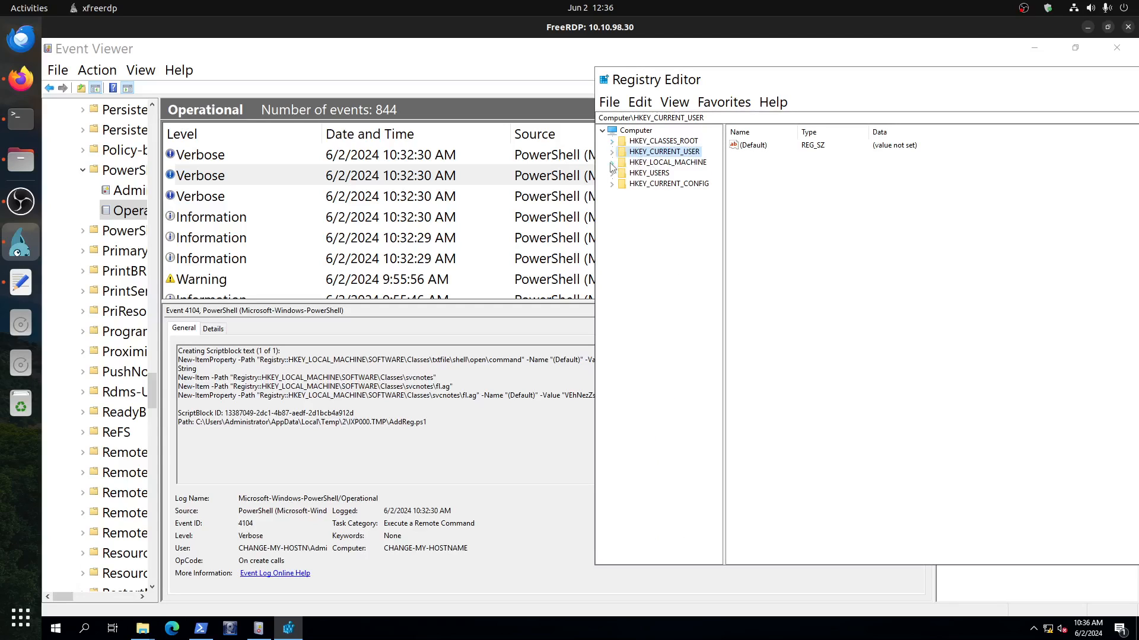
# Step: Expand HKEY_LOCAL_MACHINE\SOFTWARE\Classes and go to the subkeys starting with S
pyautogui.click(612, 164)
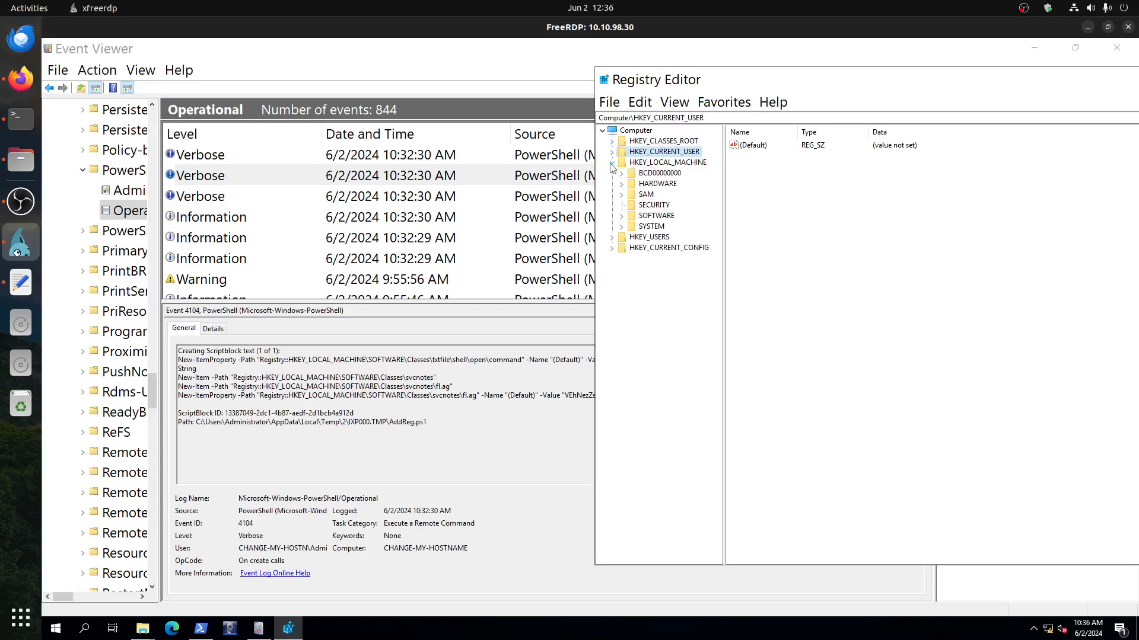
pyautogui.click(622, 217)
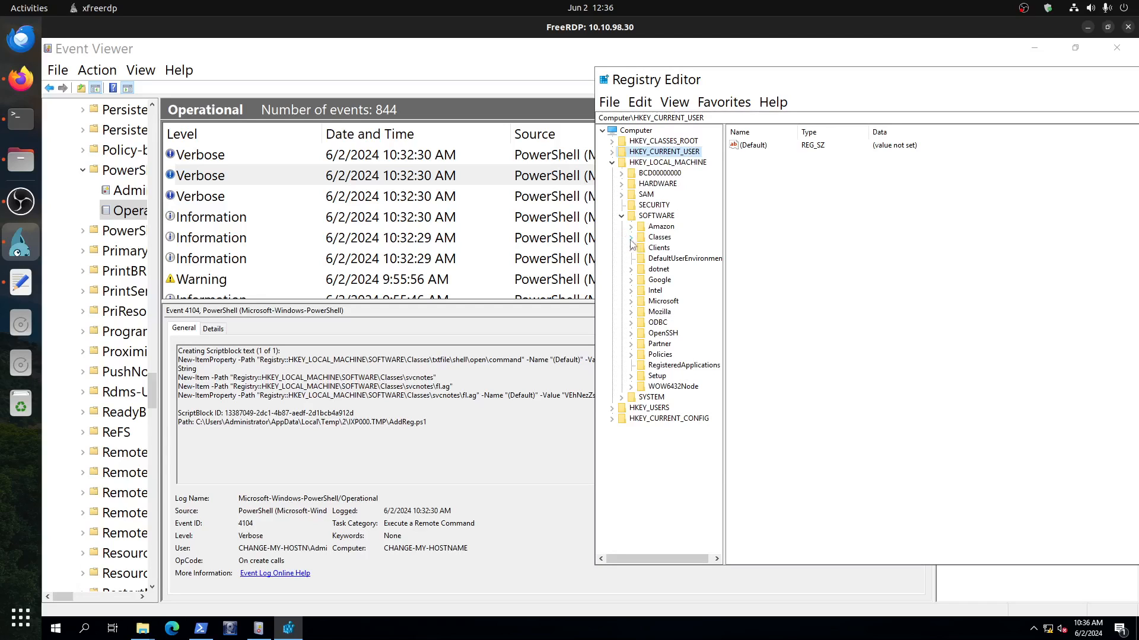
pyautogui.click(631, 238)
pyautogui.moveTo(708, 367); pyautogui.dragTo(713, 435)
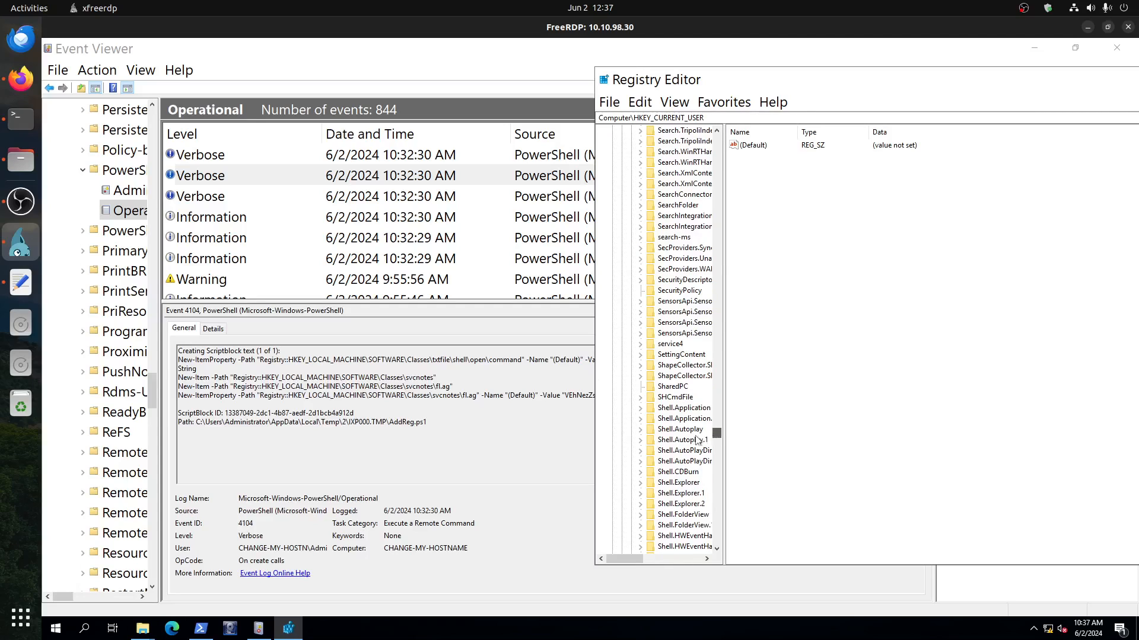
# Step: Locate the svcnotes key under HKEY_LOCAL_MACHINE\SOFTWARE\Classes and open its fl.ag subkey
pyautogui.scroll(-7, 687, 444)
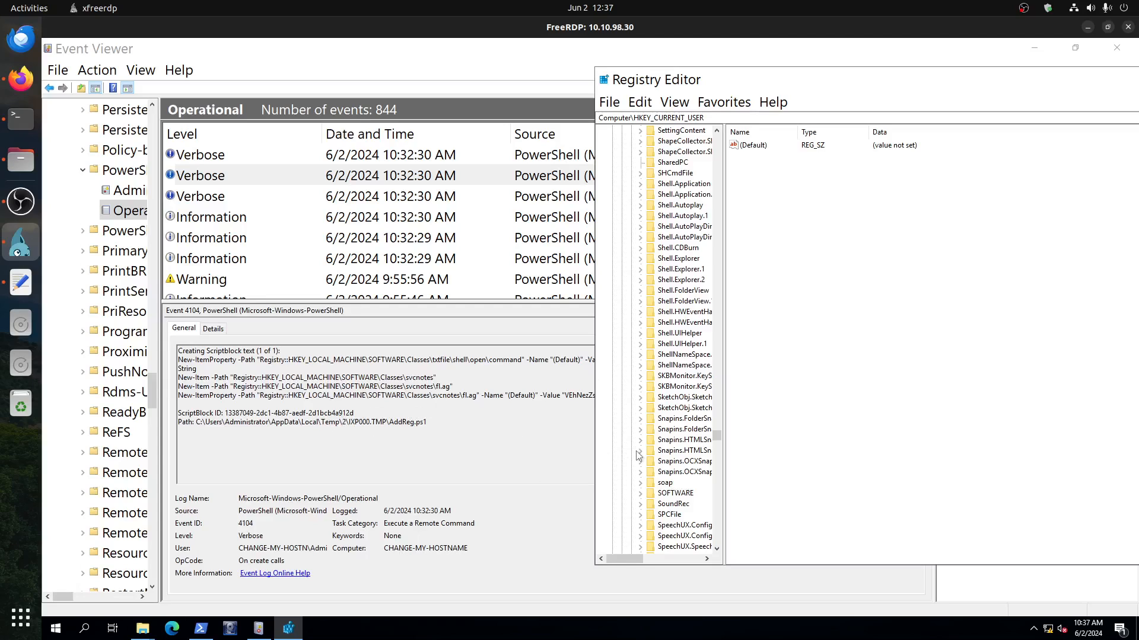
pyautogui.scroll(-4, 682, 465)
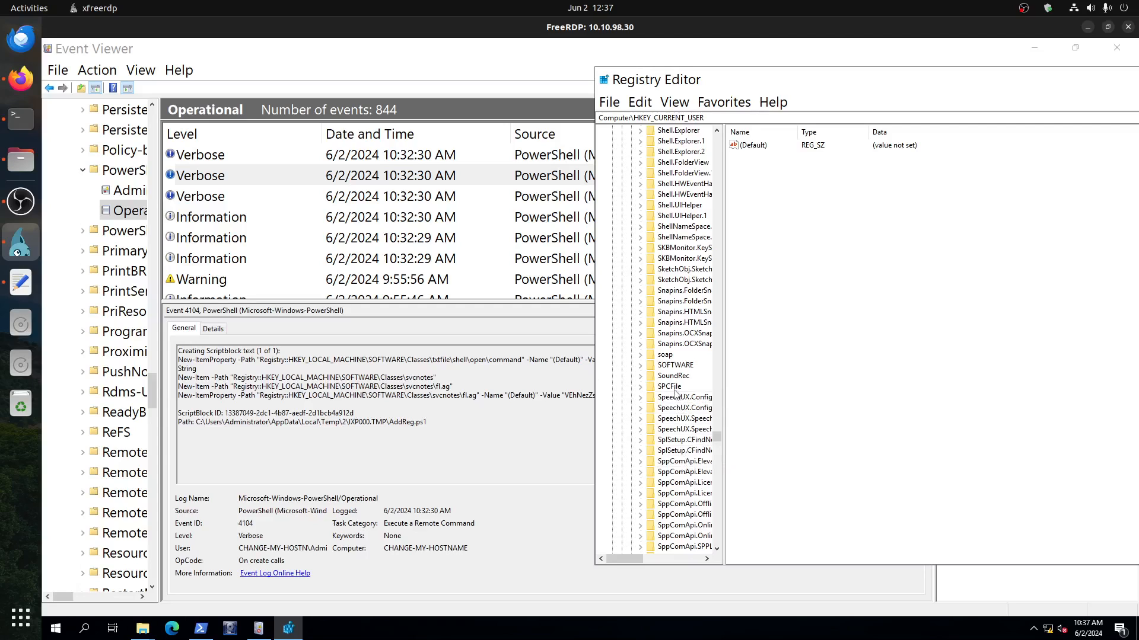
pyautogui.scroll(-4, 677, 431)
pyautogui.scroll(-2, 676, 431)
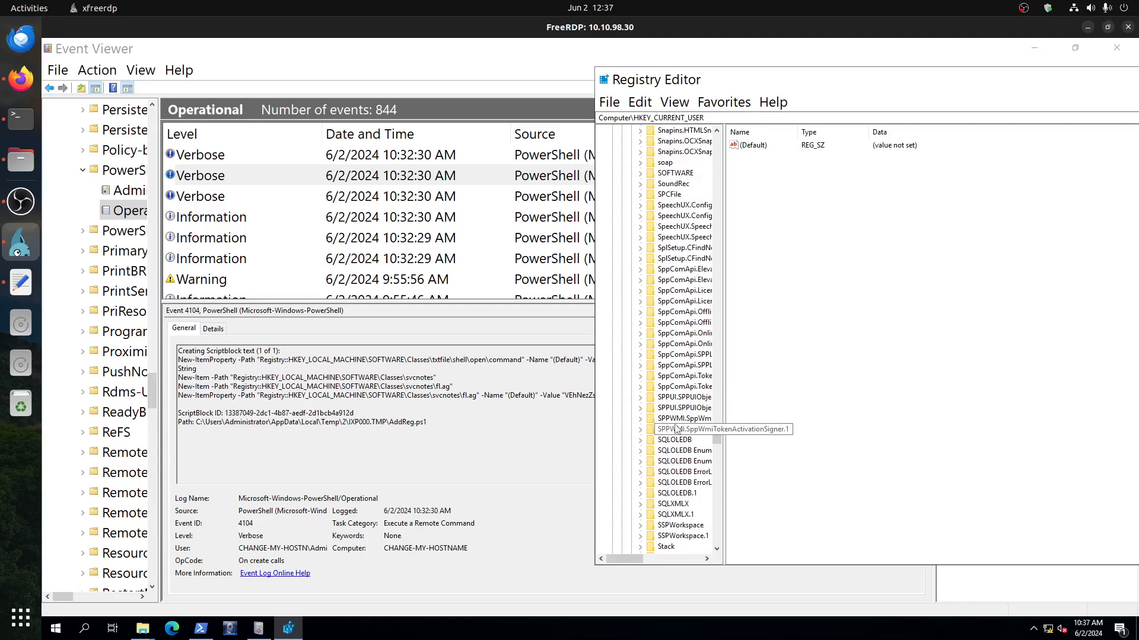
pyautogui.scroll(-7, 678, 436)
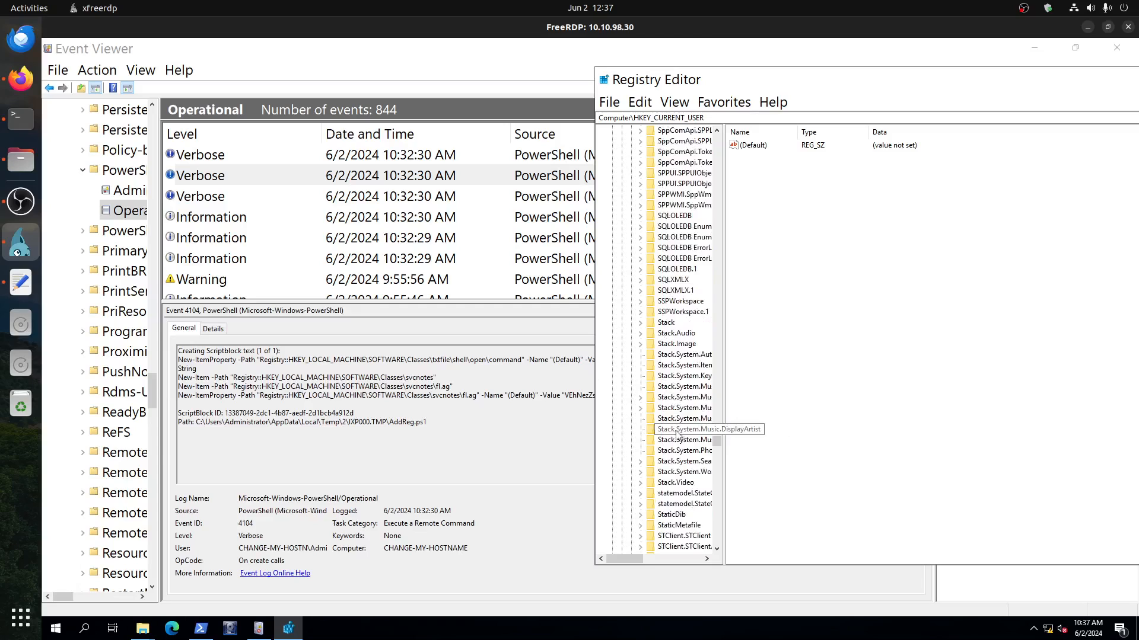
pyautogui.scroll(-6, 677, 433)
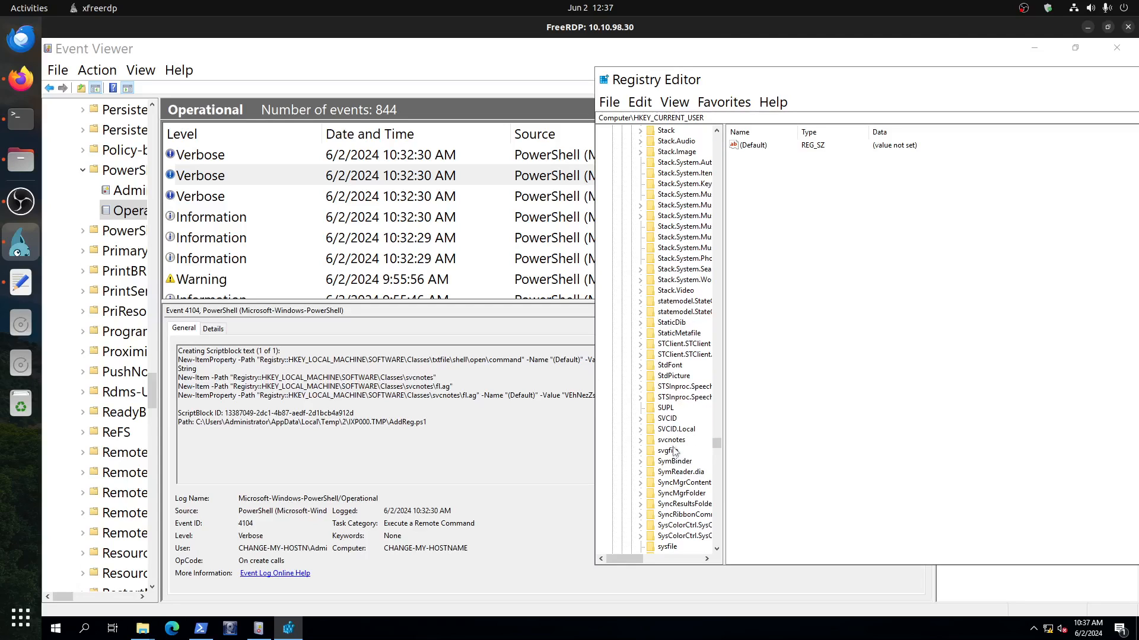
pyautogui.click(671, 441)
pyautogui.doubleClick(673, 441)
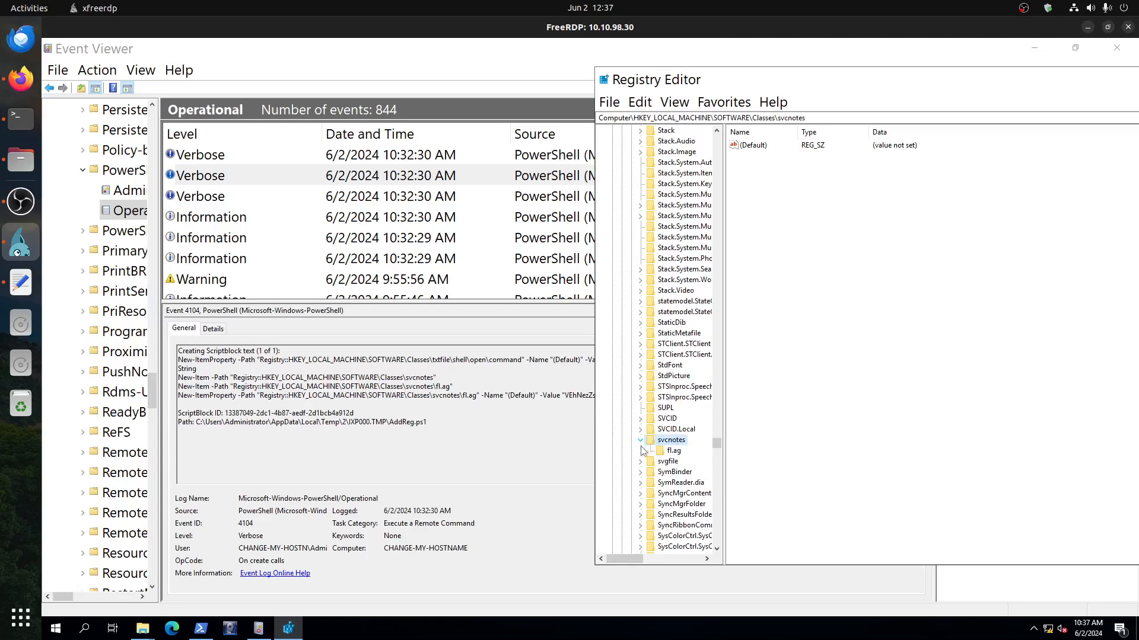
pyautogui.click(676, 452)
pyautogui.click(909, 149)
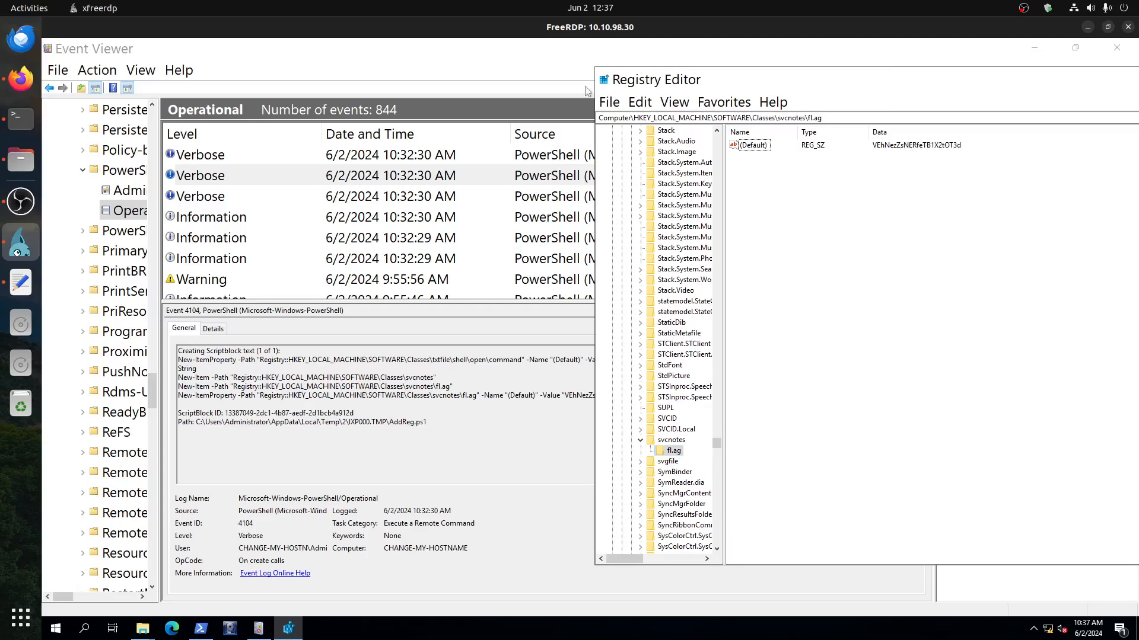
# Step: Inspect the value data of the (Default) string in svcnotes\fl.ag without changing it
pyautogui.moveTo(883, 73); pyautogui.dragTo(446, 64)
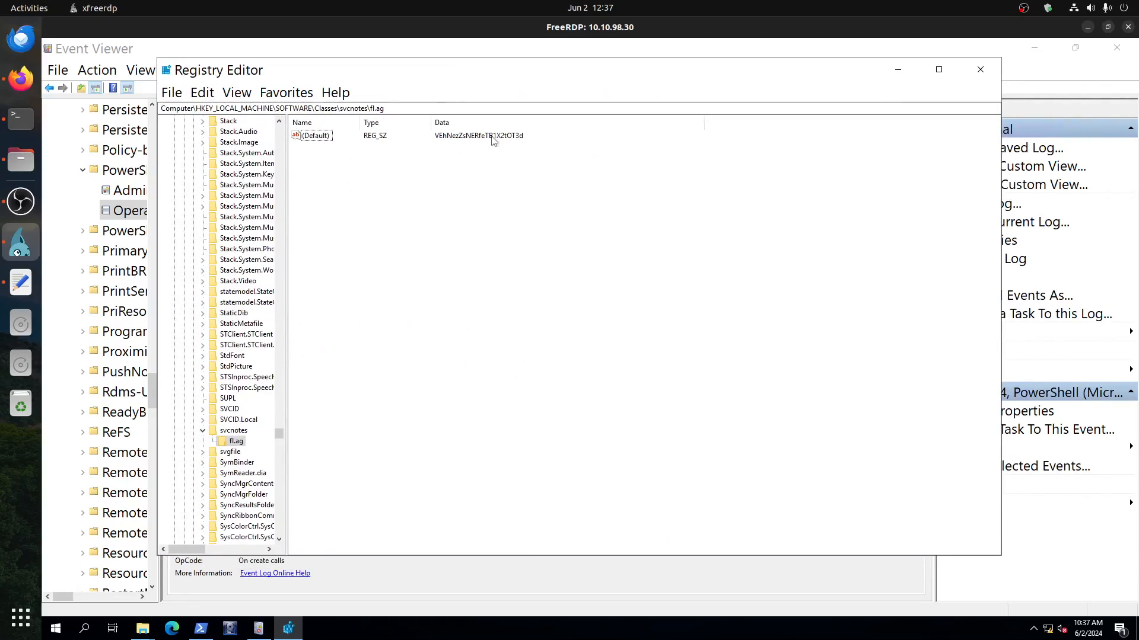
pyautogui.doubleClick(326, 137)
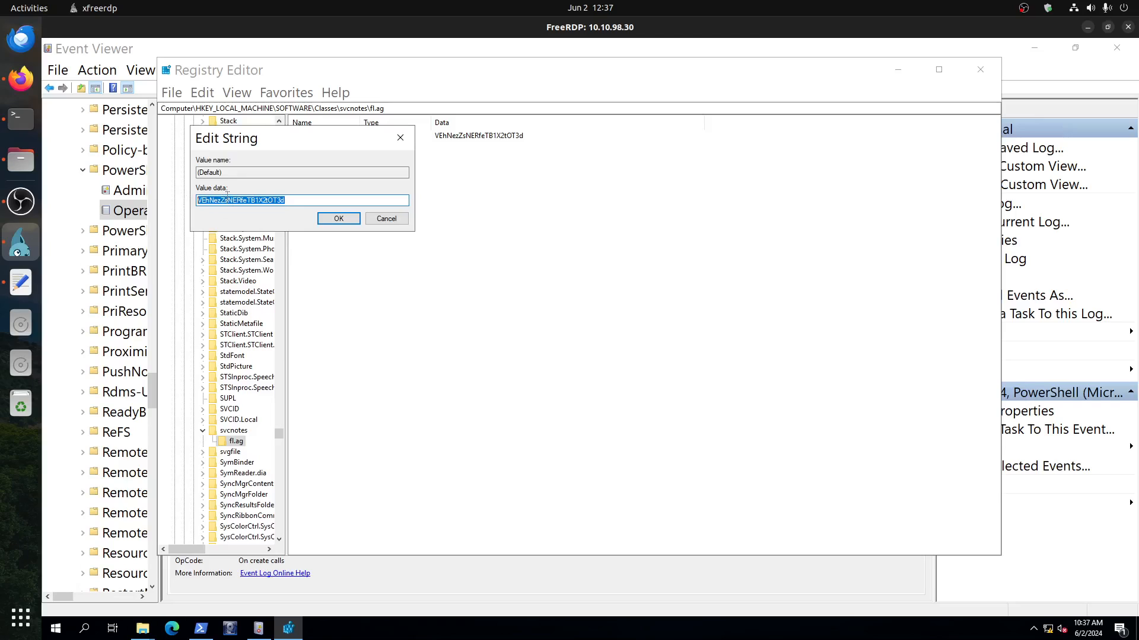
pyautogui.click(386, 218)
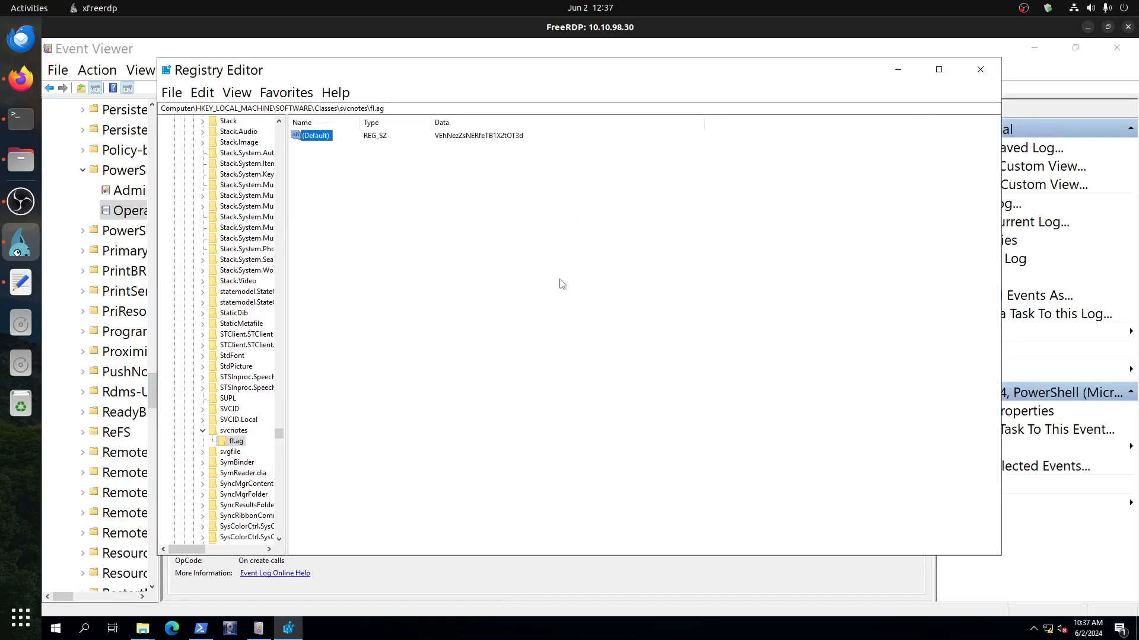
# Step: Return to Event Viewer, highlight the whole AddReg.ps1 script block text, and minimize the window
pyautogui.click(896, 69)
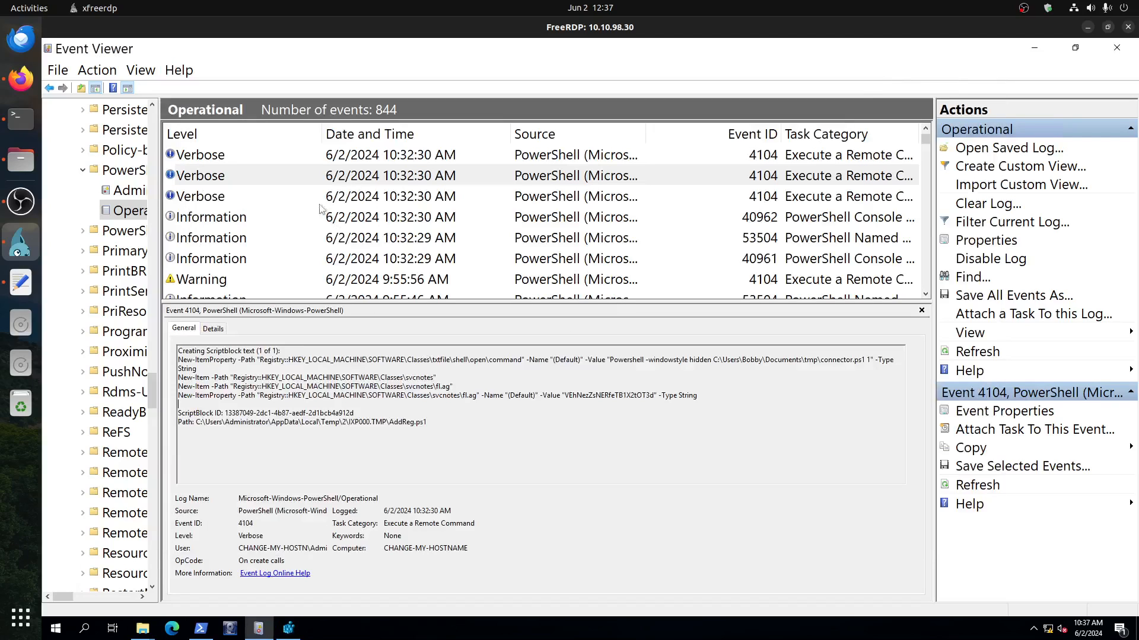
pyautogui.moveTo(428, 422); pyautogui.dragTo(182, 334)
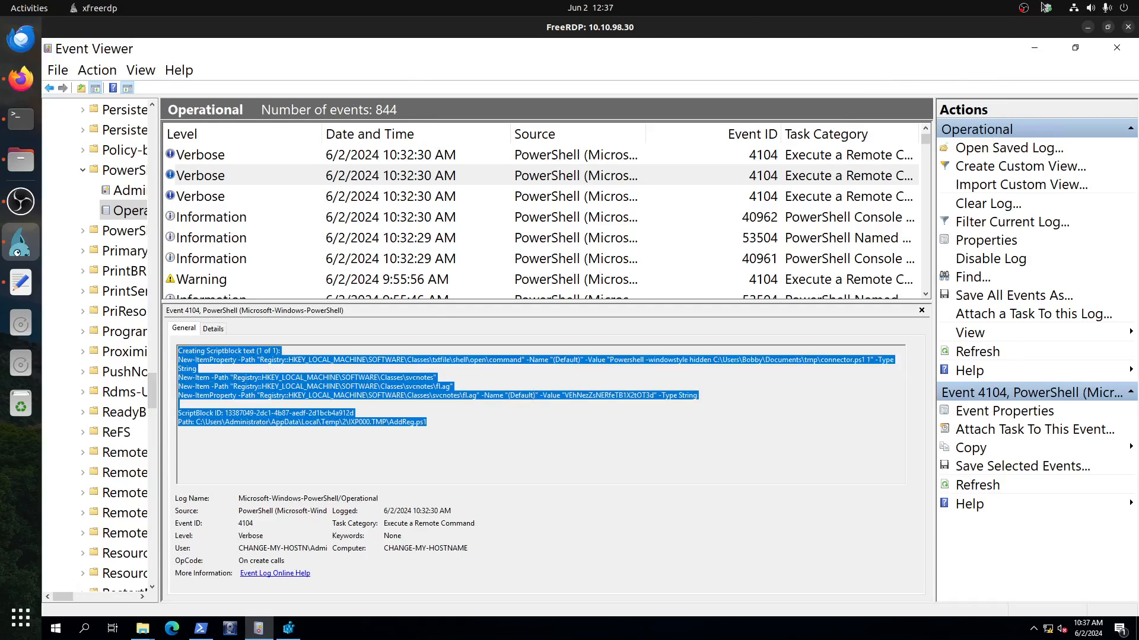
pyautogui.click(1034, 47)
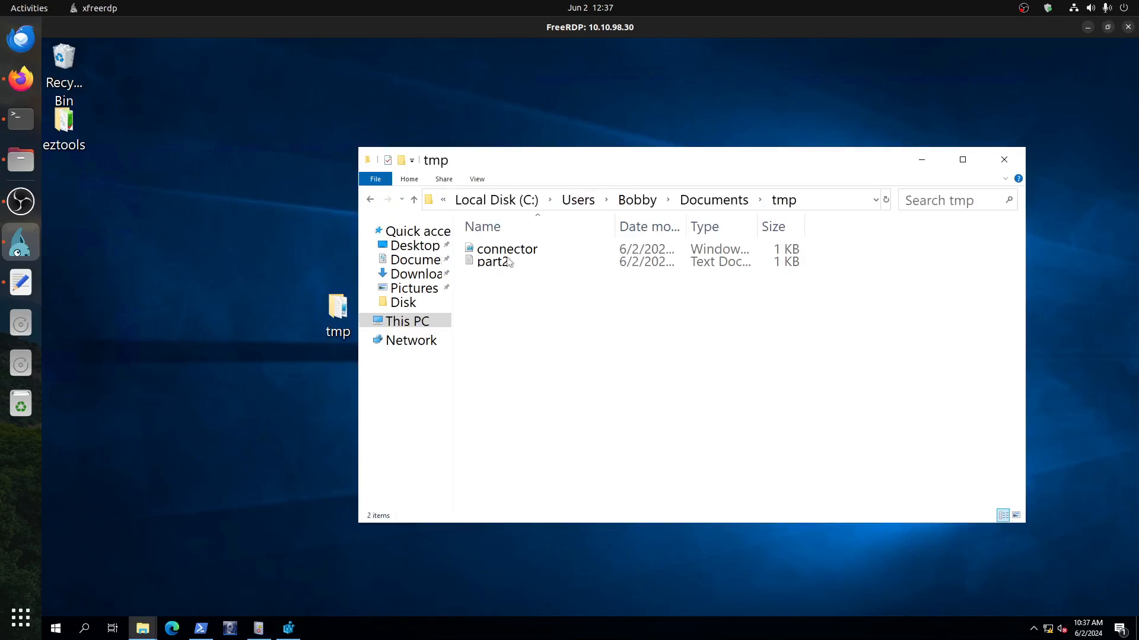
# Step: Check the tmp folder on the desktop behind the Explorer window, and go up from Documents\tmp to the user's profile folder
pyautogui.moveTo(504, 169); pyautogui.dragTo(836, 283)
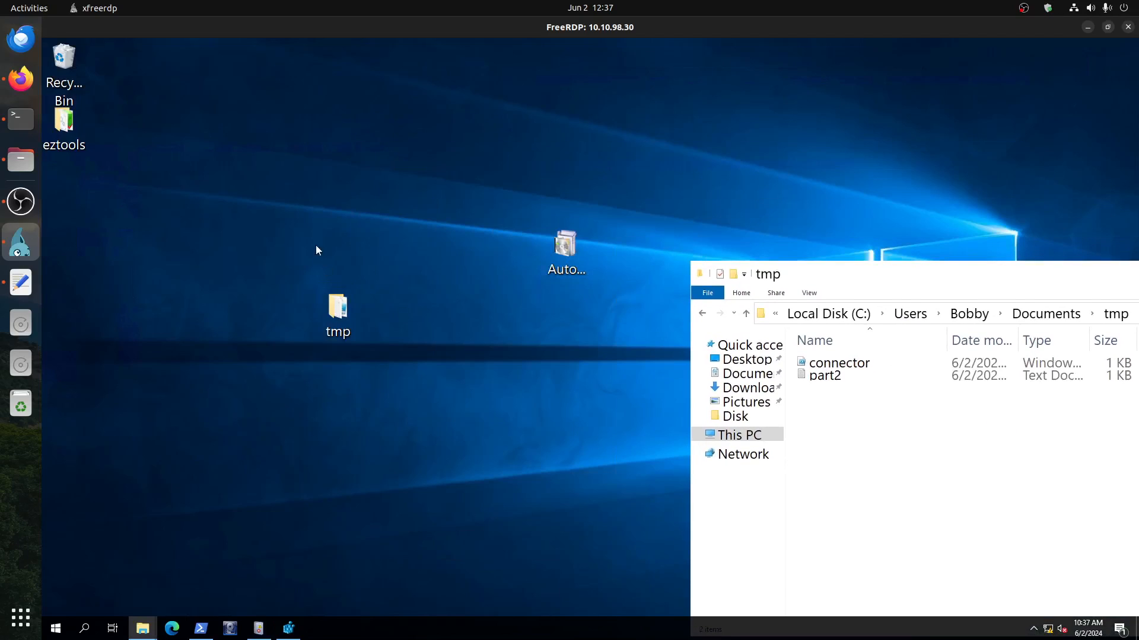
pyautogui.moveTo(249, 298); pyautogui.dragTo(515, 463)
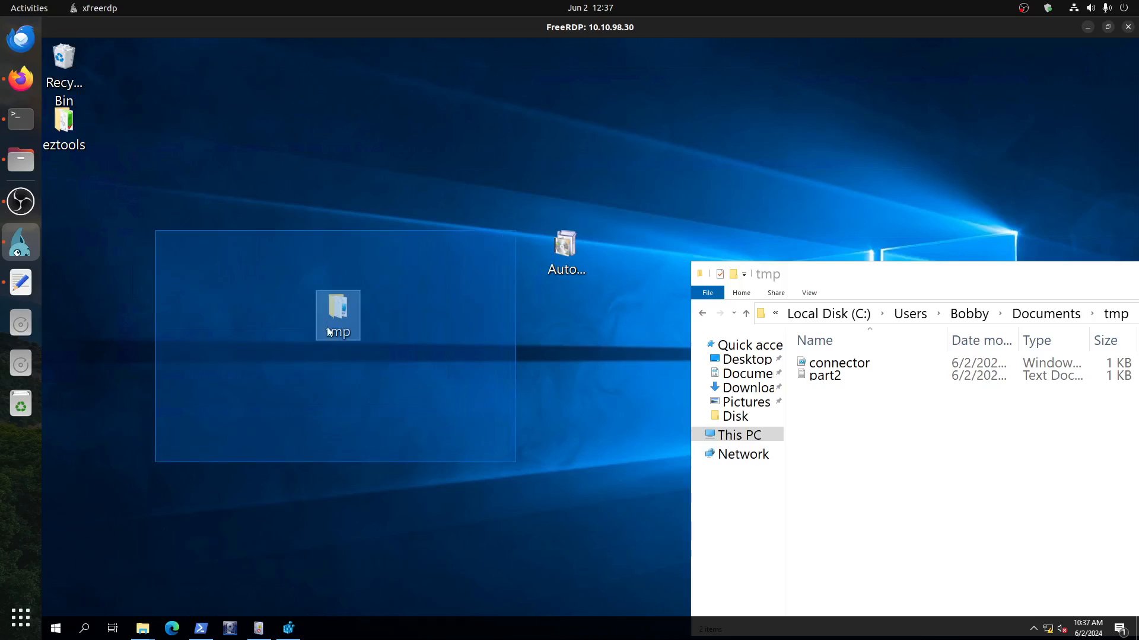
pyautogui.moveTo(866, 270); pyautogui.dragTo(509, 169)
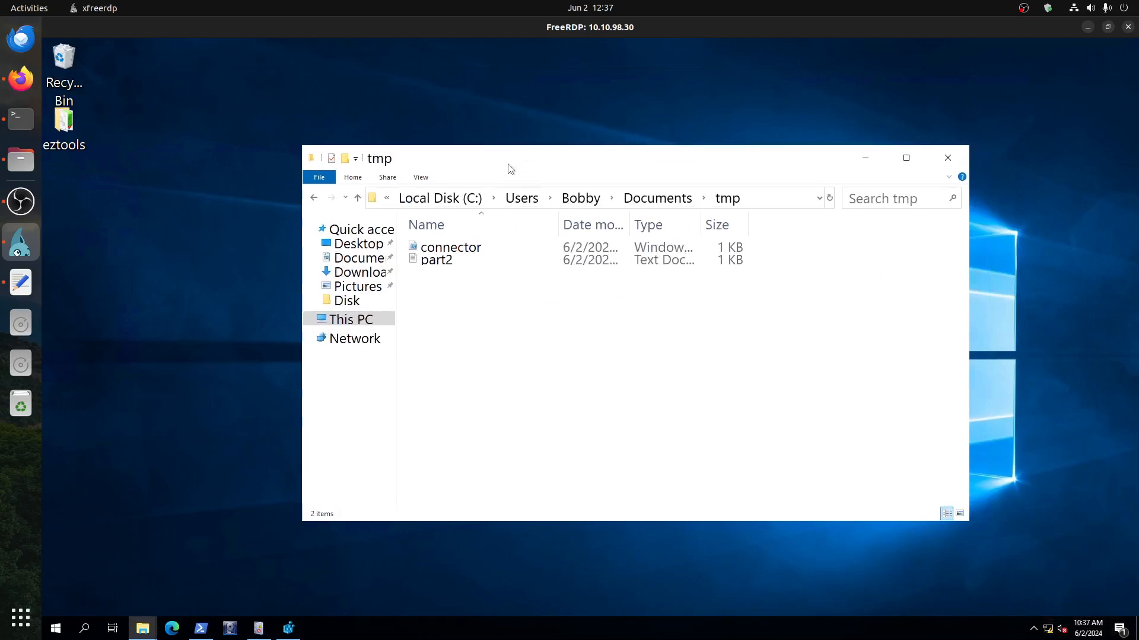
pyautogui.click(585, 199)
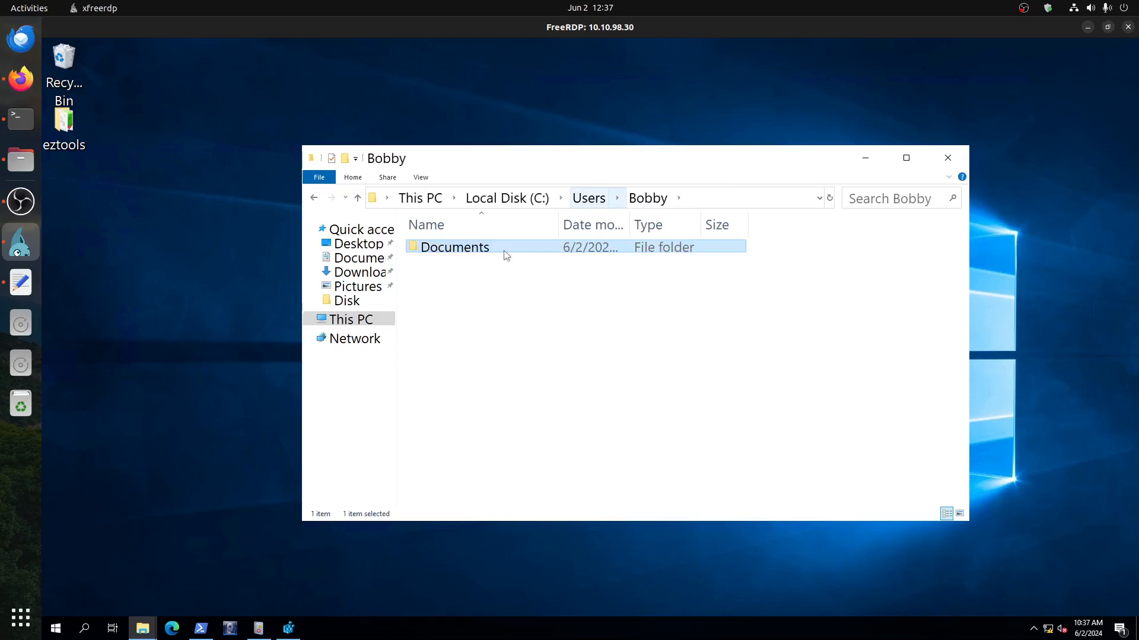
# Step: Switch to the VirusTotal behavior report in Firefox and review the svcnotes\fl.ag entry under Registry Keys Set
pyautogui.click(21, 78)
pyautogui.click(635, 521)
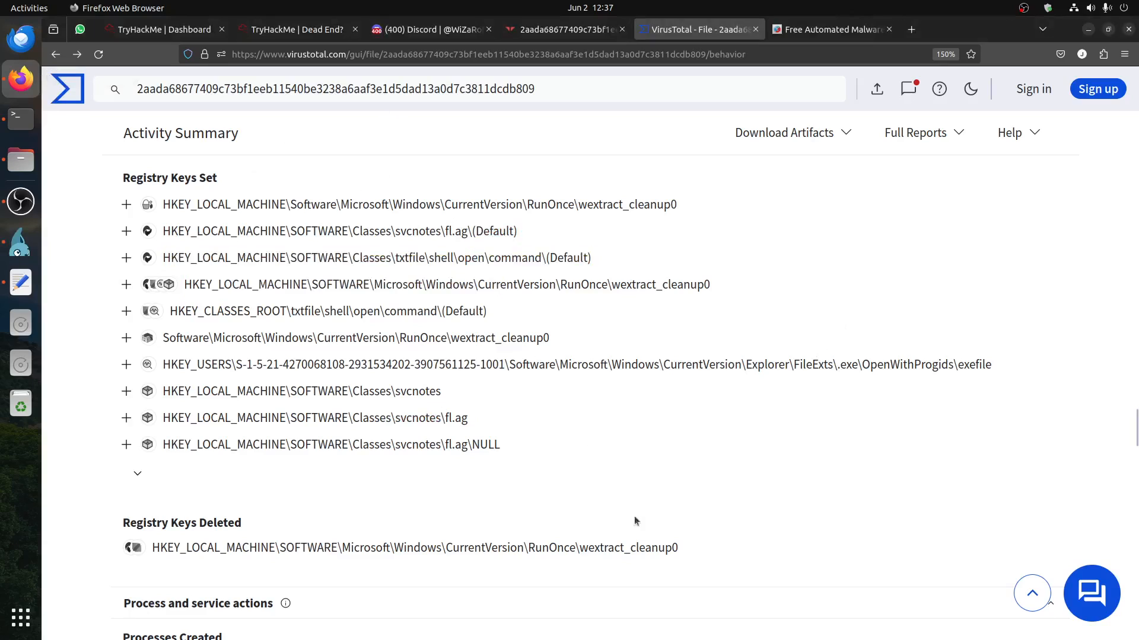
pyautogui.moveTo(469, 420); pyautogui.dragTo(317, 416)
pyautogui.click(141, 415)
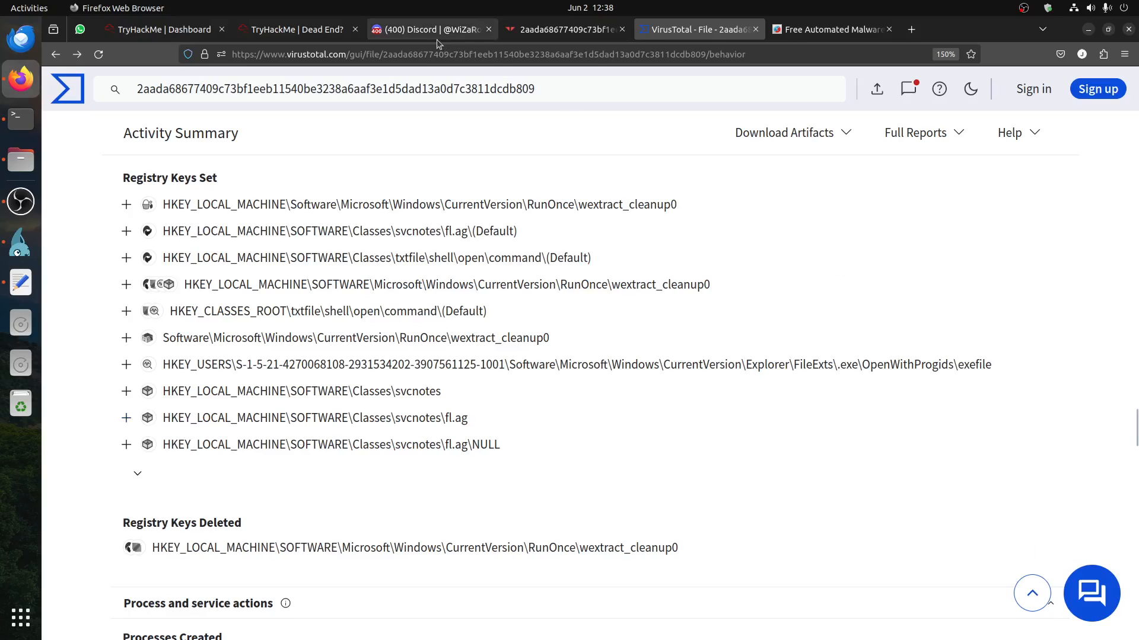
# Step: Compare the sample's Triage downloads list with its VirusTotal and Hybrid Analysis reports
pyautogui.click(543, 28)
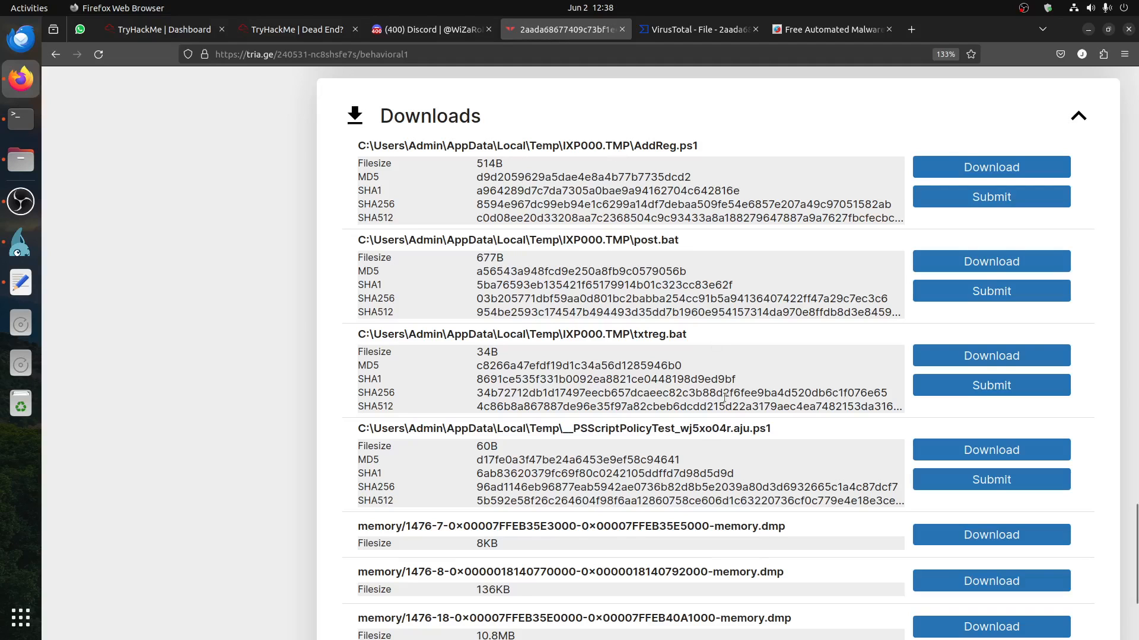
pyautogui.click(693, 29)
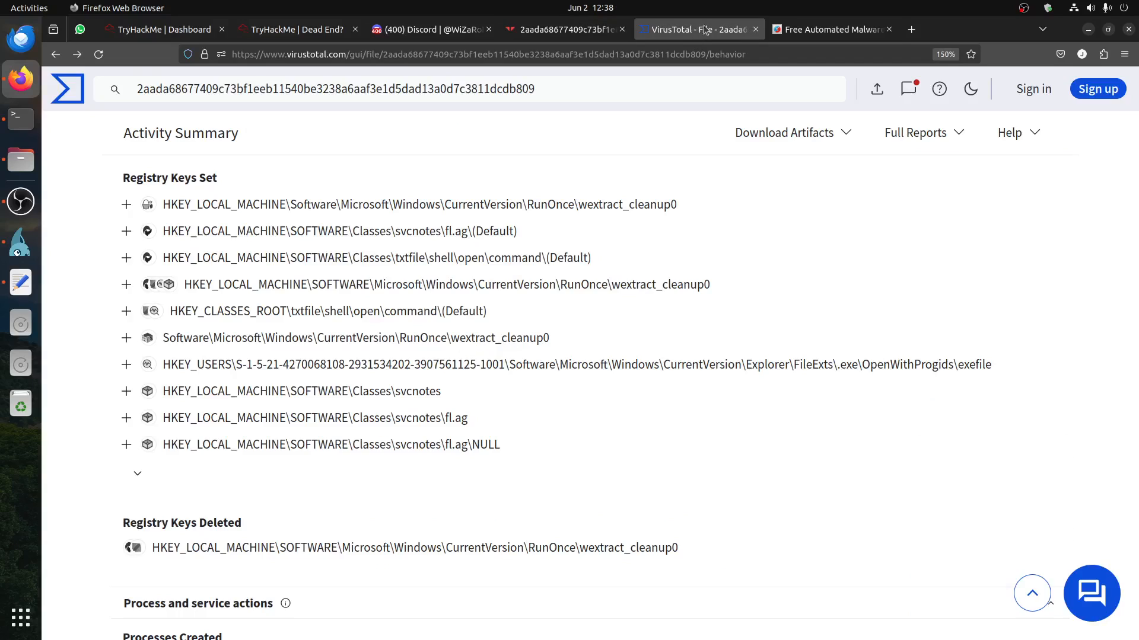
pyautogui.click(855, 27)
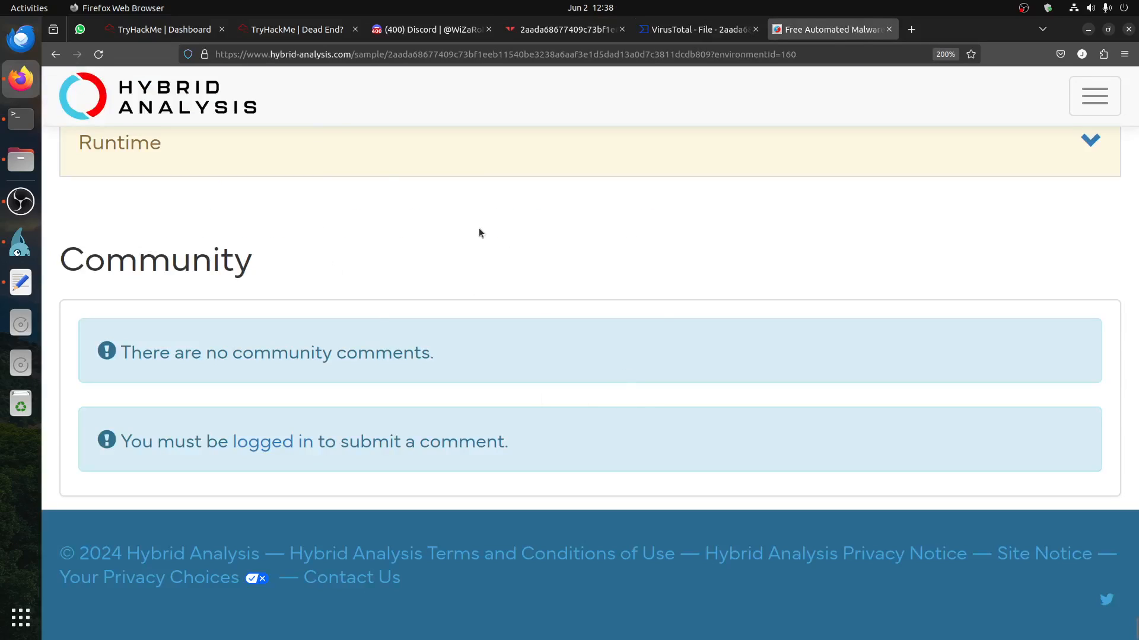
# Step: Open the TryHackMe Dead End? room and activate the answer field for the content of "Part2"
pyautogui.click(293, 29)
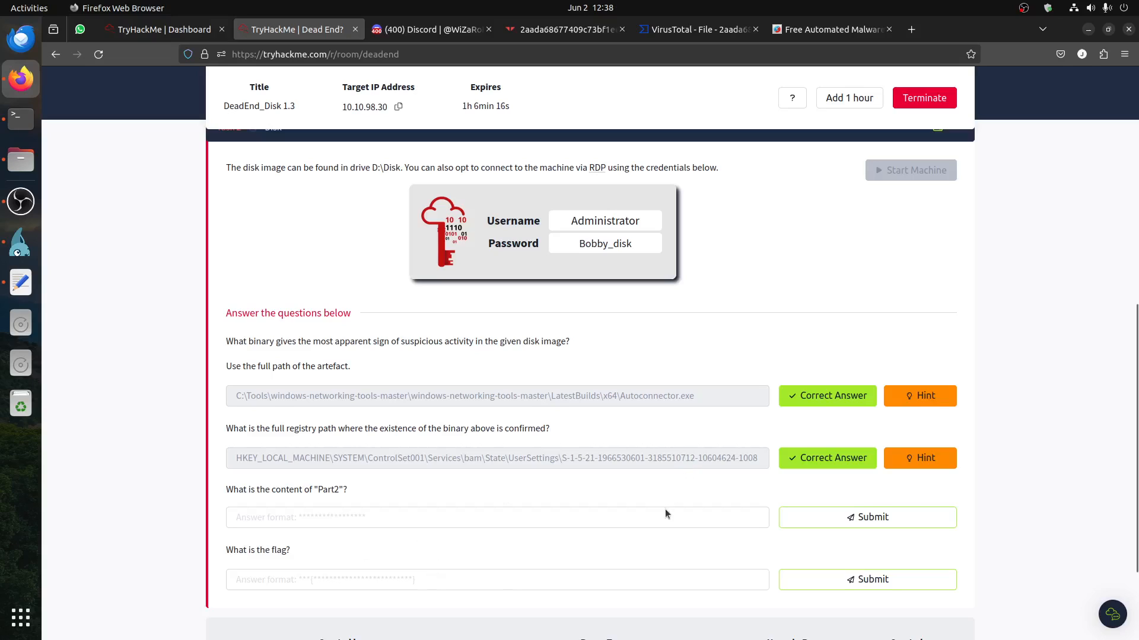
pyautogui.click(405, 578)
pyautogui.click(268, 508)
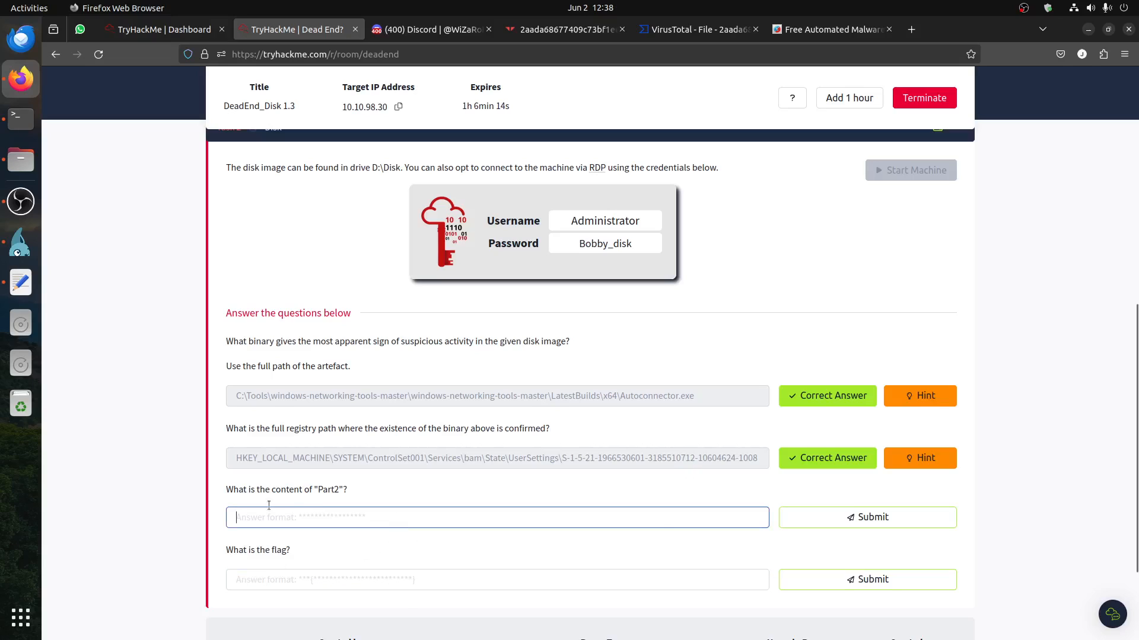
pyautogui.click(21, 242)
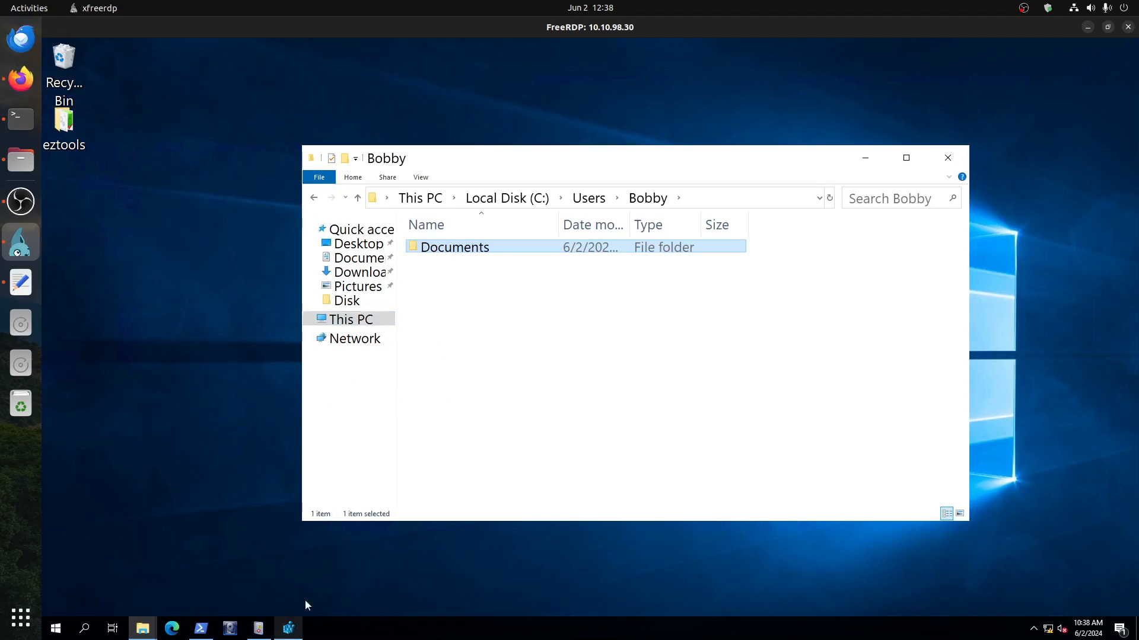
pyautogui.click(21, 202)
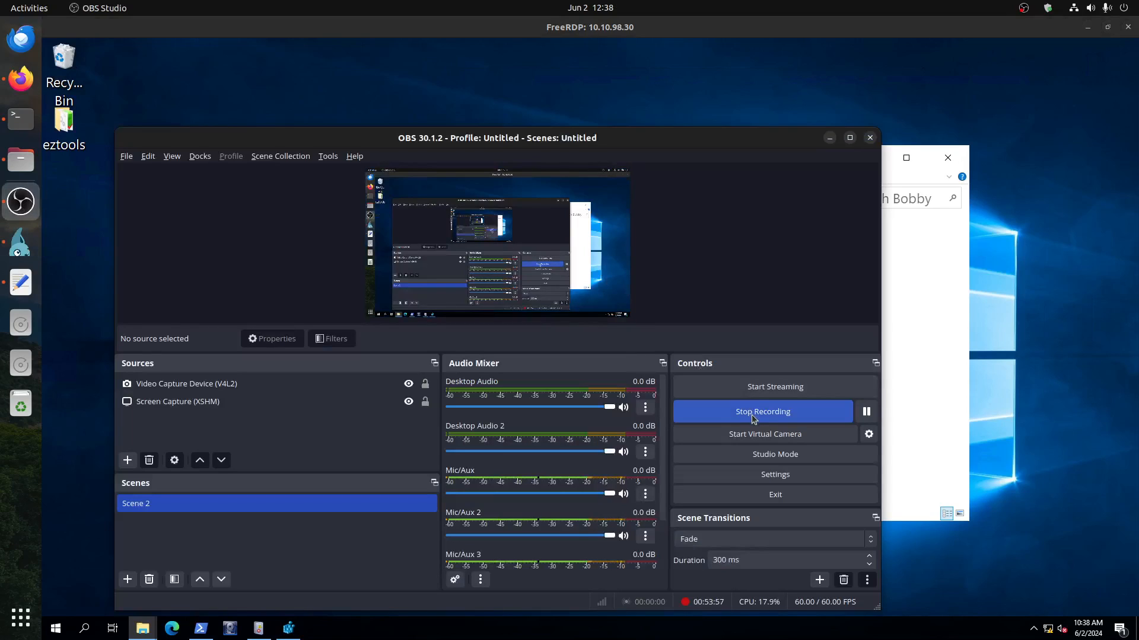